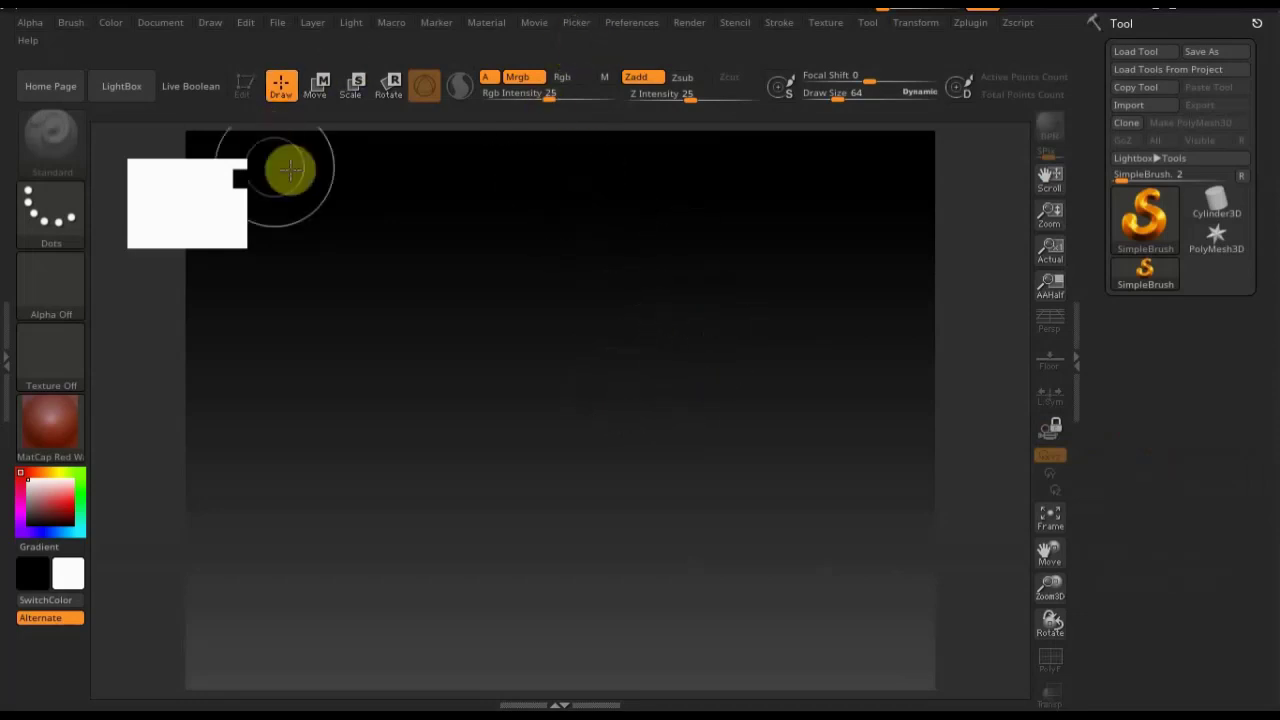
Switch off the Thumbnail navigation preview and the CamView widget in Preferences
{"action": "left_click", "coordinate": [640, 30]}
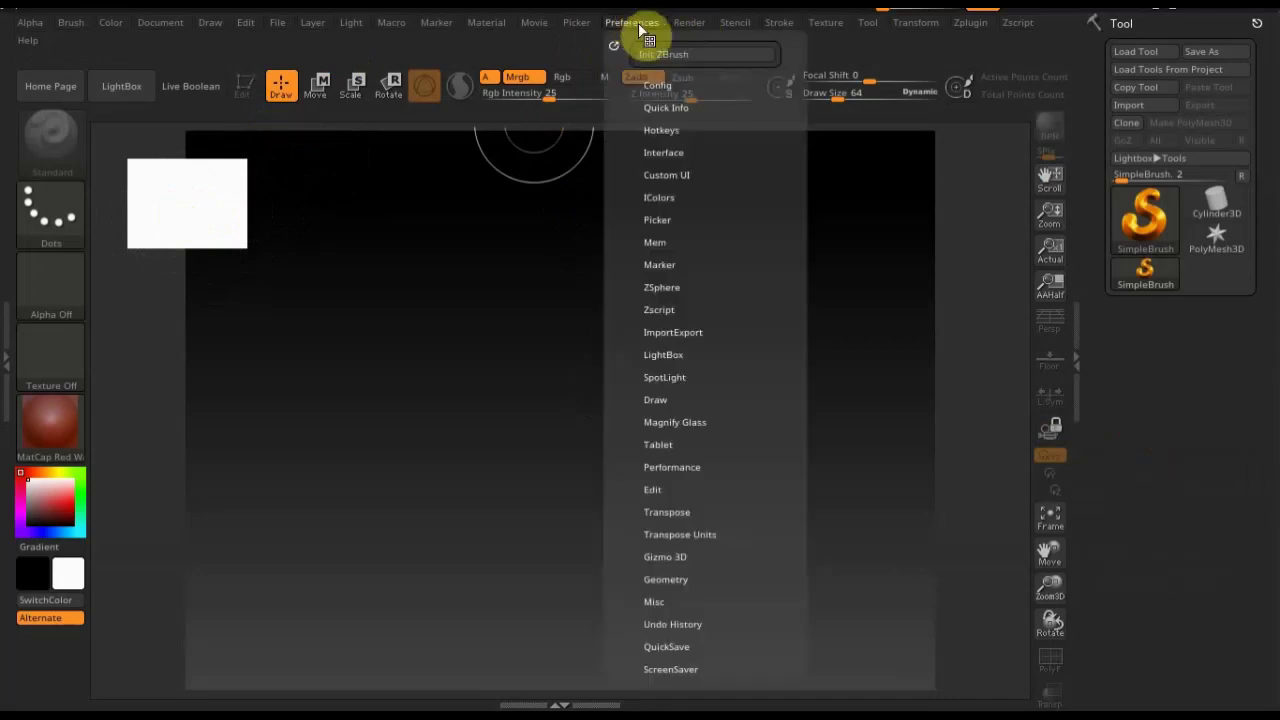
{"action": "scroll", "coordinate": [751, 316], "scroll_direction": "down", "scroll_amount": 1}
{"action": "scroll", "coordinate": [750, 320], "scroll_direction": "down", "scroll_amount": 4}
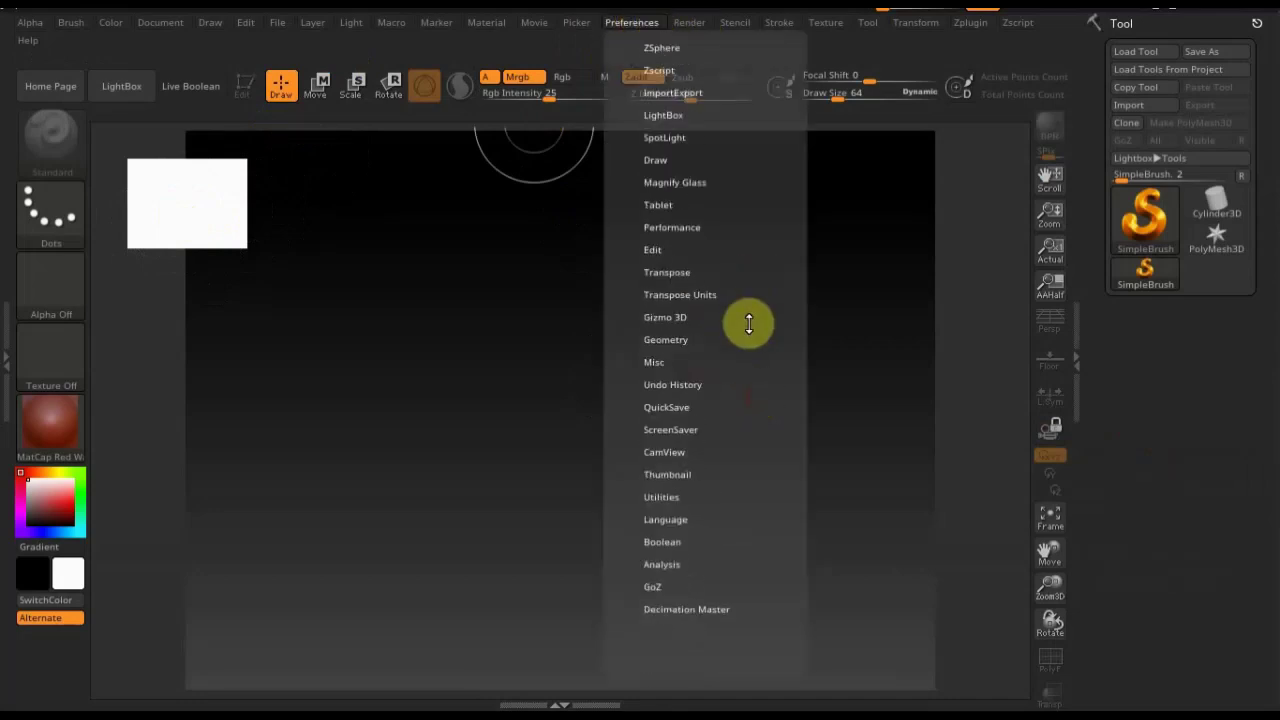
{"action": "left_click", "coordinate": [676, 476]}
{"action": "left_click", "coordinate": [682, 494]}
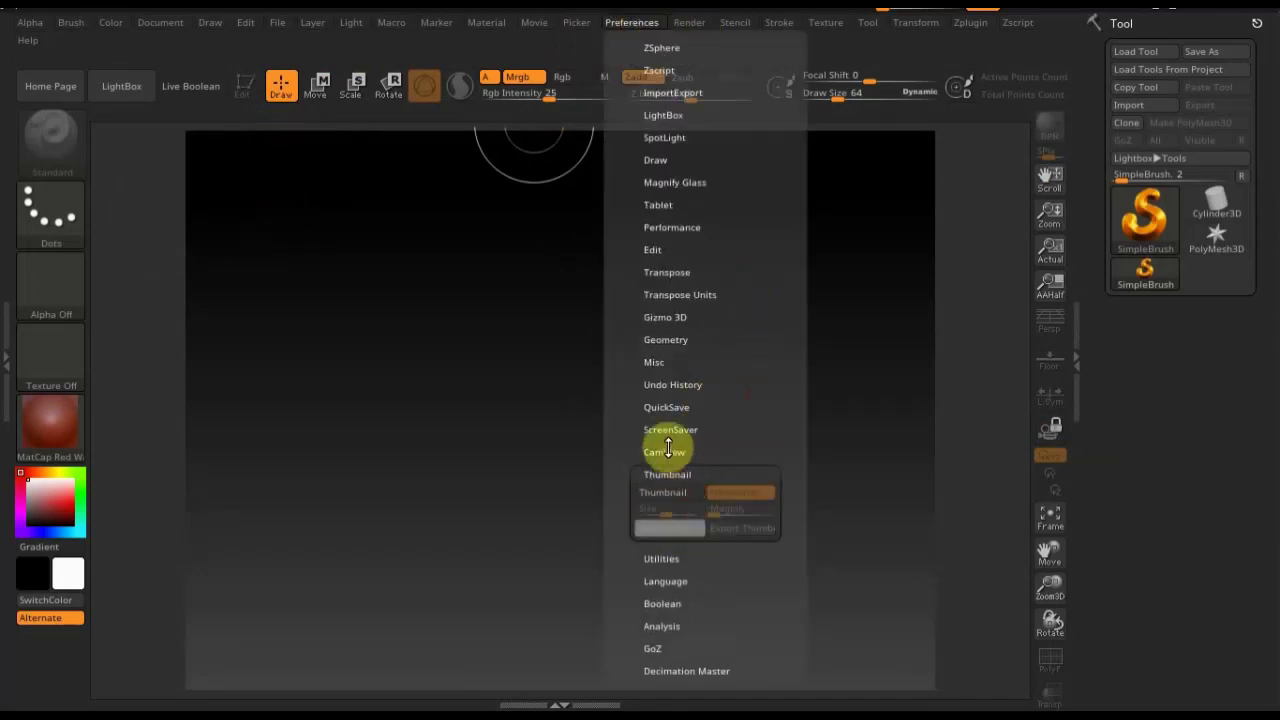
{"action": "left_click", "coordinate": [670, 452]}
{"action": "left_click", "coordinate": [675, 470]}
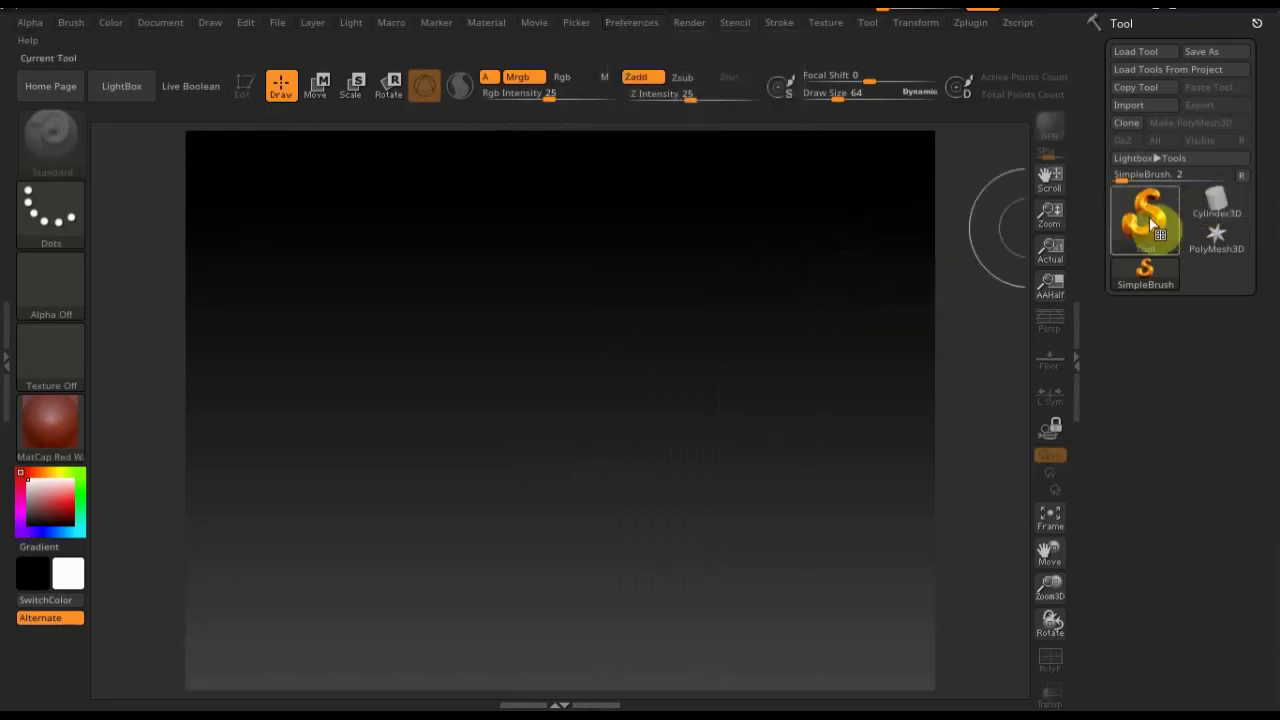
Draw a Cylinder3D at the canvas centre and put it in Edit mode
{"action": "left_click", "coordinate": [1150, 218]}
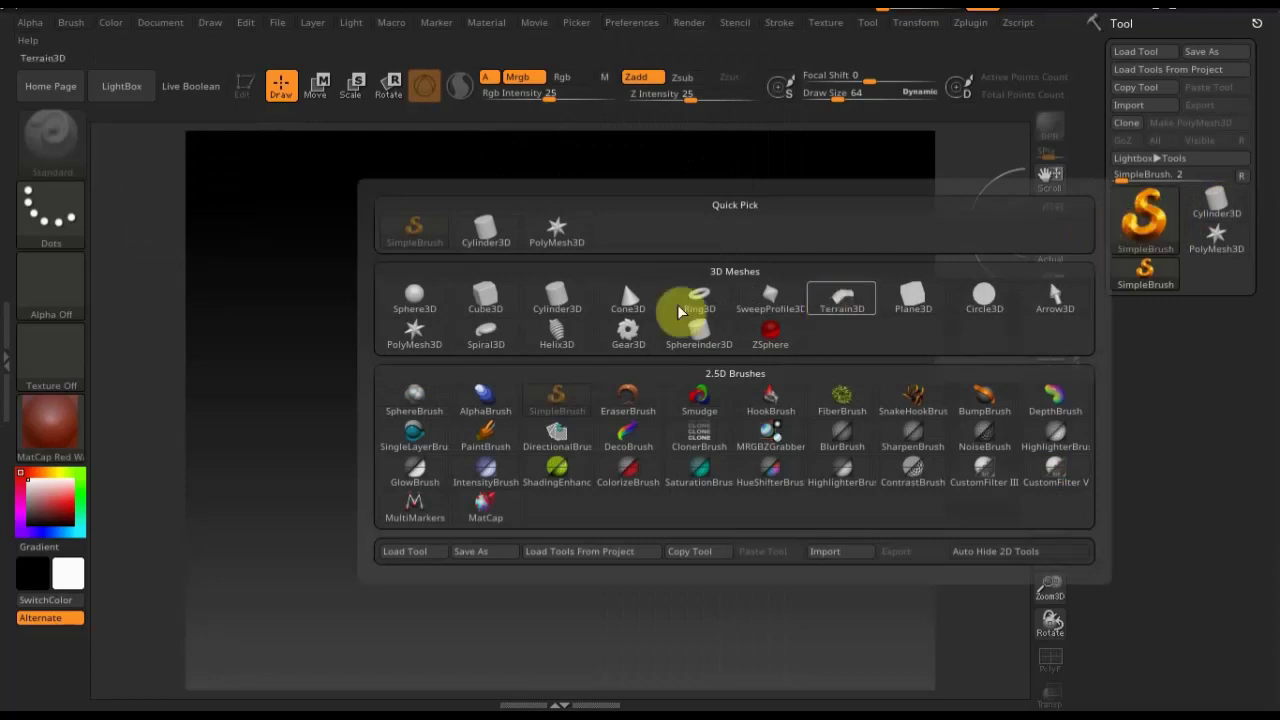
{"action": "left_click", "coordinate": [557, 309]}
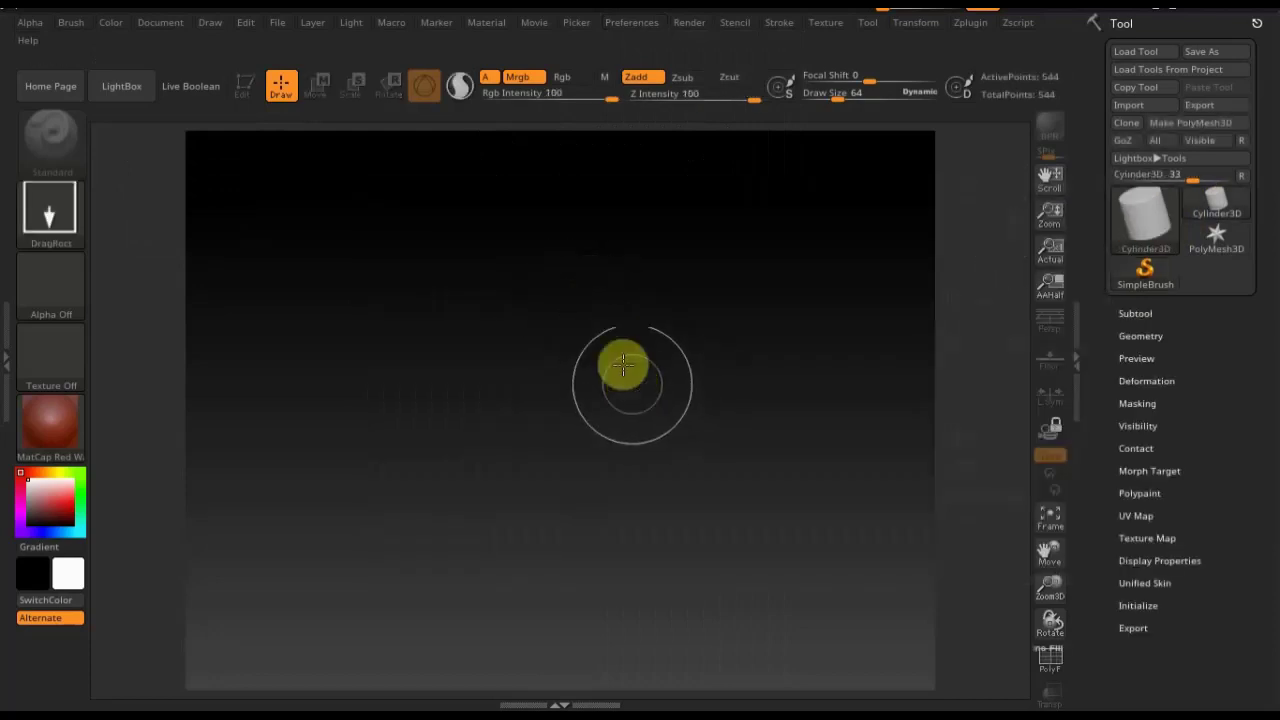
{"action": "left_click_drag", "start_coordinate": [621, 362], "coordinate": [624, 490]}
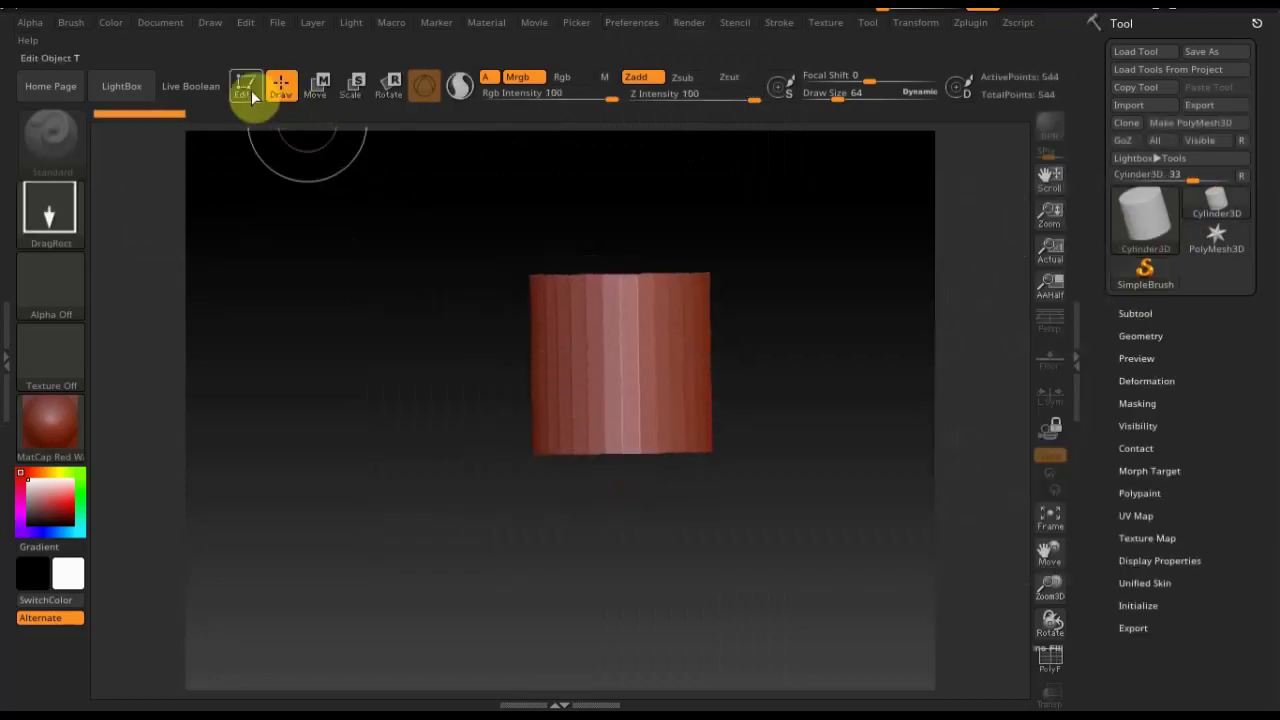
{"action": "left_click", "coordinate": [245, 86]}
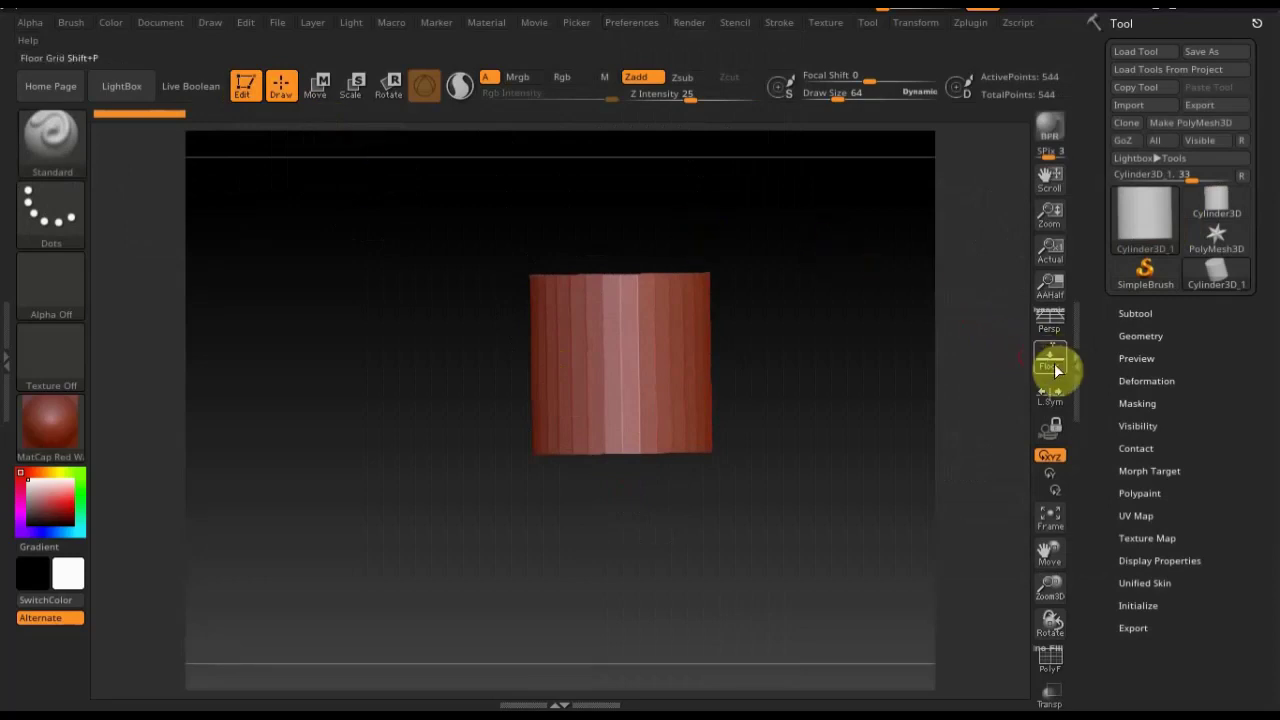
Turn on the floor grid, level the view and shrink the cylinder to a tiny size
{"action": "left_click", "coordinate": [1050, 357]}
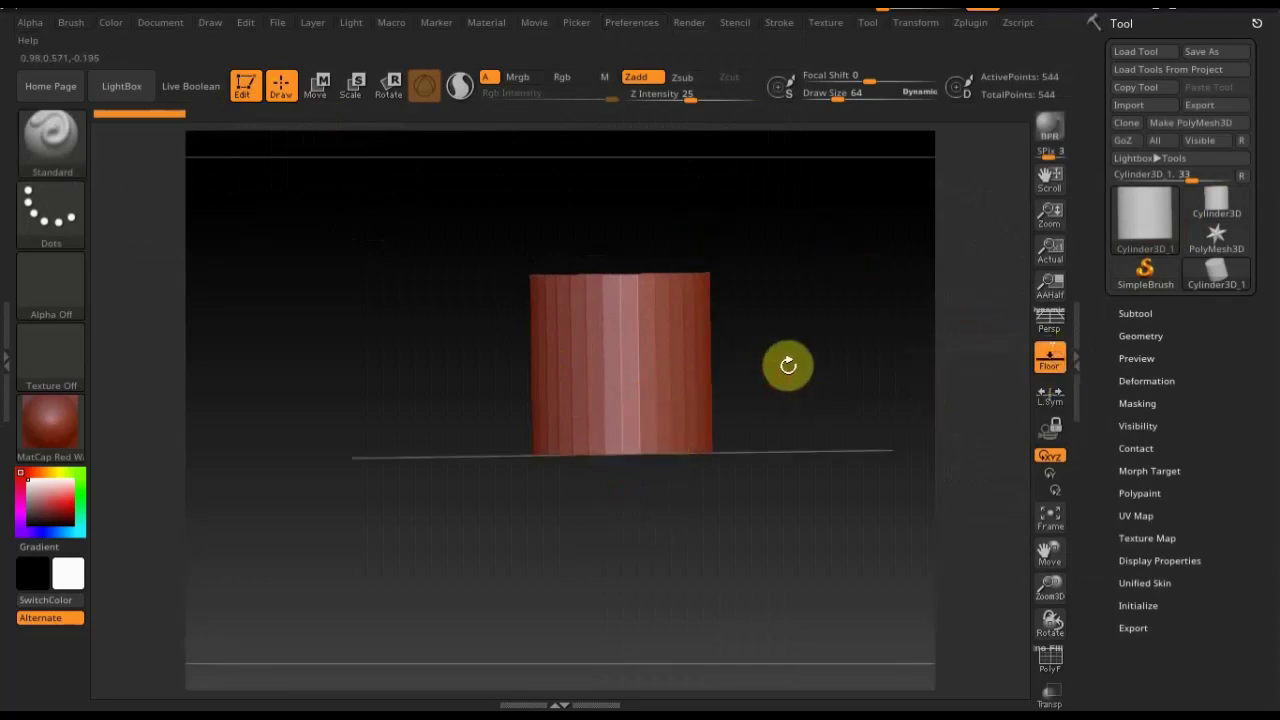
{"action": "left_click_drag", "start_coordinate": [809, 363], "coordinate": [805, 368], "text": "shift"}
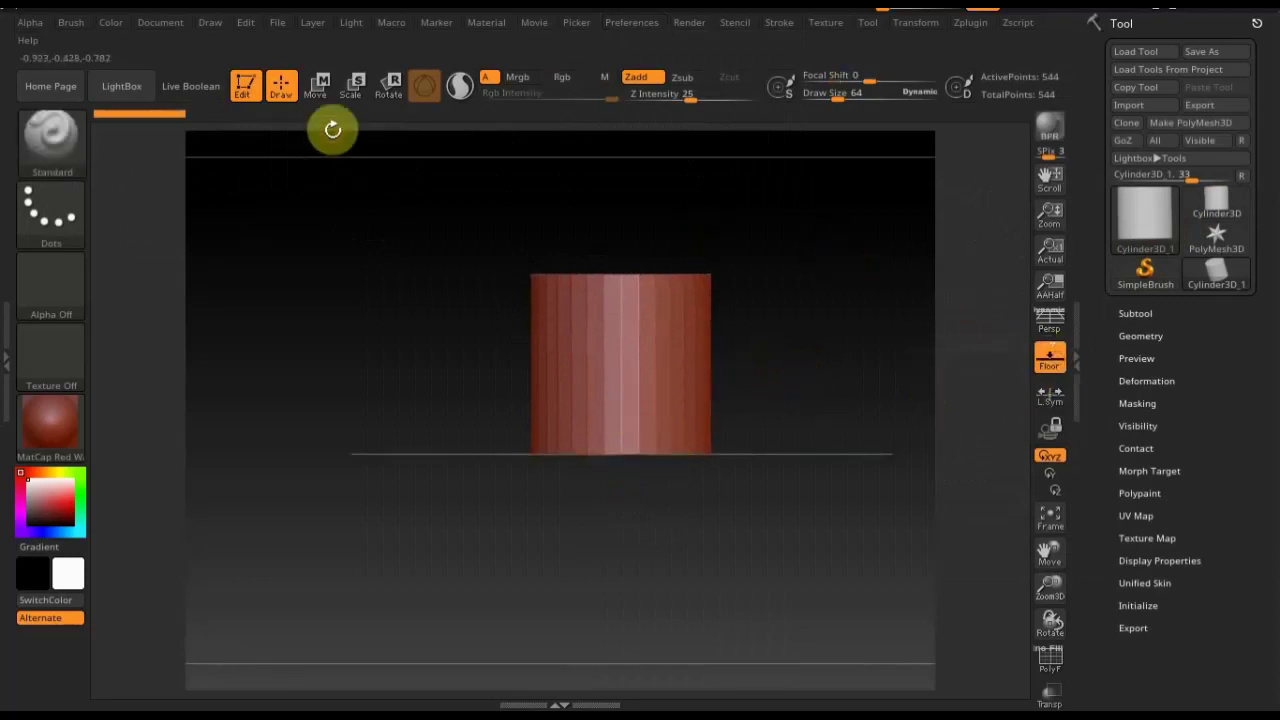
{"action": "left_click", "coordinate": [317, 90]}
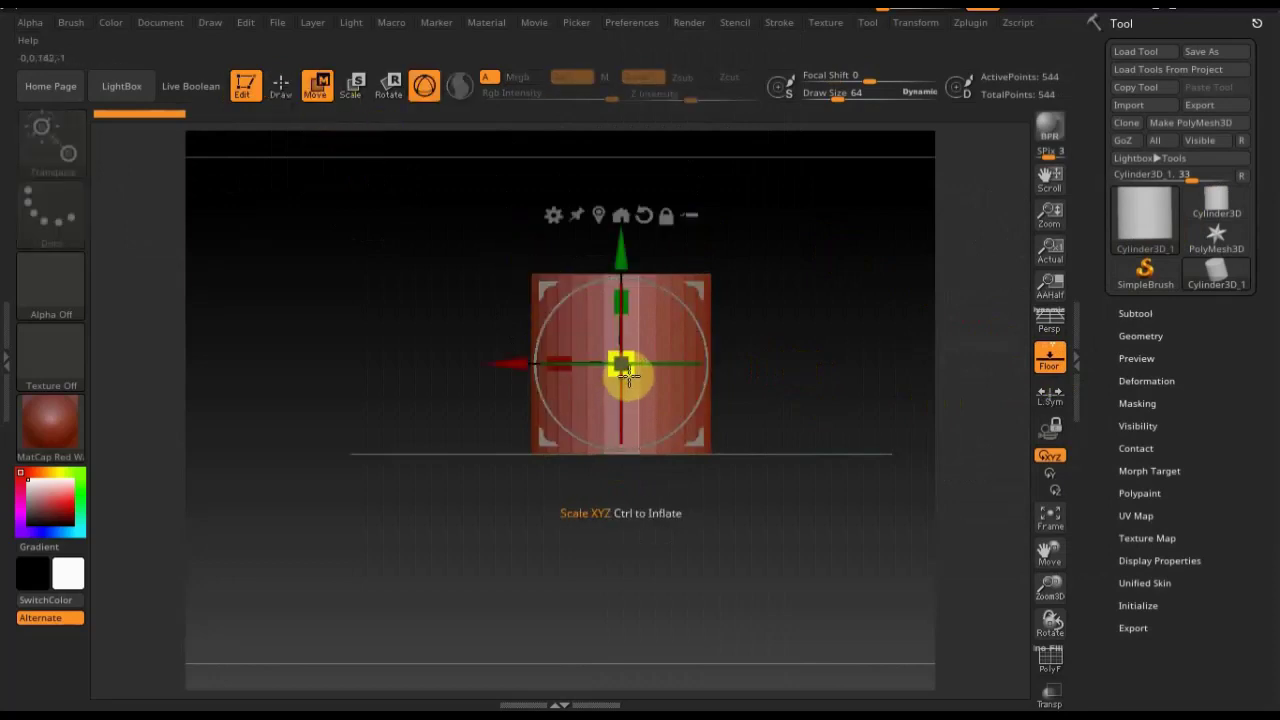
{"action": "left_click_drag", "start_coordinate": [630, 372], "coordinate": [586, 289]}
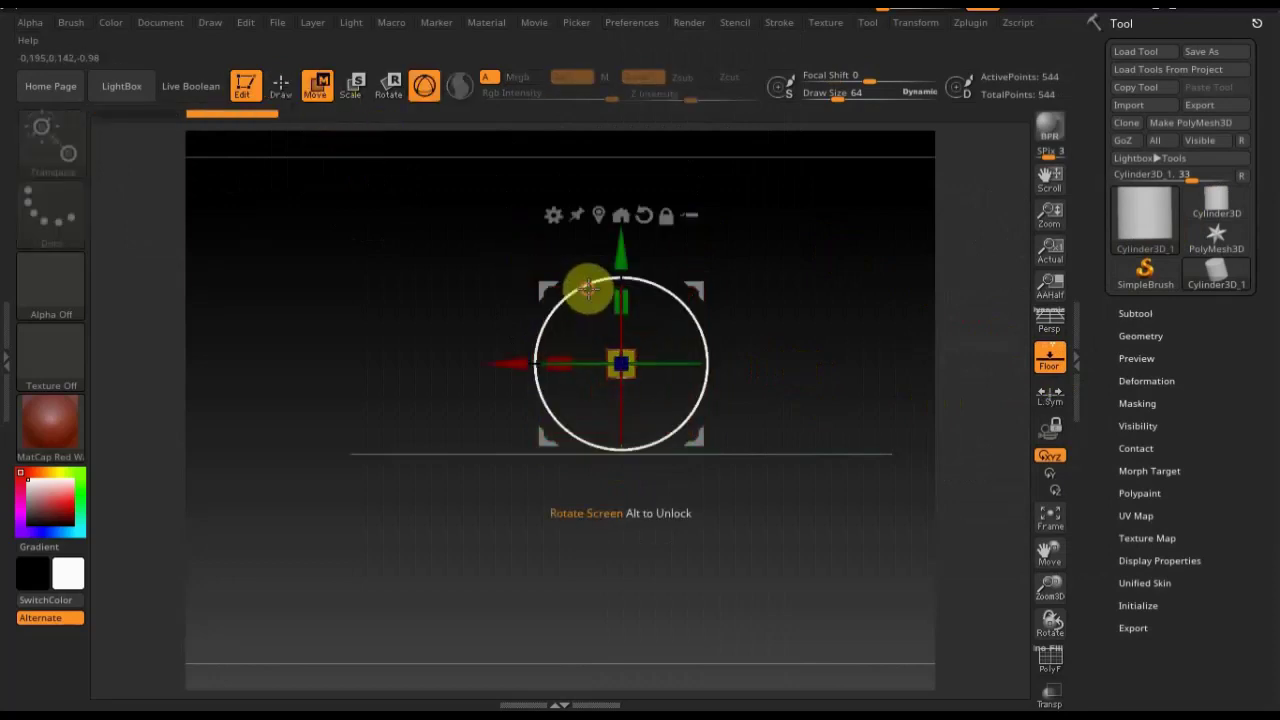
Make the cylinder a PolyMesh3D, zoom in on it, and undo a test sculpt stroke
{"action": "left_click", "coordinate": [1177, 124]}
{"action": "mouse_move", "coordinate": [706, 400]}
{"action": "left_mouse_down"}
{"action": "mouse_move", "coordinate": [777, 263]}
{"action": "mouse_move", "coordinate": [503, 354]}
{"action": "mouse_move", "coordinate": [540, 209]}
{"action": "mouse_move", "coordinate": [671, 277]}
{"action": "mouse_move", "coordinate": [699, 147]}
{"action": "mouse_move", "coordinate": [706, 257]}
{"action": "mouse_move", "coordinate": [740, 334]}
{"action": "mouse_move", "coordinate": [982, 431]}
{"action": "left_mouse_up"}
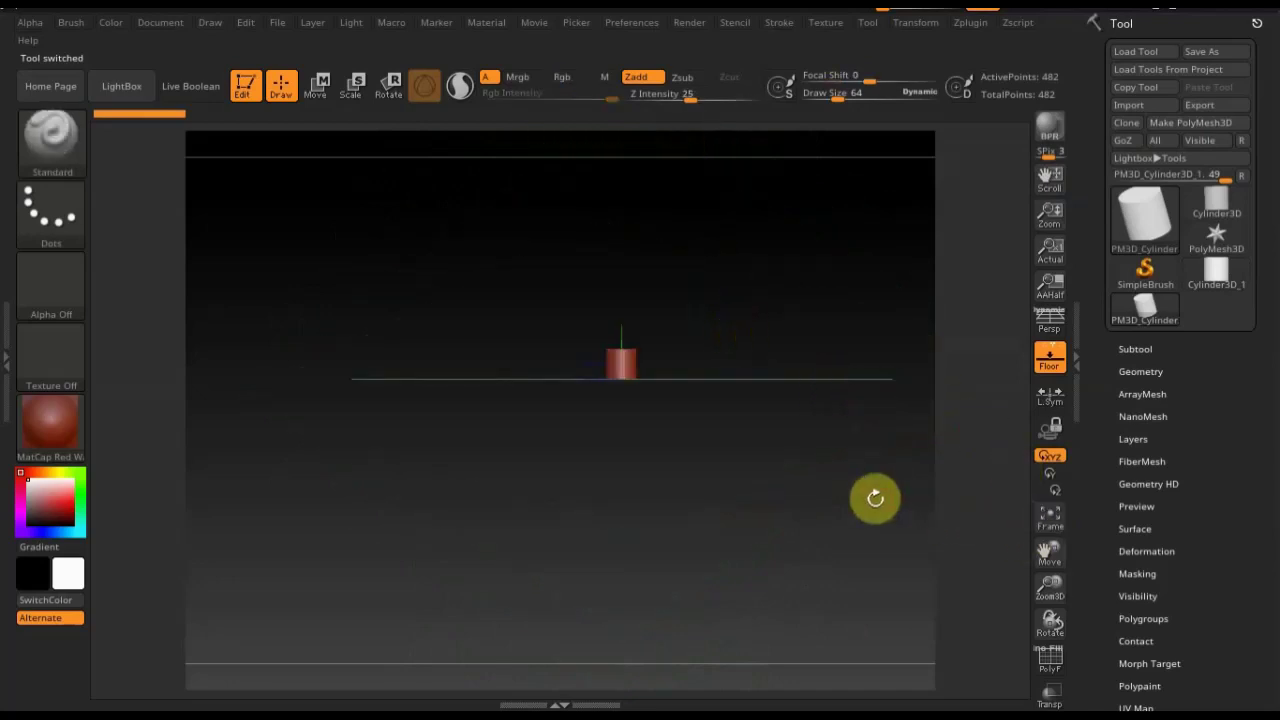
{"action": "mouse_move", "coordinate": [794, 514]}
{"action": "left_mouse_down", "text": "alt"}
{"action": "mouse_move", "coordinate": [816, 684]}
{"action": "mouse_move", "coordinate": [831, 657]}
{"action": "left_mouse_up", "text": "alt"}
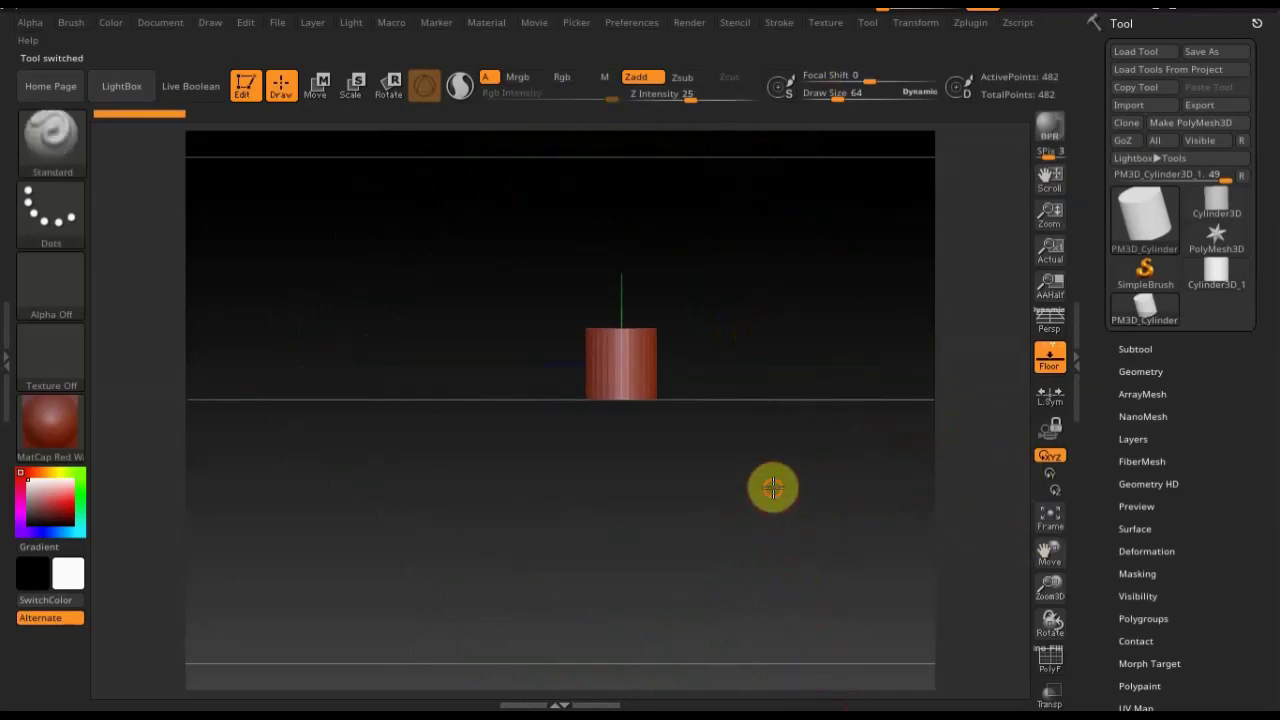
{"action": "mouse_move", "coordinate": [769, 489]}
{"action": "left_mouse_down", "text": "alt"}
{"action": "mouse_move", "coordinate": [754, 591]}
{"action": "mouse_move", "coordinate": [767, 547]}
{"action": "mouse_move", "coordinate": [780, 551]}
{"action": "mouse_move", "coordinate": [724, 466]}
{"action": "mouse_move", "coordinate": [671, 506]}
{"action": "mouse_move", "coordinate": [754, 509]}
{"action": "mouse_move", "coordinate": [763, 491]}
{"action": "mouse_move", "coordinate": [740, 477]}
{"action": "left_mouse_up", "text": "alt"}
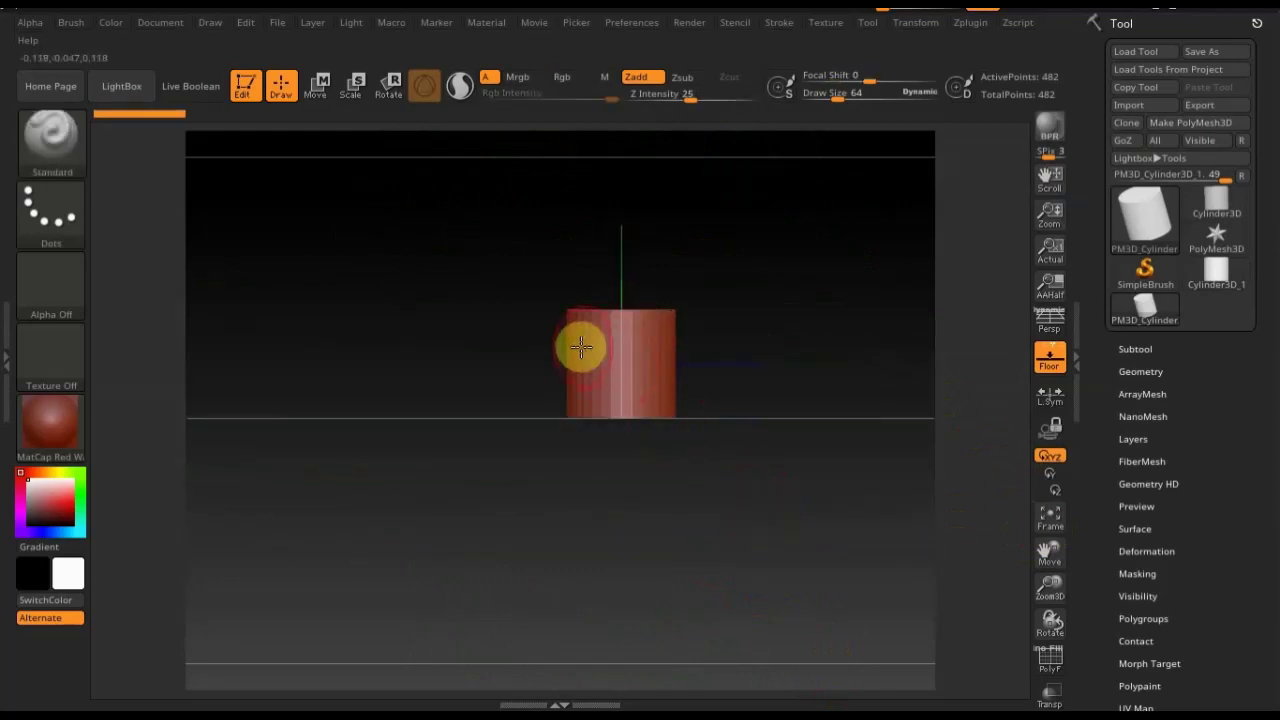
{"action": "mouse_move", "coordinate": [686, 489]}
{"action": "left_mouse_down"}
{"action": "mouse_move", "coordinate": [751, 526]}
{"action": "mouse_move", "coordinate": [810, 526]}
{"action": "mouse_move", "coordinate": [766, 514]}
{"action": "left_mouse_up"}
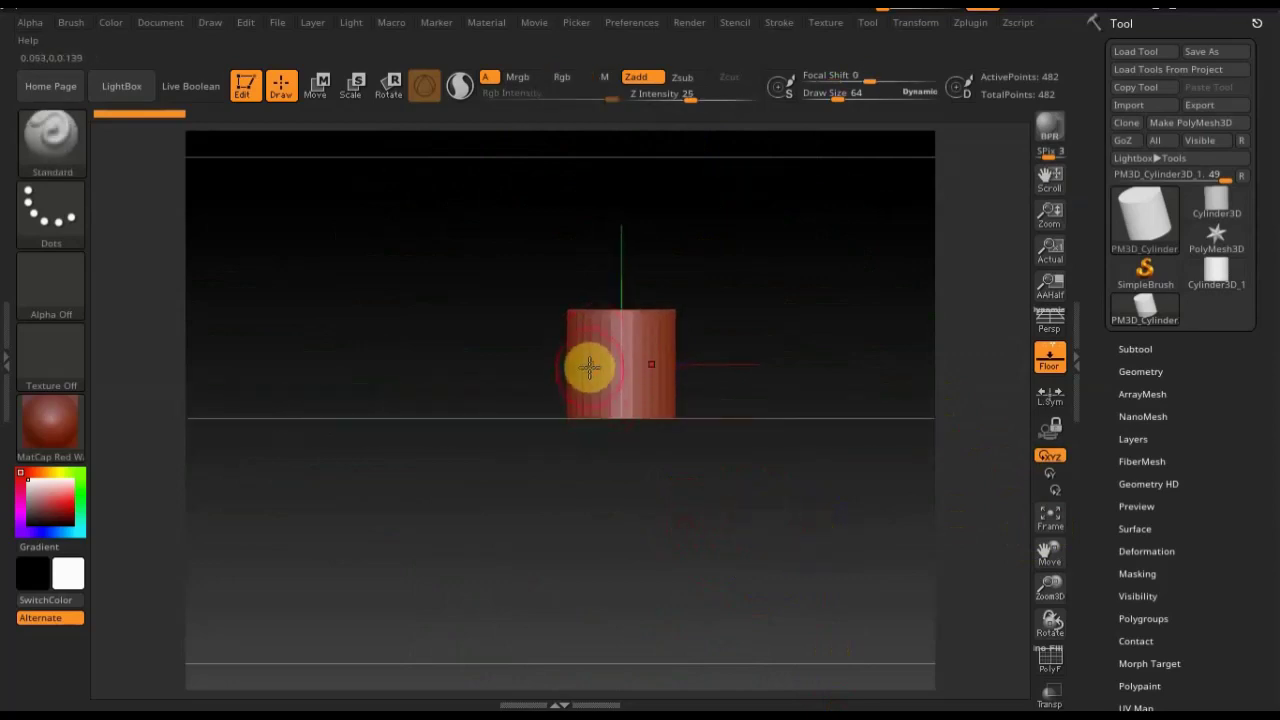
{"action": "left_click_drag", "start_coordinate": [590, 368], "coordinate": [586, 361]}
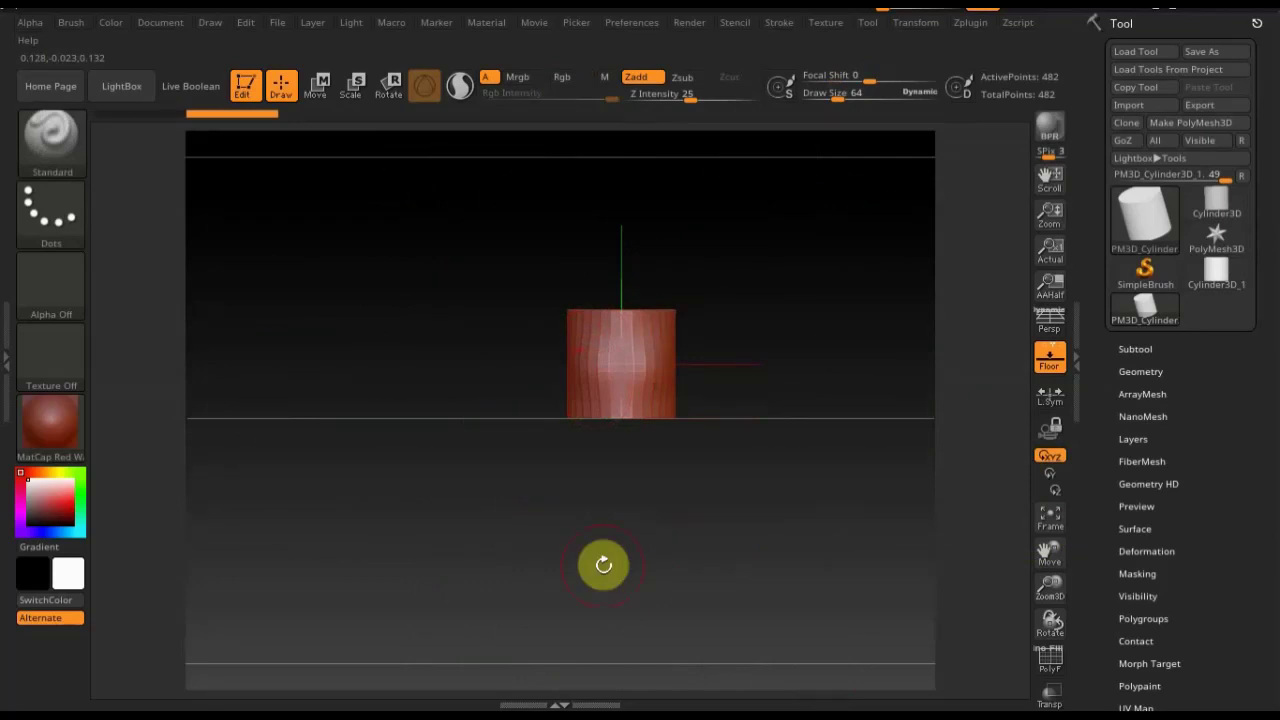
{"action": "key", "text": "ctrl+z"}
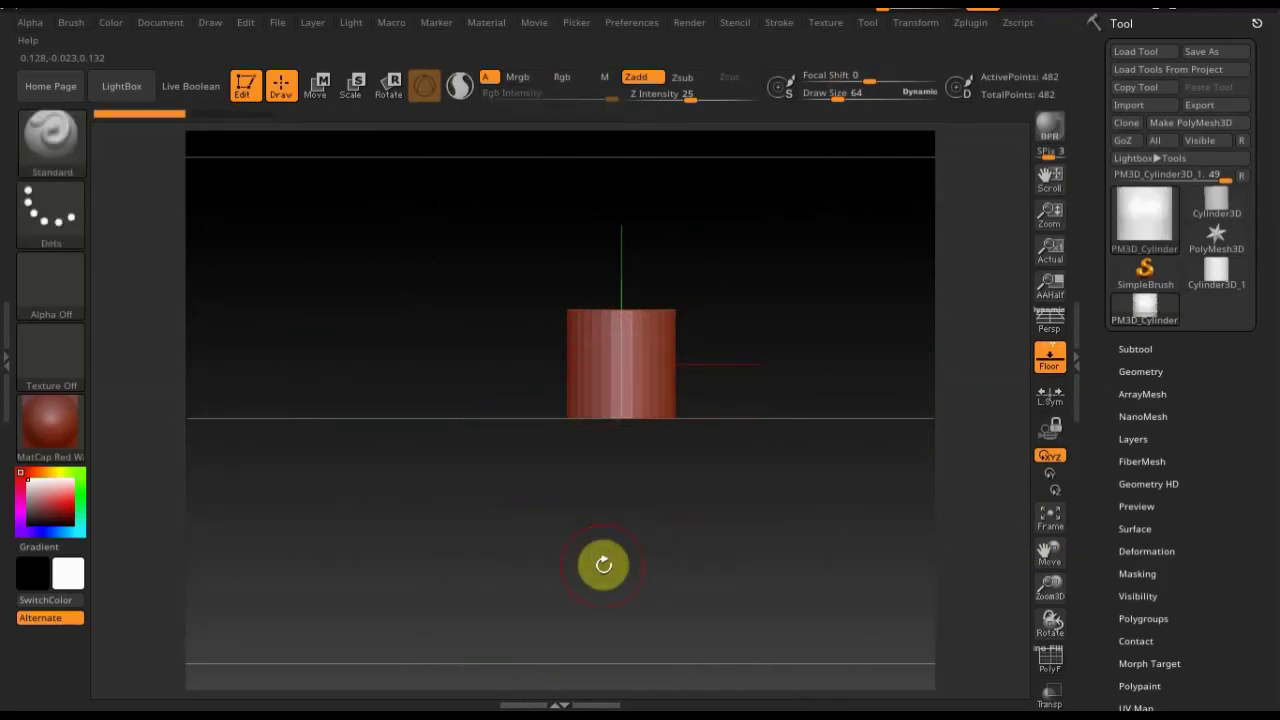
Stretch the cylinder taller, scale it down and rotate it about 90° to lie horizontally
{"action": "left_click", "coordinate": [329, 86]}
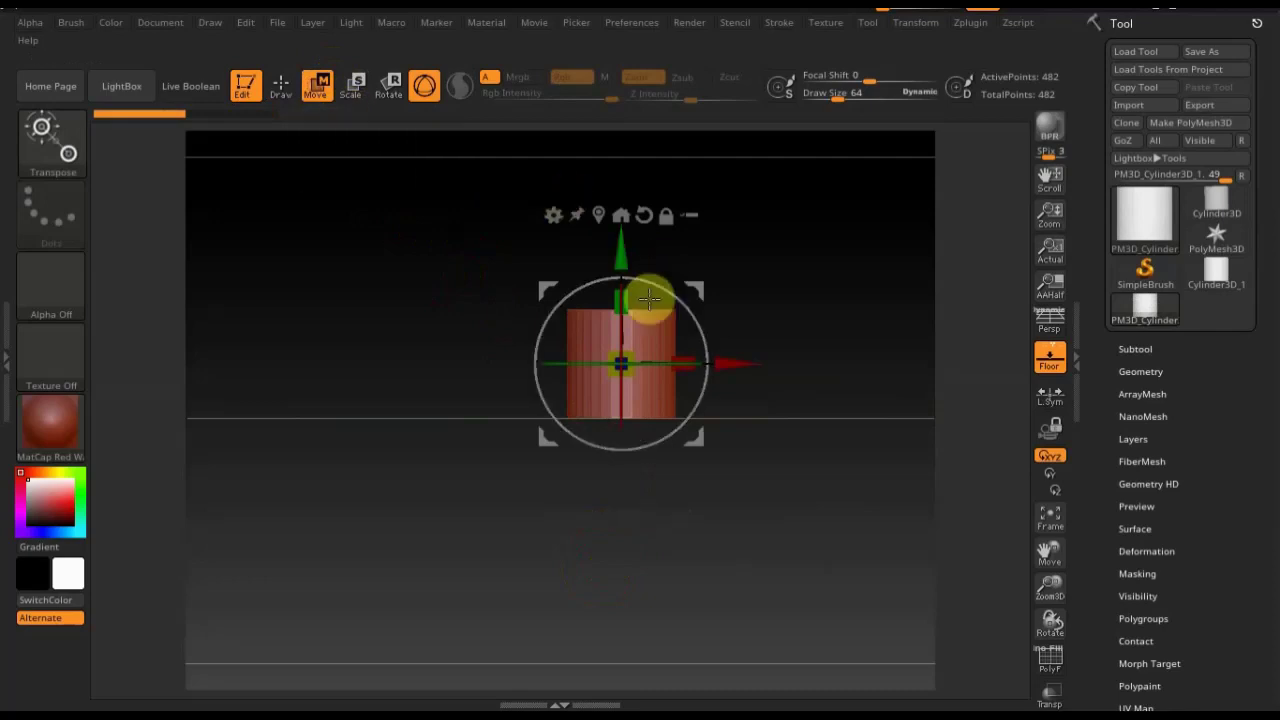
{"action": "left_click_drag", "start_coordinate": [624, 300], "coordinate": [629, 194]}
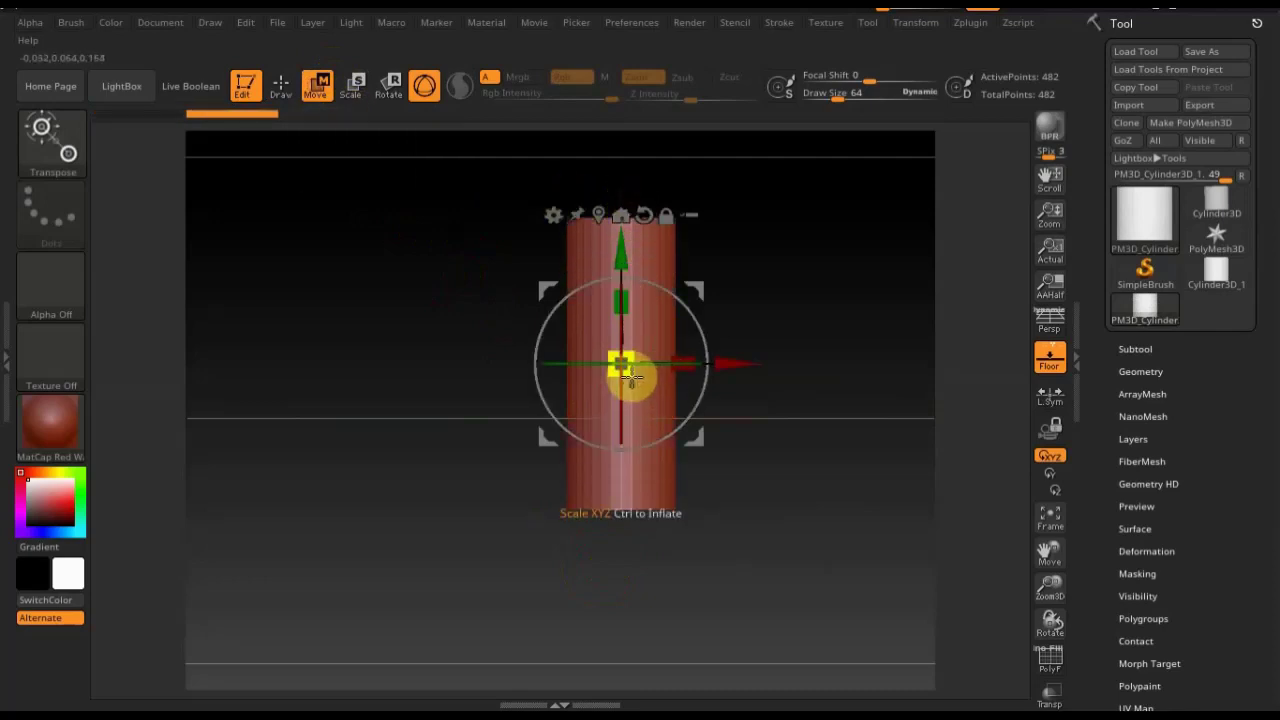
{"action": "mouse_move", "coordinate": [628, 372]}
{"action": "left_mouse_down"}
{"action": "mouse_move", "coordinate": [593, 320]}
{"action": "mouse_move", "coordinate": [624, 364]}
{"action": "left_mouse_up"}
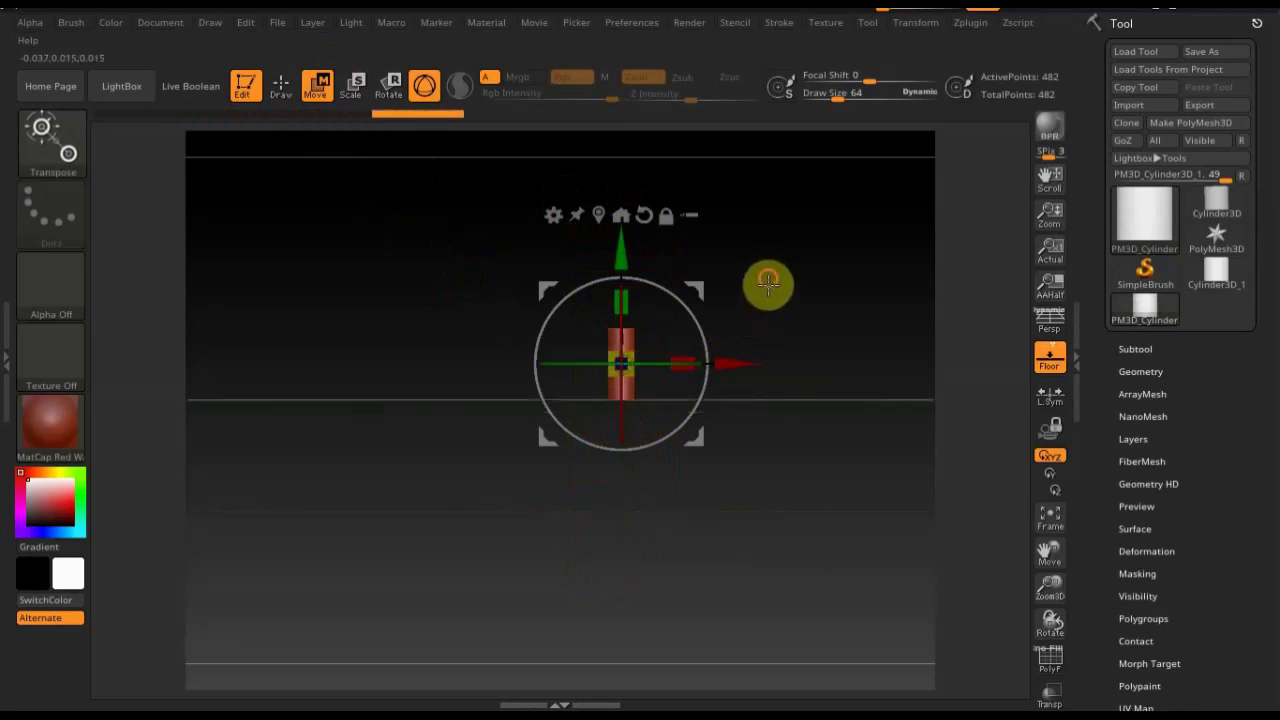
{"action": "left_click_drag", "start_coordinate": [766, 283], "coordinate": [754, 310], "text": "alt"}
{"action": "left_click_drag", "start_coordinate": [672, 325], "coordinate": [694, 468]}
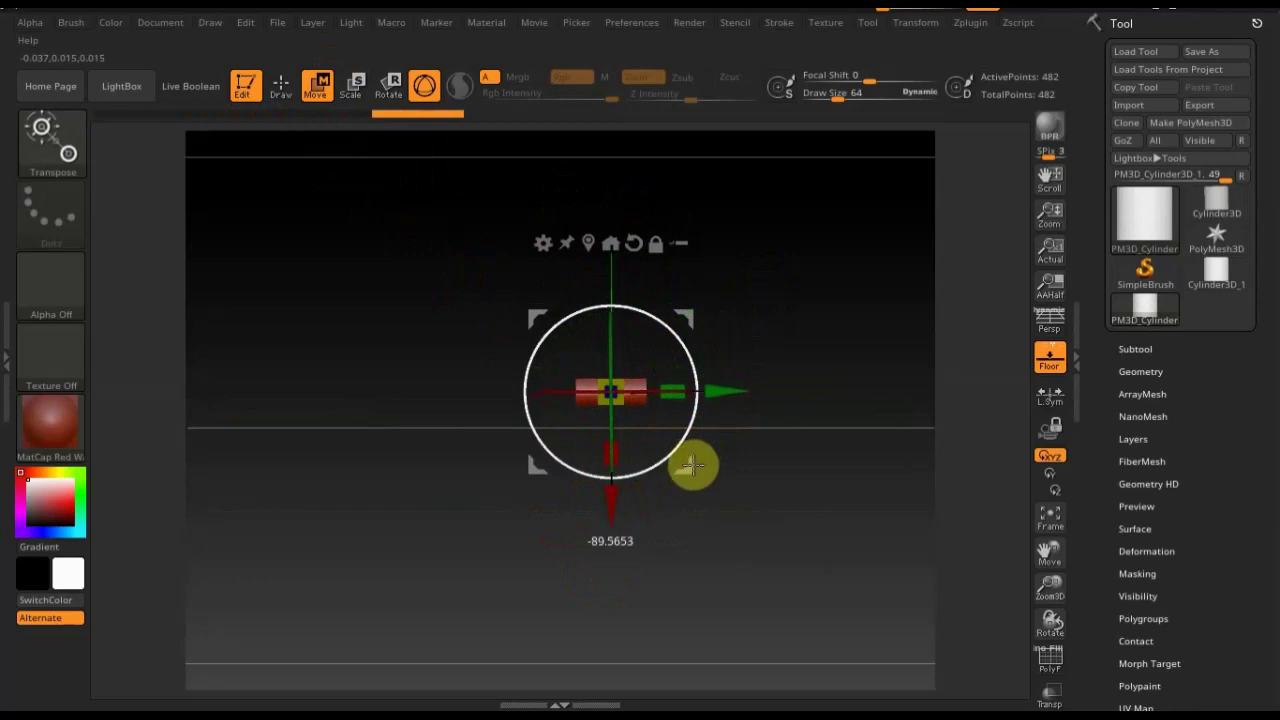
{"action": "left_click_drag", "start_coordinate": [691, 417], "coordinate": [693, 427]}
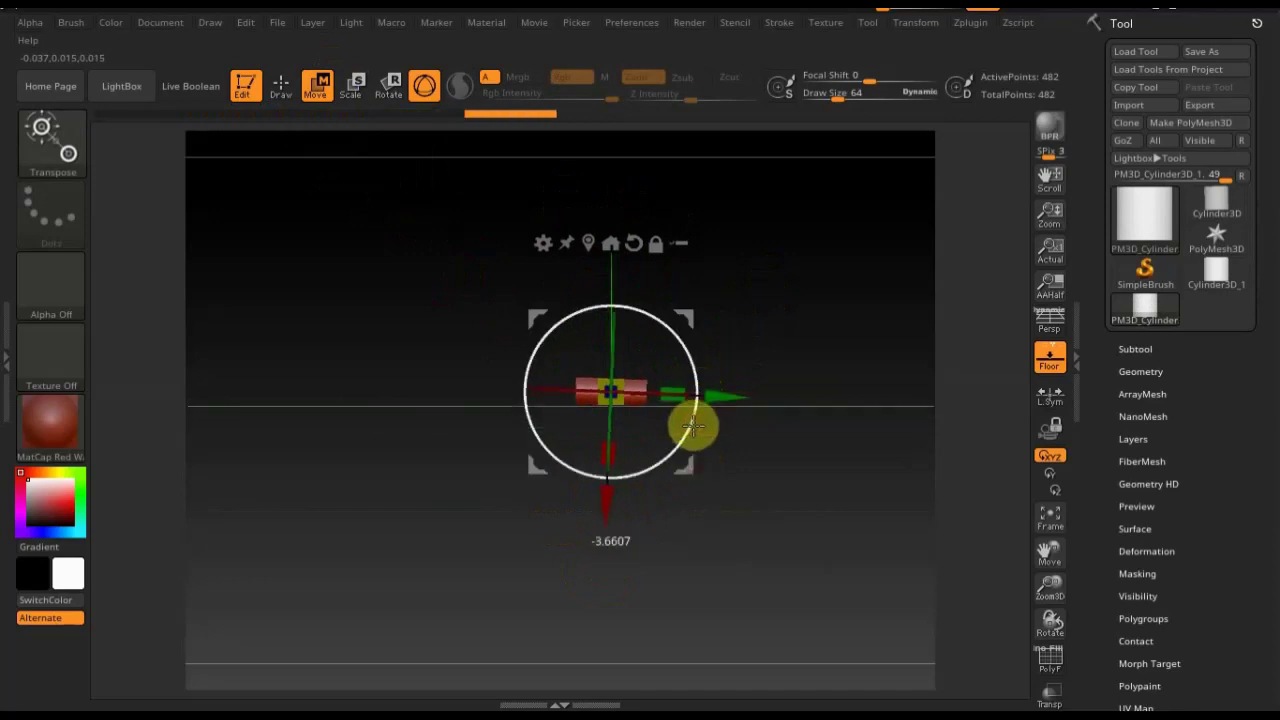
Hide the floor grid and duplicate the cylinder, shifting the copy left to lengthen the rod
{"action": "left_click", "coordinate": [1138, 348]}
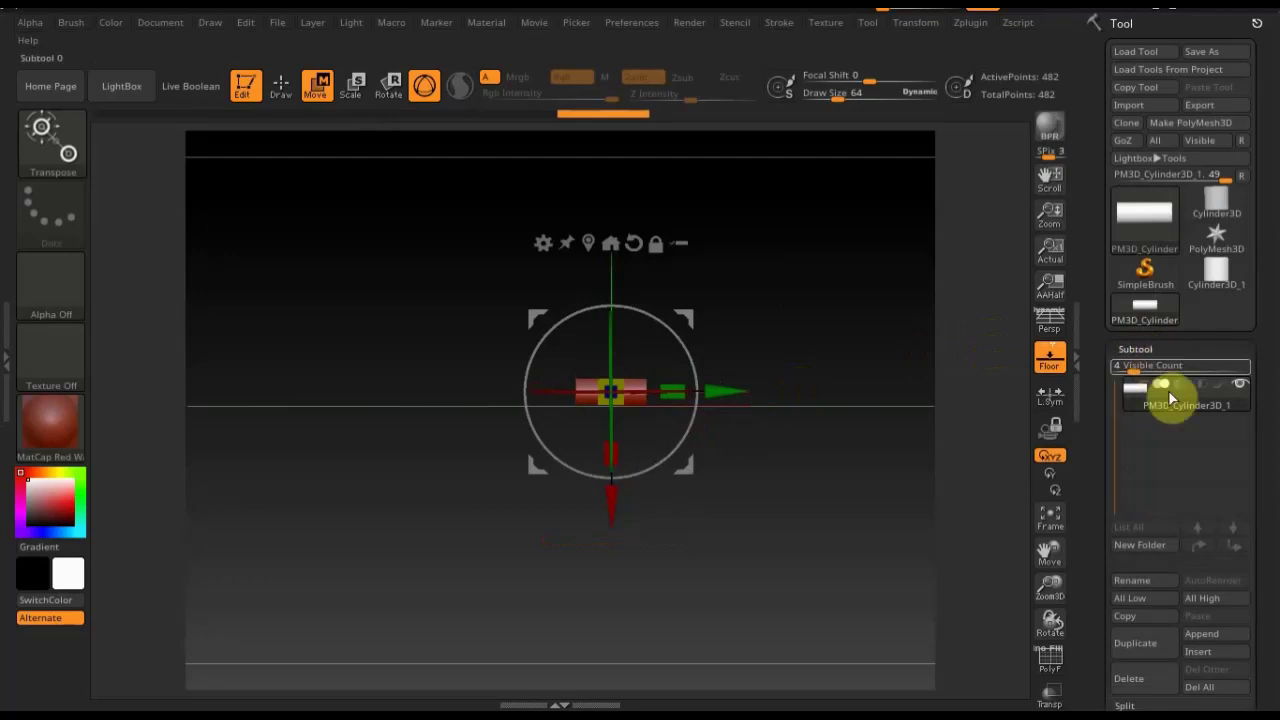
{"action": "left_click", "coordinate": [1049, 358]}
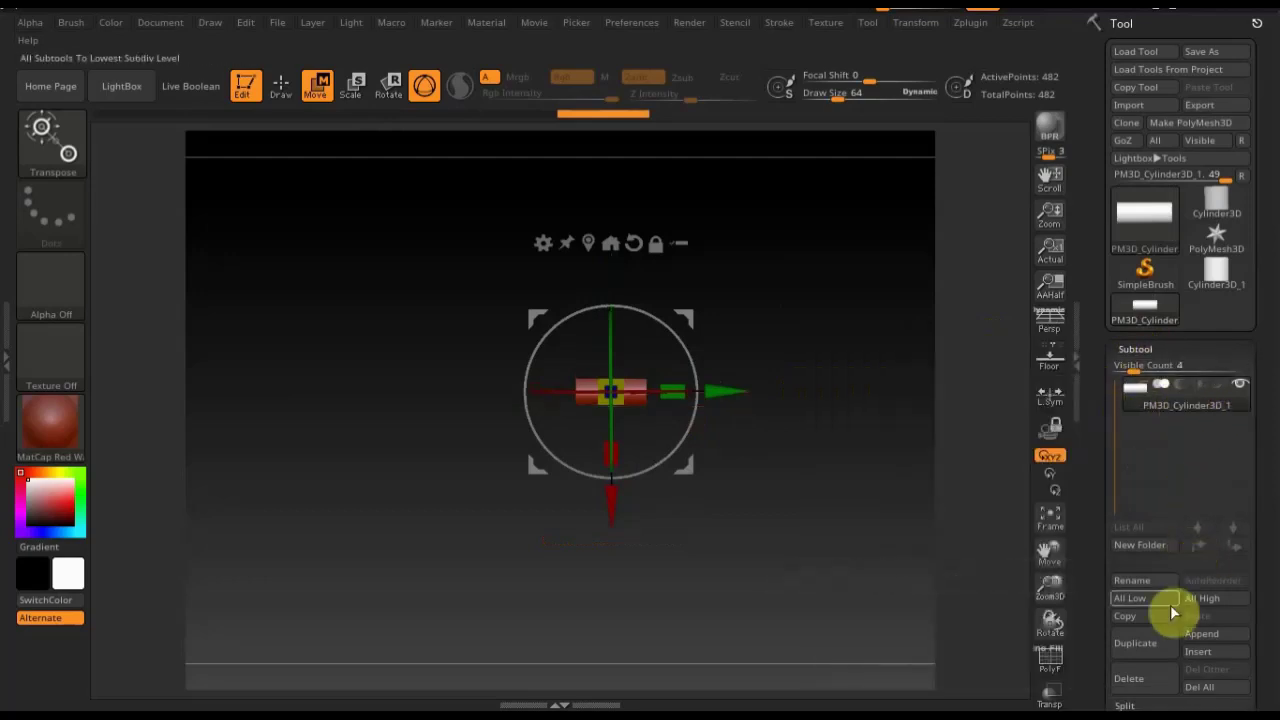
{"action": "left_click", "coordinate": [1137, 650]}
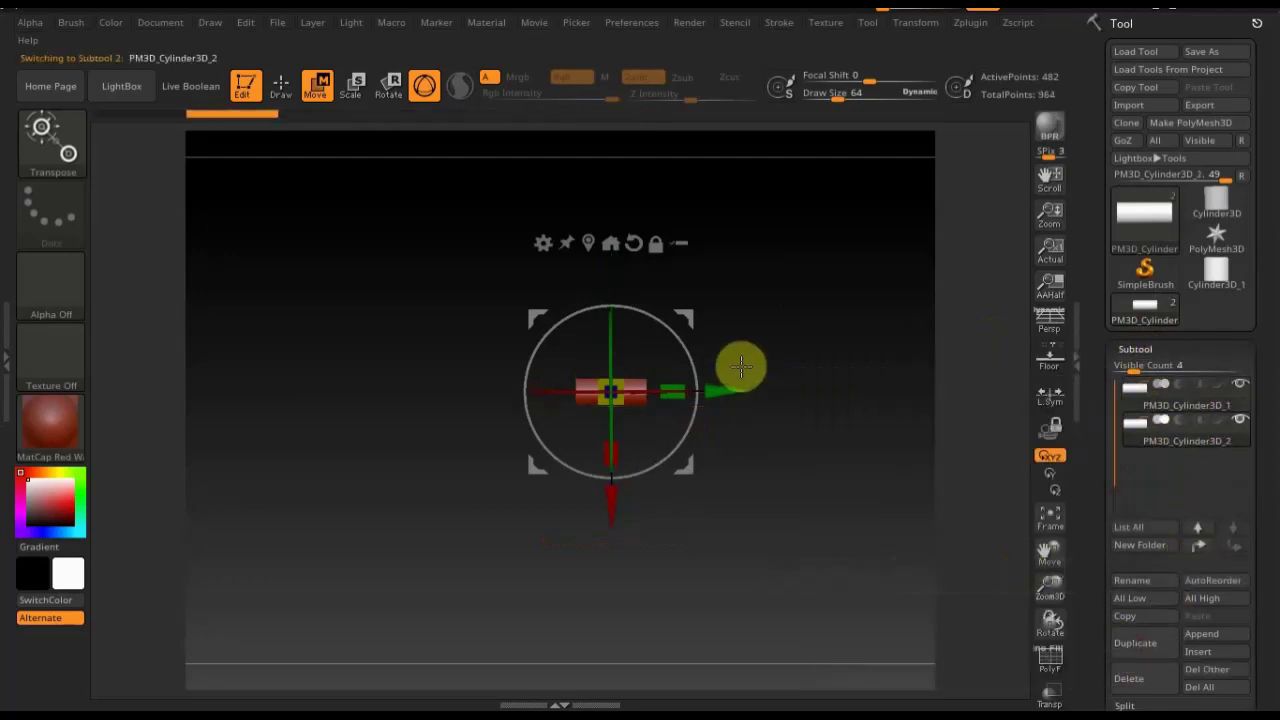
{"action": "left_click_drag", "start_coordinate": [737, 383], "coordinate": [665, 392]}
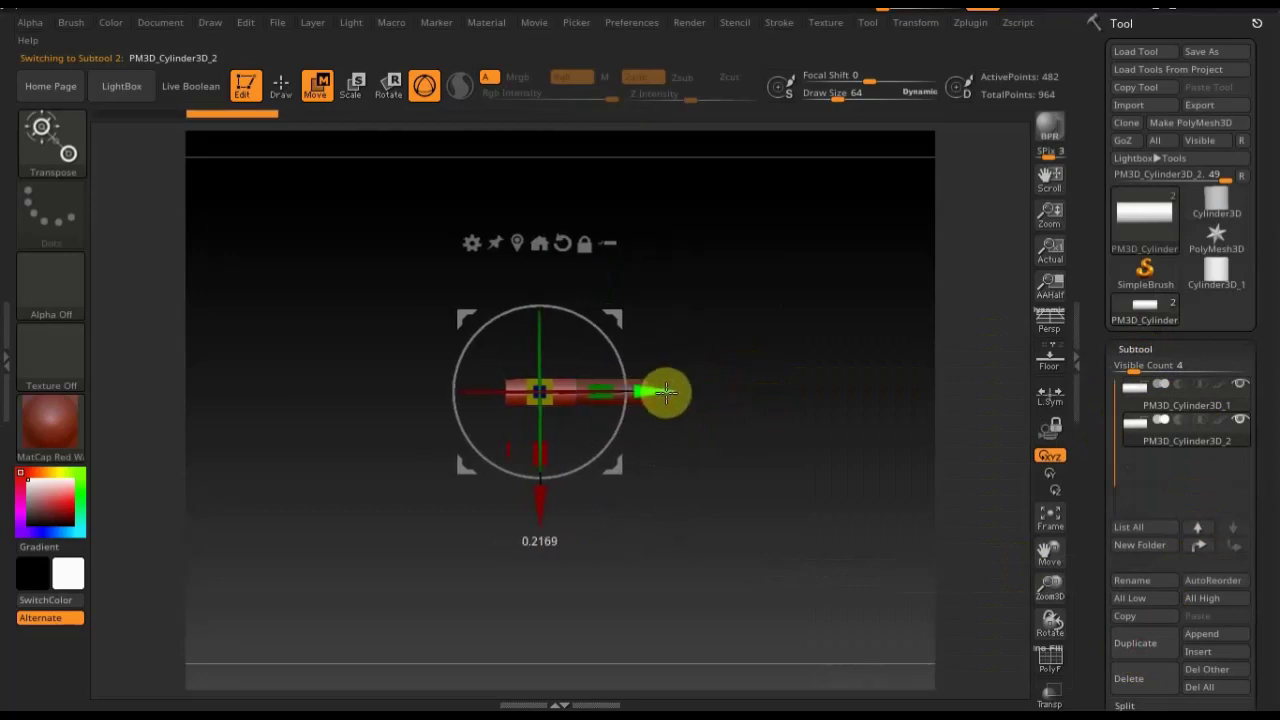
{"action": "key", "text": "ctrl+z"}
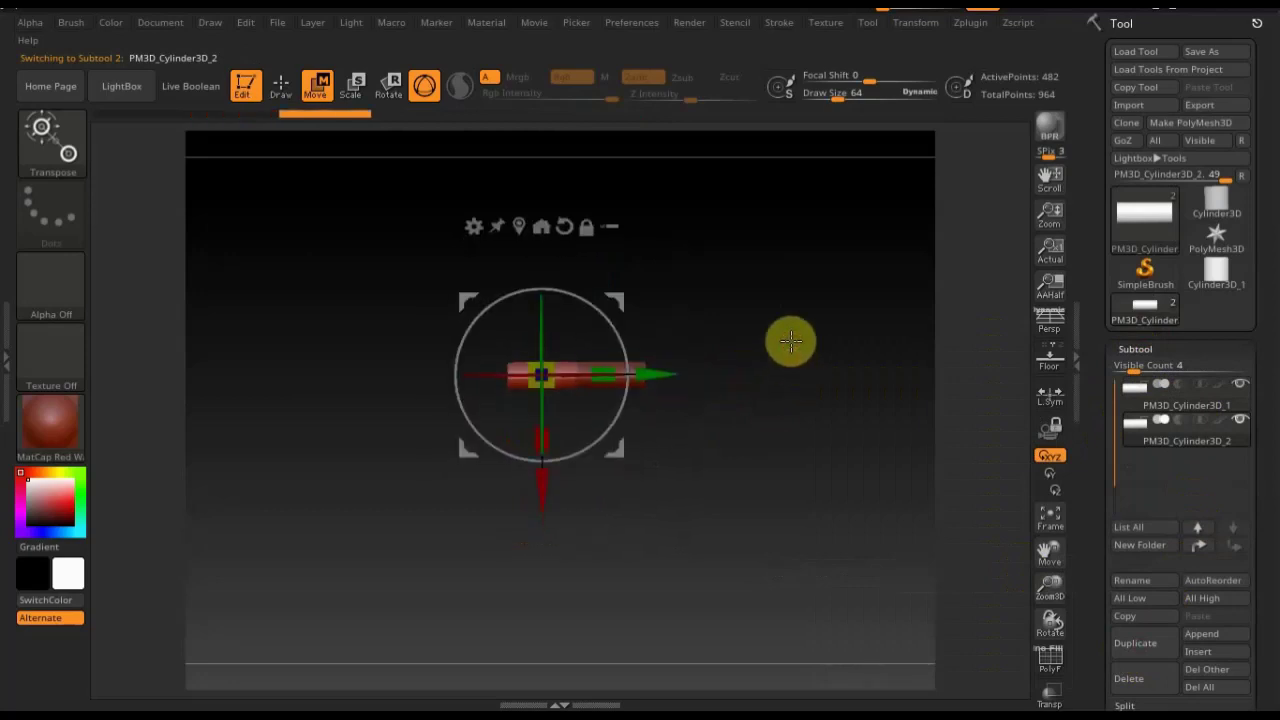
{"action": "mouse_move", "coordinate": [834, 534]}
{"action": "left_mouse_down", "text": "alt"}
{"action": "mouse_move", "coordinate": [766, 534]}
{"action": "mouse_move", "coordinate": [737, 697]}
{"action": "mouse_move", "coordinate": [683, 469]}
{"action": "left_mouse_up", "text": "alt"}
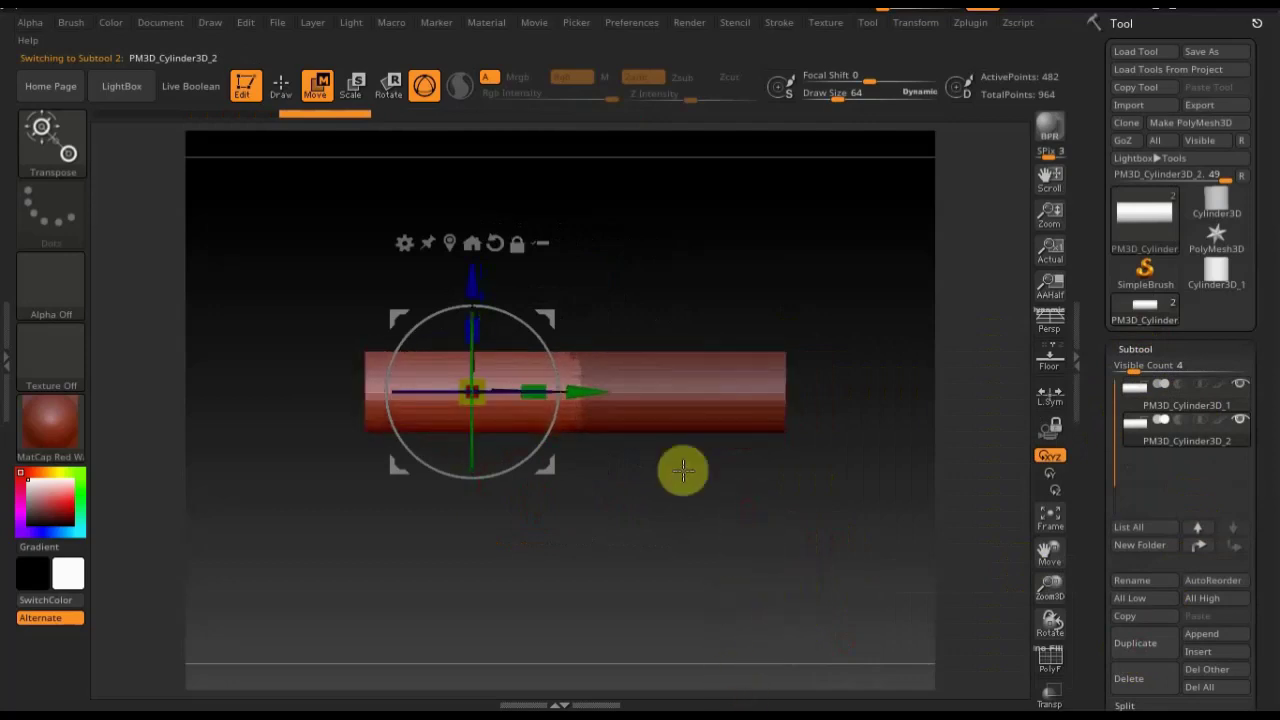
Undo a trial bend and resize the left section narrower than the right
{"action": "mouse_move", "coordinate": [548, 360]}
{"action": "left_mouse_down"}
{"action": "mouse_move", "coordinate": [454, 292]}
{"action": "mouse_move", "coordinate": [451, 305]}
{"action": "left_mouse_up"}
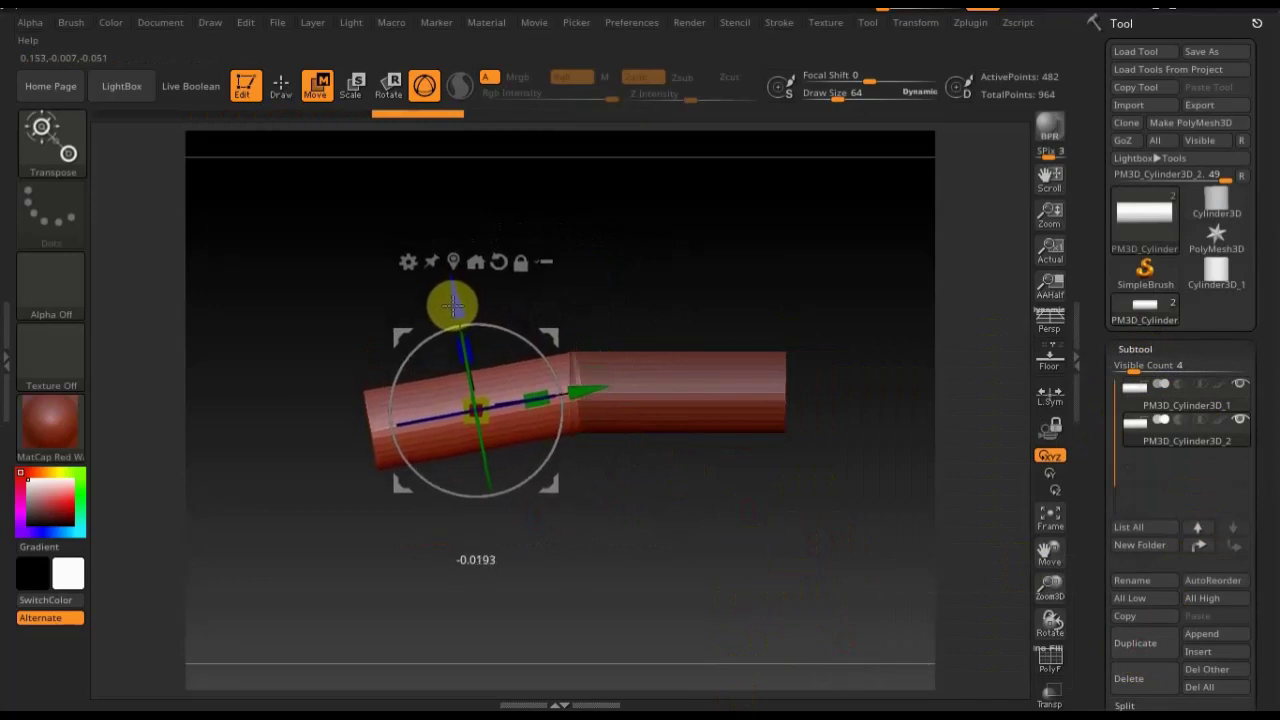
{"action": "key", "text": "ctrl+z"}
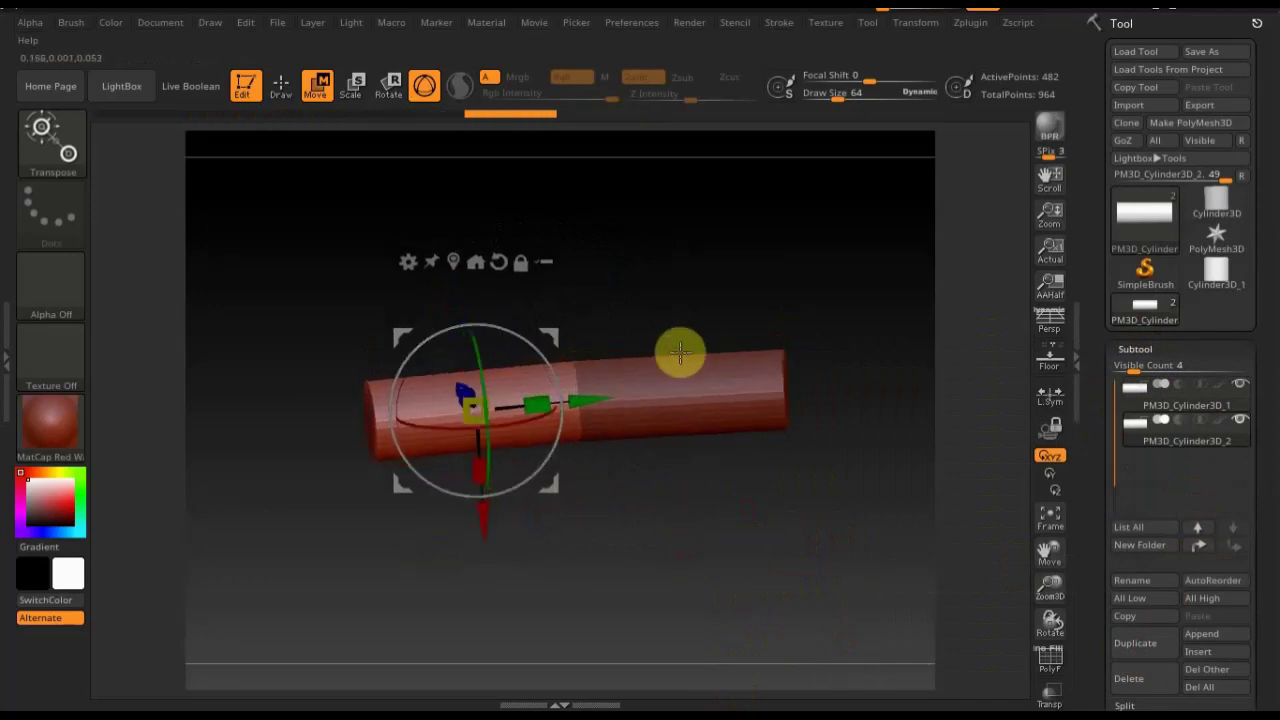
{"action": "key", "text": "ctrl+z"}
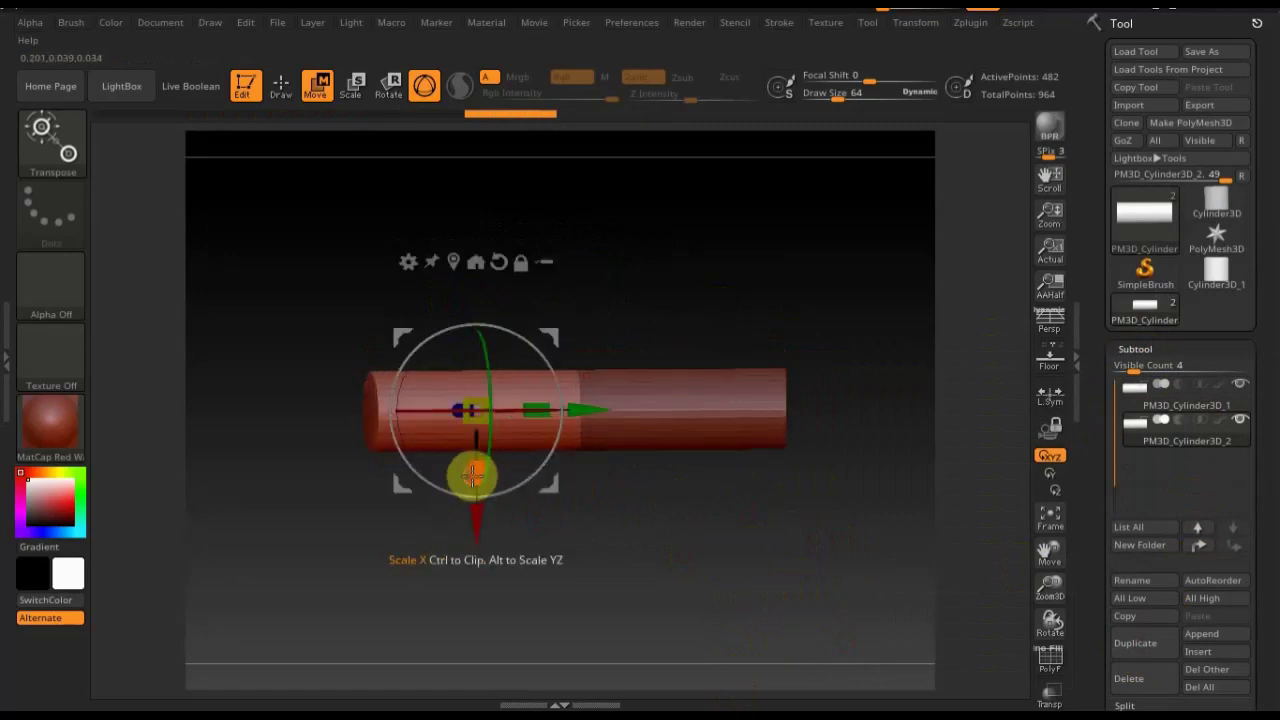
{"action": "left_click_drag", "start_coordinate": [455, 500], "coordinate": [476, 461]}
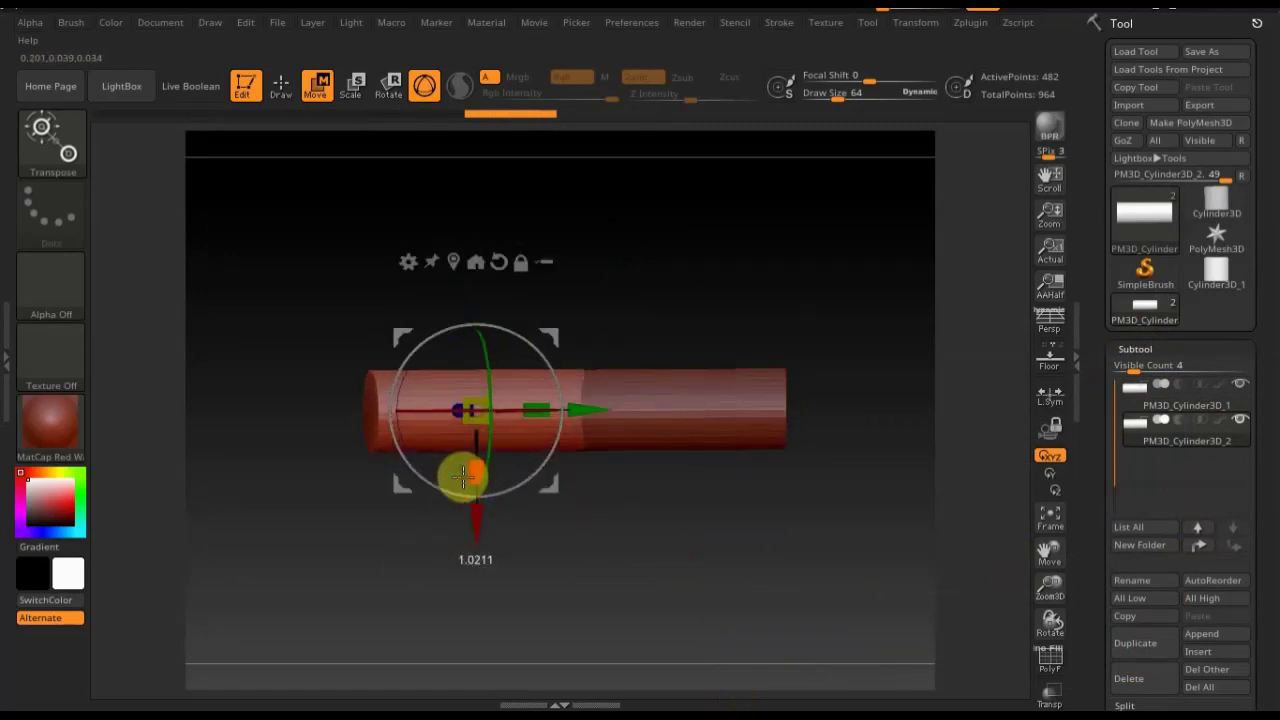
{"action": "mouse_move", "coordinate": [626, 543]}
{"action": "left_mouse_down"}
{"action": "mouse_move", "coordinate": [680, 560]}
{"action": "mouse_move", "coordinate": [706, 543]}
{"action": "mouse_move", "coordinate": [617, 560]}
{"action": "mouse_move", "coordinate": [709, 529]}
{"action": "left_mouse_up"}
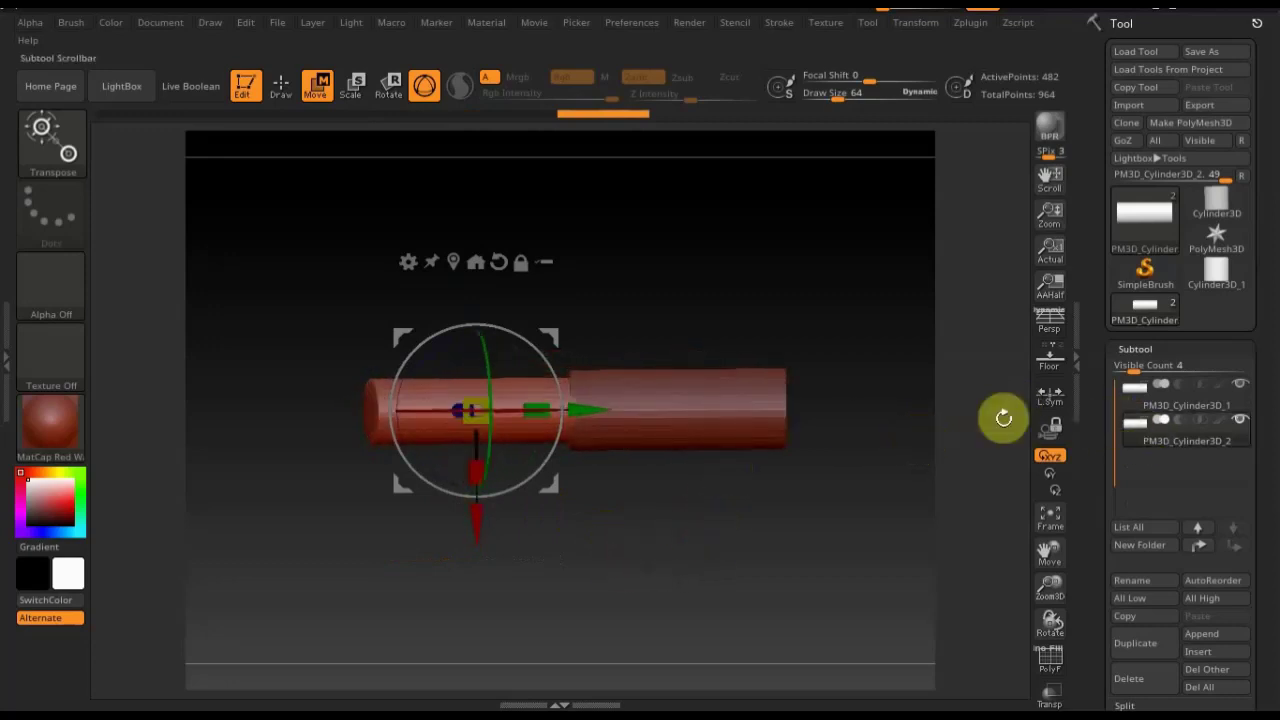
Select PM3D_Cylinder3D_1 and MergeDown both cylinder sections into one subtool
{"action": "left_click", "coordinate": [1143, 400]}
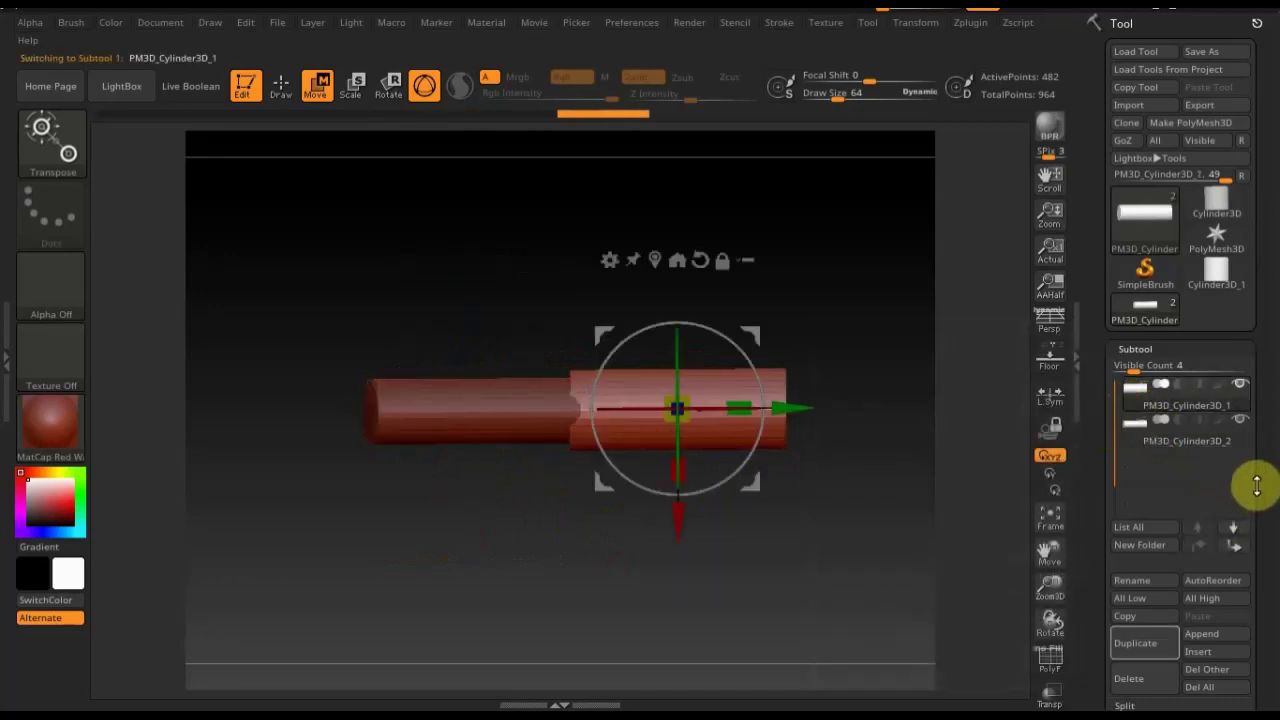
{"action": "scroll", "coordinate": [1260, 470], "scroll_direction": "down", "scroll_amount": 1}
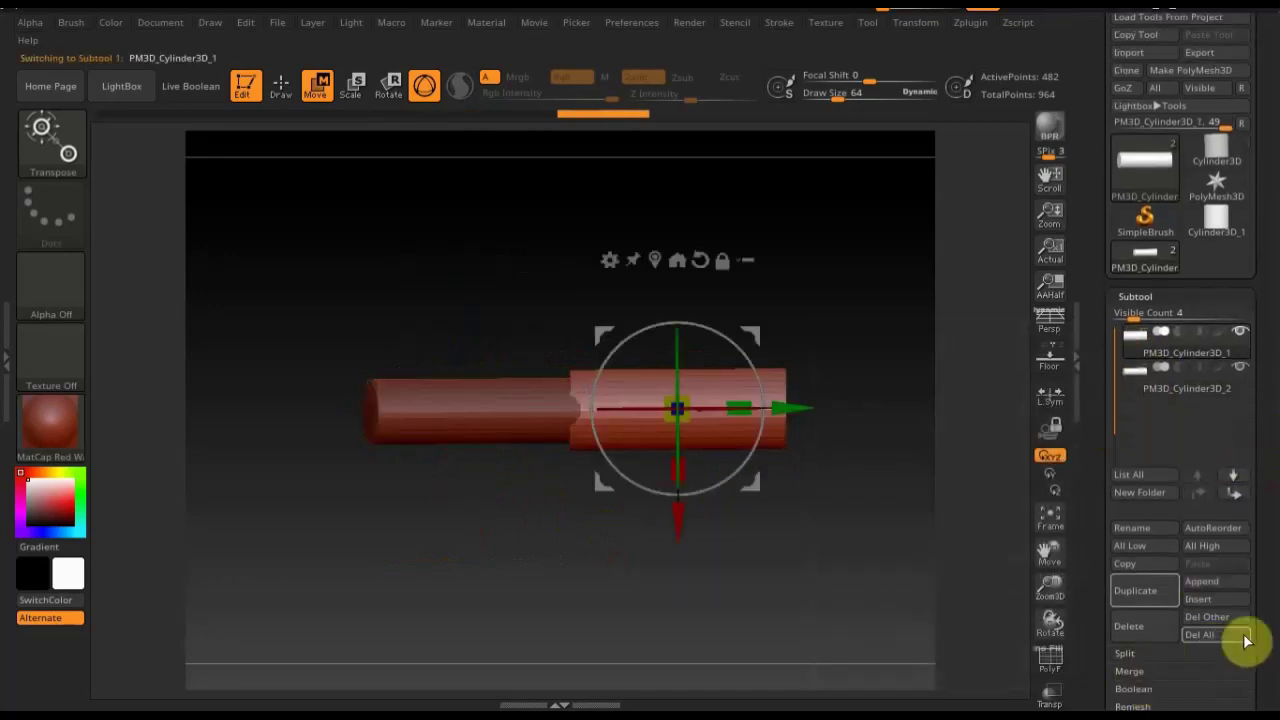
{"action": "scroll", "coordinate": [1272, 600], "scroll_direction": "down", "scroll_amount": 4}
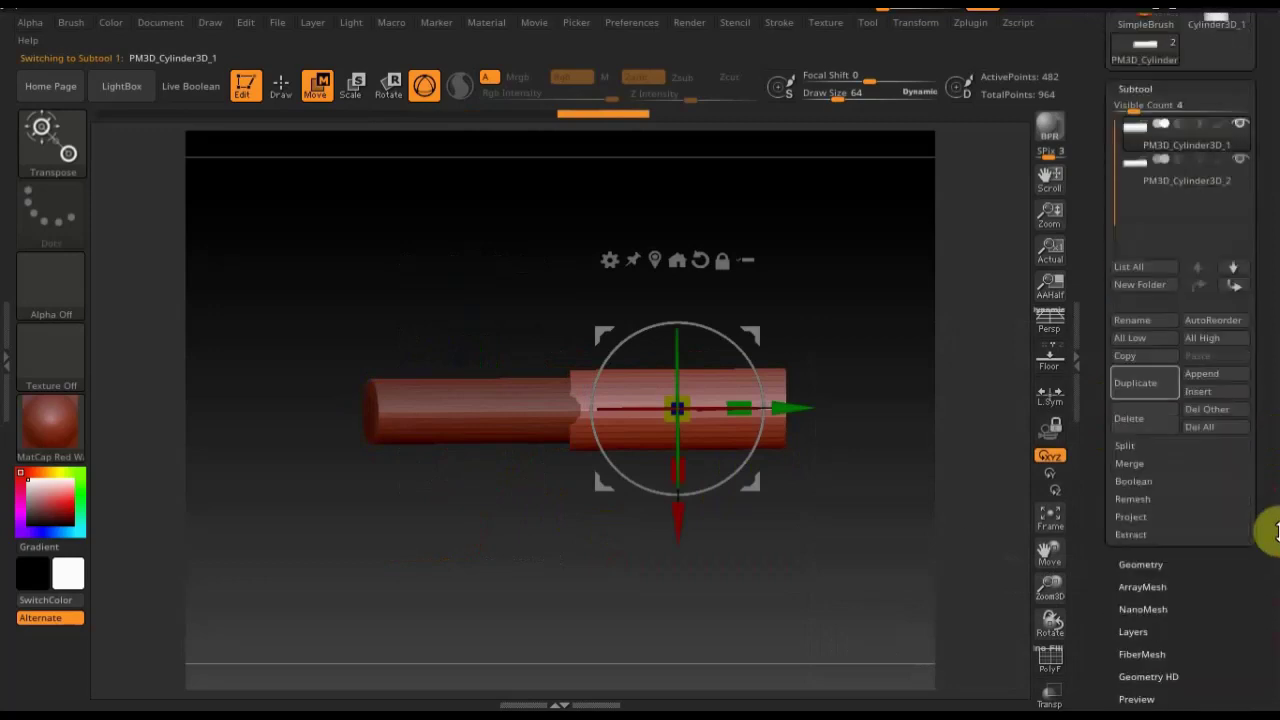
{"action": "left_click", "coordinate": [1138, 462]}
{"action": "left_click", "coordinate": [1138, 480]}
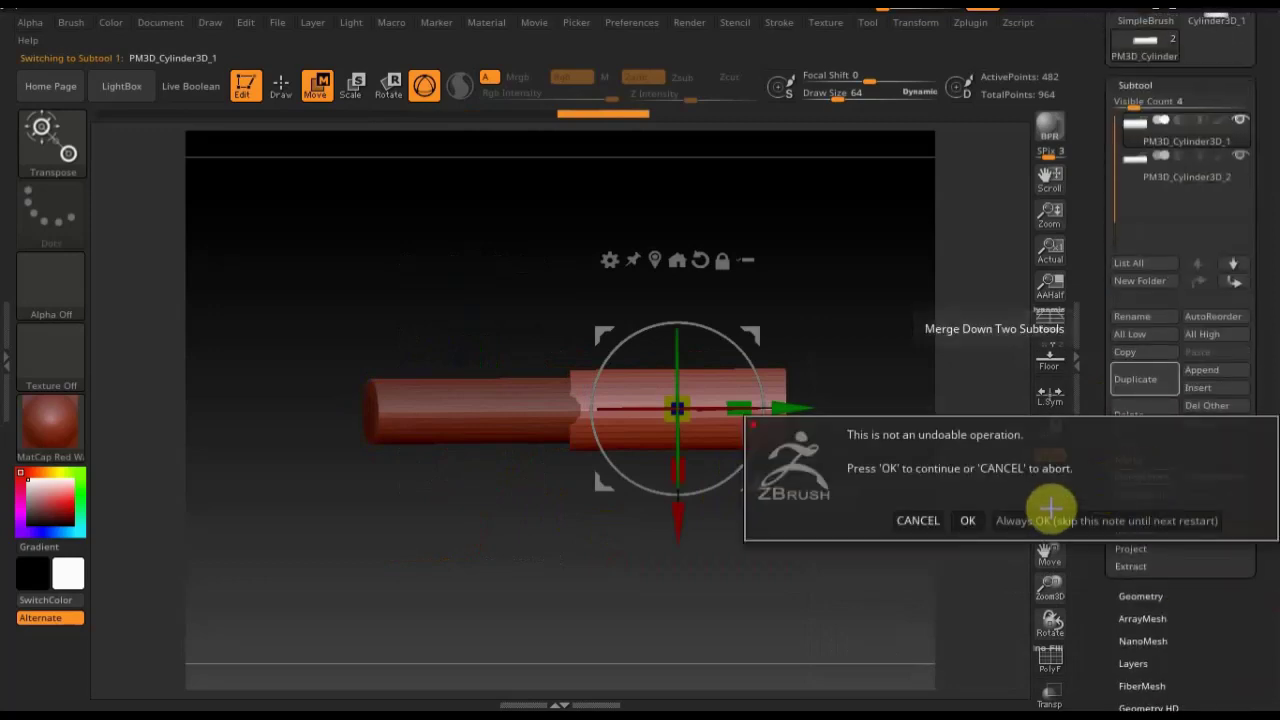
{"action": "left_click", "coordinate": [967, 520]}
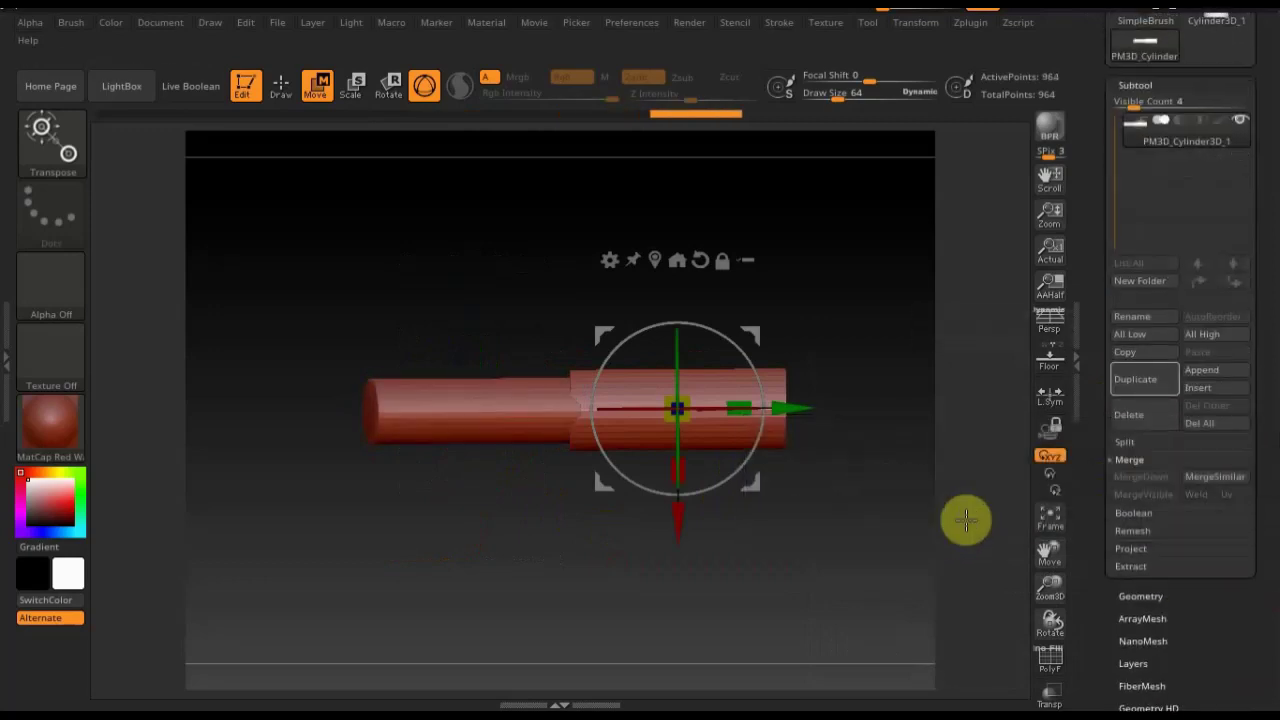
{"action": "left_click", "coordinate": [1143, 600]}
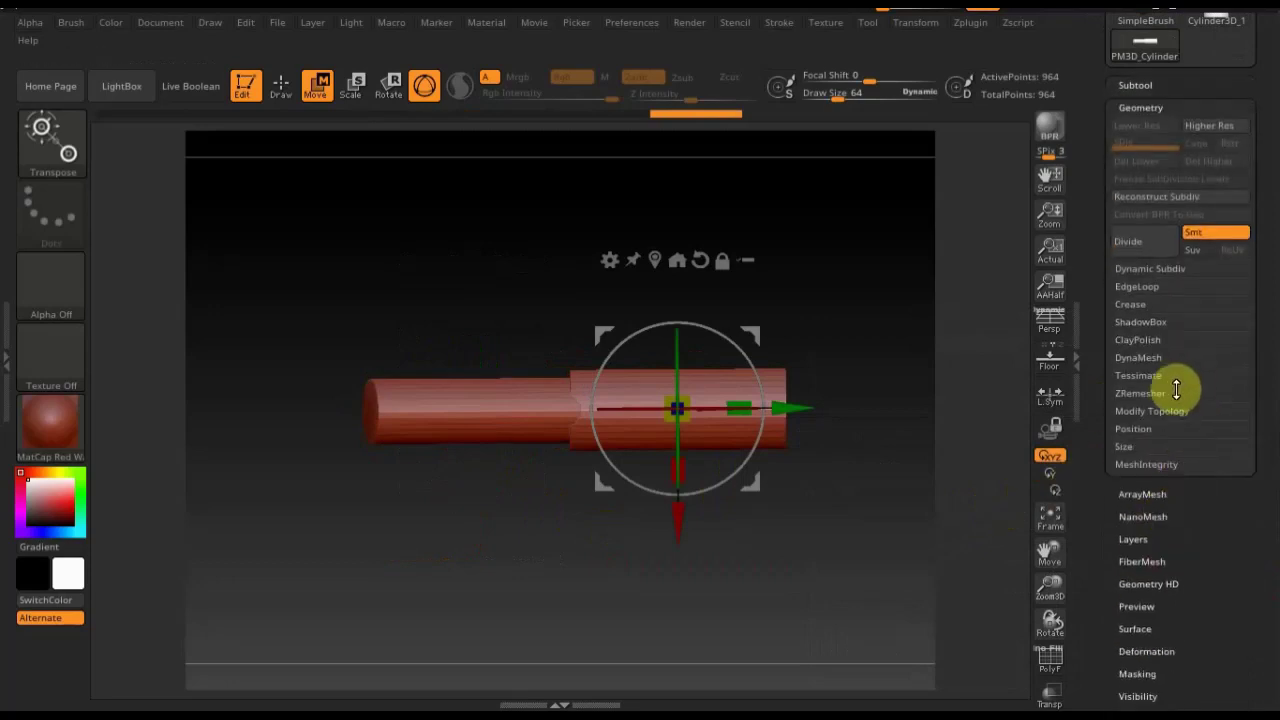
DynaMesh the merged handle at resolution 376, replacing a low-resolution first pass
{"action": "left_click", "coordinate": [1140, 358]}
{"action": "left_click", "coordinate": [1136, 384]}
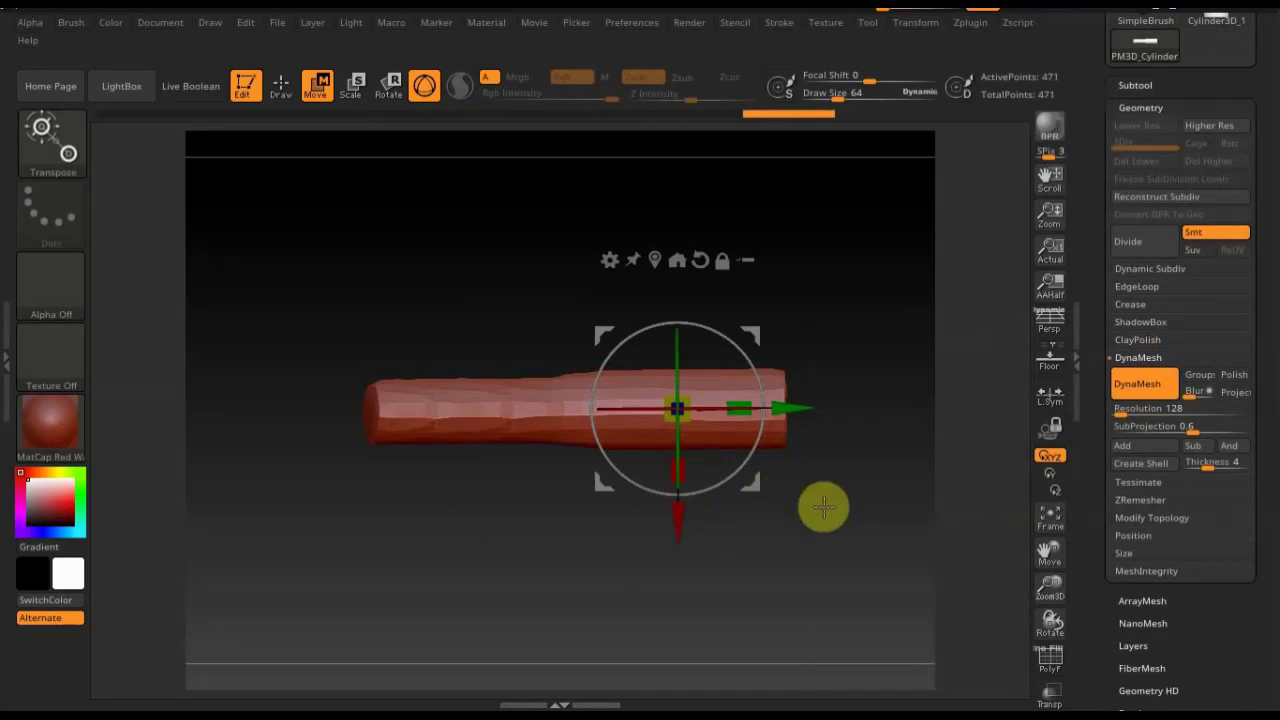
{"action": "key", "text": "ctrl+z"}
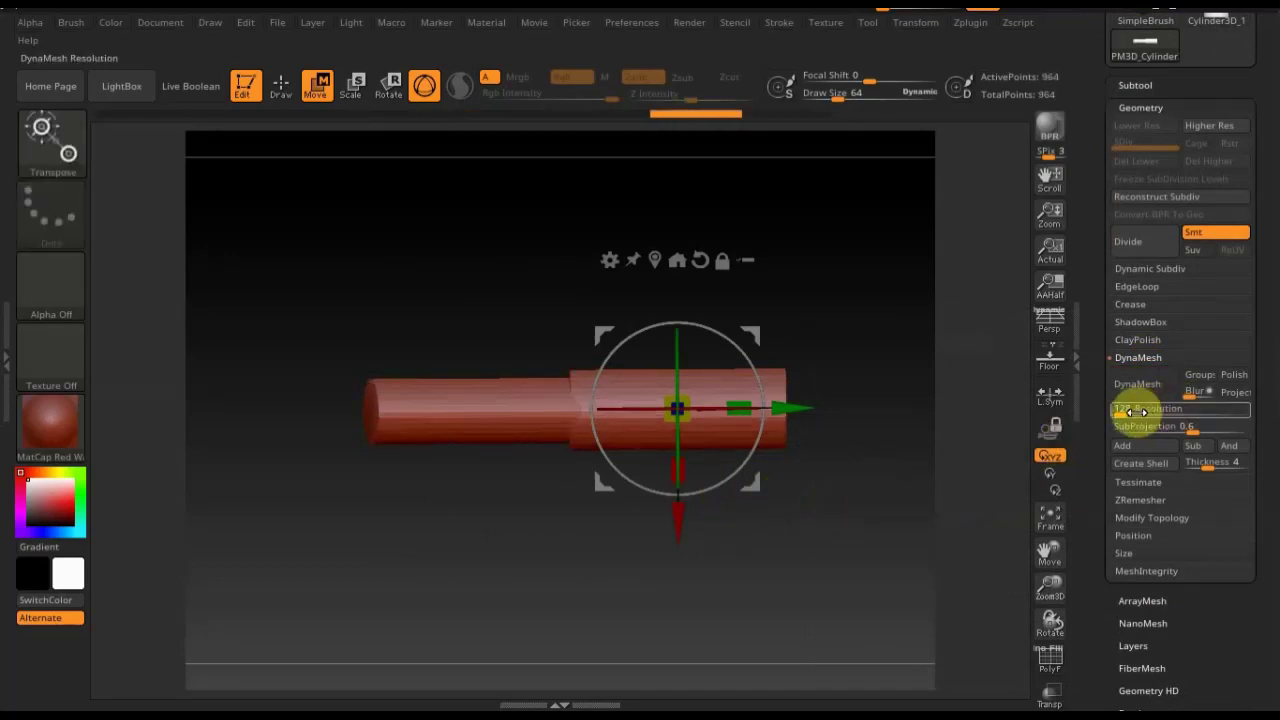
{"action": "left_click", "coordinate": [1130, 411]}
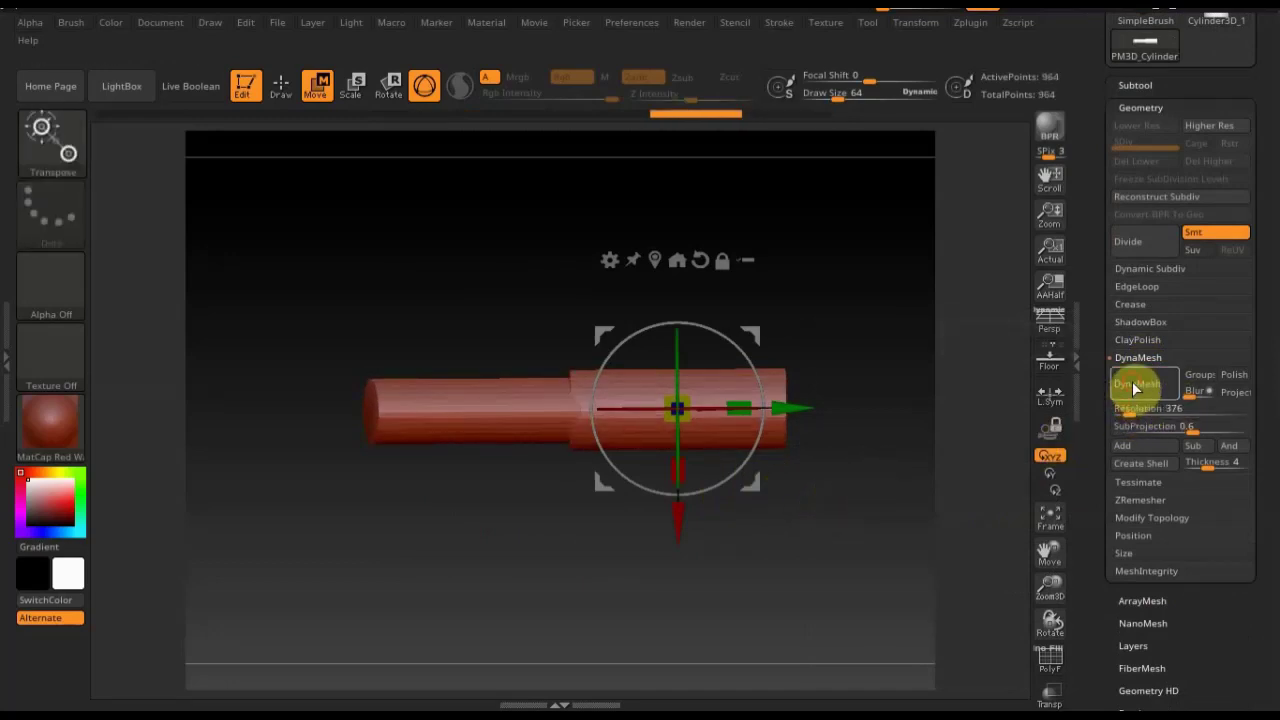
{"action": "left_click", "coordinate": [1137, 384]}
Switch to Draw mode, return to a side view and set Draw Size to 10
{"action": "left_click", "coordinate": [283, 100]}
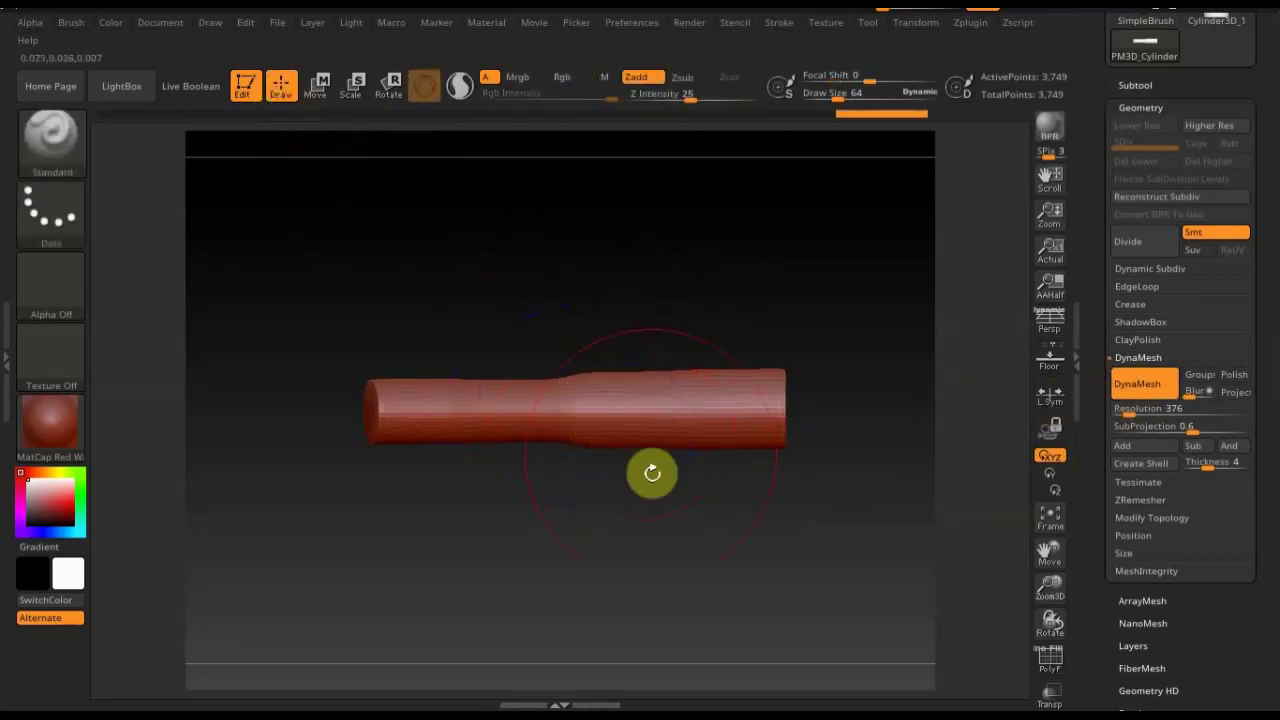
{"action": "mouse_move", "coordinate": [651, 471]}
{"action": "left_mouse_down"}
{"action": "mouse_move", "coordinate": [631, 574]}
{"action": "mouse_move", "coordinate": [664, 590]}
{"action": "left_mouse_up"}
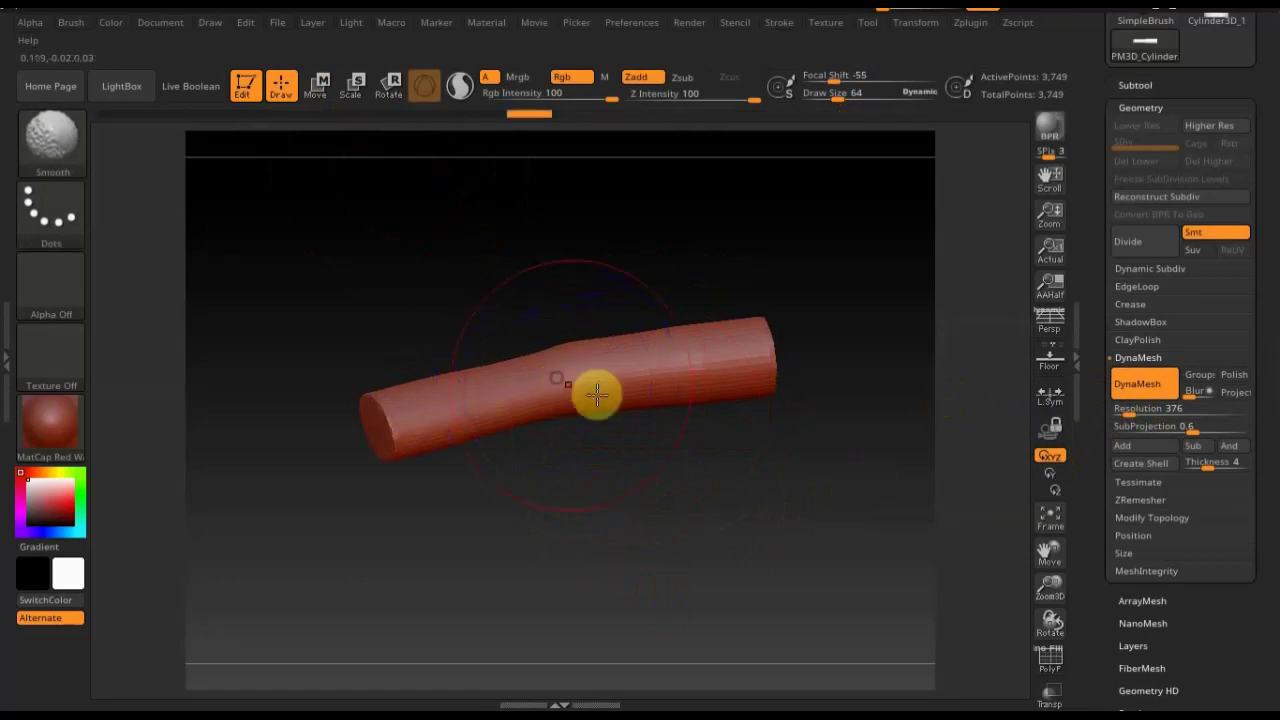
{"action": "mouse_move", "coordinate": [594, 391]}
{"action": "left_mouse_down"}
{"action": "mouse_move", "coordinate": [634, 514]}
{"action": "mouse_move", "coordinate": [514, 471]}
{"action": "mouse_move", "coordinate": [551, 403]}
{"action": "mouse_move", "coordinate": [774, 274]}
{"action": "left_mouse_up"}
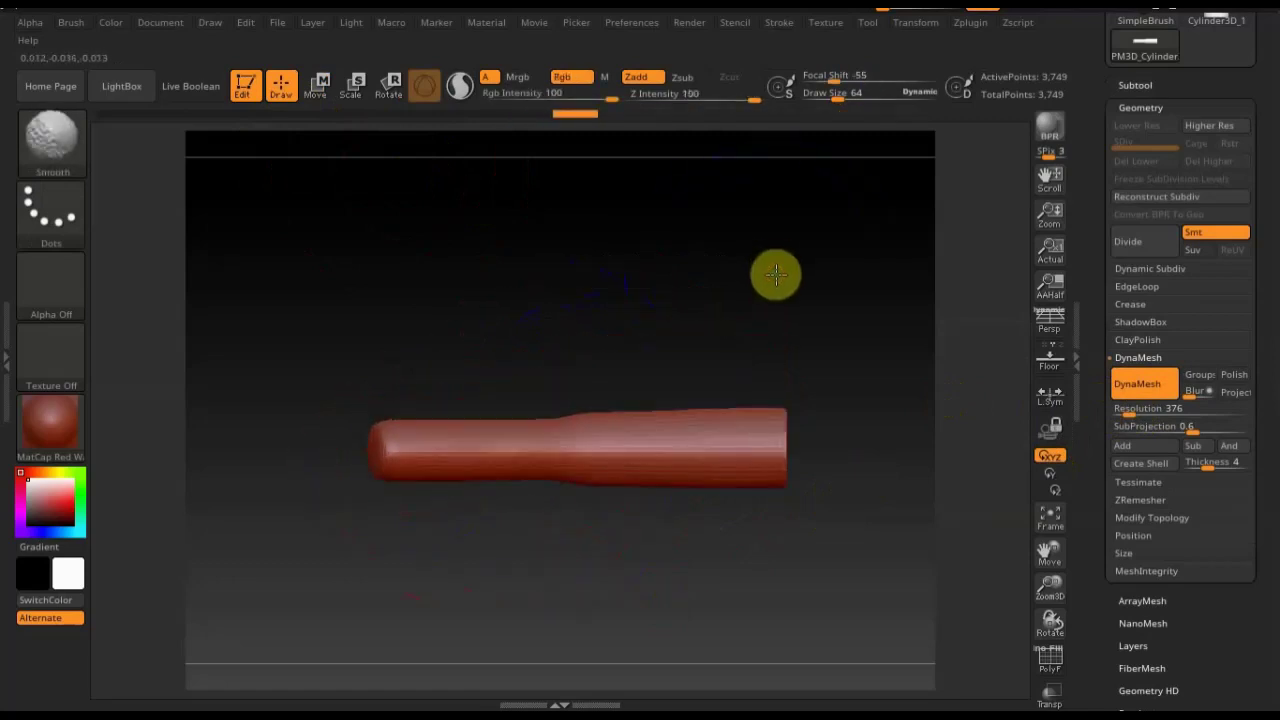
{"action": "mouse_move", "coordinate": [777, 320]}
{"action": "left_mouse_down"}
{"action": "mouse_move", "coordinate": [706, 297]}
{"action": "mouse_move", "coordinate": [818, 148]}
{"action": "left_mouse_up"}
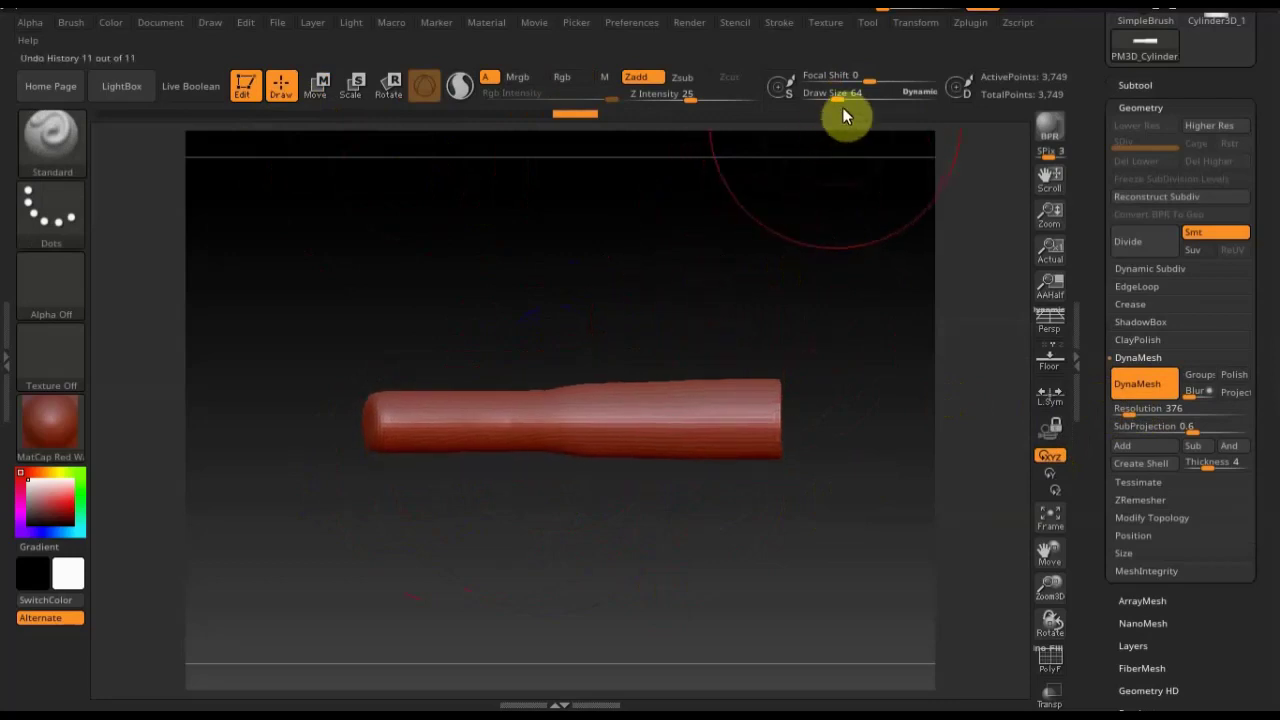
{"action": "left_click_drag", "start_coordinate": [822, 103], "coordinate": [828, 98]}
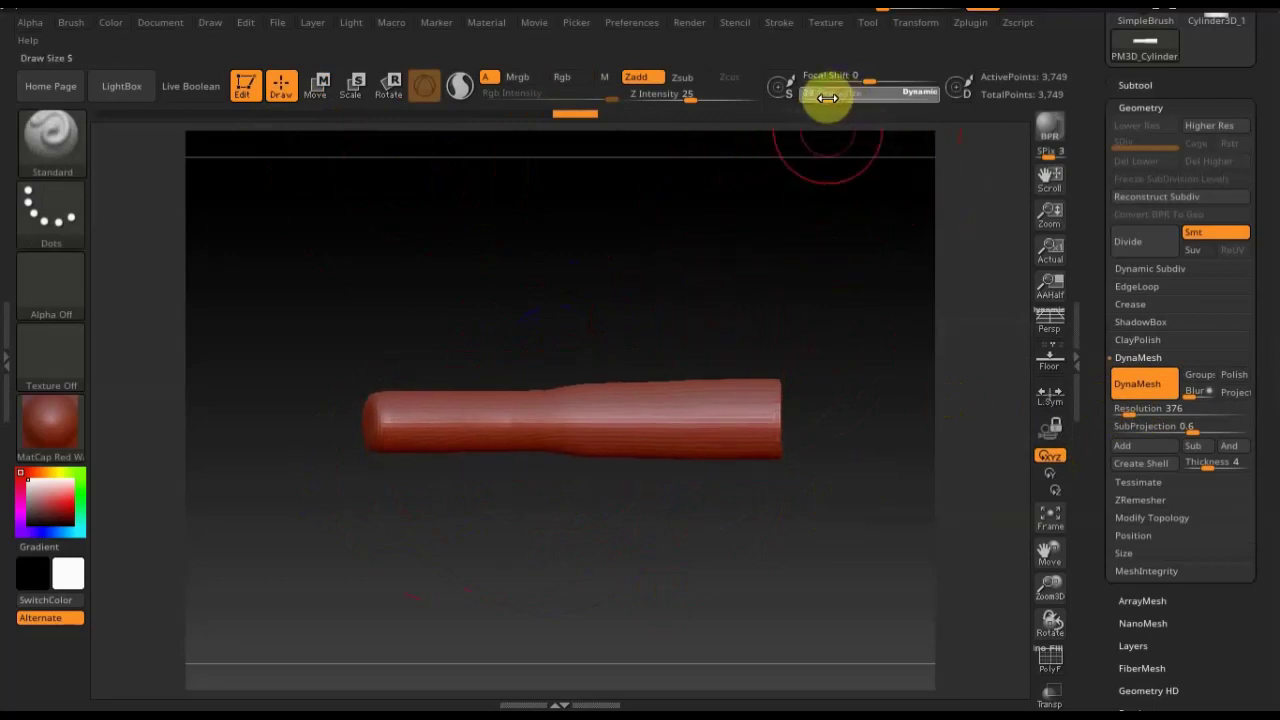
{"action": "type", "text": "10"}
{"action": "key", "text": "Return"}
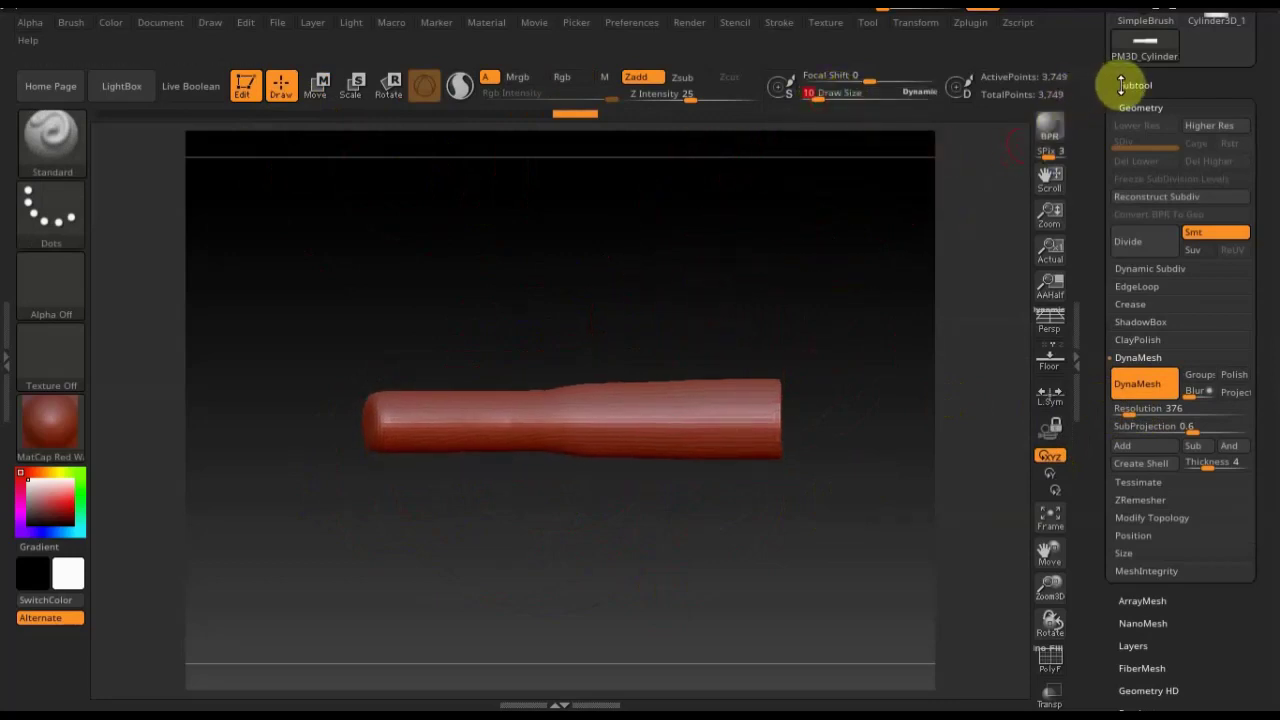
{"action": "left_click", "coordinate": [1121, 85]}
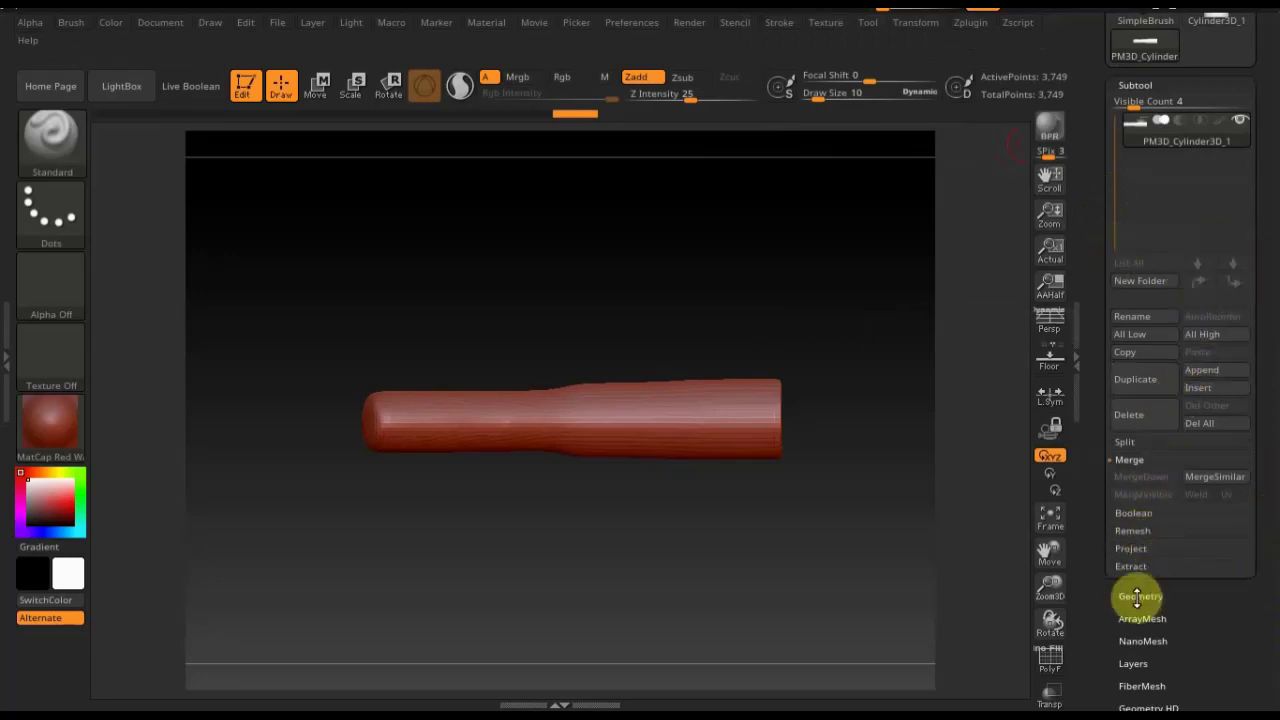
Append a Sphere3D subtool, select it and frame it in view
{"action": "left_click", "coordinate": [1215, 380]}
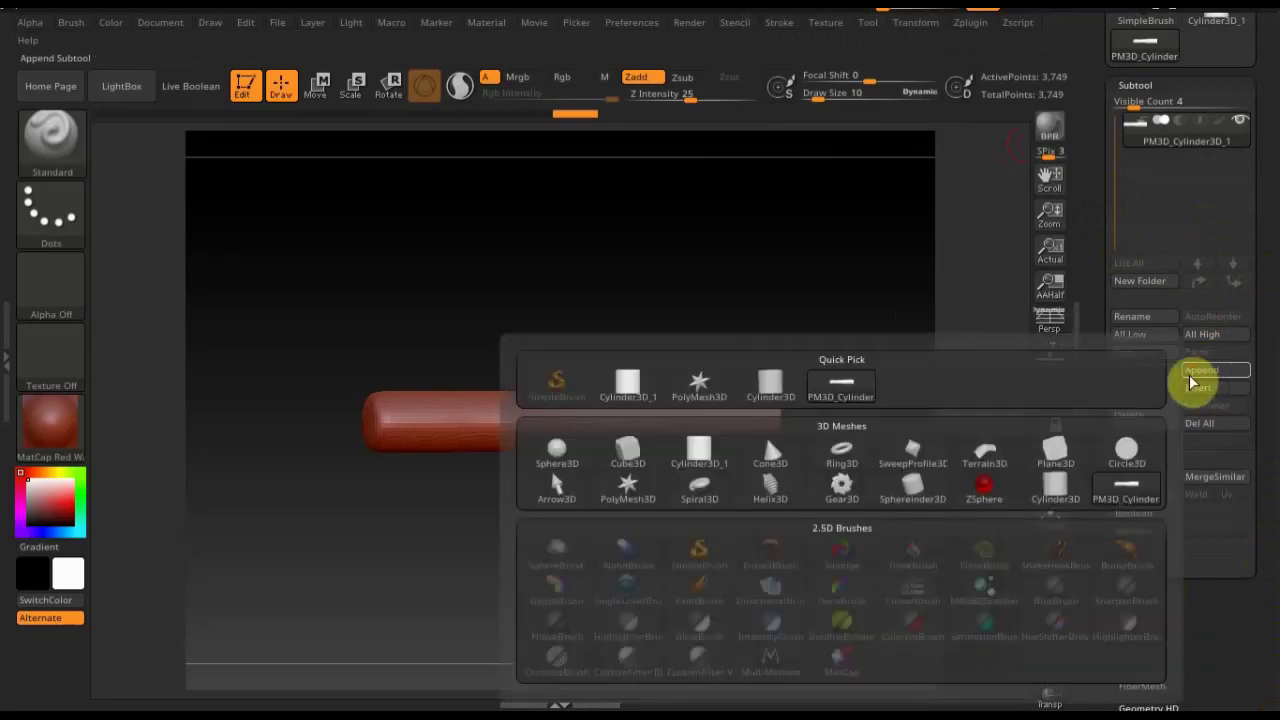
{"action": "left_click", "coordinate": [563, 455]}
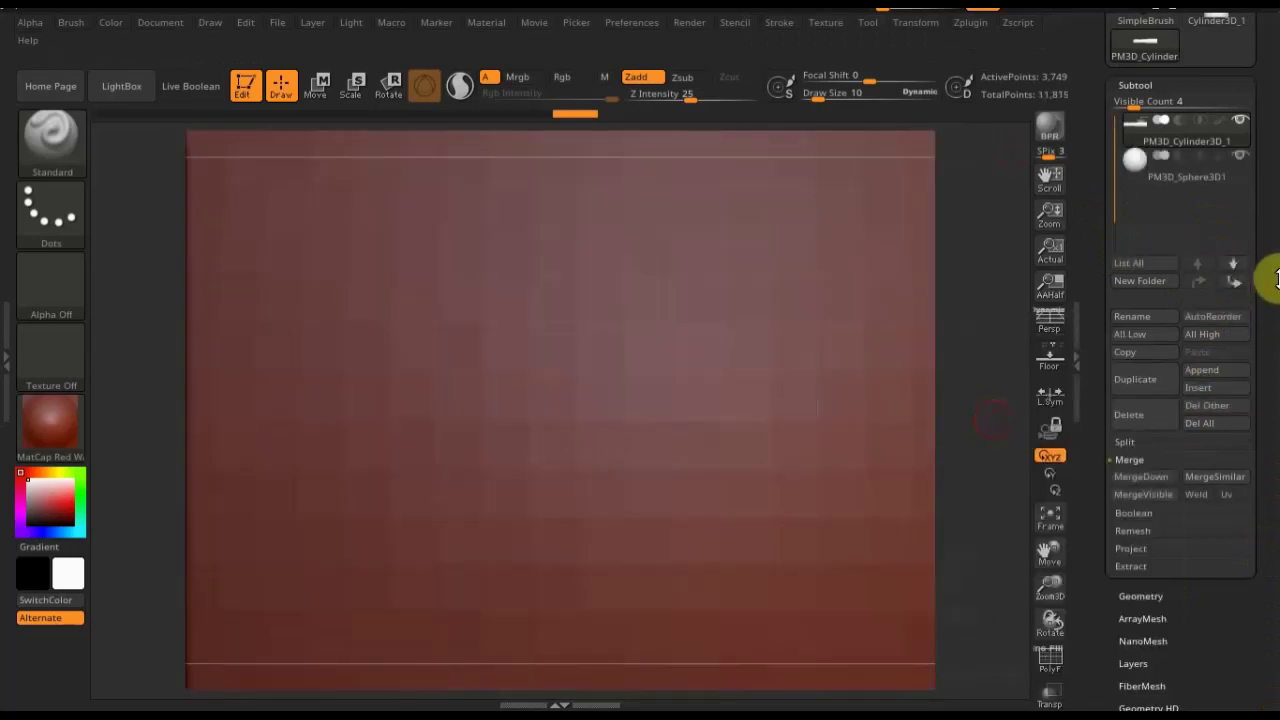
{"action": "left_click", "coordinate": [1140, 186]}
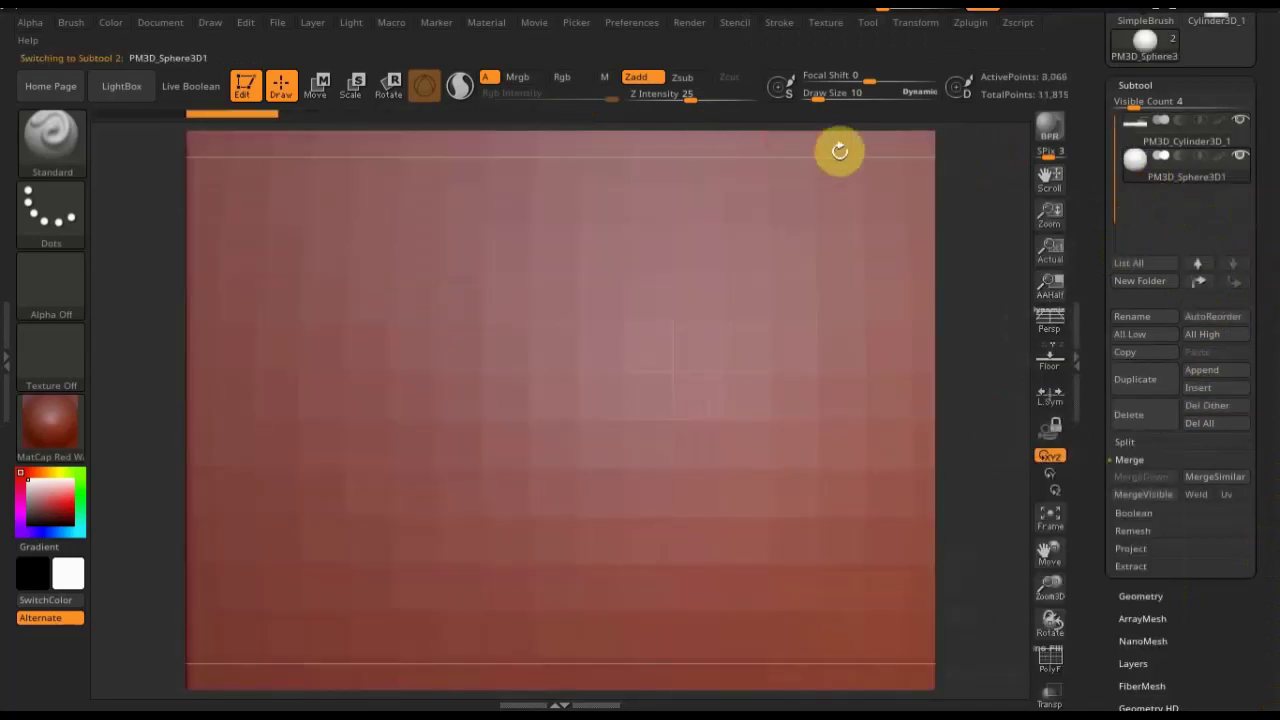
{"action": "left_click", "coordinate": [1043, 523]}
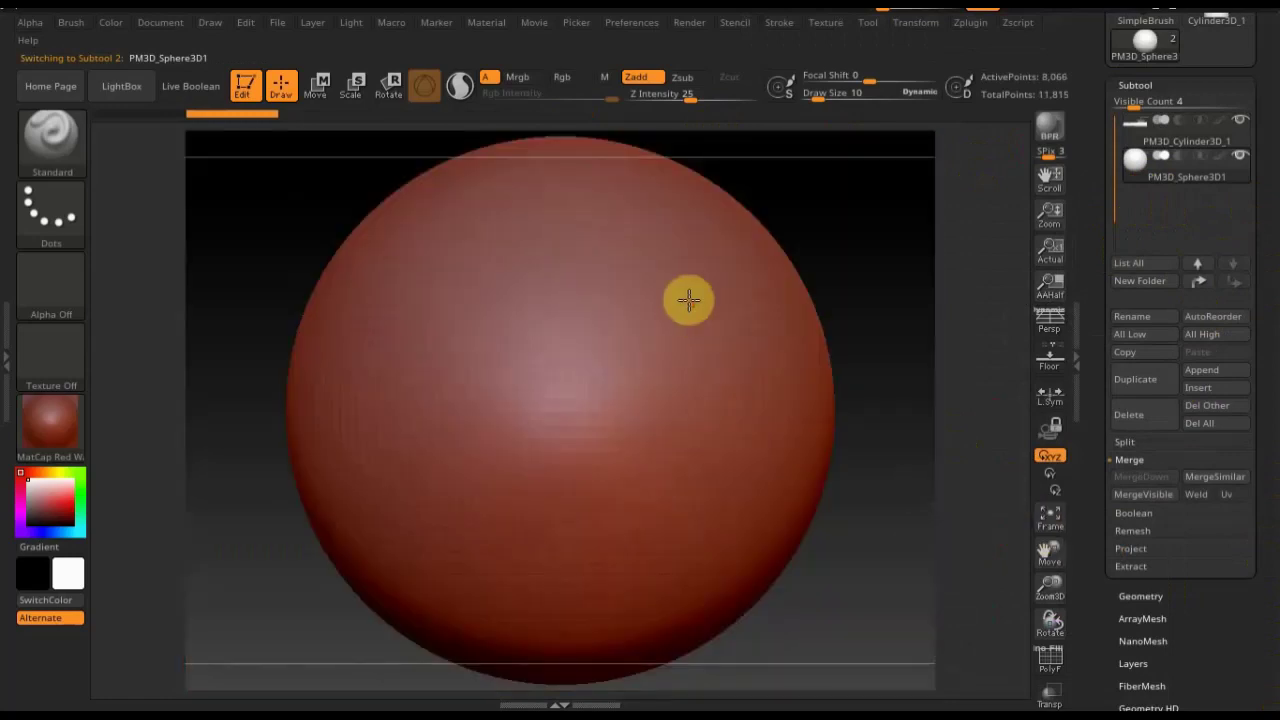
Scale the sphere to about 0.69, flatten it along its depth into a disc and lower it slightly
{"action": "left_click", "coordinate": [317, 86]}
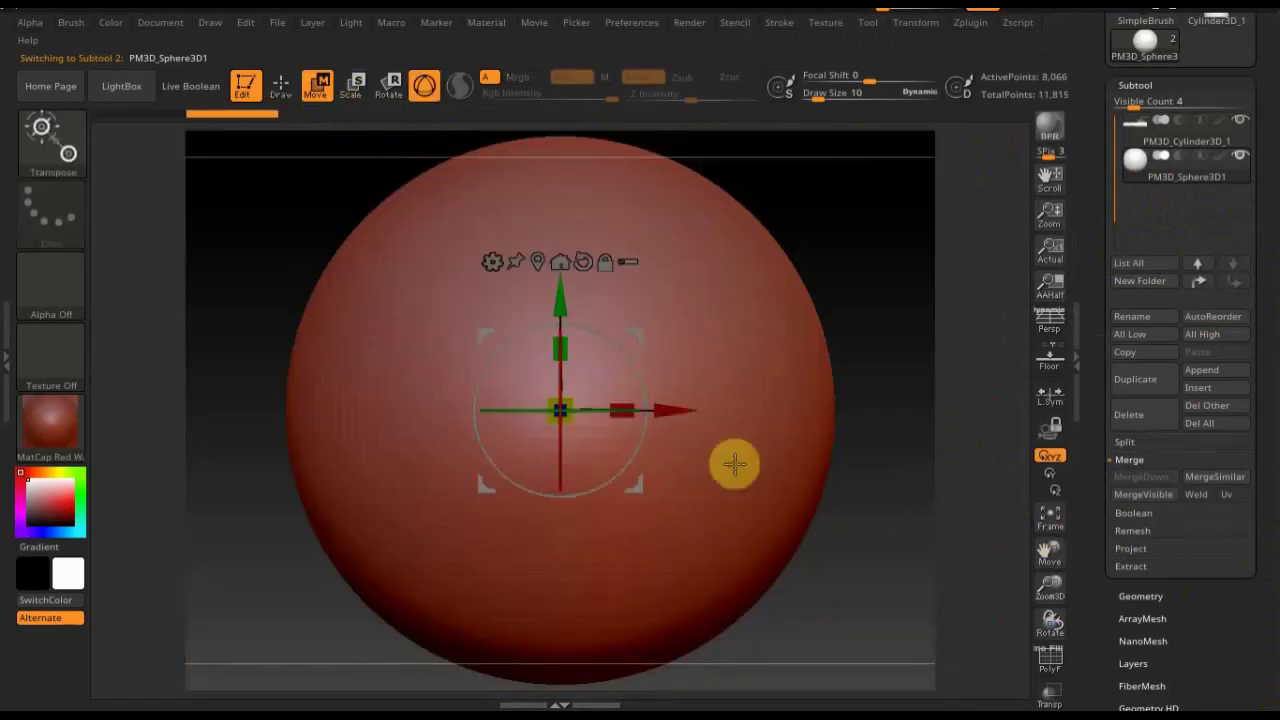
{"action": "left_click_drag", "start_coordinate": [567, 418], "coordinate": [413, 215]}
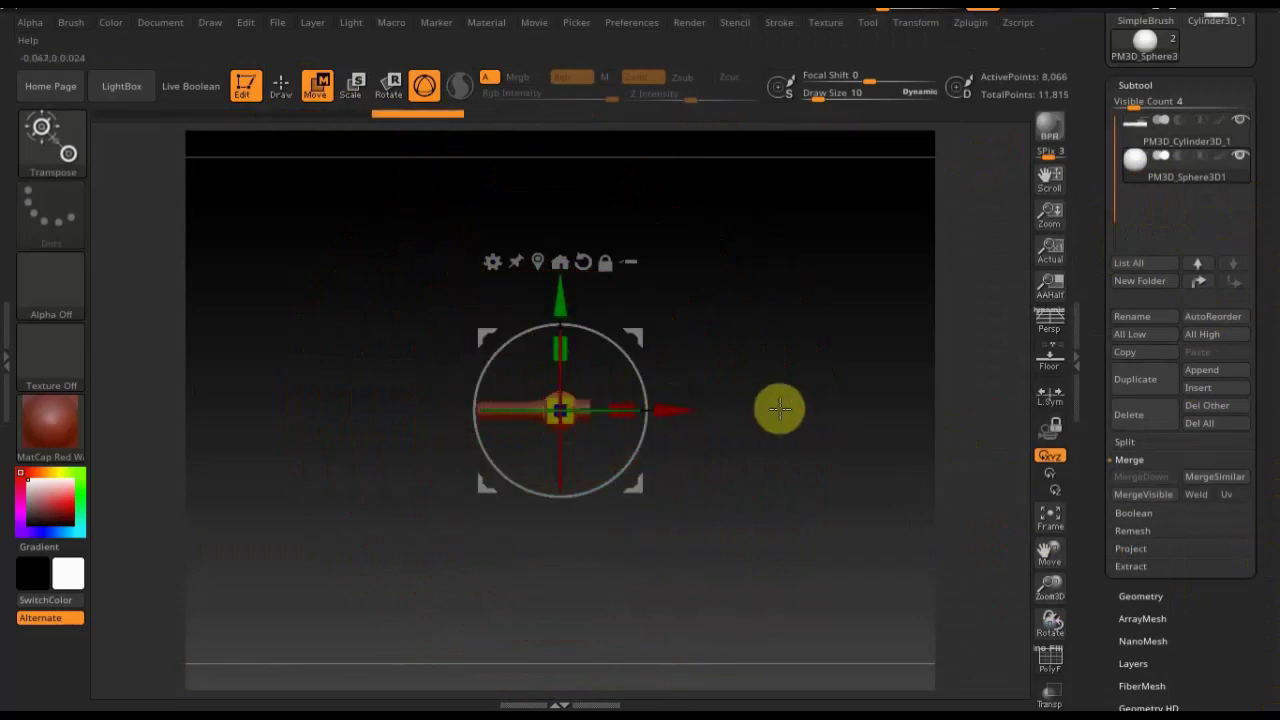
{"action": "left_click_drag", "start_coordinate": [769, 394], "coordinate": [914, 666]}
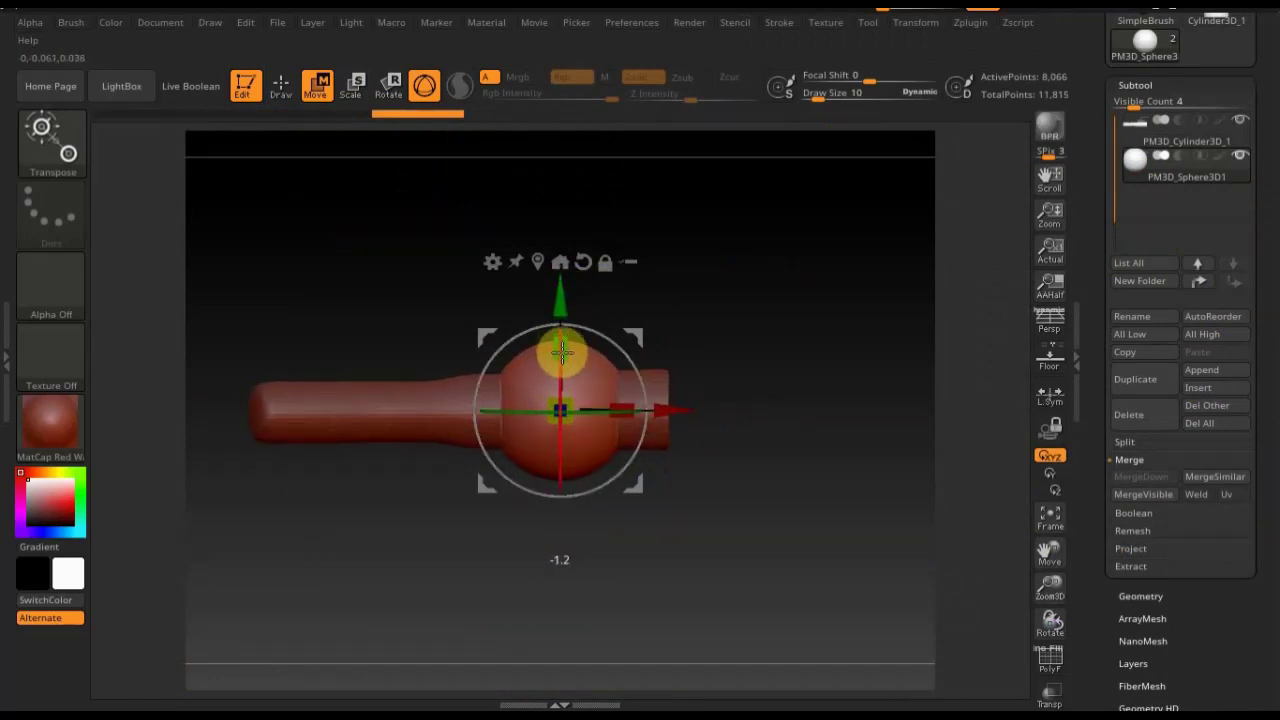
{"action": "left_click_drag", "start_coordinate": [563, 349], "coordinate": [585, 385]}
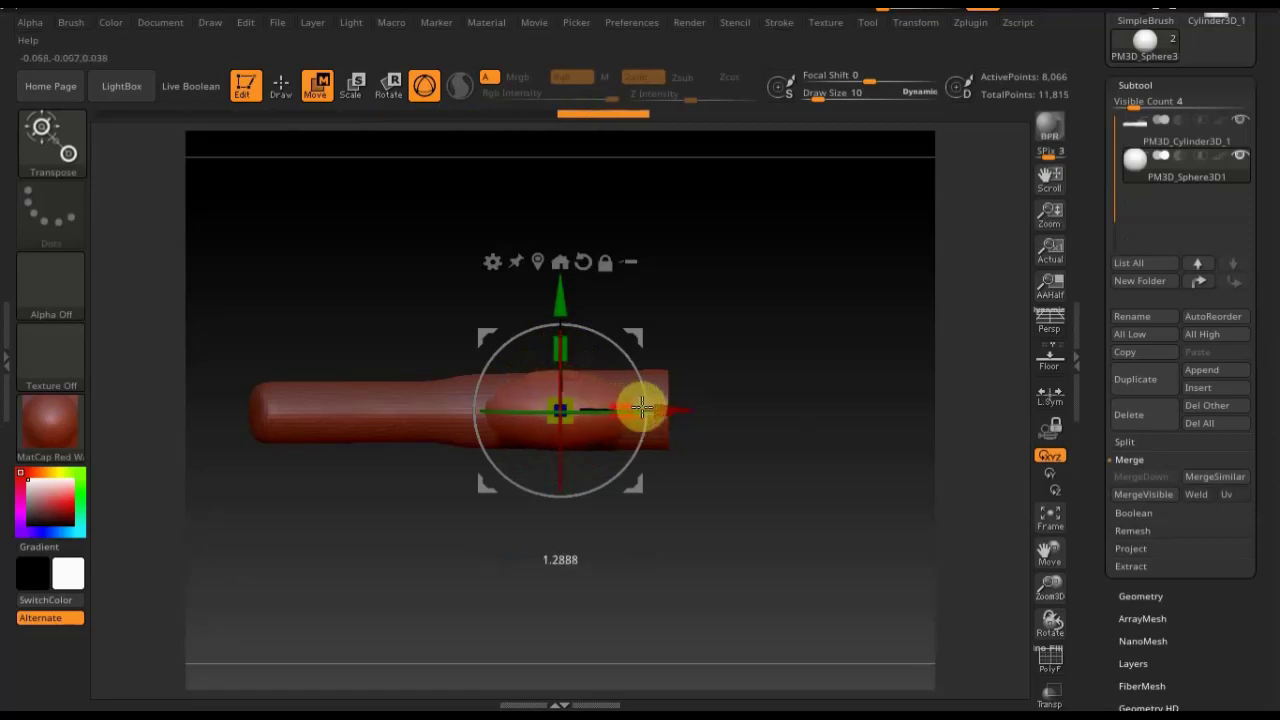
{"action": "left_click_drag", "start_coordinate": [777, 346], "coordinate": [786, 447]}
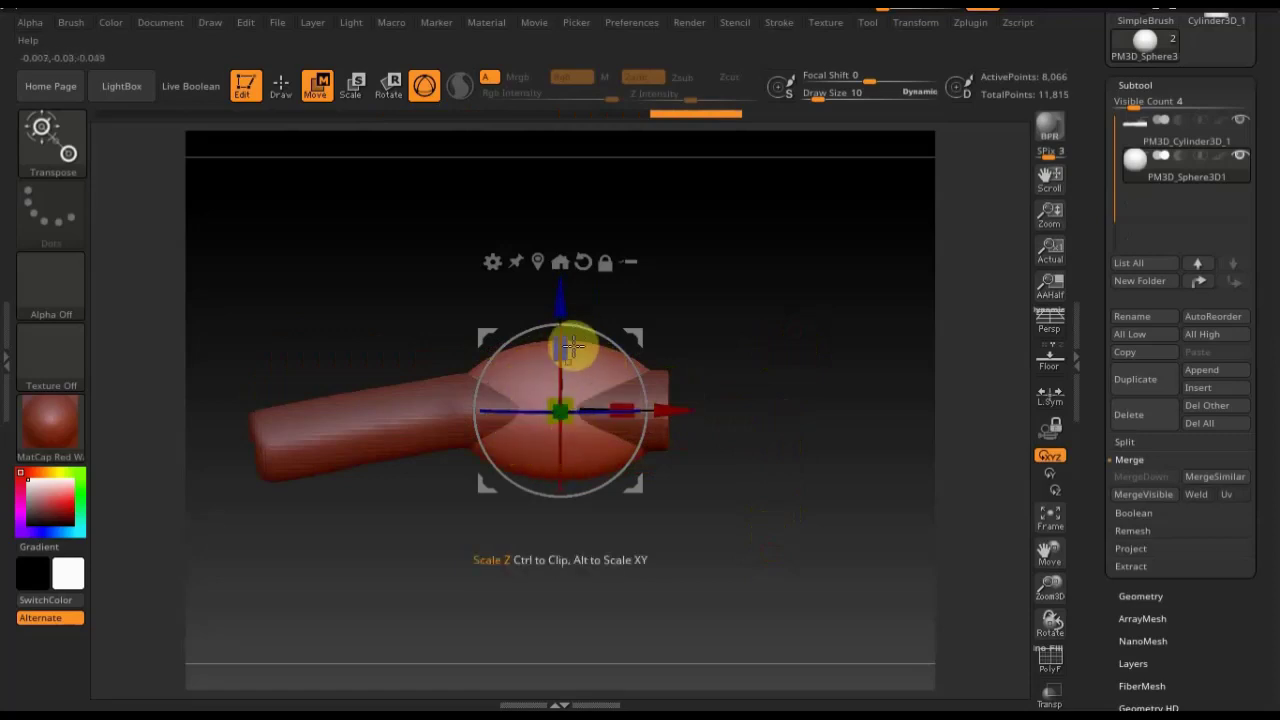
{"action": "left_click_drag", "start_coordinate": [564, 346], "coordinate": [567, 372]}
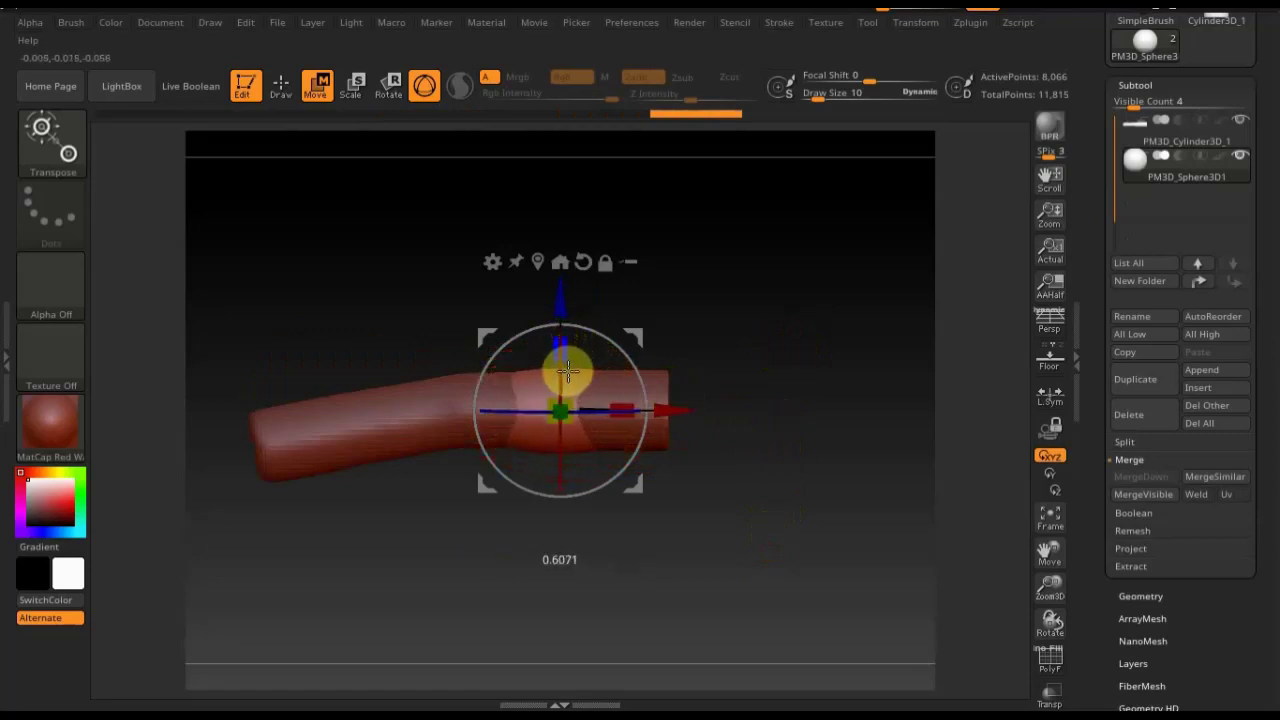
{"action": "left_click_drag", "start_coordinate": [557, 300], "coordinate": [559, 330]}
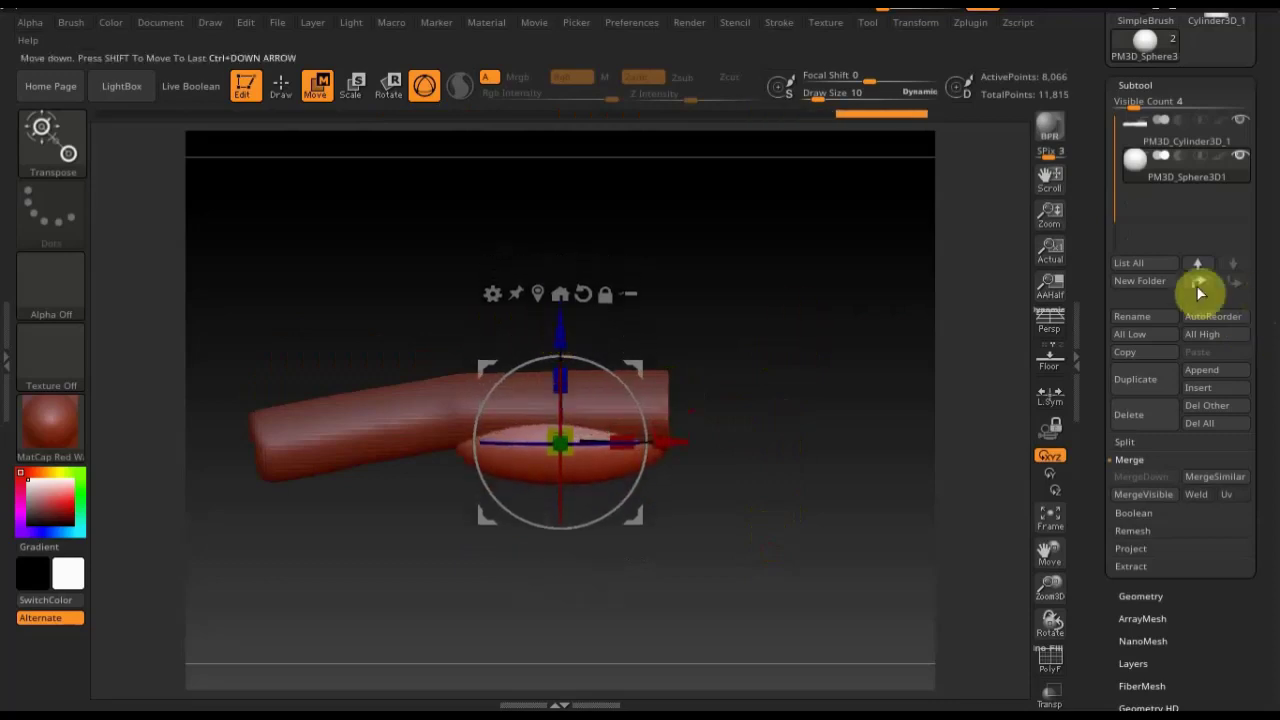
Duplicate the flattened sphere, then raise, slide right and tilt the copy on the handle
{"action": "left_click", "coordinate": [1137, 381]}
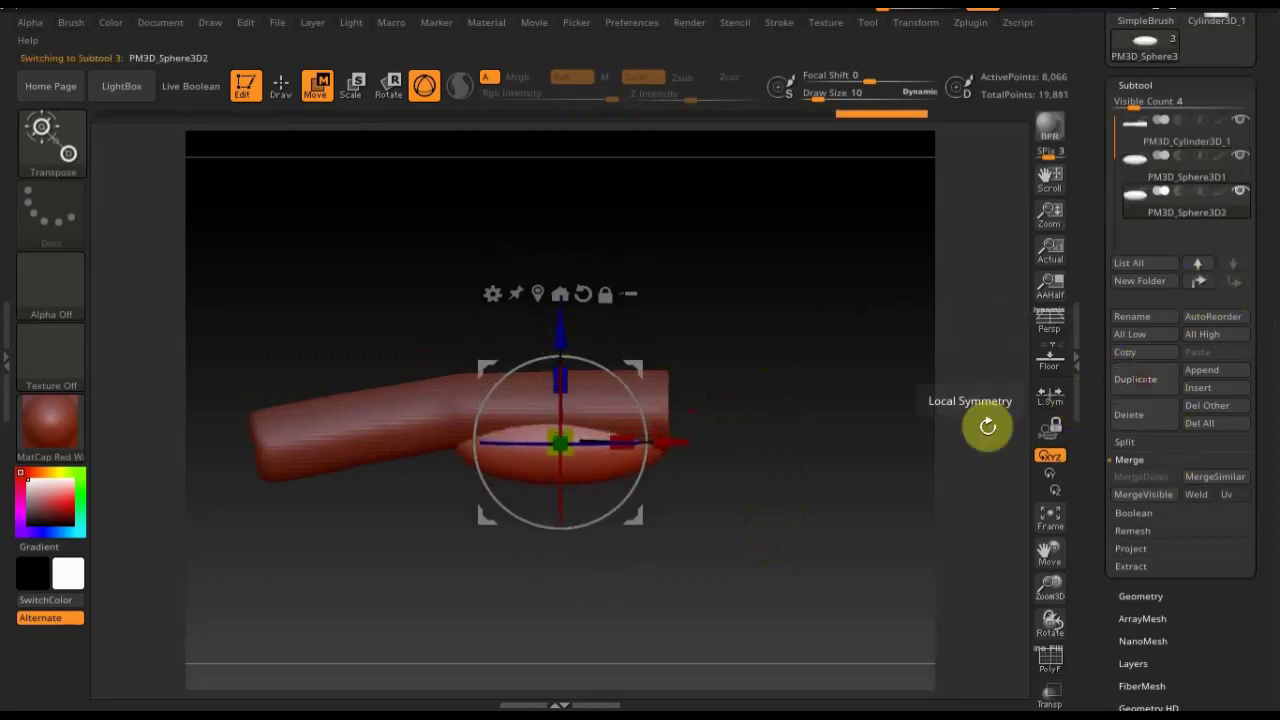
{"action": "mouse_move", "coordinate": [853, 390]}
{"action": "left_mouse_down"}
{"action": "mouse_move", "coordinate": [855, 333]}
{"action": "mouse_move", "coordinate": [851, 371]}
{"action": "left_mouse_up"}
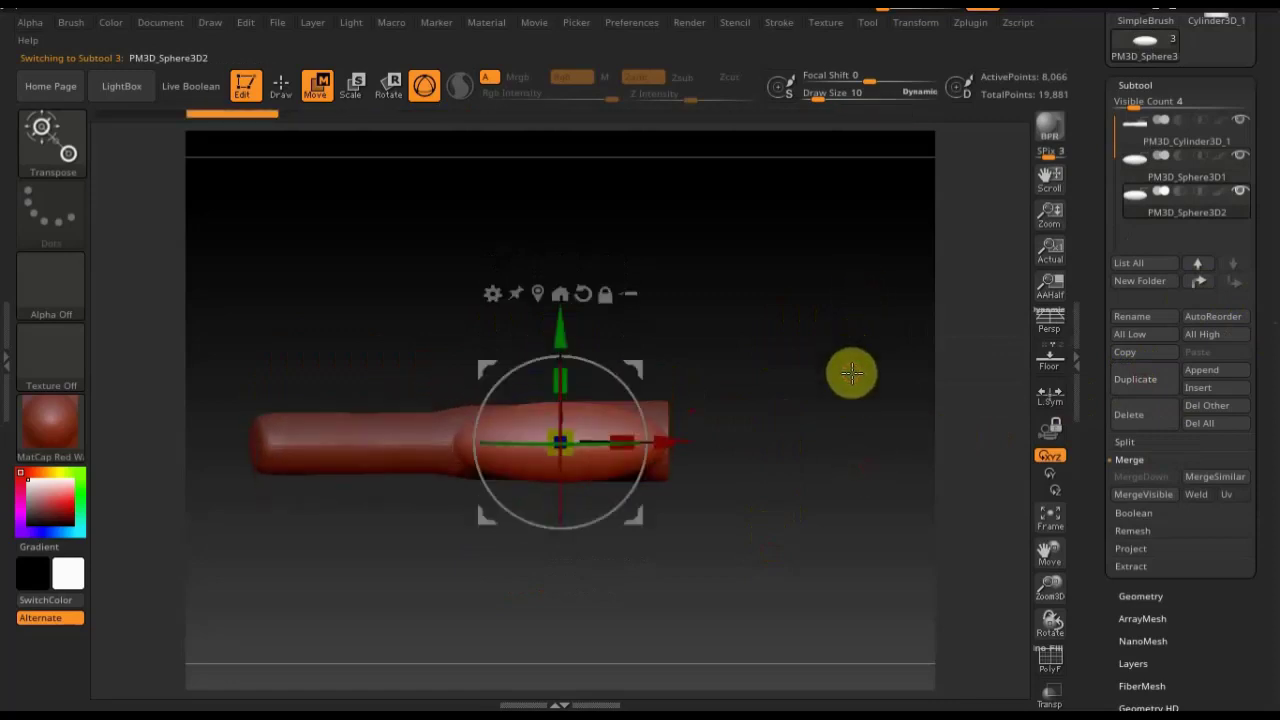
{"action": "left_click_drag", "start_coordinate": [560, 335], "coordinate": [560, 286]}
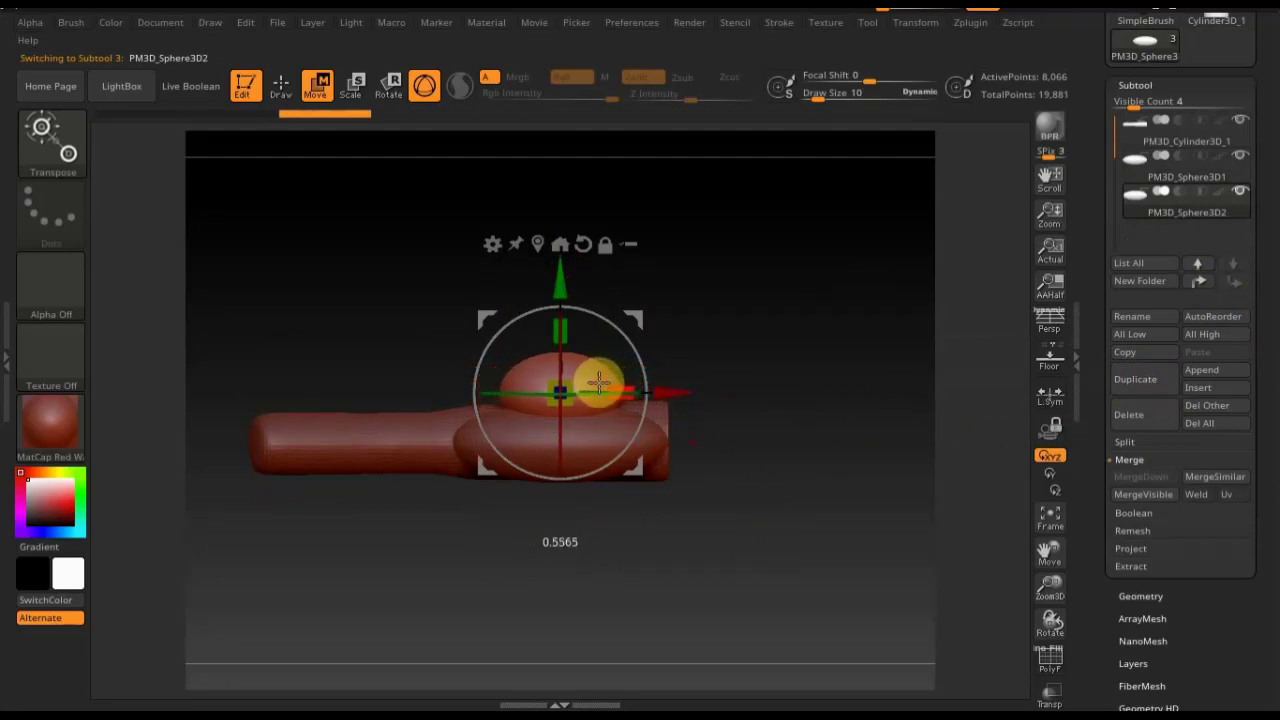
{"action": "left_click_drag", "start_coordinate": [674, 388], "coordinate": [780, 395]}
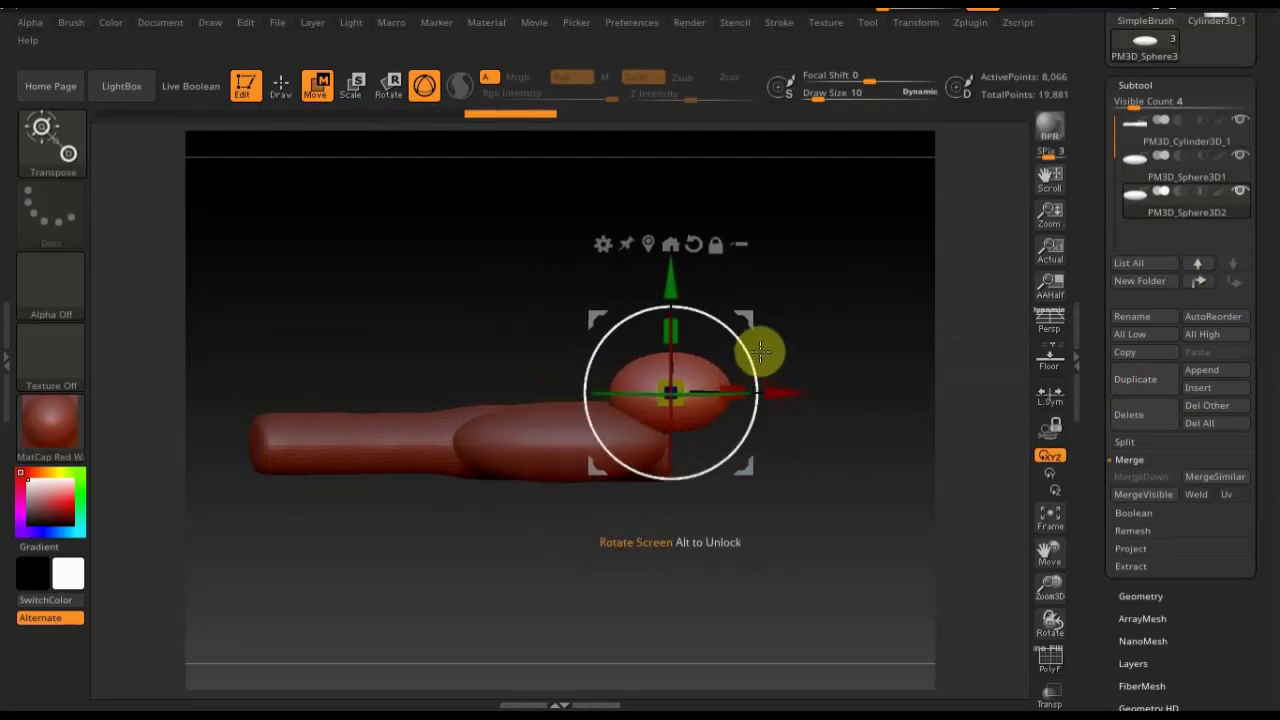
{"action": "left_click_drag", "start_coordinate": [760, 350], "coordinate": [758, 356]}
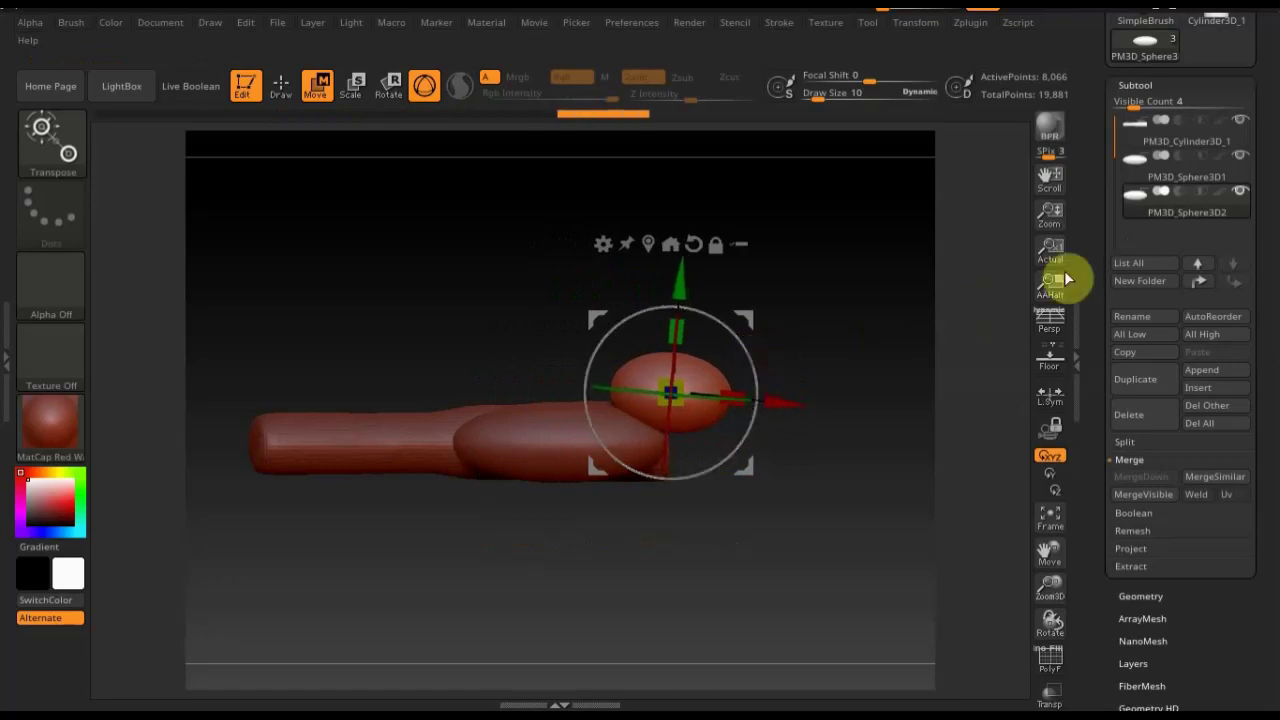
Select PM3D_Sphere3D1, duplicate it and move the copy onto the handle as a ridge
{"action": "left_click", "coordinate": [1133, 172]}
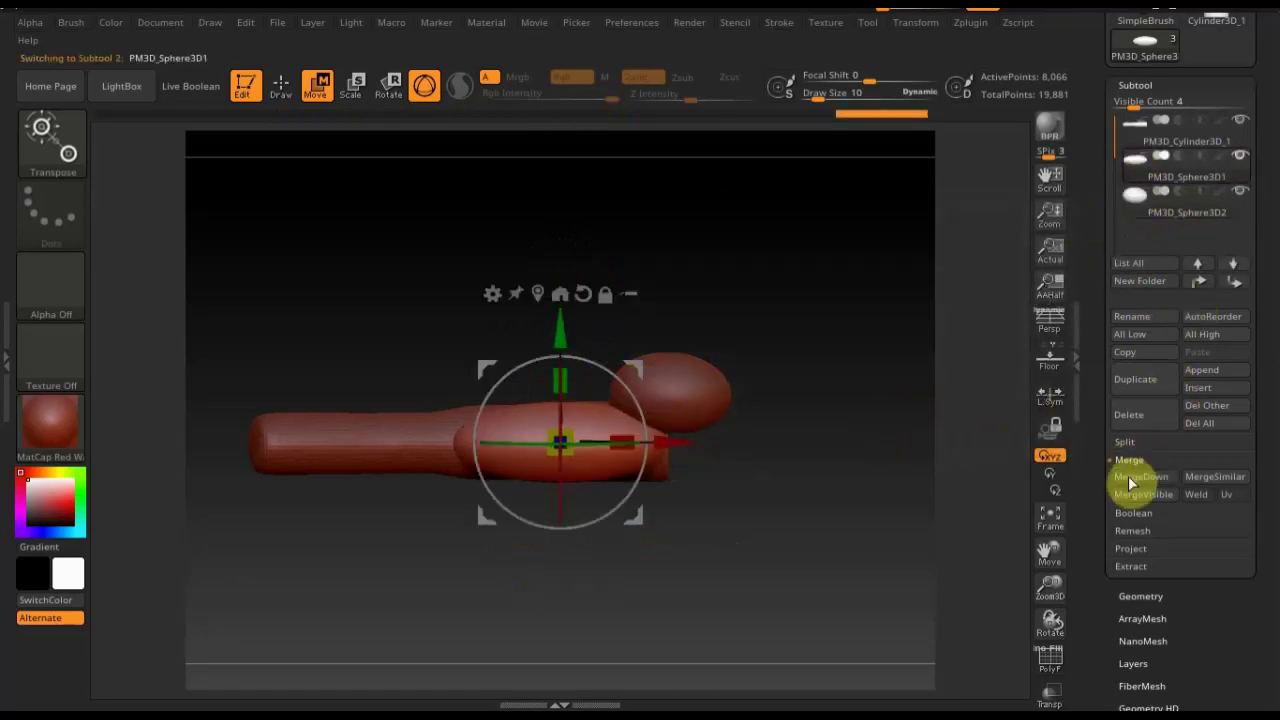
{"action": "left_click", "coordinate": [1136, 379]}
{"action": "left_click_drag", "start_coordinate": [877, 466], "coordinate": [774, 428]}
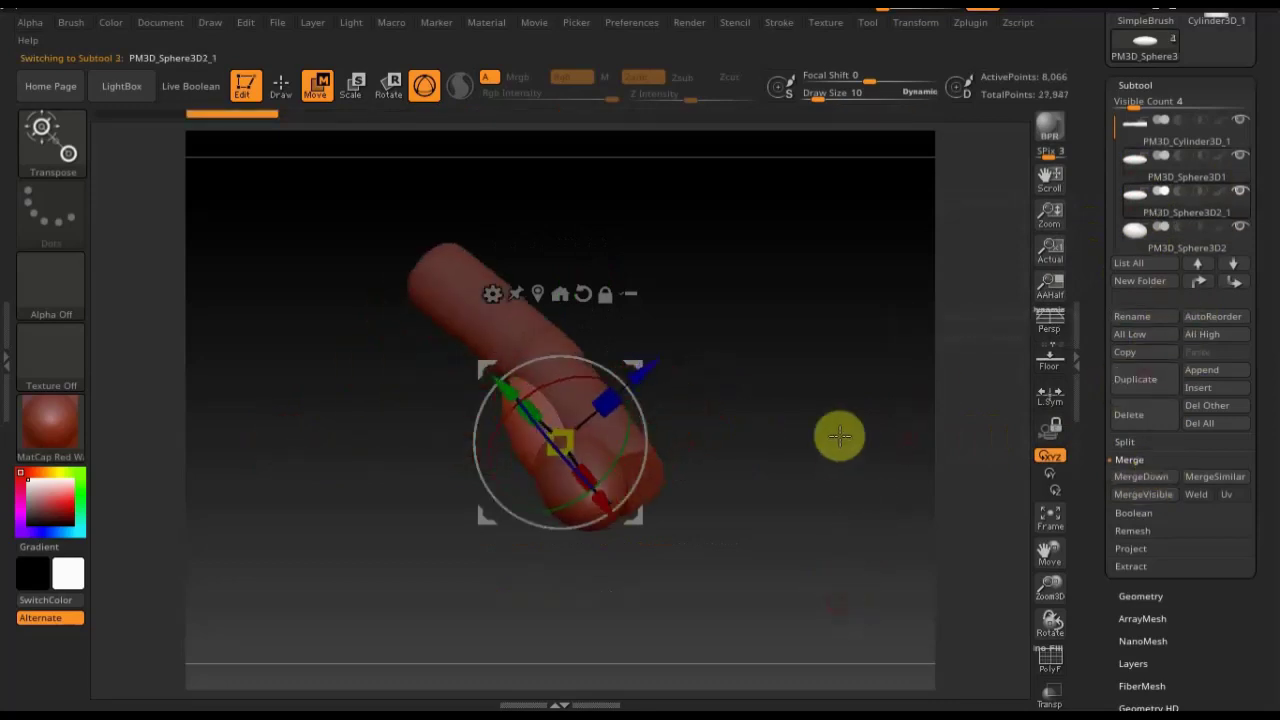
{"action": "left_click_drag", "start_coordinate": [653, 374], "coordinate": [724, 348]}
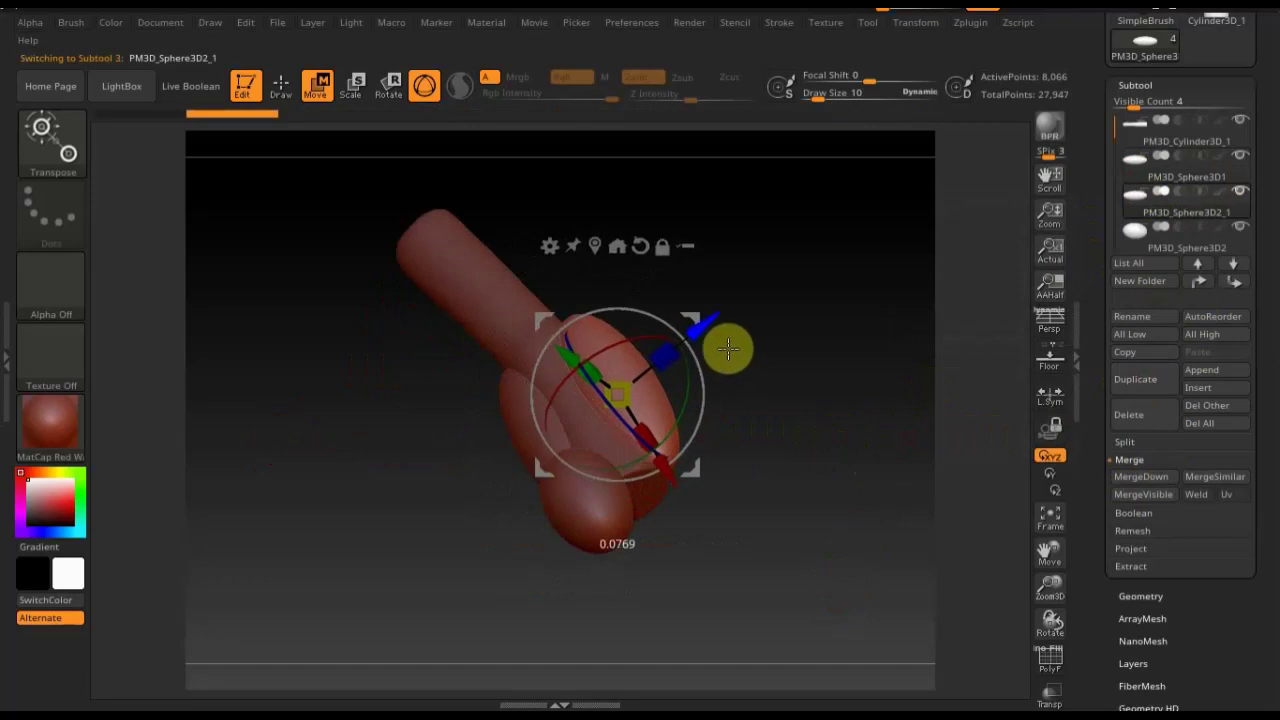
{"action": "mouse_move", "coordinate": [921, 358]}
{"action": "left_mouse_down"}
{"action": "mouse_move", "coordinate": [863, 394]}
{"action": "mouse_move", "coordinate": [851, 423]}
{"action": "mouse_move", "coordinate": [783, 406]}
{"action": "left_mouse_up"}
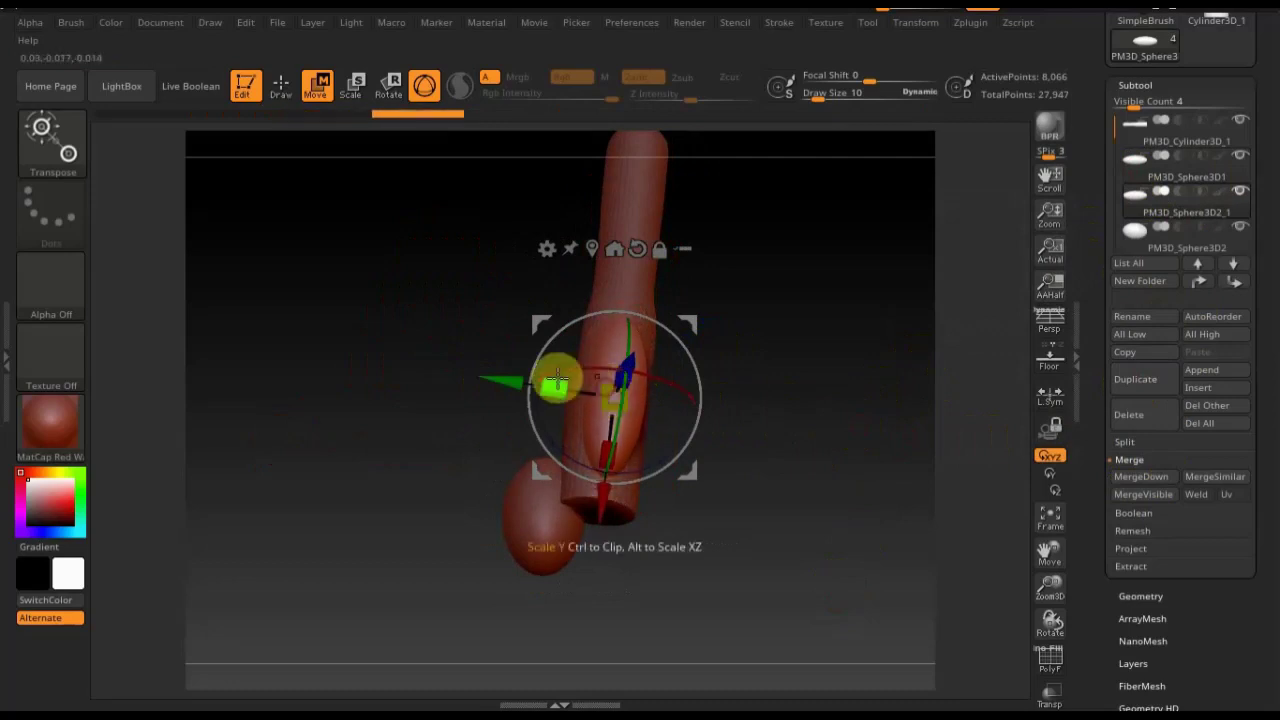
{"action": "left_click_drag", "start_coordinate": [558, 385], "coordinate": [484, 396]}
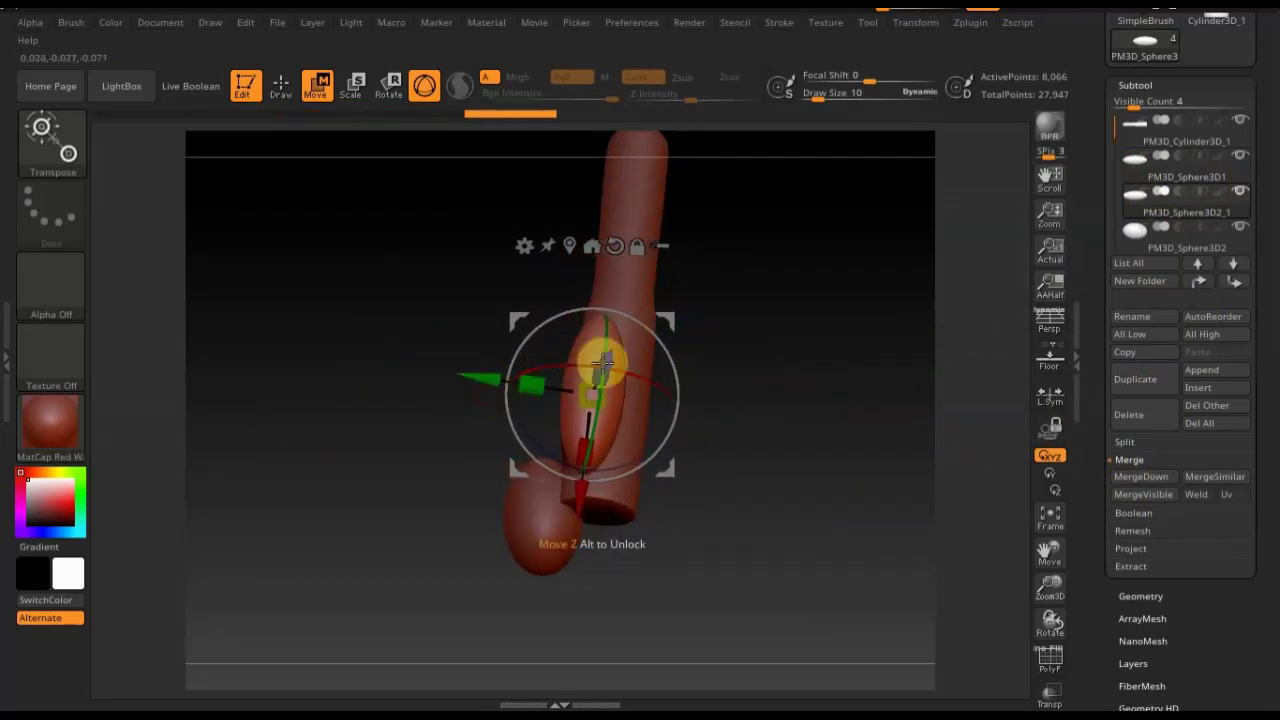
{"action": "left_click_drag", "start_coordinate": [780, 391], "coordinate": [845, 392]}
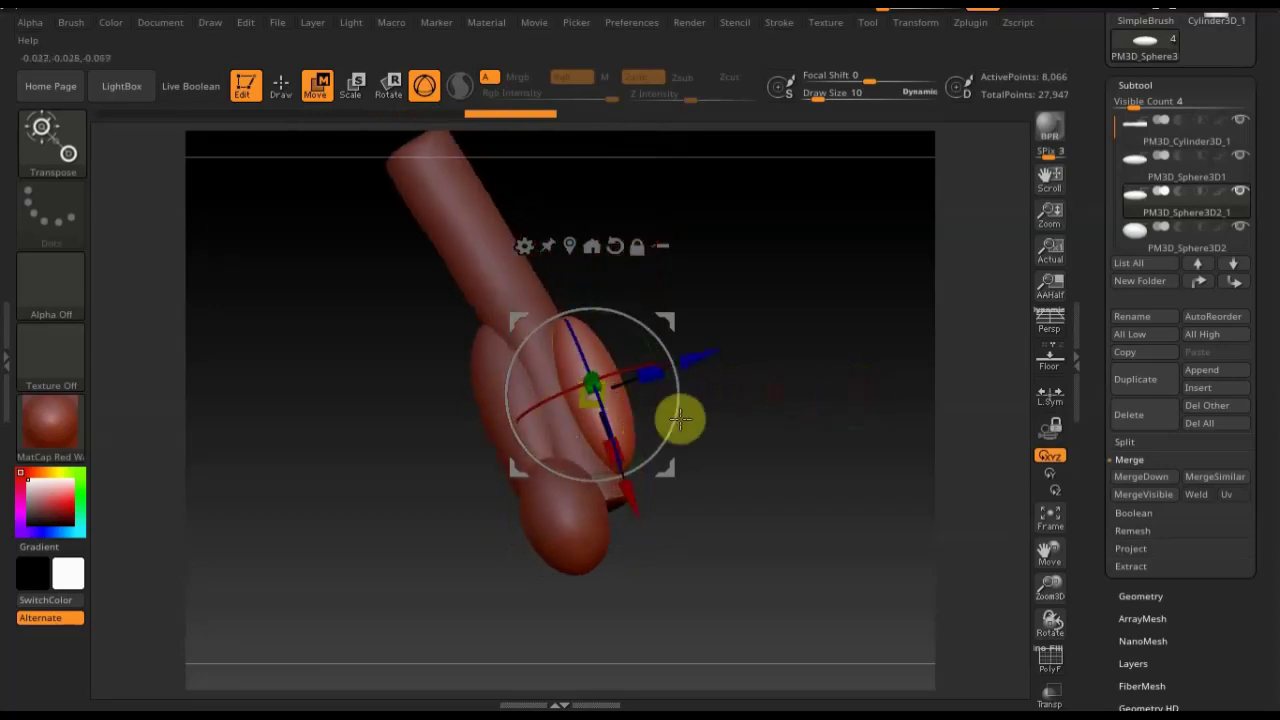
{"action": "left_click_drag", "start_coordinate": [777, 430], "coordinate": [711, 437]}
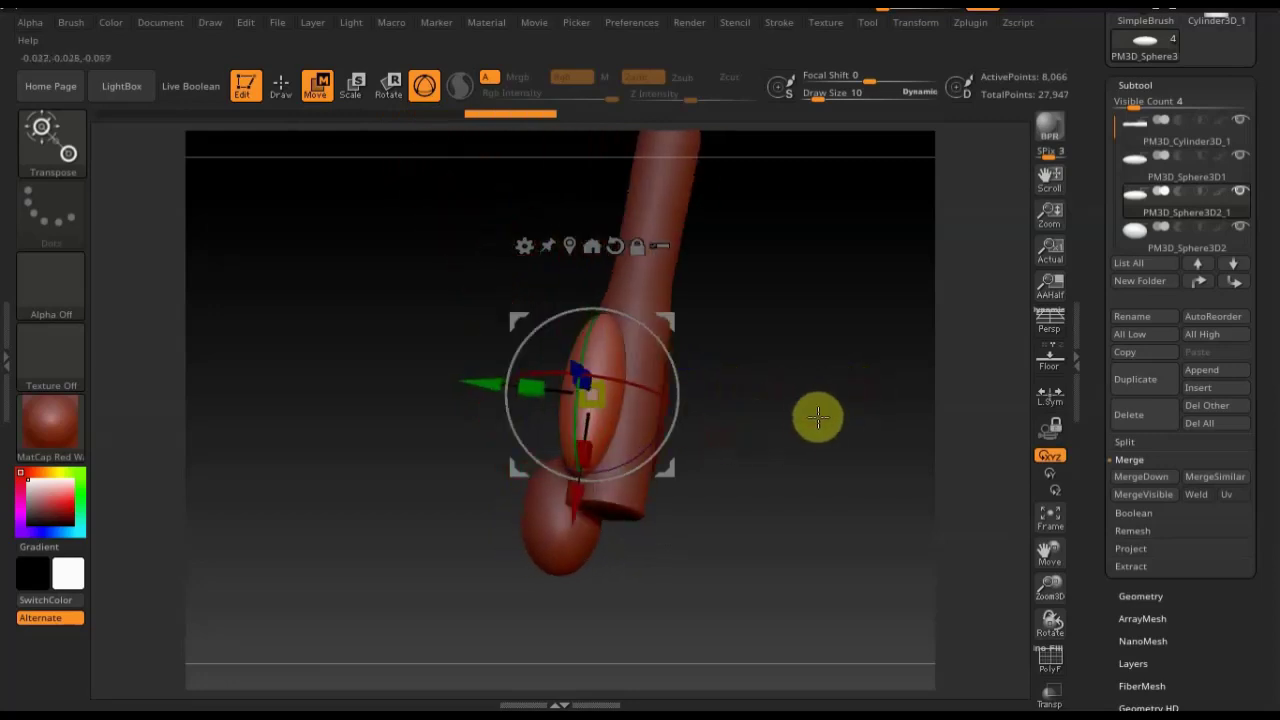
Duplicate the sphere again, moving and rotating the copy across the handle's thick end
{"action": "left_click", "coordinate": [1150, 383]}
{"action": "left_click_drag", "start_coordinate": [478, 383], "coordinate": [541, 405]}
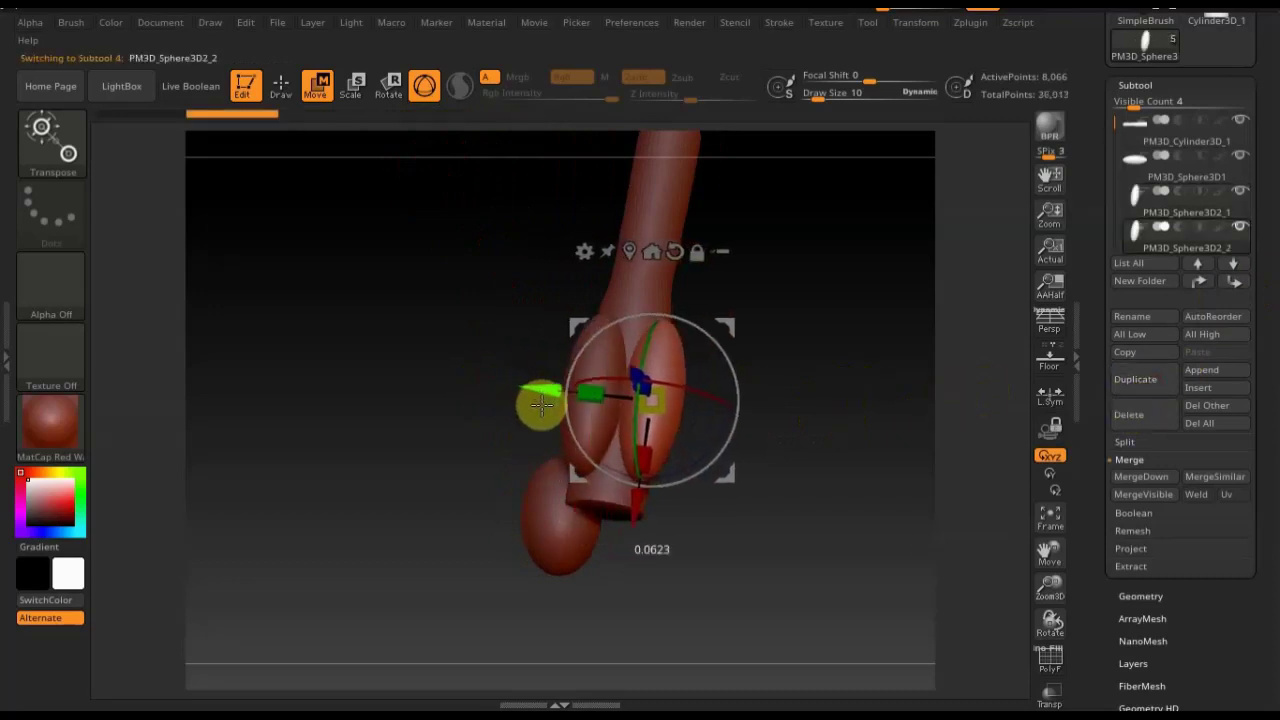
{"action": "left_click_drag", "start_coordinate": [737, 349], "coordinate": [738, 372]}
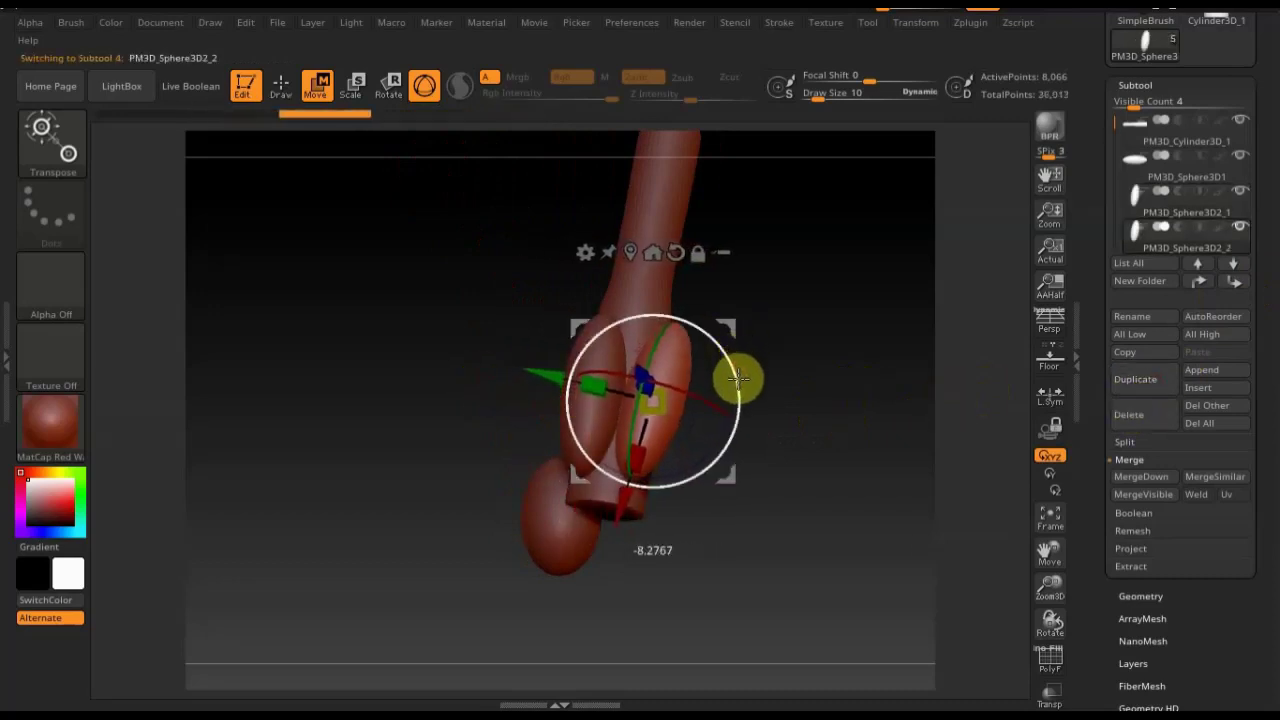
{"action": "mouse_move", "coordinate": [800, 479]}
{"action": "left_mouse_down"}
{"action": "mouse_move", "coordinate": [690, 460]}
{"action": "mouse_move", "coordinate": [749, 460]}
{"action": "mouse_move", "coordinate": [771, 523]}
{"action": "mouse_move", "coordinate": [789, 466]}
{"action": "mouse_move", "coordinate": [866, 380]}
{"action": "mouse_move", "coordinate": [831, 331]}
{"action": "mouse_move", "coordinate": [785, 467]}
{"action": "mouse_move", "coordinate": [886, 477]}
{"action": "mouse_move", "coordinate": [865, 509]}
{"action": "left_mouse_up"}
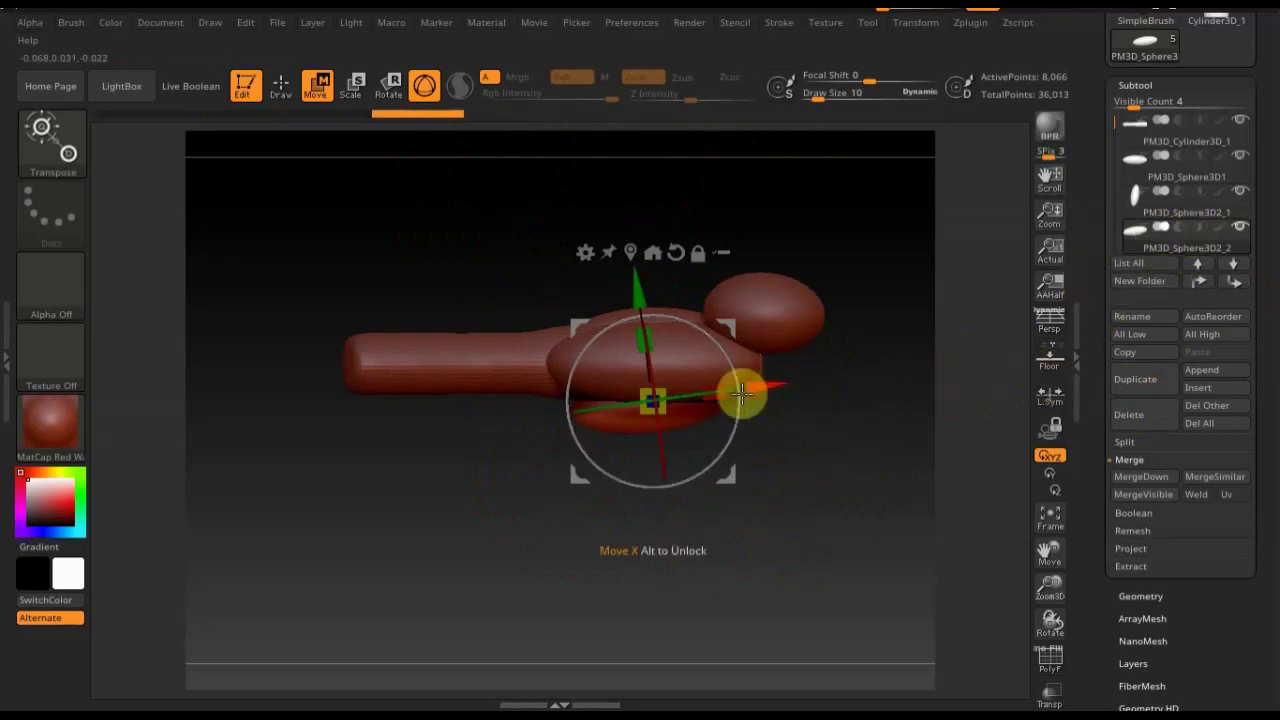
{"action": "mouse_move", "coordinate": [737, 391]}
{"action": "left_mouse_down"}
{"action": "mouse_move", "coordinate": [738, 420]}
{"action": "mouse_move", "coordinate": [766, 420]}
{"action": "left_mouse_up"}
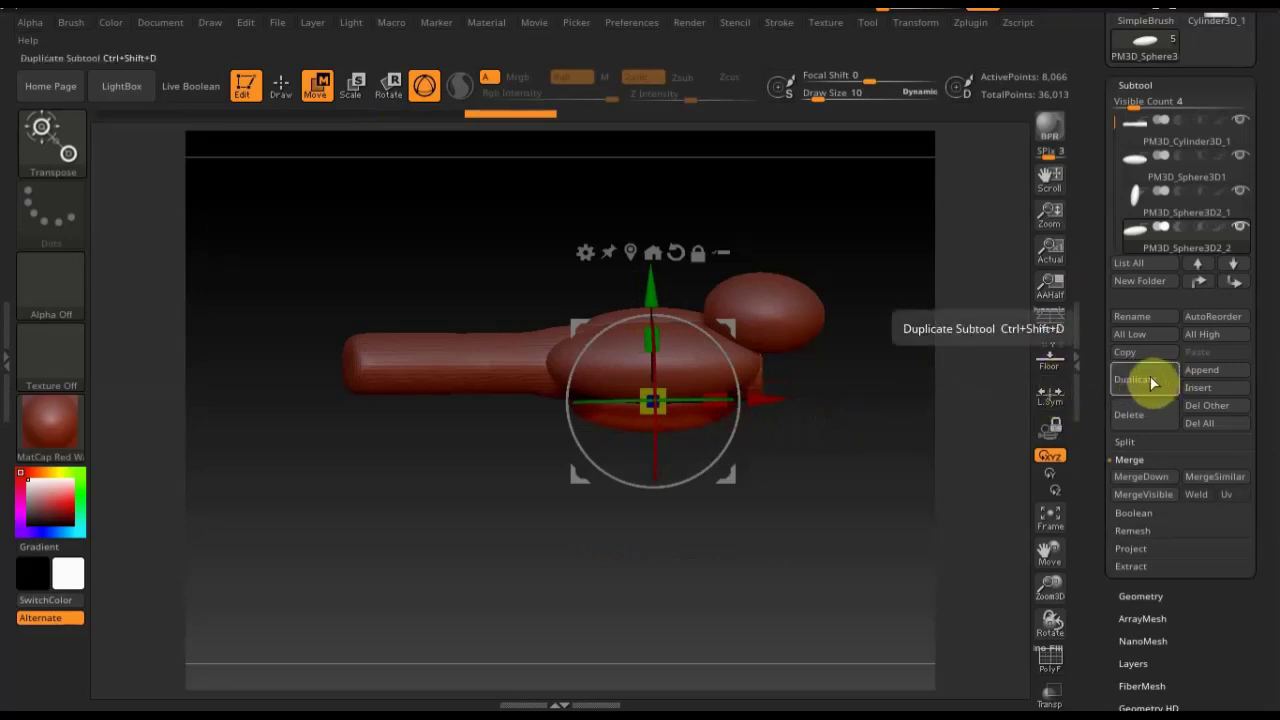
Duplicate the sphere as PM3D_Sphere3D2_3 and move, tilt and rotate it along the left section
{"action": "left_click", "coordinate": [1152, 382]}
{"action": "left_click_drag", "start_coordinate": [760, 397], "coordinate": [594, 394]}
{"action": "mouse_move", "coordinate": [821, 465]}
{"action": "left_mouse_down"}
{"action": "mouse_move", "coordinate": [872, 479]}
{"action": "mouse_move", "coordinate": [743, 437]}
{"action": "left_mouse_up"}
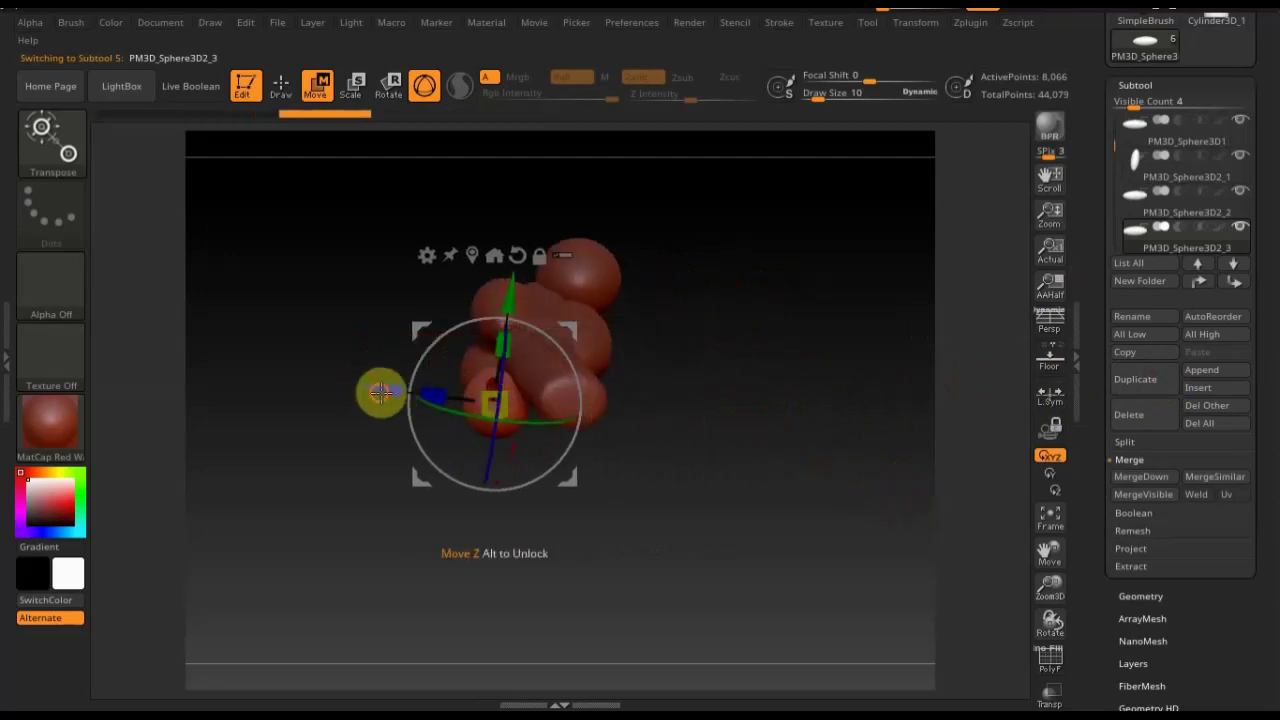
{"action": "left_click_drag", "start_coordinate": [380, 392], "coordinate": [400, 394]}
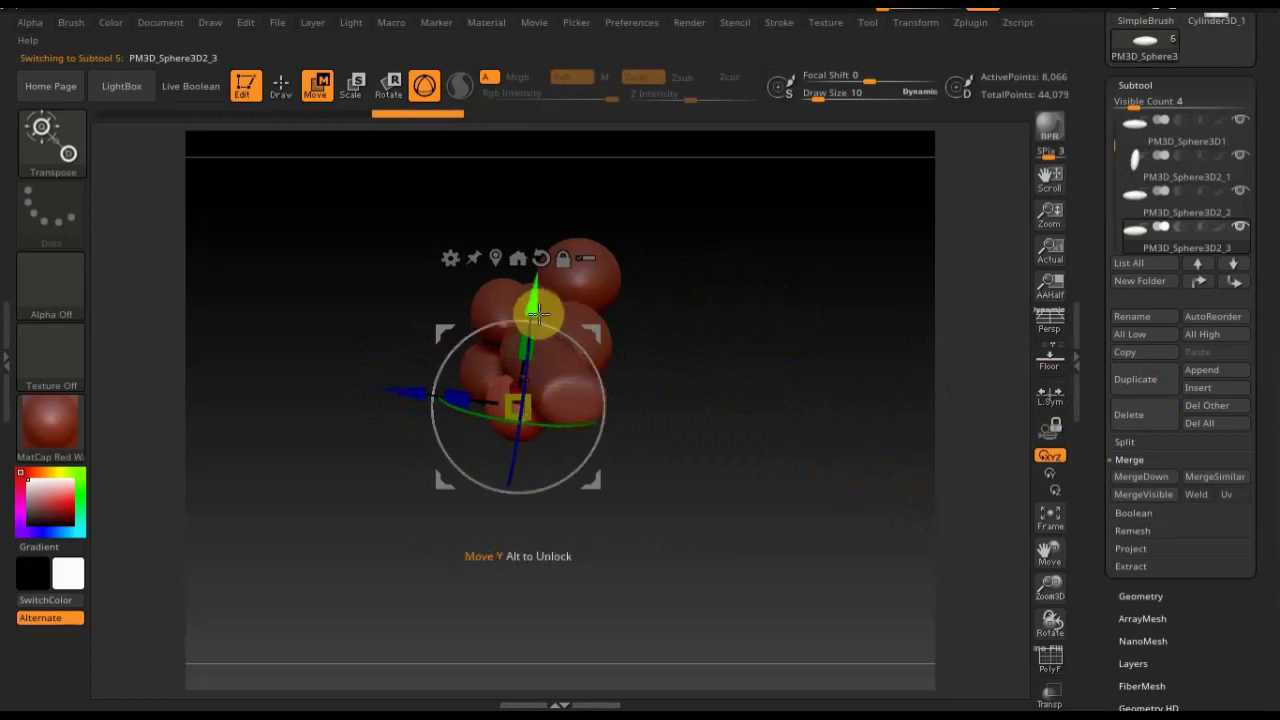
{"action": "left_click_drag", "start_coordinate": [538, 314], "coordinate": [528, 286]}
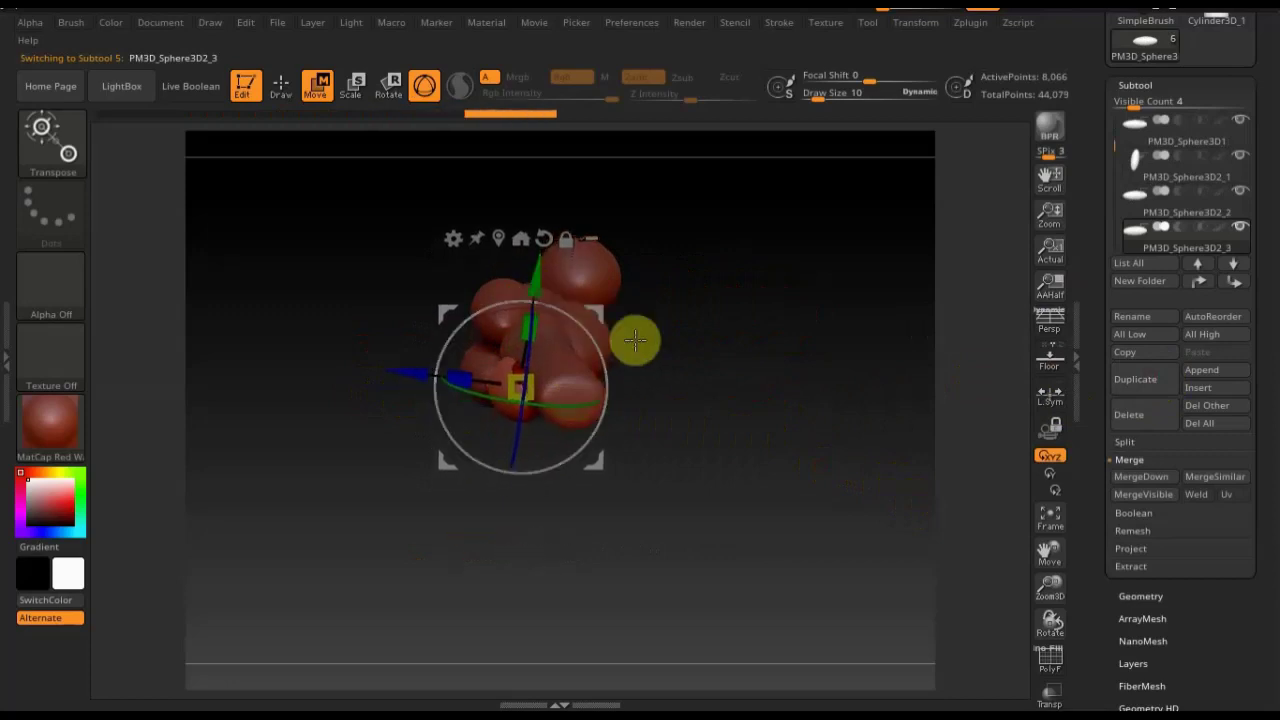
{"action": "mouse_move", "coordinate": [634, 340]}
{"action": "left_mouse_down"}
{"action": "mouse_move", "coordinate": [586, 391]}
{"action": "mouse_move", "coordinate": [620, 450]}
{"action": "mouse_move", "coordinate": [591, 314]}
{"action": "left_mouse_up"}
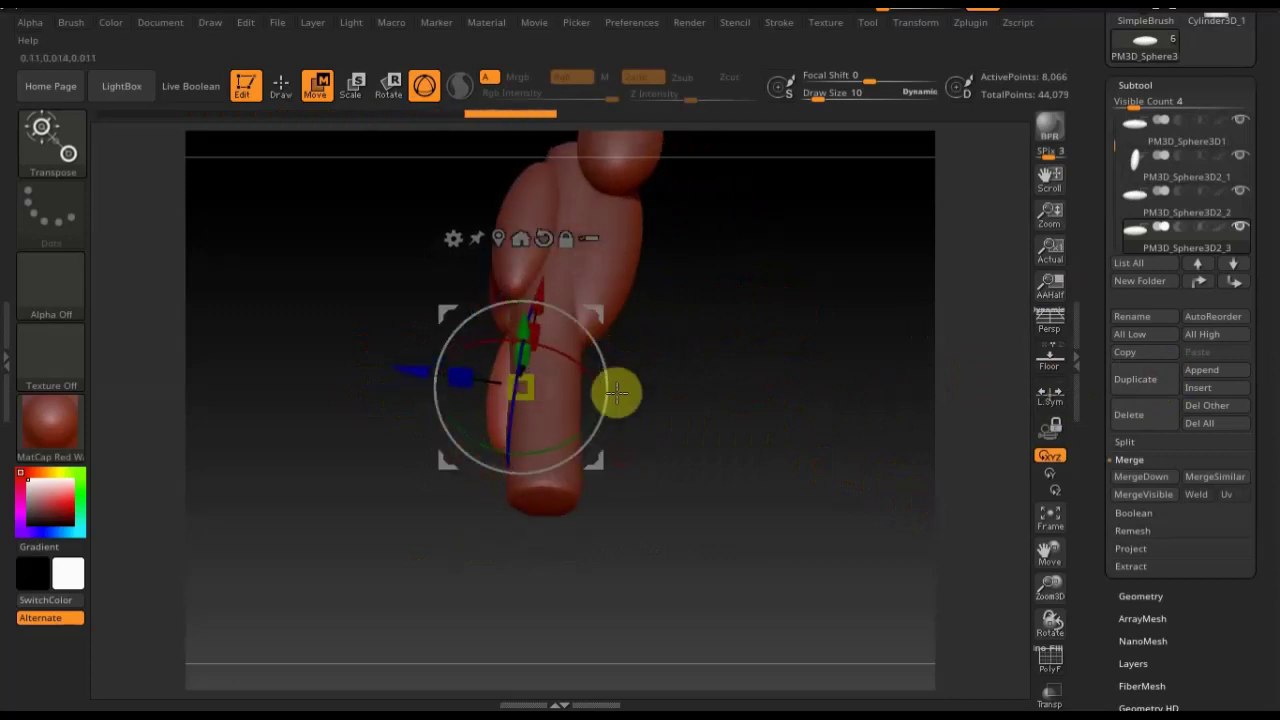
{"action": "left_click_drag", "start_coordinate": [380, 363], "coordinate": [415, 377]}
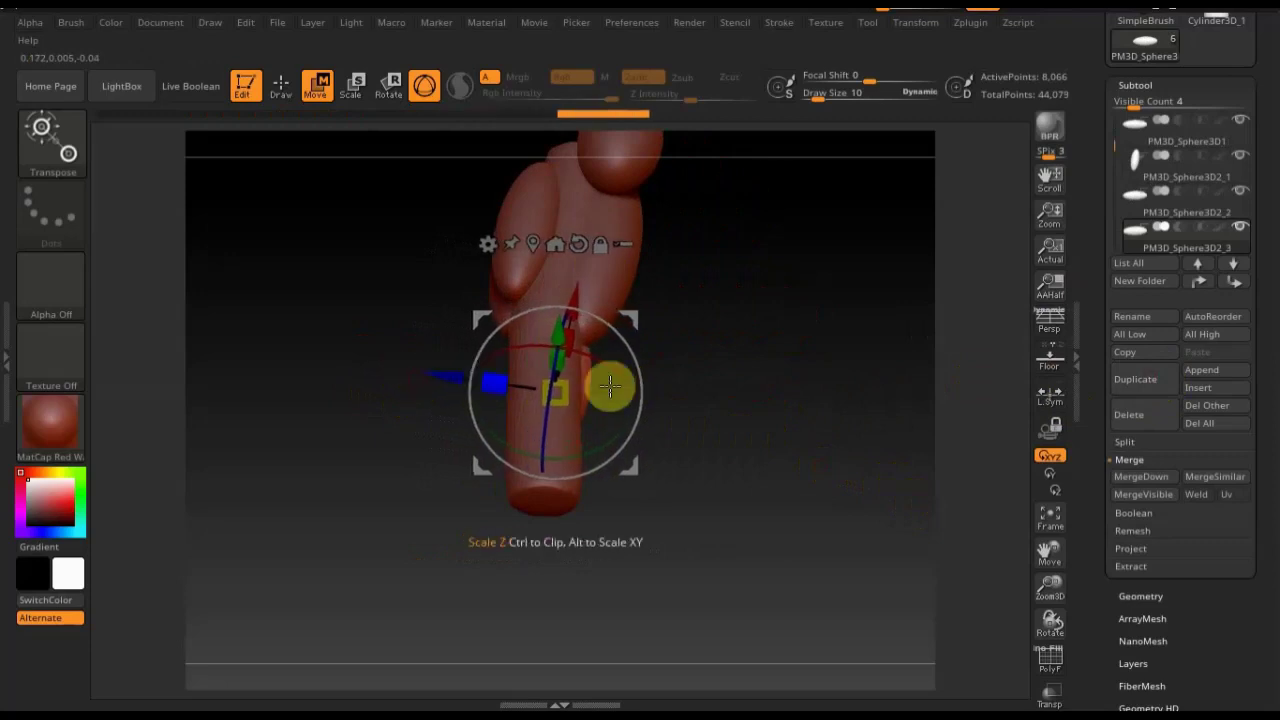
{"action": "mouse_move", "coordinate": [609, 383]}
{"action": "left_mouse_down"}
{"action": "mouse_move", "coordinate": [634, 383]}
{"action": "mouse_move", "coordinate": [587, 380]}
{"action": "mouse_move", "coordinate": [722, 420]}
{"action": "left_mouse_up"}
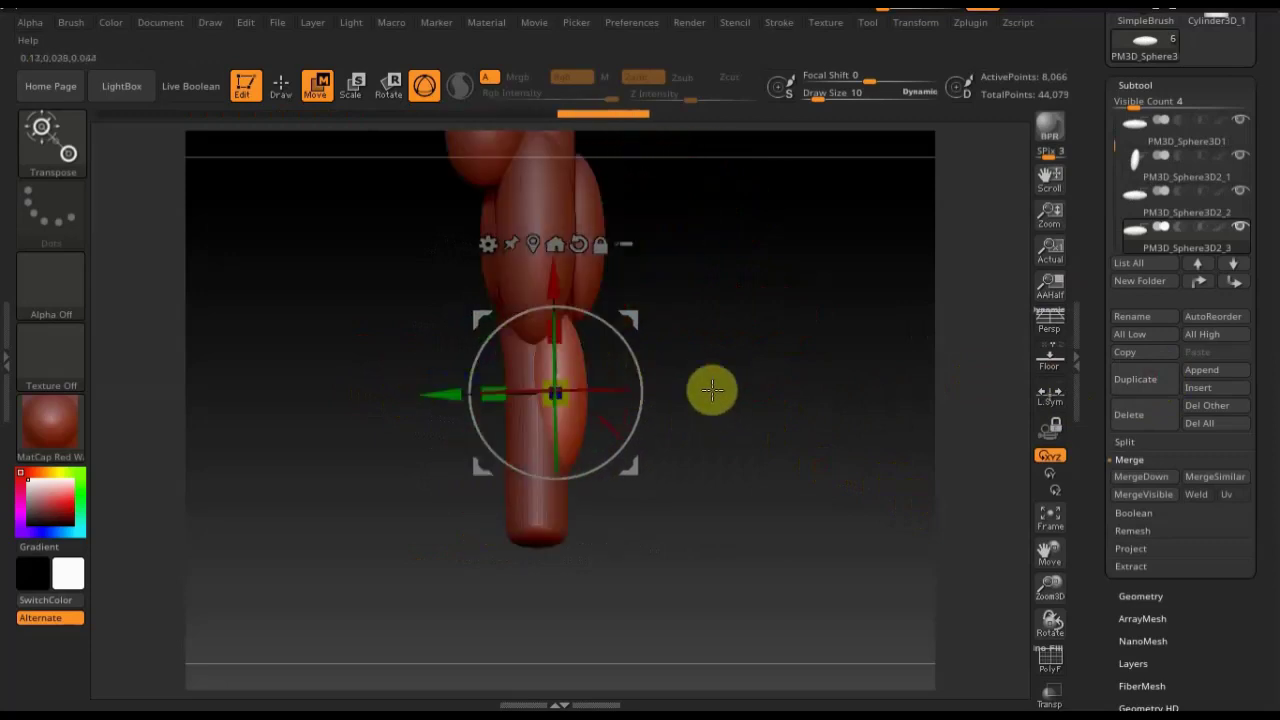
{"action": "left_click_drag", "start_coordinate": [552, 277], "coordinate": [559, 296]}
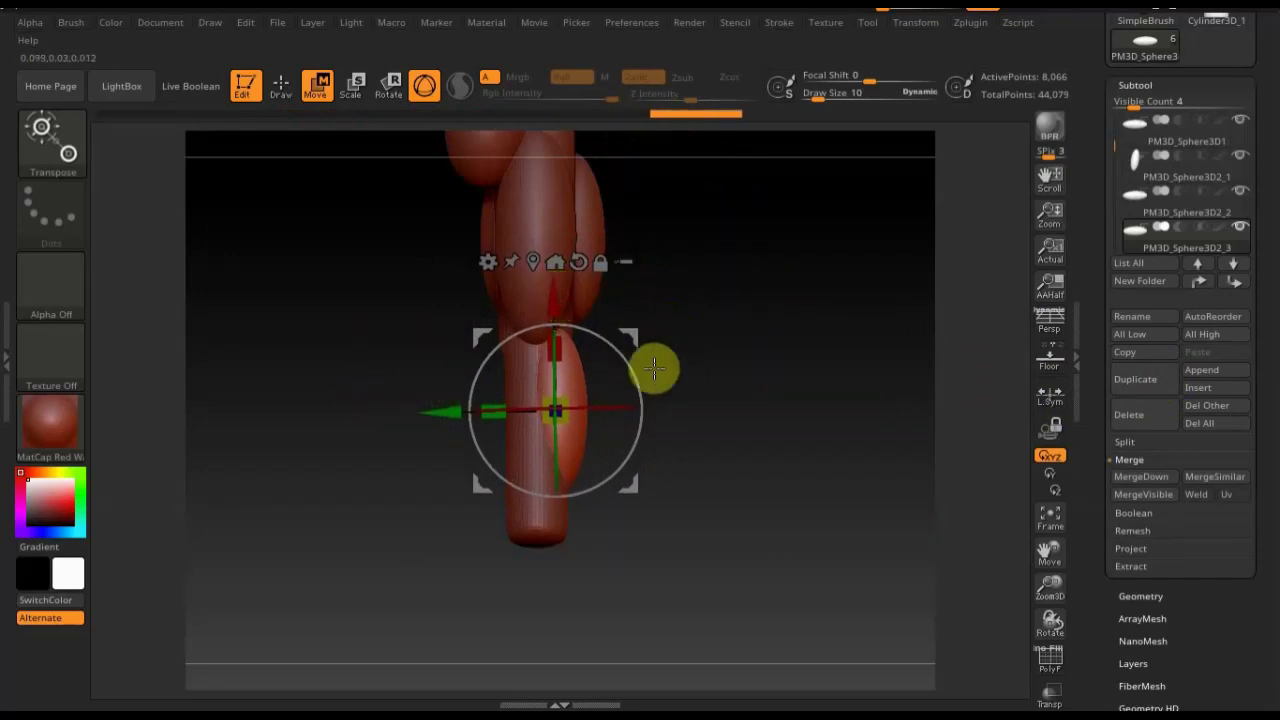
{"action": "left_click_drag", "start_coordinate": [646, 375], "coordinate": [645, 380]}
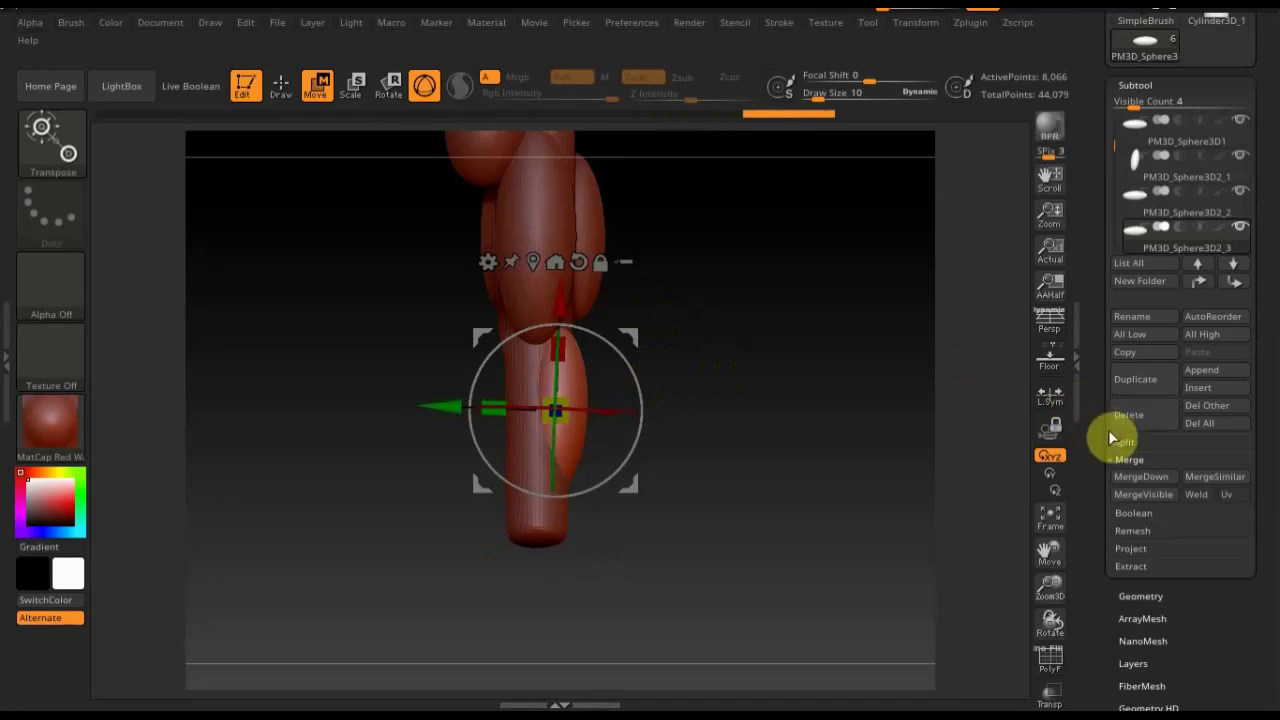
Add PM3D_Sphere3D2_4, shift it left and rotate it into place beside the rod
{"action": "left_click", "coordinate": [1136, 380]}
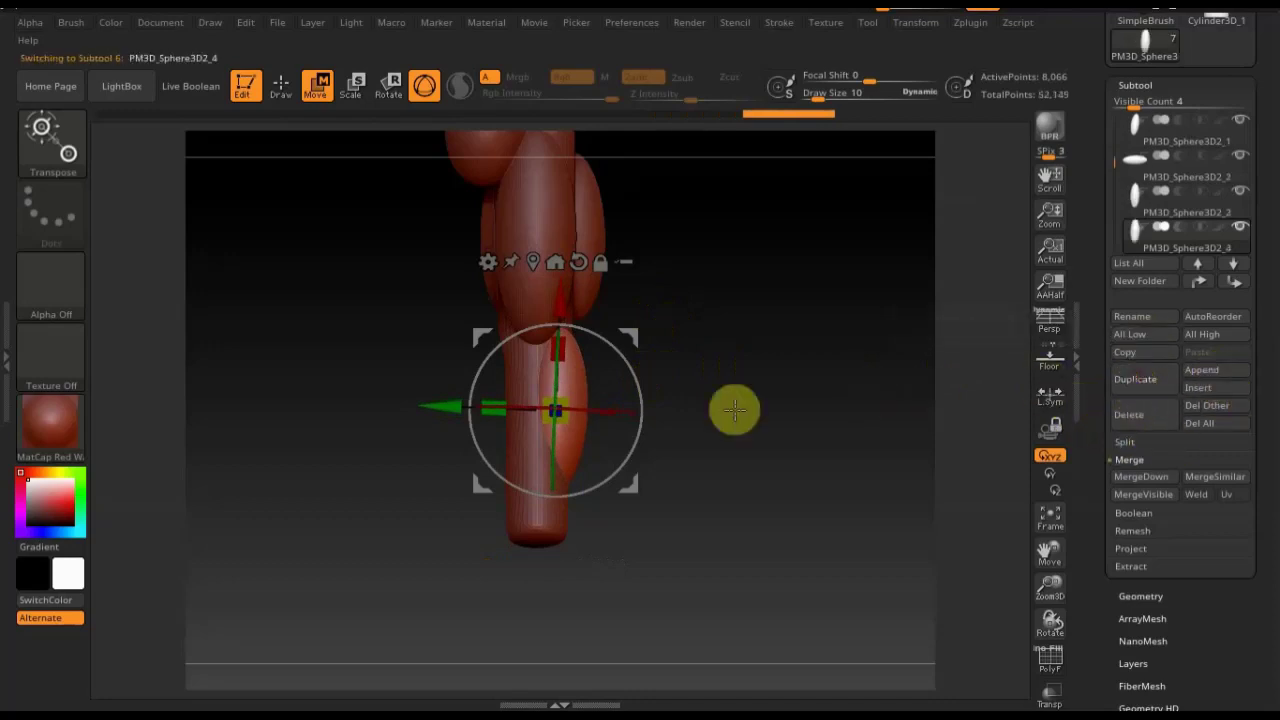
{"action": "left_click_drag", "start_coordinate": [442, 397], "coordinate": [377, 402]}
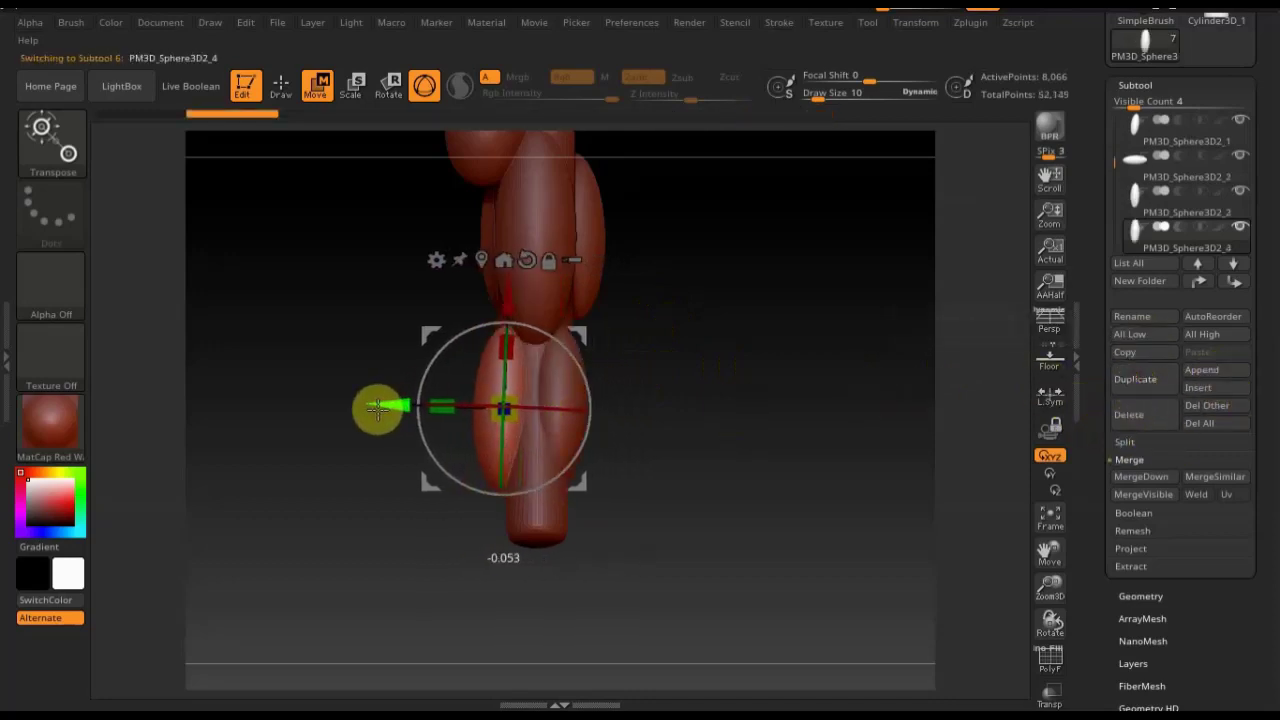
{"action": "left_click_drag", "start_coordinate": [670, 360], "coordinate": [743, 369]}
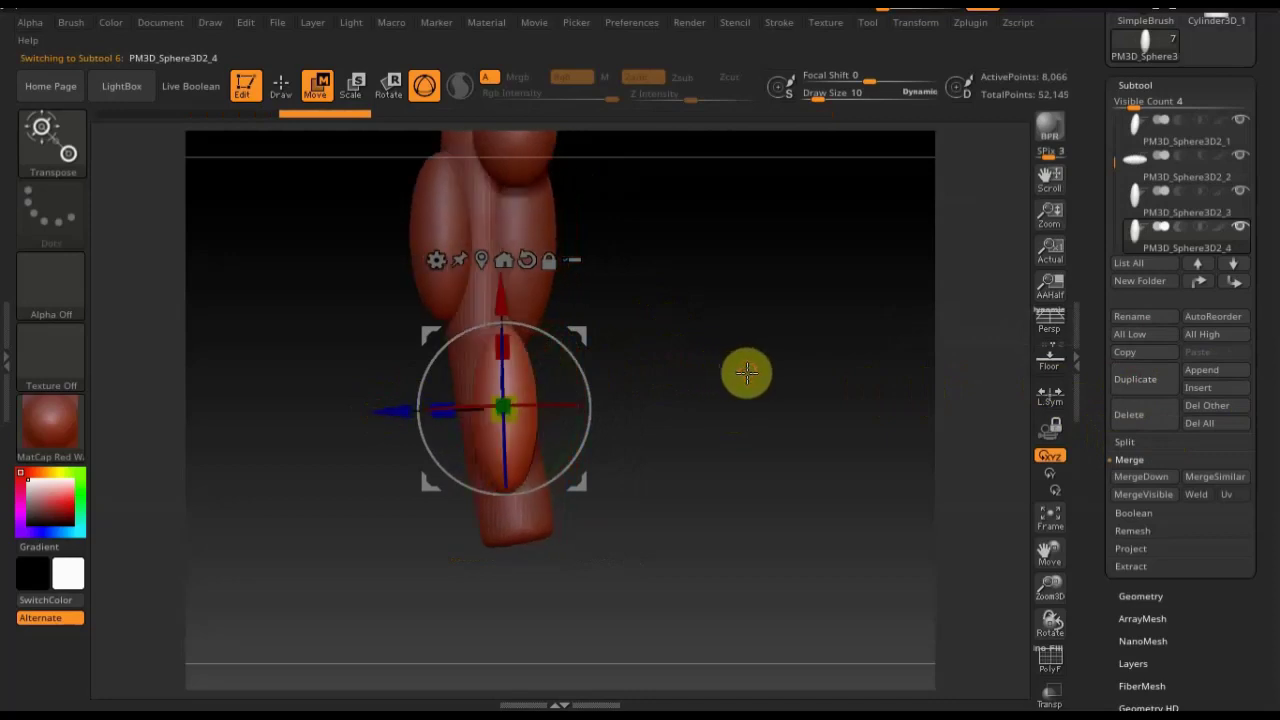
{"action": "left_click_drag", "start_coordinate": [565, 343], "coordinate": [557, 336]}
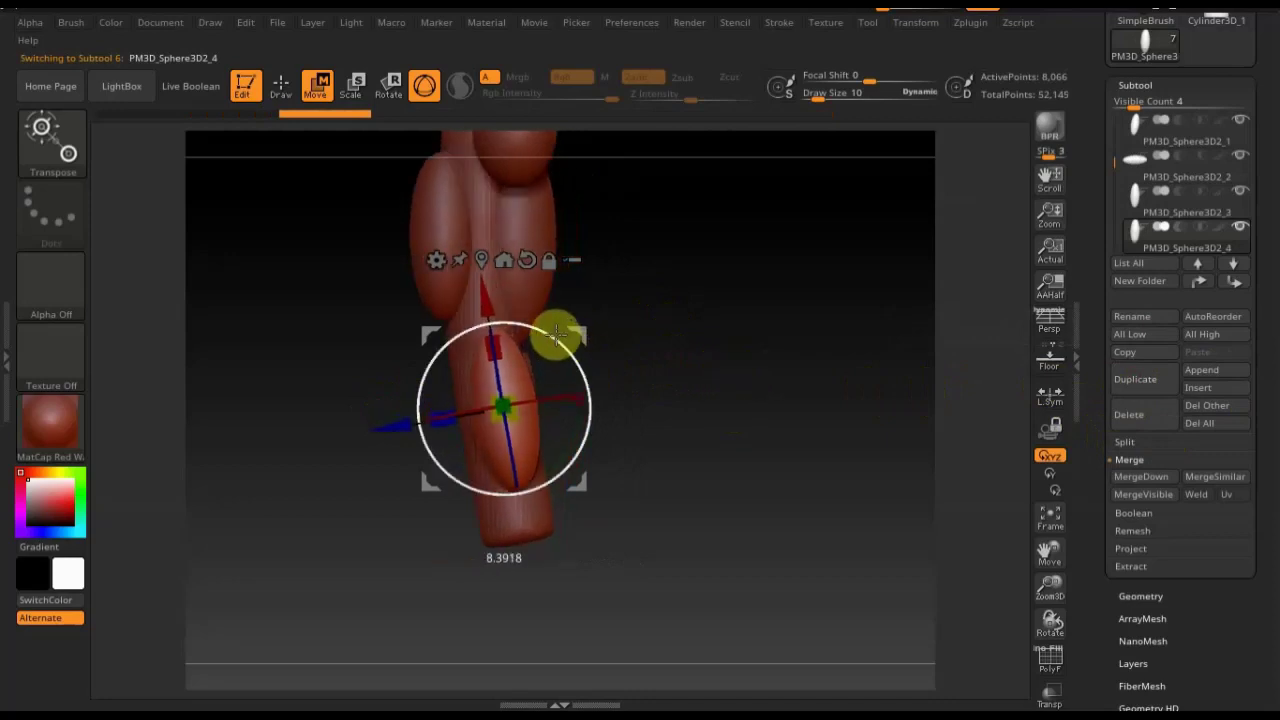
{"action": "mouse_move", "coordinate": [667, 379]}
{"action": "left_mouse_down"}
{"action": "mouse_move", "coordinate": [709, 374]}
{"action": "mouse_move", "coordinate": [666, 391]}
{"action": "left_mouse_up"}
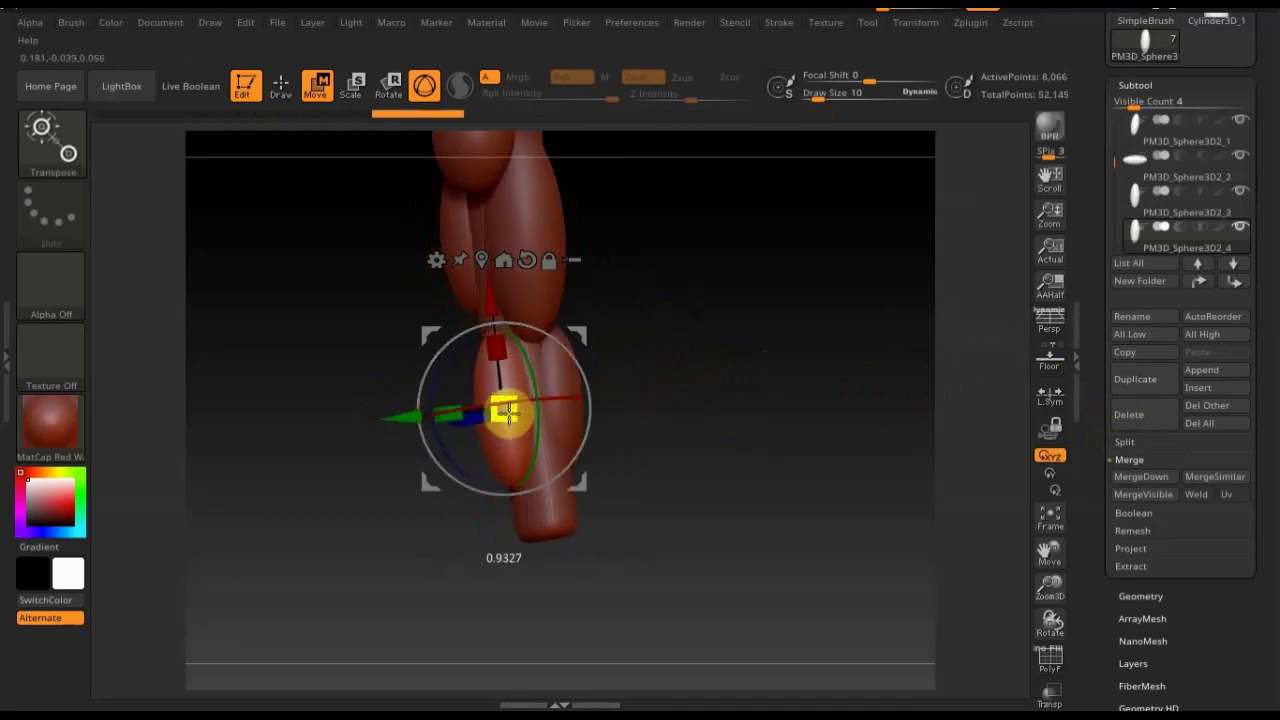
{"action": "mouse_move", "coordinate": [643, 349]}
{"action": "left_mouse_down"}
{"action": "mouse_move", "coordinate": [600, 448]}
{"action": "mouse_move", "coordinate": [646, 305]}
{"action": "mouse_move", "coordinate": [725, 414]}
{"action": "mouse_move", "coordinate": [757, 411]}
{"action": "mouse_move", "coordinate": [794, 431]}
{"action": "left_mouse_up"}
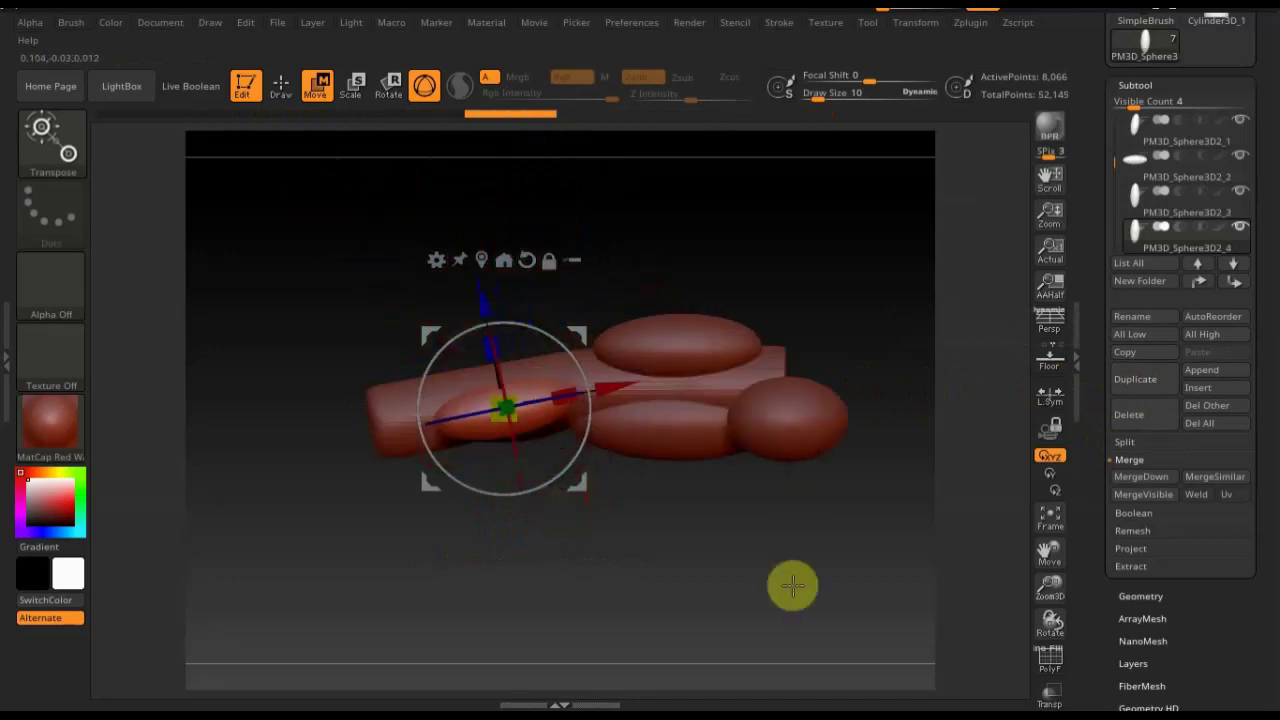
{"action": "mouse_move", "coordinate": [789, 586]}
{"action": "left_mouse_down"}
{"action": "mouse_move", "coordinate": [791, 409]}
{"action": "mouse_move", "coordinate": [819, 540]}
{"action": "left_mouse_up"}
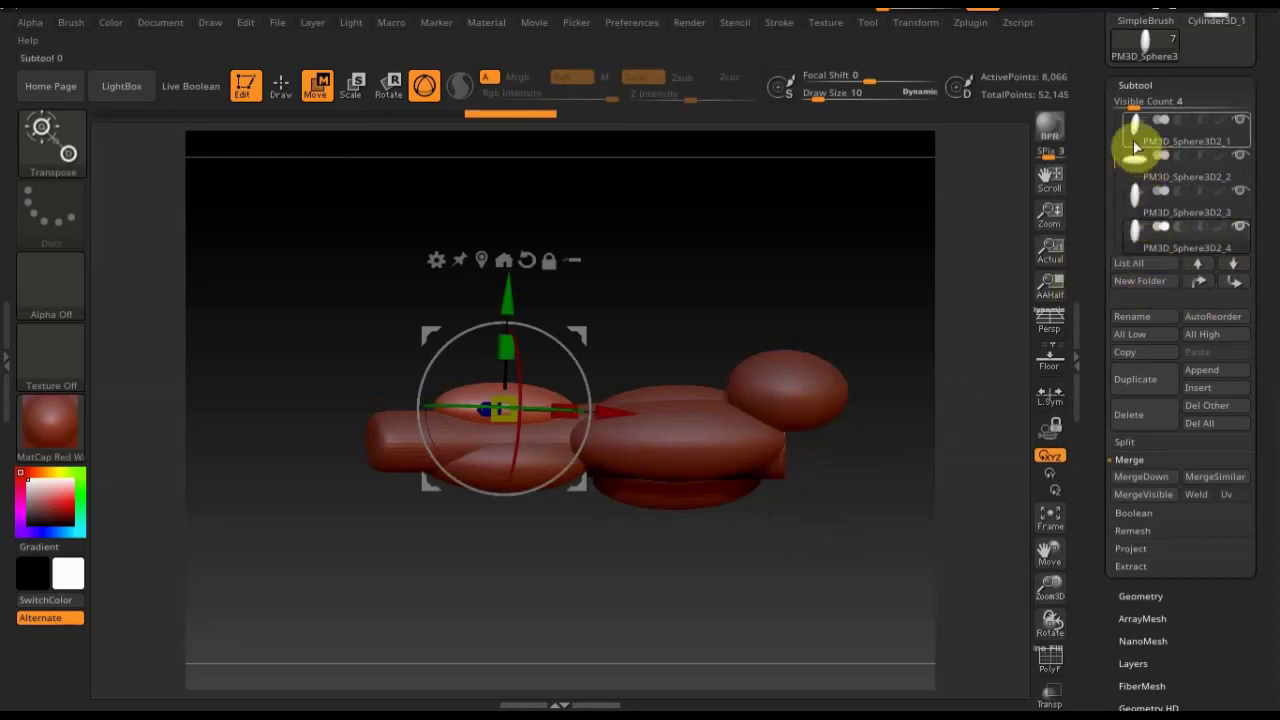
Cycle through the sphere subtools PM3D_Sphere3D1, PM3D_Sphere3D2_3 and PM3D_Sphere3D2_1, ending on PM3D_Sphere3D2
{"action": "key", "text": "n"}
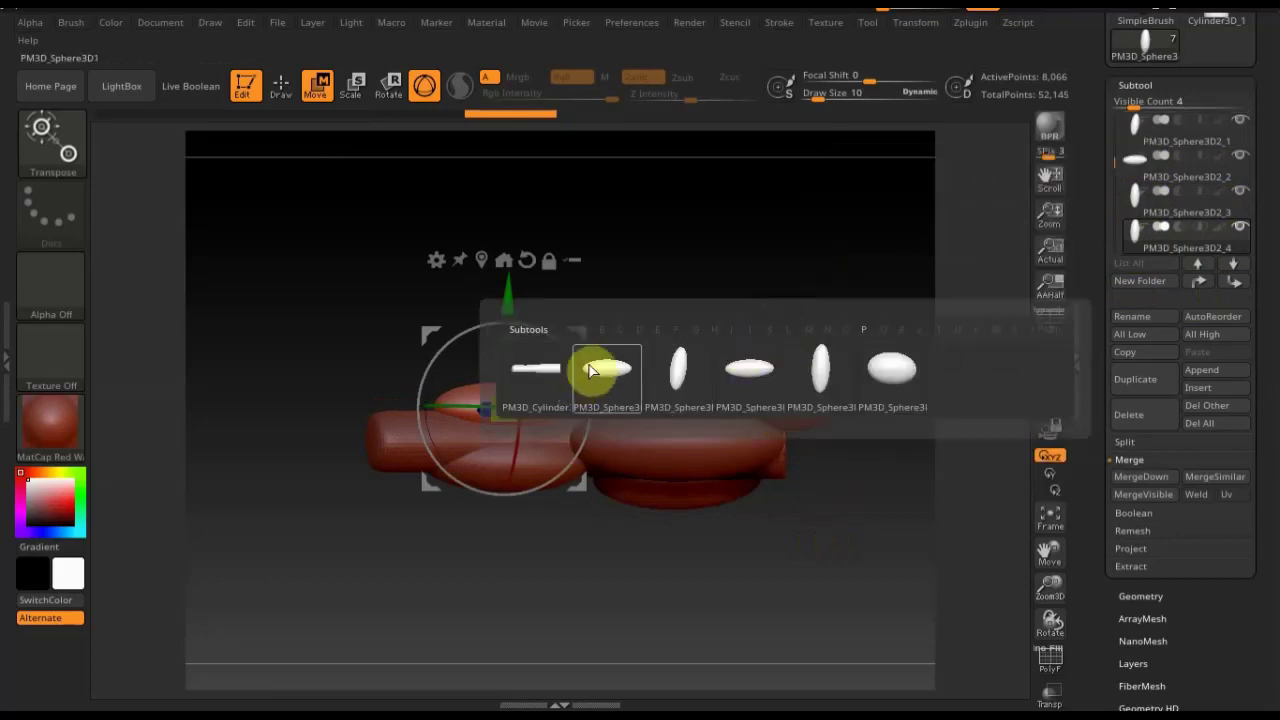
{"action": "left_click", "coordinate": [594, 369]}
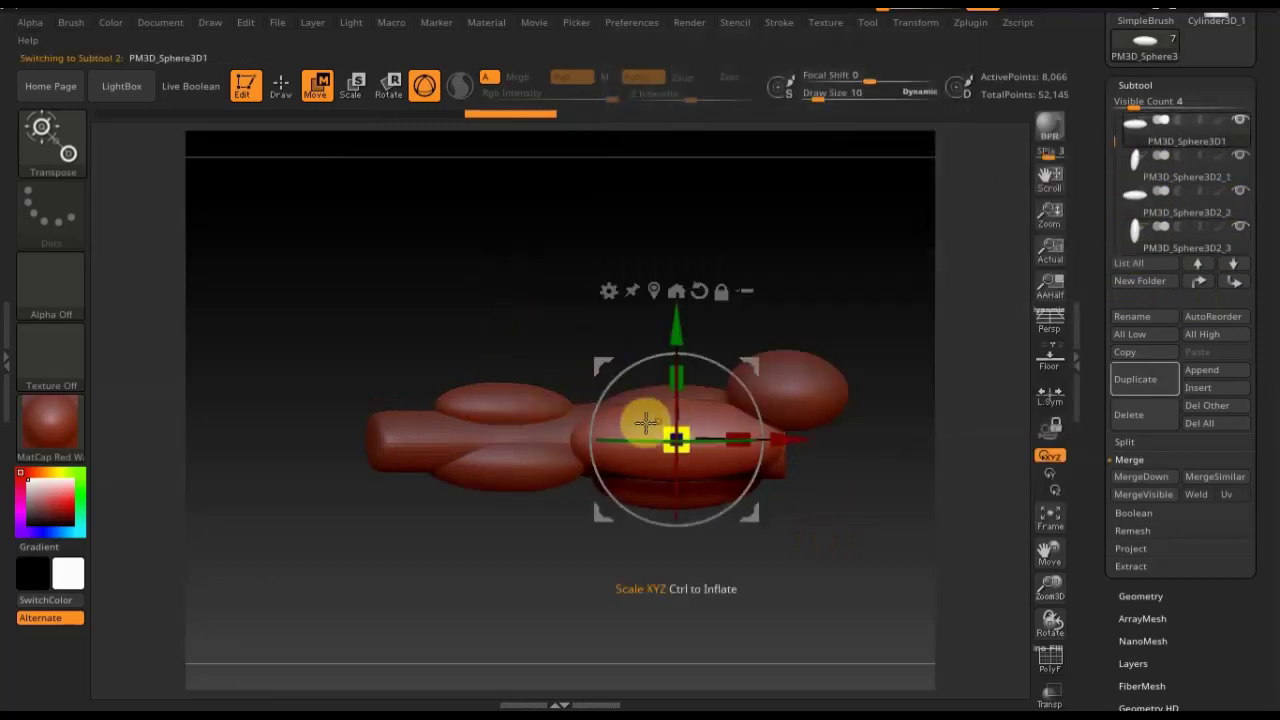
{"action": "key", "text": "n"}
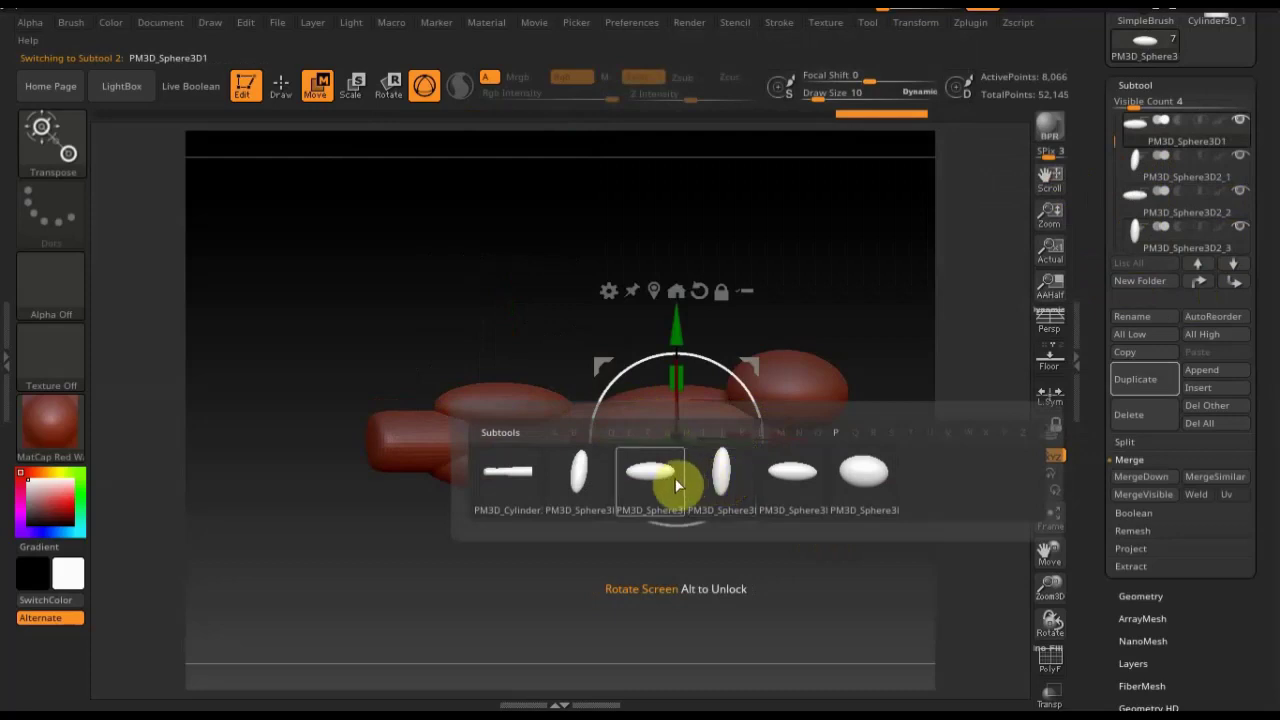
{"action": "left_click", "coordinate": [722, 477]}
{"action": "key", "text": "n"}
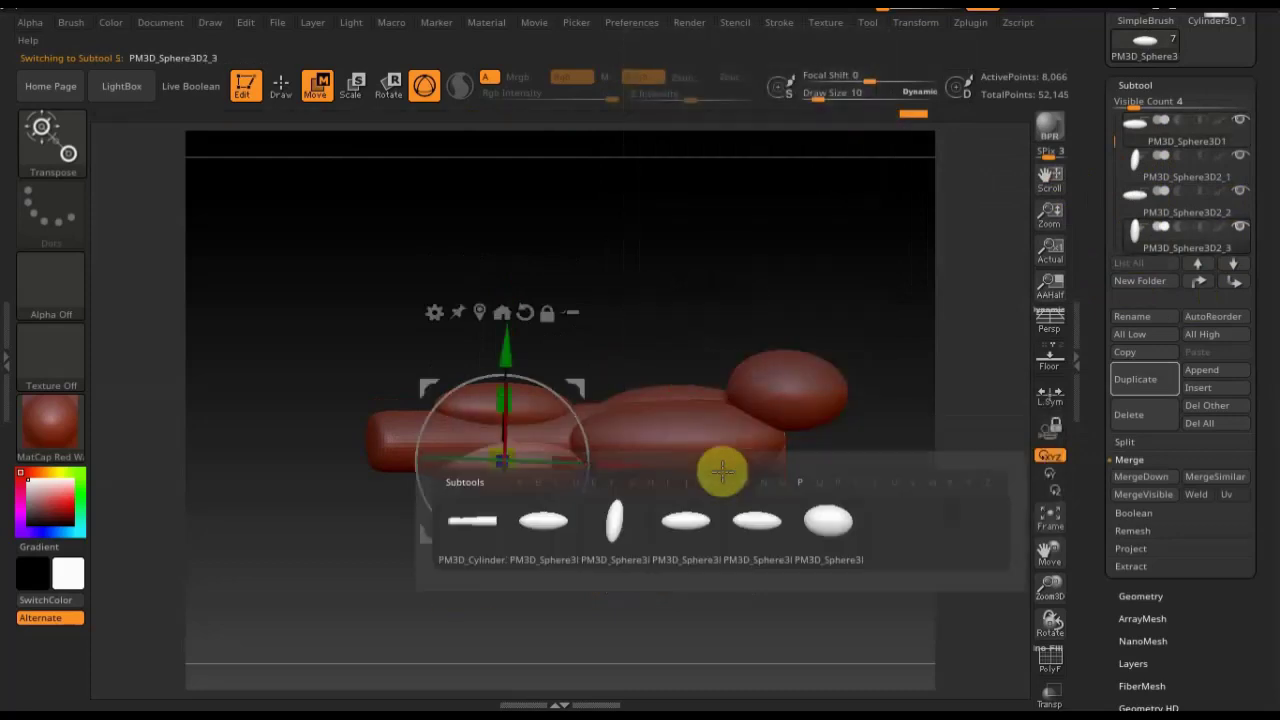
{"action": "left_click", "coordinate": [612, 522]}
{"action": "key", "text": "n"}
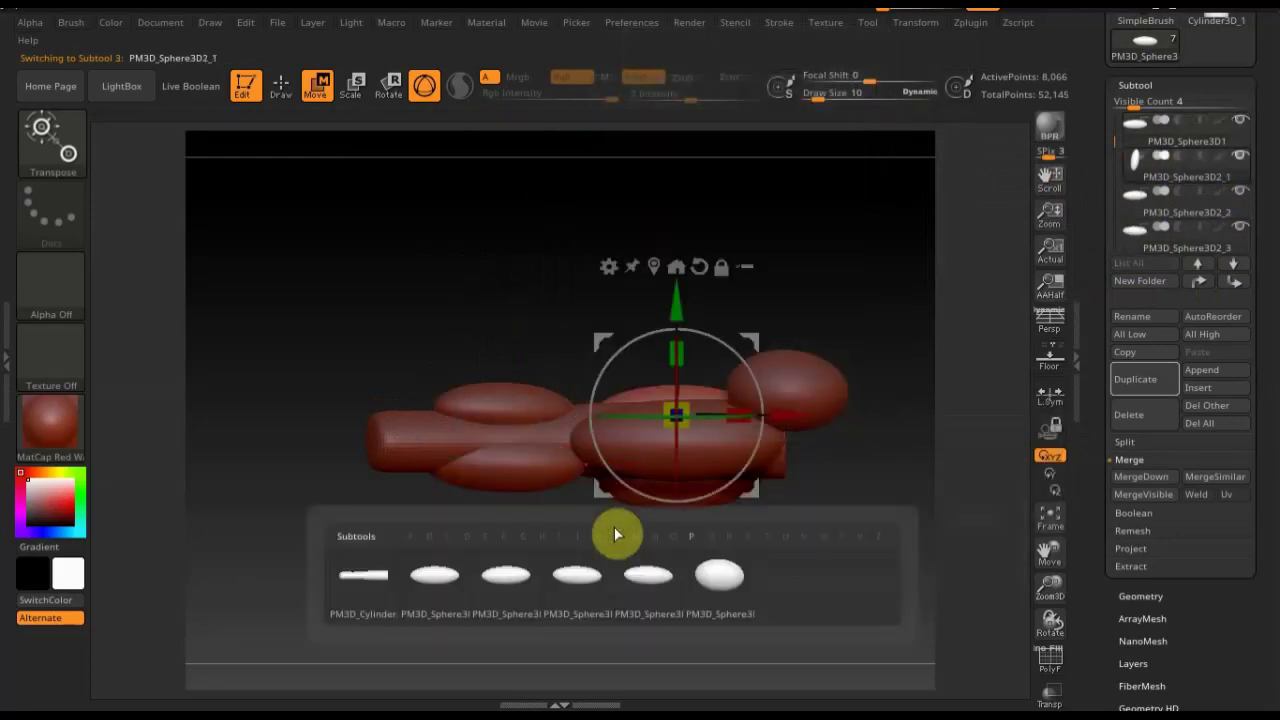
{"action": "left_click", "coordinate": [426, 580]}
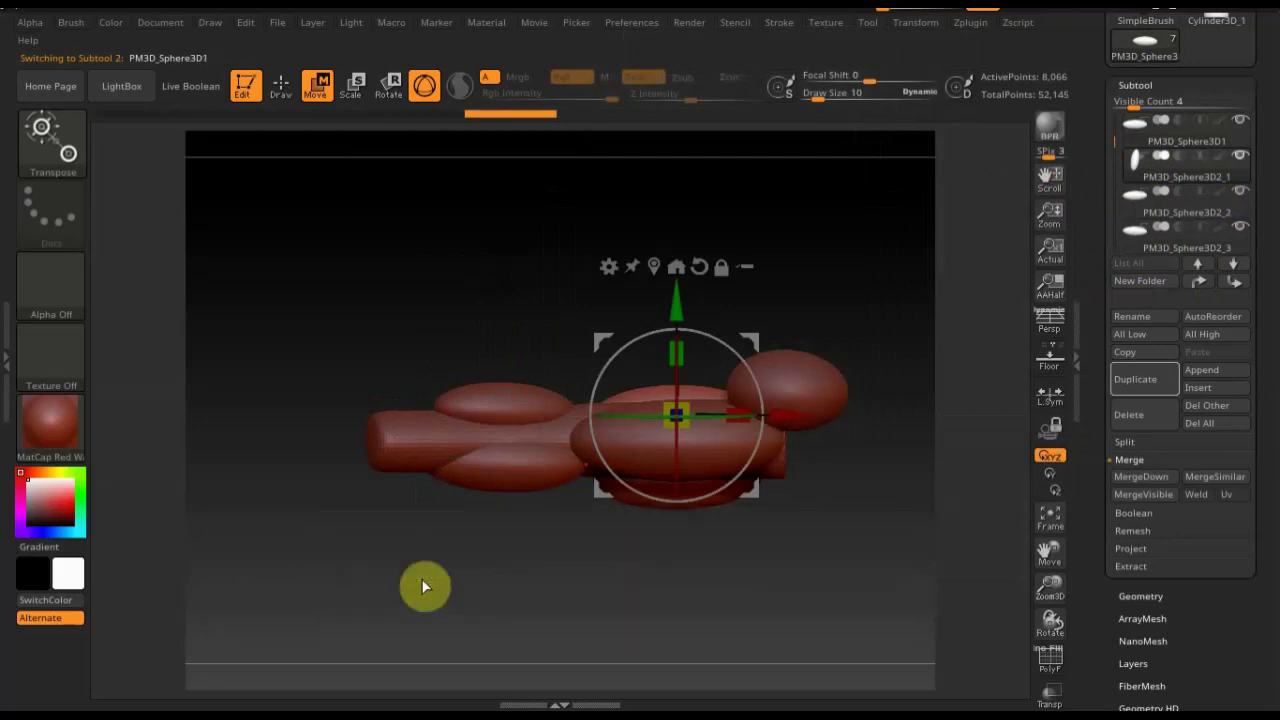
{"action": "key", "text": "n"}
{"action": "left_click", "coordinate": [505, 628]}
{"action": "key", "text": "n"}
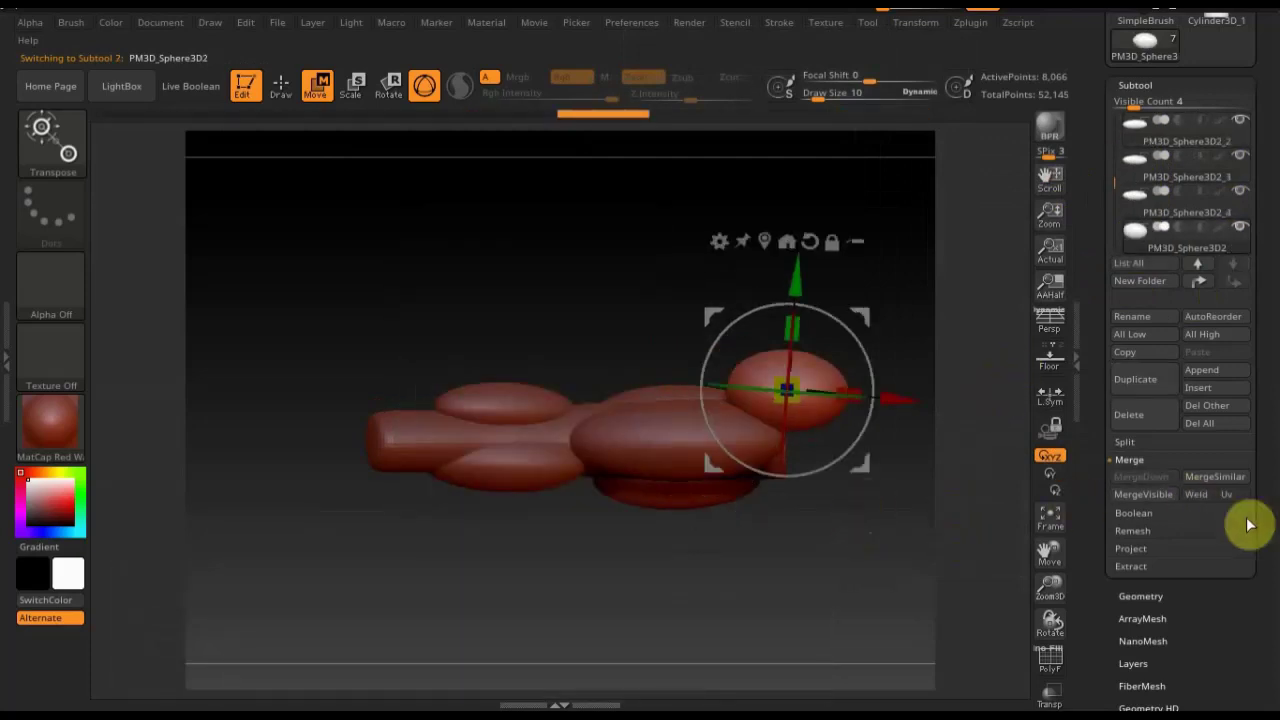
Duplicate the end sphere and push the copy outward along its depth axis
{"action": "left_click", "coordinate": [1146, 384]}
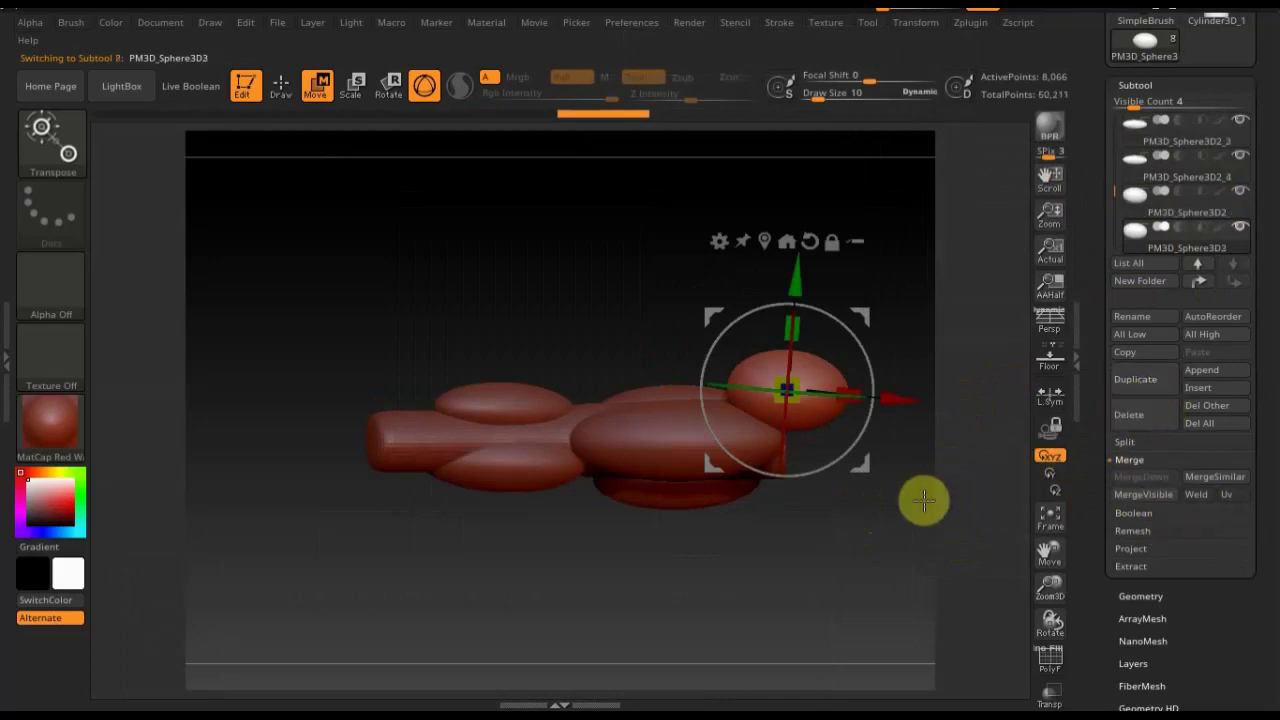
{"action": "left_click_drag", "start_coordinate": [920, 500], "coordinate": [808, 651]}
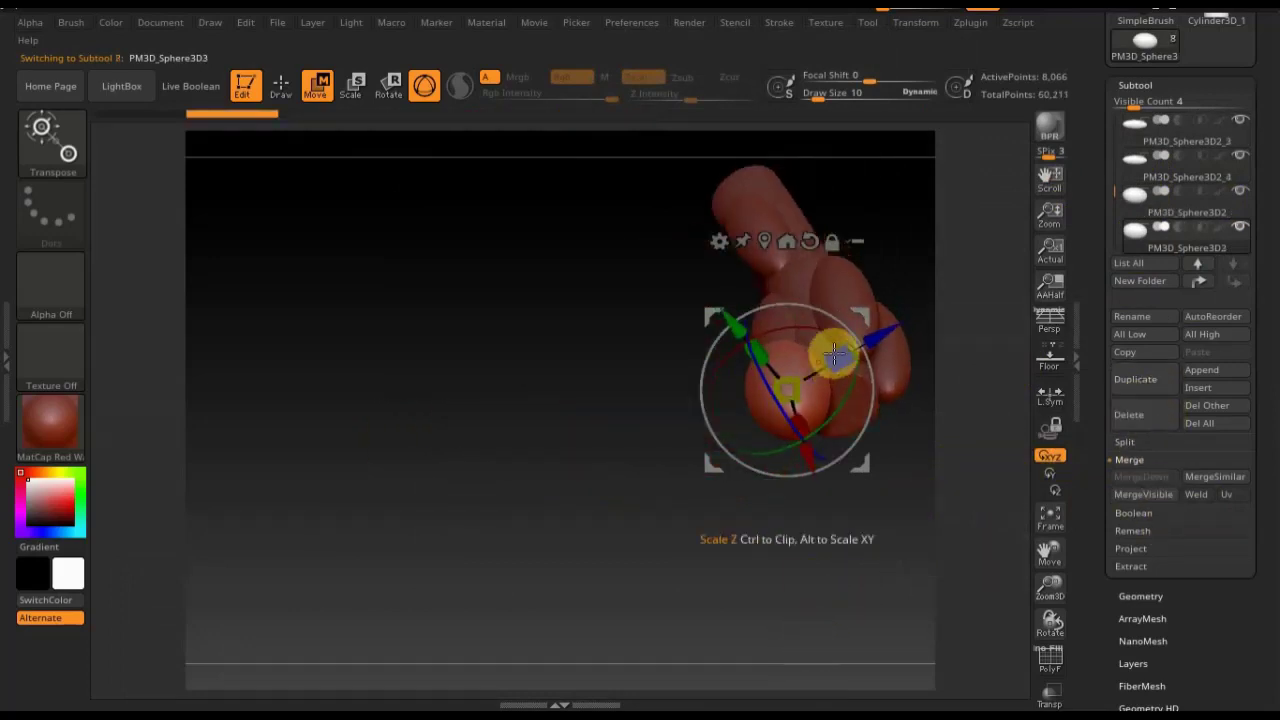
{"action": "left_click_drag", "start_coordinate": [879, 338], "coordinate": [945, 305]}
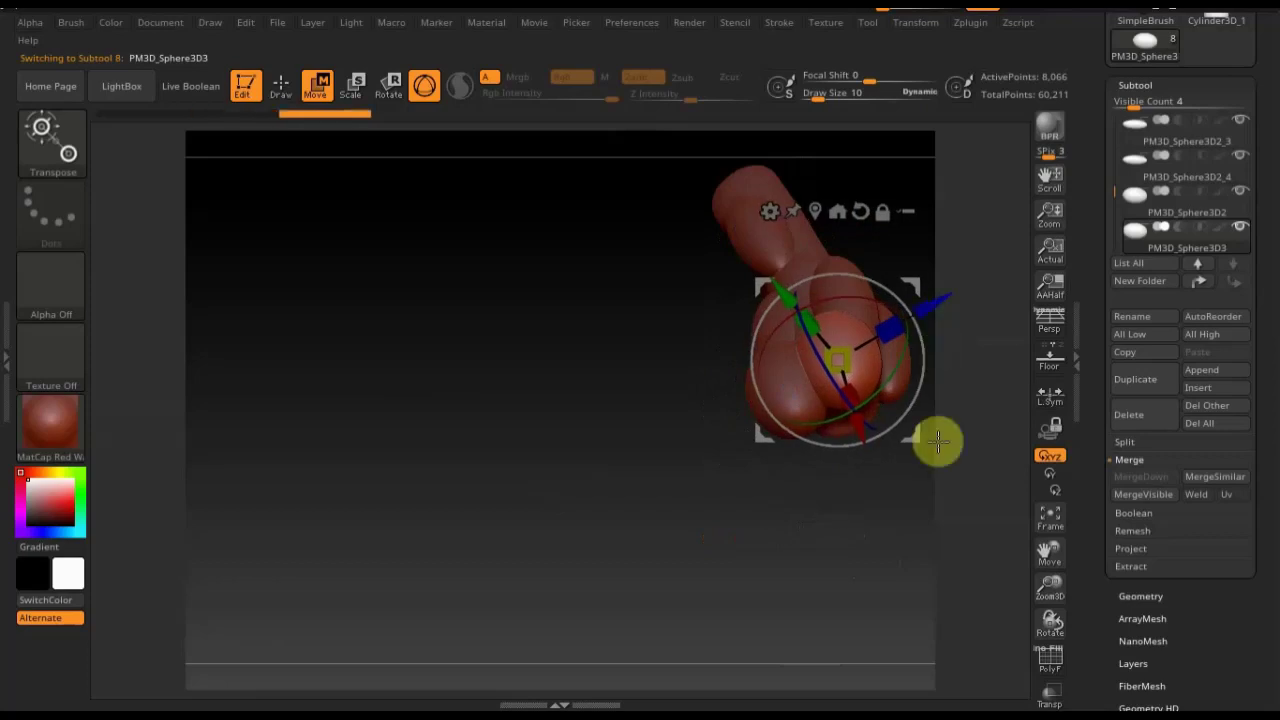
{"action": "mouse_move", "coordinate": [870, 524]}
{"action": "left_mouse_down"}
{"action": "mouse_move", "coordinate": [786, 543]}
{"action": "mouse_move", "coordinate": [620, 629]}
{"action": "left_mouse_up"}
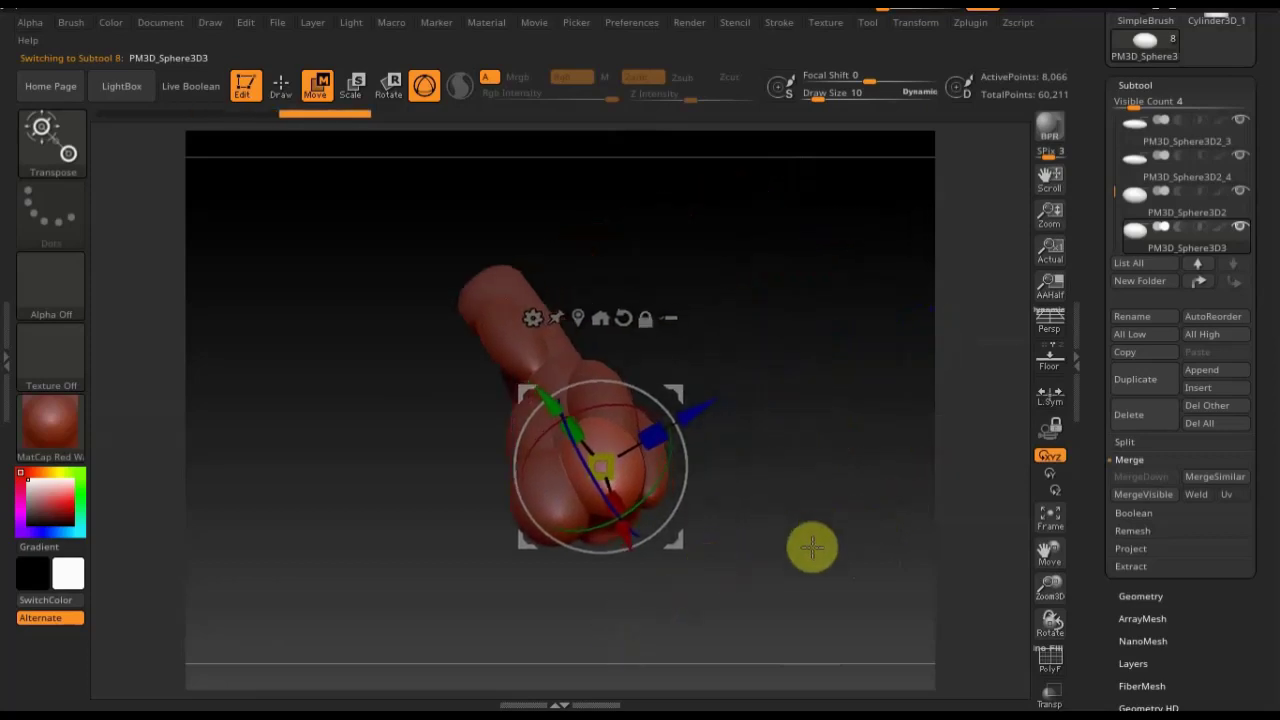
{"action": "mouse_move", "coordinate": [700, 409]}
{"action": "left_mouse_down"}
{"action": "mouse_move", "coordinate": [877, 477]}
{"action": "mouse_move", "coordinate": [854, 286]}
{"action": "mouse_move", "coordinate": [866, 413]}
{"action": "left_mouse_up"}
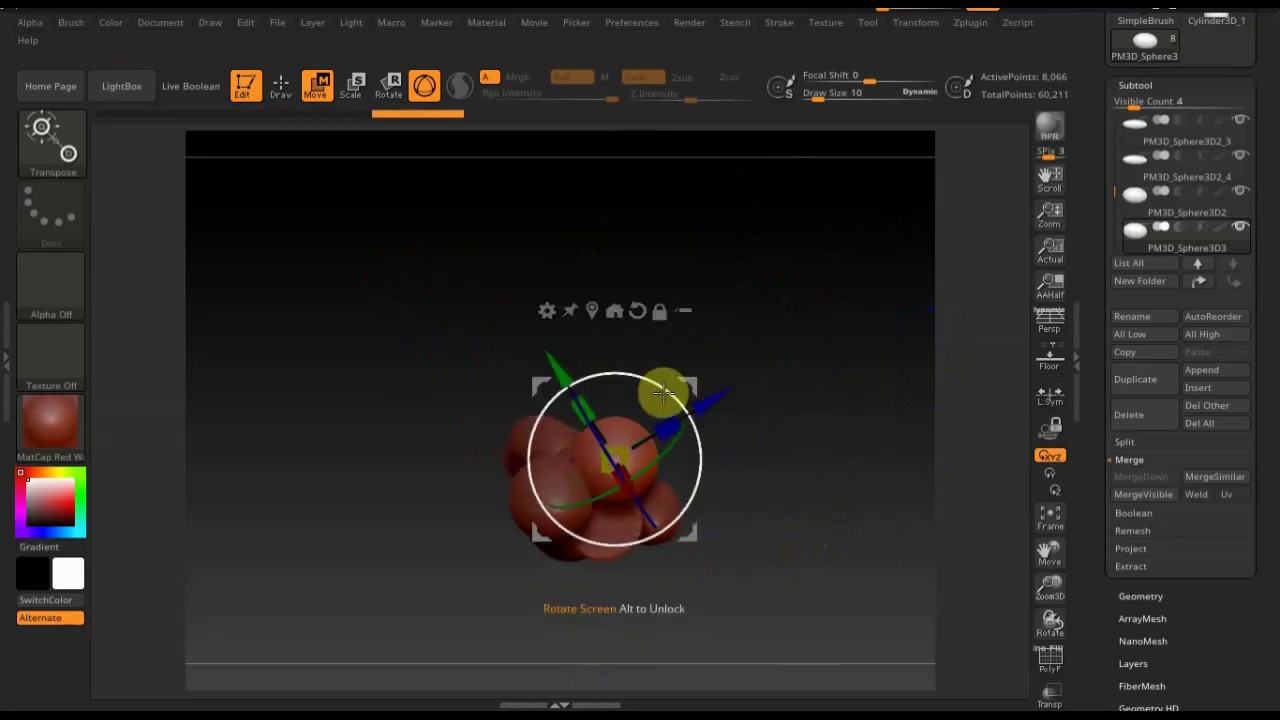
{"action": "mouse_move", "coordinate": [663, 391]}
{"action": "left_mouse_down", "text": "alt"}
{"action": "mouse_move", "coordinate": [683, 414]}
{"action": "mouse_move", "coordinate": [657, 400]}
{"action": "left_mouse_up", "text": "alt"}
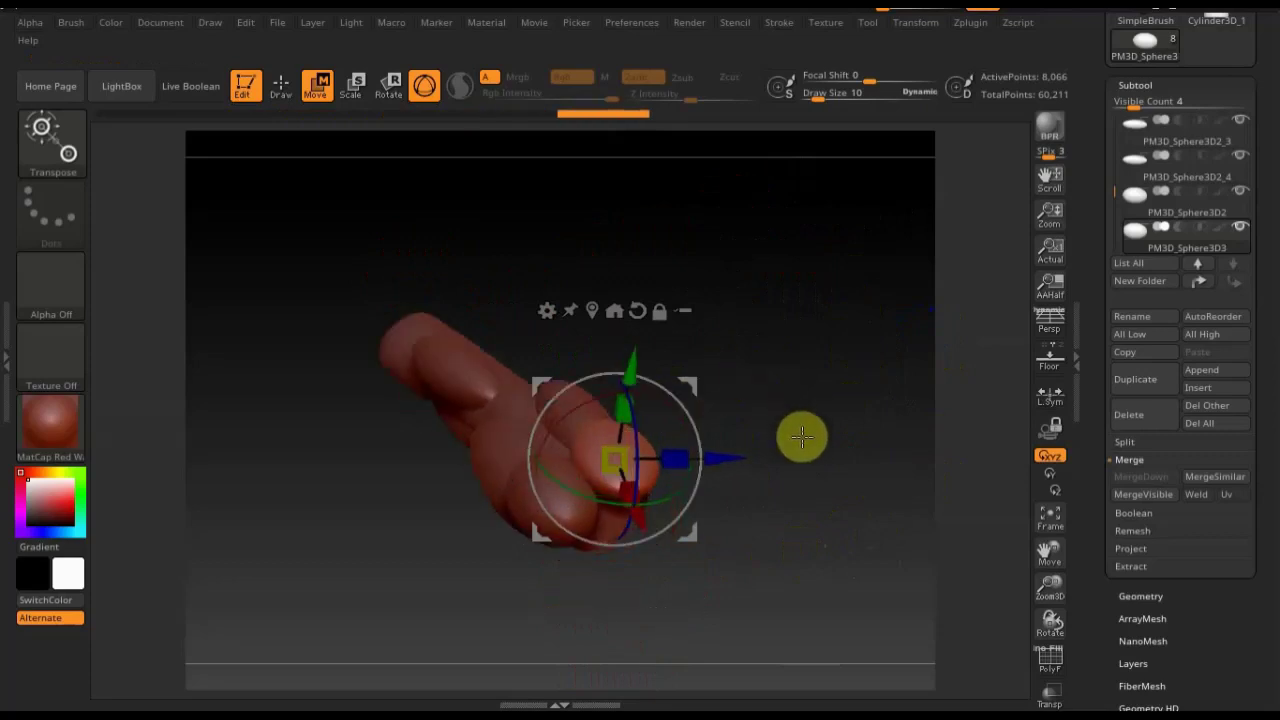
{"action": "left_click_drag", "start_coordinate": [749, 371], "coordinate": [775, 446]}
{"action": "mouse_move", "coordinate": [694, 409]}
{"action": "left_mouse_down"}
{"action": "mouse_move", "coordinate": [771, 351]}
{"action": "mouse_move", "coordinate": [700, 397]}
{"action": "mouse_move", "coordinate": [700, 434]}
{"action": "mouse_move", "coordinate": [771, 434]}
{"action": "left_mouse_up"}
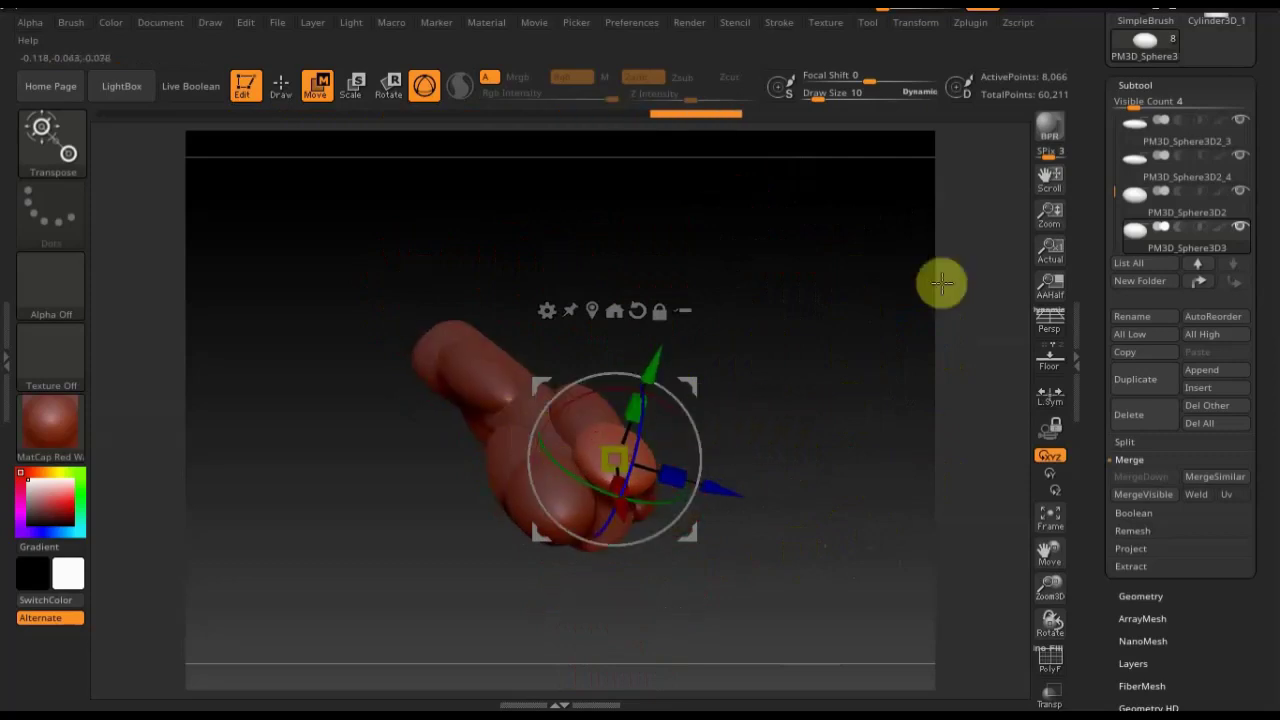
Select PM3D_Sphere3D2 and stretch it lengthwise to Scale Z about 1.49
{"action": "left_click", "coordinate": [529, 420], "text": "alt"}
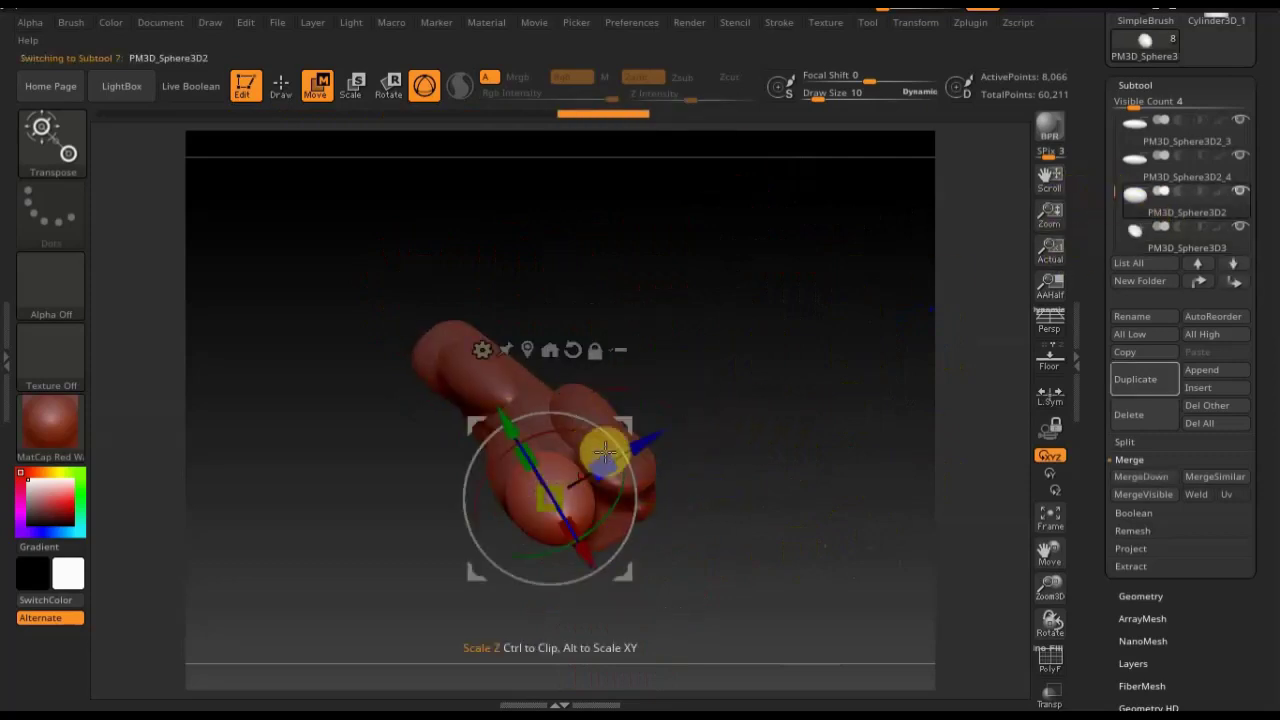
{"action": "left_click_drag", "start_coordinate": [603, 461], "coordinate": [621, 444]}
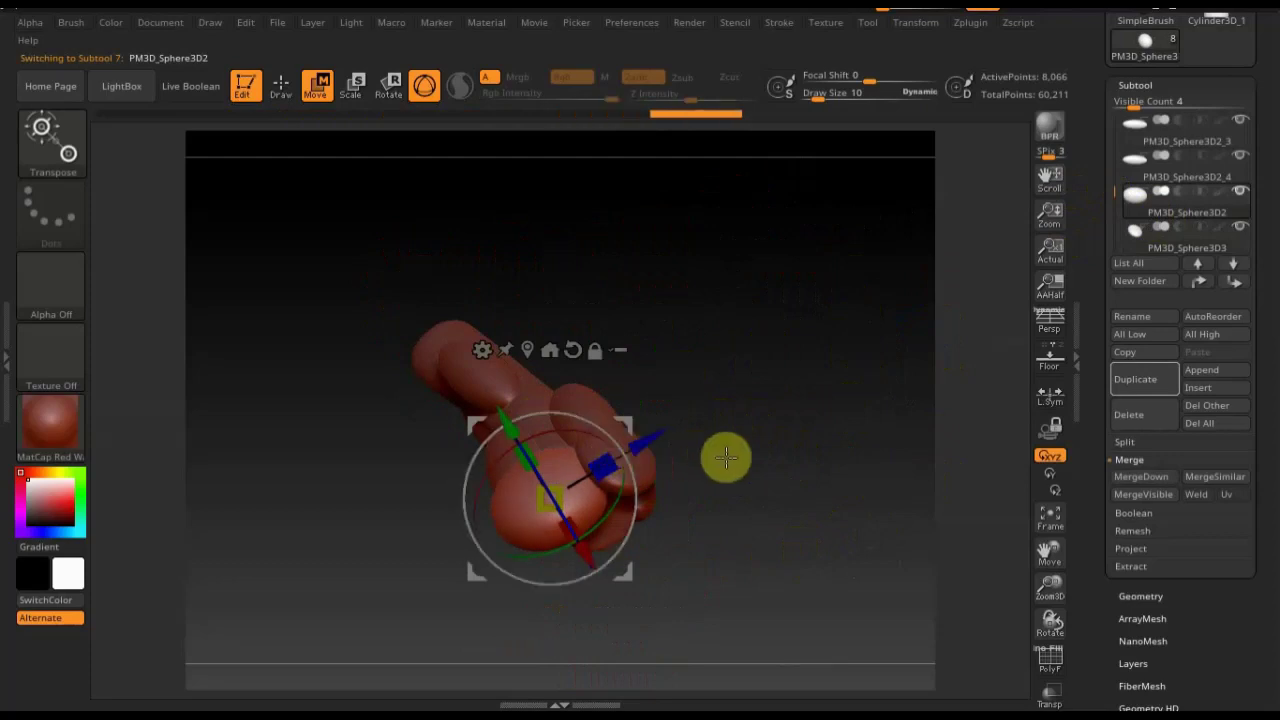
{"action": "left_click_drag", "start_coordinate": [723, 454], "coordinate": [780, 369], "text": "shift"}
{"action": "left_click_drag", "start_coordinate": [680, 437], "coordinate": [711, 543]}
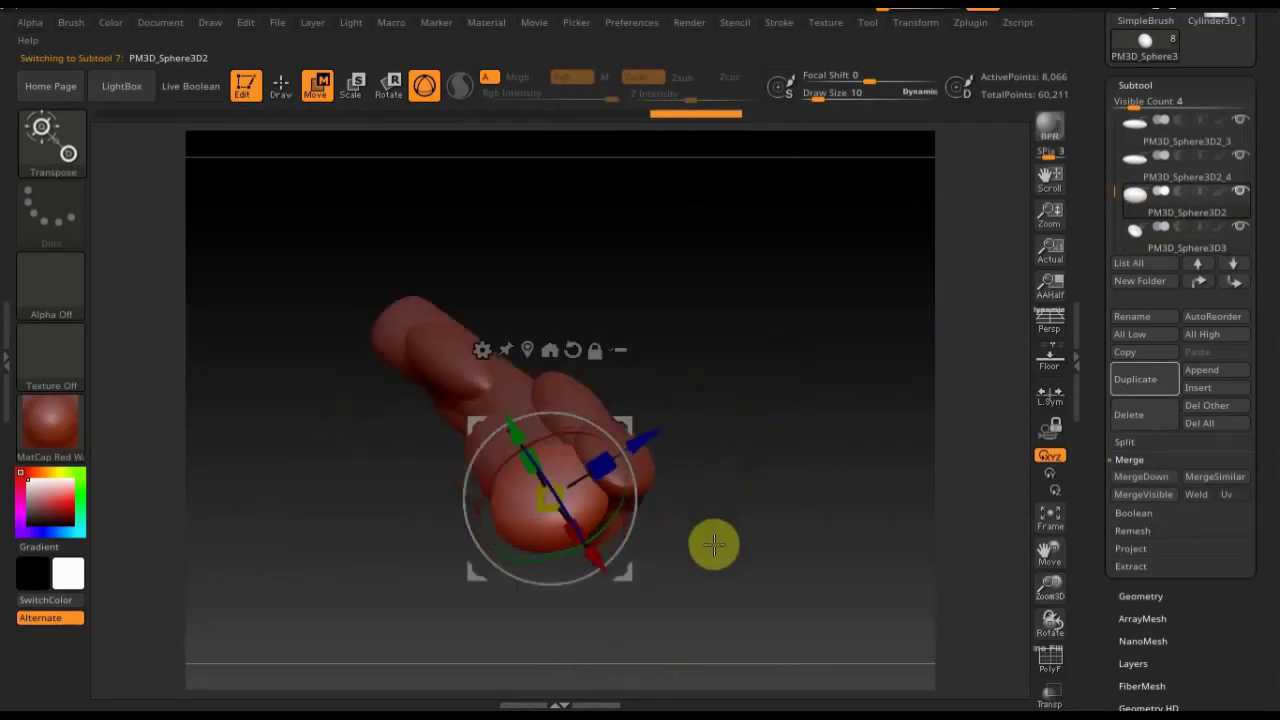
{"action": "left_click_drag", "start_coordinate": [641, 432], "coordinate": [651, 417]}
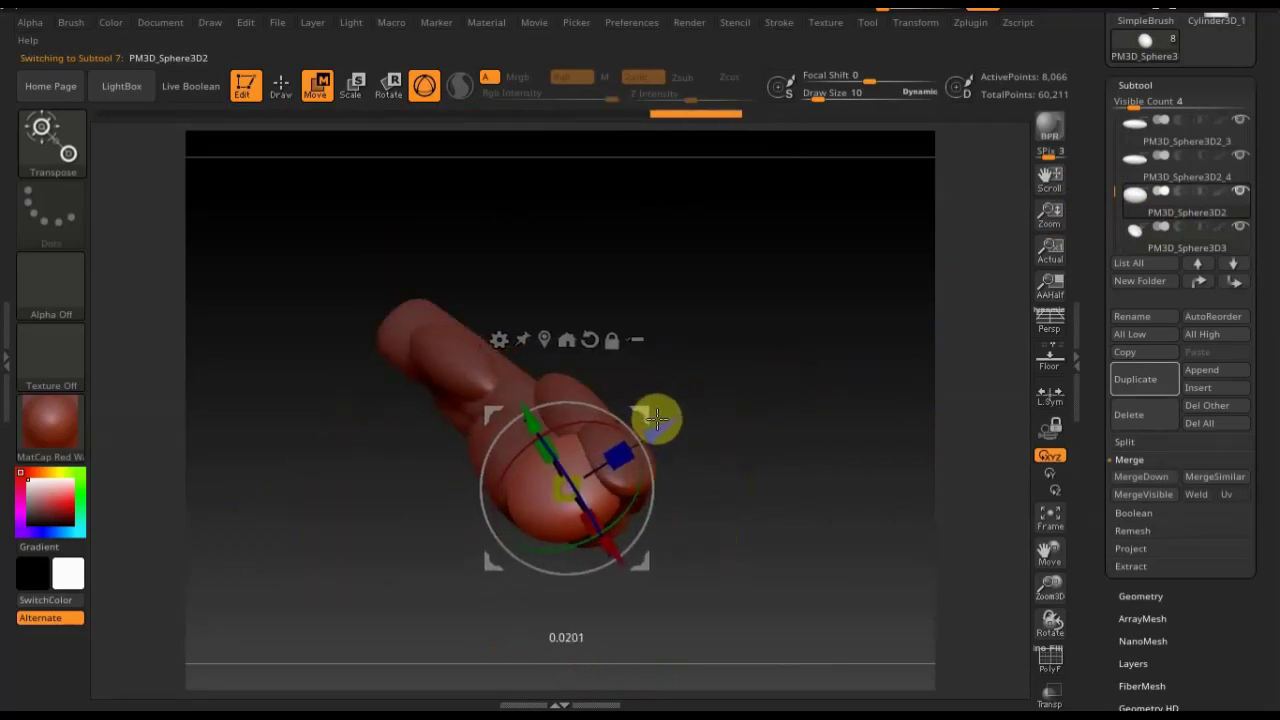
{"action": "mouse_move", "coordinate": [751, 494]}
{"action": "left_mouse_down"}
{"action": "mouse_move", "coordinate": [799, 337]}
{"action": "mouse_move", "coordinate": [845, 420]}
{"action": "left_mouse_up"}
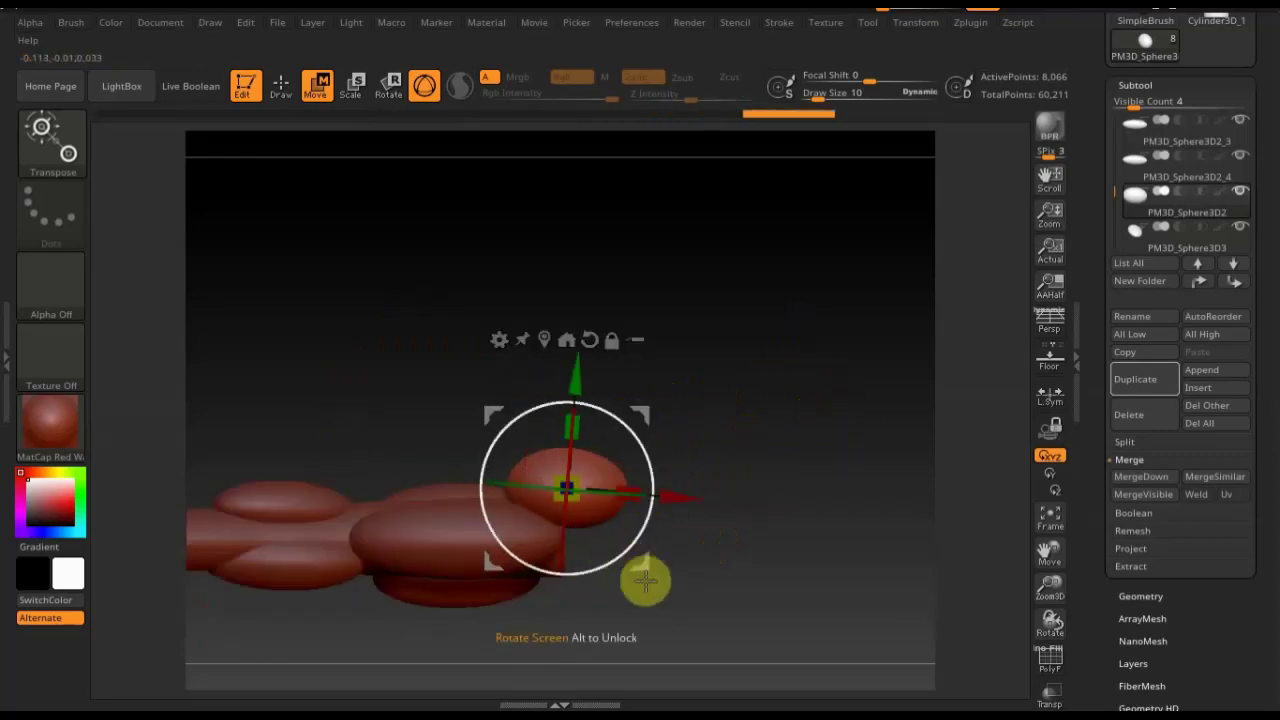
{"action": "left_click_drag", "start_coordinate": [740, 533], "coordinate": [763, 486]}
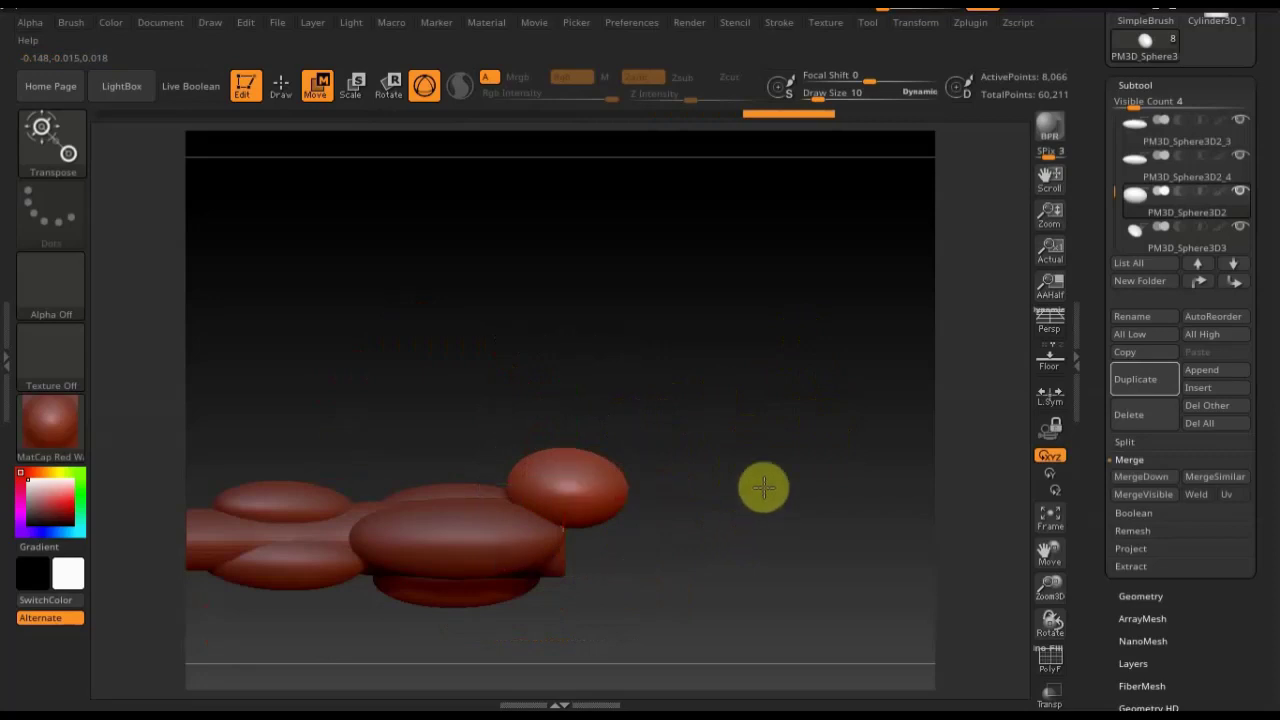
Duplicate the end sphere again and move the copy down and to the right
{"action": "left_click", "coordinate": [1137, 388]}
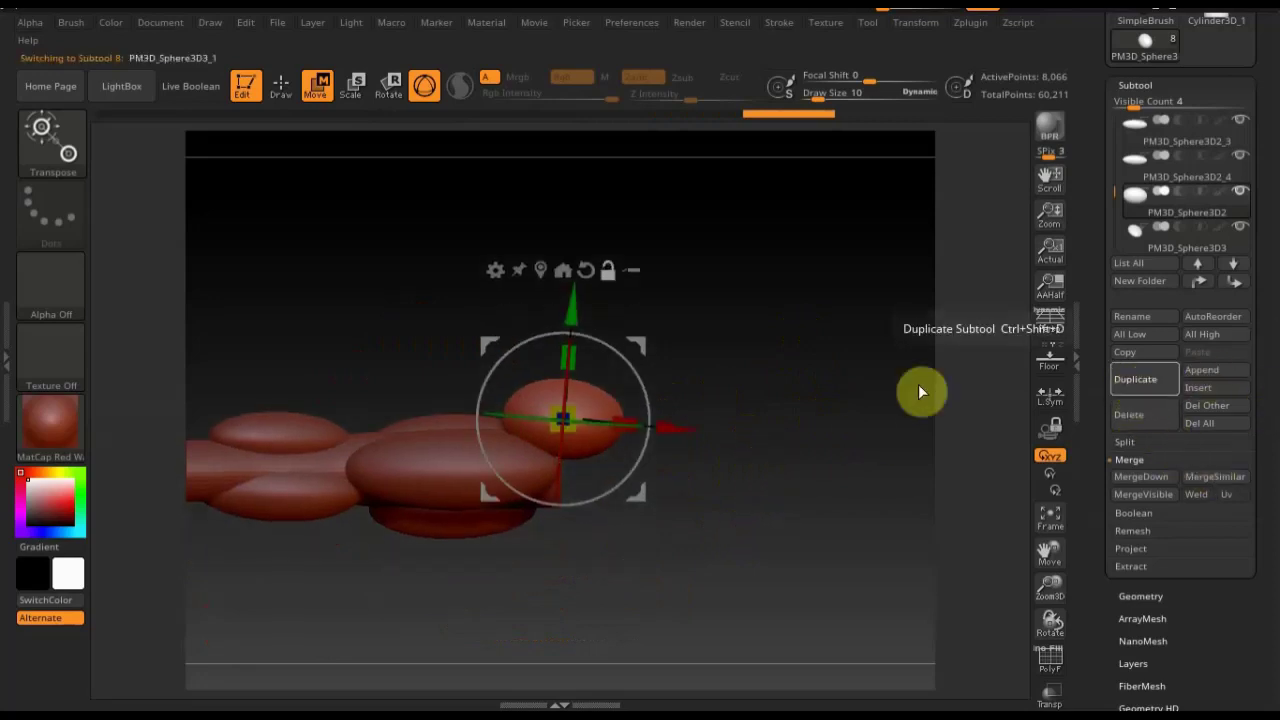
{"action": "left_click_drag", "start_coordinate": [585, 307], "coordinate": [606, 350]}
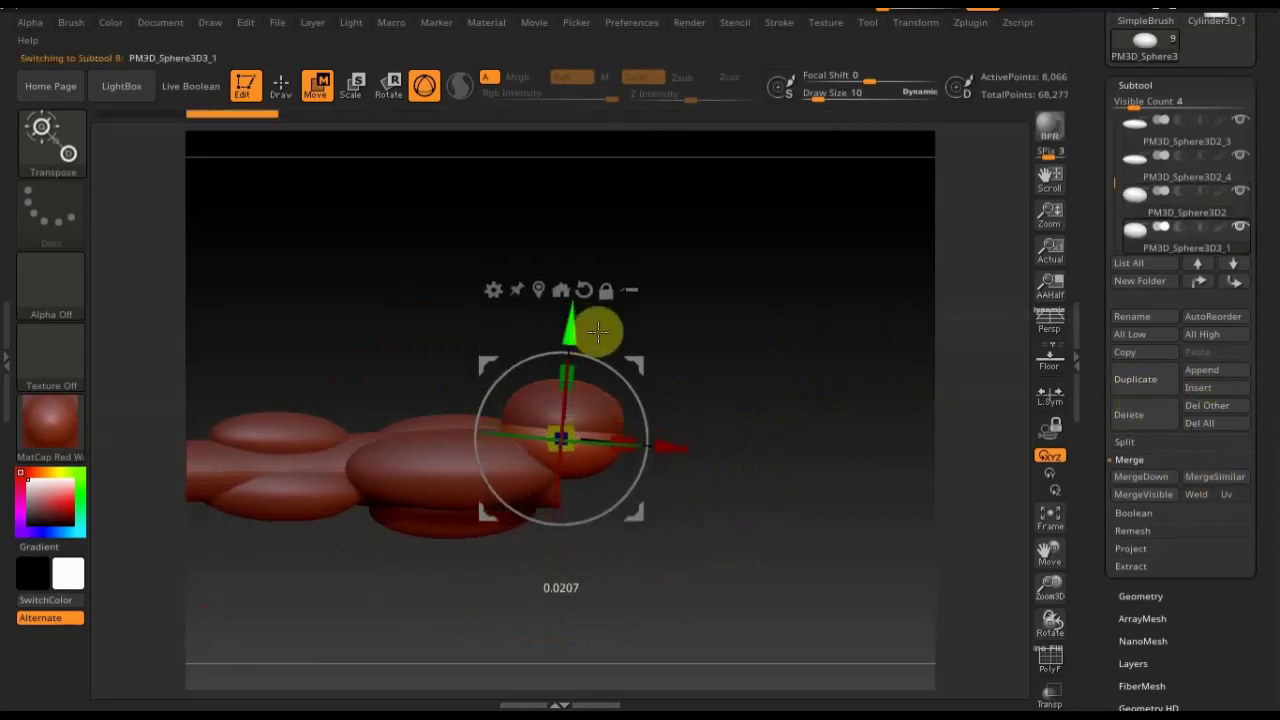
{"action": "mouse_move", "coordinate": [740, 390]}
{"action": "left_mouse_down"}
{"action": "mouse_move", "coordinate": [737, 546]}
{"action": "mouse_move", "coordinate": [717, 546]}
{"action": "left_mouse_up"}
{"action": "left_click_drag", "start_coordinate": [648, 452], "coordinate": [703, 517]}
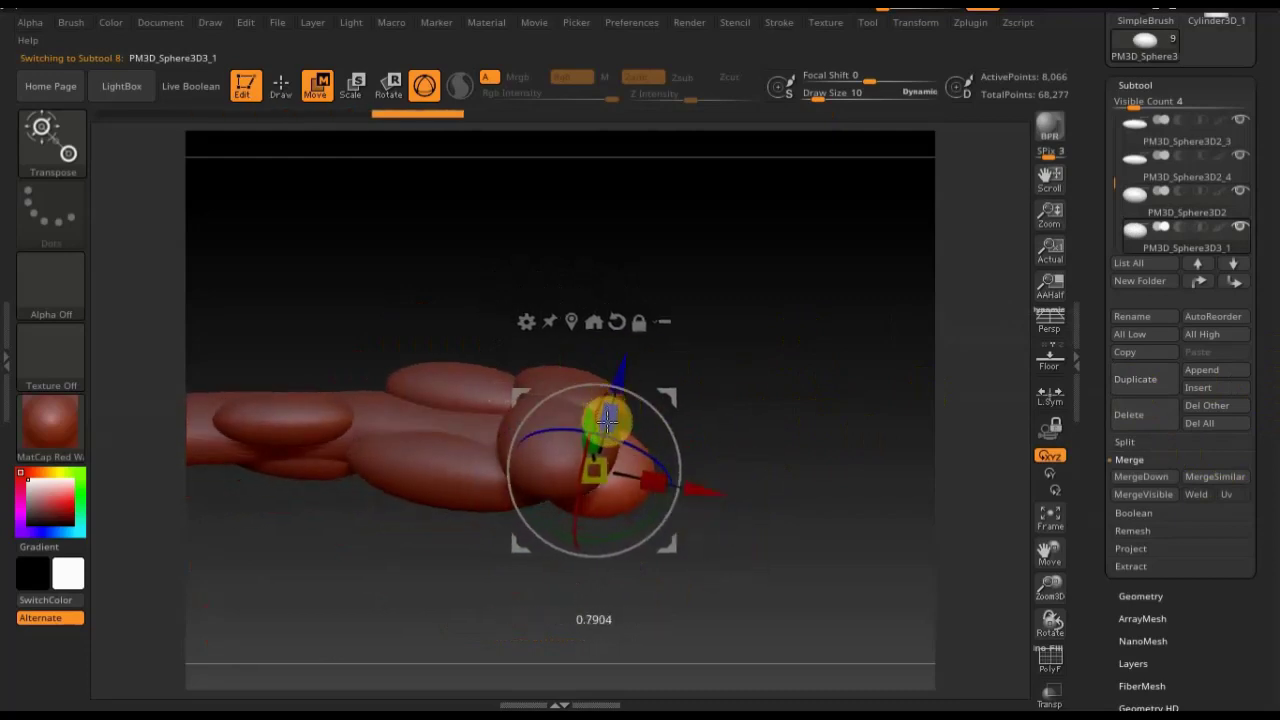
{"action": "left_click_drag", "start_coordinate": [617, 363], "coordinate": [616, 452]}
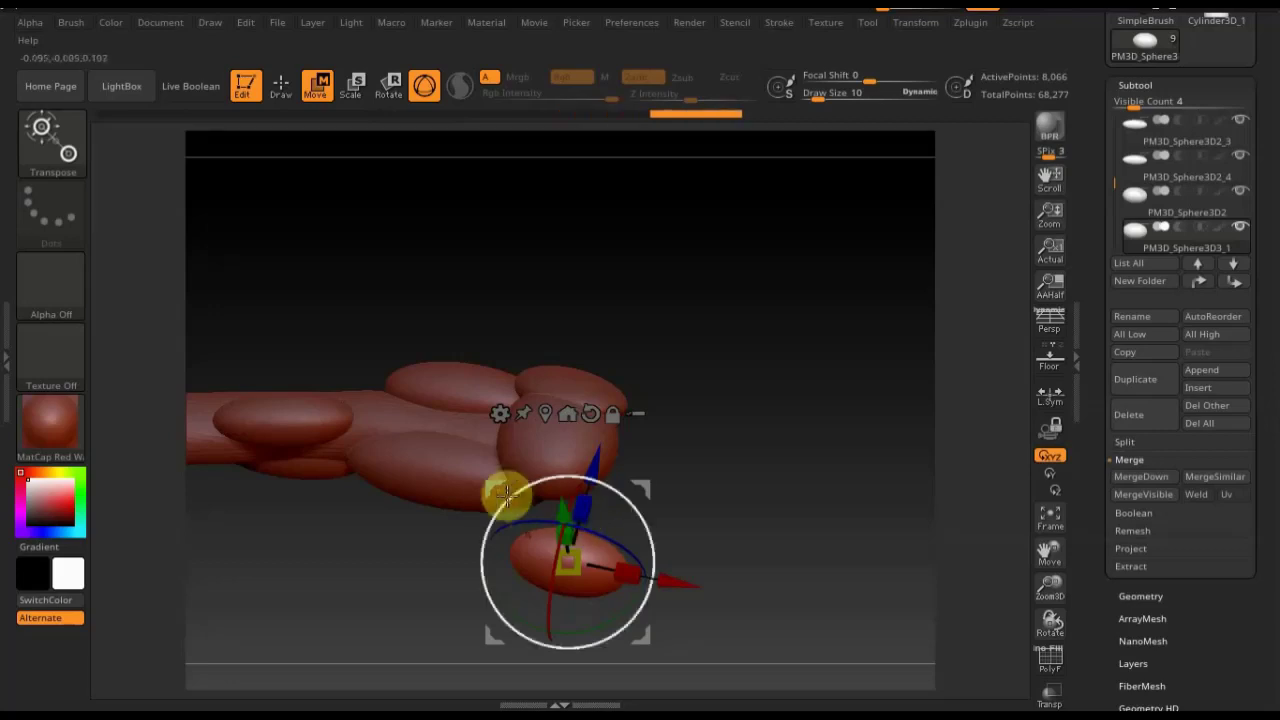
Tilt the copy about 22 degrees and tuck it under the handle's end, returning to Draw mode
{"action": "left_click_drag", "start_coordinate": [503, 497], "coordinate": [519, 485]}
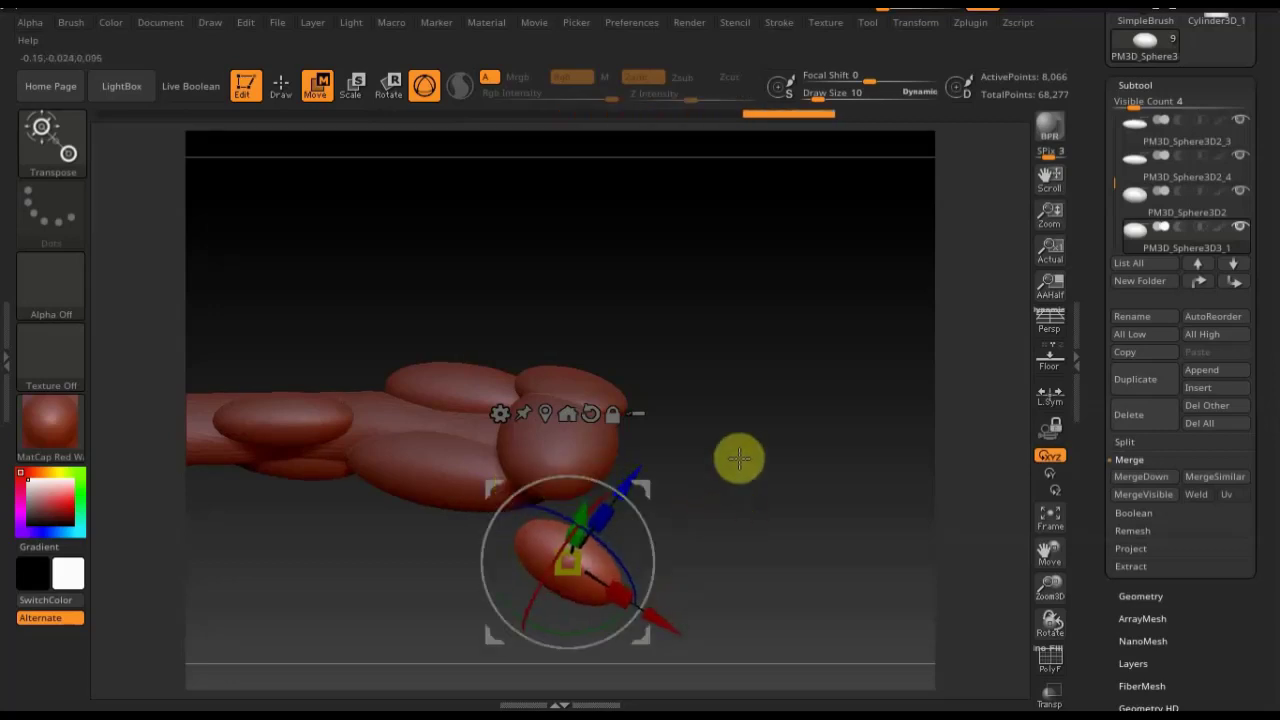
{"action": "mouse_move", "coordinate": [740, 457]}
{"action": "left_mouse_down"}
{"action": "mouse_move", "coordinate": [740, 329]}
{"action": "mouse_move", "coordinate": [703, 380]}
{"action": "mouse_move", "coordinate": [698, 469]}
{"action": "mouse_move", "coordinate": [654, 443]}
{"action": "mouse_move", "coordinate": [783, 364]}
{"action": "left_mouse_up"}
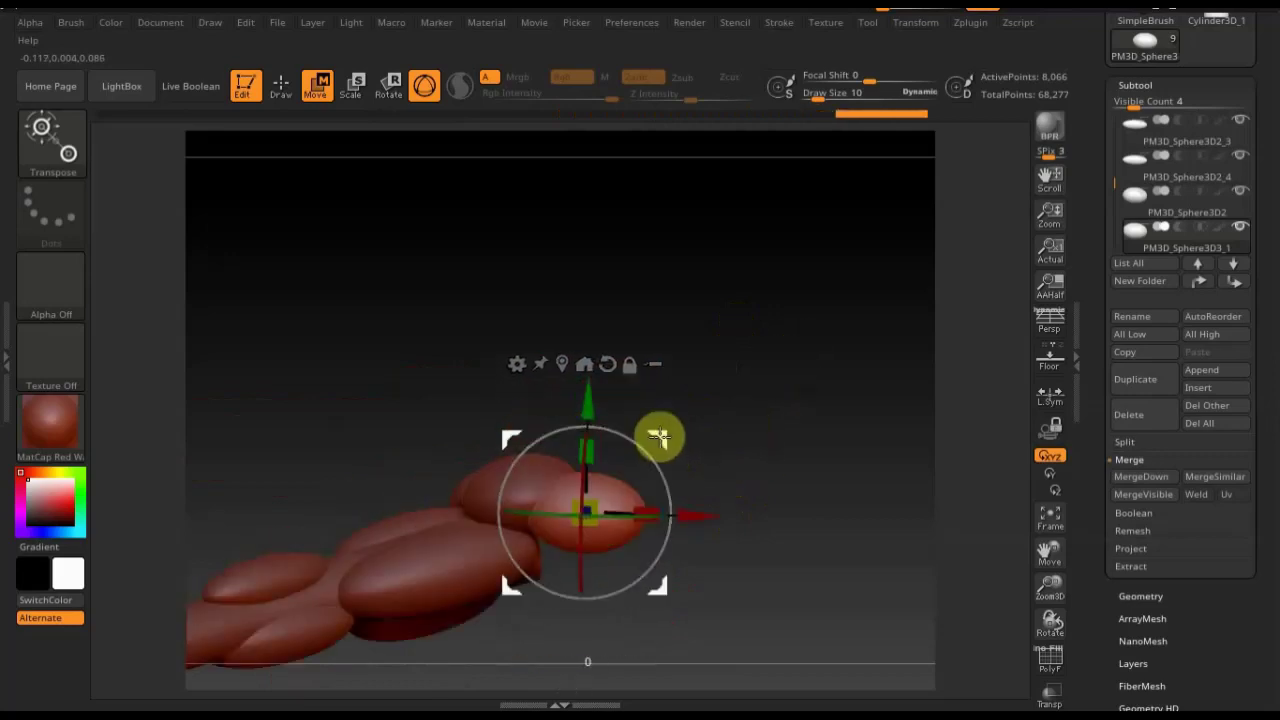
{"action": "mouse_move", "coordinate": [663, 434]}
{"action": "left_mouse_down"}
{"action": "mouse_move", "coordinate": [629, 452]}
{"action": "mouse_move", "coordinate": [791, 611]}
{"action": "mouse_move", "coordinate": [691, 514]}
{"action": "left_mouse_up"}
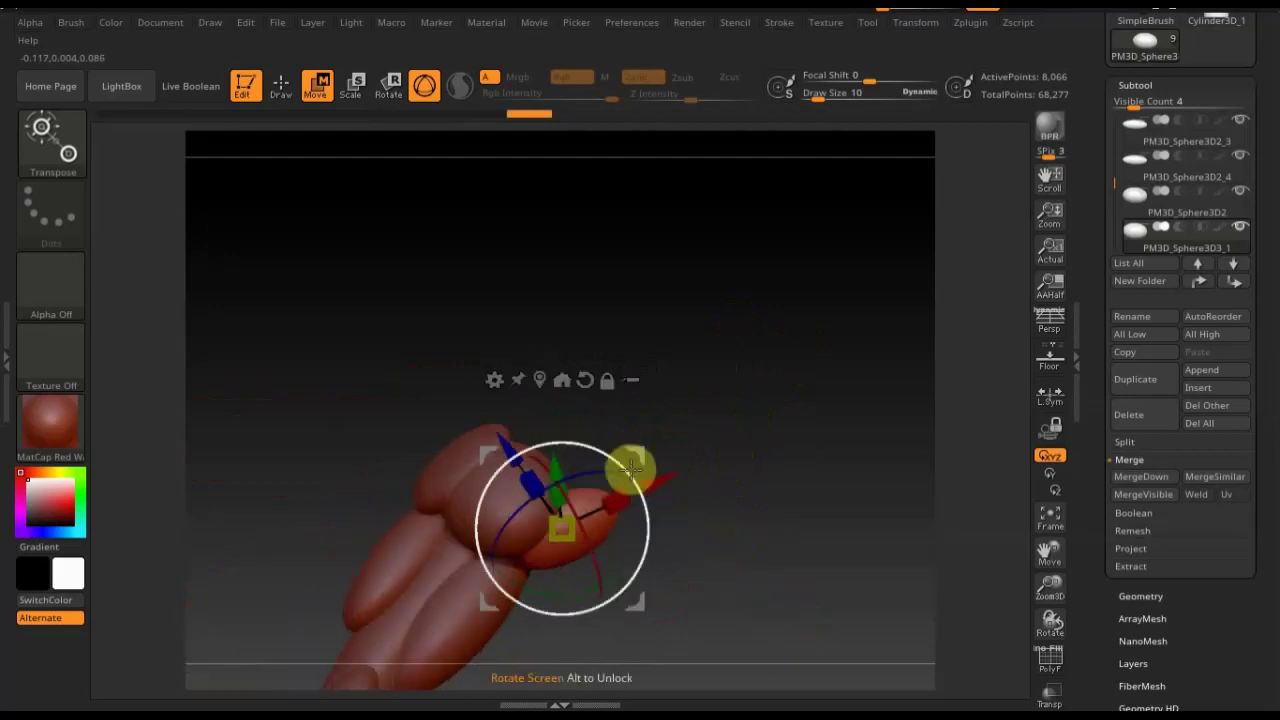
{"action": "mouse_move", "coordinate": [624, 460]}
{"action": "left_mouse_down"}
{"action": "mouse_move", "coordinate": [604, 429]}
{"action": "mouse_move", "coordinate": [651, 380]}
{"action": "mouse_move", "coordinate": [640, 323]}
{"action": "left_mouse_up"}
{"action": "mouse_move", "coordinate": [714, 483]}
{"action": "left_mouse_down"}
{"action": "mouse_move", "coordinate": [709, 523]}
{"action": "mouse_move", "coordinate": [646, 506]}
{"action": "left_mouse_up"}
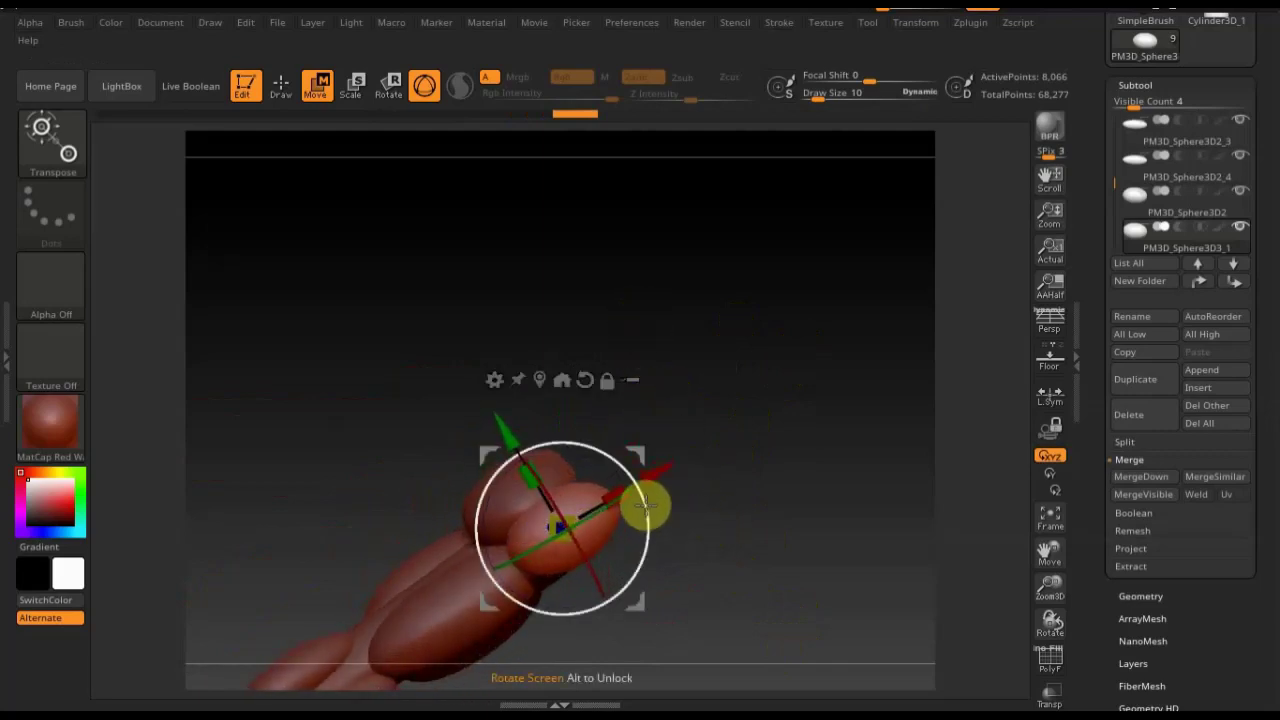
{"action": "left_click", "coordinate": [281, 86]}
{"action": "mouse_move", "coordinate": [608, 291]}
{"action": "left_mouse_down"}
{"action": "mouse_move", "coordinate": [743, 366]}
{"action": "mouse_move", "coordinate": [781, 412]}
{"action": "mouse_move", "coordinate": [709, 406]}
{"action": "mouse_move", "coordinate": [657, 437]}
{"action": "mouse_move", "coordinate": [703, 437]}
{"action": "left_mouse_up"}
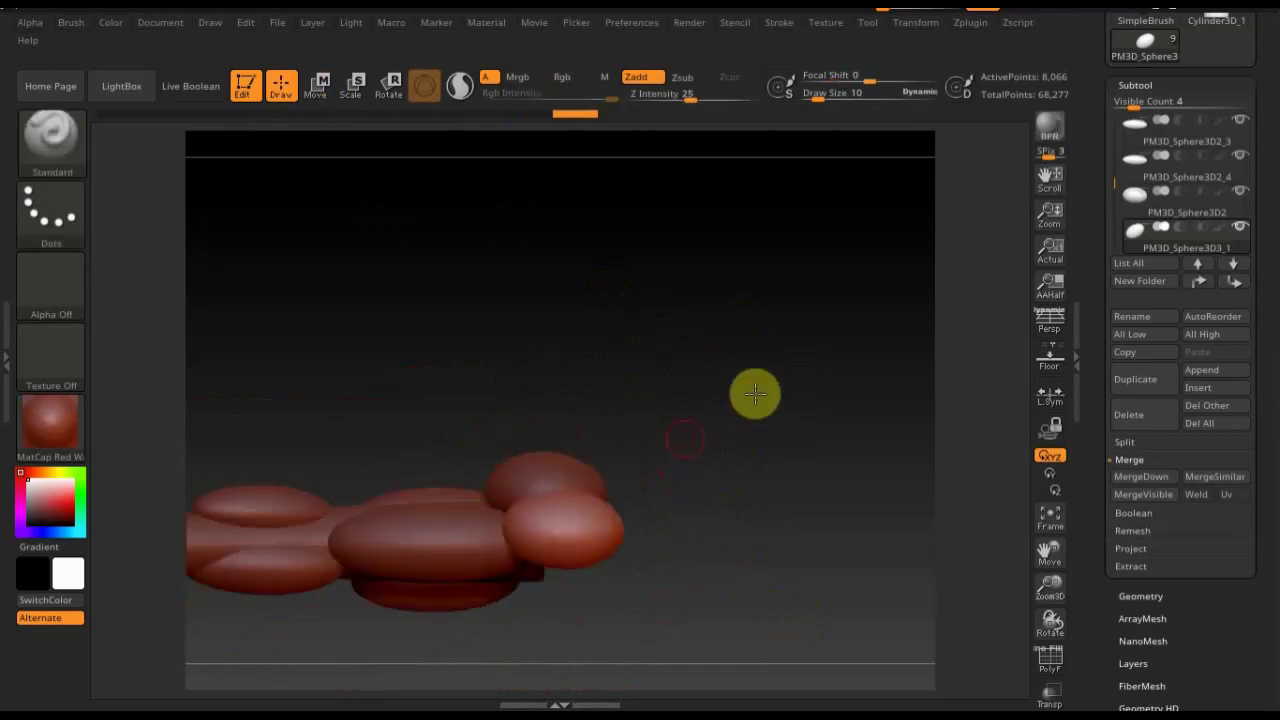
Choose the Move Topologic brush from the brush library and set Draw Size to 33
{"action": "mouse_move", "coordinate": [754, 391]}
{"action": "left_mouse_down", "text": "alt"}
{"action": "mouse_move", "coordinate": [869, 357]}
{"action": "mouse_move", "coordinate": [851, 341]}
{"action": "mouse_move", "coordinate": [846, 477]}
{"action": "mouse_move", "coordinate": [669, 385]}
{"action": "left_mouse_up", "text": "alt"}
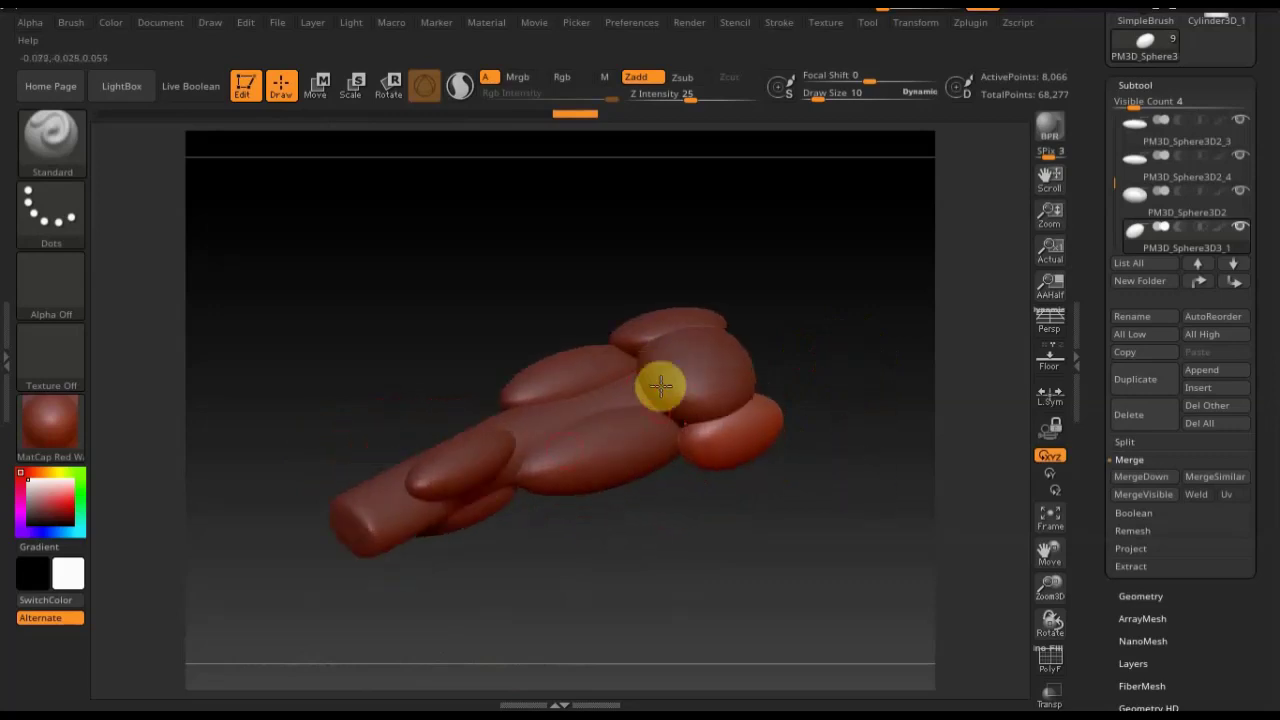
{"action": "mouse_move", "coordinate": [686, 537]}
{"action": "left_mouse_down"}
{"action": "mouse_move", "coordinate": [634, 489]}
{"action": "mouse_move", "coordinate": [636, 452]}
{"action": "left_mouse_up"}
{"action": "left_click", "coordinate": [260, 266]}
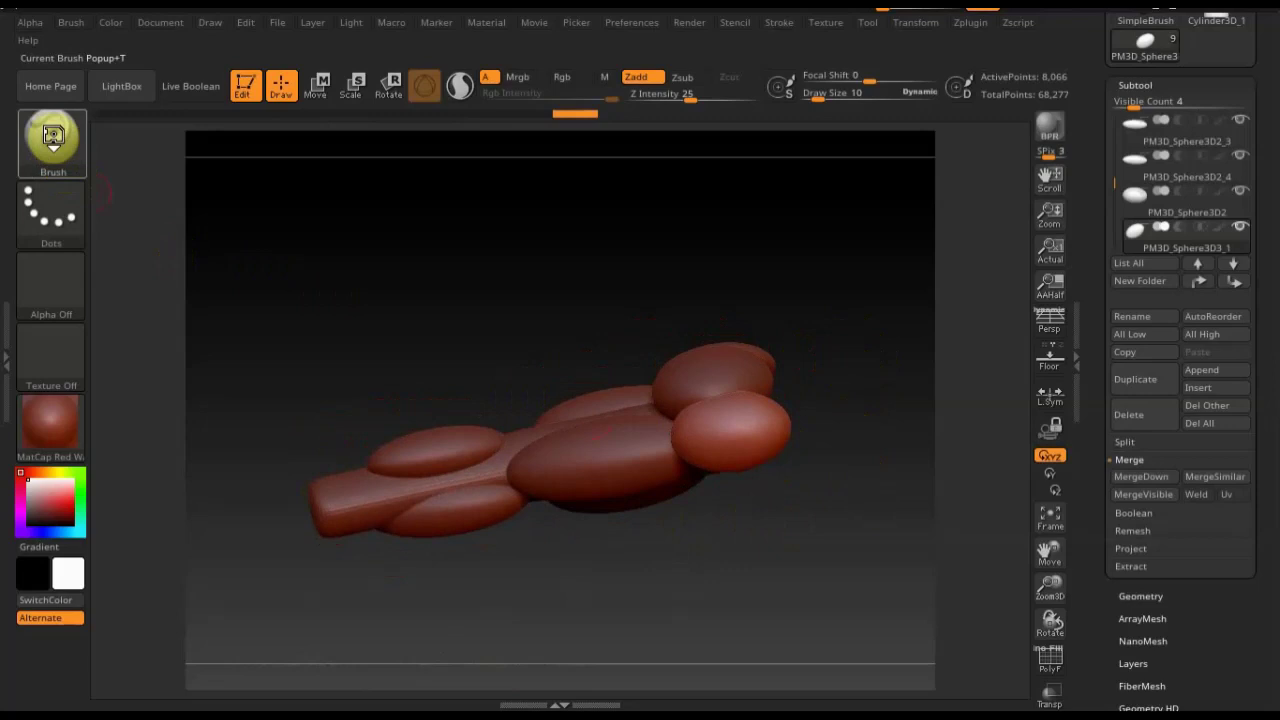
{"action": "left_click", "coordinate": [52, 135]}
{"action": "left_click", "coordinate": [358, 486]}
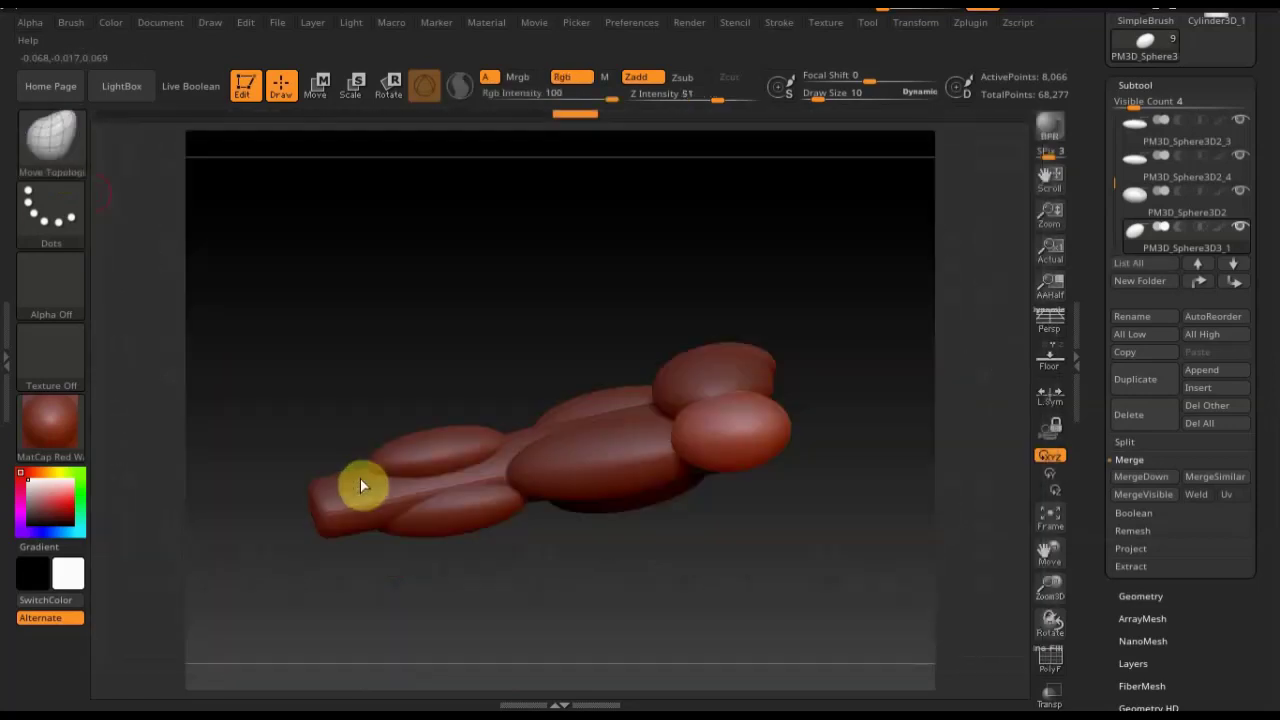
{"action": "left_click_drag", "start_coordinate": [815, 98], "coordinate": [826, 102]}
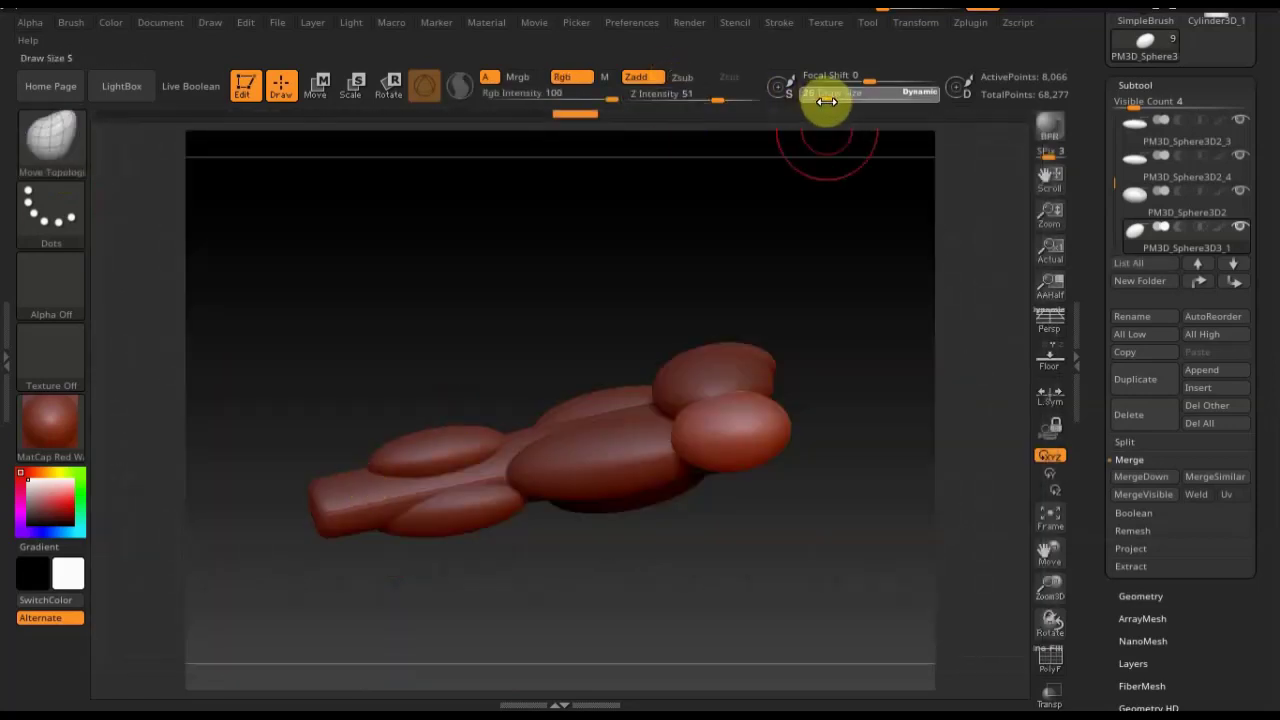
{"action": "left_click_drag", "start_coordinate": [877, 343], "coordinate": [901, 330]}
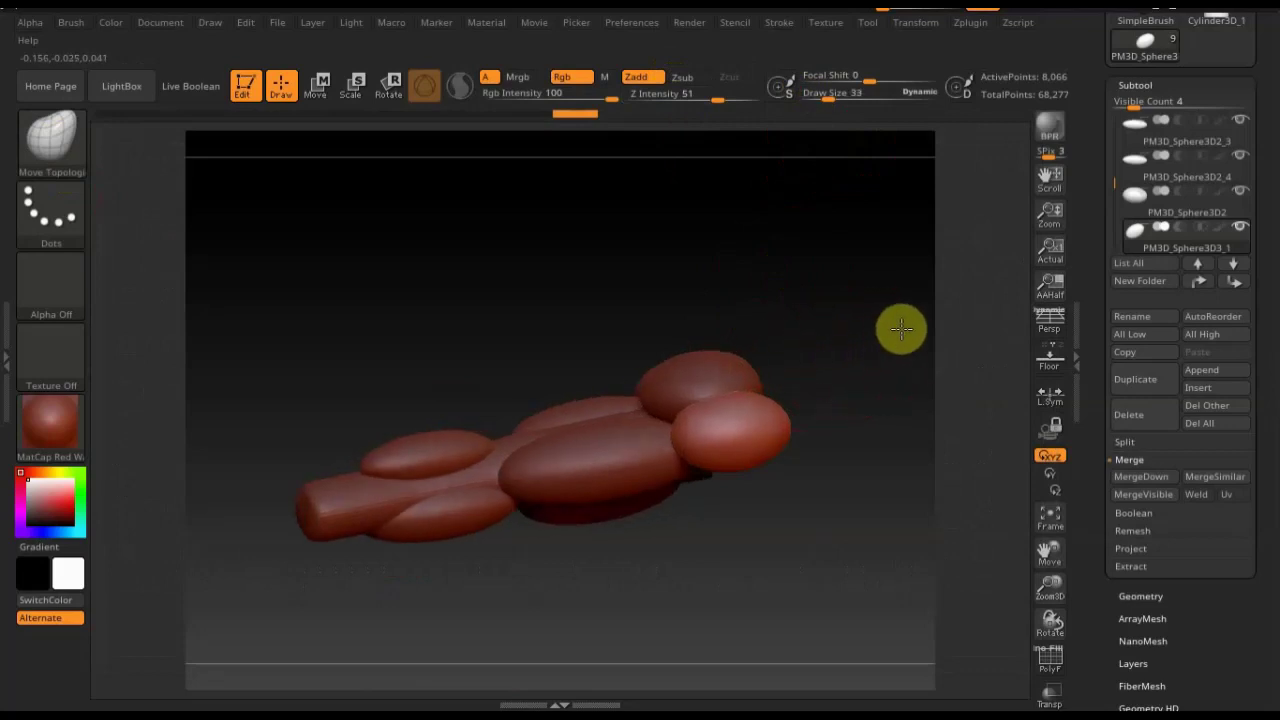
Select PM3D_Cylinder3D_1 and MergeDown the sphere subtools into it, confirming with OK
{"action": "left_click", "coordinate": [1147, 142]}
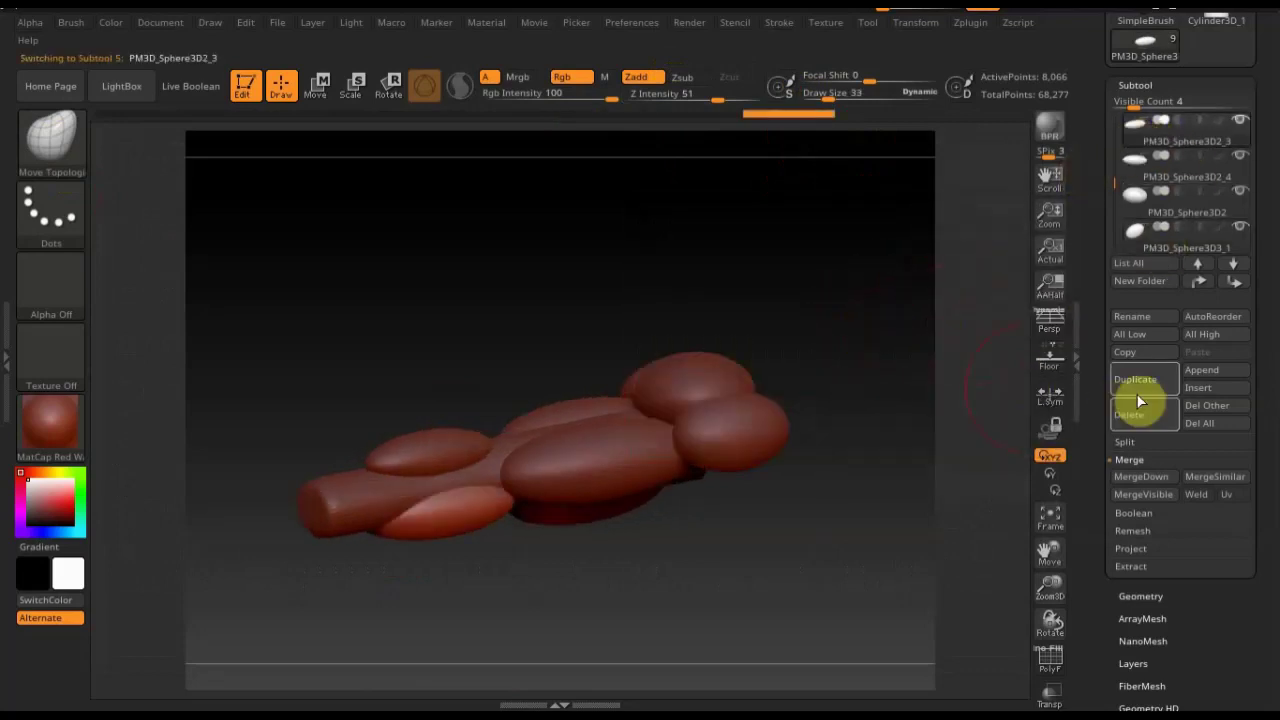
{"action": "left_click", "coordinate": [1198, 266]}
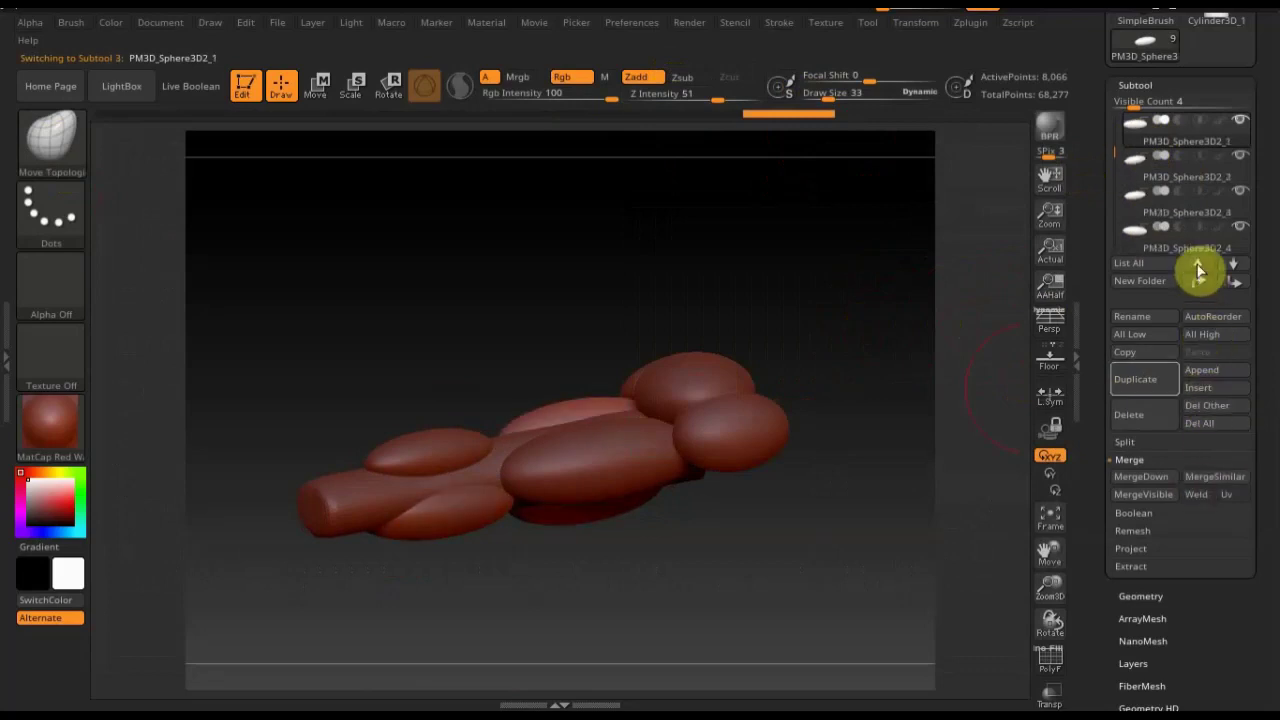
{"action": "left_click", "coordinate": [1198, 266]}
{"action": "left_click", "coordinate": [1198, 266]}
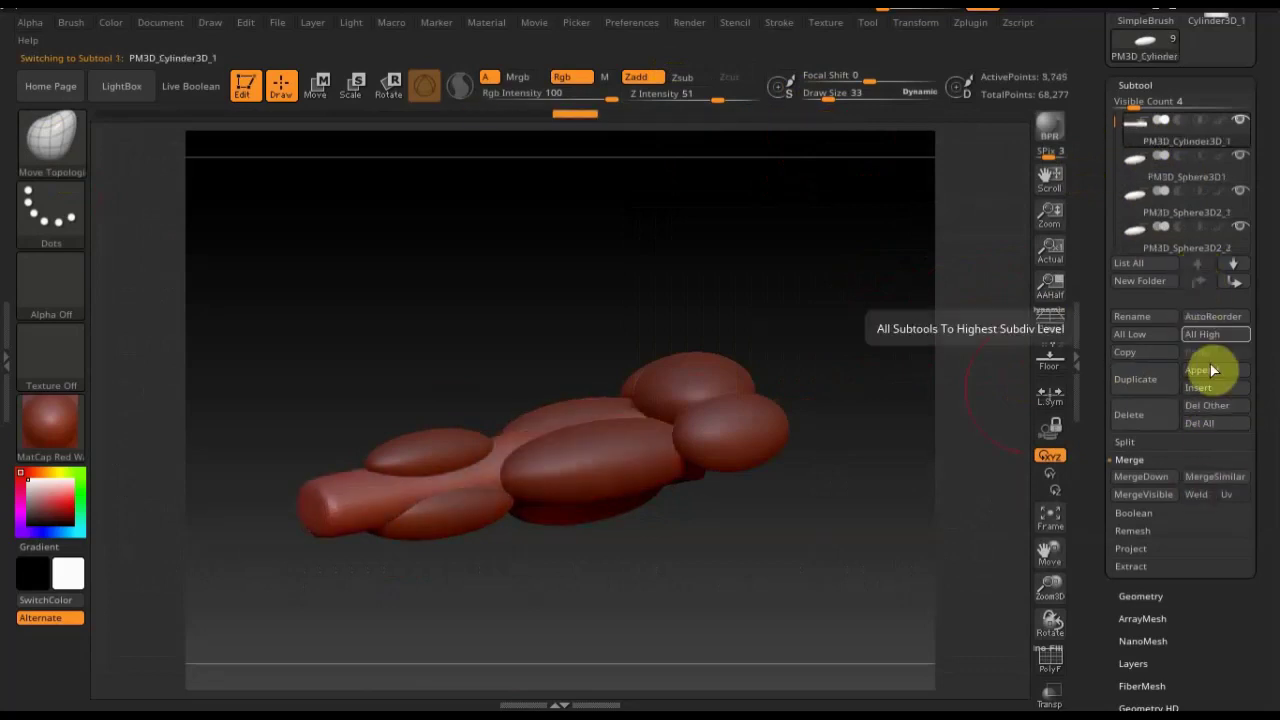
{"action": "left_click", "coordinate": [1139, 477]}
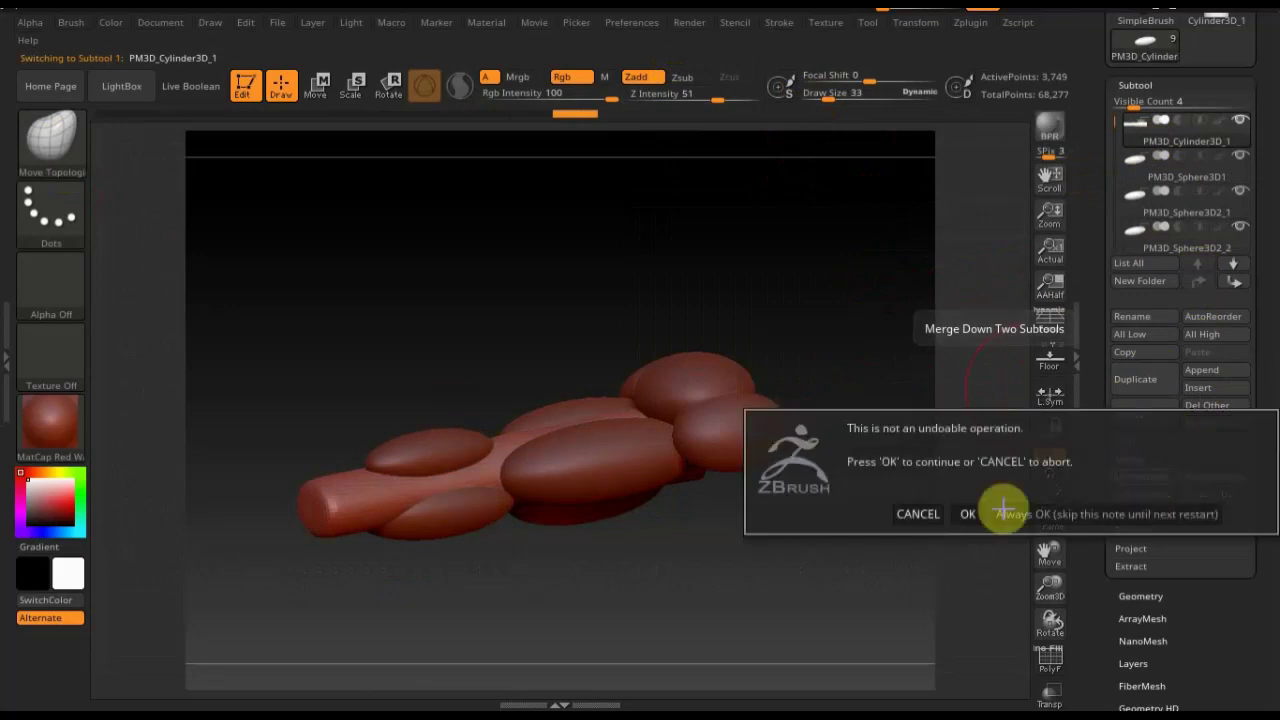
{"action": "left_click", "coordinate": [1000, 511]}
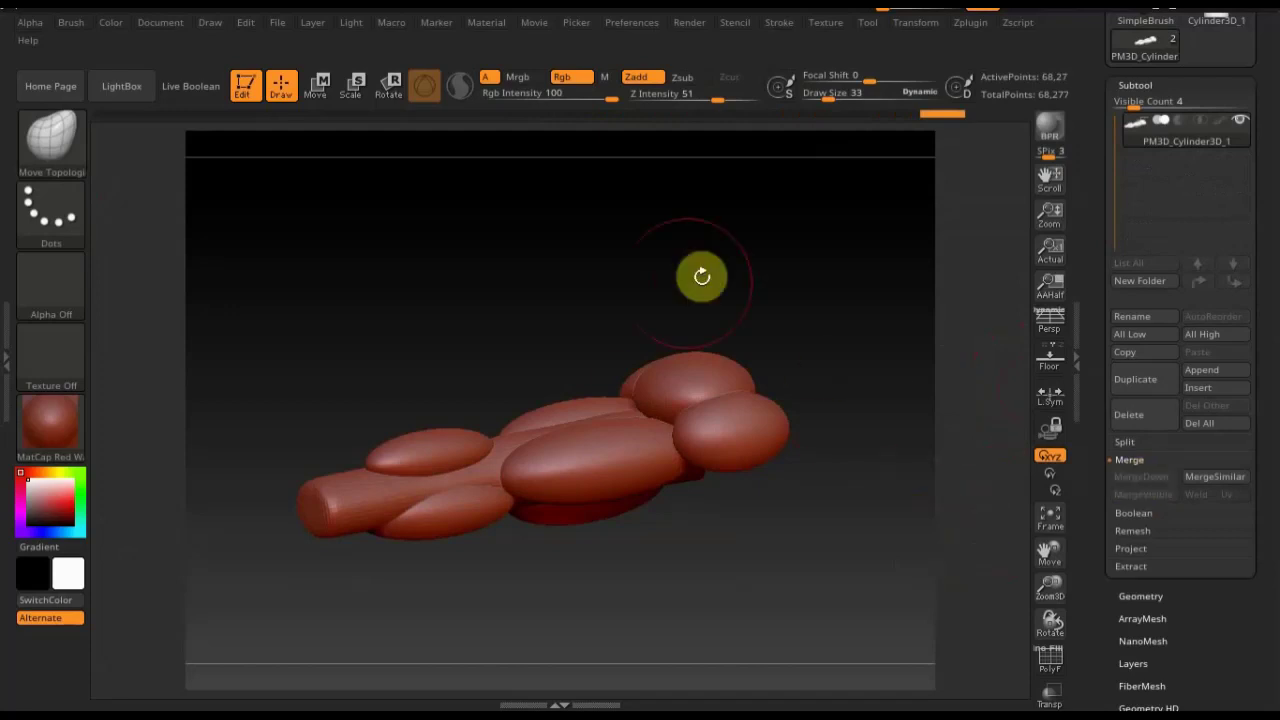
Turn on PolyF, then pull the pink tube and reshape the neighbouring orange lobe with Move Topological
{"action": "left_click", "coordinate": [1052, 662]}
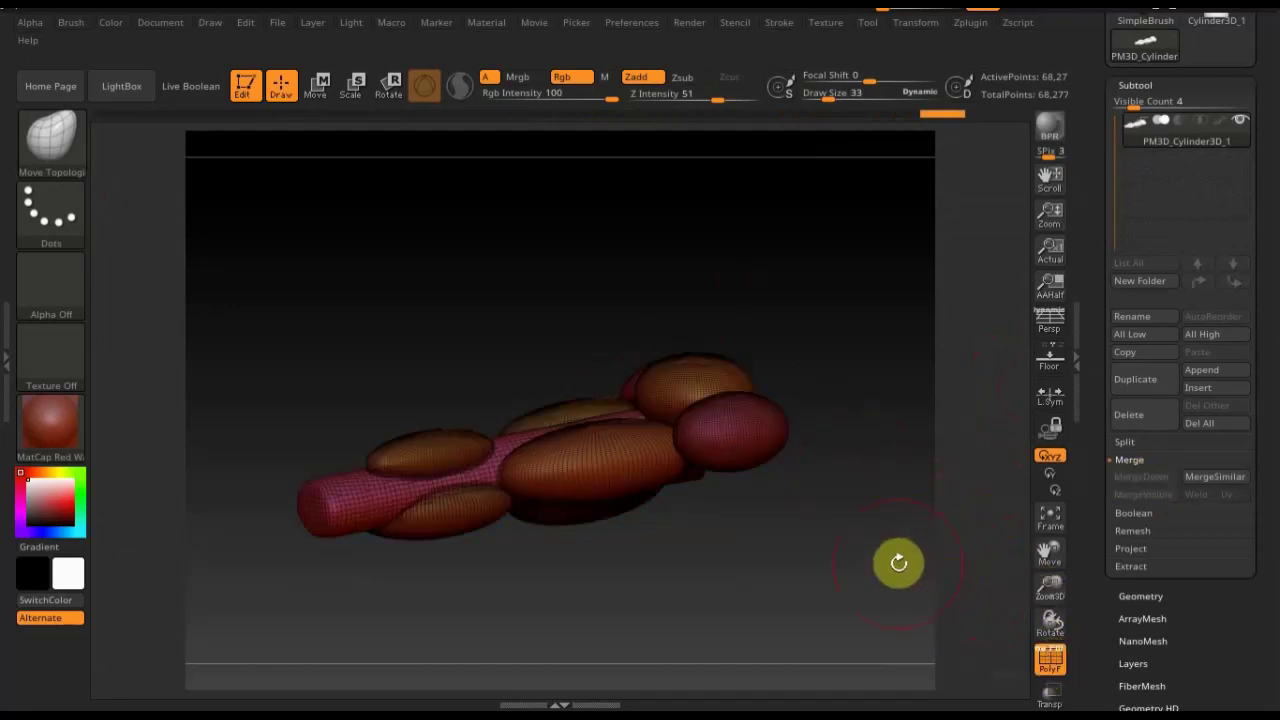
{"action": "left_click_drag", "start_coordinate": [826, 570], "coordinate": [567, 424]}
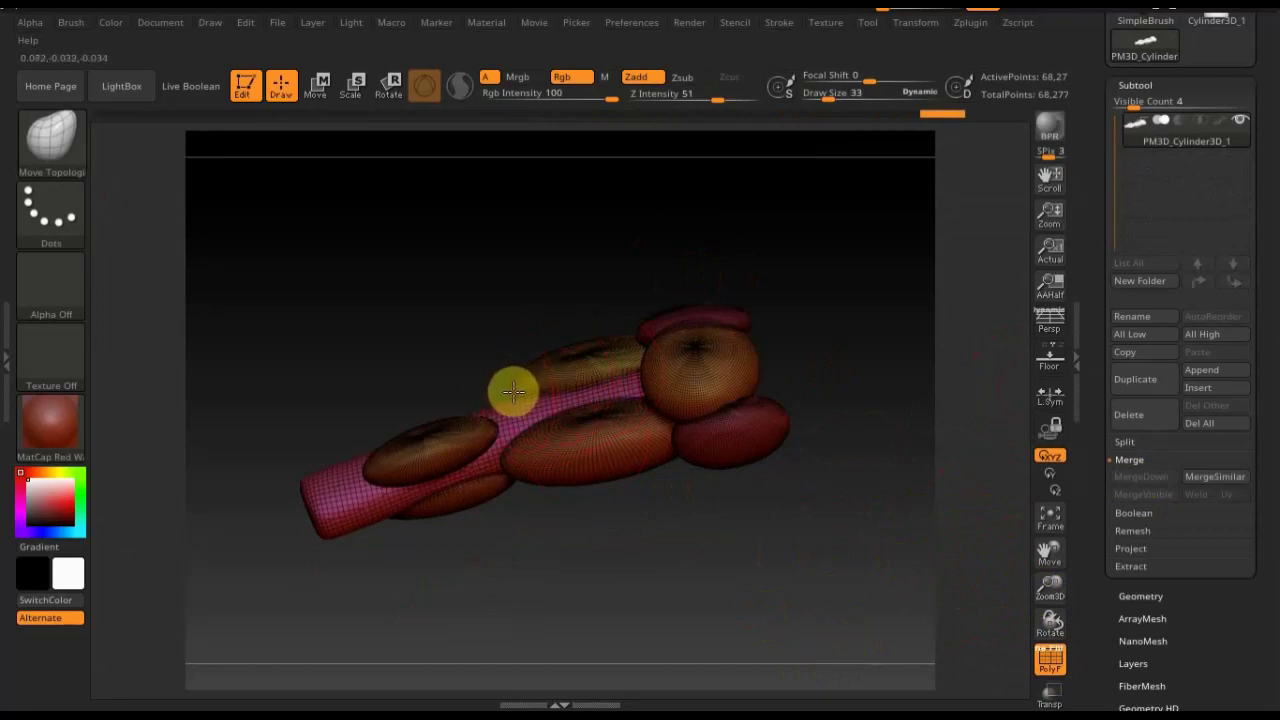
{"action": "mouse_move", "coordinate": [487, 424]}
{"action": "left_mouse_down"}
{"action": "mouse_move", "coordinate": [633, 383]}
{"action": "mouse_move", "coordinate": [622, 392]}
{"action": "mouse_move", "coordinate": [677, 349]}
{"action": "mouse_move", "coordinate": [651, 351]}
{"action": "mouse_move", "coordinate": [668, 414]}
{"action": "left_mouse_up"}
{"action": "mouse_move", "coordinate": [646, 540]}
{"action": "left_mouse_down"}
{"action": "mouse_move", "coordinate": [640, 460]}
{"action": "mouse_move", "coordinate": [500, 466]}
{"action": "mouse_move", "coordinate": [516, 460]}
{"action": "mouse_move", "coordinate": [503, 455]}
{"action": "mouse_move", "coordinate": [366, 493]}
{"action": "mouse_move", "coordinate": [414, 486]}
{"action": "mouse_move", "coordinate": [429, 466]}
{"action": "mouse_move", "coordinate": [425, 499]}
{"action": "mouse_move", "coordinate": [551, 560]}
{"action": "mouse_move", "coordinate": [646, 674]}
{"action": "mouse_move", "coordinate": [603, 629]}
{"action": "mouse_move", "coordinate": [483, 571]}
{"action": "left_mouse_up"}
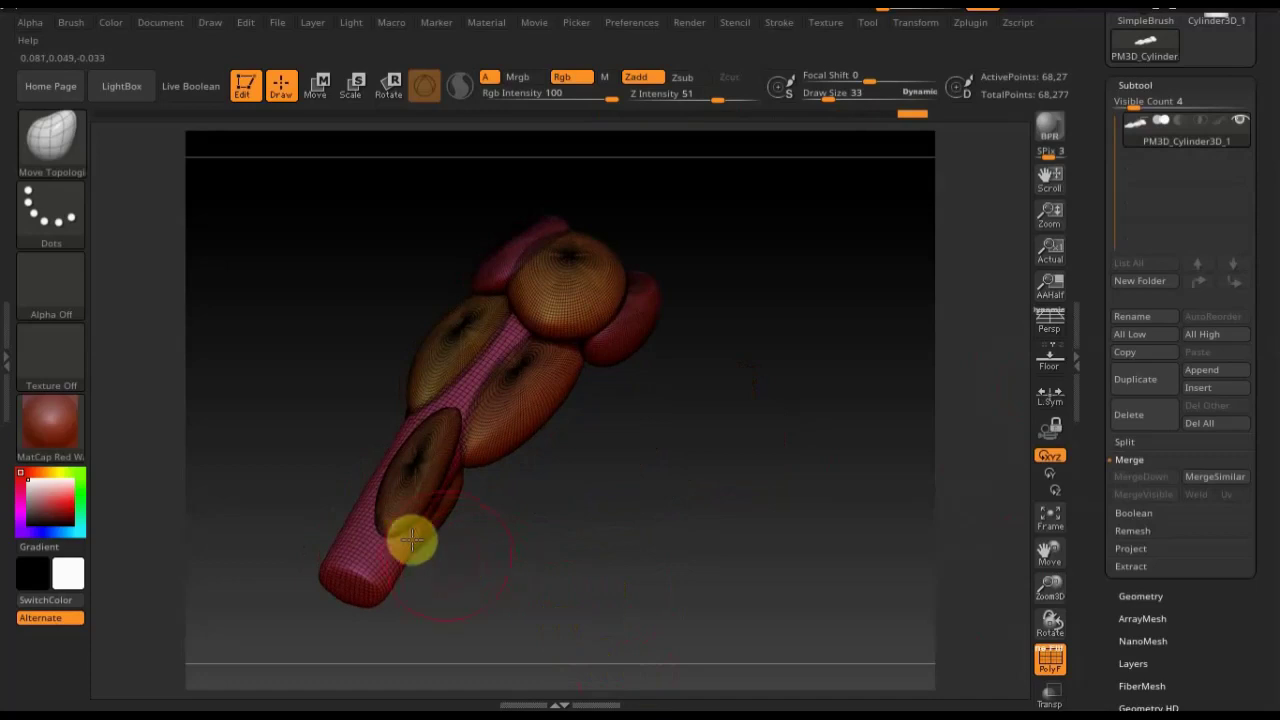
{"action": "mouse_move", "coordinate": [376, 490]}
{"action": "left_mouse_down"}
{"action": "mouse_move", "coordinate": [343, 523]}
{"action": "mouse_move", "coordinate": [377, 491]}
{"action": "mouse_move", "coordinate": [395, 508]}
{"action": "mouse_move", "coordinate": [386, 477]}
{"action": "mouse_move", "coordinate": [409, 466]}
{"action": "mouse_move", "coordinate": [347, 537]}
{"action": "mouse_move", "coordinate": [337, 560]}
{"action": "mouse_move", "coordinate": [351, 566]}
{"action": "left_mouse_up"}
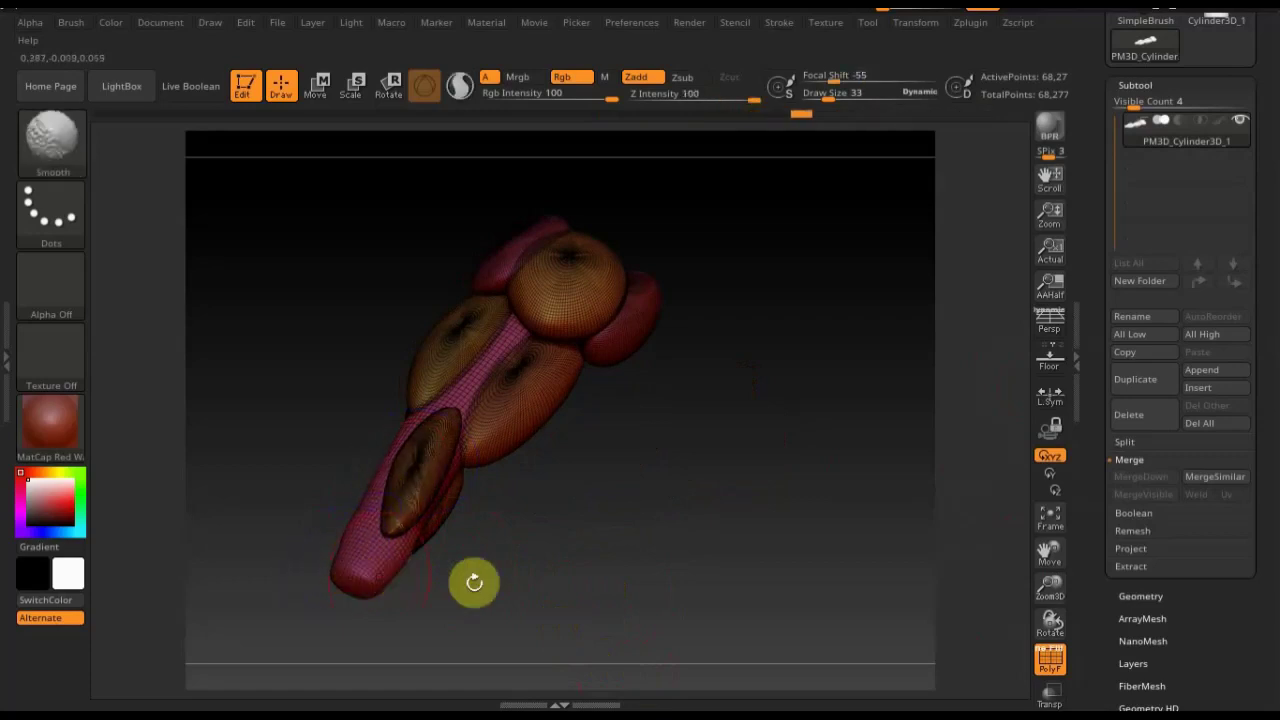
{"action": "mouse_move", "coordinate": [471, 583]}
{"action": "left_mouse_down"}
{"action": "mouse_move", "coordinate": [380, 589]}
{"action": "mouse_move", "coordinate": [614, 582]}
{"action": "mouse_move", "coordinate": [651, 560]}
{"action": "mouse_move", "coordinate": [677, 480]}
{"action": "mouse_move", "coordinate": [654, 457]}
{"action": "mouse_move", "coordinate": [543, 471]}
{"action": "left_mouse_up"}
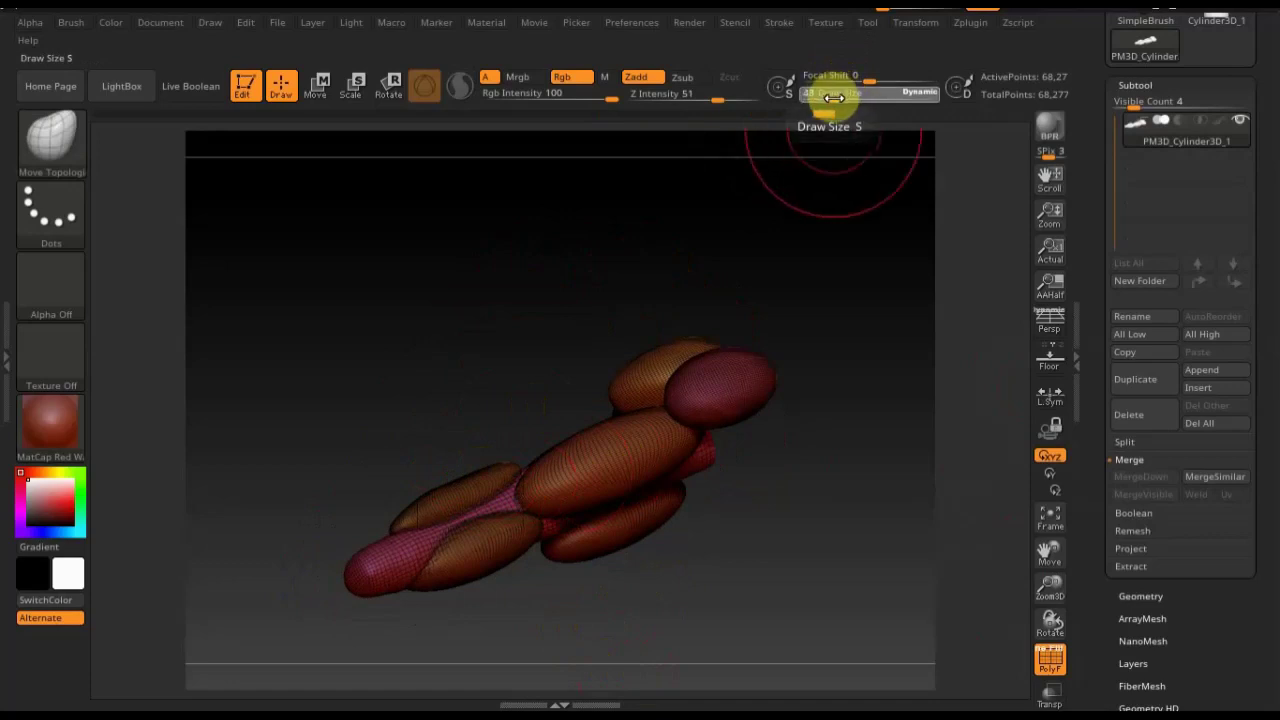
Set Draw Size to 54 and push the central disc and lower ellipsoid into shape
{"action": "left_click_drag", "start_coordinate": [829, 100], "coordinate": [836, 98]}
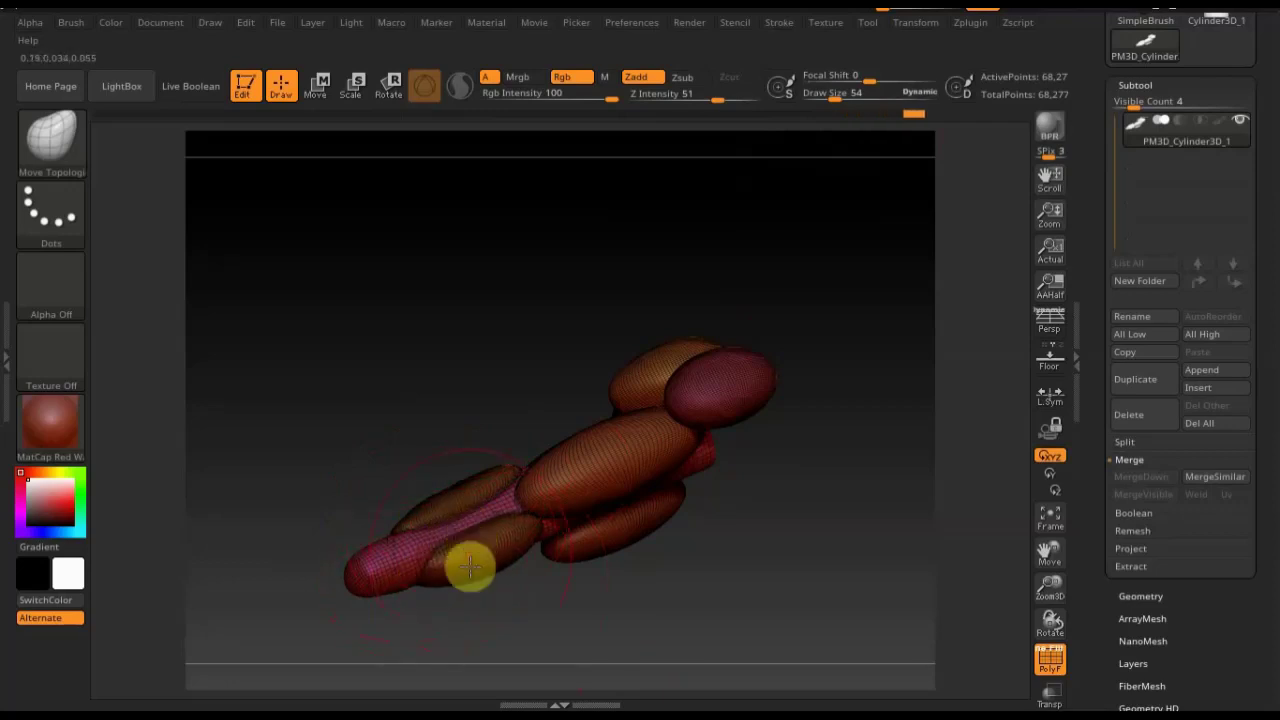
{"action": "left_click_drag", "start_coordinate": [729, 497], "coordinate": [760, 537]}
{"action": "mouse_move", "coordinate": [775, 445]}
{"action": "left_mouse_down"}
{"action": "mouse_move", "coordinate": [789, 414]}
{"action": "mouse_move", "coordinate": [877, 471]}
{"action": "left_mouse_up"}
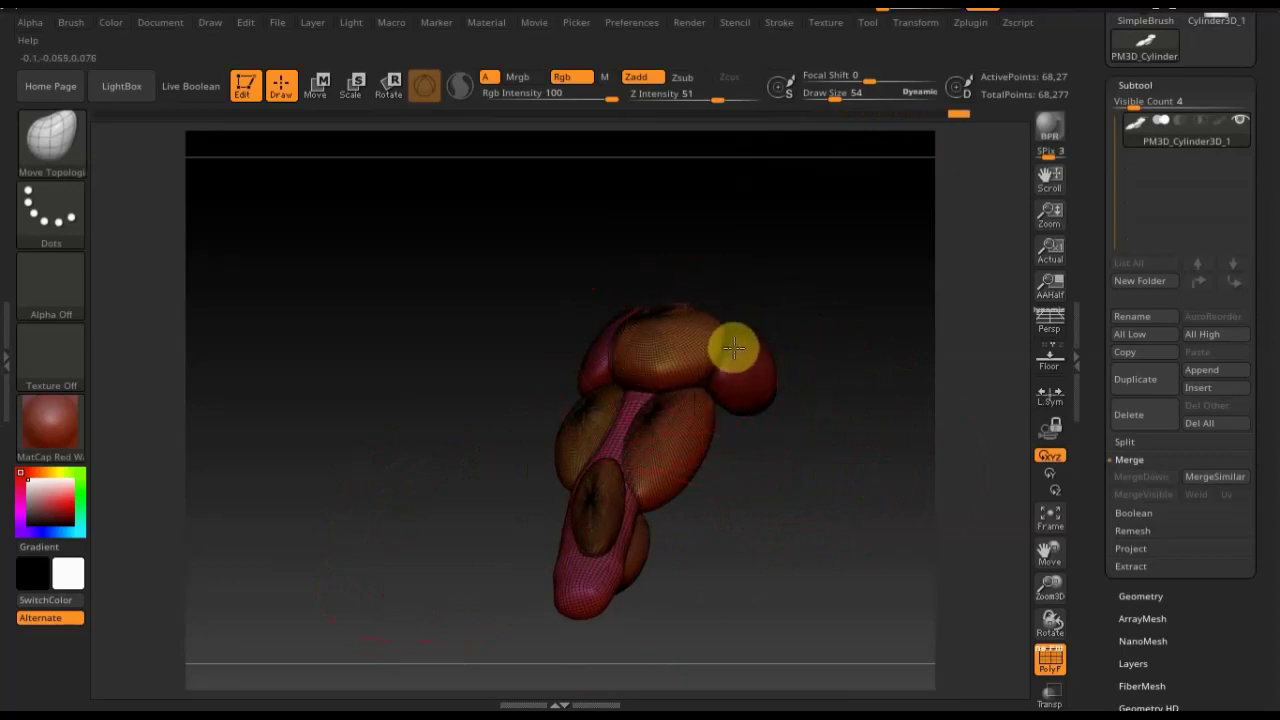
{"action": "left_click_drag", "start_coordinate": [811, 500], "coordinate": [737, 354]}
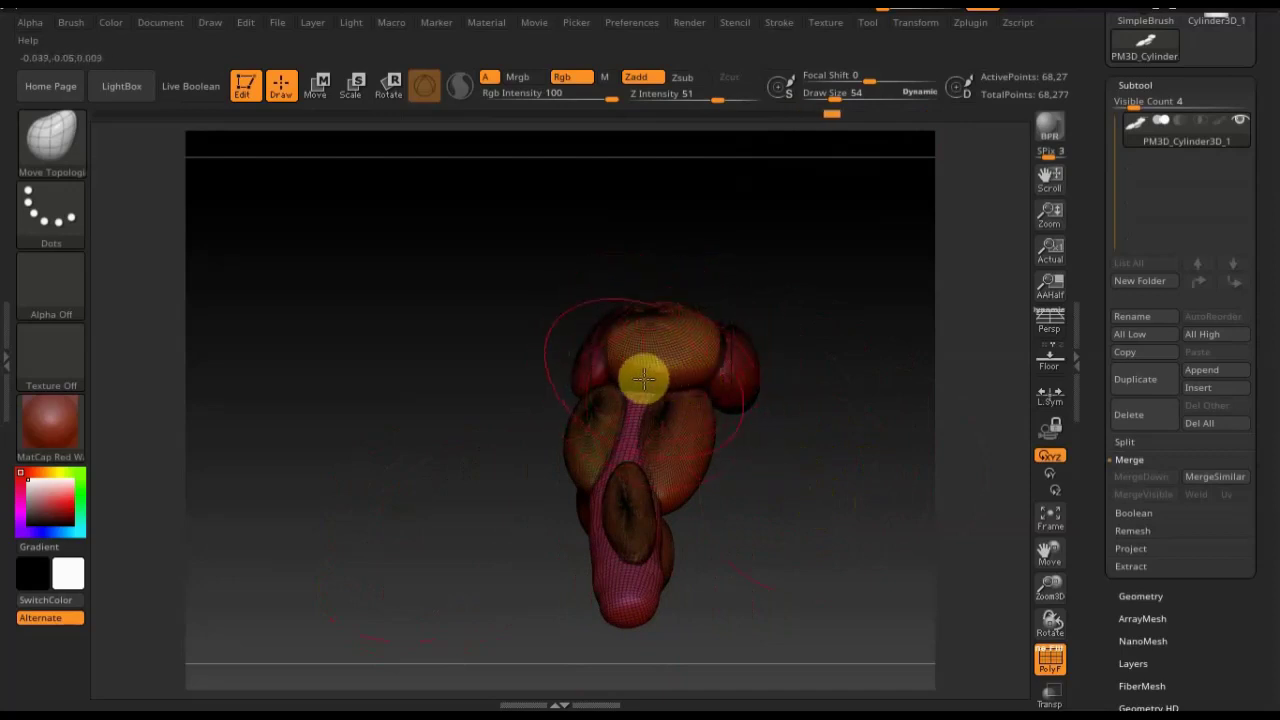
{"action": "left_click_drag", "start_coordinate": [811, 480], "coordinate": [794, 626]}
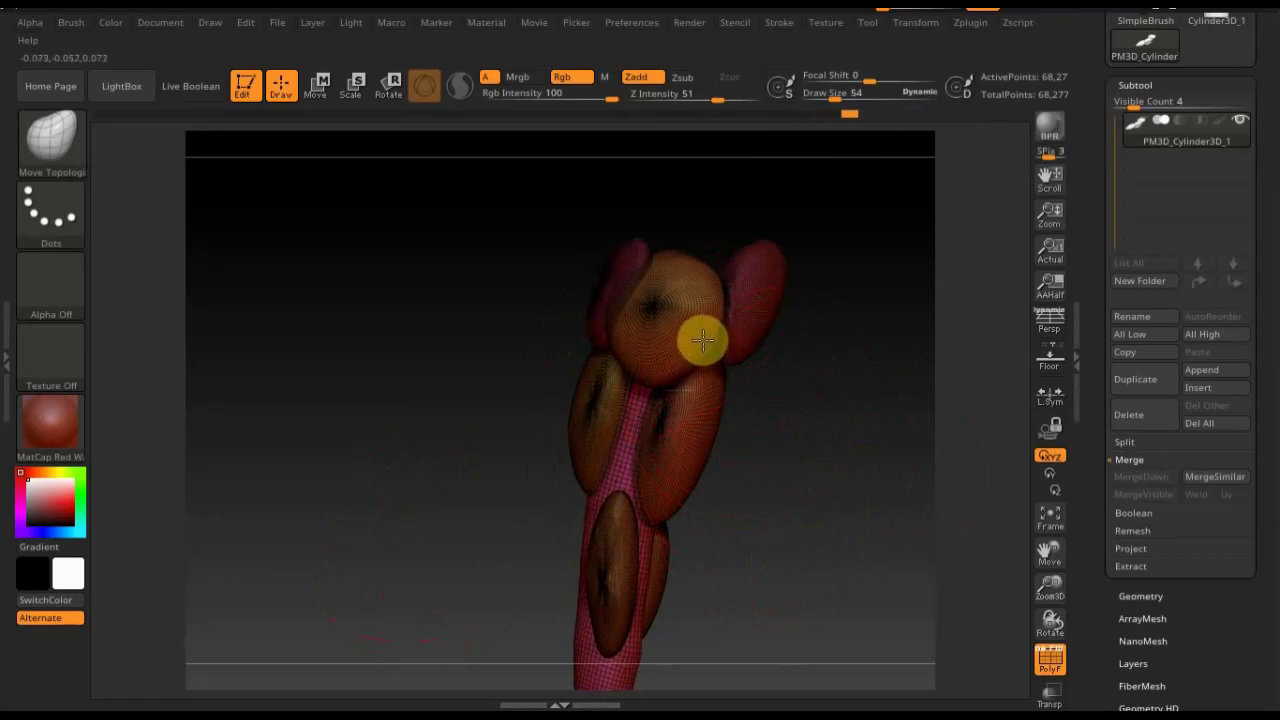
{"action": "left_click_drag", "start_coordinate": [777, 400], "coordinate": [766, 294]}
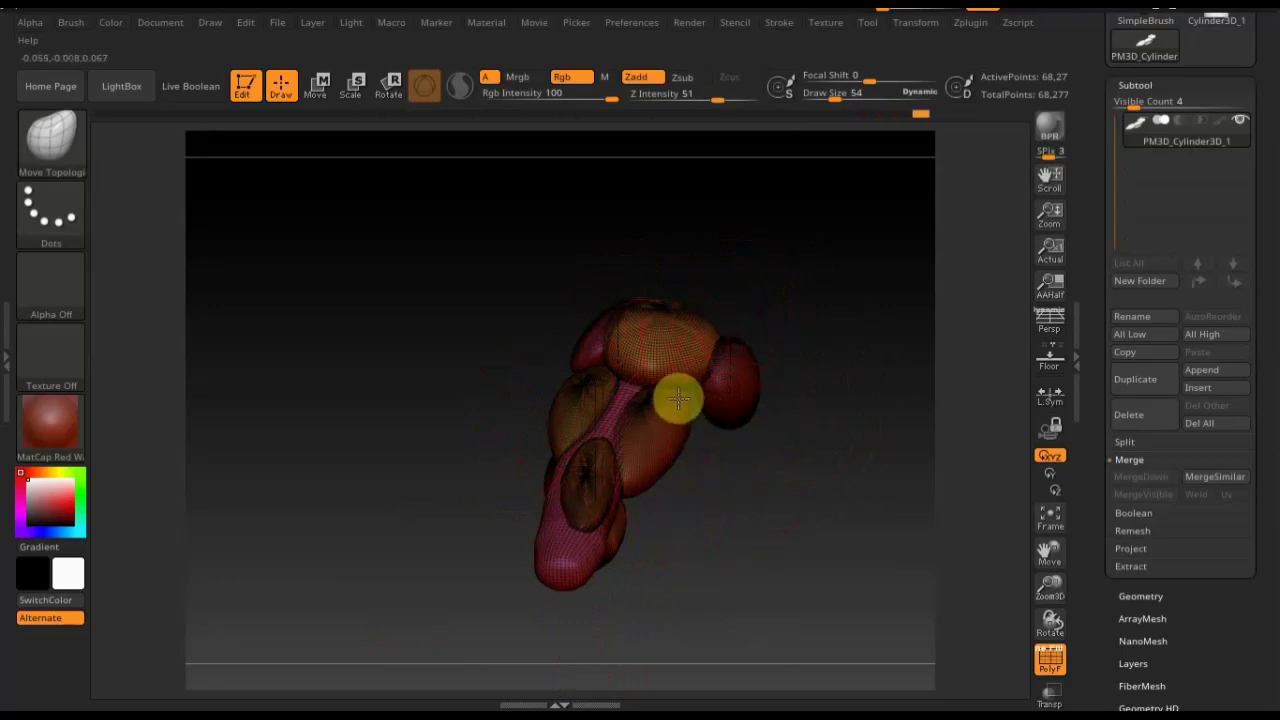
{"action": "right_click_drag", "start_coordinate": [677, 428], "coordinate": [651, 394]}
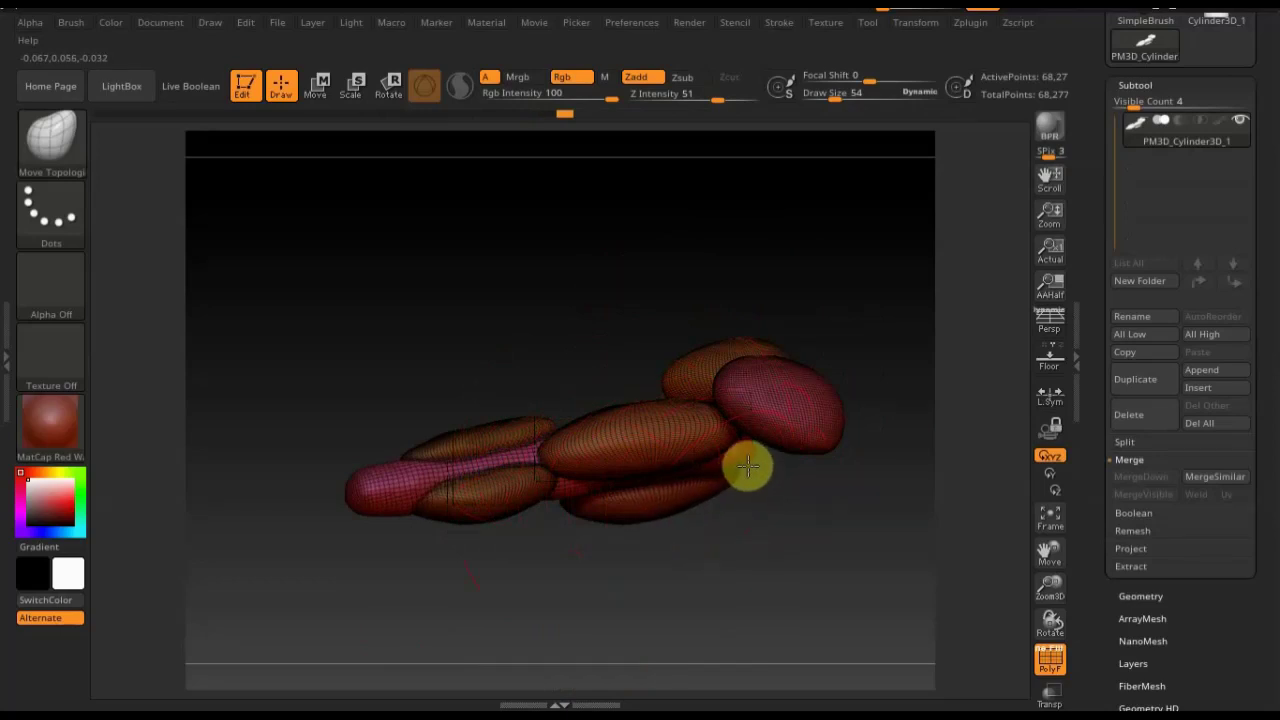
{"action": "mouse_move", "coordinate": [760, 500]}
{"action": "left_mouse_down"}
{"action": "mouse_move", "coordinate": [628, 533]}
{"action": "mouse_move", "coordinate": [694, 514]}
{"action": "mouse_move", "coordinate": [910, 505]}
{"action": "mouse_move", "coordinate": [623, 503]}
{"action": "mouse_move", "coordinate": [543, 488]}
{"action": "left_mouse_up"}
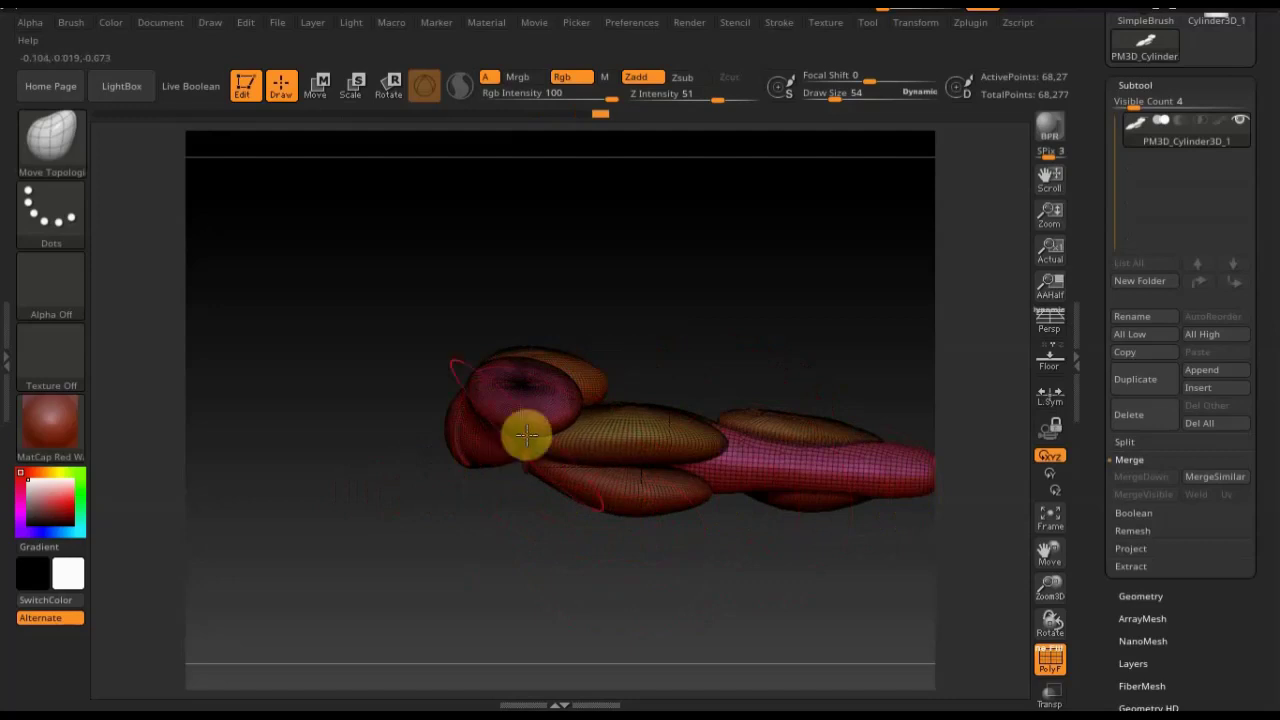
{"action": "left_click_drag", "start_coordinate": [574, 546], "coordinate": [614, 540]}
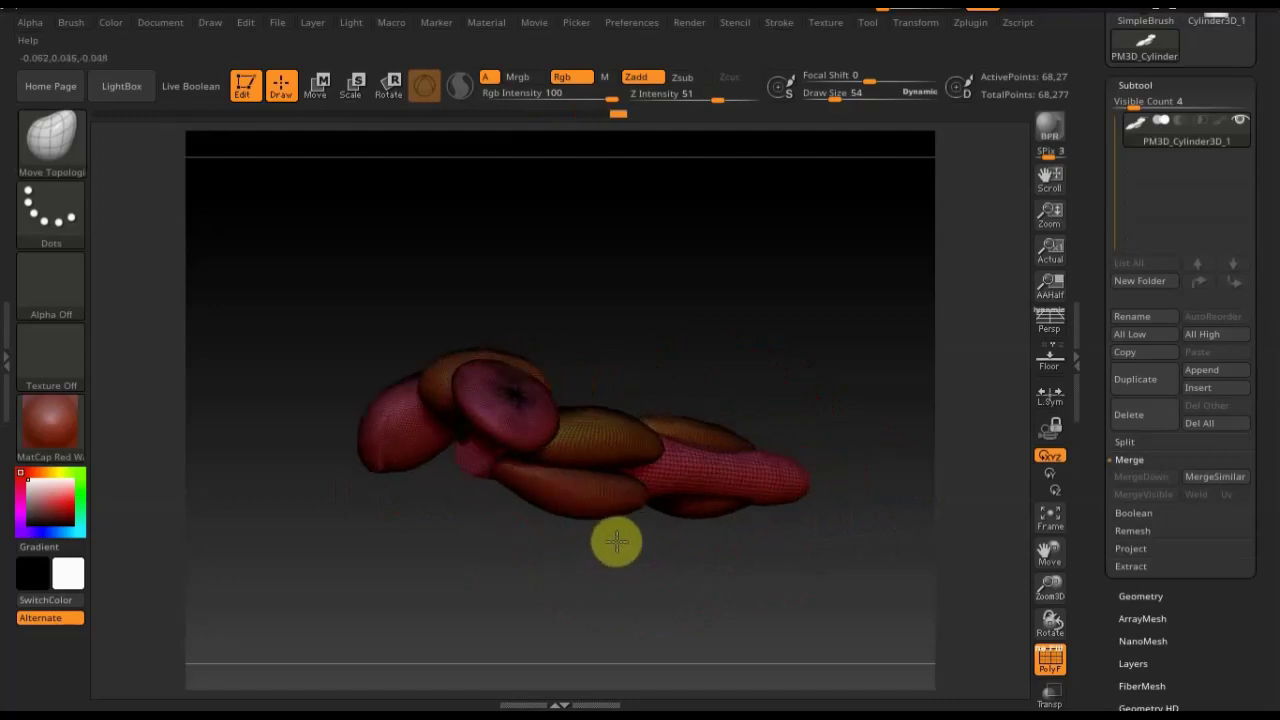
{"action": "mouse_move", "coordinate": [515, 465]}
{"action": "left_mouse_down"}
{"action": "mouse_move", "coordinate": [486, 434]}
{"action": "mouse_move", "coordinate": [466, 463]}
{"action": "mouse_move", "coordinate": [500, 466]}
{"action": "mouse_move", "coordinate": [444, 527]}
{"action": "left_mouse_up"}
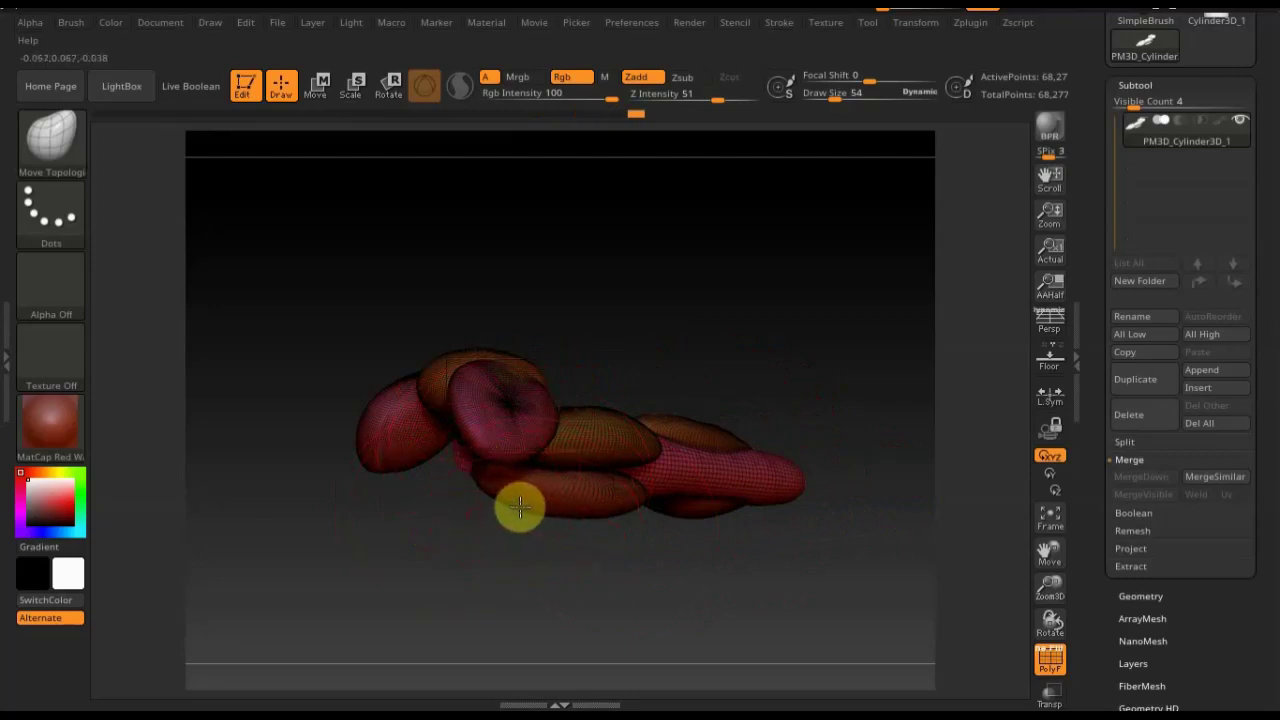
Pull the pink cylinder up between the lobes and deform the left lobe
{"action": "left_click_drag", "start_coordinate": [605, 557], "coordinate": [591, 457]}
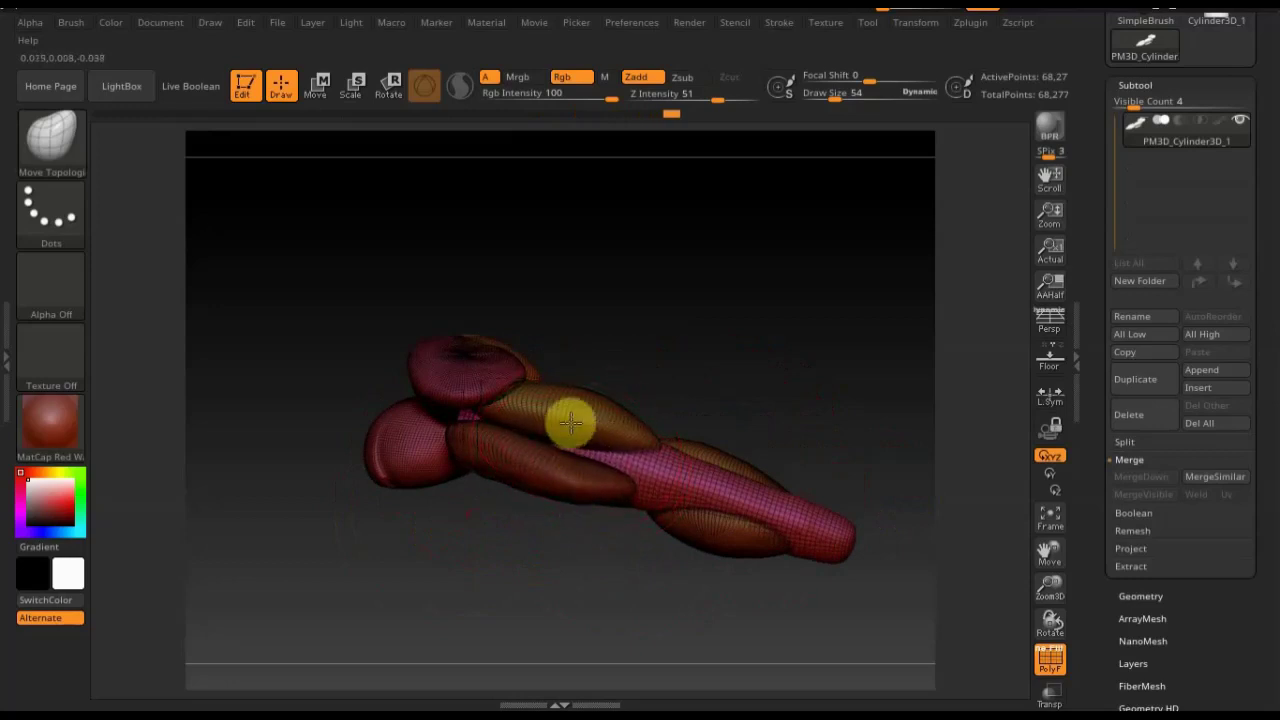
{"action": "mouse_move", "coordinate": [575, 435]}
{"action": "left_mouse_down"}
{"action": "mouse_move", "coordinate": [589, 397]}
{"action": "mouse_move", "coordinate": [522, 433]}
{"action": "mouse_move", "coordinate": [511, 413]}
{"action": "mouse_move", "coordinate": [624, 485]}
{"action": "left_mouse_up"}
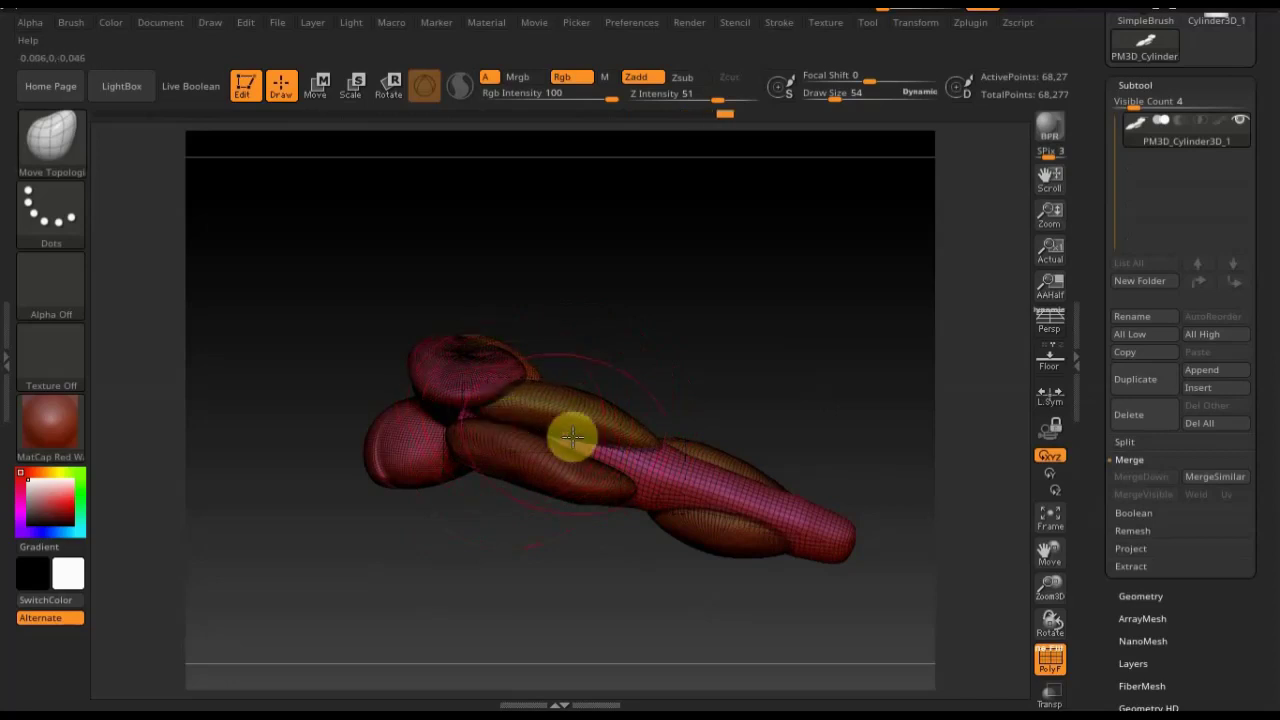
{"action": "left_click_drag", "start_coordinate": [782, 295], "coordinate": [714, 380]}
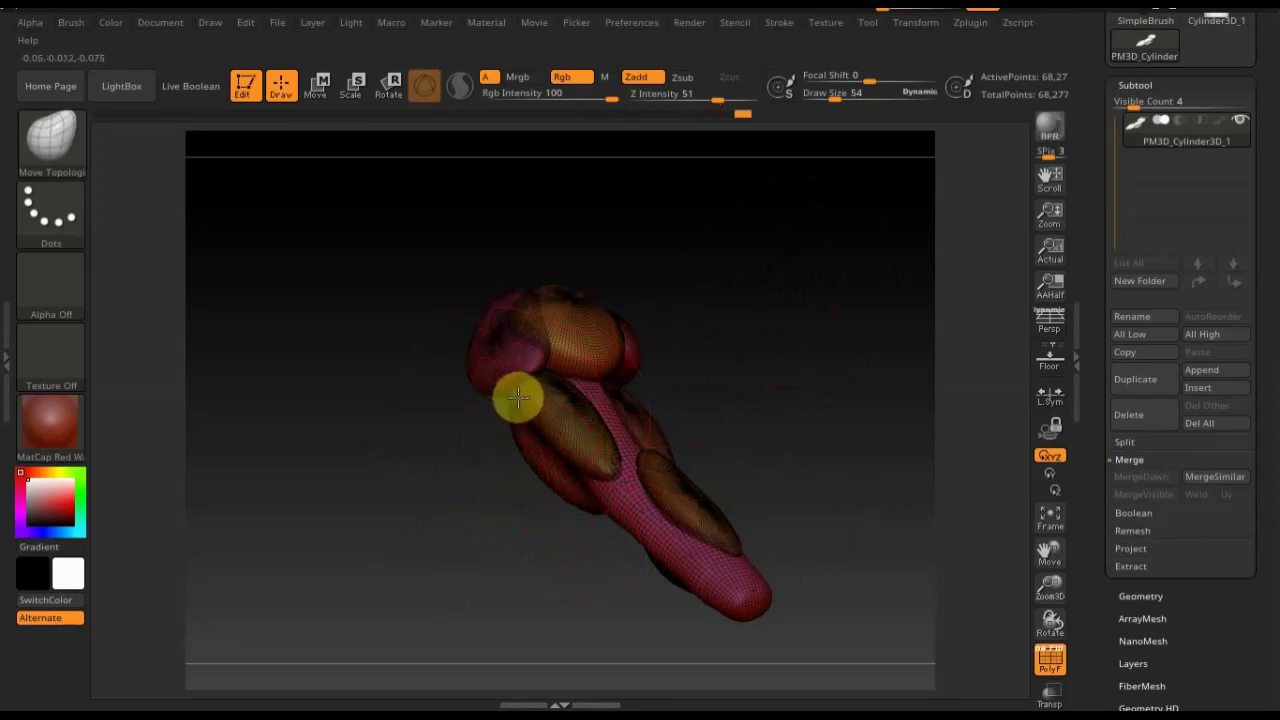
{"action": "mouse_move", "coordinate": [517, 398]}
{"action": "left_mouse_down"}
{"action": "mouse_move", "coordinate": [586, 408]}
{"action": "mouse_move", "coordinate": [547, 440]}
{"action": "mouse_move", "coordinate": [771, 357]}
{"action": "mouse_move", "coordinate": [731, 400]}
{"action": "mouse_move", "coordinate": [668, 428]}
{"action": "mouse_move", "coordinate": [662, 490]}
{"action": "mouse_move", "coordinate": [669, 463]}
{"action": "mouse_move", "coordinate": [657, 462]}
{"action": "mouse_move", "coordinate": [760, 466]}
{"action": "mouse_move", "coordinate": [722, 465]}
{"action": "left_mouse_up"}
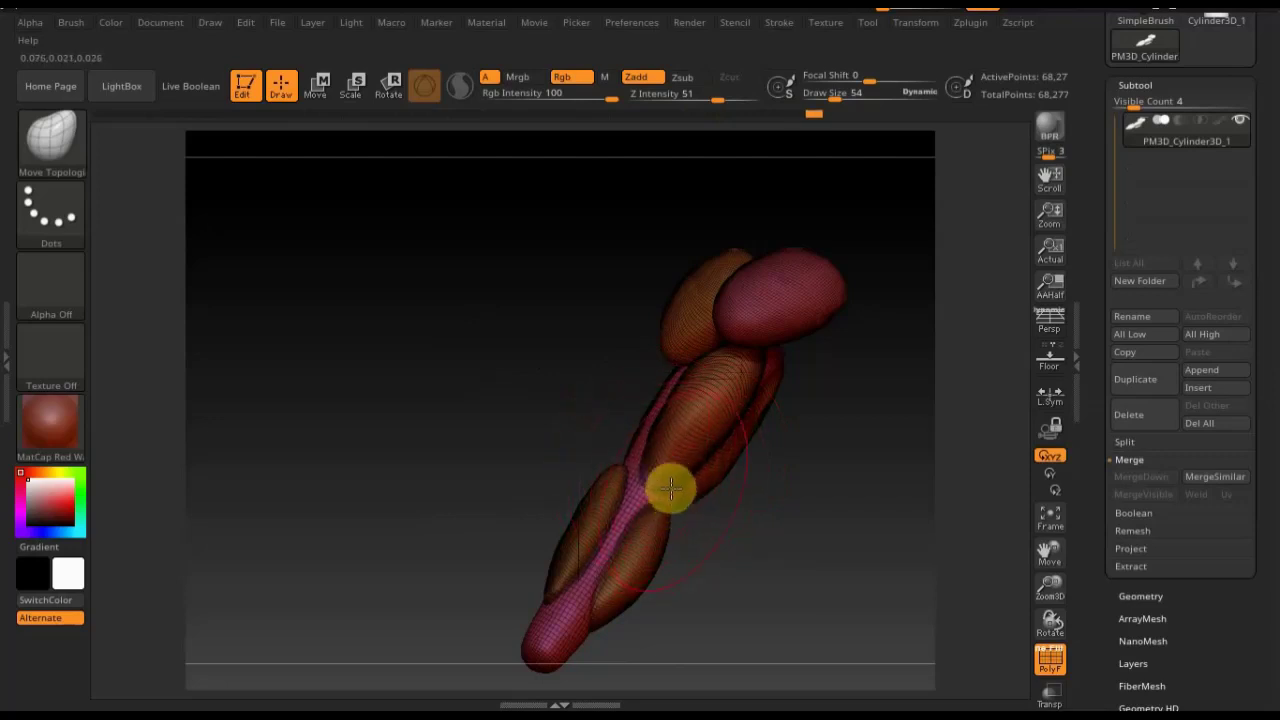
{"action": "left_click_drag", "start_coordinate": [772, 486], "coordinate": [846, 520]}
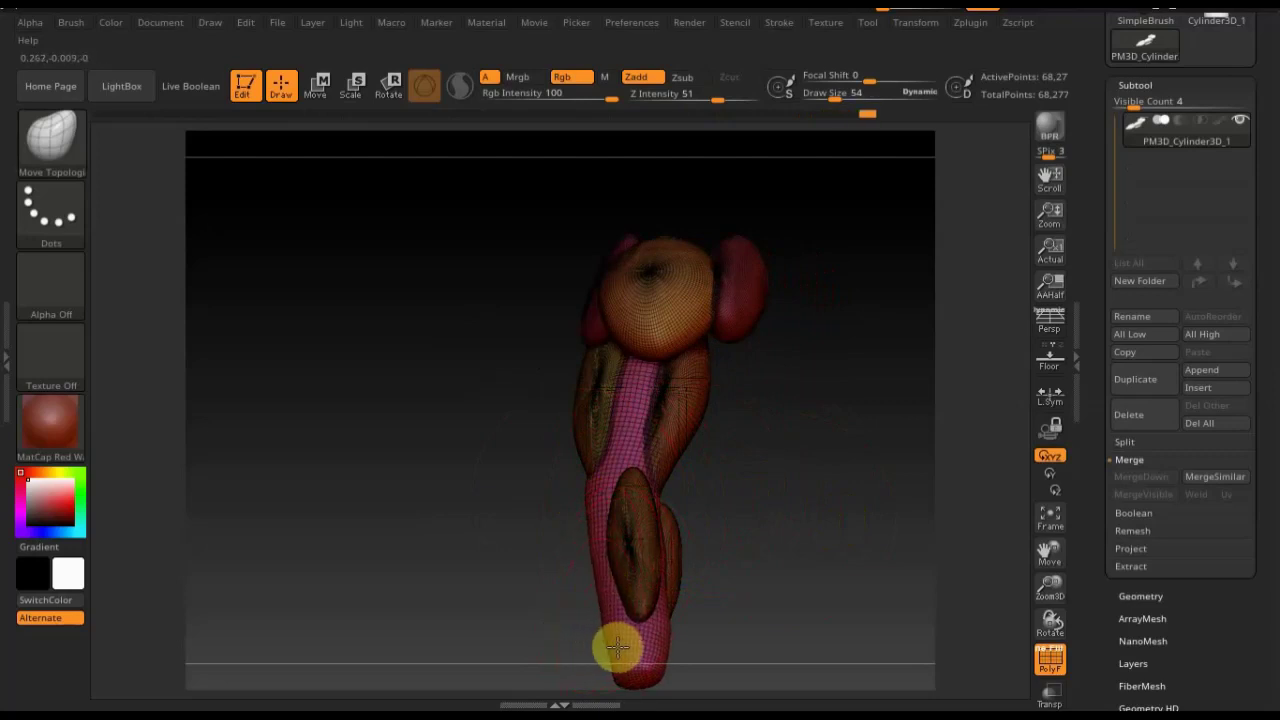
{"action": "mouse_move", "coordinate": [720, 591]}
{"action": "left_mouse_down"}
{"action": "mouse_move", "coordinate": [622, 572]}
{"action": "mouse_move", "coordinate": [729, 626]}
{"action": "mouse_move", "coordinate": [766, 463]}
{"action": "left_mouse_up"}
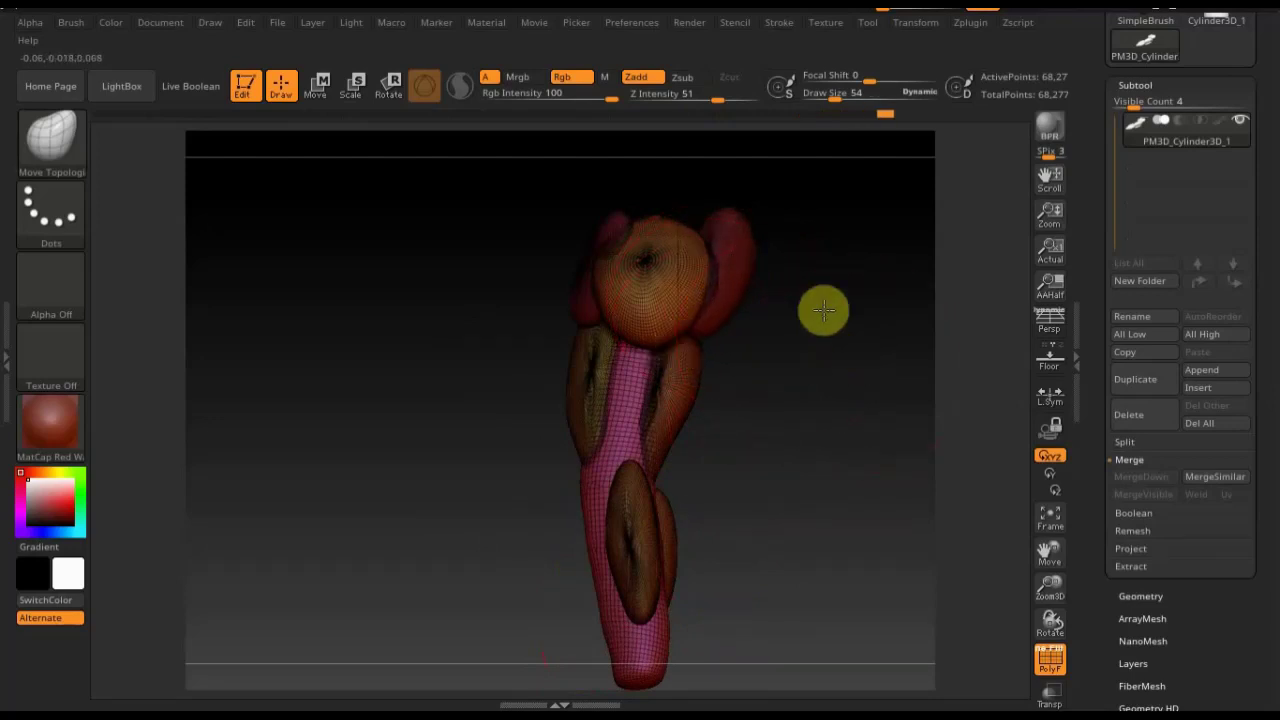
{"action": "left_click_drag", "start_coordinate": [823, 309], "coordinate": [786, 271]}
{"action": "left_click_drag", "start_coordinate": [826, 443], "coordinate": [880, 537]}
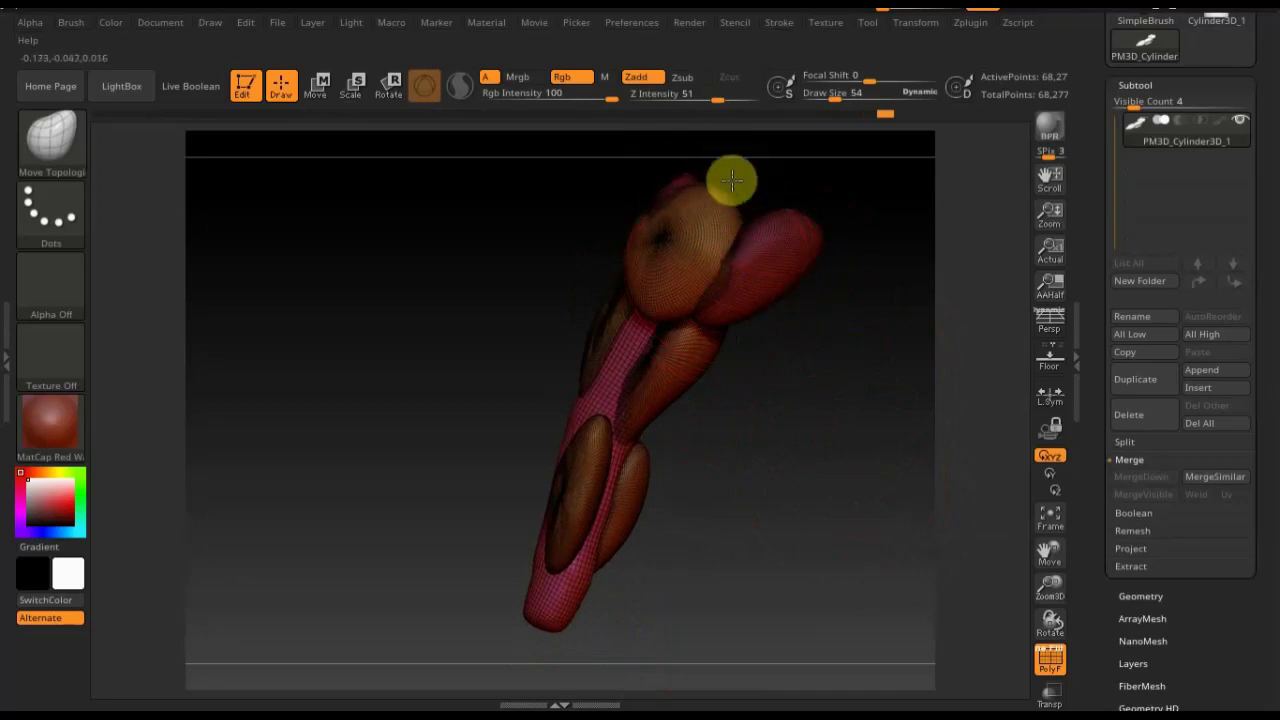
{"action": "left_click_drag", "start_coordinate": [819, 481], "coordinate": [860, 334]}
{"action": "mouse_move", "coordinate": [826, 451]}
{"action": "left_mouse_down"}
{"action": "mouse_move", "coordinate": [826, 471]}
{"action": "mouse_move", "coordinate": [771, 500]}
{"action": "mouse_move", "coordinate": [781, 478]}
{"action": "left_mouse_up"}
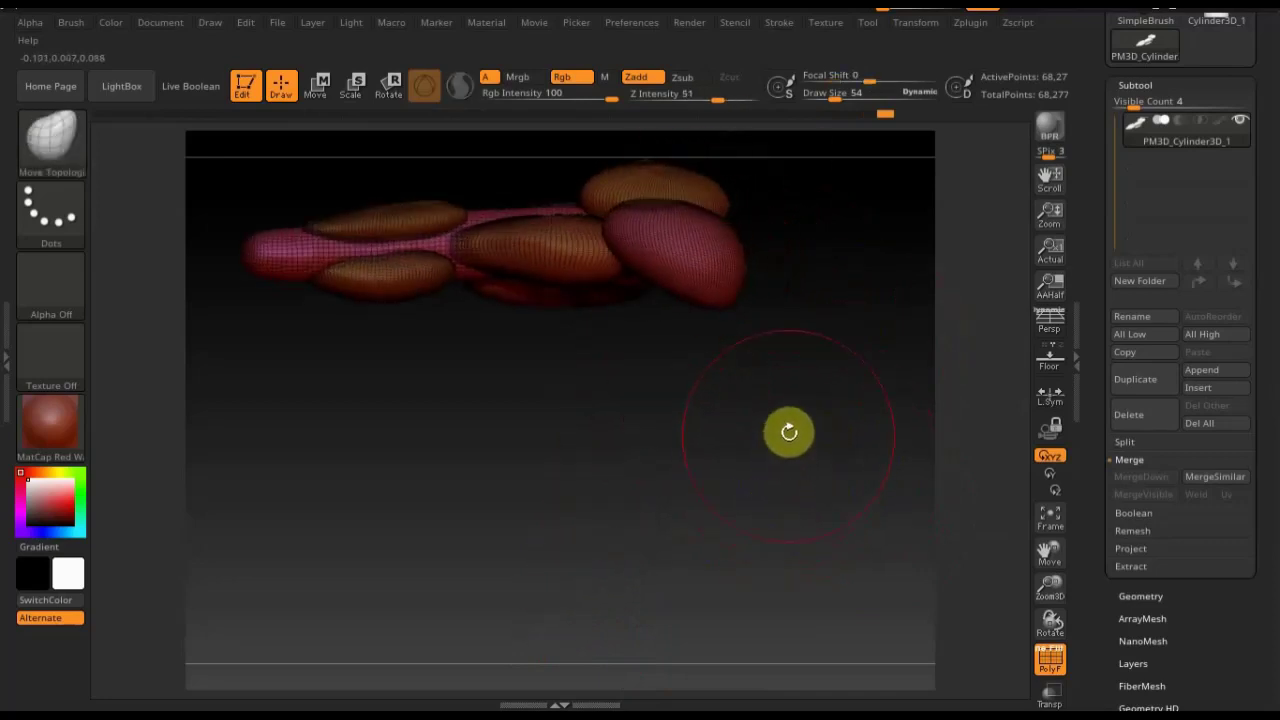
{"action": "mouse_move", "coordinate": [789, 431]}
{"action": "left_mouse_down"}
{"action": "mouse_move", "coordinate": [803, 517]}
{"action": "mouse_move", "coordinate": [846, 591]}
{"action": "left_mouse_up"}
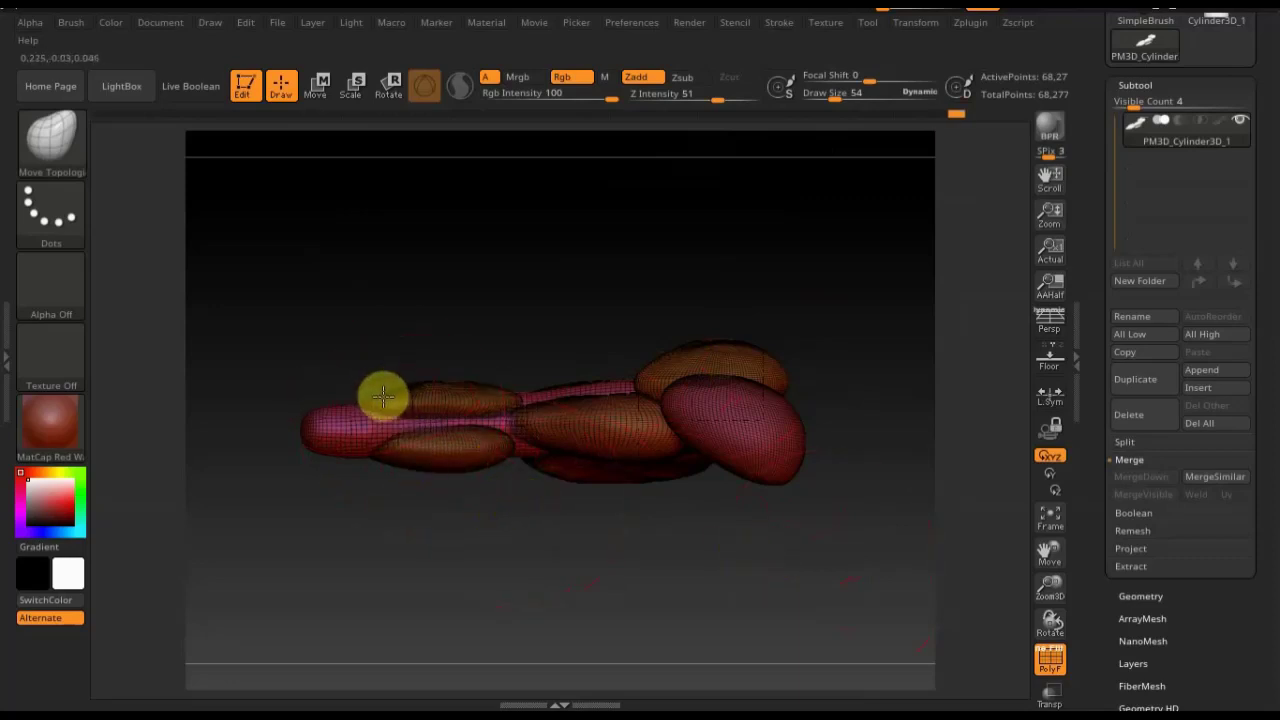
{"action": "mouse_move", "coordinate": [437, 351]}
{"action": "right_mouse_down"}
{"action": "mouse_move", "coordinate": [526, 360]}
{"action": "mouse_move", "coordinate": [363, 392]}
{"action": "right_mouse_up"}
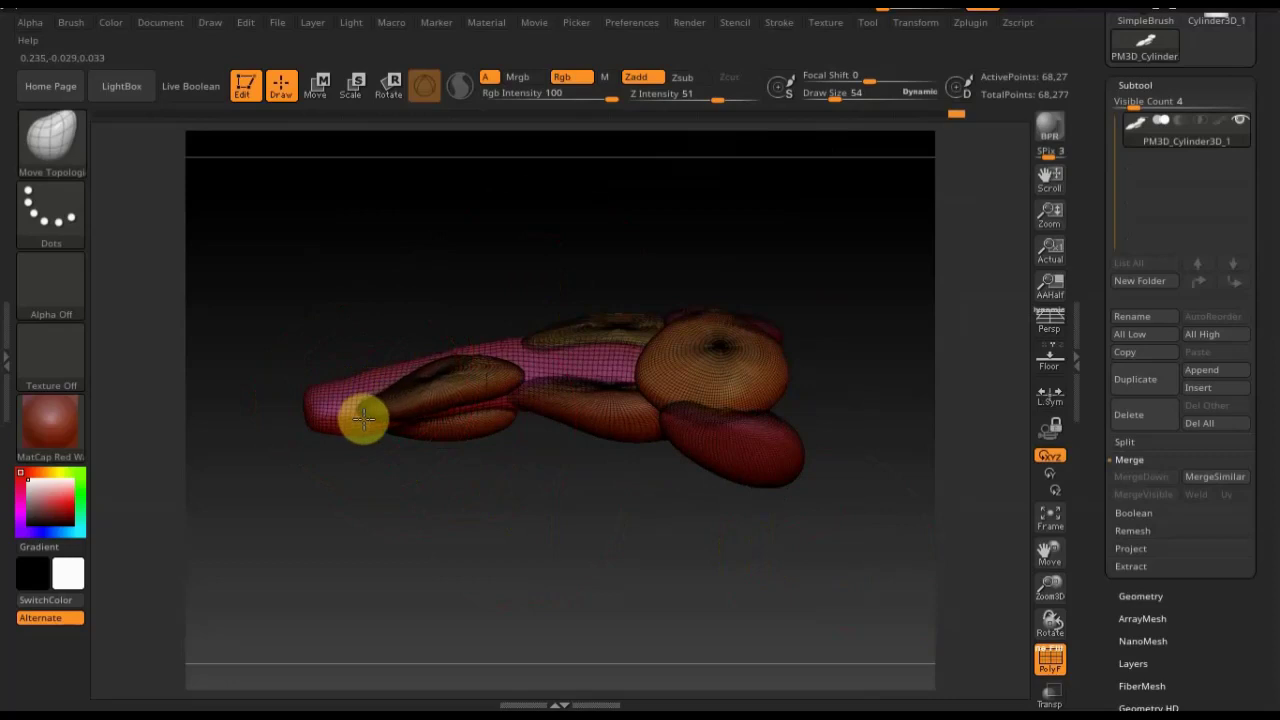
{"action": "mouse_move", "coordinate": [451, 471]}
{"action": "right_mouse_down"}
{"action": "mouse_move", "coordinate": [463, 426]}
{"action": "mouse_move", "coordinate": [563, 394]}
{"action": "mouse_move", "coordinate": [527, 423]}
{"action": "mouse_move", "coordinate": [460, 329]}
{"action": "mouse_move", "coordinate": [617, 314]}
{"action": "mouse_move", "coordinate": [612, 305]}
{"action": "right_mouse_up"}
Turn the polygon wireframe on and run a first DynaMesh from Geometry
{"action": "key", "text": "shift"}
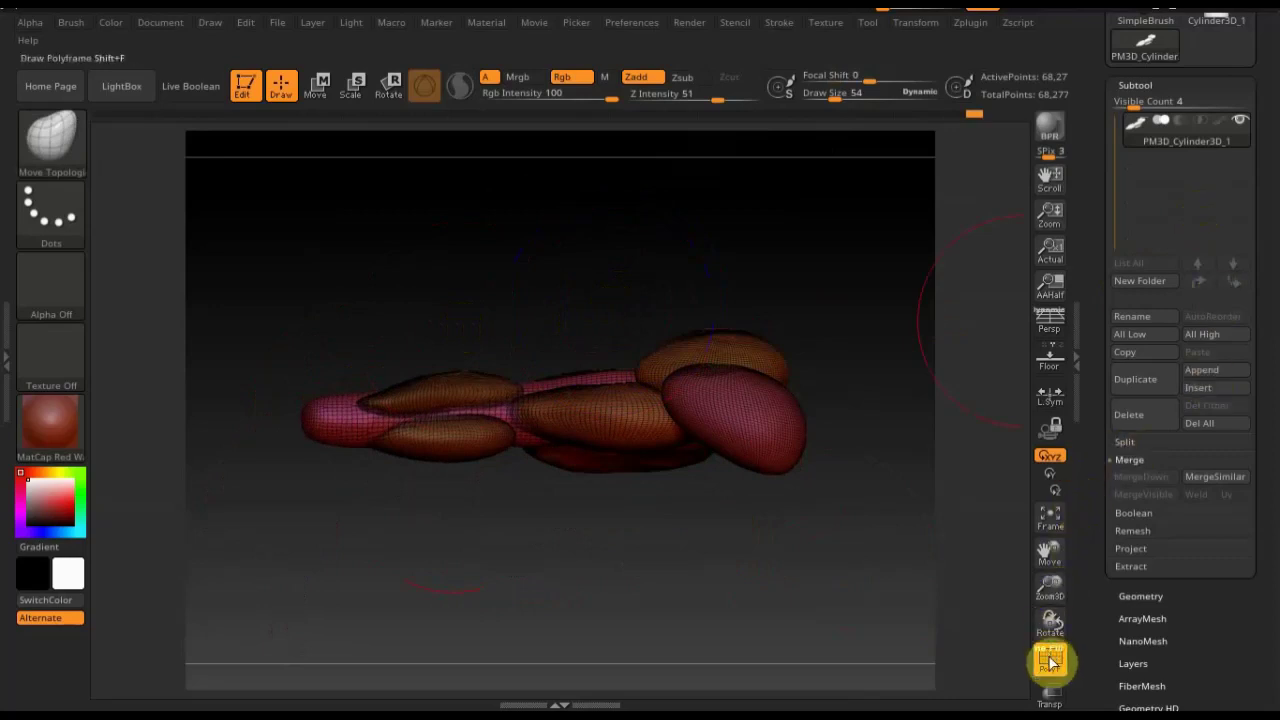
{"action": "left_click", "coordinate": [1050, 662]}
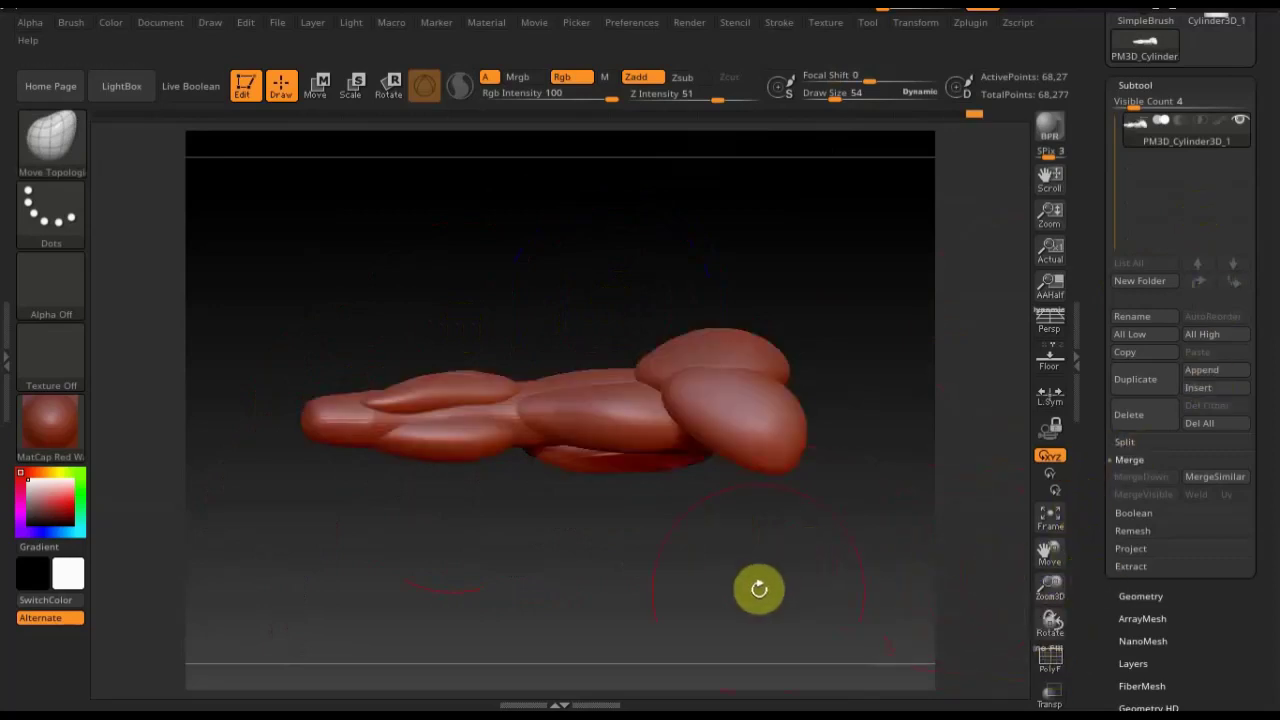
{"action": "key", "text": "ctrl"}
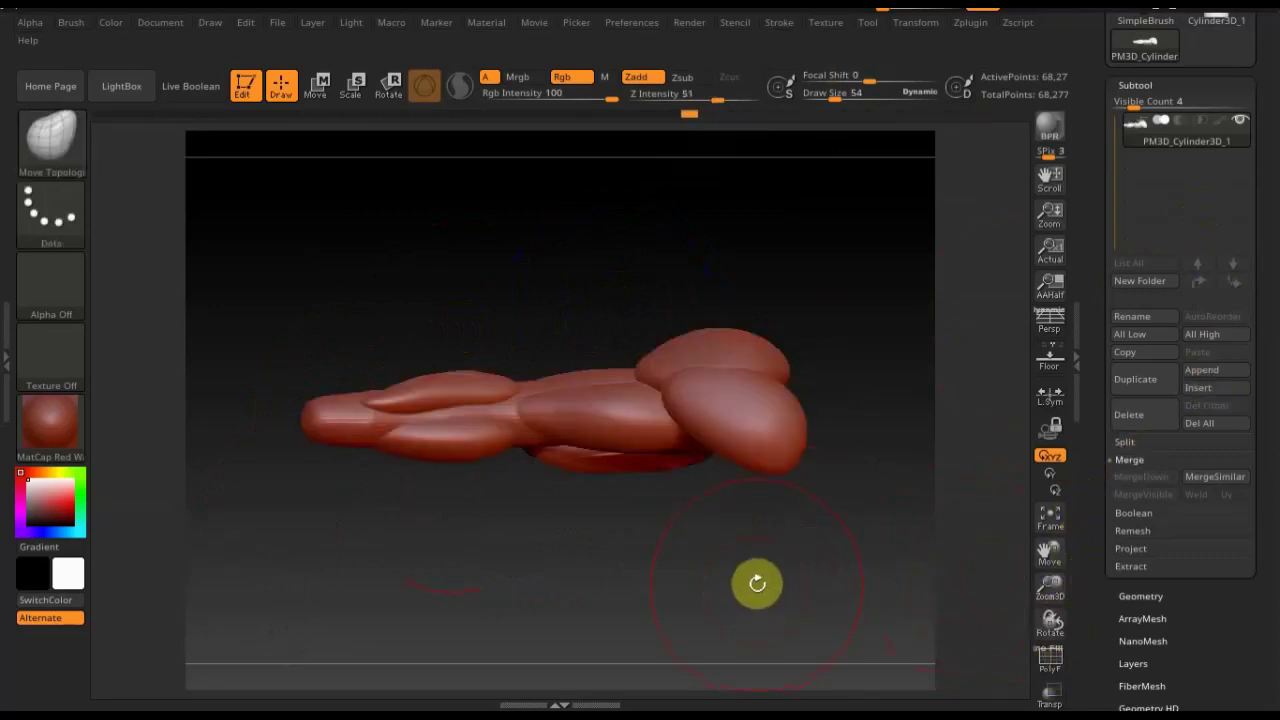
{"action": "left_click", "coordinate": [1046, 665]}
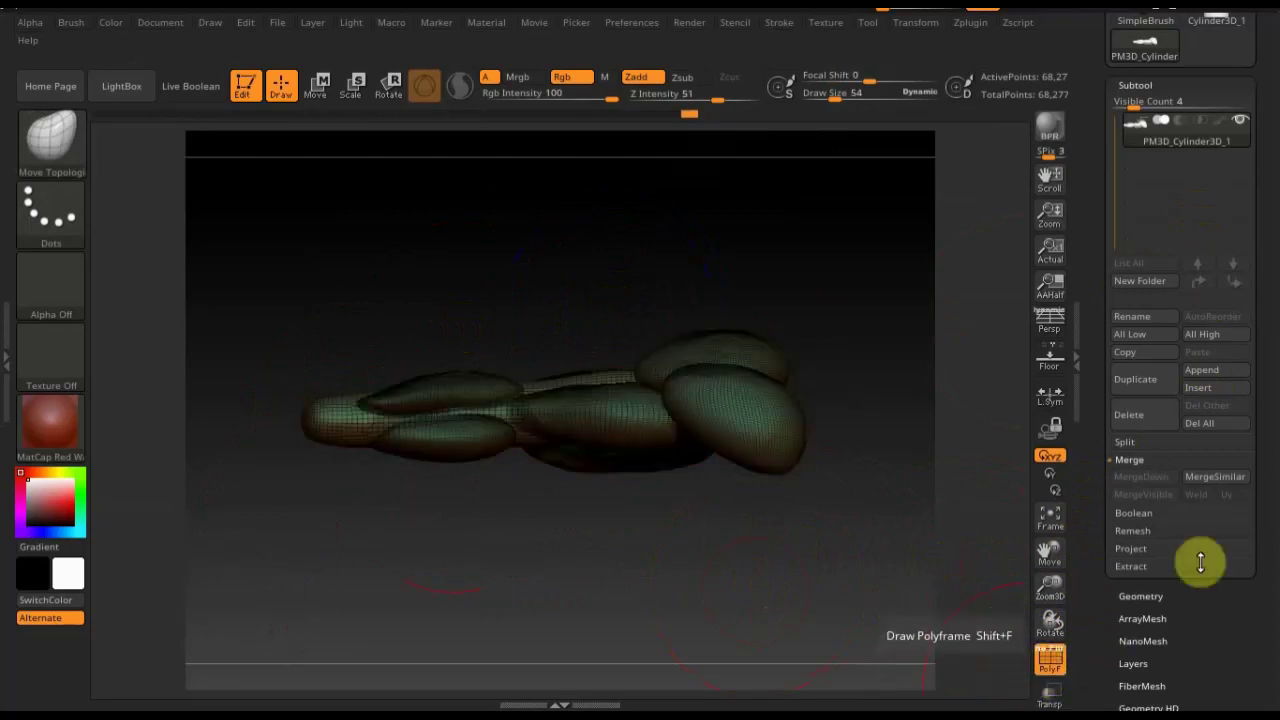
{"action": "left_click", "coordinate": [1148, 595]}
{"action": "left_click", "coordinate": [1138, 357]}
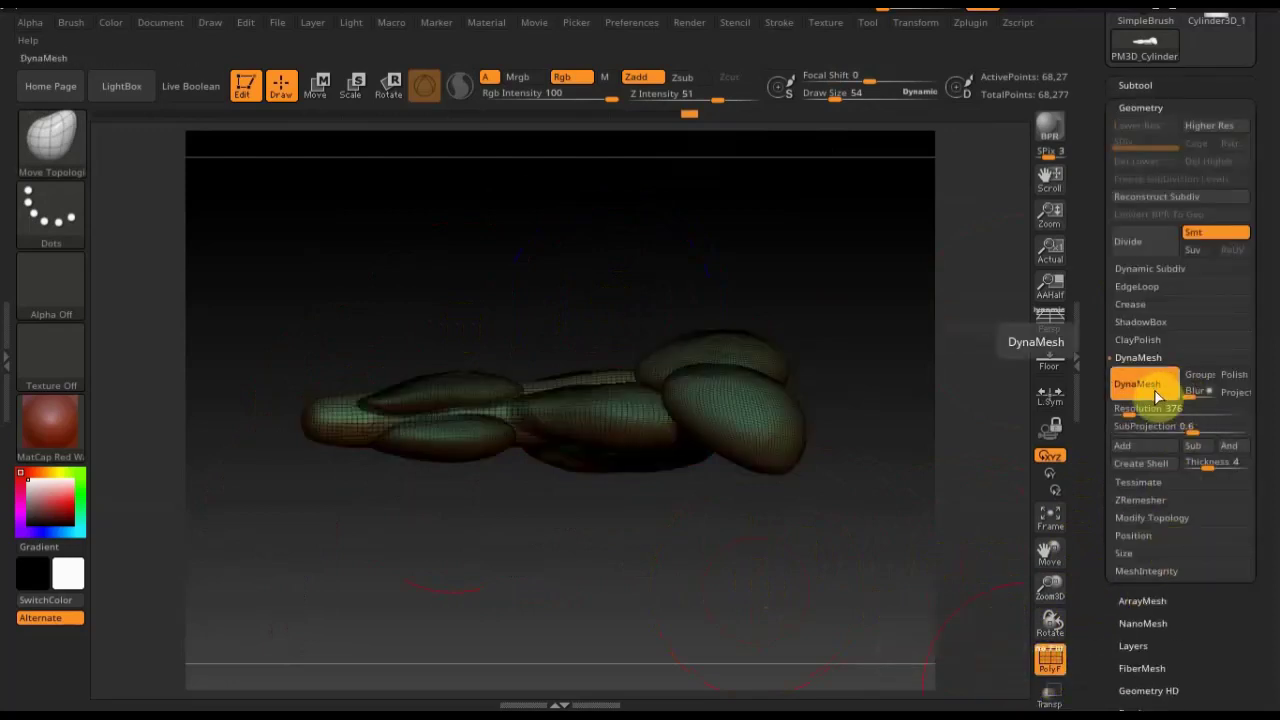
{"action": "left_click", "coordinate": [1157, 397]}
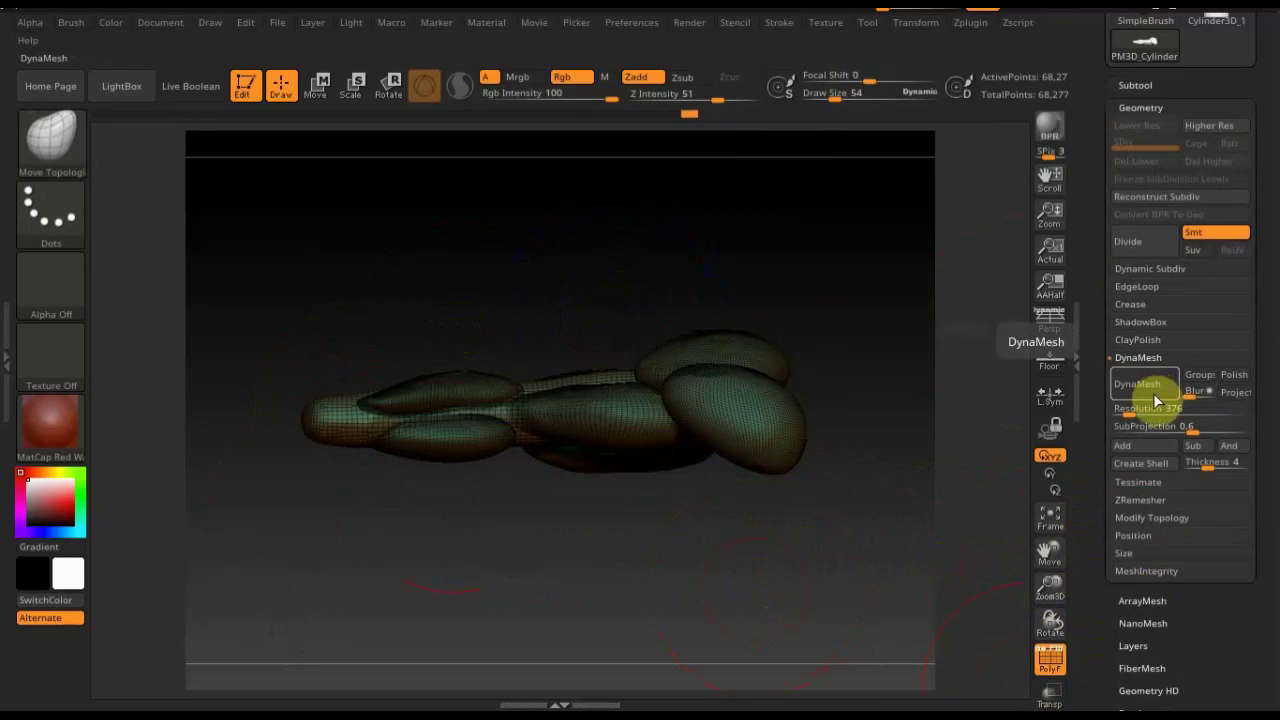
{"action": "left_click", "coordinate": [1157, 397]}
Undo the coarse remesh, DynaMesh at resolution 768, hide PolyF and set Draw Size 17
{"action": "mouse_move", "coordinate": [857, 557]}
{"action": "left_mouse_down"}
{"action": "mouse_move", "coordinate": [832, 634]}
{"action": "mouse_move", "coordinate": [846, 607]}
{"action": "left_mouse_up"}
{"action": "key", "text": "ctrl+z"}
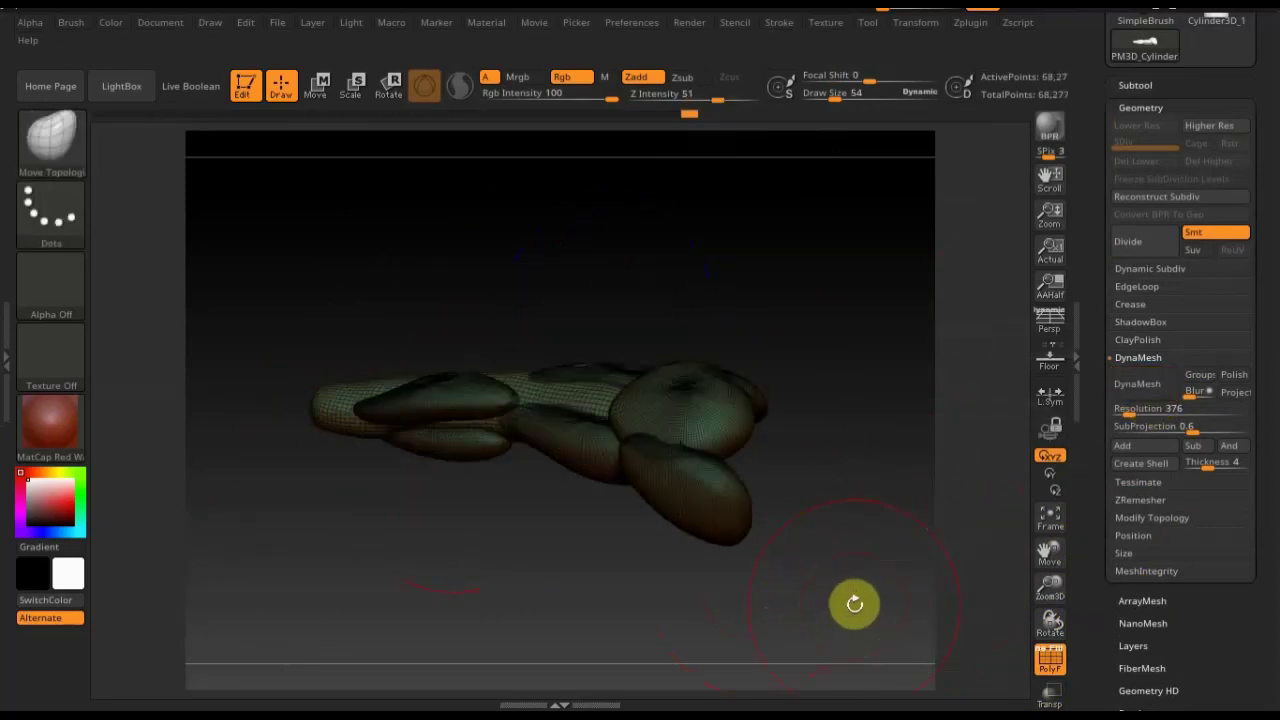
{"action": "left_click", "coordinate": [1140, 385]}
{"action": "mouse_move", "coordinate": [808, 566]}
{"action": "left_mouse_down"}
{"action": "mouse_move", "coordinate": [821, 490]}
{"action": "mouse_move", "coordinate": [826, 511]}
{"action": "left_mouse_up"}
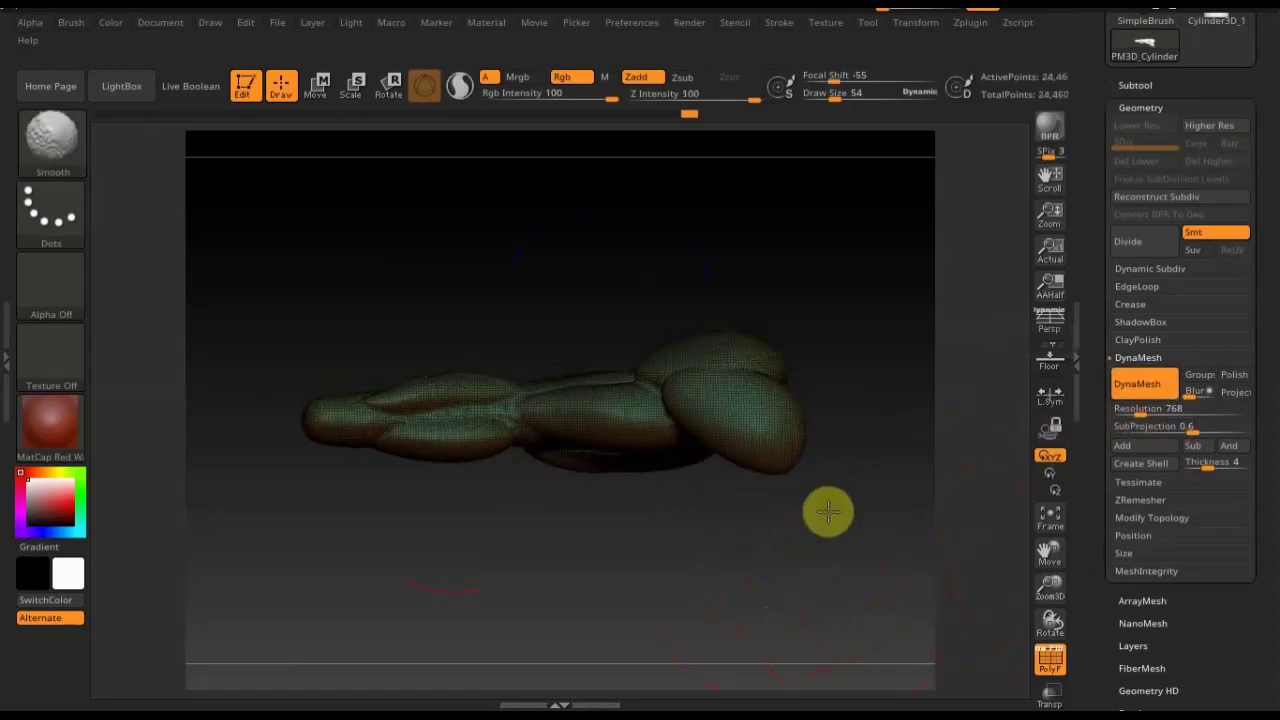
{"action": "left_click", "coordinate": [1049, 665]}
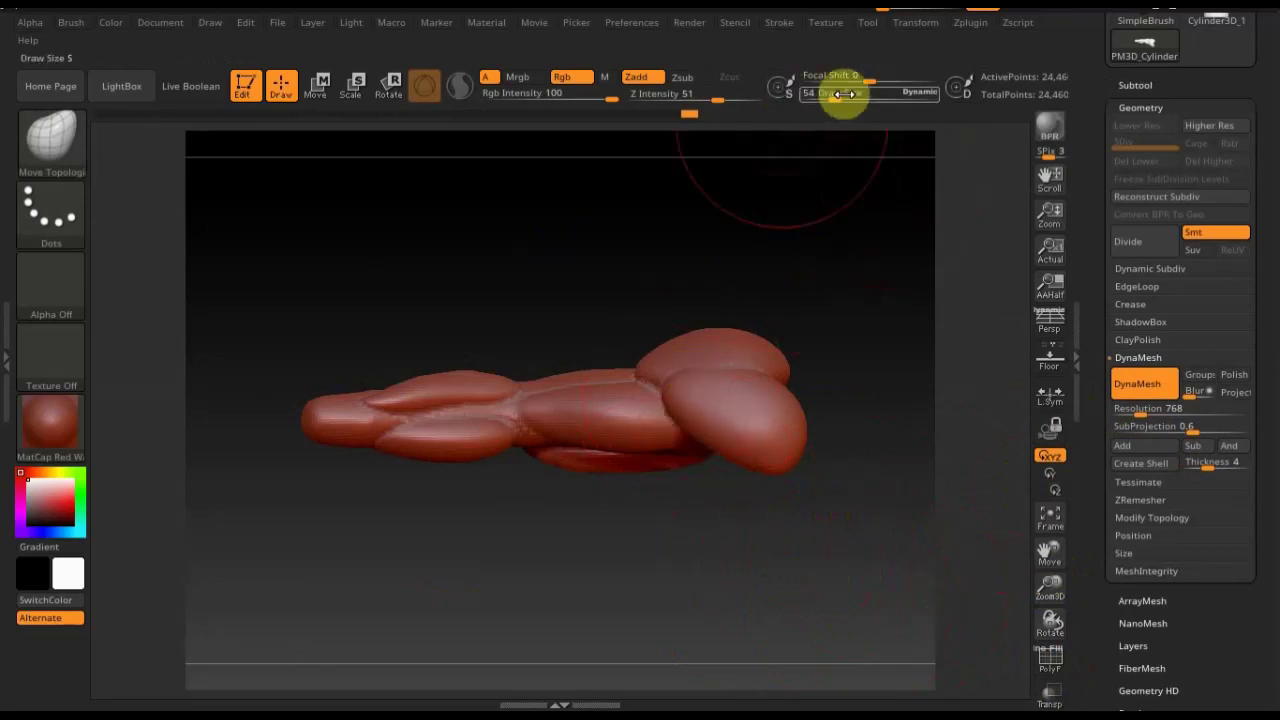
{"action": "left_click_drag", "start_coordinate": [843, 93], "coordinate": [812, 95]}
Smooth the creases along the handle and across its upper part
{"action": "key", "text": "shift"}
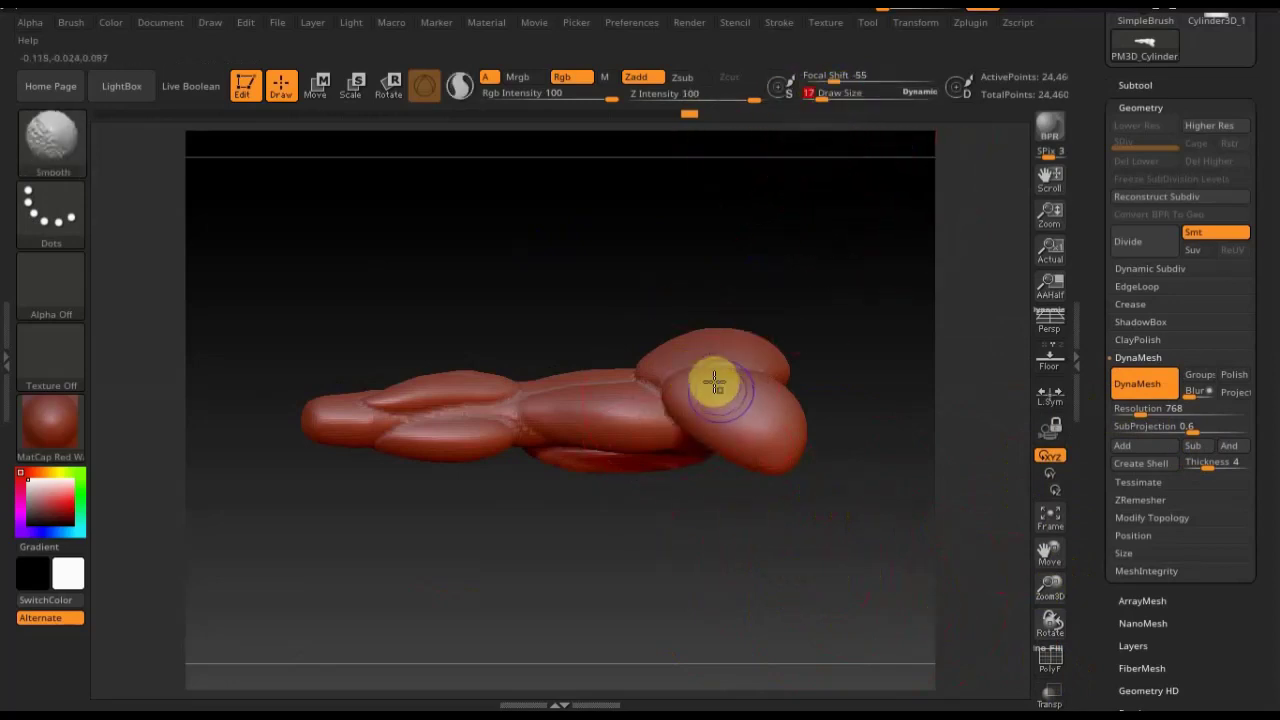
{"action": "mouse_move", "coordinate": [680, 372]}
{"action": "left_mouse_down", "text": "shift"}
{"action": "mouse_move", "coordinate": [417, 481]}
{"action": "mouse_move", "coordinate": [428, 606]}
{"action": "left_mouse_up", "text": "shift"}
{"action": "key", "text": "shift"}
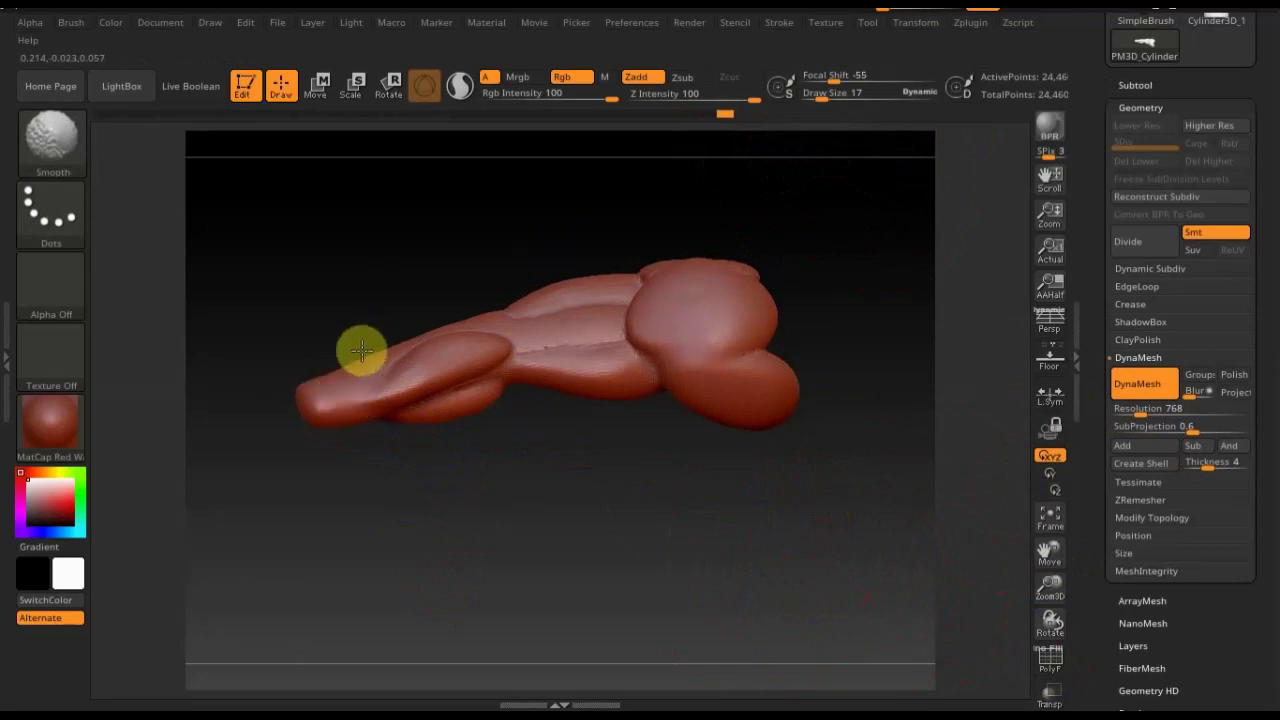
{"action": "mouse_move", "coordinate": [361, 350]}
{"action": "left_mouse_down", "text": "shift"}
{"action": "mouse_move", "coordinate": [603, 306]}
{"action": "mouse_move", "coordinate": [531, 314]}
{"action": "mouse_move", "coordinate": [646, 329]}
{"action": "mouse_move", "coordinate": [700, 277]}
{"action": "left_mouse_up", "text": "shift"}
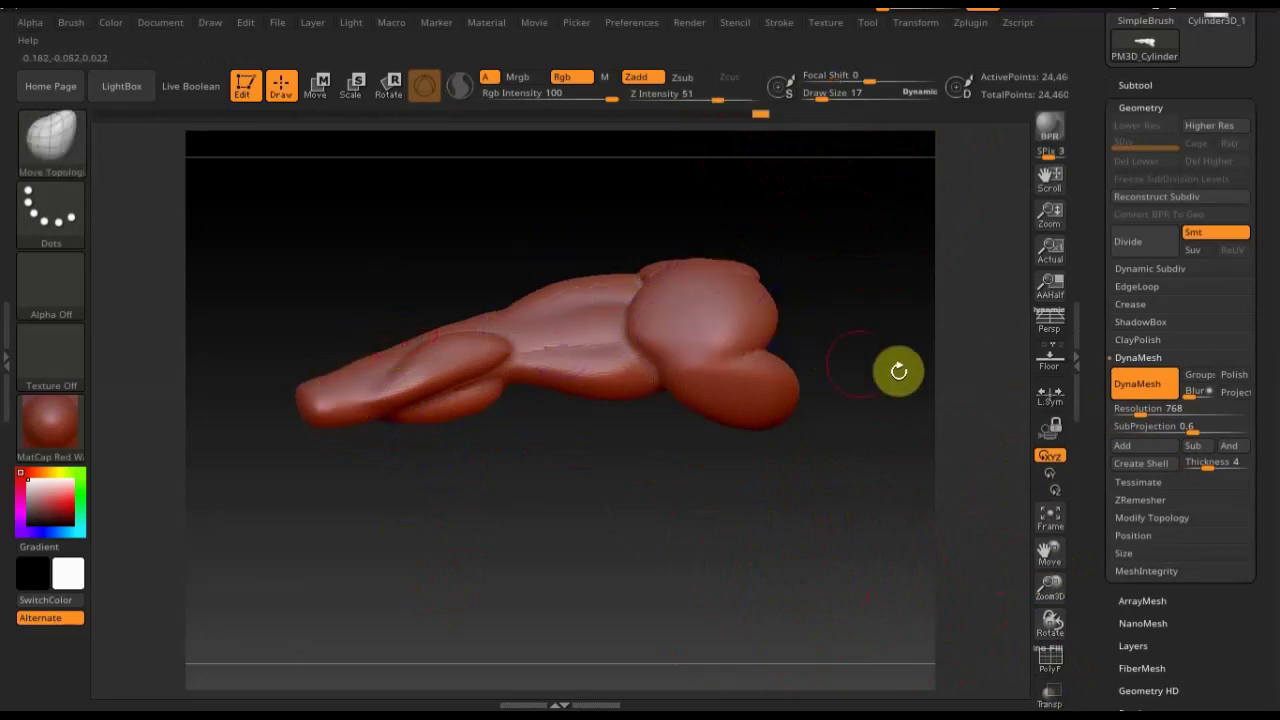
{"action": "mouse_move", "coordinate": [898, 371]}
{"action": "left_mouse_down"}
{"action": "mouse_move", "coordinate": [814, 497]}
{"action": "mouse_move", "coordinate": [822, 517]}
{"action": "left_mouse_up"}
{"action": "key", "text": "shift"}
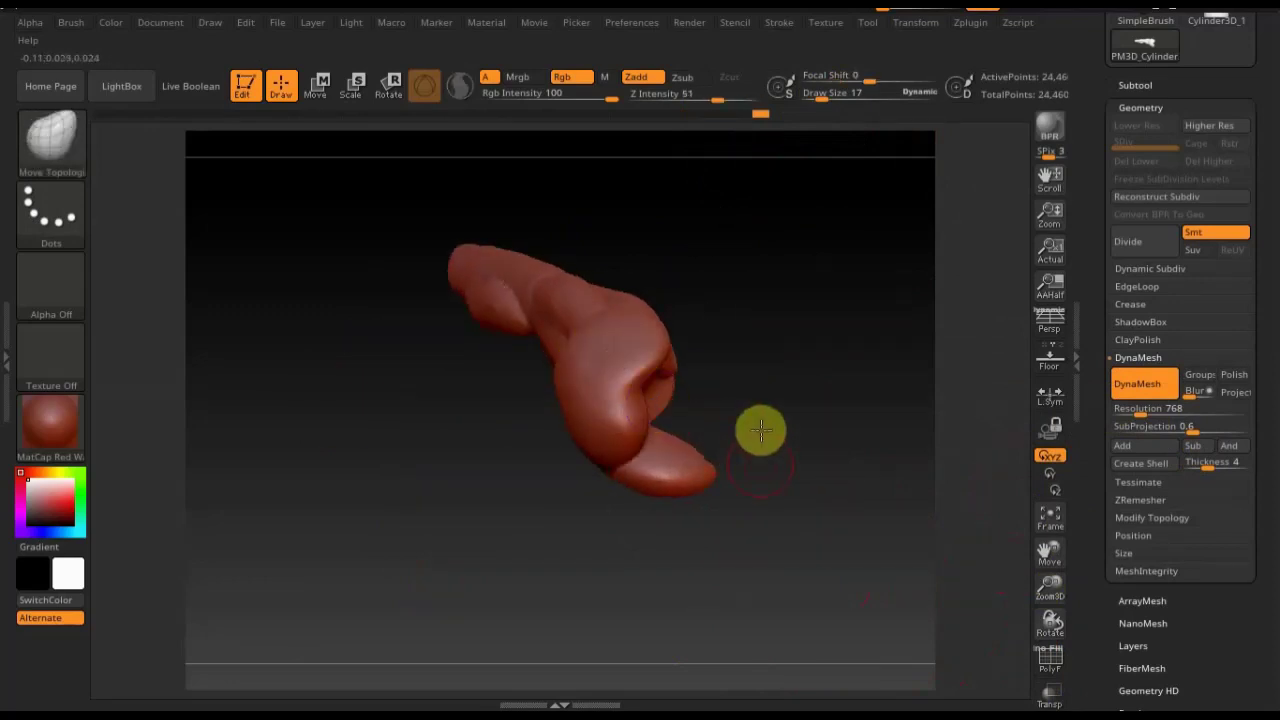
{"action": "left_click_drag", "start_coordinate": [757, 429], "coordinate": [837, 266]}
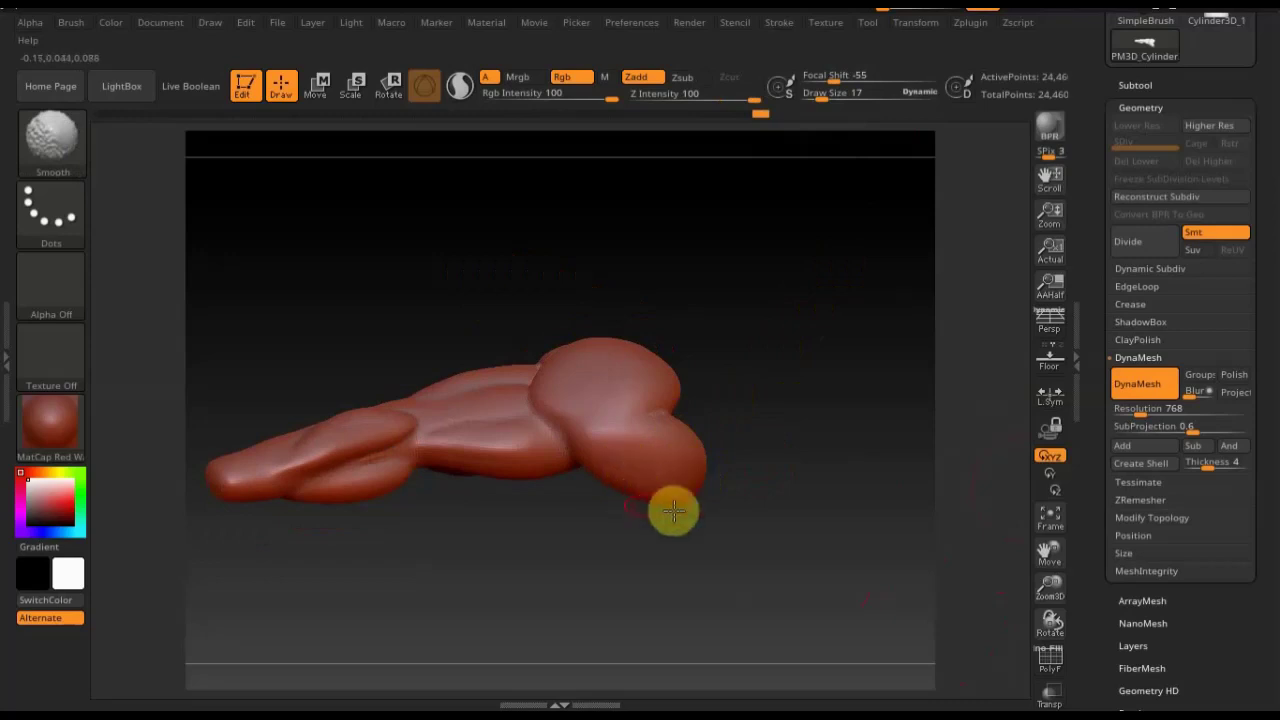
{"action": "mouse_move", "coordinate": [674, 509]}
{"action": "left_mouse_down"}
{"action": "mouse_move", "coordinate": [686, 440]}
{"action": "mouse_move", "coordinate": [820, 461]}
{"action": "left_mouse_up"}
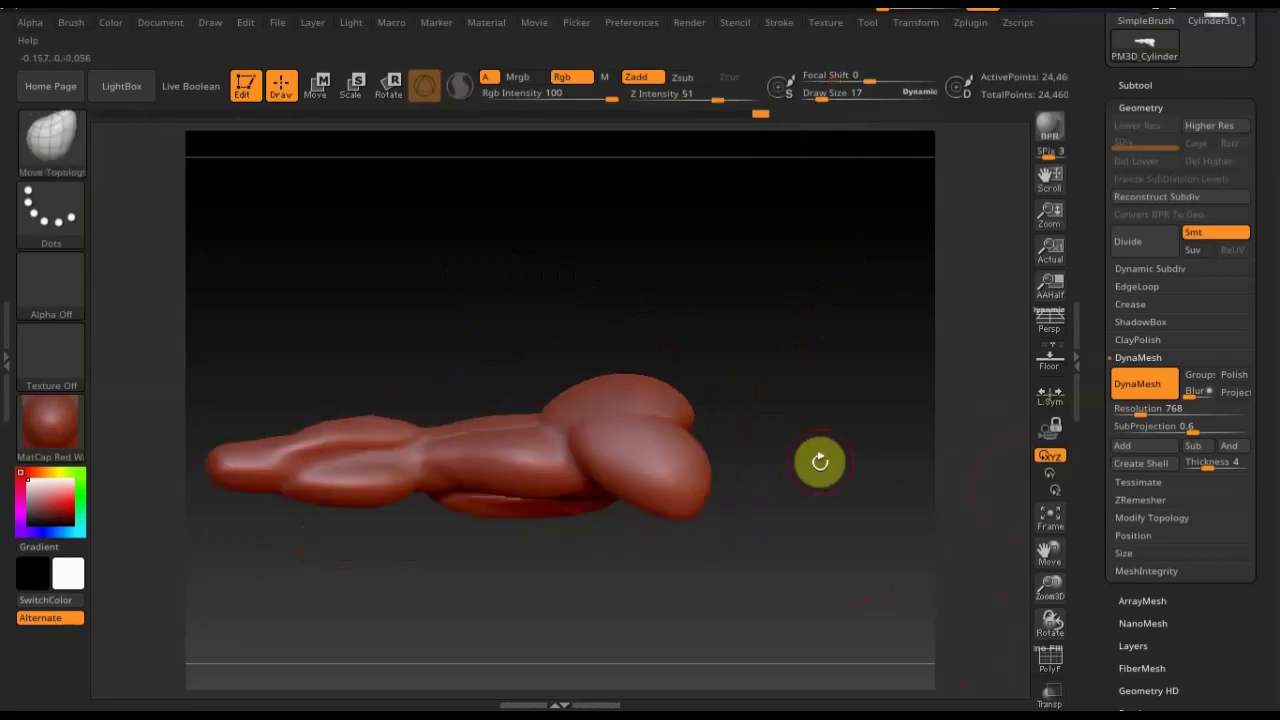
Slice off the bulbous right end with the TrimRect brush and inspect the cut
{"action": "key", "text": "ctrl+shift"}
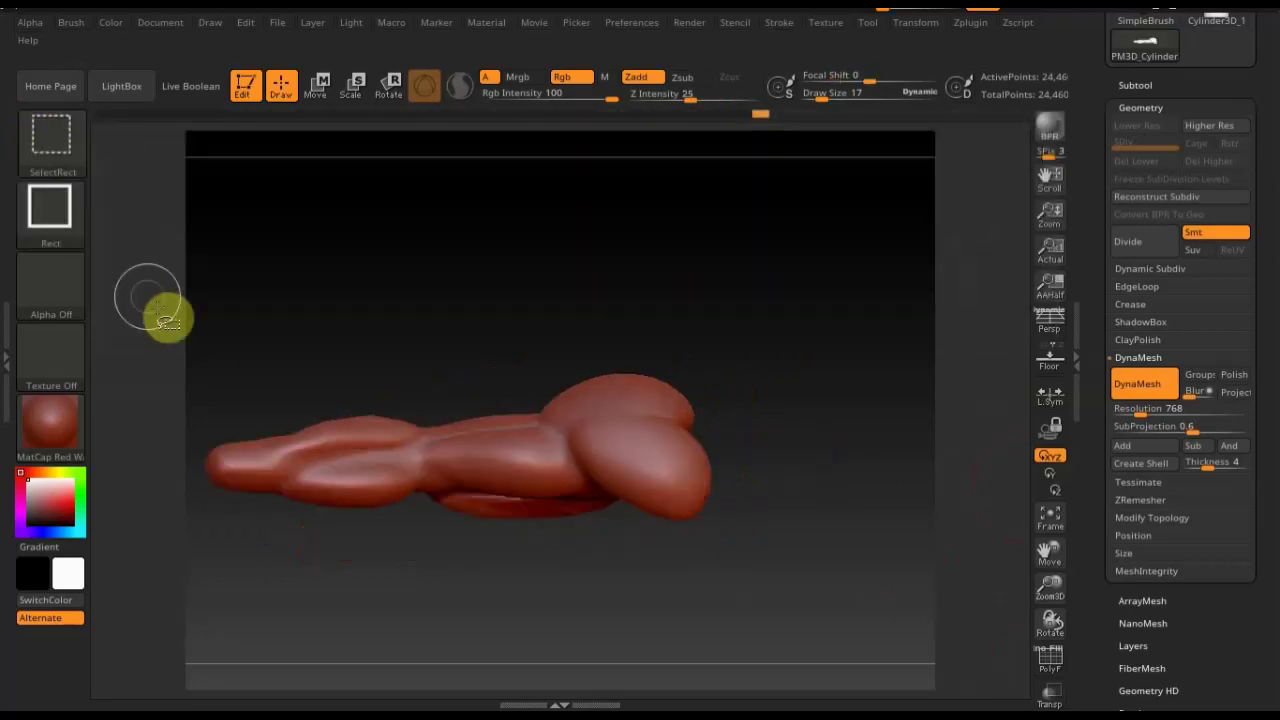
{"action": "left_click", "coordinate": [55, 146]}
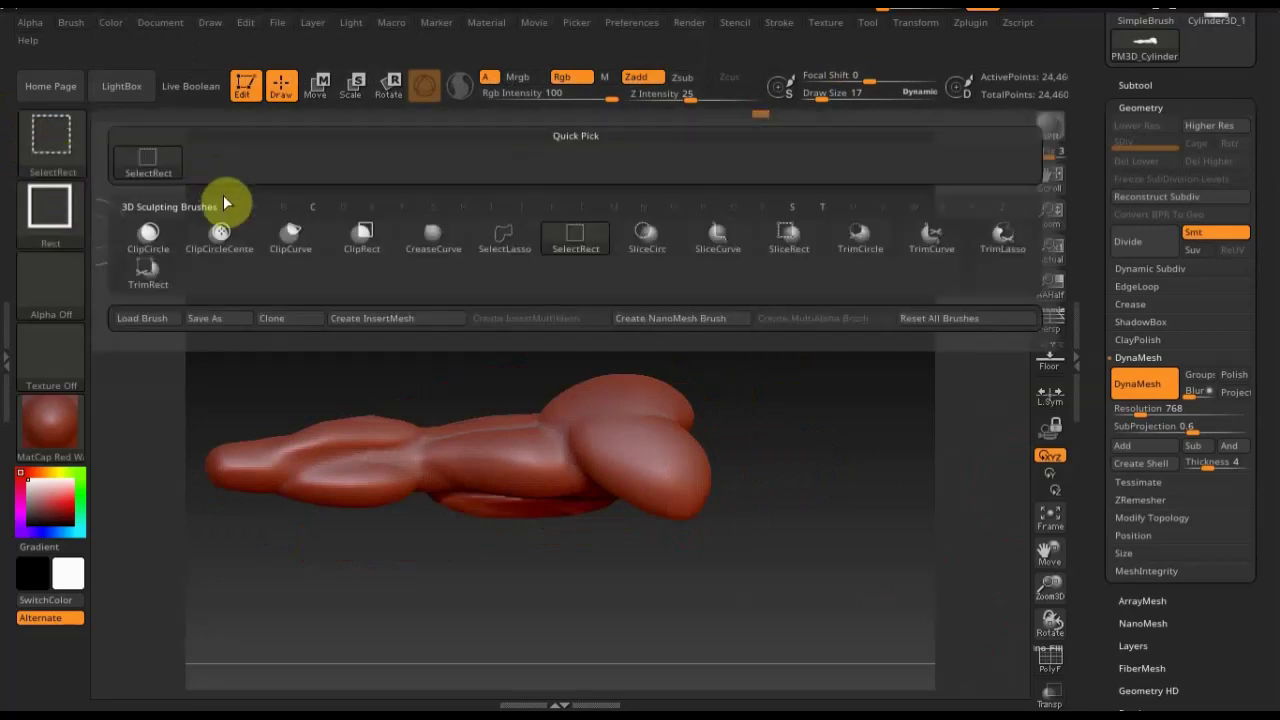
{"action": "left_click", "coordinate": [163, 277]}
{"action": "mouse_move", "coordinate": [837, 624]}
{"action": "left_mouse_down", "text": "ctrl+shift"}
{"action": "mouse_move", "coordinate": [675, 335]}
{"action": "mouse_move", "coordinate": [720, 354]}
{"action": "mouse_move", "coordinate": [655, 387]}
{"action": "mouse_move", "coordinate": [711, 423]}
{"action": "mouse_move", "coordinate": [737, 474]}
{"action": "mouse_move", "coordinate": [909, 523]}
{"action": "mouse_move", "coordinate": [904, 510]}
{"action": "mouse_move", "coordinate": [834, 497]}
{"action": "mouse_move", "coordinate": [897, 497]}
{"action": "mouse_move", "coordinate": [817, 480]}
{"action": "mouse_move", "coordinate": [782, 425]}
{"action": "mouse_move", "coordinate": [700, 437]}
{"action": "left_mouse_up", "text": "ctrl+shift"}
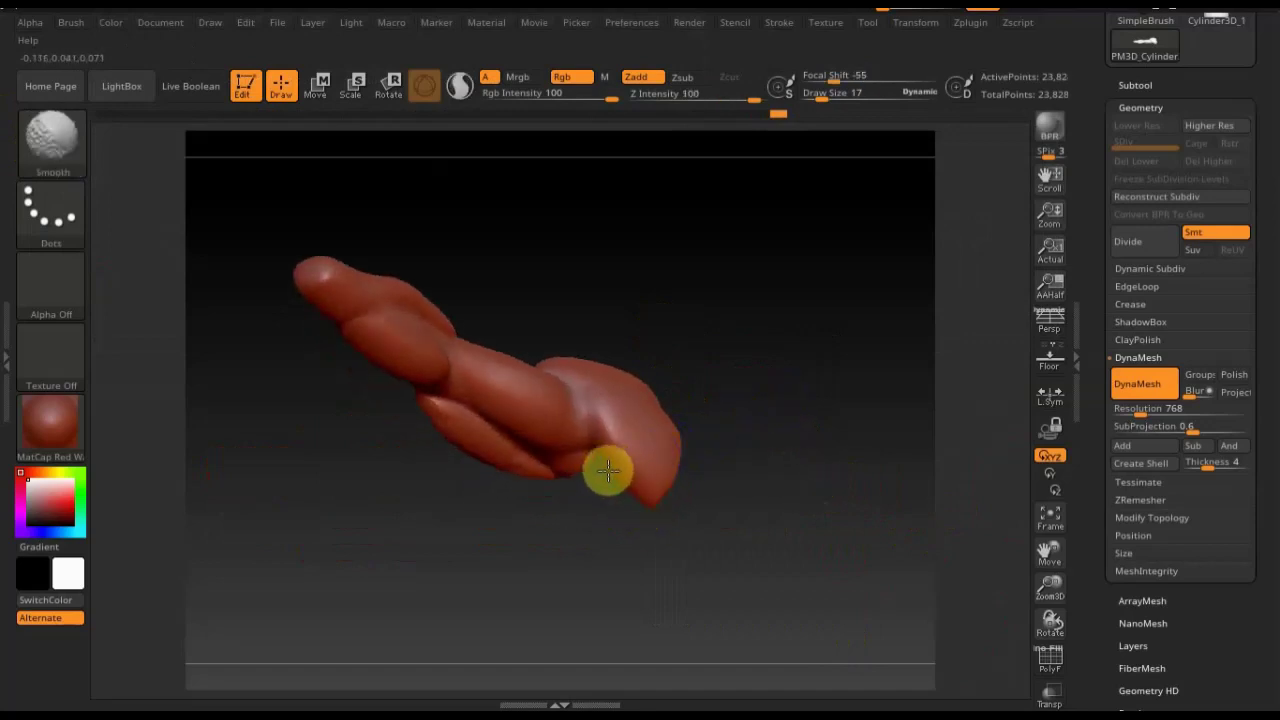
{"action": "mouse_move", "coordinate": [583, 543]}
{"action": "left_mouse_down"}
{"action": "mouse_move", "coordinate": [551, 477]}
{"action": "mouse_move", "coordinate": [609, 498]}
{"action": "left_mouse_up"}
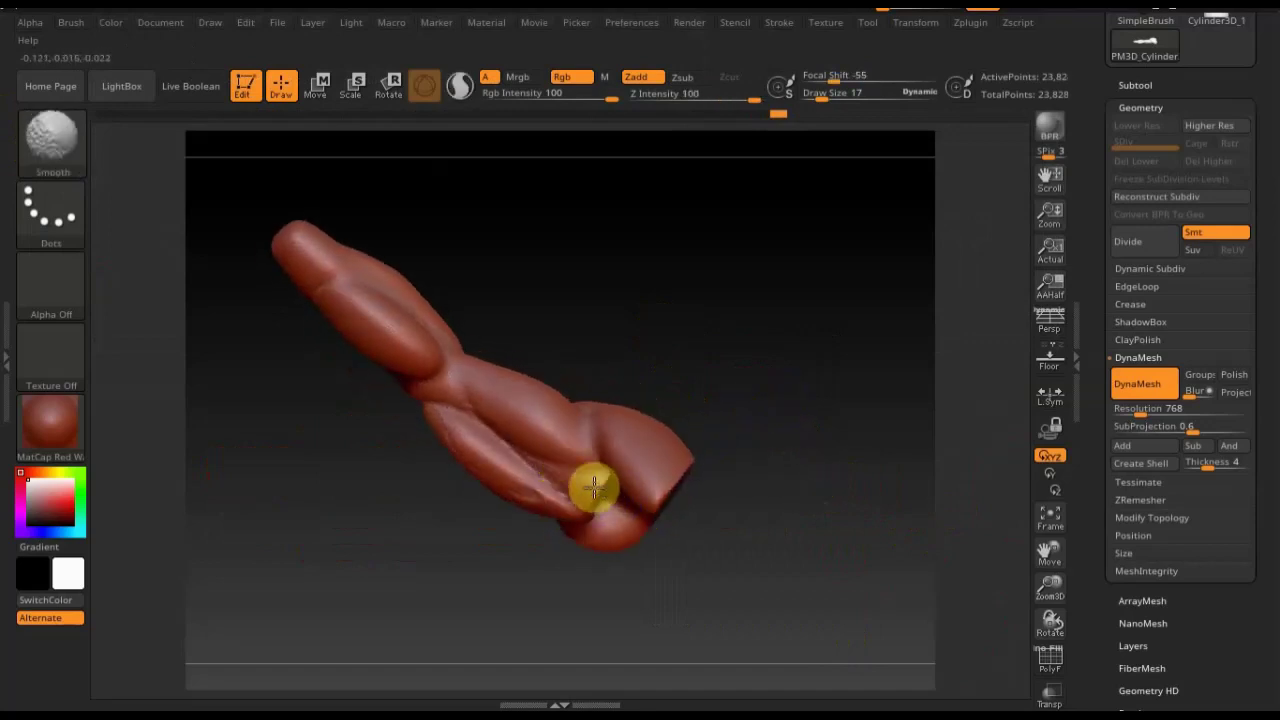
{"action": "mouse_move", "coordinate": [643, 563]}
{"action": "left_mouse_down"}
{"action": "mouse_move", "coordinate": [589, 600]}
{"action": "mouse_move", "coordinate": [609, 531]}
{"action": "mouse_move", "coordinate": [653, 673]}
{"action": "mouse_move", "coordinate": [766, 503]}
{"action": "mouse_move", "coordinate": [769, 514]}
{"action": "left_mouse_up"}
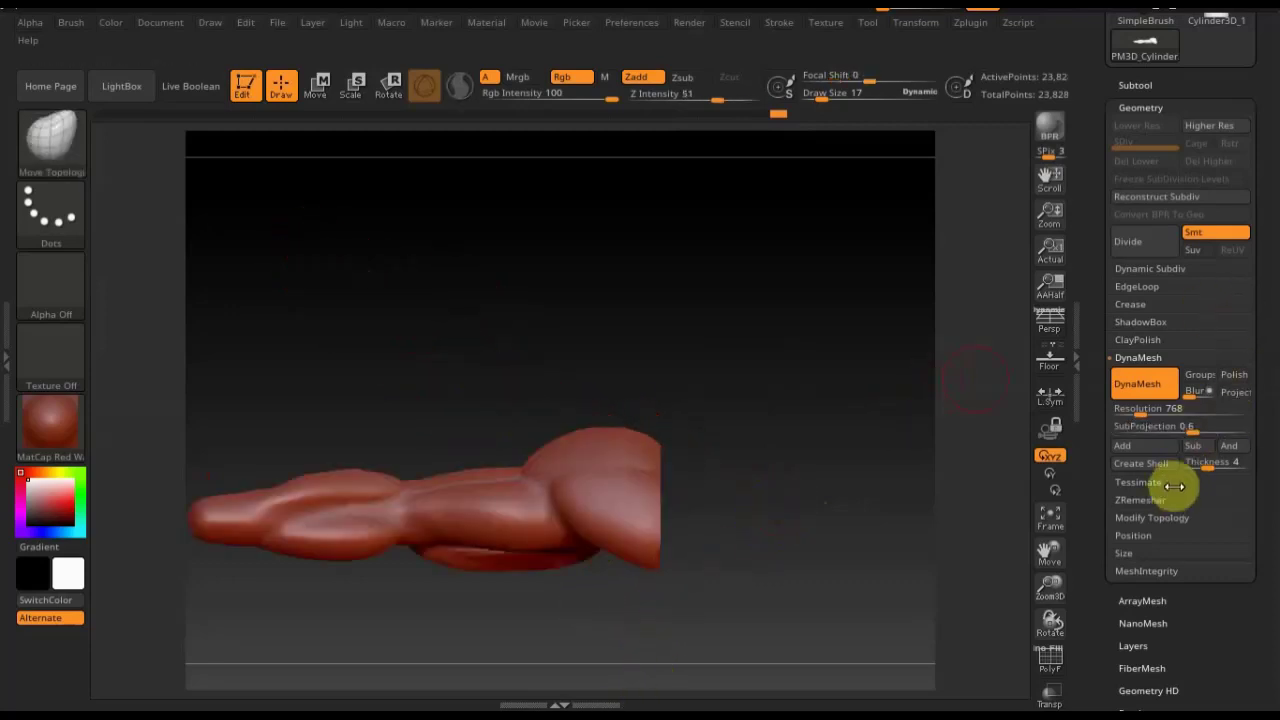
Append a Sphere3D subtool, make PM3D_Sphere3D1 active and switch to Move (W)
{"action": "left_click", "coordinate": [1138, 86]}
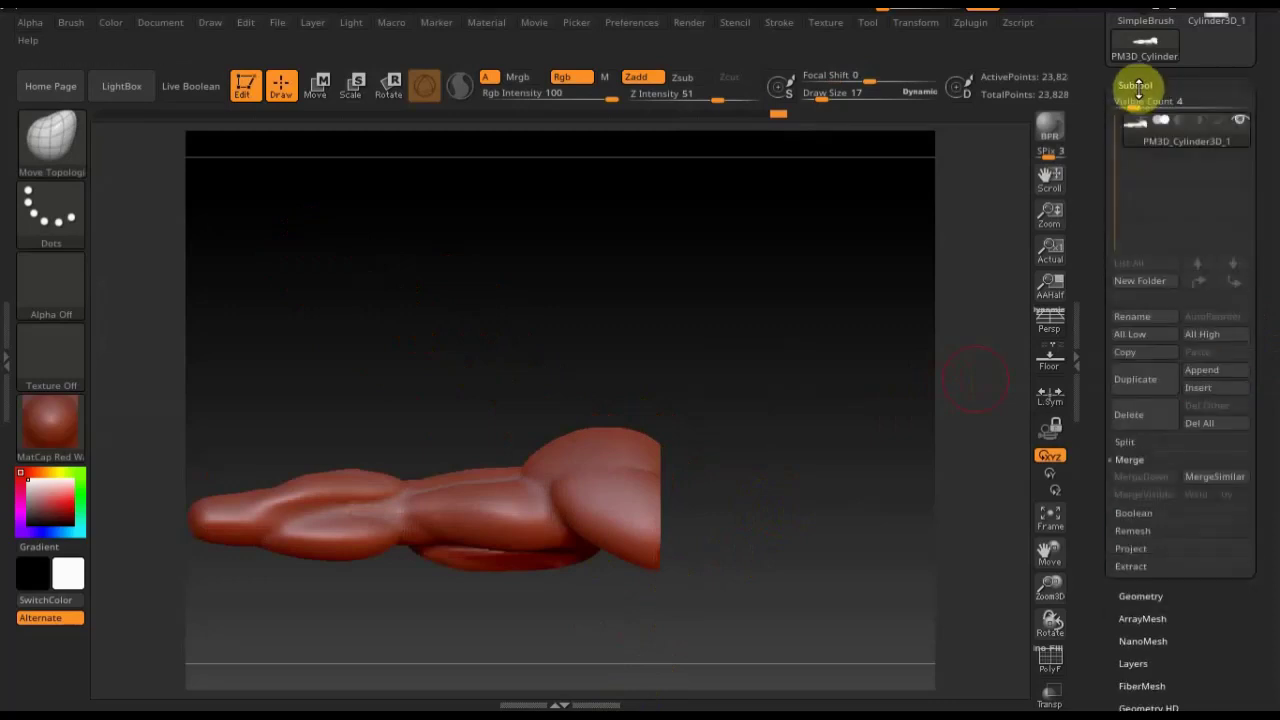
{"action": "left_click", "coordinate": [1208, 374]}
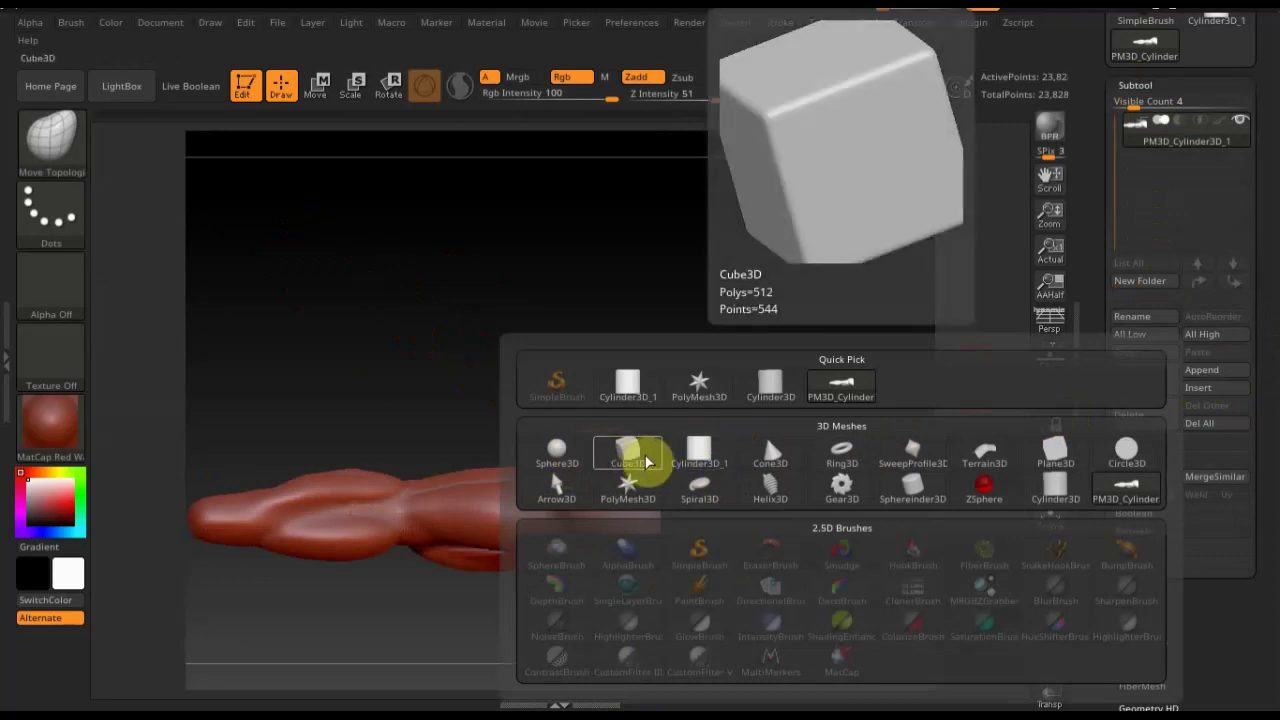
{"action": "left_click", "coordinate": [557, 450]}
{"action": "left_click", "coordinate": [1133, 178]}
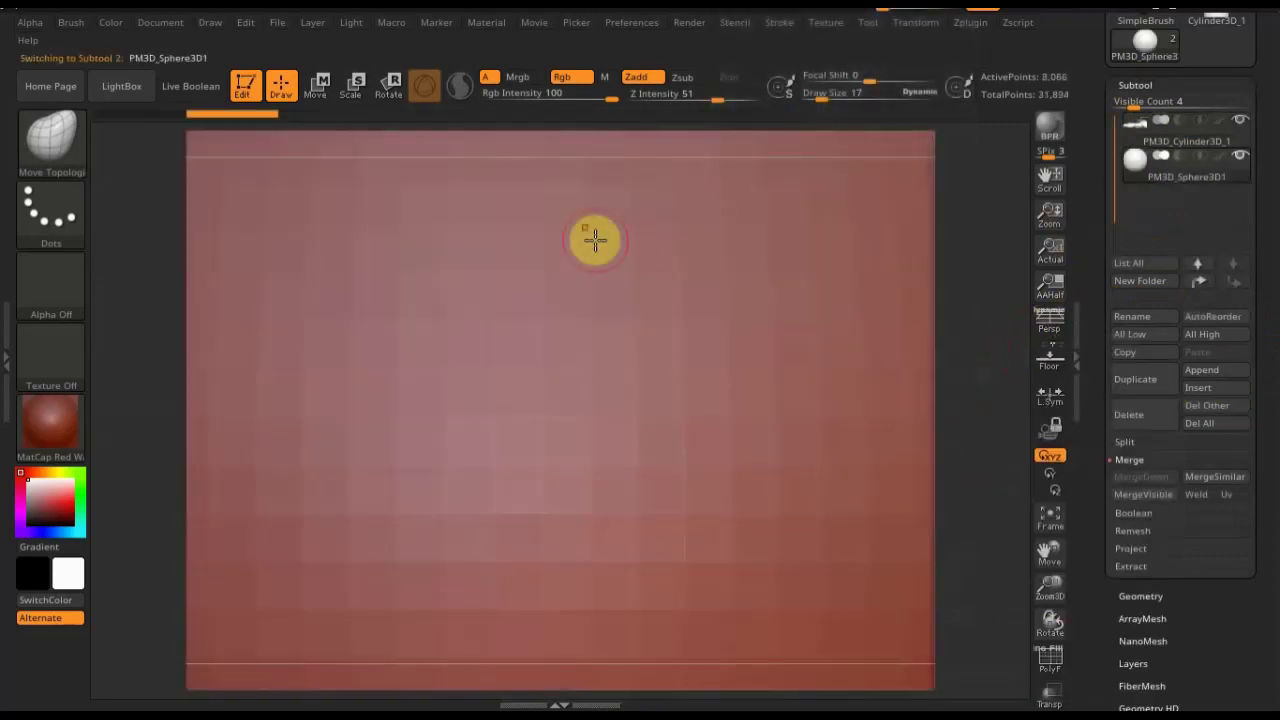
{"action": "key", "text": "w"}
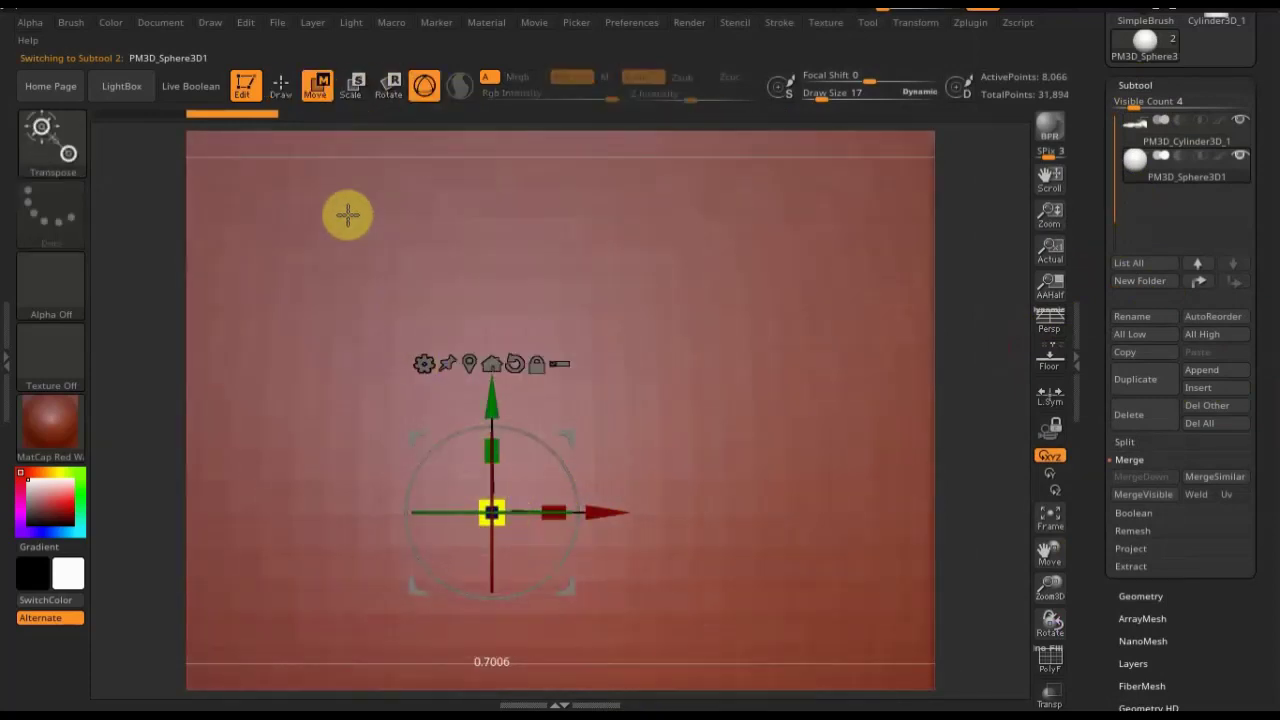
Scale the new sphere down to a small size and move it onto the handle's trimmed end
{"action": "left_click_drag", "start_coordinate": [502, 522], "coordinate": [592, 313]}
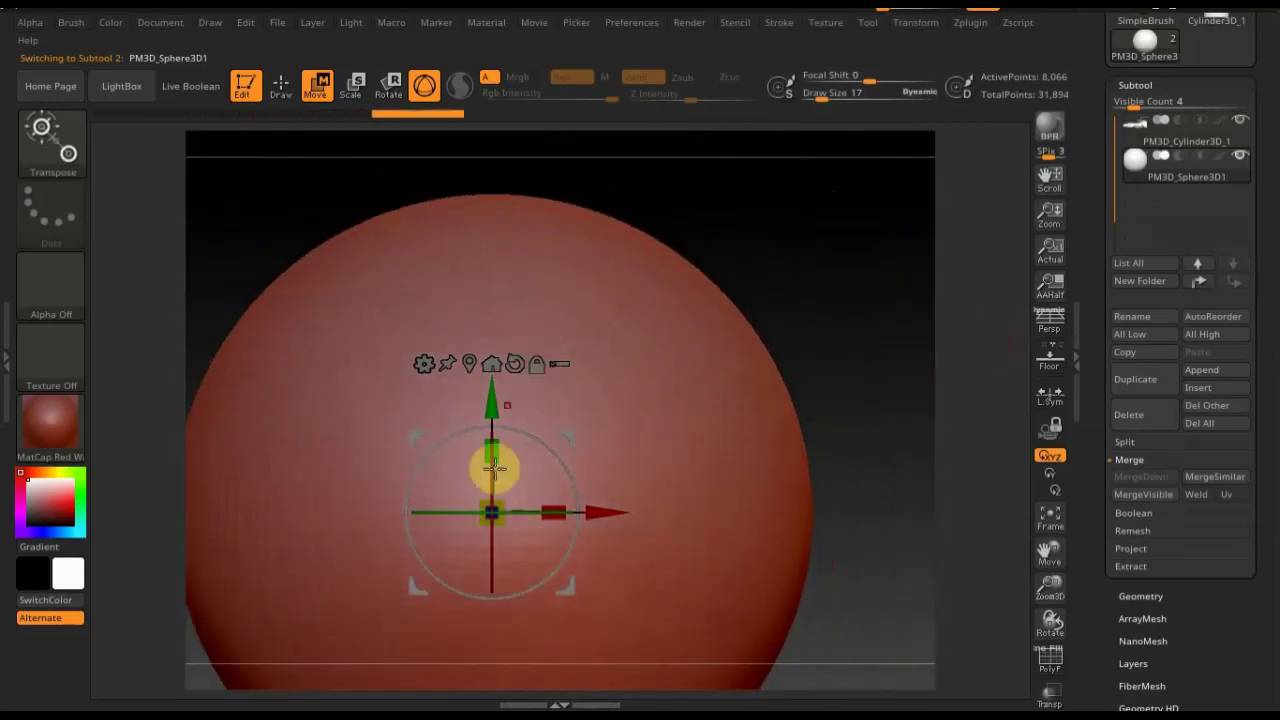
{"action": "left_click_drag", "start_coordinate": [502, 522], "coordinate": [353, 292]}
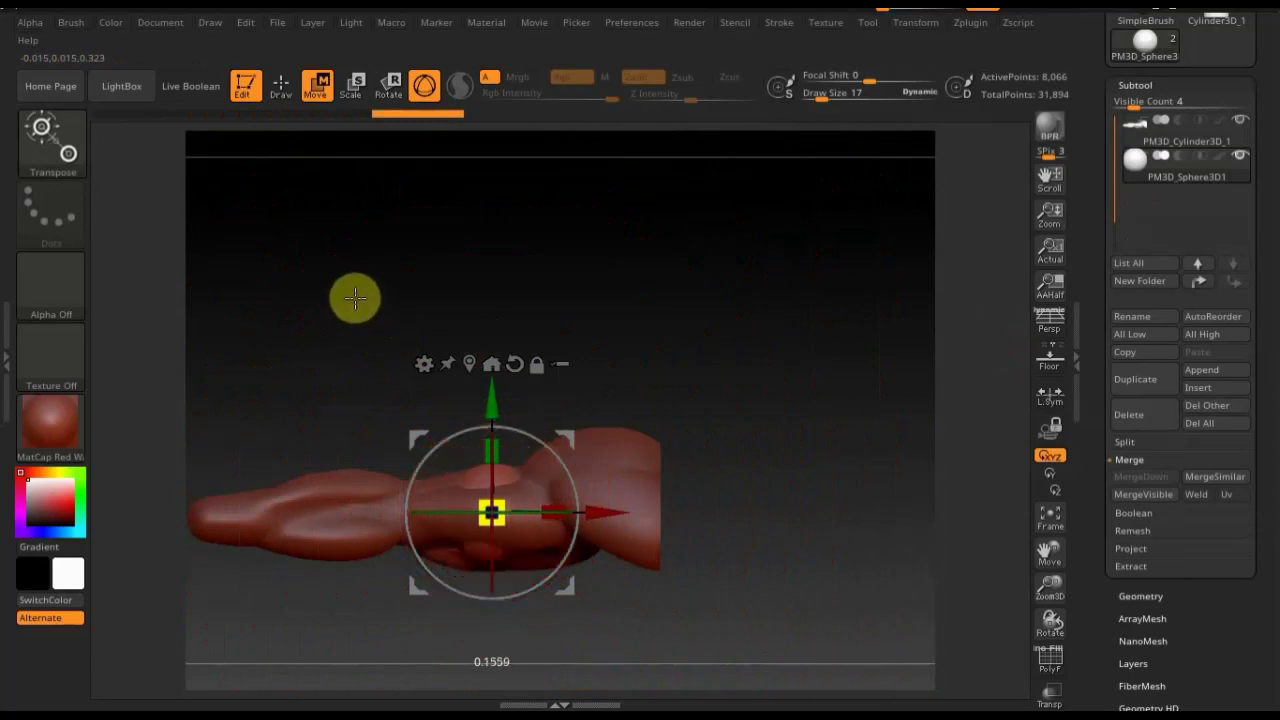
{"action": "mouse_move", "coordinate": [431, 443]}
{"action": "left_mouse_down"}
{"action": "mouse_move", "coordinate": [511, 460]}
{"action": "mouse_move", "coordinate": [570, 430]}
{"action": "left_mouse_up"}
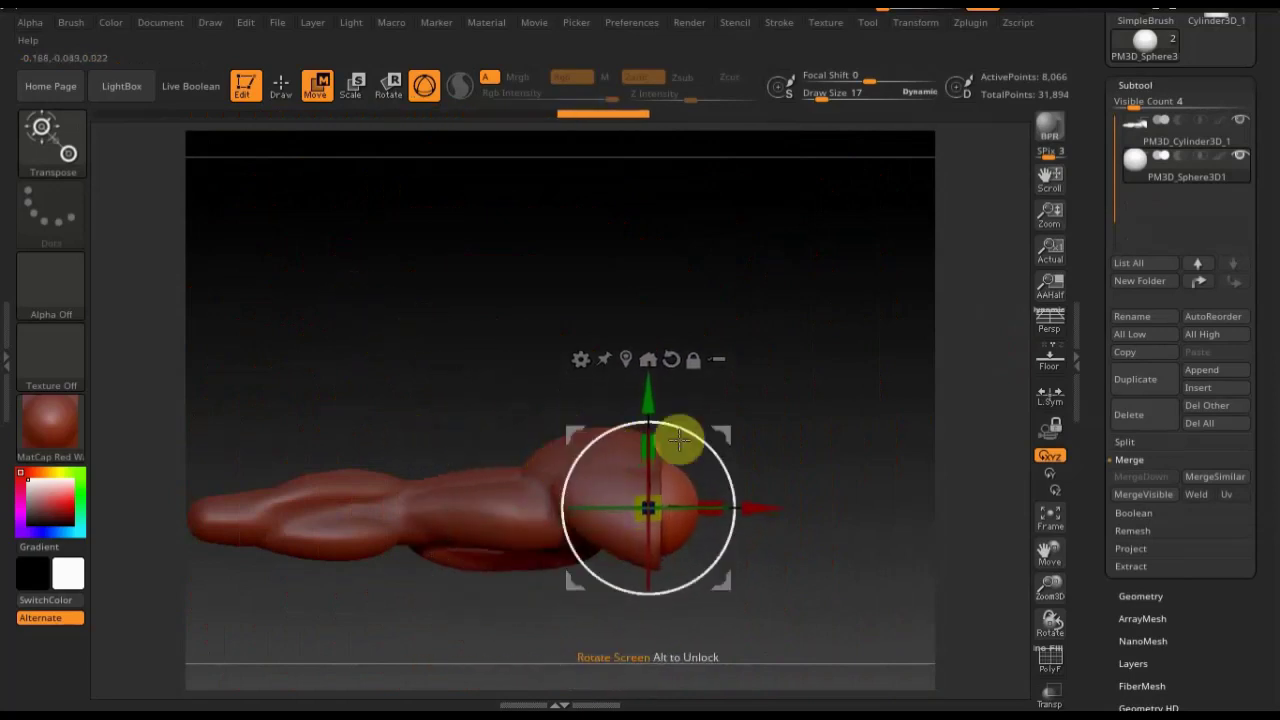
Check the sphere's placement from several angles and nudge it slightly upward
{"action": "left_click_drag", "start_coordinate": [794, 357], "coordinate": [733, 465]}
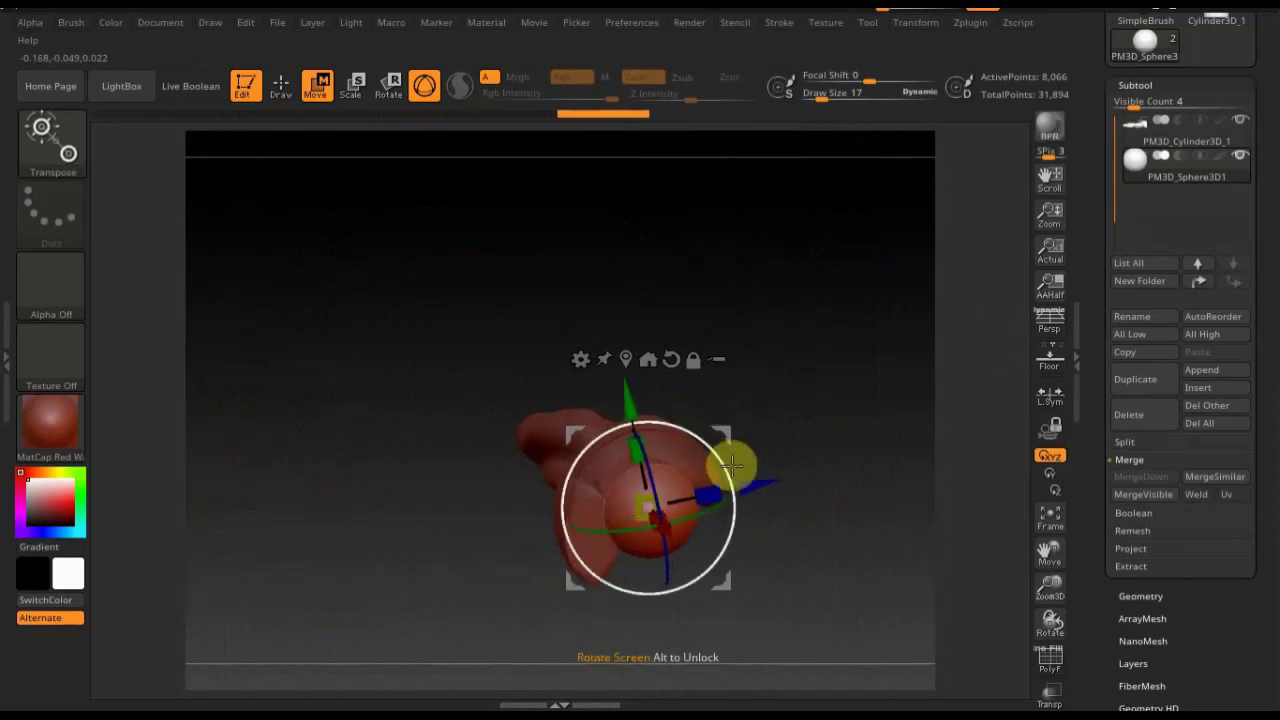
{"action": "mouse_move", "coordinate": [733, 465]}
{"action": "left_mouse_down"}
{"action": "mouse_move", "coordinate": [845, 496]}
{"action": "mouse_move", "coordinate": [888, 471]}
{"action": "left_mouse_up"}
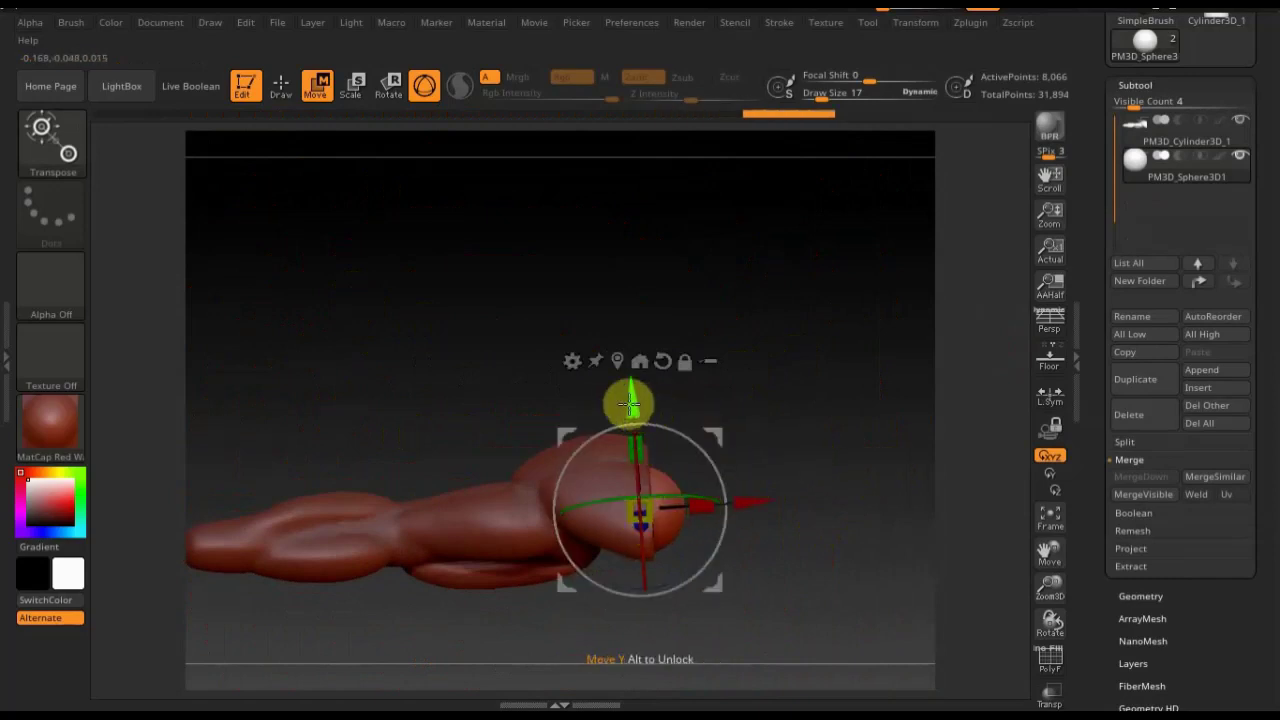
{"action": "left_click_drag", "start_coordinate": [629, 402], "coordinate": [626, 394]}
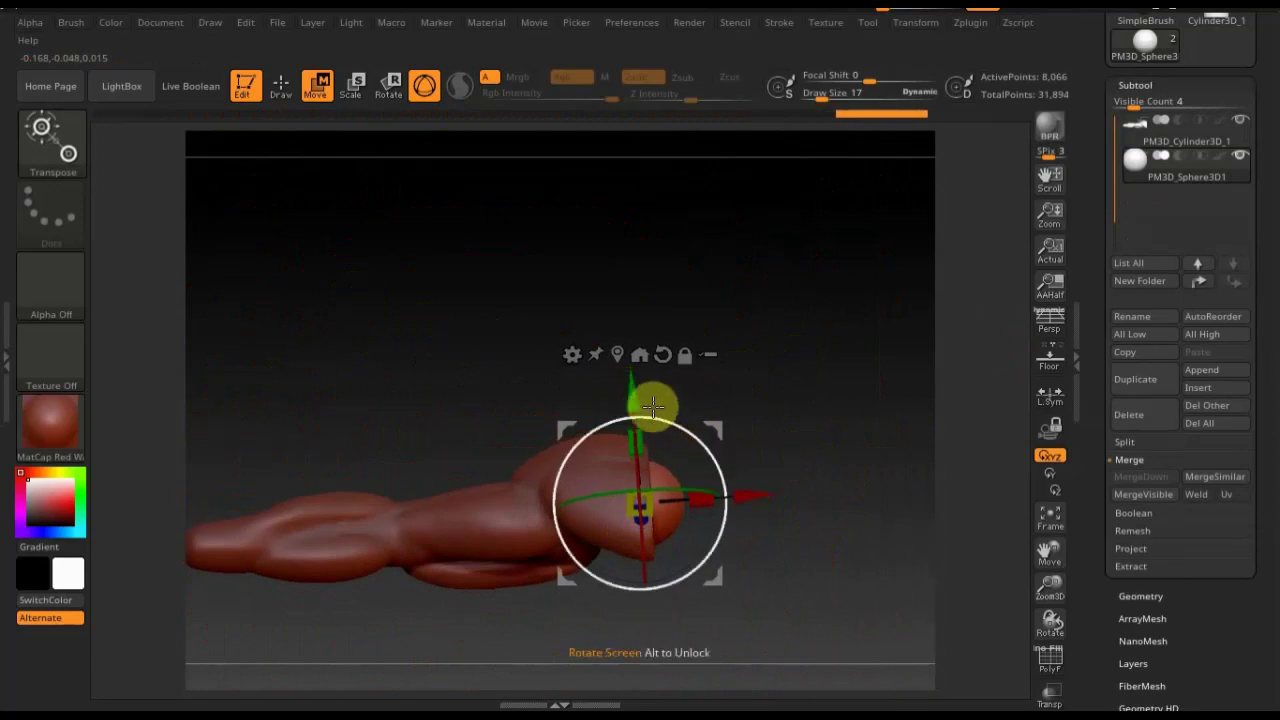
{"action": "mouse_move", "coordinate": [768, 500]}
{"action": "left_mouse_down"}
{"action": "mouse_move", "coordinate": [786, 517]}
{"action": "mouse_move", "coordinate": [795, 418]}
{"action": "mouse_move", "coordinate": [771, 455]}
{"action": "left_mouse_up"}
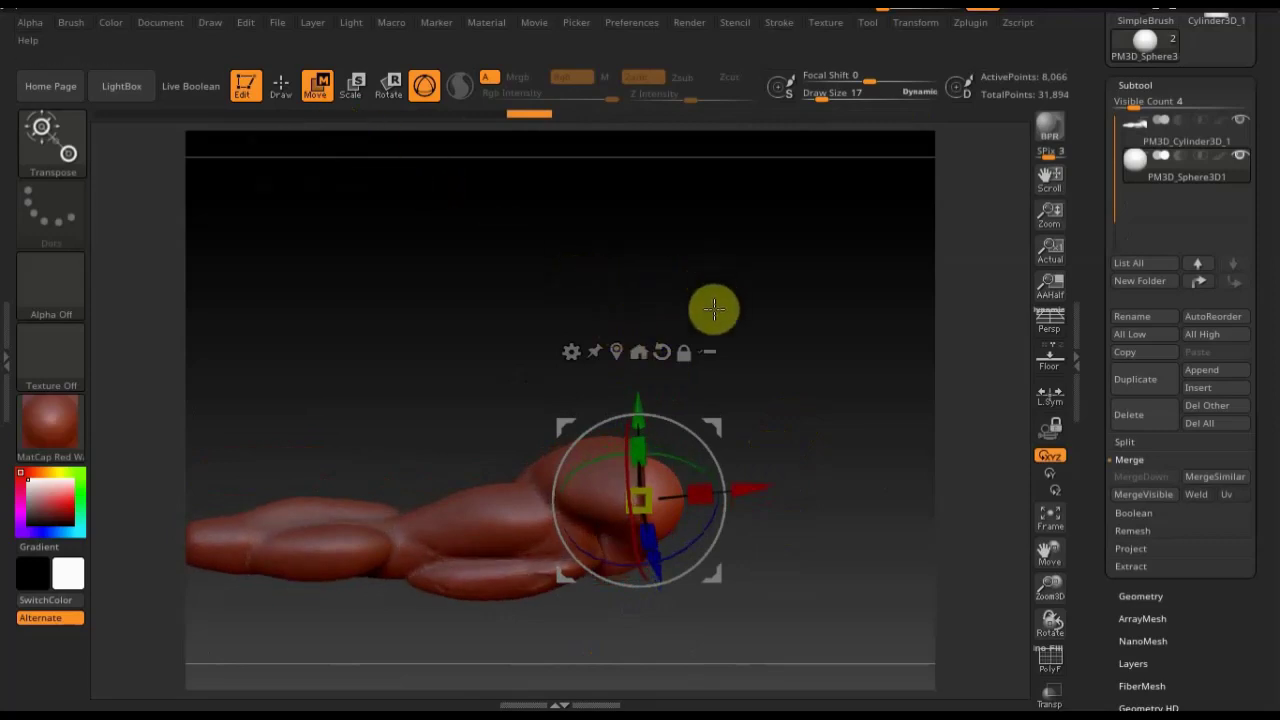
{"action": "left_click_drag", "start_coordinate": [714, 309], "coordinate": [783, 349]}
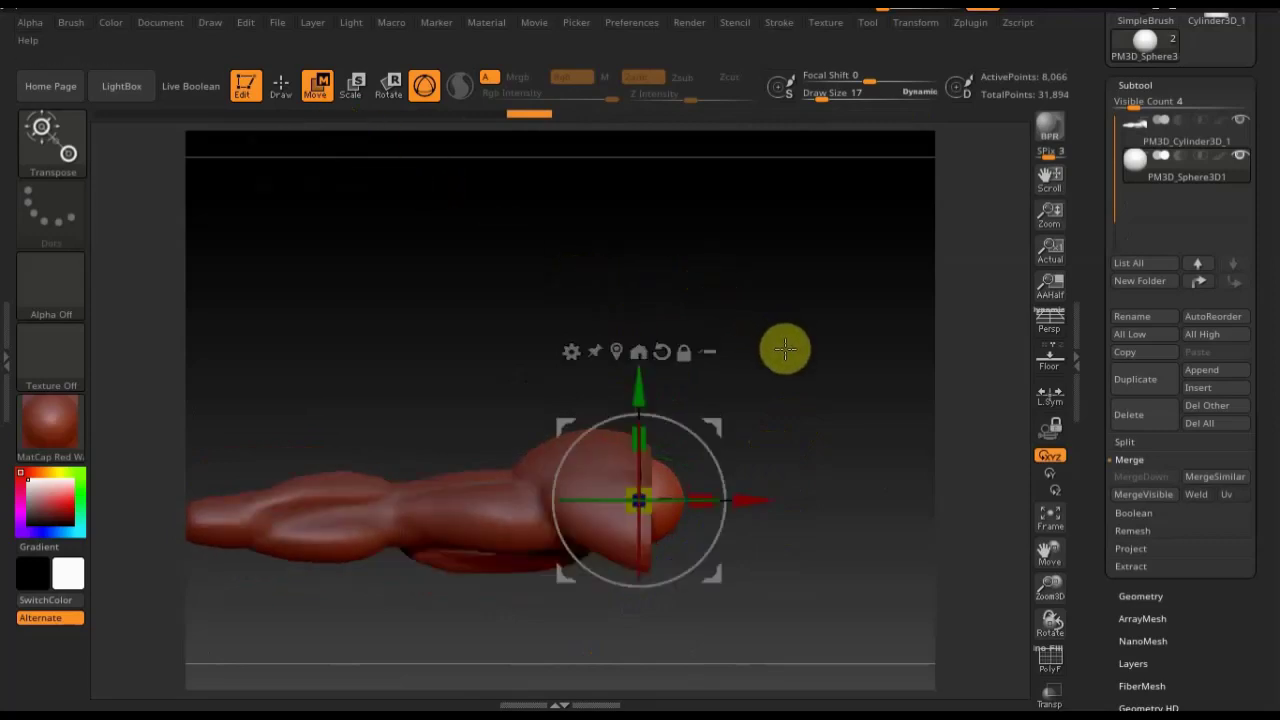
Duplicate the sphere subtool and shift the copy down and slightly left beside the first
{"action": "left_click", "coordinate": [1149, 385]}
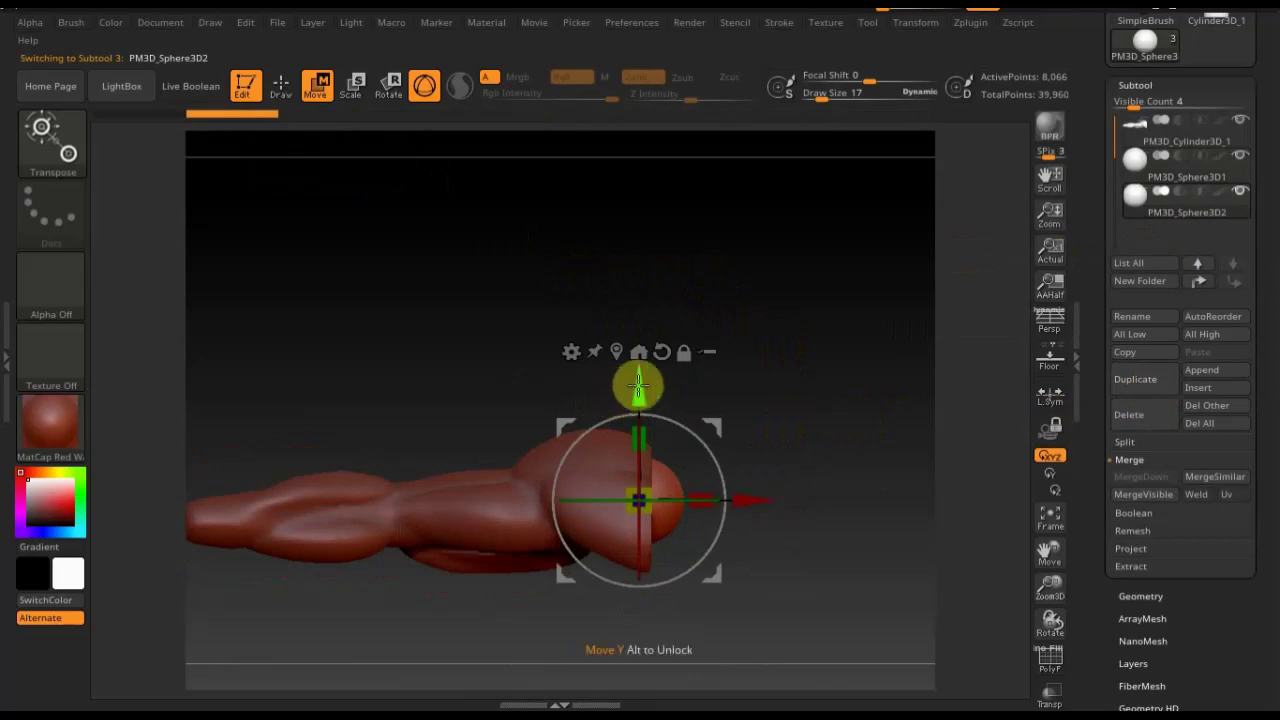
{"action": "left_click_drag", "start_coordinate": [638, 383], "coordinate": [628, 431]}
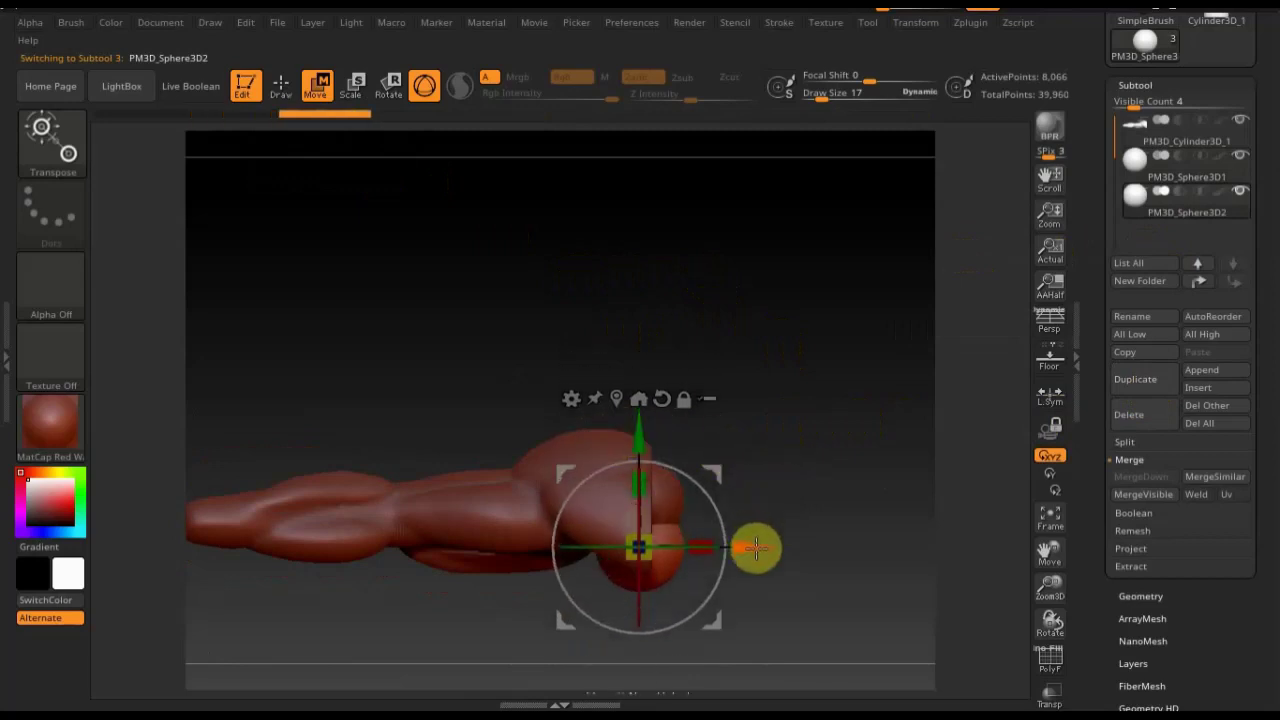
{"action": "left_click_drag", "start_coordinate": [756, 547], "coordinate": [742, 548]}
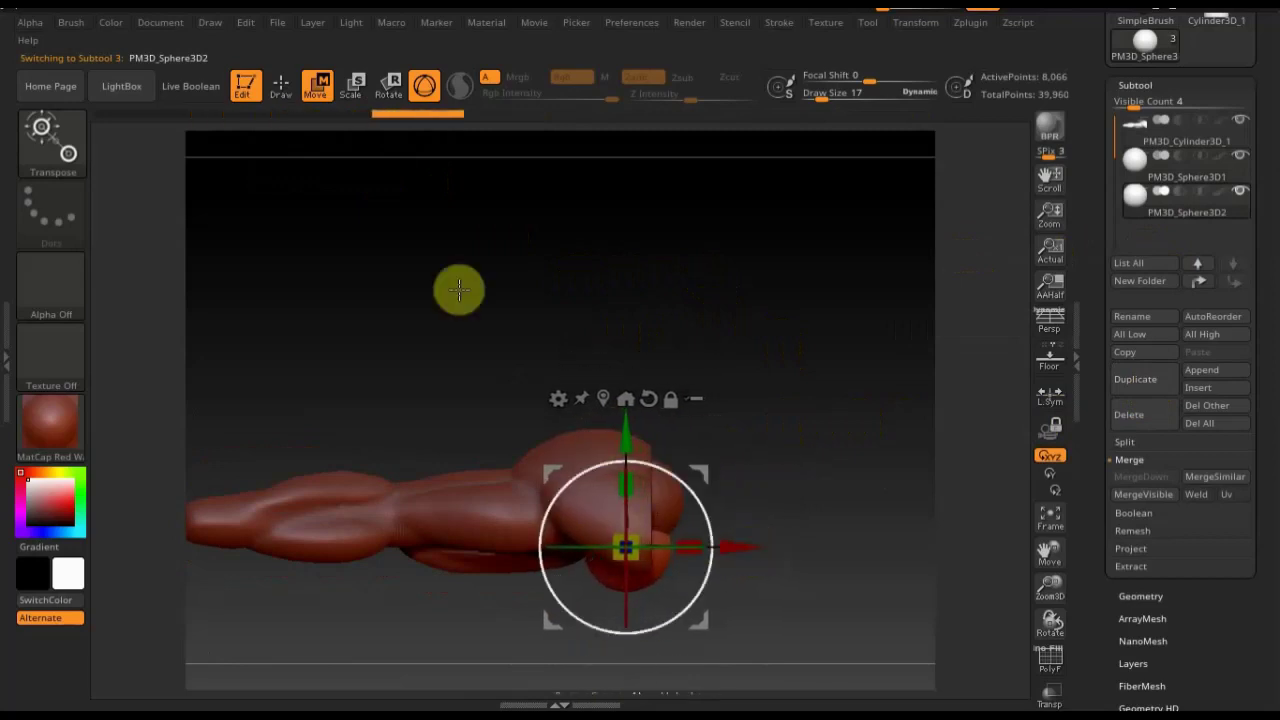
Return to sculpting, set Draw Size to 42, and inspect the handle from several sides
{"action": "left_click", "coordinate": [288, 92]}
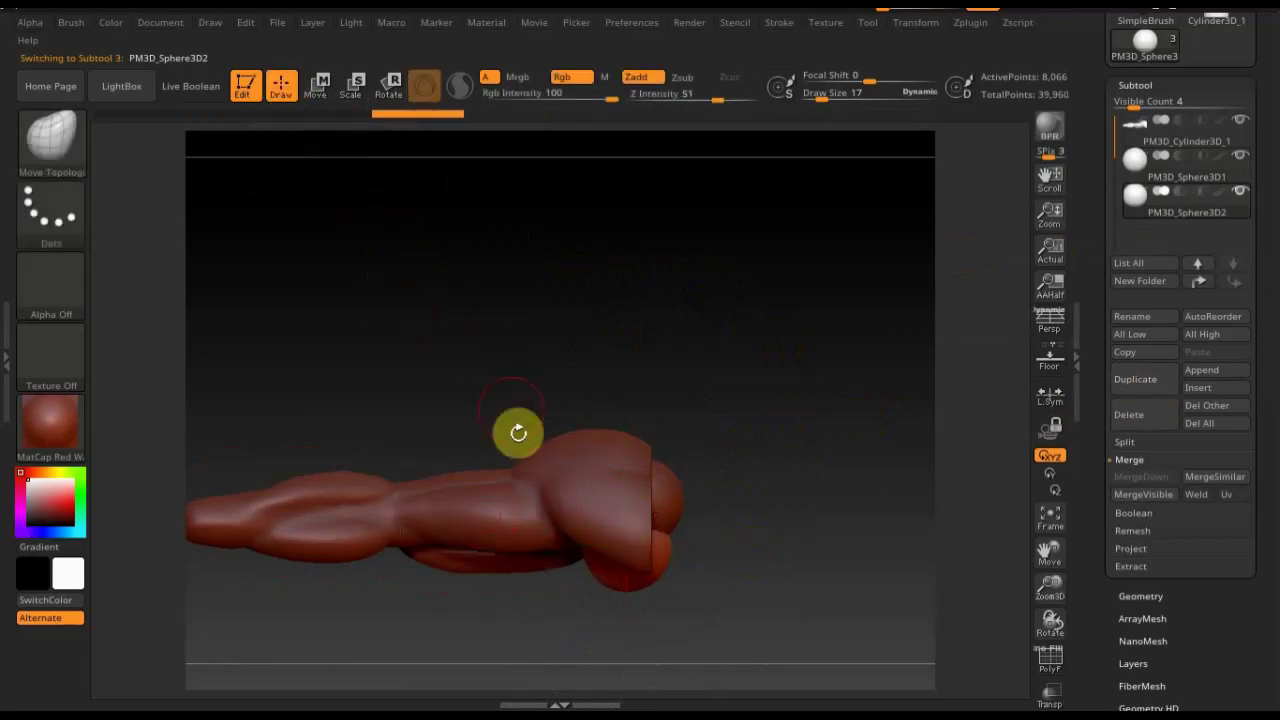
{"action": "left_click_drag", "start_coordinate": [786, 497], "coordinate": [818, 407]}
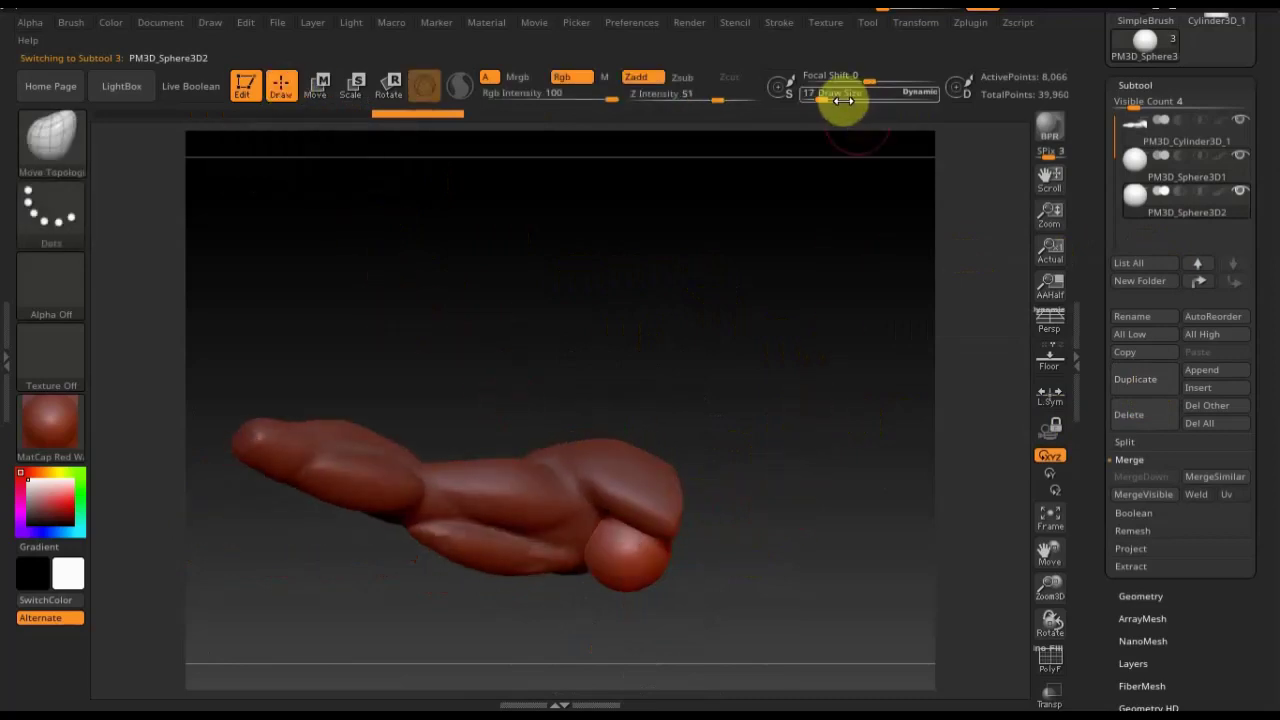
{"action": "left_click_drag", "start_coordinate": [843, 101], "coordinate": [831, 100]}
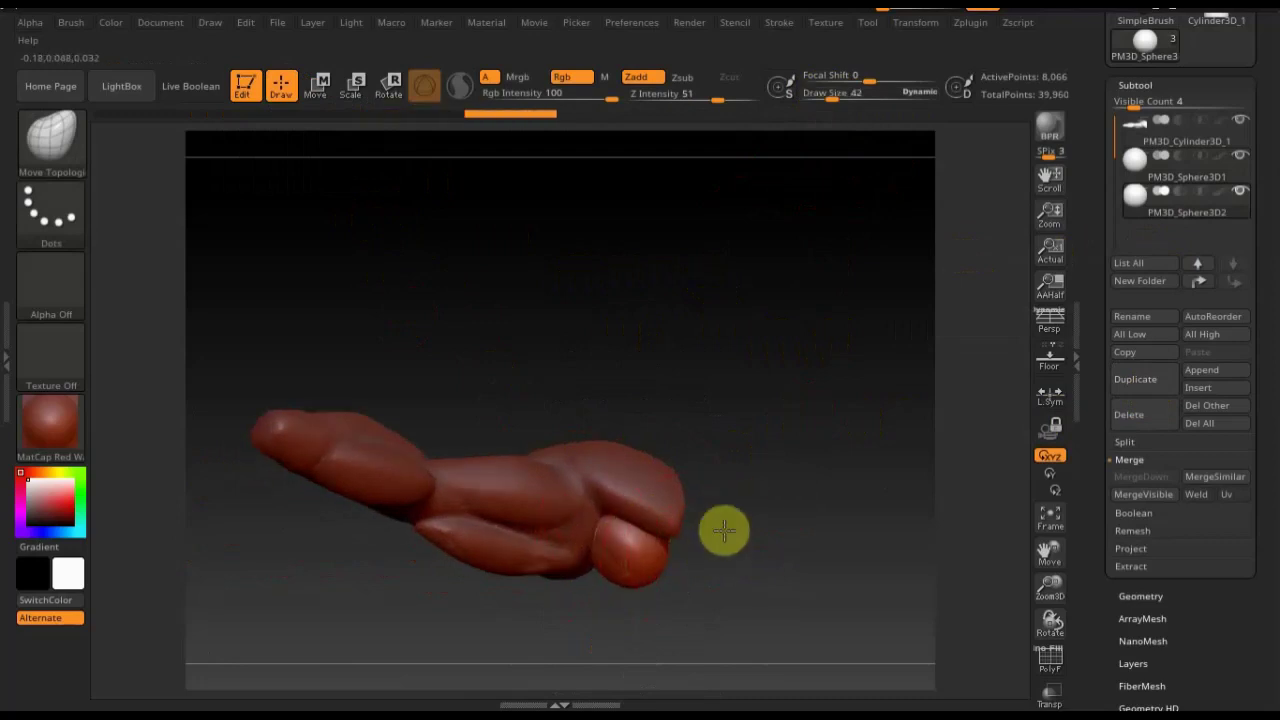
{"action": "mouse_move", "coordinate": [720, 526]}
{"action": "left_mouse_down"}
{"action": "mouse_move", "coordinate": [757, 400]}
{"action": "mouse_move", "coordinate": [617, 566]}
{"action": "left_mouse_up"}
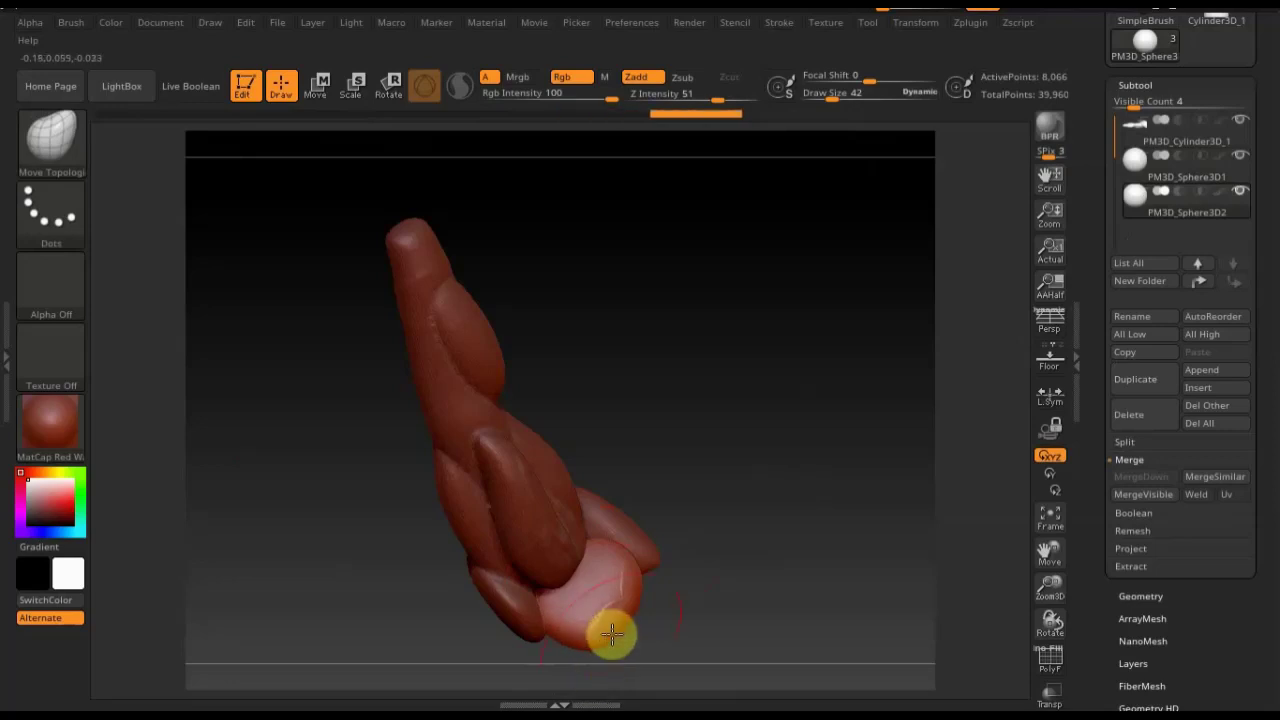
{"action": "left_click_drag", "start_coordinate": [743, 491], "coordinate": [678, 561]}
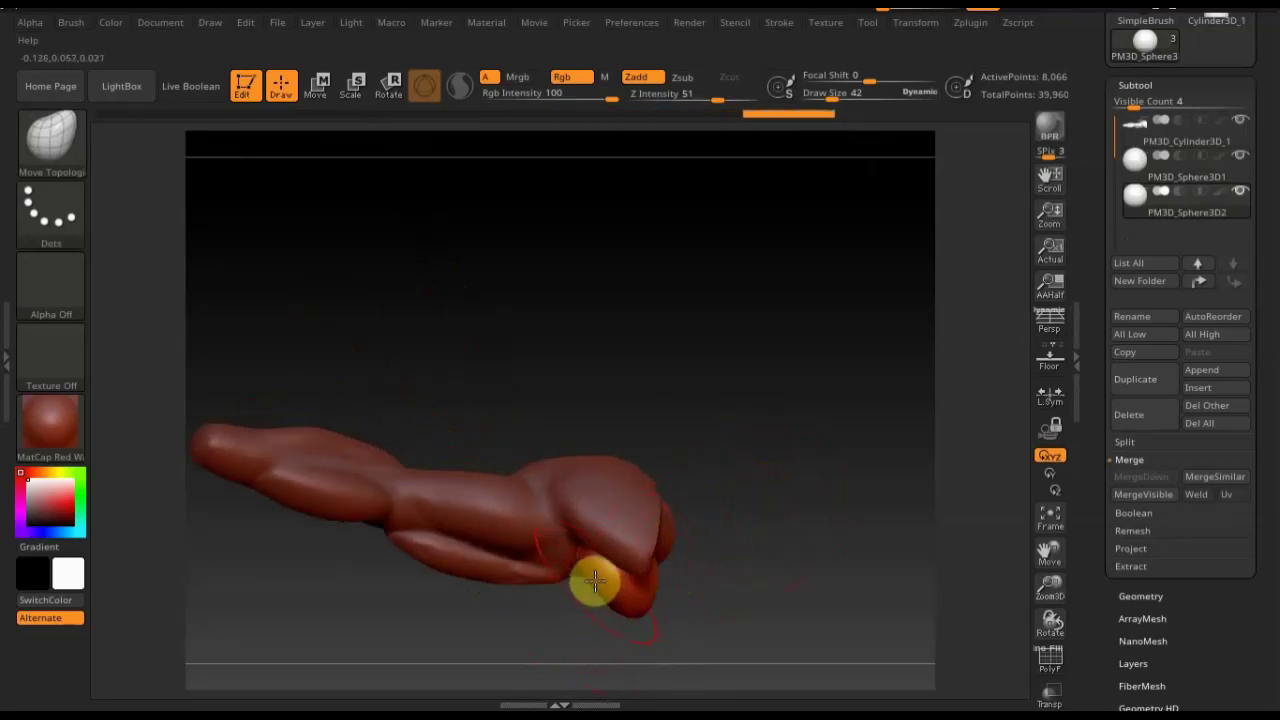
{"action": "mouse_move", "coordinate": [751, 563]}
{"action": "left_mouse_down"}
{"action": "mouse_move", "coordinate": [630, 614]}
{"action": "mouse_move", "coordinate": [494, 575]}
{"action": "left_mouse_up"}
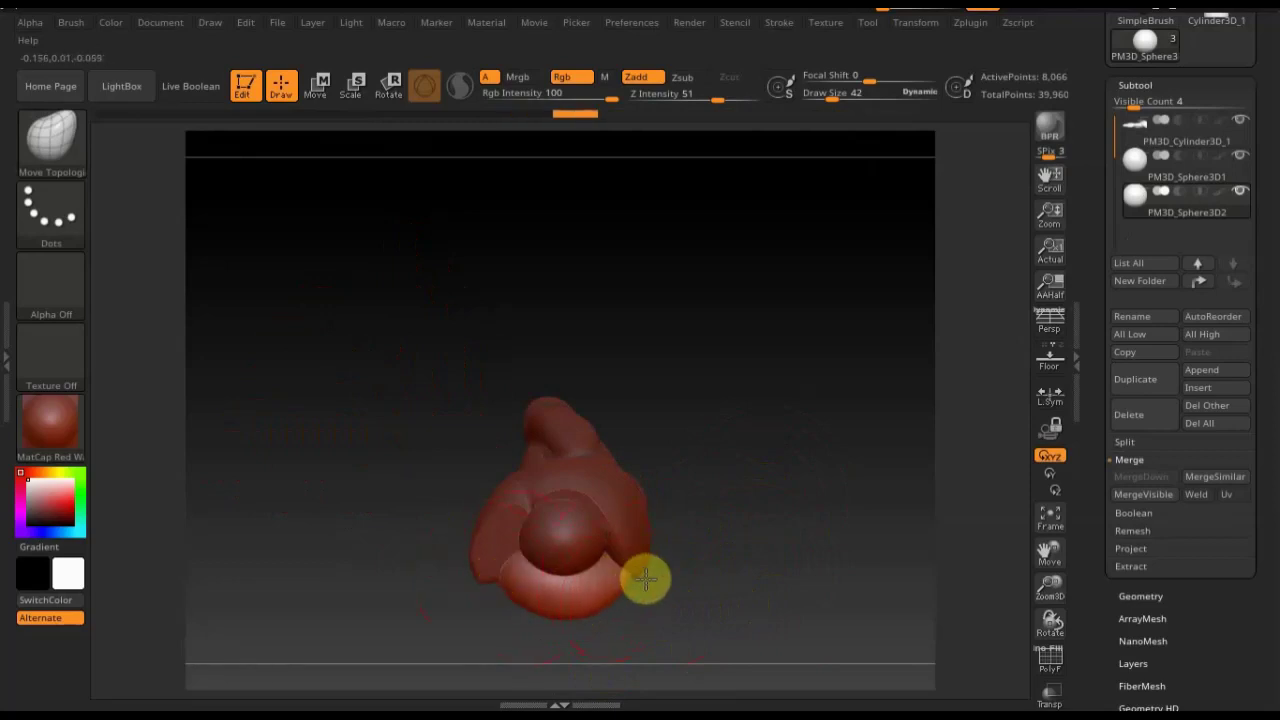
{"action": "mouse_move", "coordinate": [657, 580]}
{"action": "left_mouse_down"}
{"action": "mouse_move", "coordinate": [785, 558]}
{"action": "mouse_move", "coordinate": [803, 420]}
{"action": "left_mouse_up"}
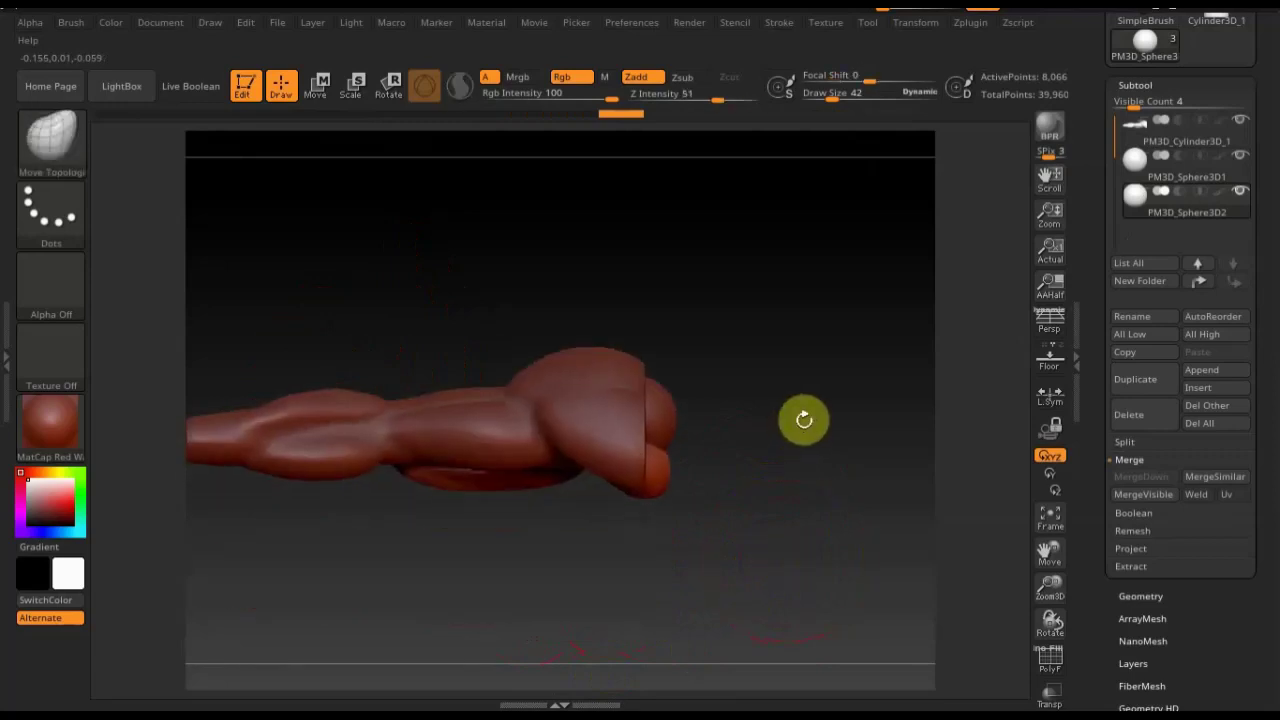
DynaMesh the duplicated sphere at resolution 128 and try a TrimRect cut on it
{"action": "left_click", "coordinate": [1122, 594]}
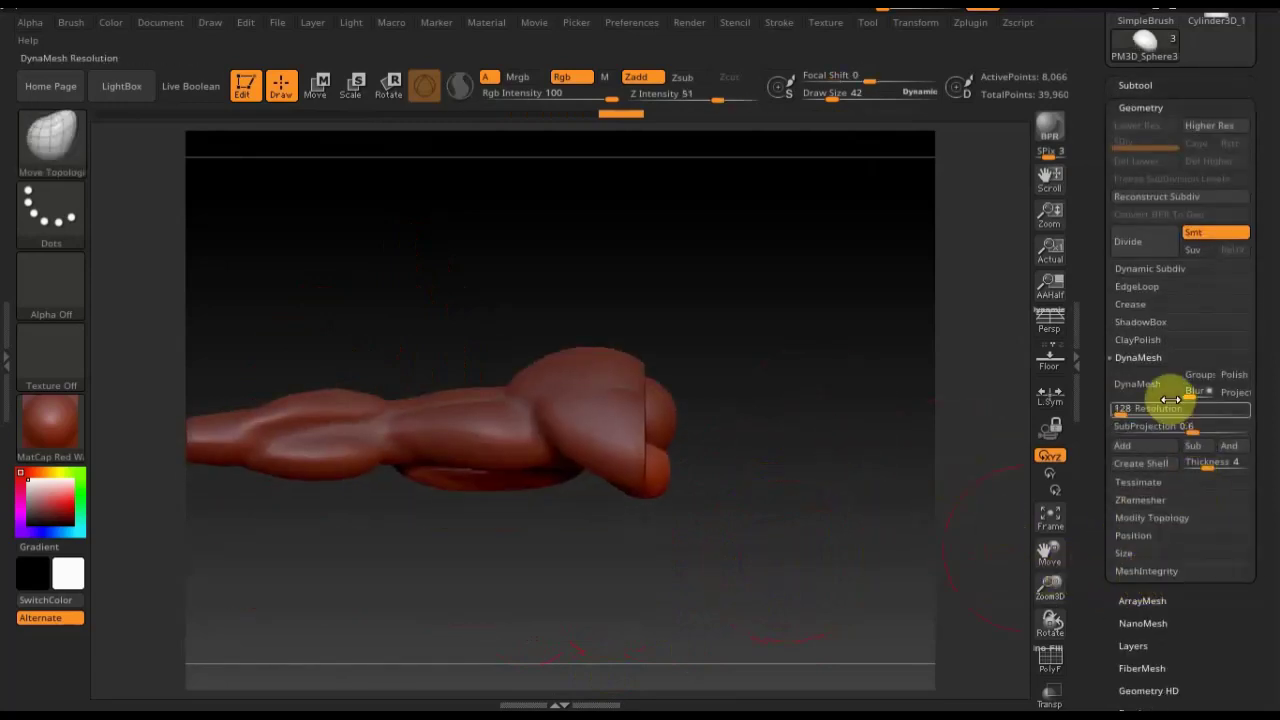
{"action": "left_click", "coordinate": [1138, 388]}
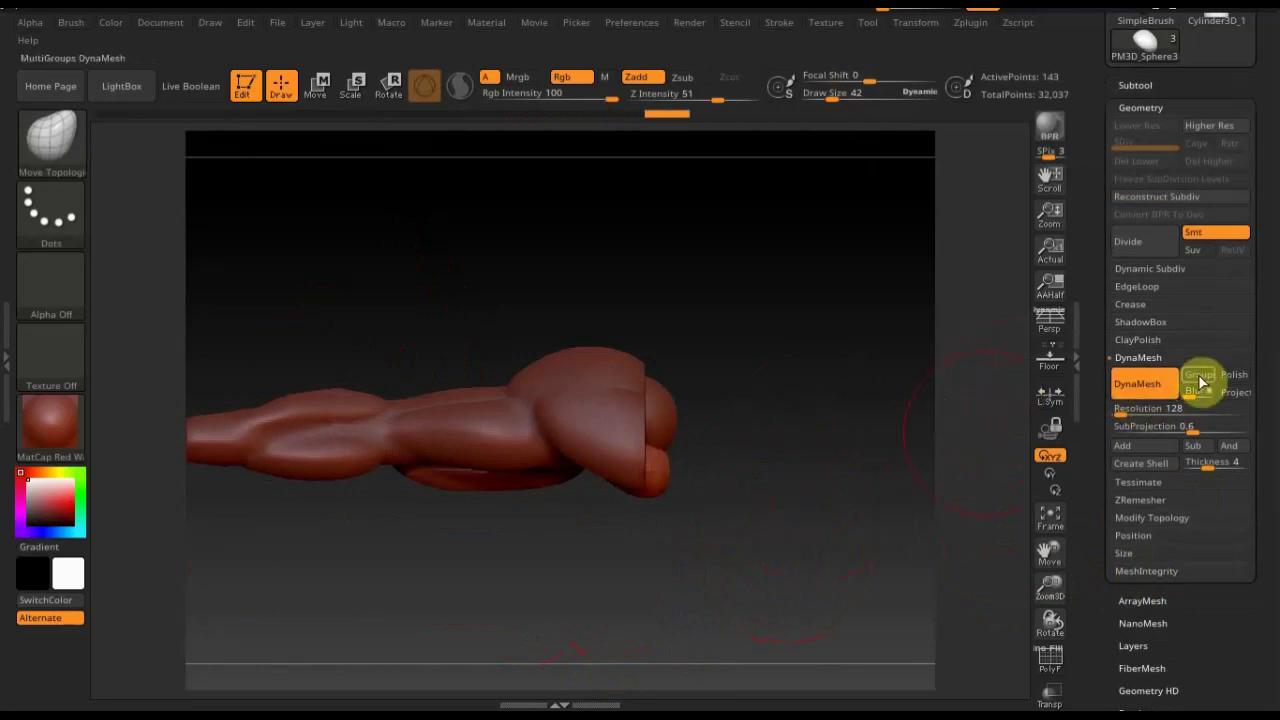
{"action": "key", "text": "ctrl"}
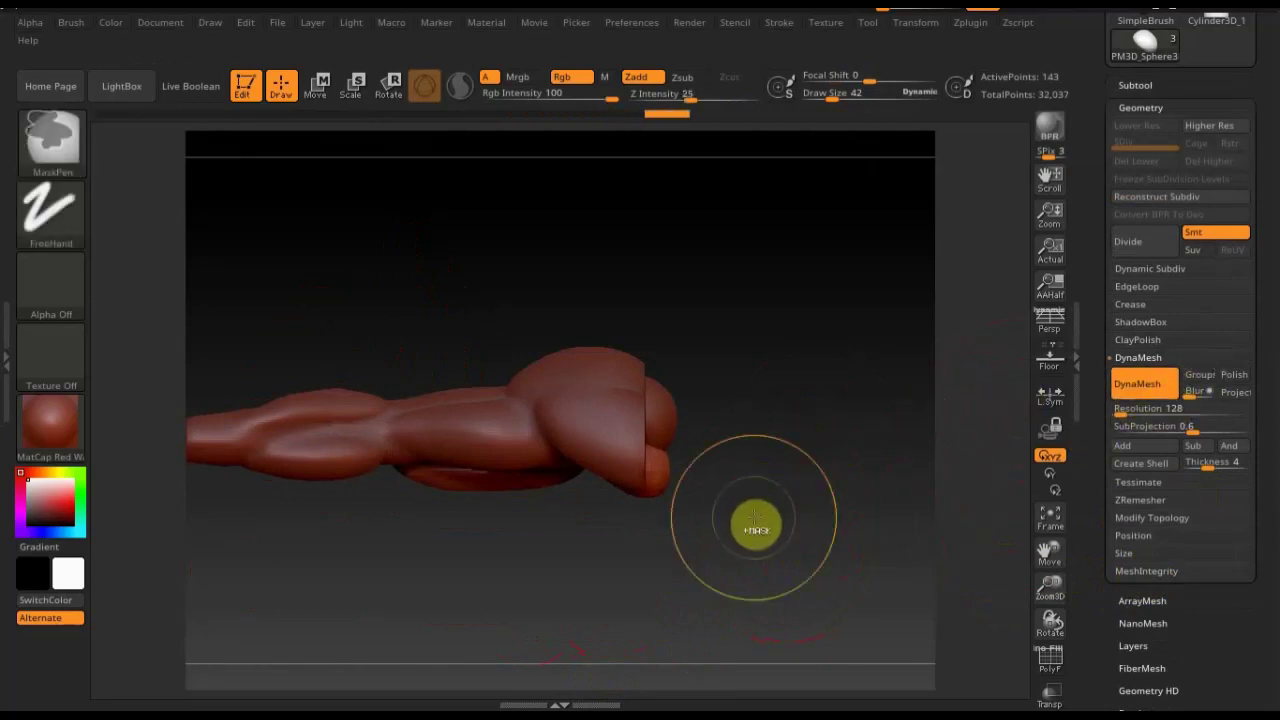
{"action": "key", "text": "ctrl+shift"}
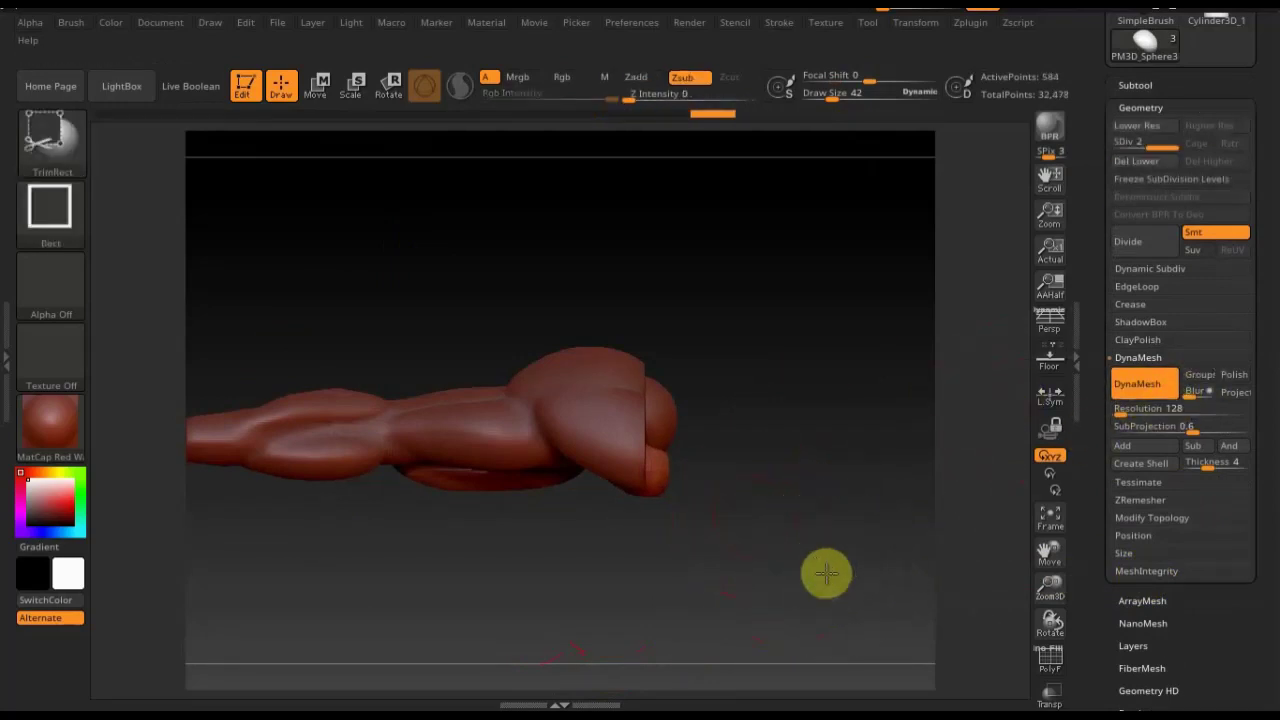
{"action": "left_click_drag", "start_coordinate": [826, 573], "coordinate": [641, 328], "text": "ctrl+shift"}
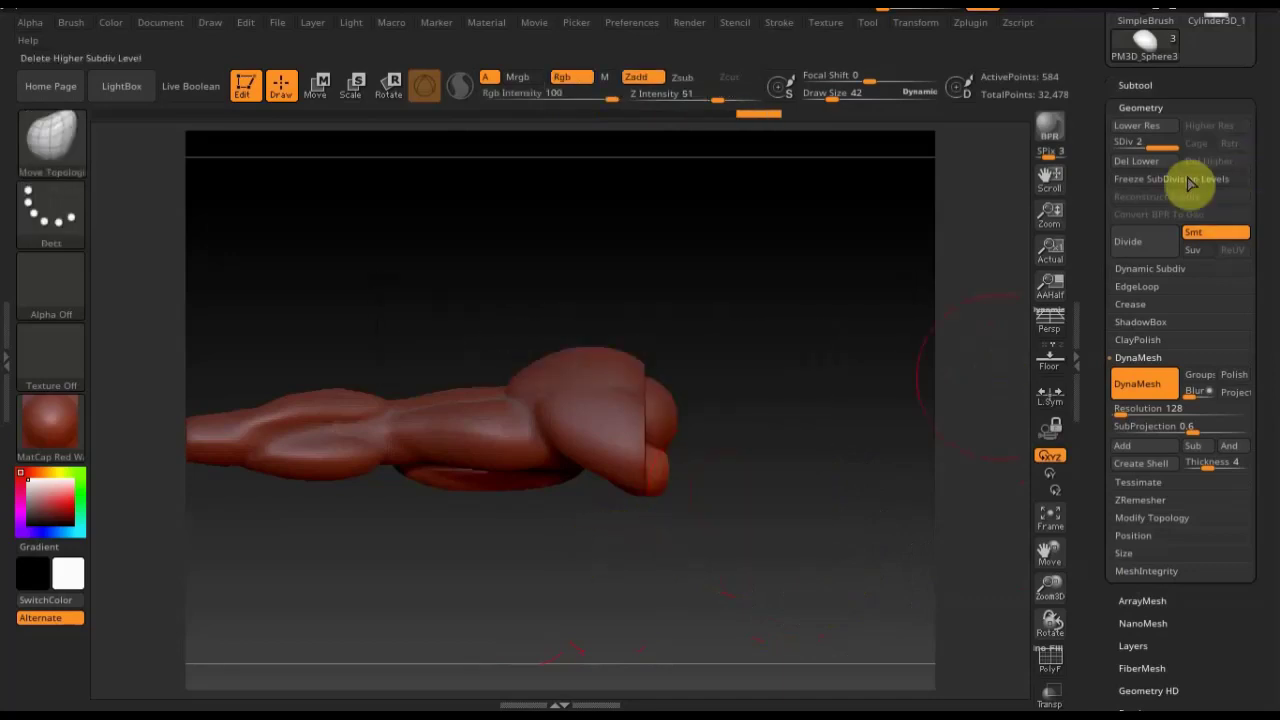
Delete the lower subdivision levels, then slice off part of the sphere with TrimRect
{"action": "left_click", "coordinate": [1137, 161]}
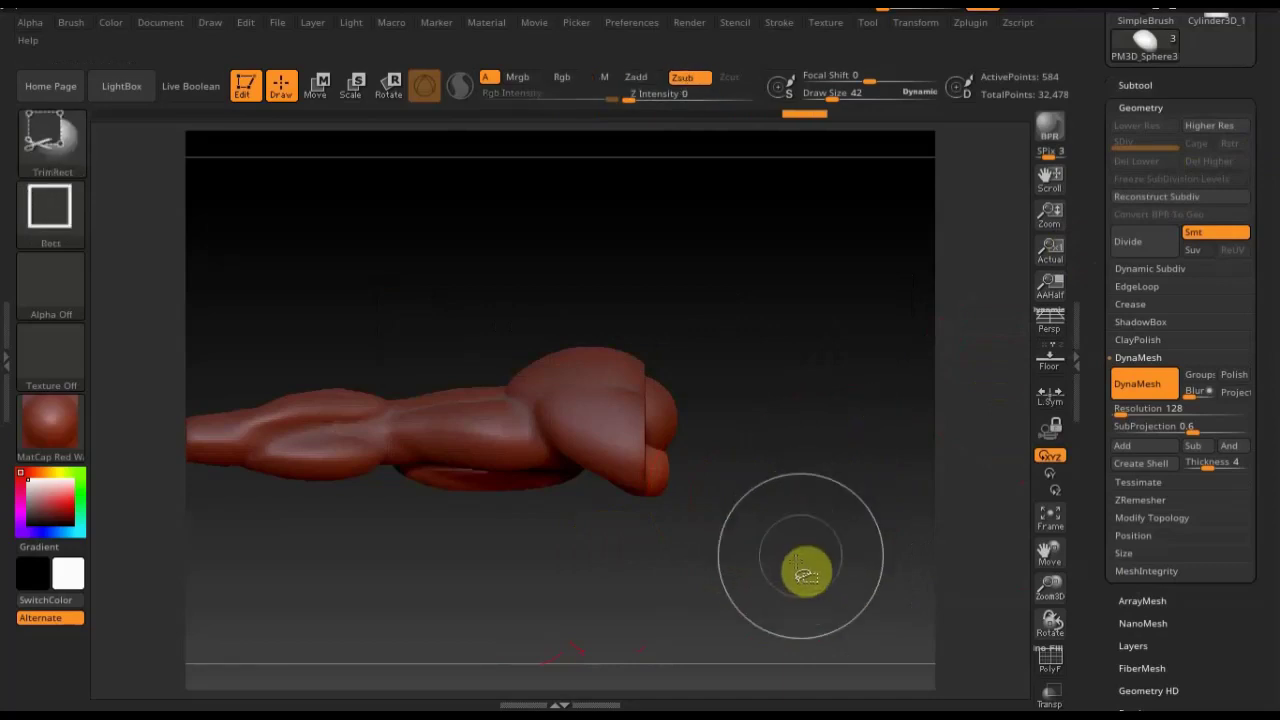
{"action": "left_click_drag", "start_coordinate": [793, 570], "coordinate": [646, 312], "text": "ctrl+shift"}
{"action": "mouse_move", "coordinate": [759, 410]}
{"action": "left_mouse_down"}
{"action": "mouse_move", "coordinate": [826, 283]}
{"action": "mouse_move", "coordinate": [777, 340]}
{"action": "mouse_move", "coordinate": [766, 383]}
{"action": "left_mouse_up"}
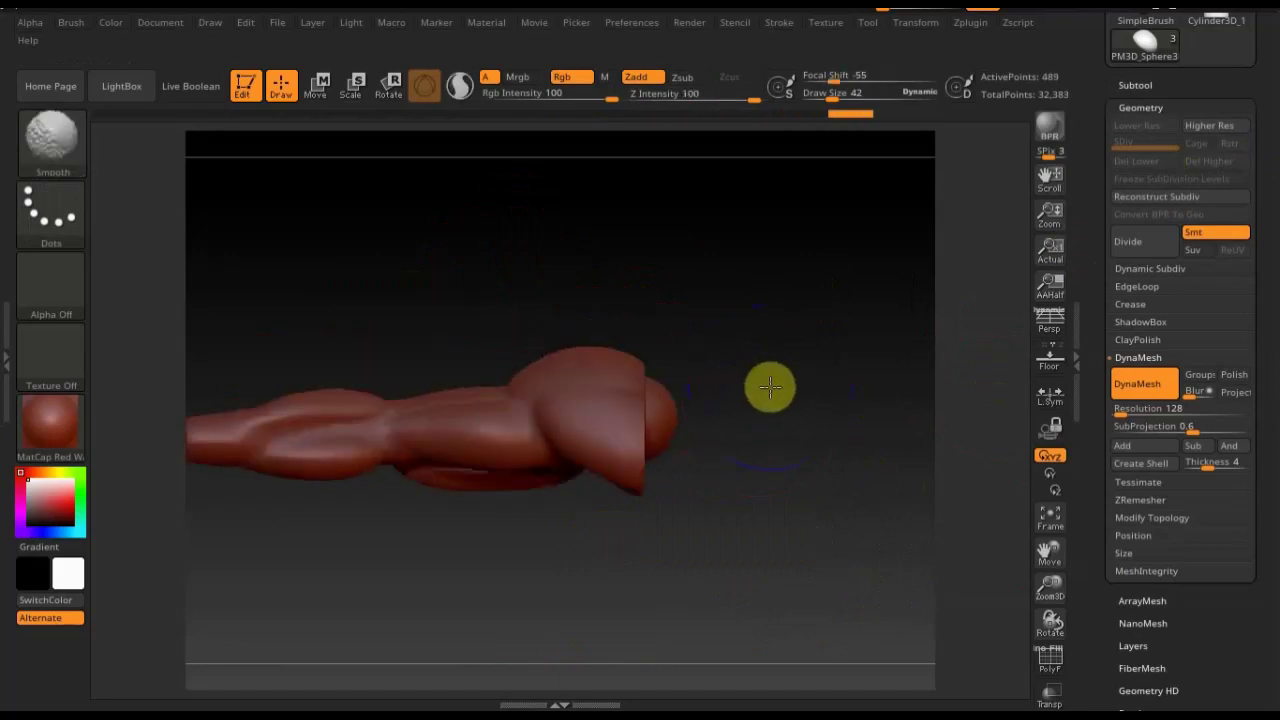
{"action": "left_click", "coordinate": [1140, 88]}
{"action": "mouse_move", "coordinate": [1186, 170]}
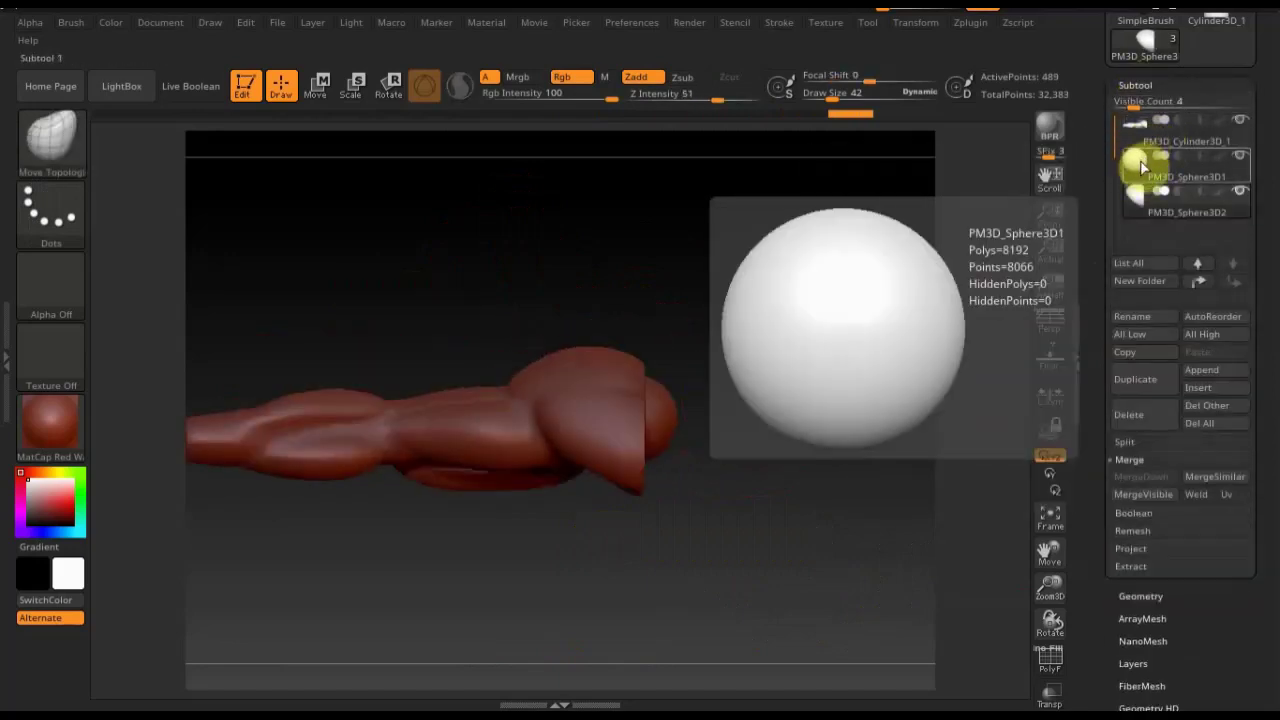
Move PM3D_Sphere3D1 down the subtool list and merge the trimmed sphere into the cylinder handle
{"action": "left_click", "coordinate": [1140, 165]}
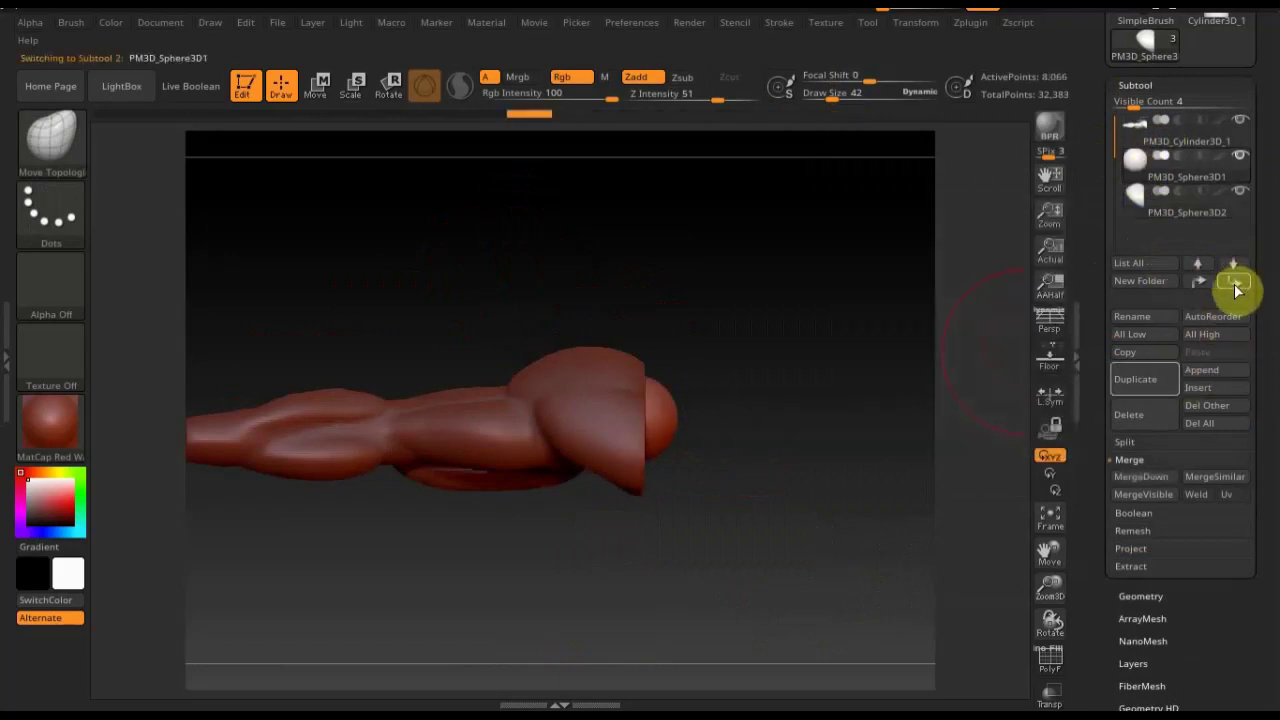
{"action": "left_click", "coordinate": [1235, 286]}
{"action": "left_click", "coordinate": [1140, 148]}
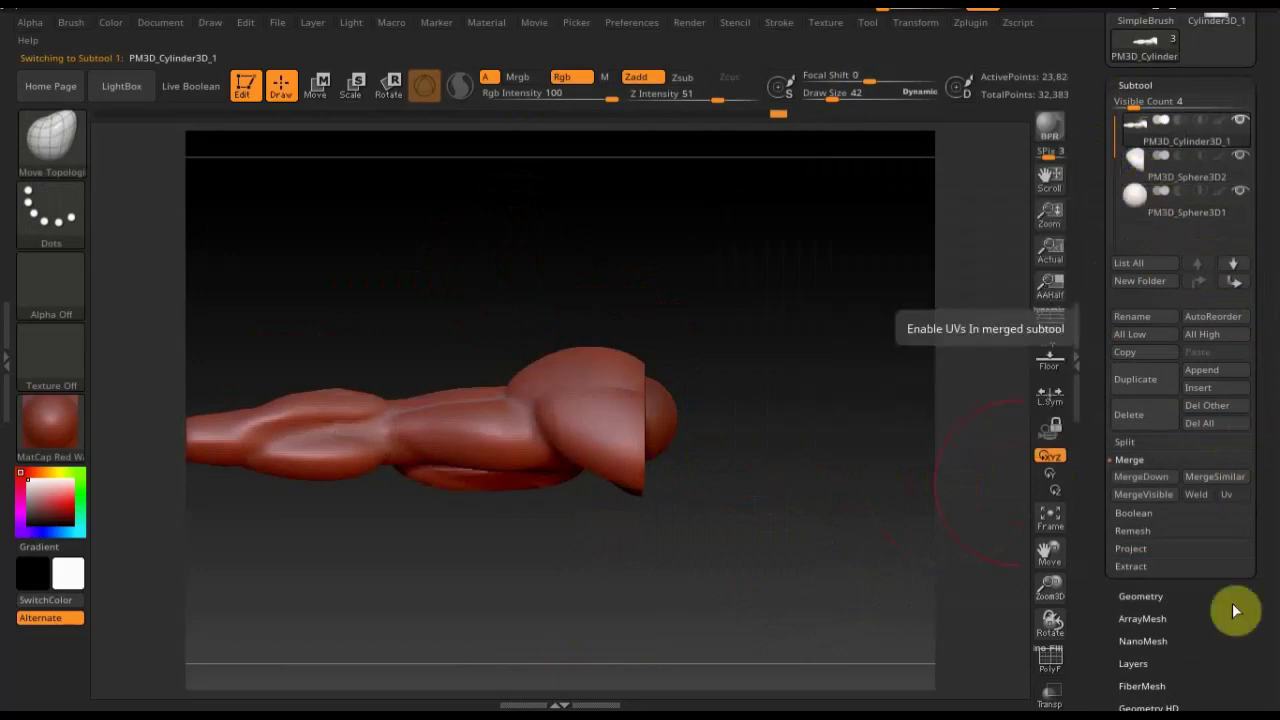
{"action": "left_click", "coordinate": [1144, 476]}
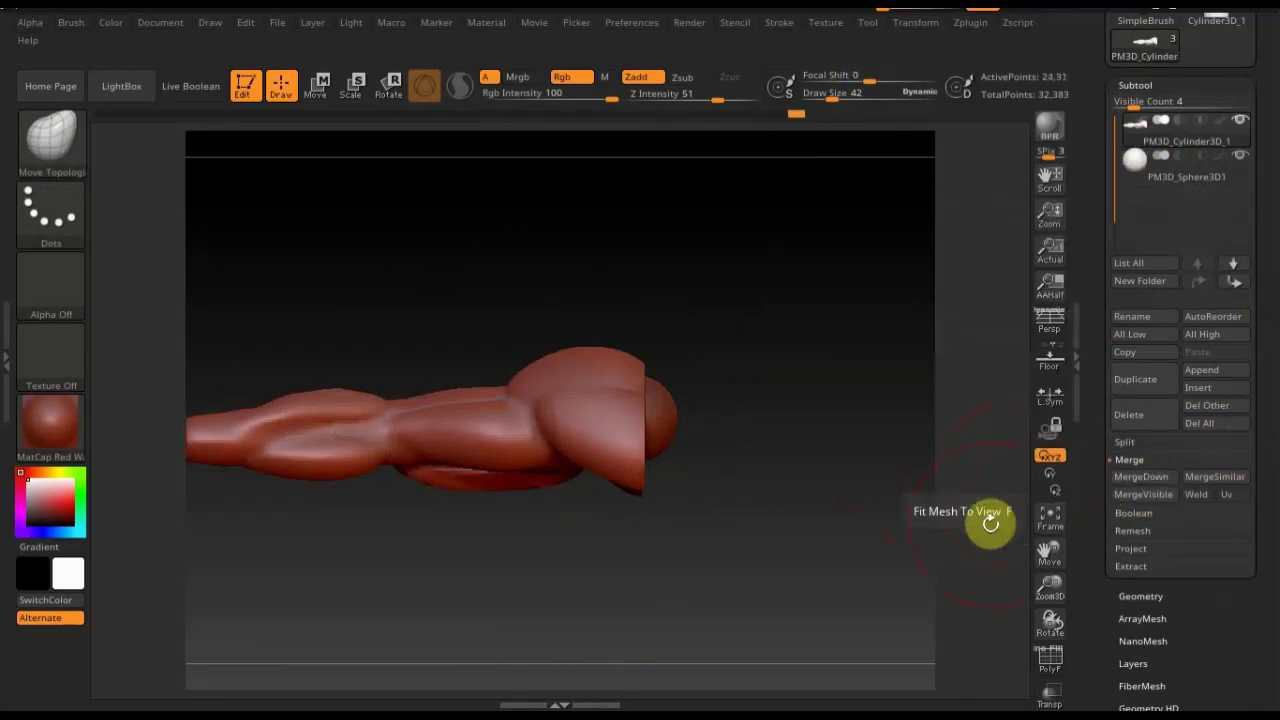
{"action": "key", "text": "ctrl"}
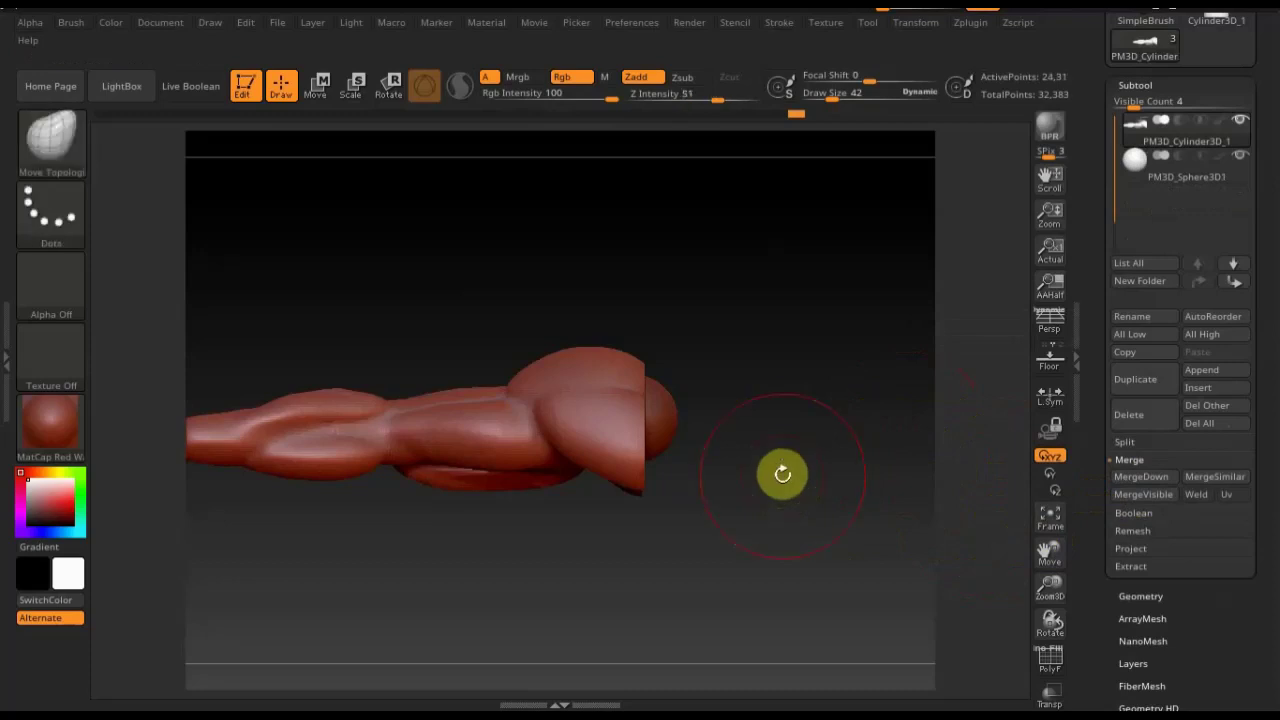
DynaMesh the merged handle into one surface at resolution 768
{"action": "left_click", "coordinate": [1140, 596]}
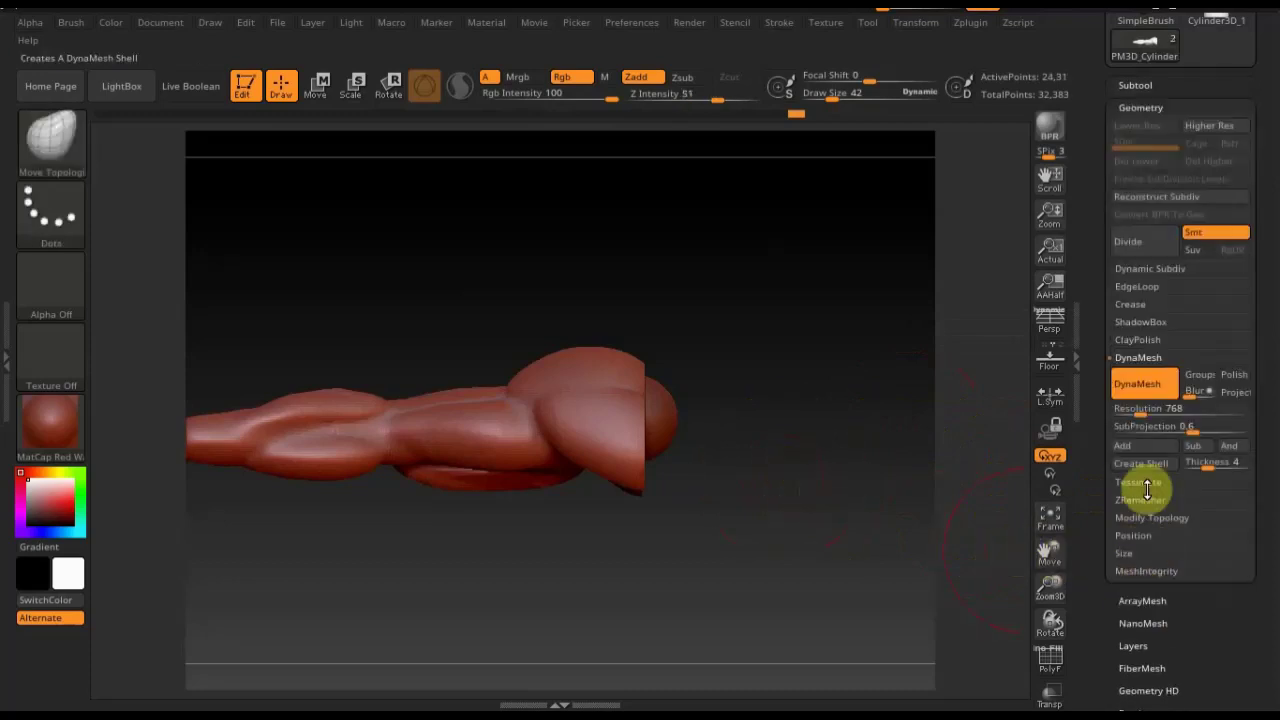
{"action": "left_click", "coordinate": [1140, 384]}
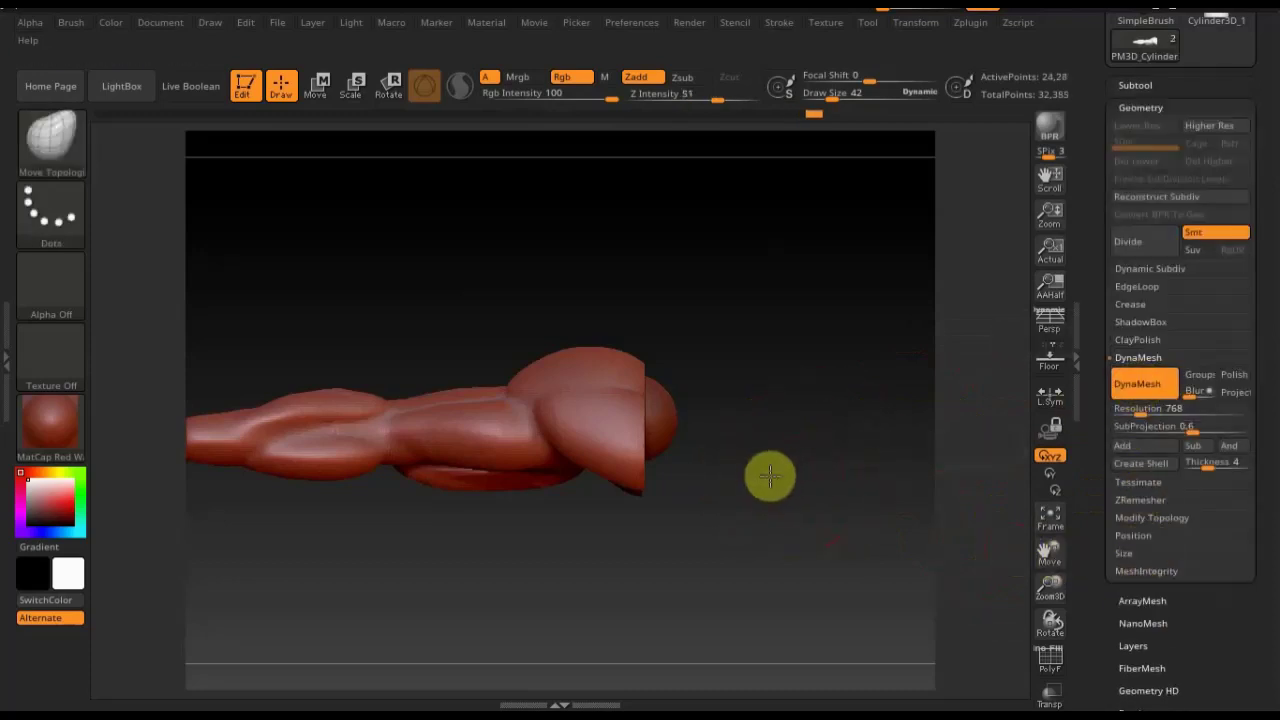
{"action": "left_click_drag", "start_coordinate": [766, 474], "coordinate": [717, 431]}
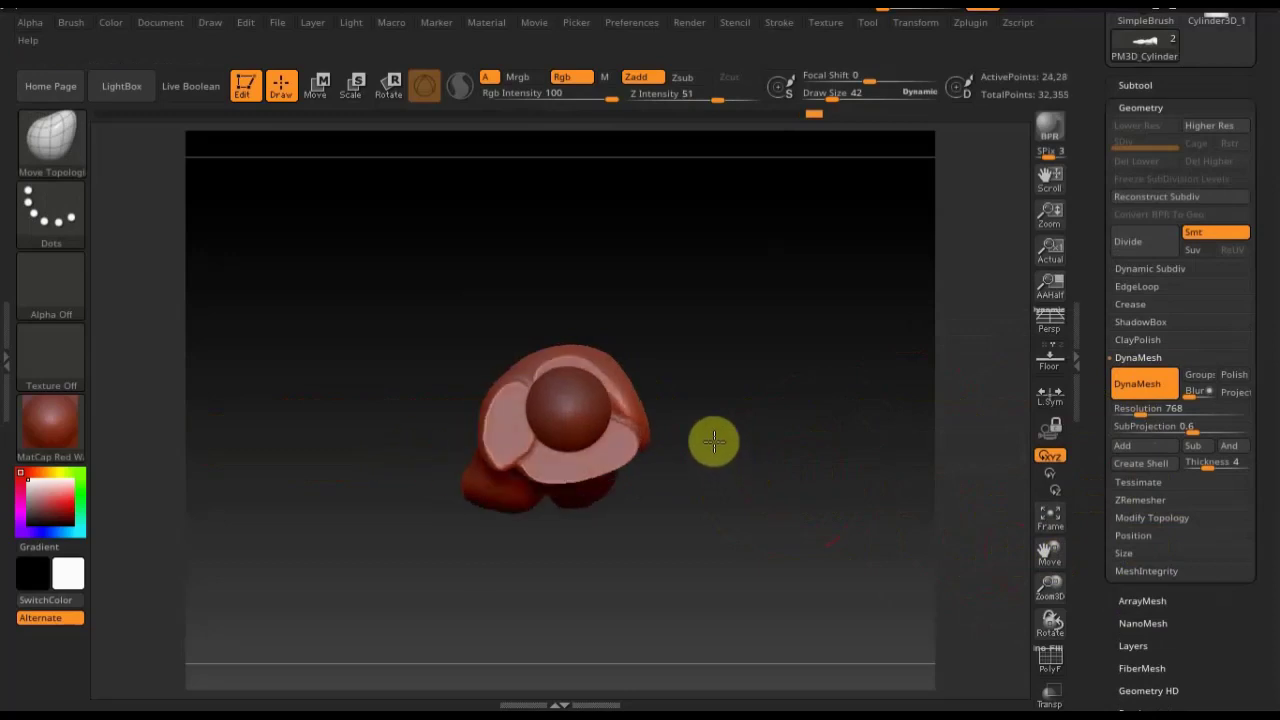
Smooth out the creases on the handle's lower lobe
{"action": "left_click", "coordinate": [1050, 658]}
{"action": "left_click", "coordinate": [1050, 658]}
{"action": "mouse_move", "coordinate": [829, 586]}
{"action": "left_mouse_down"}
{"action": "mouse_move", "coordinate": [685, 504]}
{"action": "mouse_move", "coordinate": [777, 477]}
{"action": "mouse_move", "coordinate": [770, 492]}
{"action": "left_mouse_up"}
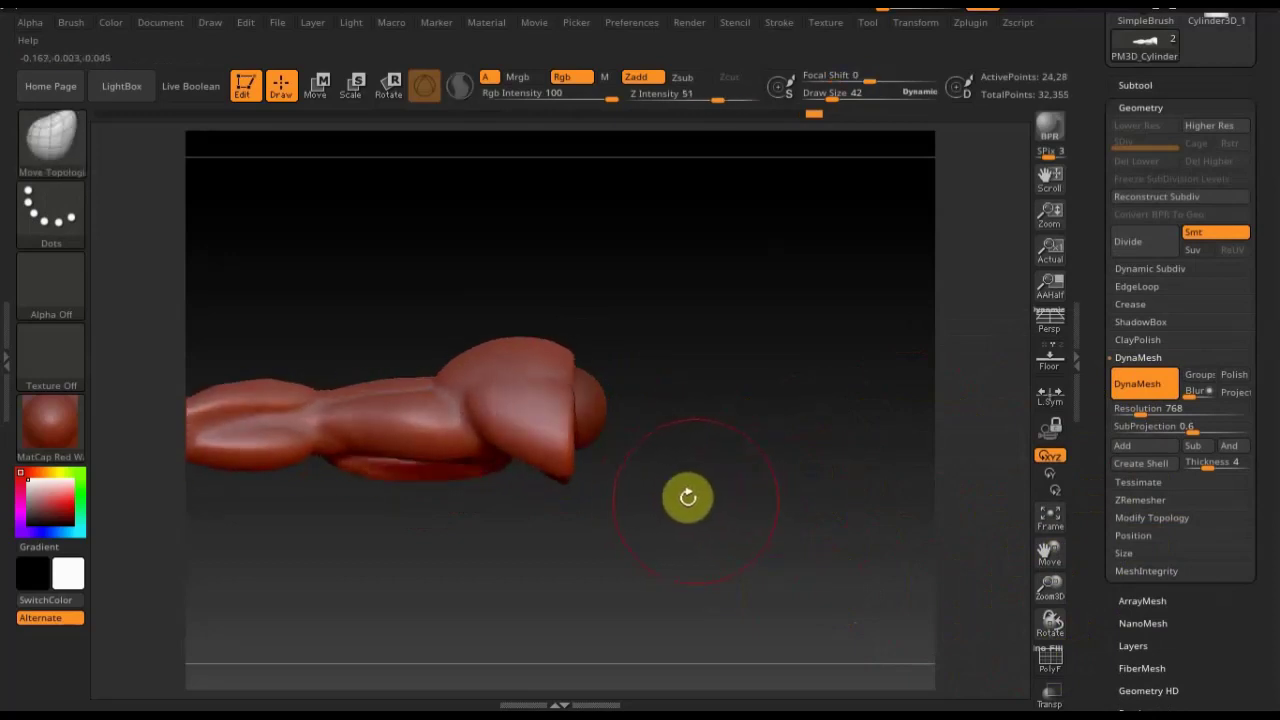
{"action": "mouse_move", "coordinate": [687, 497]}
{"action": "left_mouse_down"}
{"action": "mouse_move", "coordinate": [849, 409]}
{"action": "mouse_move", "coordinate": [771, 383]}
{"action": "mouse_move", "coordinate": [720, 331]}
{"action": "left_mouse_up"}
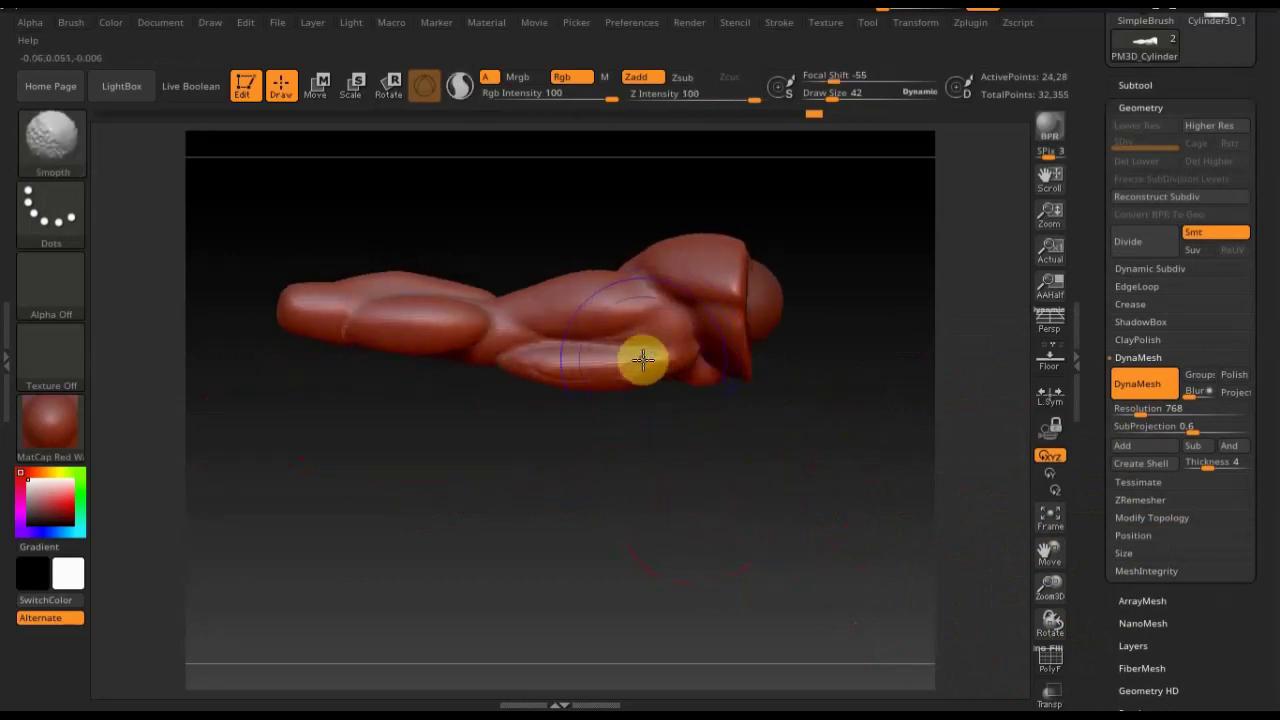
{"action": "mouse_move", "coordinate": [643, 360]}
{"action": "left_mouse_down", "text": "shift"}
{"action": "mouse_move", "coordinate": [437, 357]}
{"action": "mouse_move", "coordinate": [371, 316]}
{"action": "left_mouse_up", "text": "shift"}
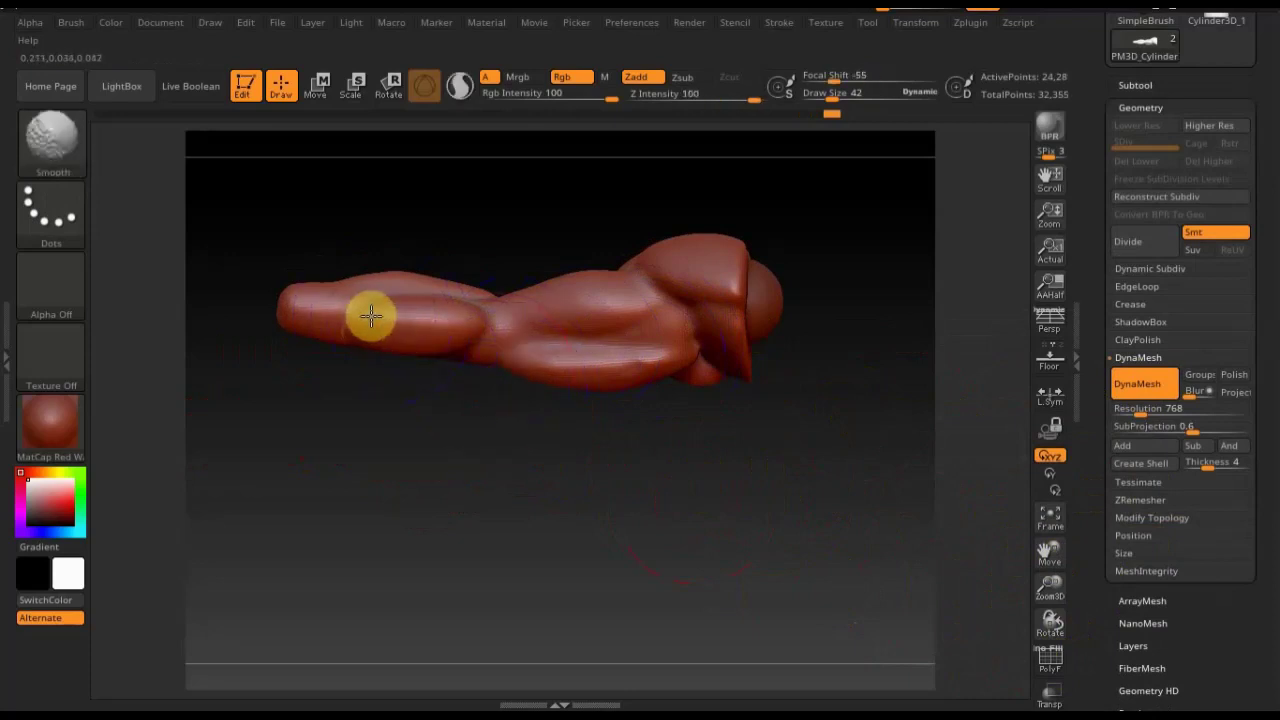
Push the upper surface and neck below the flared end with Move Topological
{"action": "mouse_move", "coordinate": [400, 451]}
{"action": "left_mouse_down"}
{"action": "mouse_move", "coordinate": [500, 466]}
{"action": "mouse_move", "coordinate": [571, 437]}
{"action": "mouse_move", "coordinate": [710, 507]}
{"action": "left_mouse_up"}
{"action": "mouse_move", "coordinate": [686, 397]}
{"action": "left_mouse_down"}
{"action": "mouse_move", "coordinate": [803, 620]}
{"action": "mouse_move", "coordinate": [710, 607]}
{"action": "mouse_move", "coordinate": [451, 311]}
{"action": "left_mouse_up"}
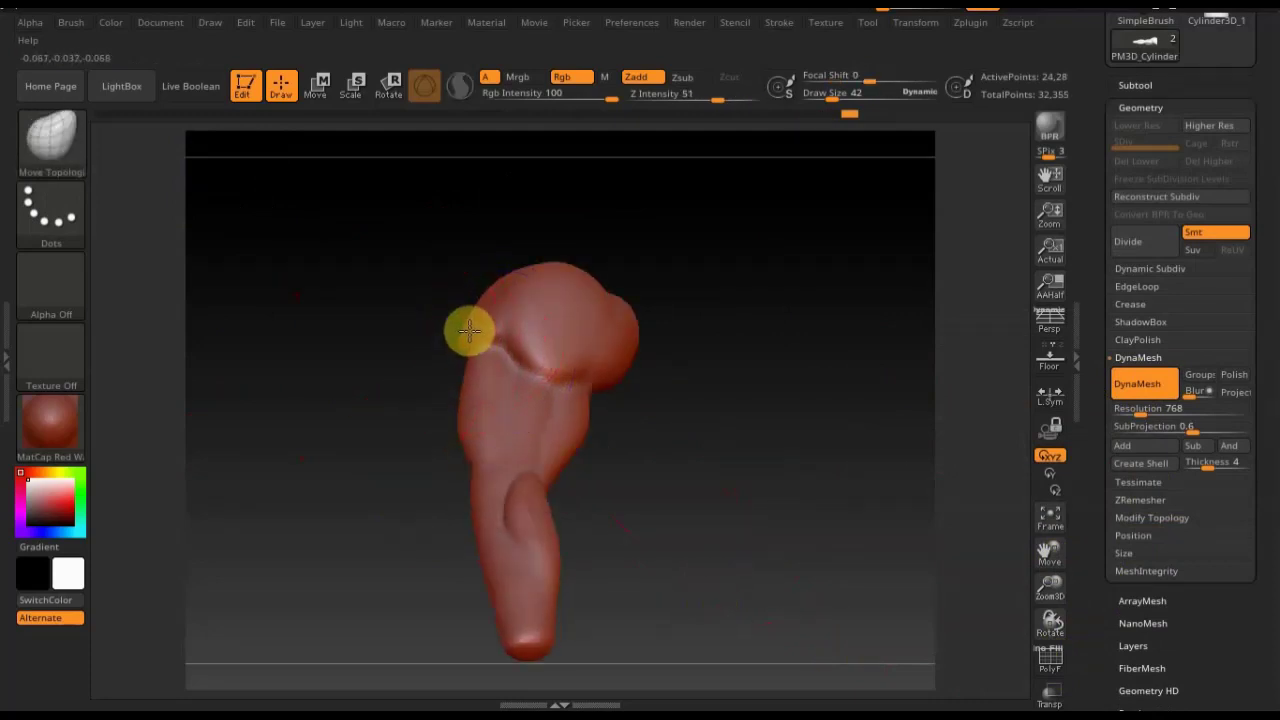
{"action": "mouse_move", "coordinate": [473, 332]}
{"action": "left_mouse_down"}
{"action": "mouse_move", "coordinate": [506, 314]}
{"action": "mouse_move", "coordinate": [481, 309]}
{"action": "mouse_move", "coordinate": [554, 320]}
{"action": "left_mouse_up"}
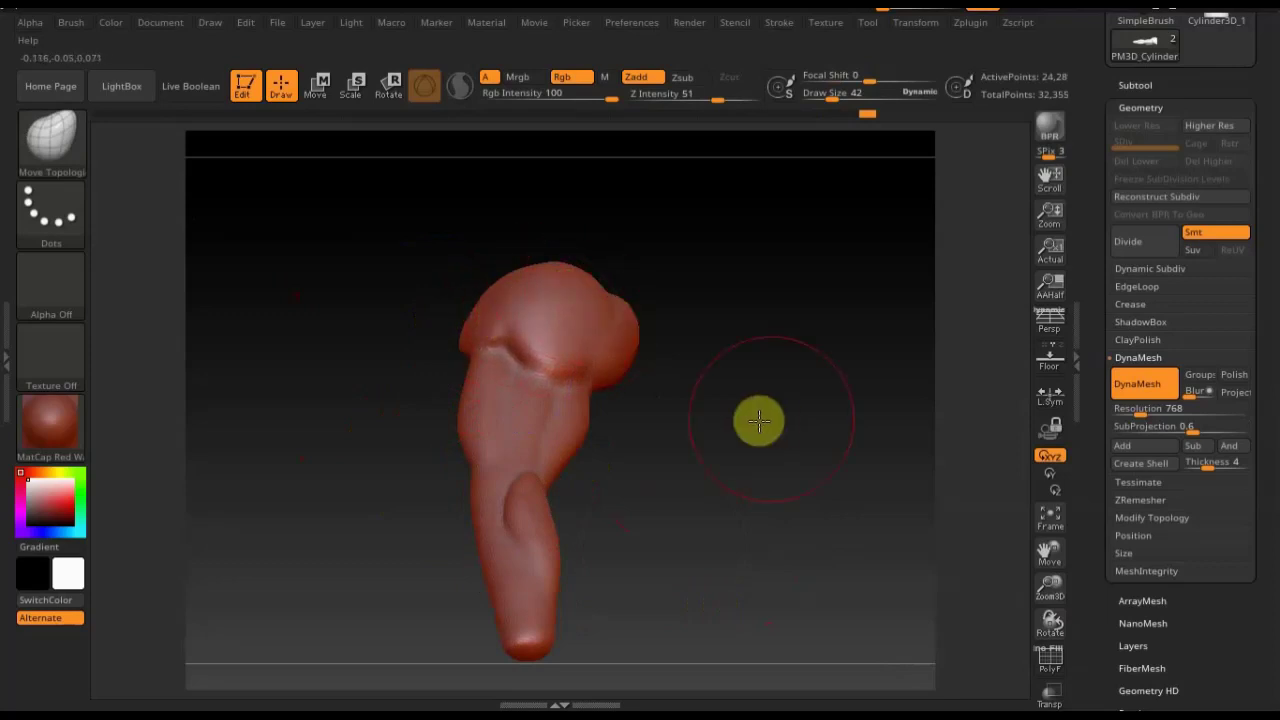
{"action": "left_click_drag", "start_coordinate": [757, 420], "coordinate": [668, 372]}
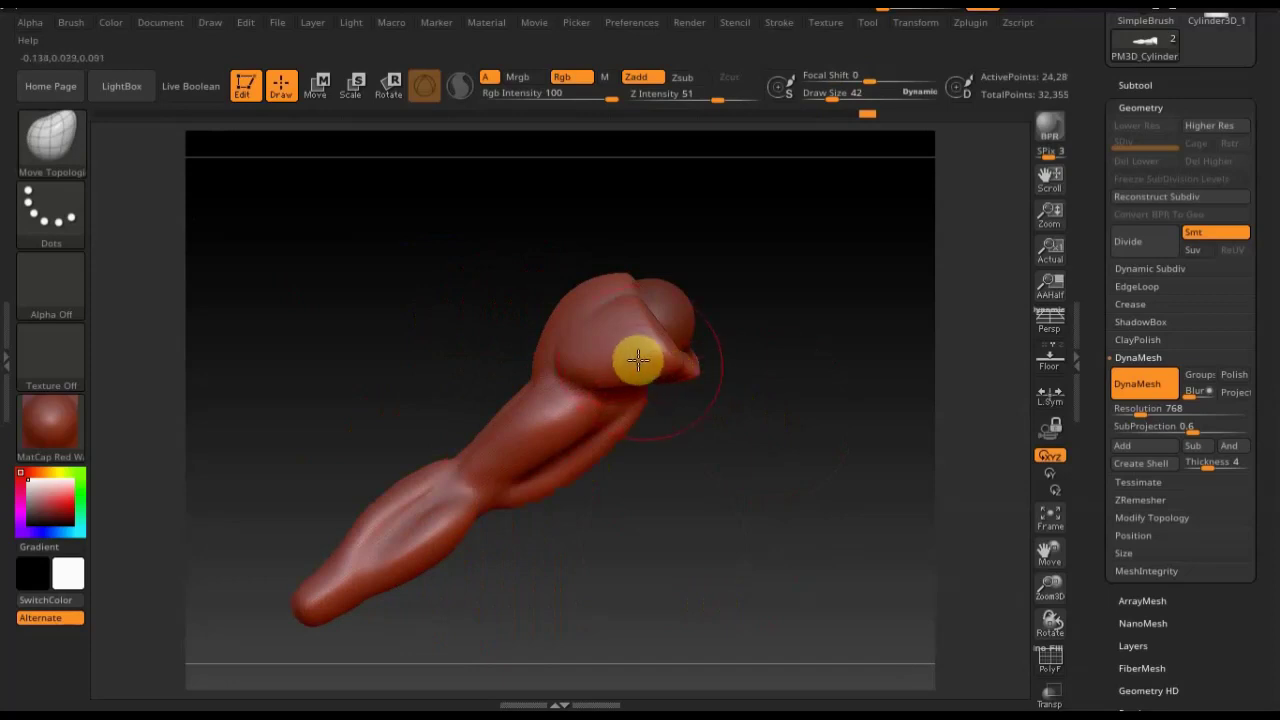
{"action": "mouse_move", "coordinate": [740, 355]}
{"action": "left_mouse_down"}
{"action": "mouse_move", "coordinate": [717, 463]}
{"action": "mouse_move", "coordinate": [571, 434]}
{"action": "left_mouse_up"}
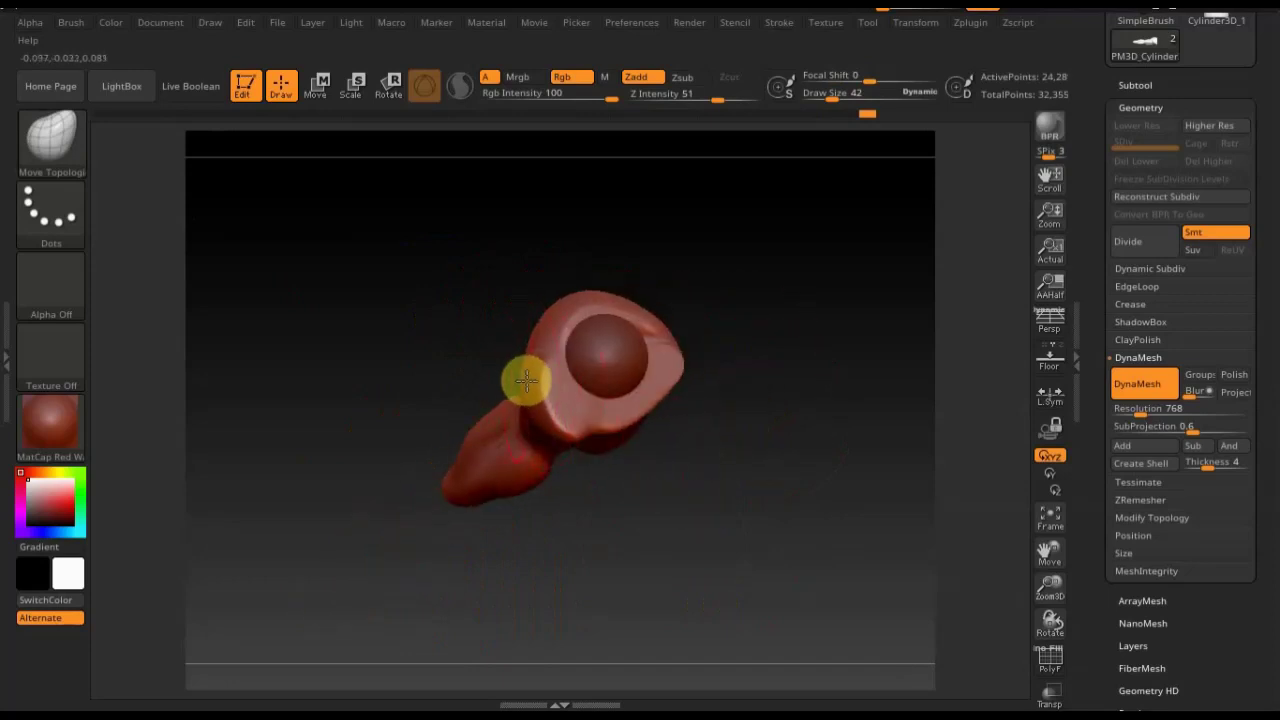
{"action": "left_click_drag", "start_coordinate": [540, 382], "coordinate": [557, 400]}
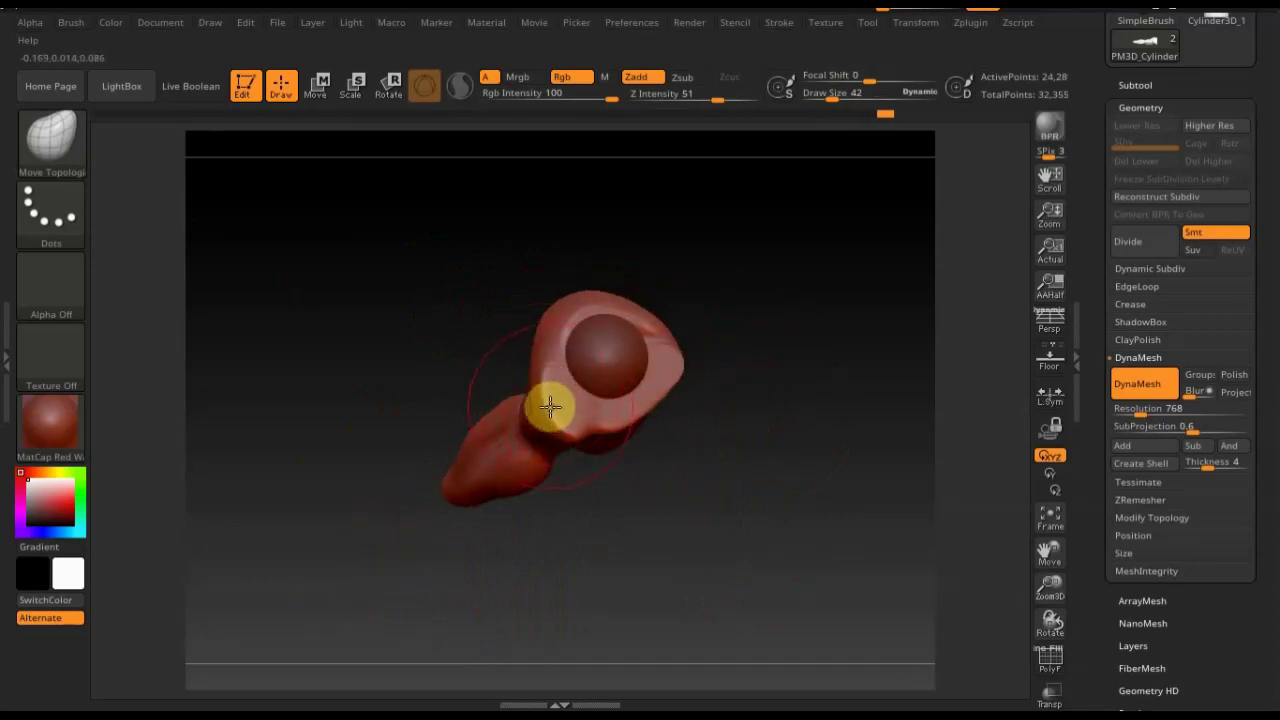
{"action": "mouse_move", "coordinate": [651, 468]}
{"action": "left_mouse_down"}
{"action": "mouse_move", "coordinate": [803, 420]}
{"action": "mouse_move", "coordinate": [733, 419]}
{"action": "left_mouse_up"}
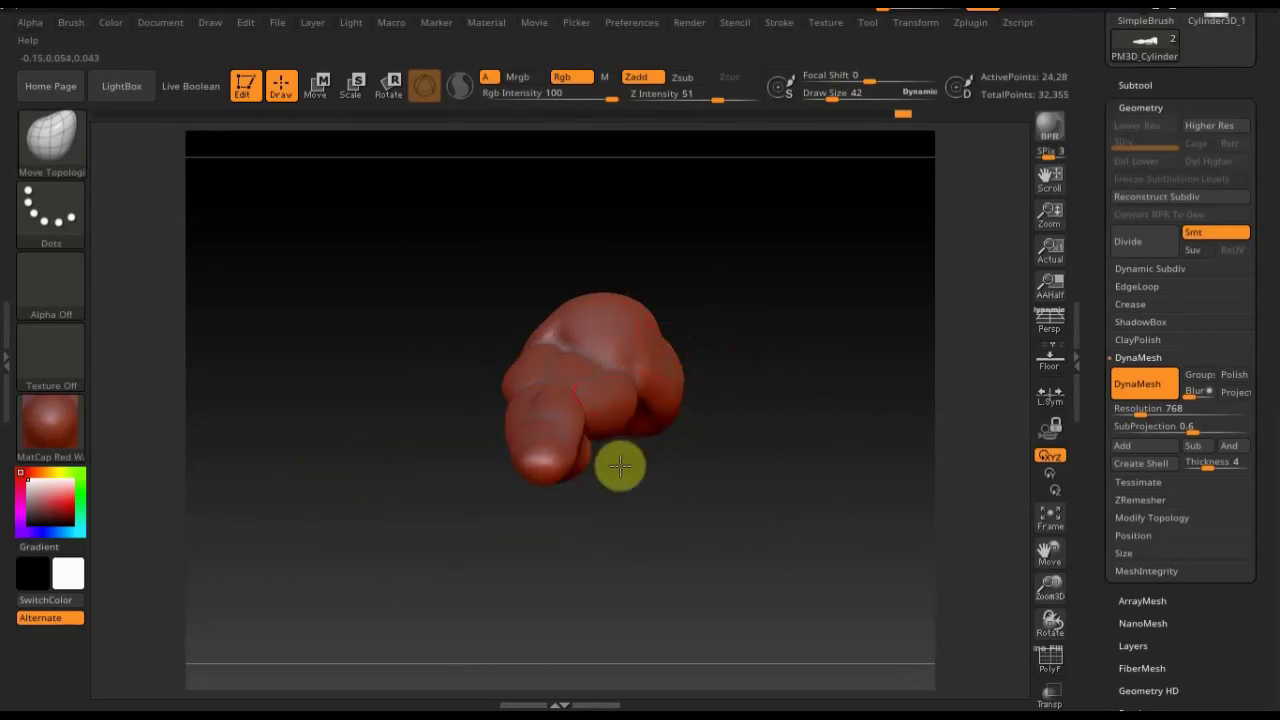
Reshape the handle's lower tip and view it from several angles
{"action": "left_click_drag", "start_coordinate": [766, 534], "coordinate": [691, 477]}
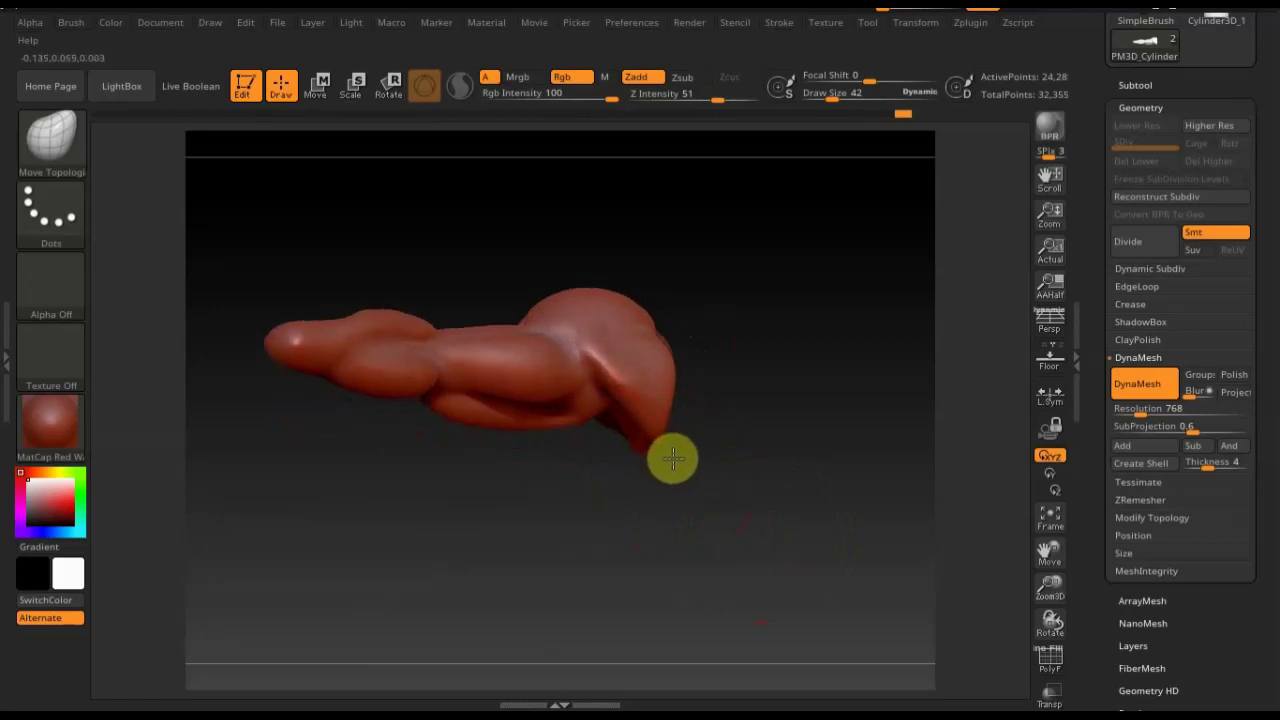
{"action": "mouse_move", "coordinate": [673, 459]}
{"action": "left_mouse_down"}
{"action": "mouse_move", "coordinate": [566, 423]}
{"action": "mouse_move", "coordinate": [536, 461]}
{"action": "left_mouse_up"}
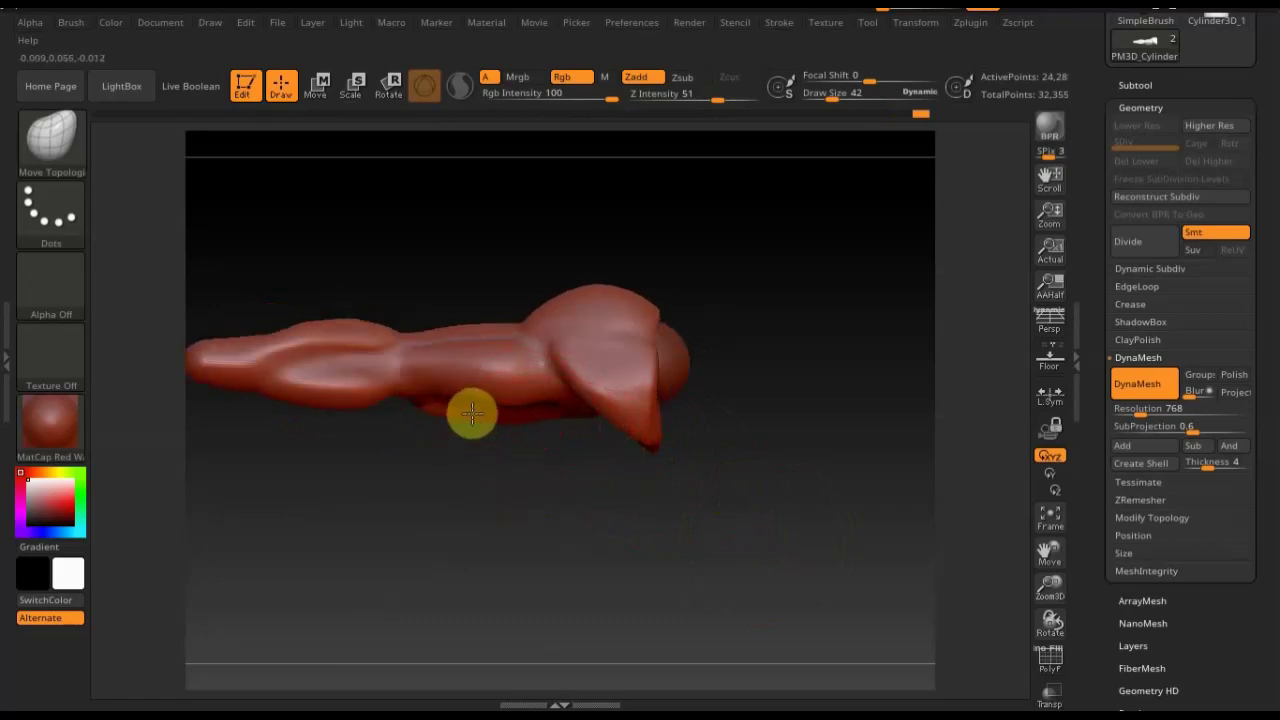
{"action": "mouse_move", "coordinate": [472, 413]}
{"action": "left_mouse_down"}
{"action": "mouse_move", "coordinate": [631, 580]}
{"action": "mouse_move", "coordinate": [674, 531]}
{"action": "left_mouse_up"}
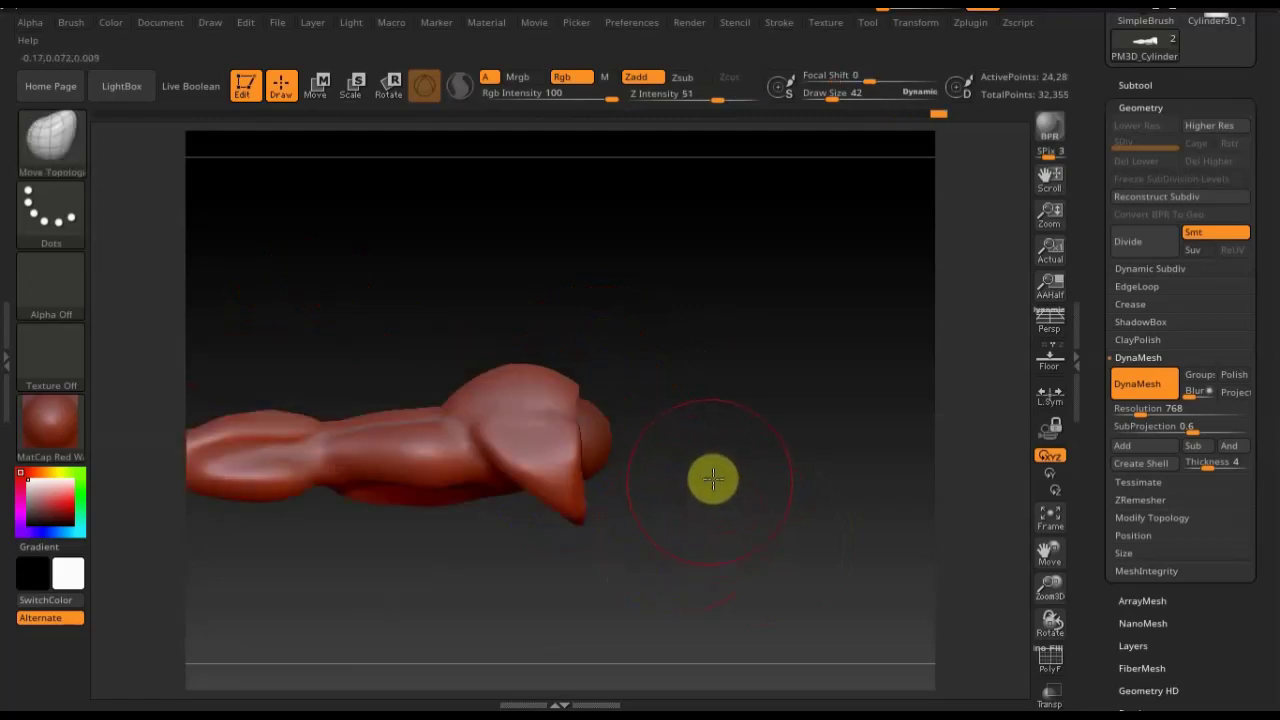
{"action": "mouse_move", "coordinate": [712, 479]}
{"action": "left_mouse_down"}
{"action": "mouse_move", "coordinate": [831, 466]}
{"action": "mouse_move", "coordinate": [679, 464]}
{"action": "left_mouse_up"}
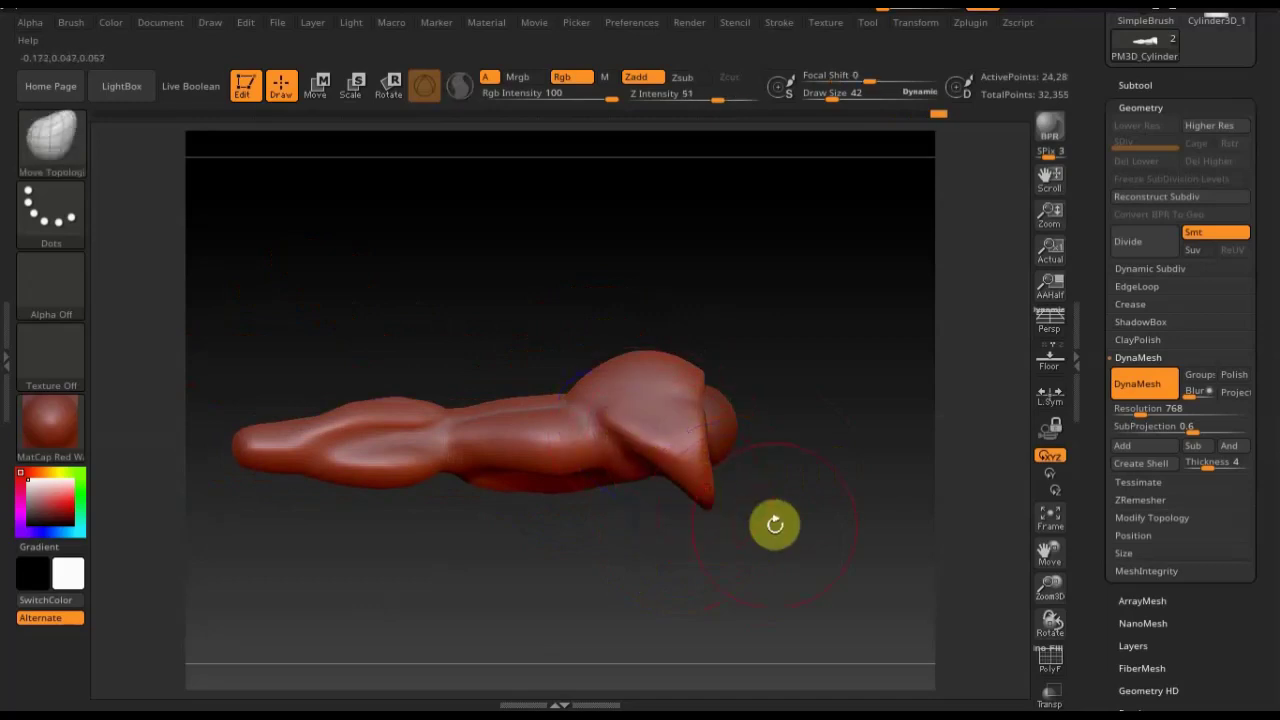
Smooth the bumpy left end of the handle with the Smooth brush
{"action": "mouse_move", "coordinate": [774, 523]}
{"action": "left_mouse_down"}
{"action": "mouse_move", "coordinate": [771, 534]}
{"action": "mouse_move", "coordinate": [837, 489]}
{"action": "mouse_move", "coordinate": [694, 500]}
{"action": "mouse_move", "coordinate": [703, 531]}
{"action": "mouse_move", "coordinate": [657, 557]}
{"action": "mouse_move", "coordinate": [666, 574]}
{"action": "mouse_move", "coordinate": [657, 457]}
{"action": "mouse_move", "coordinate": [649, 529]}
{"action": "mouse_move", "coordinate": [457, 571]}
{"action": "left_mouse_up"}
{"action": "key", "text": "shift"}
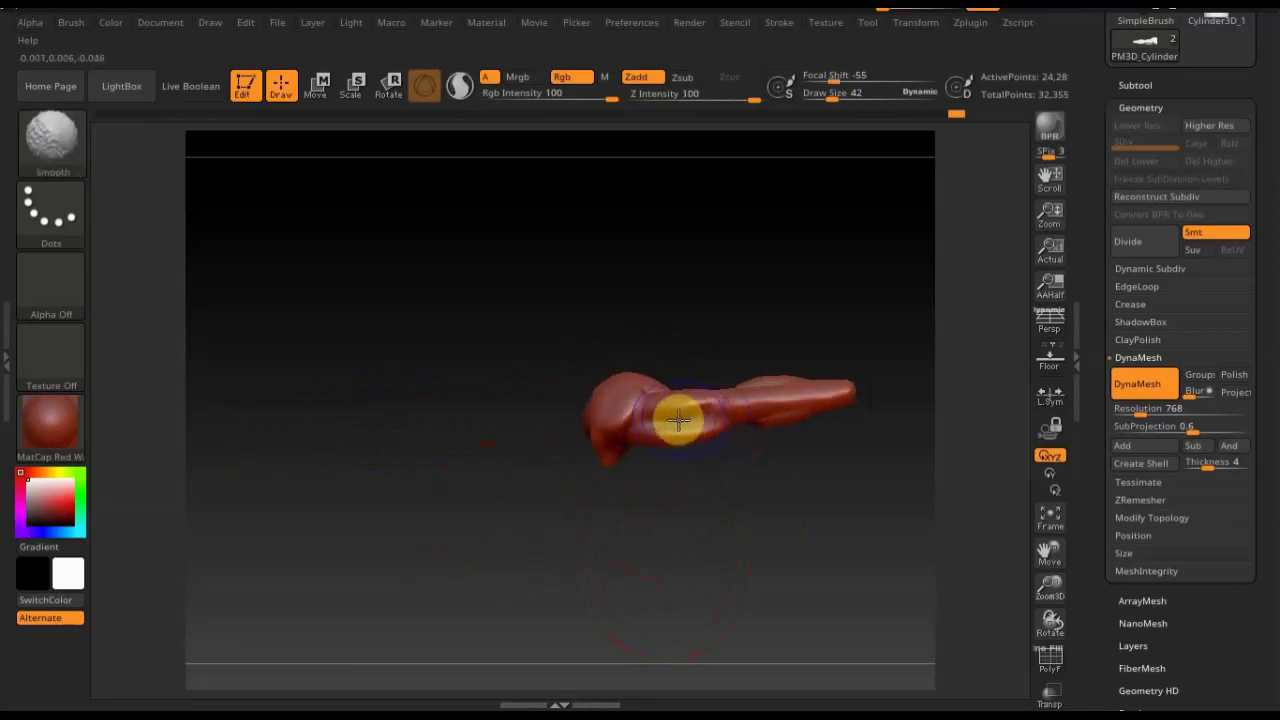
{"action": "mouse_move", "coordinate": [652, 422]}
{"action": "left_mouse_down", "text": "shift"}
{"action": "mouse_move", "coordinate": [586, 423]}
{"action": "mouse_move", "coordinate": [629, 429]}
{"action": "mouse_move", "coordinate": [614, 420]}
{"action": "left_mouse_up", "text": "shift"}
{"action": "mouse_move", "coordinate": [714, 517]}
{"action": "left_mouse_down"}
{"action": "mouse_move", "coordinate": [751, 414]}
{"action": "mouse_move", "coordinate": [820, 574]}
{"action": "mouse_move", "coordinate": [831, 466]}
{"action": "mouse_move", "coordinate": [638, 485]}
{"action": "mouse_move", "coordinate": [589, 460]}
{"action": "mouse_move", "coordinate": [714, 646]}
{"action": "left_mouse_up"}
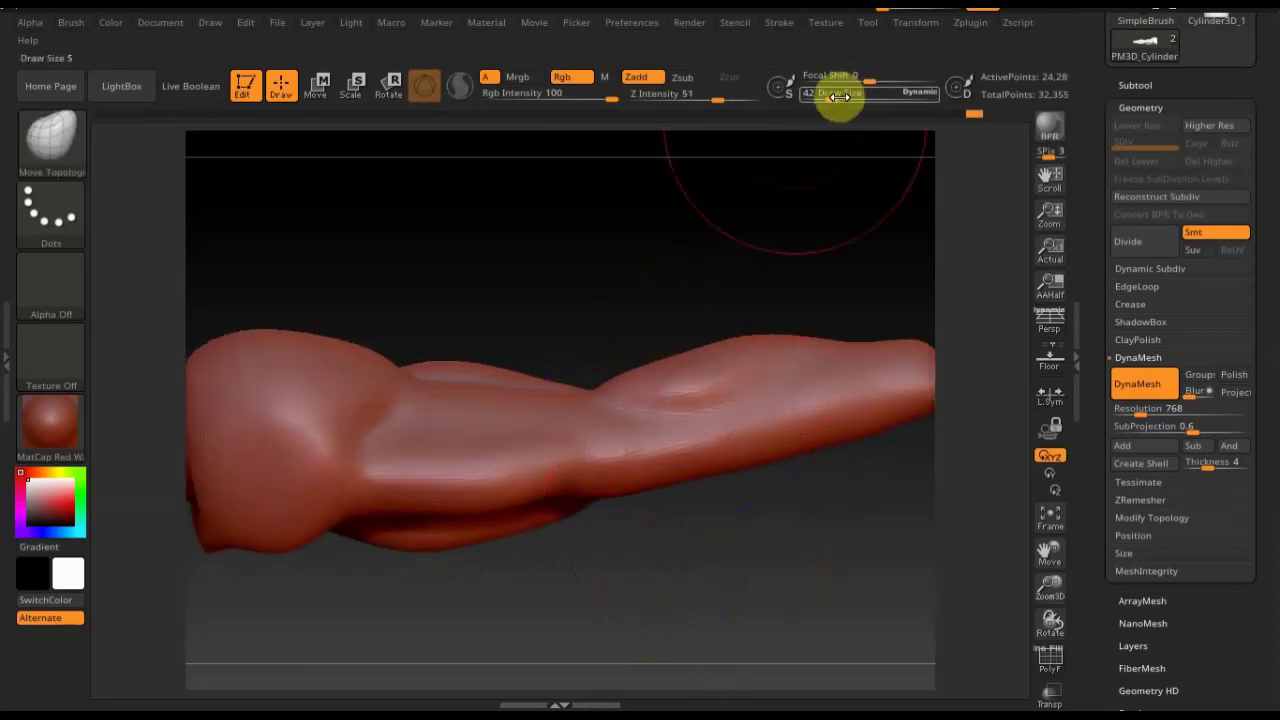
Switch to the ClayBuildup brush at Draw Size 10 and Z Intensity 5
{"action": "left_click_drag", "start_coordinate": [830, 100], "coordinate": [816, 101]}
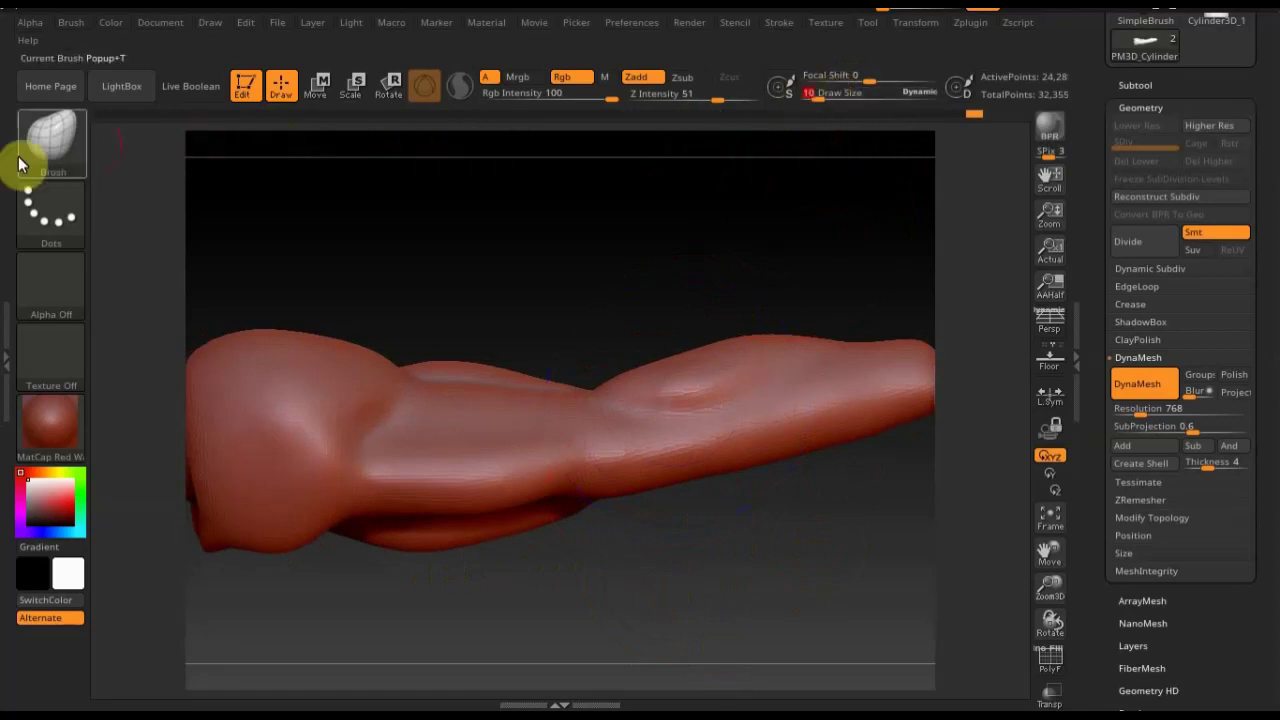
{"action": "left_click", "coordinate": [52, 158]}
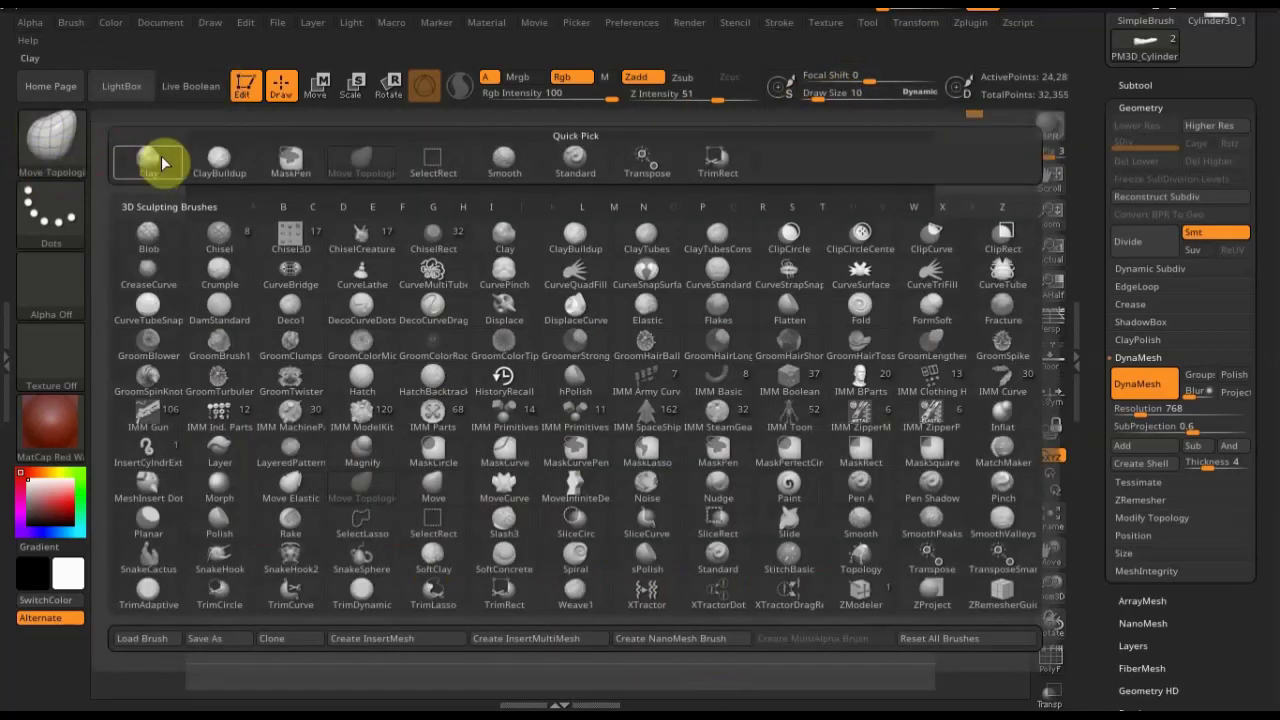
{"action": "left_click", "coordinate": [213, 157]}
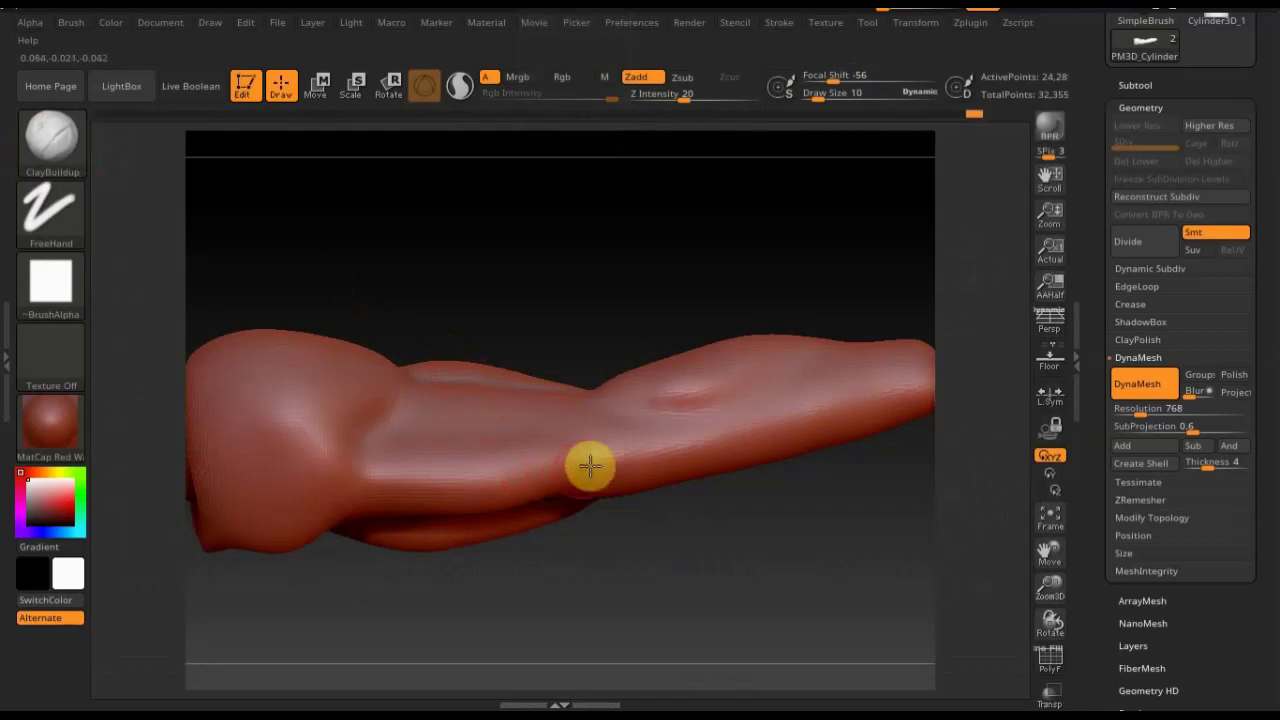
{"action": "mouse_move", "coordinate": [610, 464]}
{"action": "left_mouse_down"}
{"action": "mouse_move", "coordinate": [656, 468]}
{"action": "mouse_move", "coordinate": [645, 484]}
{"action": "left_mouse_up"}
{"action": "key", "text": "ctrl+z"}
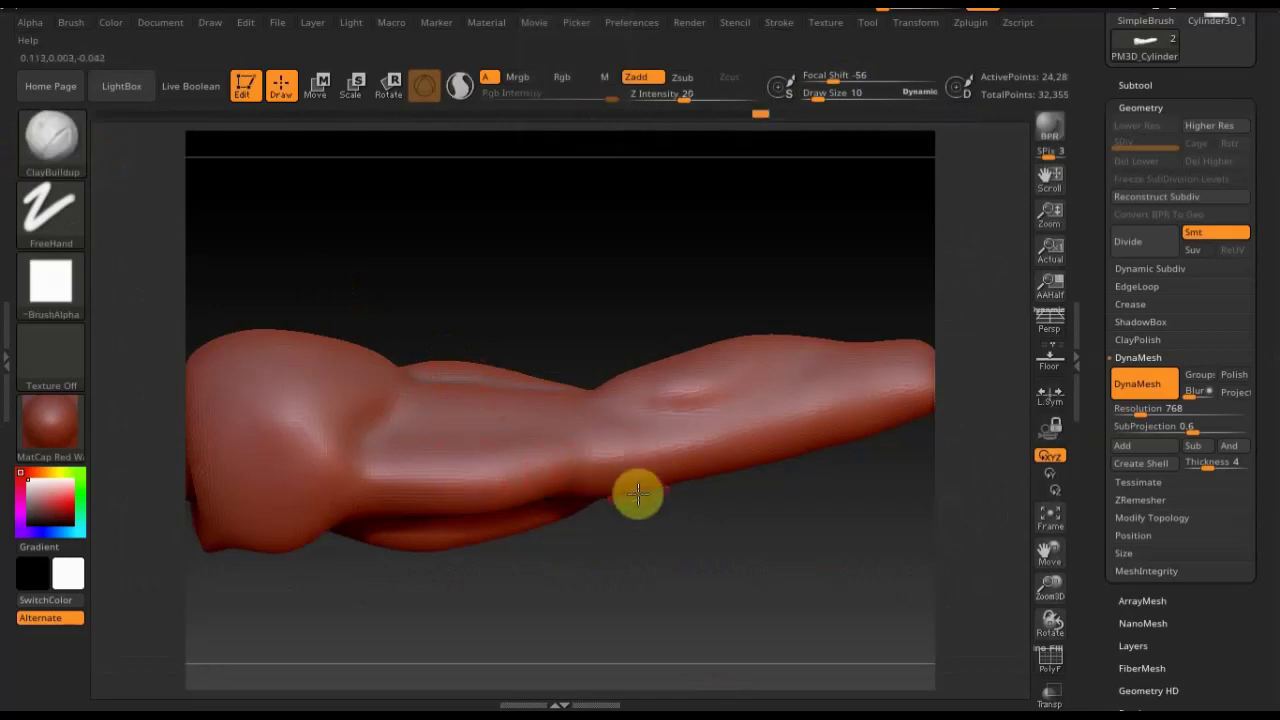
{"action": "left_click", "coordinate": [656, 103]}
{"action": "type", "text": "5"}
{"action": "key", "text": "Return"}
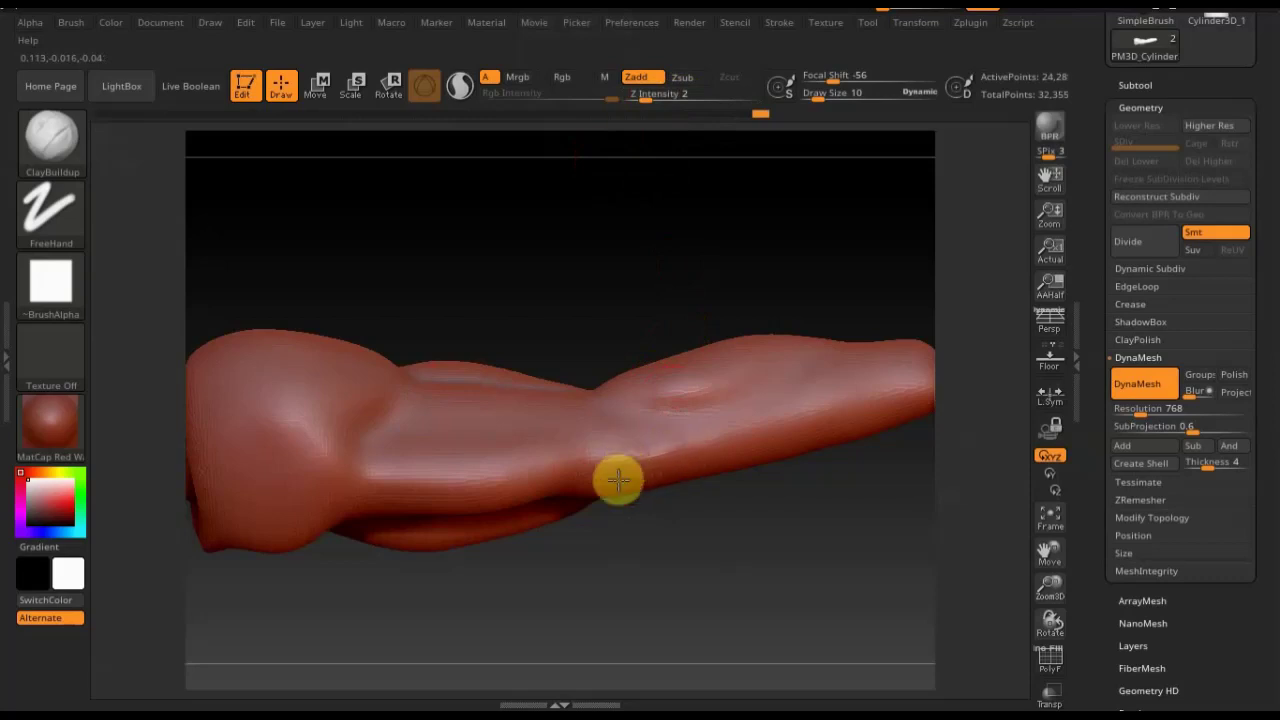
Add a small clay bump and sculpt a groove across the handle's middle
{"action": "left_click", "coordinate": [637, 455]}
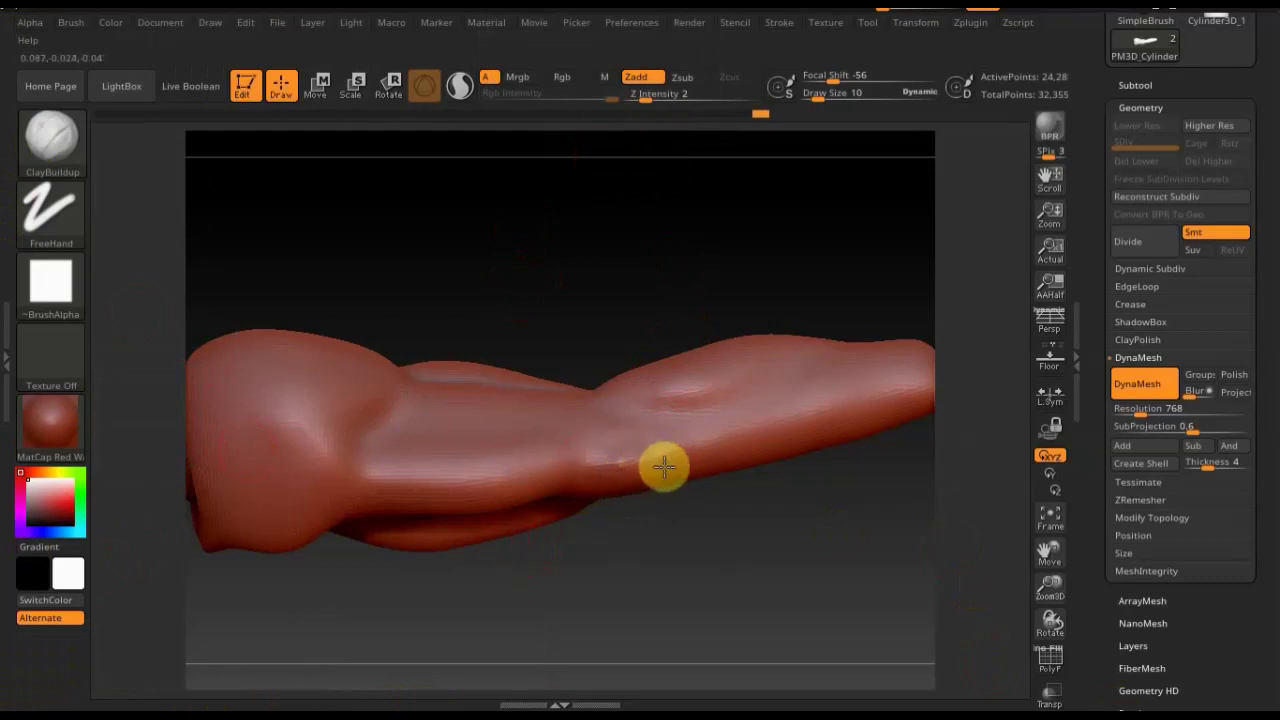
{"action": "left_click_drag", "start_coordinate": [680, 534], "coordinate": [687, 657]}
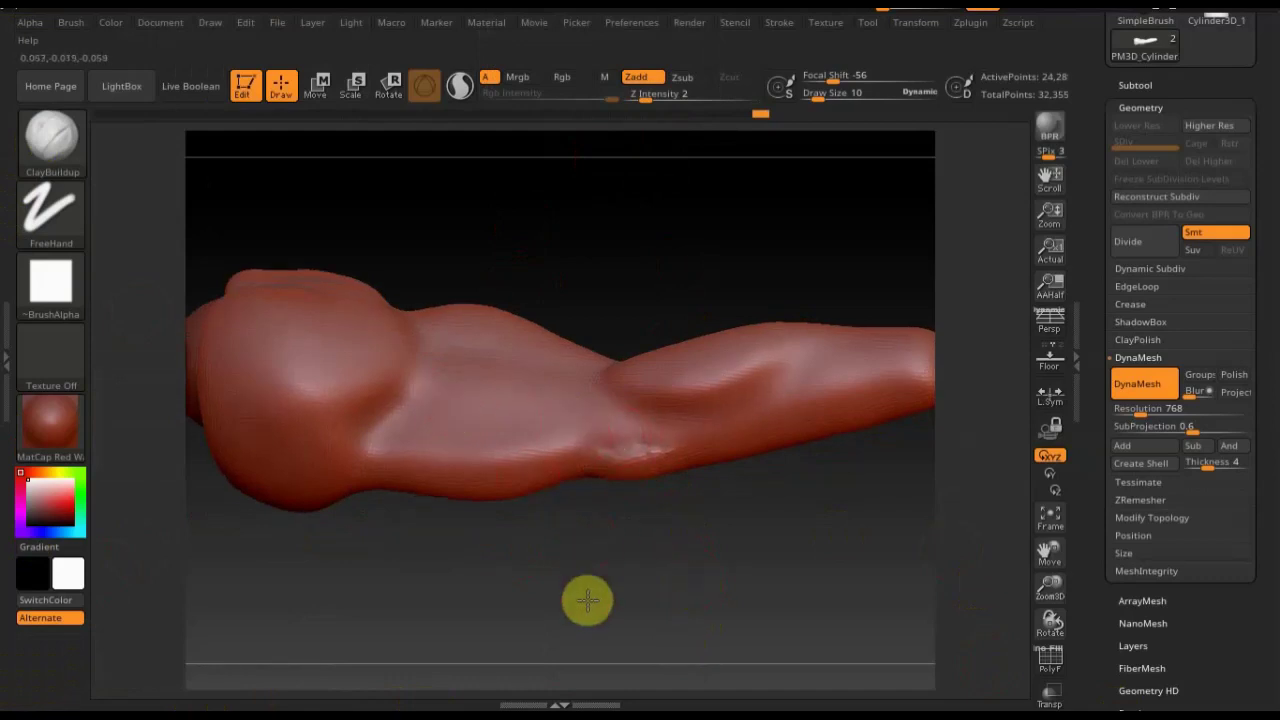
{"action": "left_click_drag", "start_coordinate": [586, 597], "coordinate": [623, 591]}
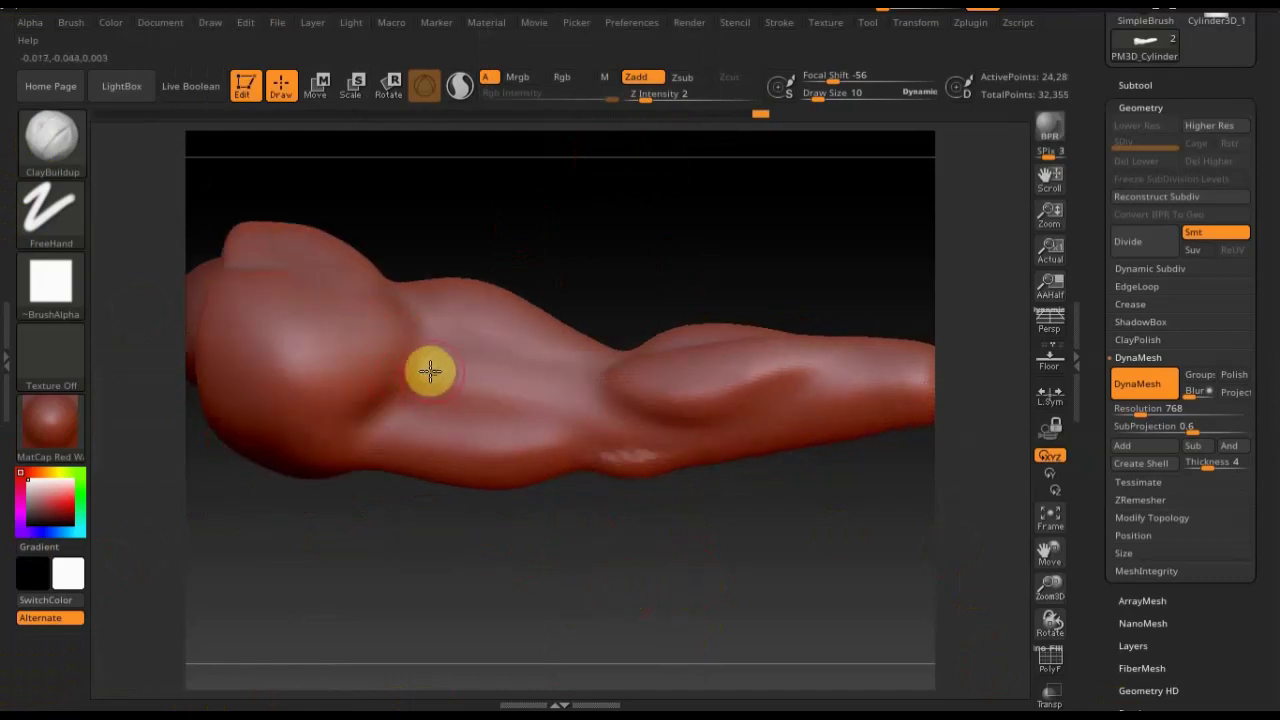
{"action": "mouse_move", "coordinate": [430, 372]}
{"action": "left_mouse_down"}
{"action": "mouse_move", "coordinate": [537, 386]}
{"action": "mouse_move", "coordinate": [491, 383]}
{"action": "left_mouse_up"}
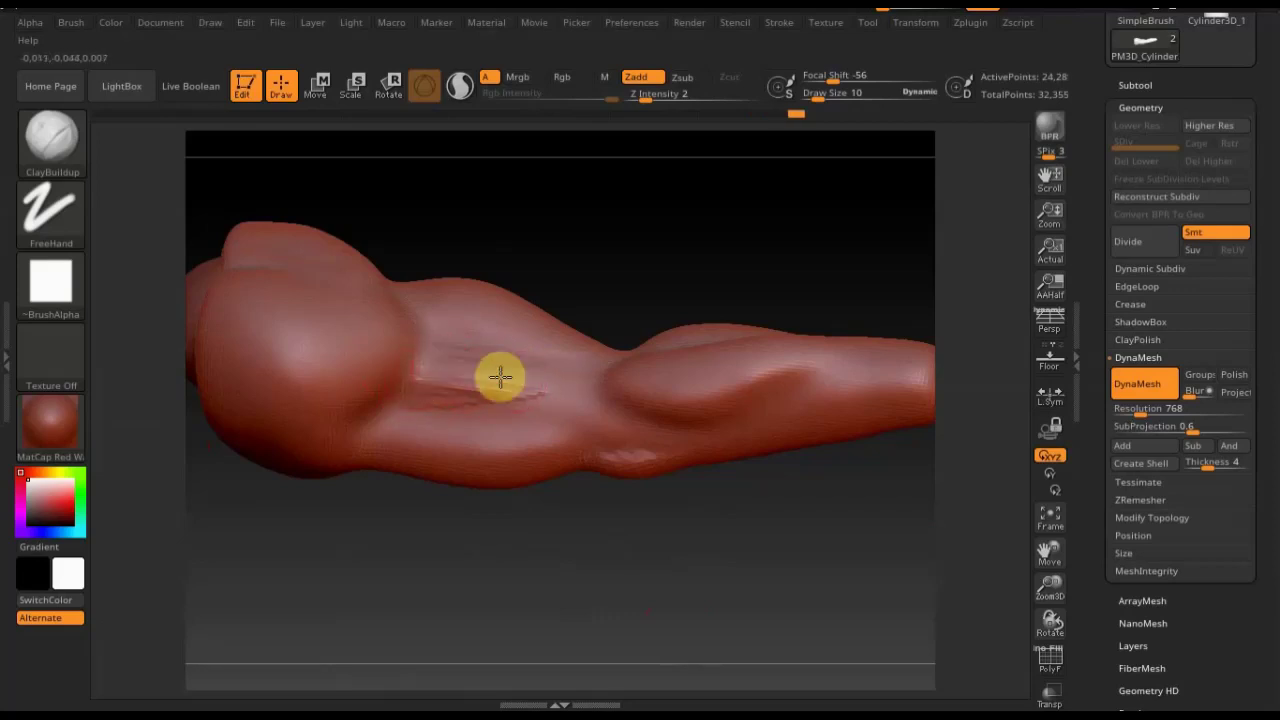
{"action": "mouse_move", "coordinate": [437, 349]}
{"action": "left_mouse_down"}
{"action": "mouse_move", "coordinate": [519, 383]}
{"action": "mouse_move", "coordinate": [514, 406]}
{"action": "mouse_move", "coordinate": [466, 409]}
{"action": "mouse_move", "coordinate": [437, 394]}
{"action": "left_mouse_up"}
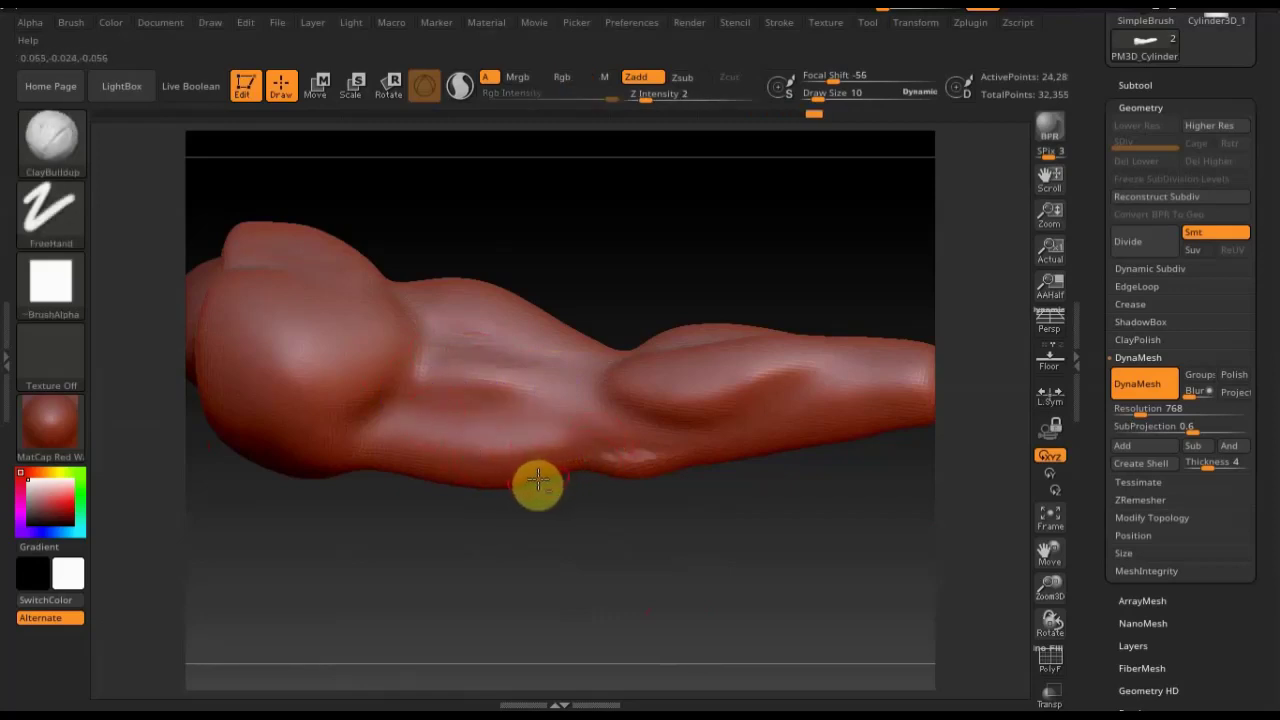
Smooth the ridge near the narrow end and undo the unwanted bulges
{"action": "key", "text": "shift"}
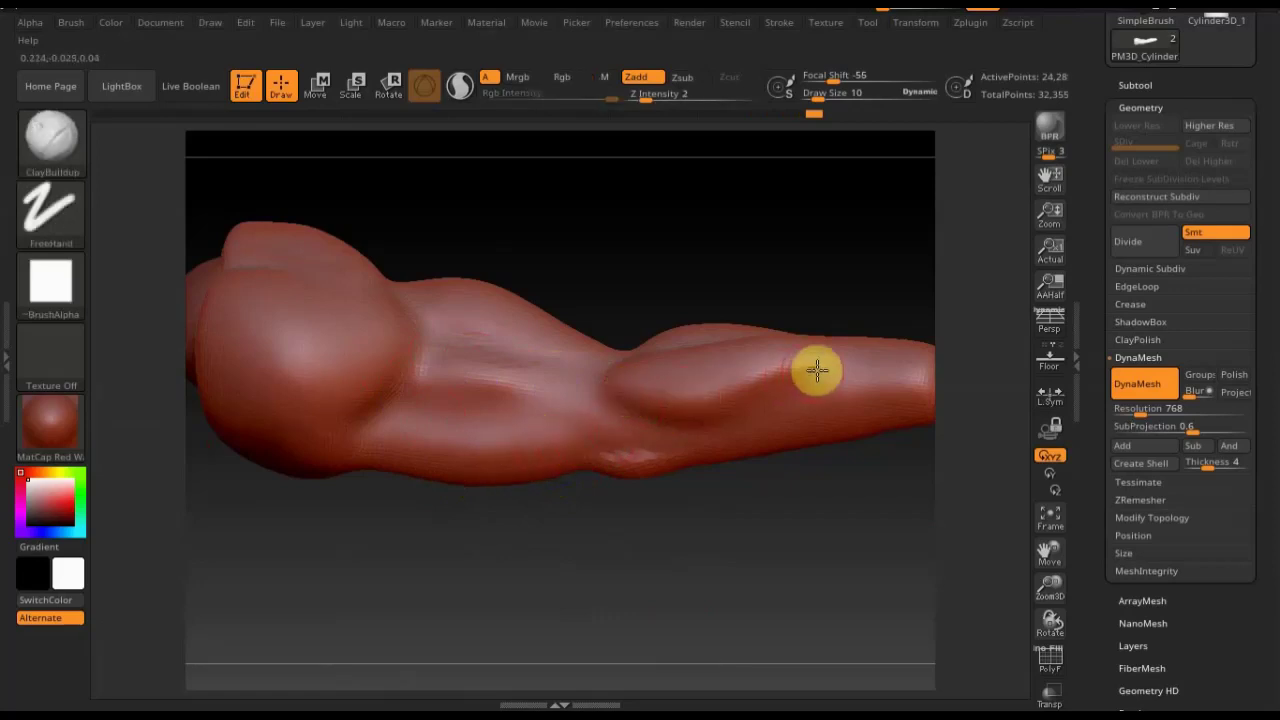
{"action": "mouse_move", "coordinate": [840, 362]}
{"action": "left_mouse_down"}
{"action": "mouse_move", "coordinate": [674, 414]}
{"action": "mouse_move", "coordinate": [581, 391]}
{"action": "left_mouse_up"}
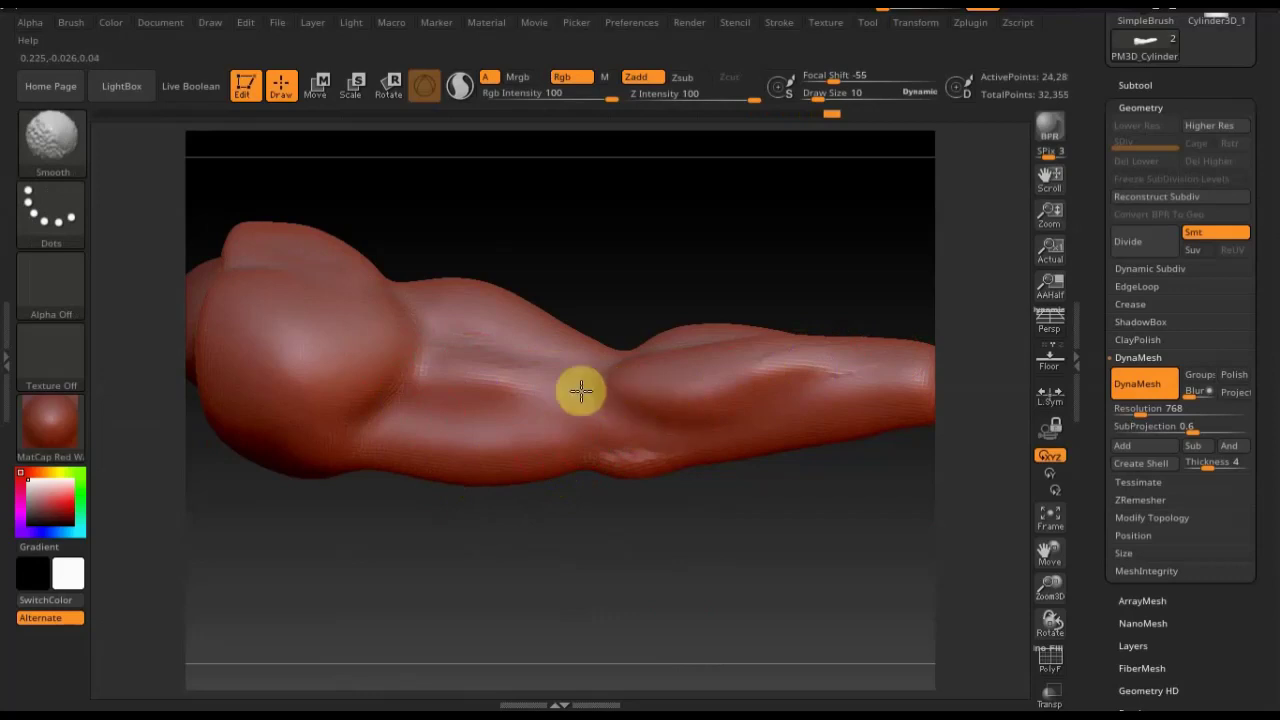
{"action": "mouse_move", "coordinate": [777, 371]}
{"action": "left_mouse_down", "text": "shift"}
{"action": "mouse_move", "coordinate": [852, 357]}
{"action": "mouse_move", "coordinate": [743, 400]}
{"action": "mouse_move", "coordinate": [743, 380]}
{"action": "mouse_move", "coordinate": [814, 366]}
{"action": "mouse_move", "coordinate": [729, 423]}
{"action": "mouse_move", "coordinate": [750, 452]}
{"action": "left_mouse_up", "text": "shift"}
{"action": "mouse_move", "coordinate": [764, 565]}
{"action": "left_mouse_down"}
{"action": "mouse_move", "coordinate": [737, 443]}
{"action": "mouse_move", "coordinate": [763, 424]}
{"action": "left_mouse_up"}
{"action": "key", "text": "ctrl+z"}
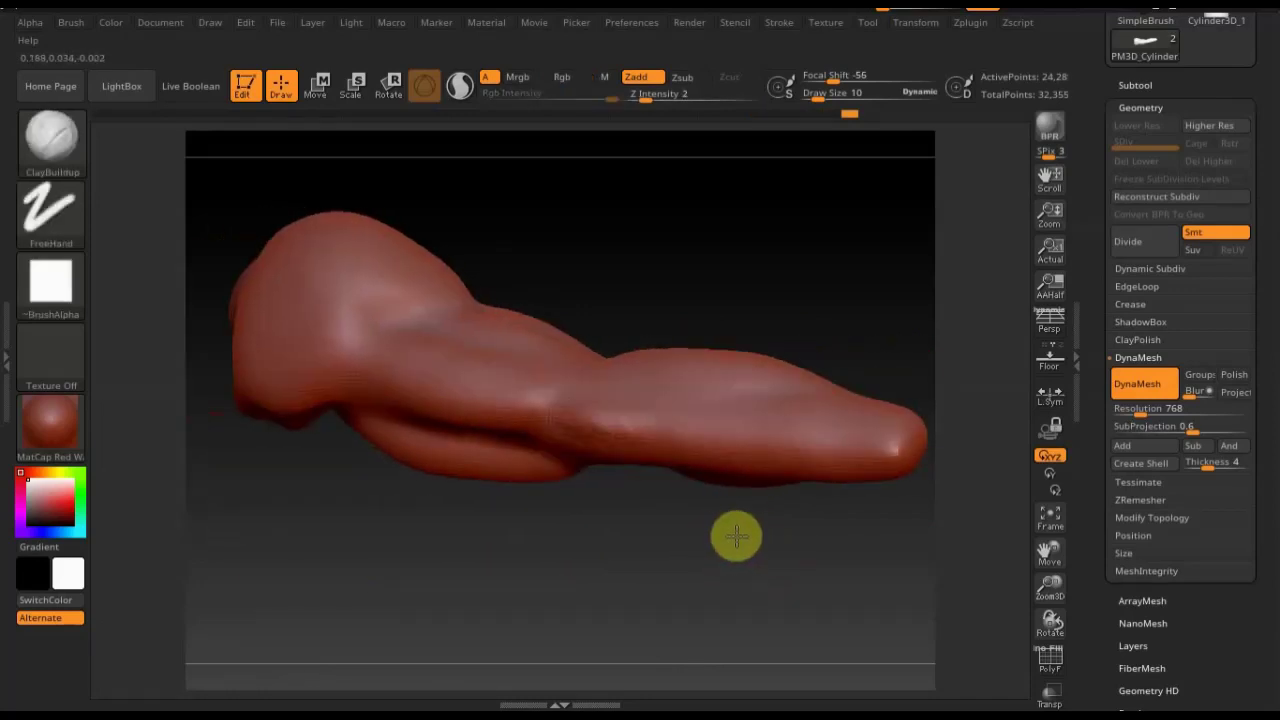
{"action": "key", "text": "ctrl+z"}
Add faint clay strokes along the underside and across the narrow crease
{"action": "left_click_drag", "start_coordinate": [657, 443], "coordinate": [608, 408]}
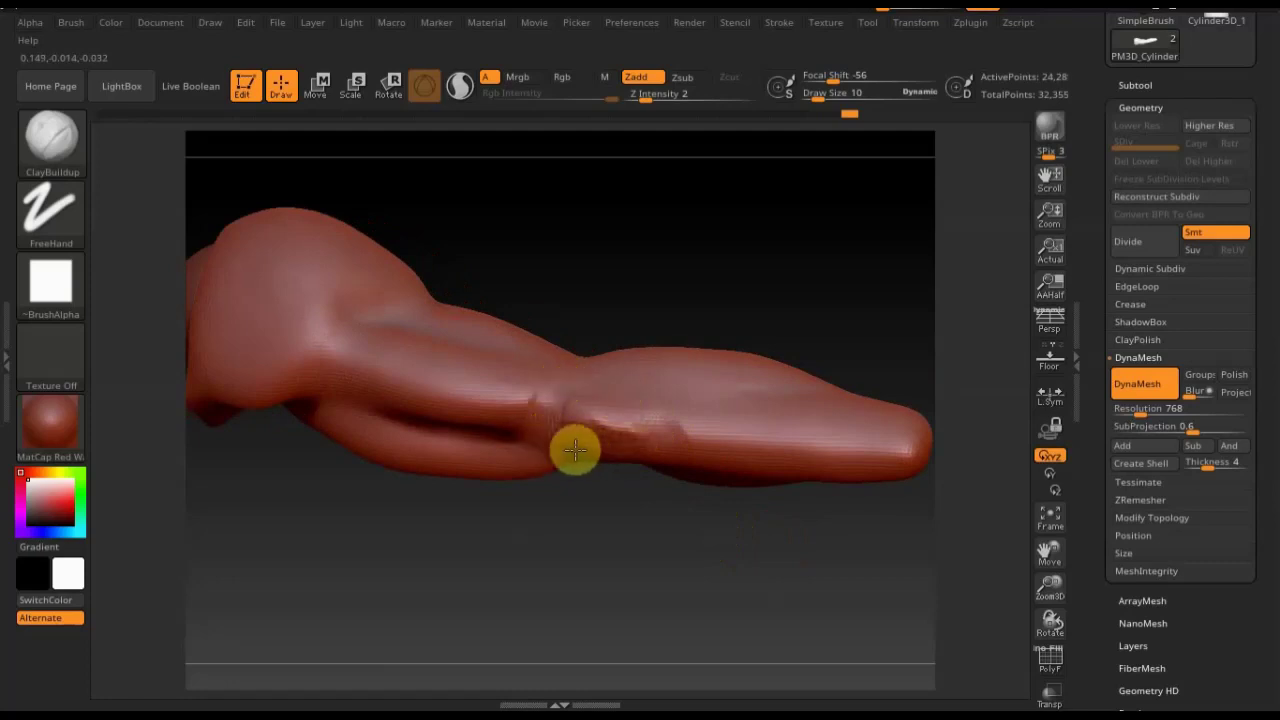
{"action": "left_click_drag", "start_coordinate": [677, 263], "coordinate": [600, 350]}
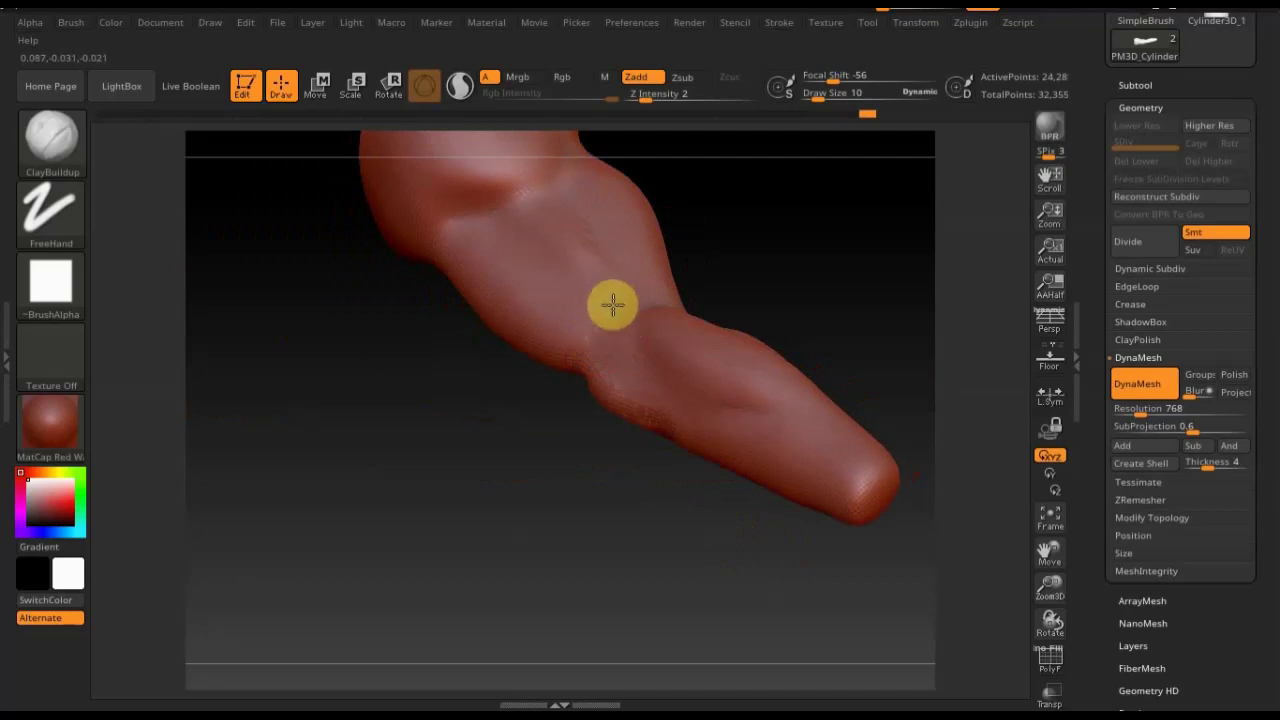
{"action": "left_click_drag", "start_coordinate": [829, 271], "coordinate": [737, 320]}
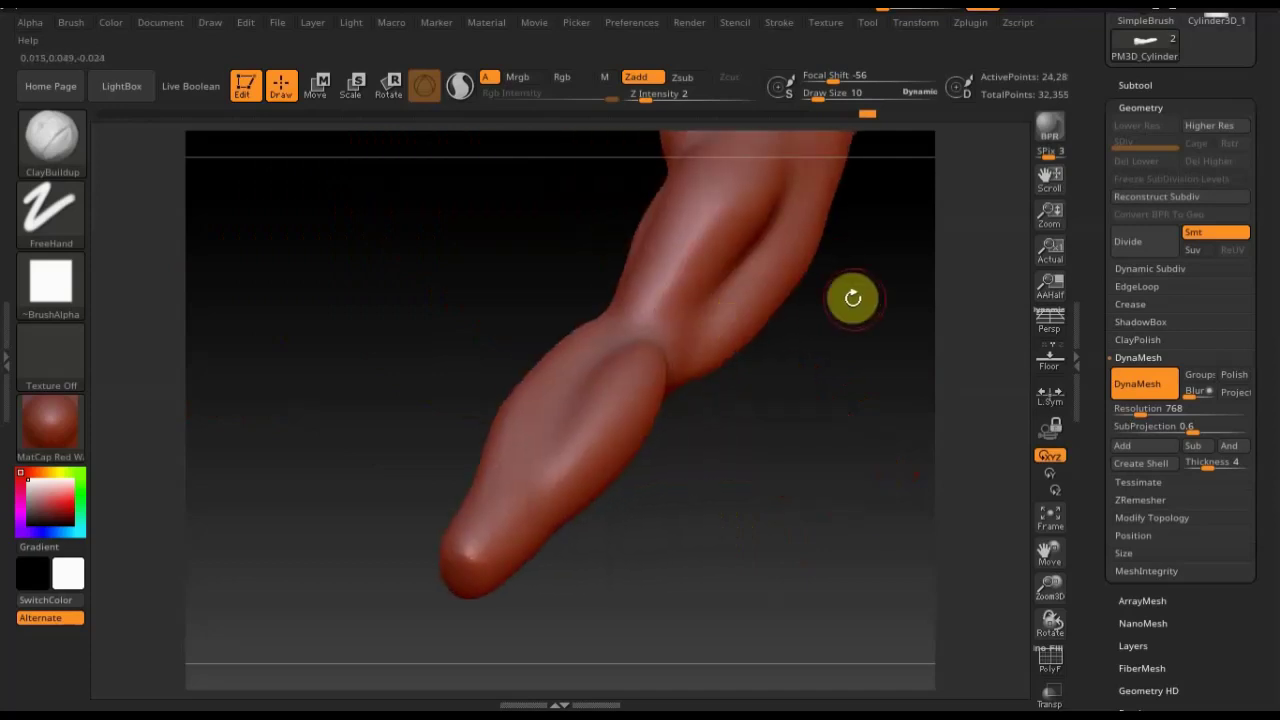
{"action": "left_click_drag", "start_coordinate": [737, 393], "coordinate": [671, 406]}
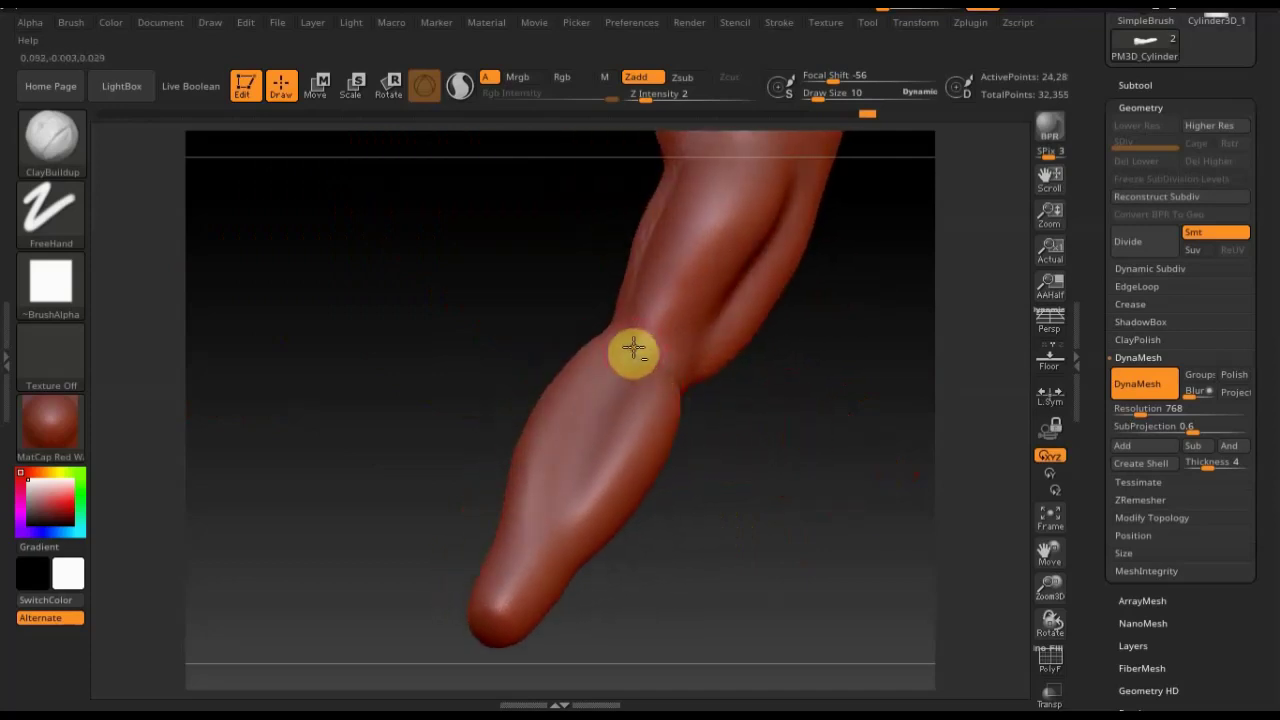
{"action": "mouse_move", "coordinate": [617, 374]}
{"action": "left_mouse_down"}
{"action": "mouse_move", "coordinate": [679, 367]}
{"action": "mouse_move", "coordinate": [631, 371]}
{"action": "mouse_move", "coordinate": [640, 440]}
{"action": "mouse_move", "coordinate": [594, 480]}
{"action": "mouse_move", "coordinate": [491, 526]}
{"action": "mouse_move", "coordinate": [508, 594]}
{"action": "mouse_move", "coordinate": [613, 608]}
{"action": "mouse_move", "coordinate": [643, 677]}
{"action": "left_mouse_up"}
Smooth and sculpt strokes across the handle's thick section
{"action": "left_click_drag", "start_coordinate": [797, 443], "coordinate": [774, 363]}
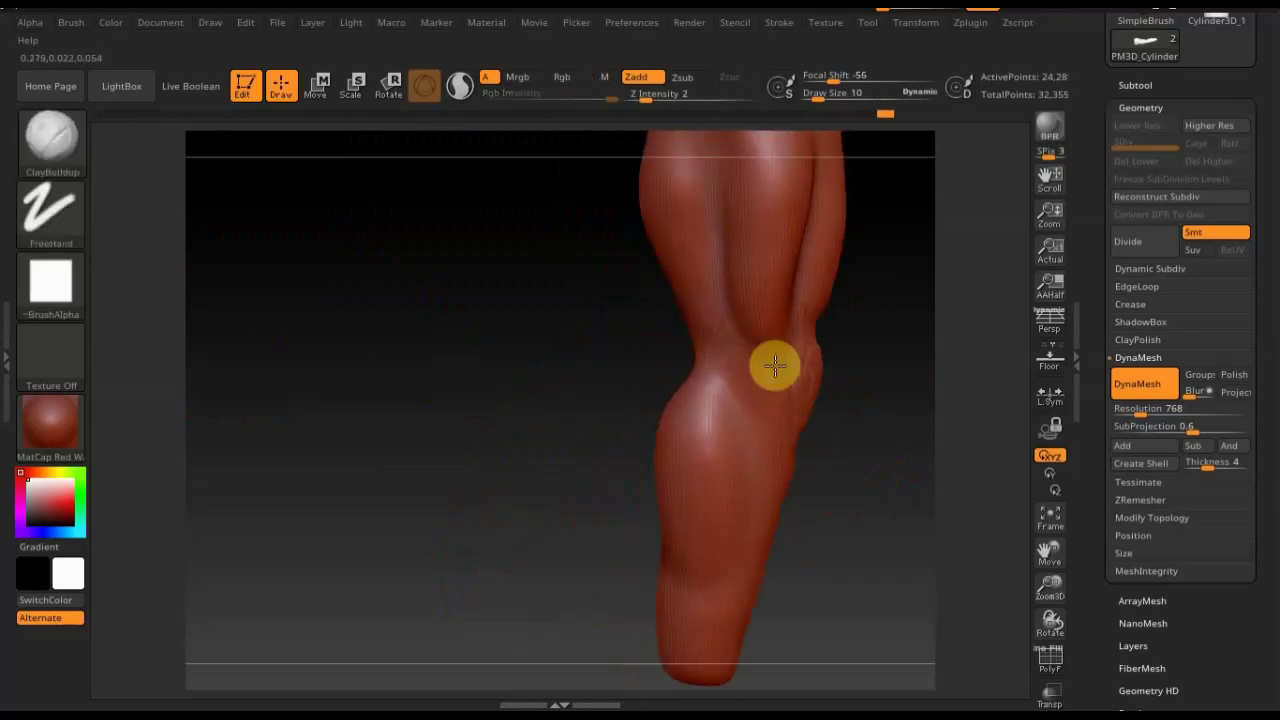
{"action": "left_click_drag", "start_coordinate": [834, 520], "coordinate": [749, 617]}
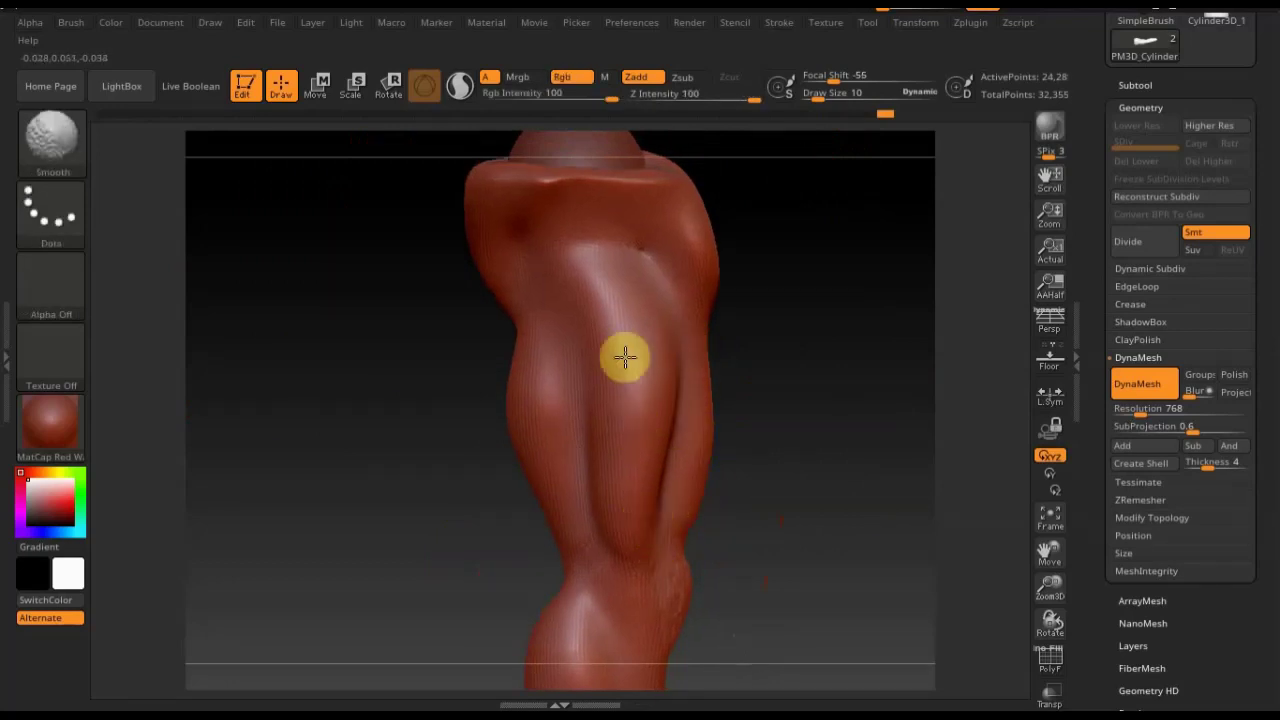
{"action": "mouse_move", "coordinate": [579, 371]}
{"action": "left_mouse_down", "text": "shift"}
{"action": "mouse_move", "coordinate": [581, 272]}
{"action": "mouse_move", "coordinate": [580, 297]}
{"action": "mouse_move", "coordinate": [671, 326]}
{"action": "left_mouse_up", "text": "shift"}
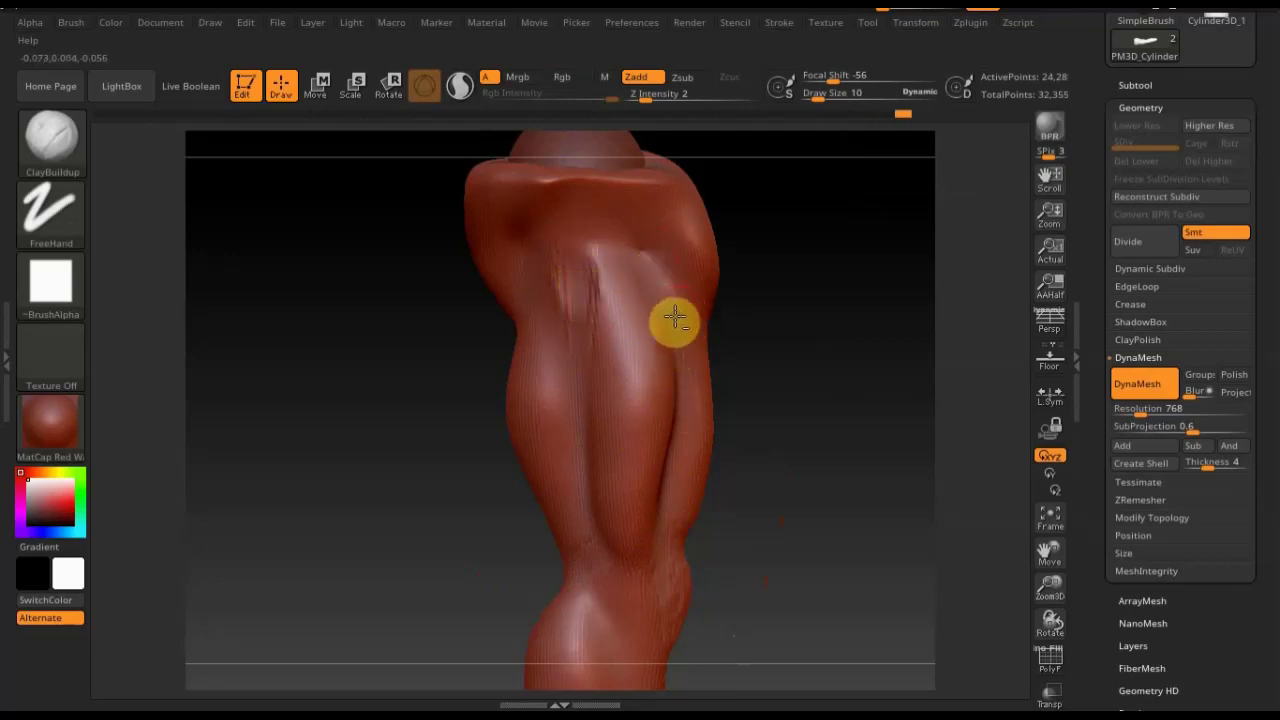
{"action": "mouse_move", "coordinate": [675, 317]}
{"action": "left_mouse_down", "text": "alt"}
{"action": "mouse_move", "coordinate": [563, 297]}
{"action": "mouse_move", "coordinate": [565, 347]}
{"action": "mouse_move", "coordinate": [606, 274]}
{"action": "mouse_move", "coordinate": [680, 346]}
{"action": "mouse_move", "coordinate": [570, 366]}
{"action": "left_mouse_up", "text": "alt"}
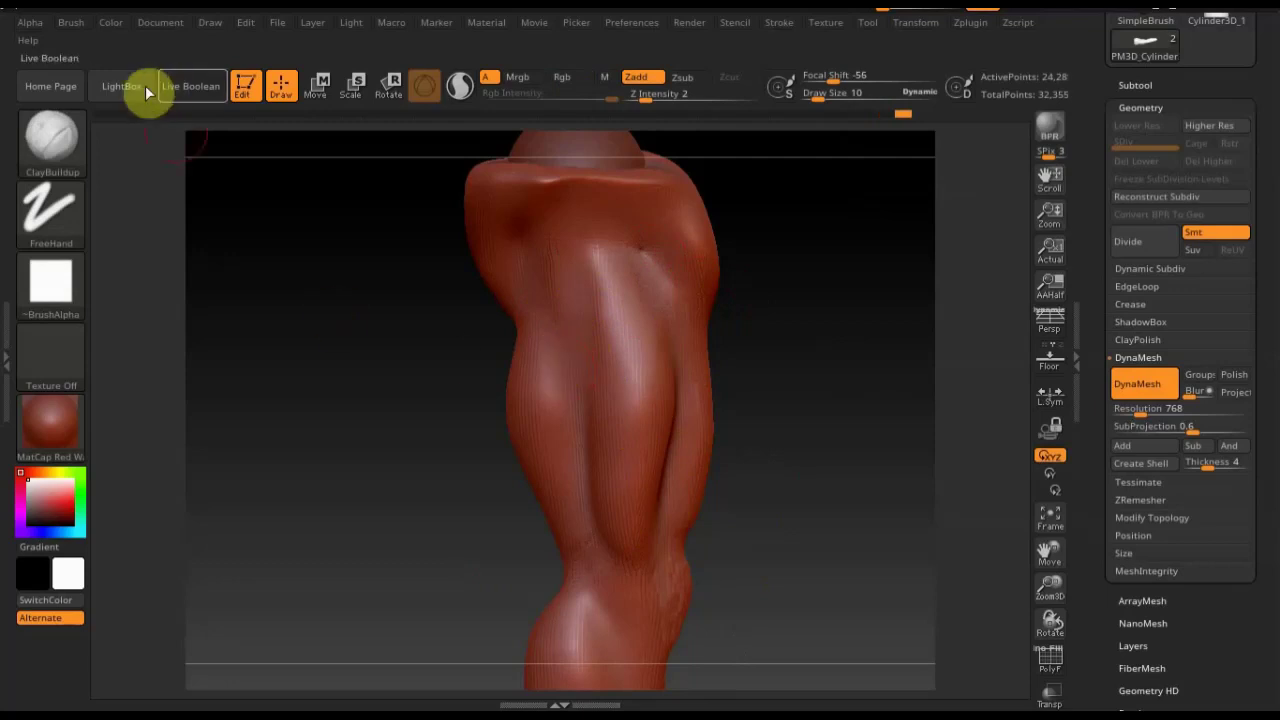
With Move Topological at Draw Size 45, pull the open end's rim outward into a lip
{"action": "left_click", "coordinate": [66, 142]}
{"action": "left_click", "coordinate": [362, 160]}
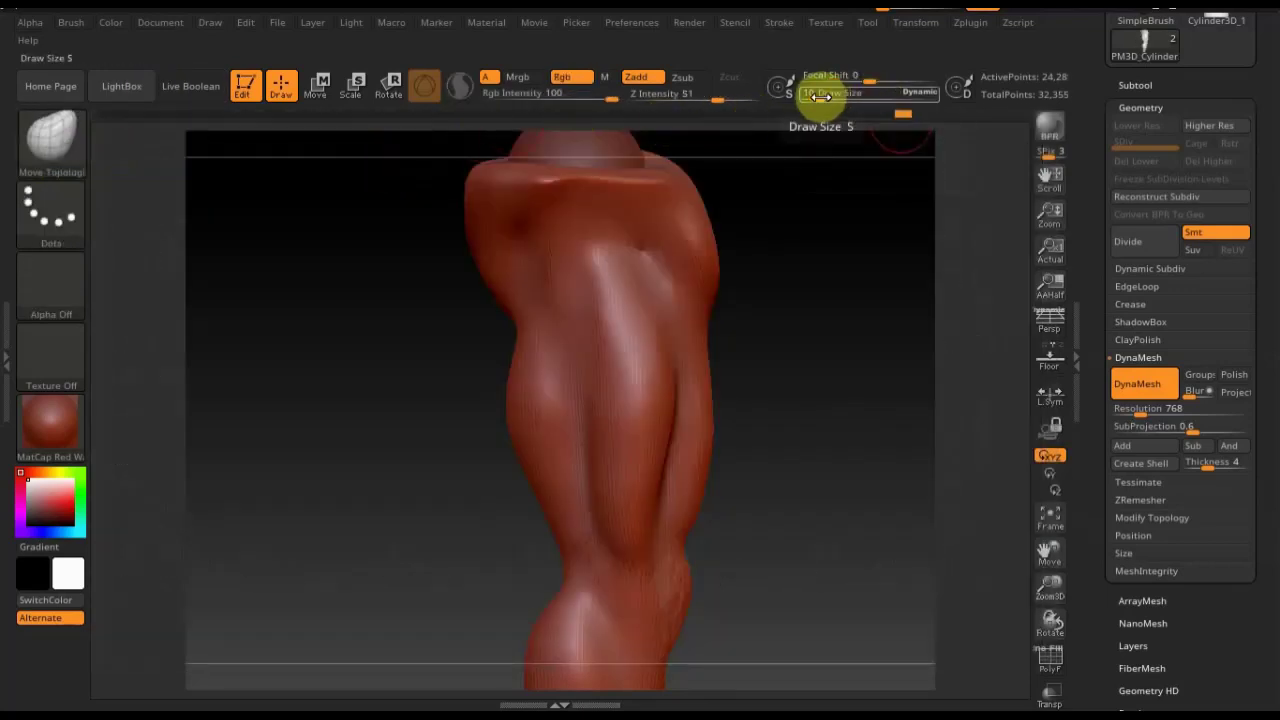
{"action": "left_click_drag", "start_coordinate": [820, 94], "coordinate": [831, 100]}
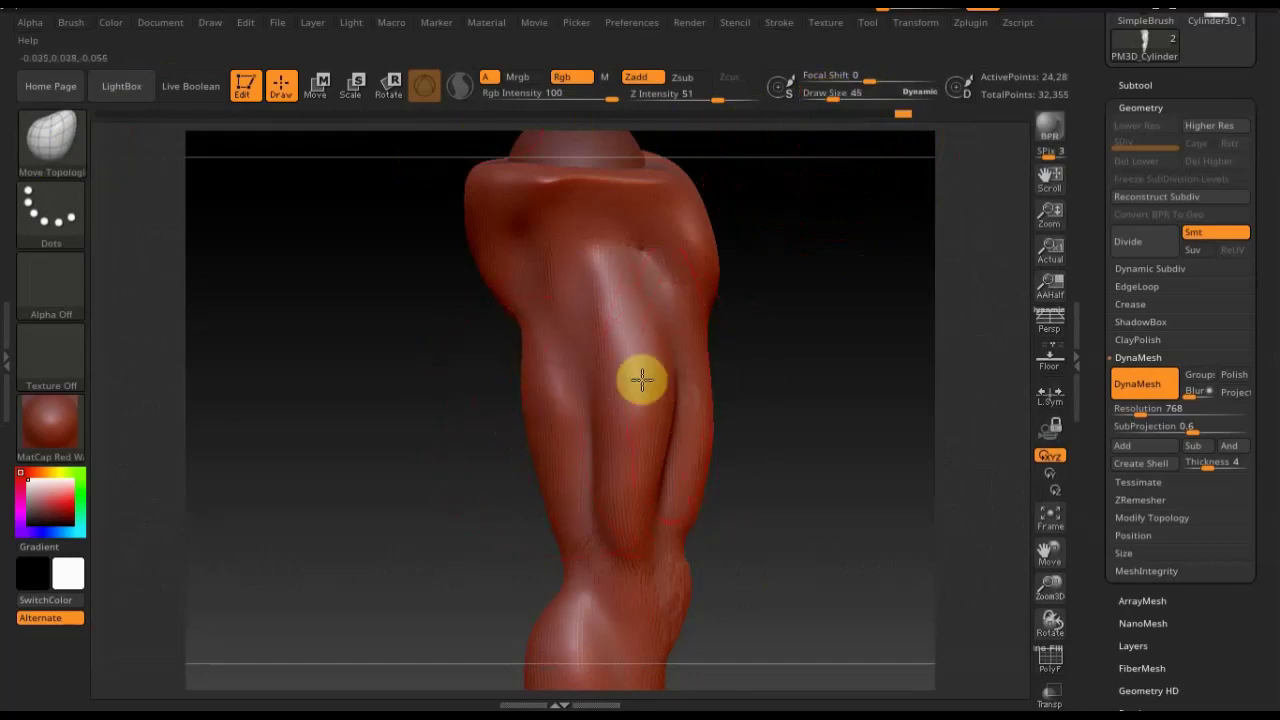
{"action": "left_click_drag", "start_coordinate": [777, 306], "coordinate": [809, 362]}
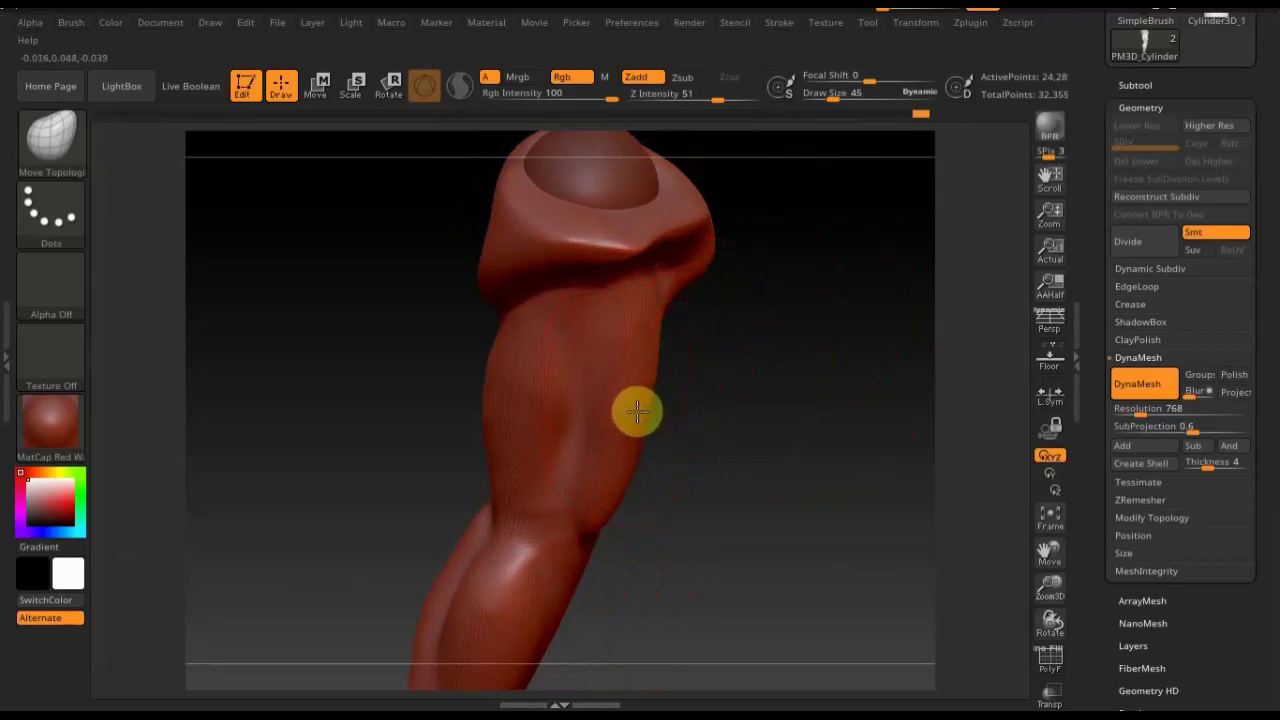
{"action": "left_click_drag", "start_coordinate": [720, 371], "coordinate": [786, 286]}
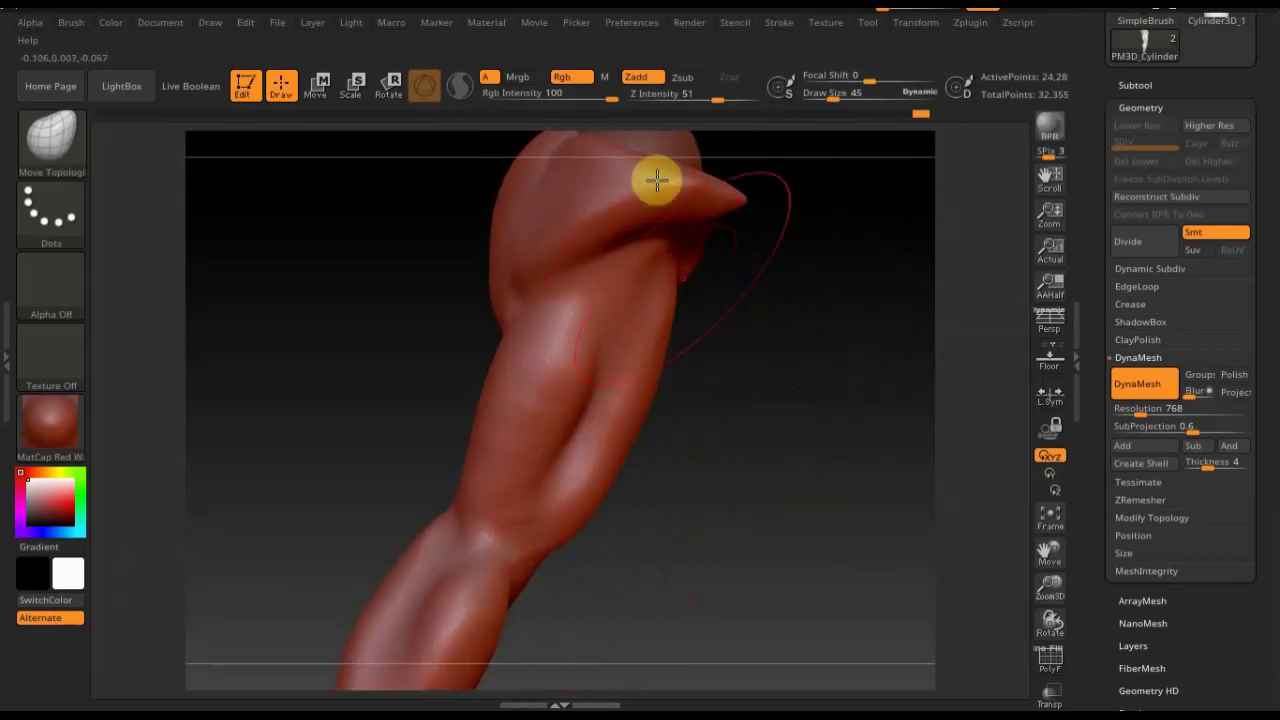
{"action": "left_click_drag", "start_coordinate": [836, 94], "coordinate": [824, 93]}
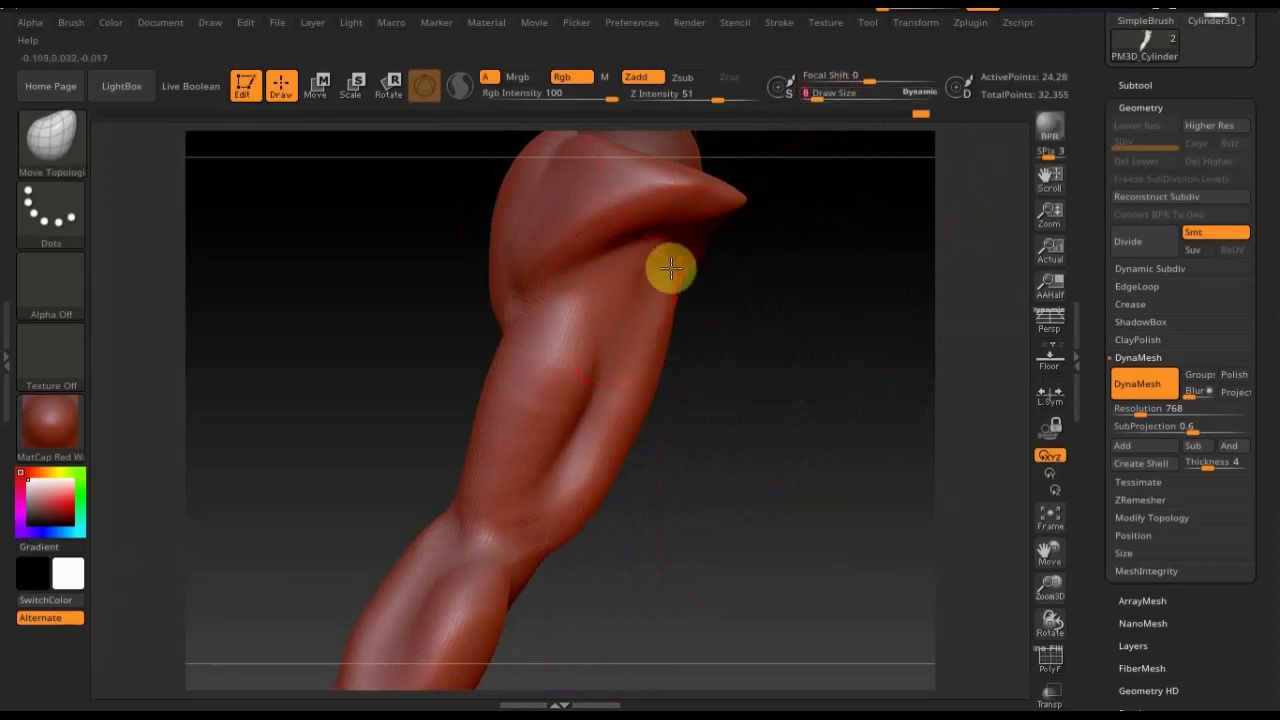
Pick ClayBuildup, add a clay stroke on the upper handle and smooth it
{"action": "left_click", "coordinate": [60, 148]}
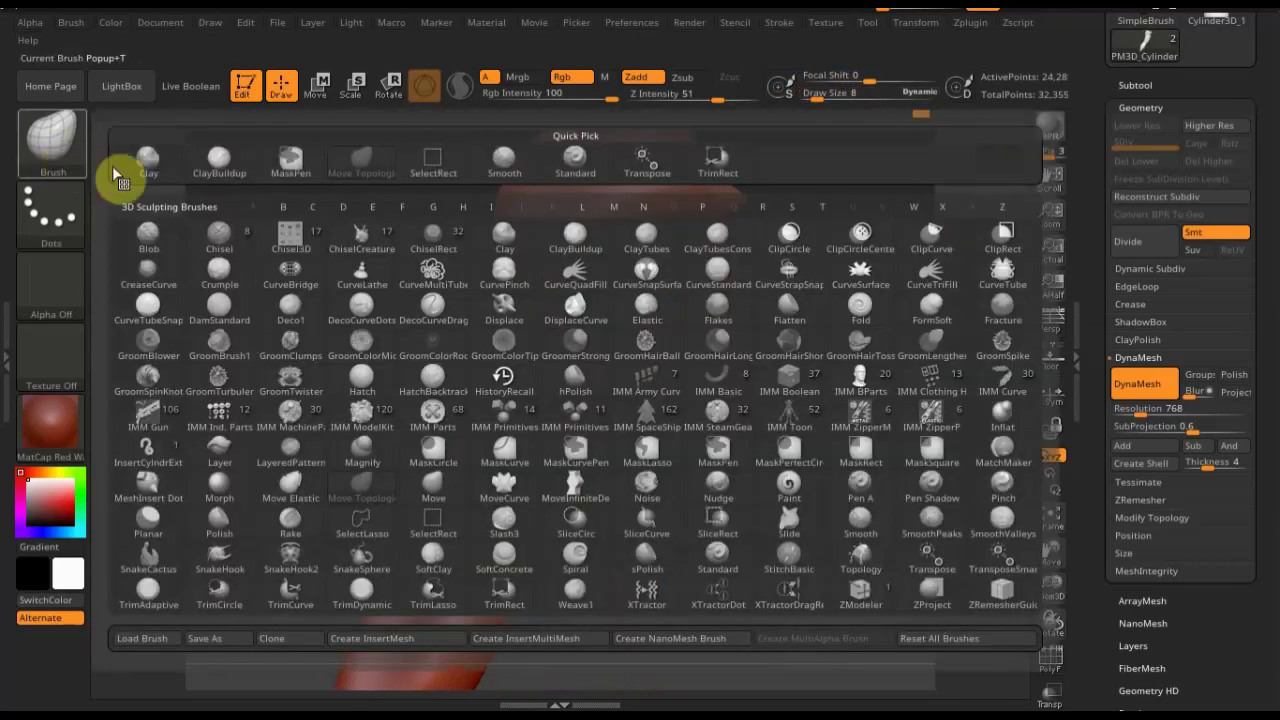
{"action": "left_click", "coordinate": [218, 160]}
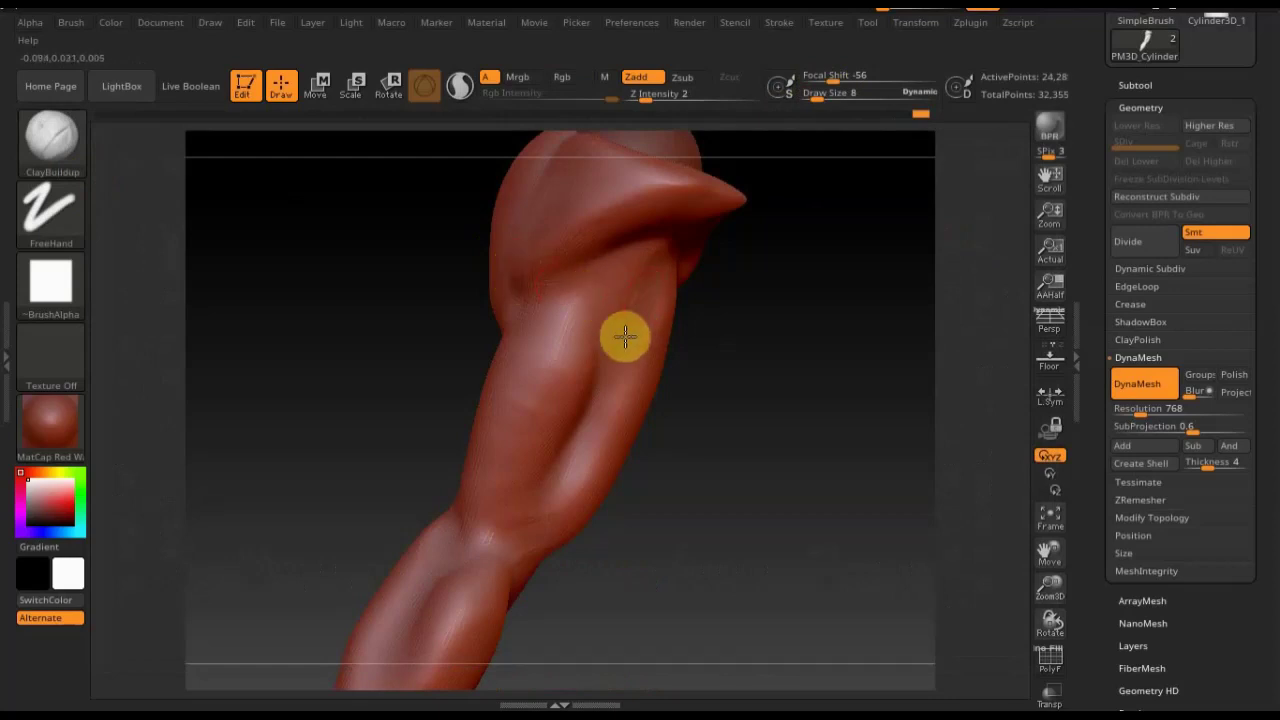
{"action": "left_click_drag", "start_coordinate": [637, 302], "coordinate": [609, 369]}
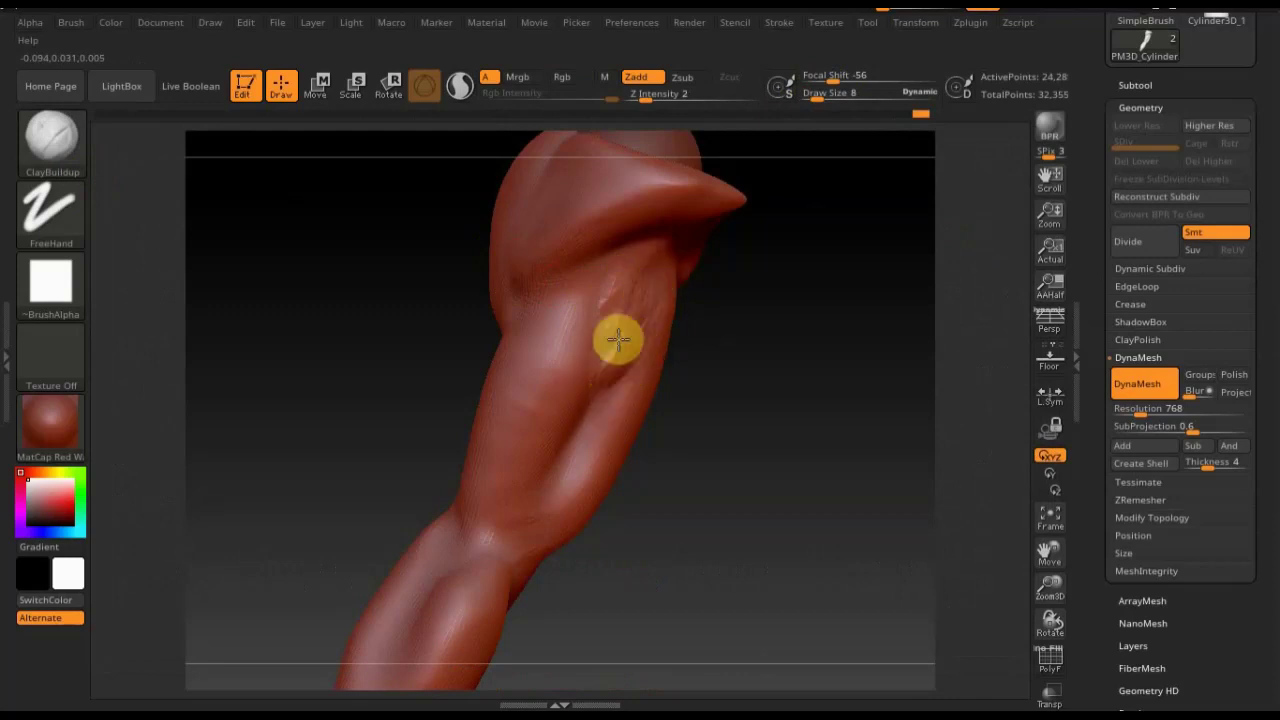
{"action": "key", "text": "shift"}
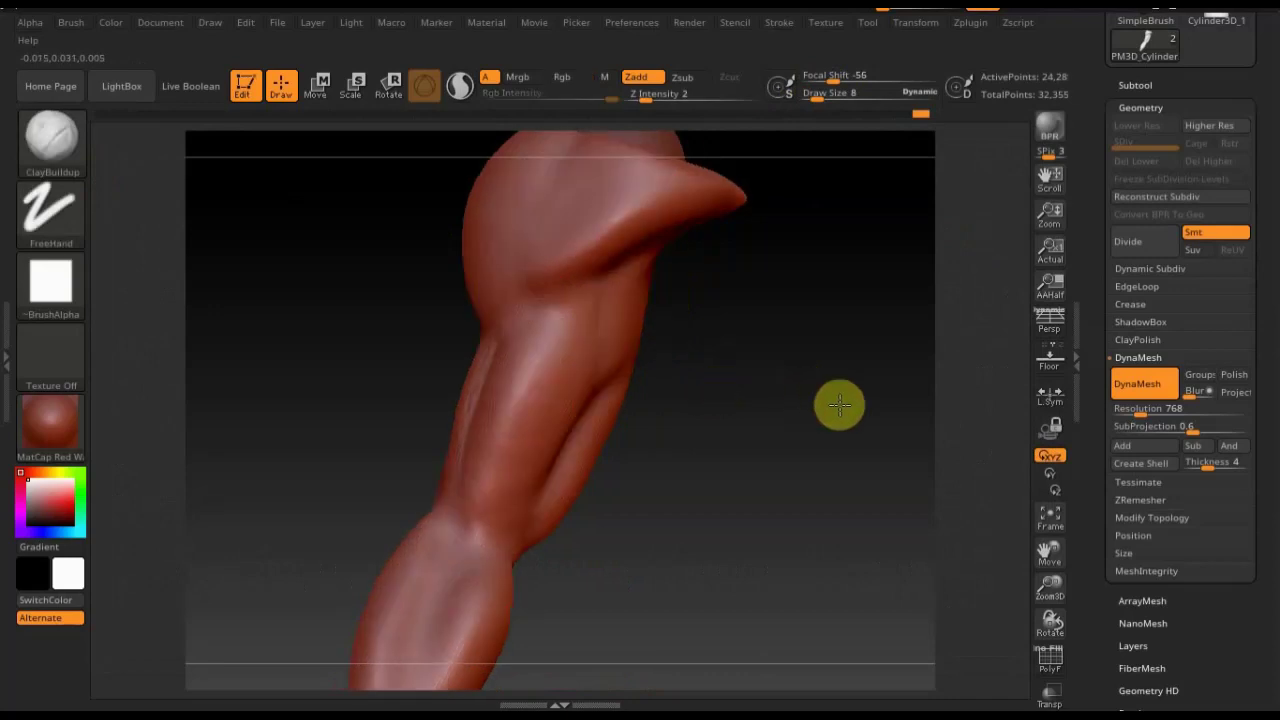
{"action": "left_click_drag", "start_coordinate": [840, 404], "coordinate": [874, 377]}
{"action": "key", "text": "shift"}
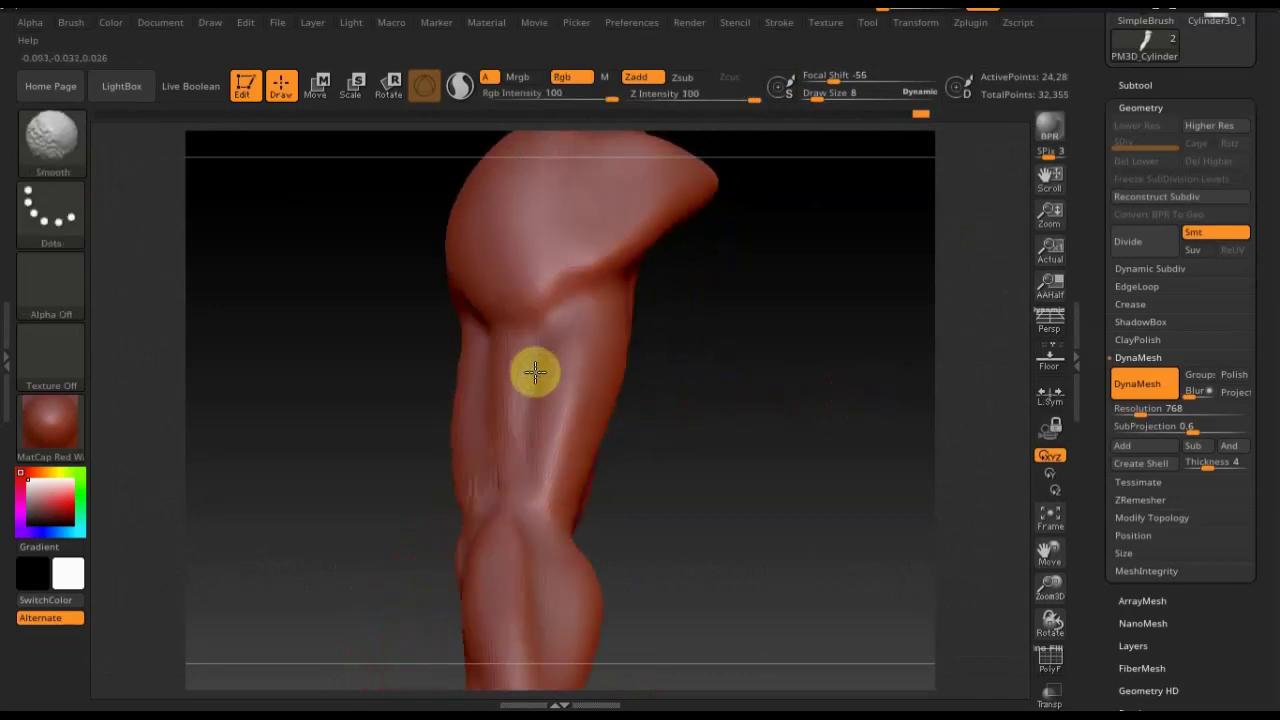
{"action": "left_click_drag", "start_coordinate": [683, 400], "coordinate": [571, 449]}
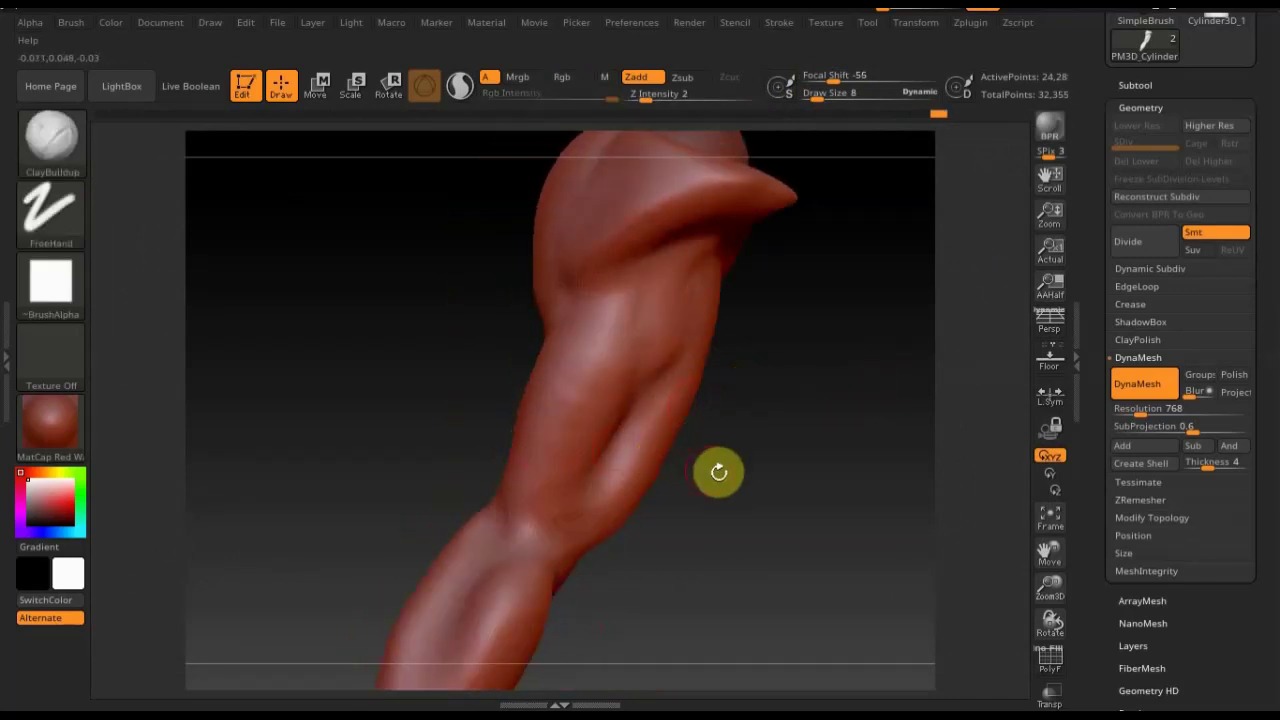
{"action": "mouse_move", "coordinate": [717, 471]}
{"action": "left_mouse_down"}
{"action": "mouse_move", "coordinate": [763, 477]}
{"action": "mouse_move", "coordinate": [537, 443]}
{"action": "left_mouse_up"}
{"action": "key", "text": "shift"}
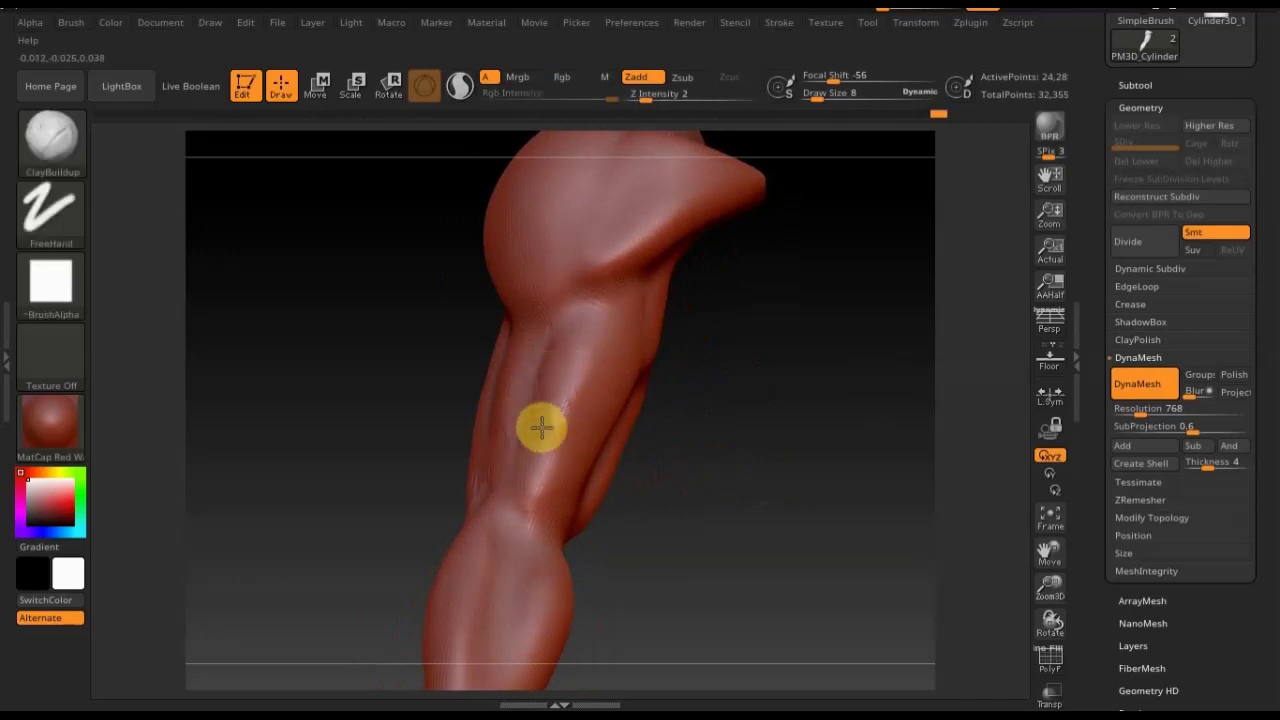
Shrink the brush to size 5 and build clay ridges down the forearm
{"action": "left_click_drag", "start_coordinate": [848, 95], "coordinate": [823, 100]}
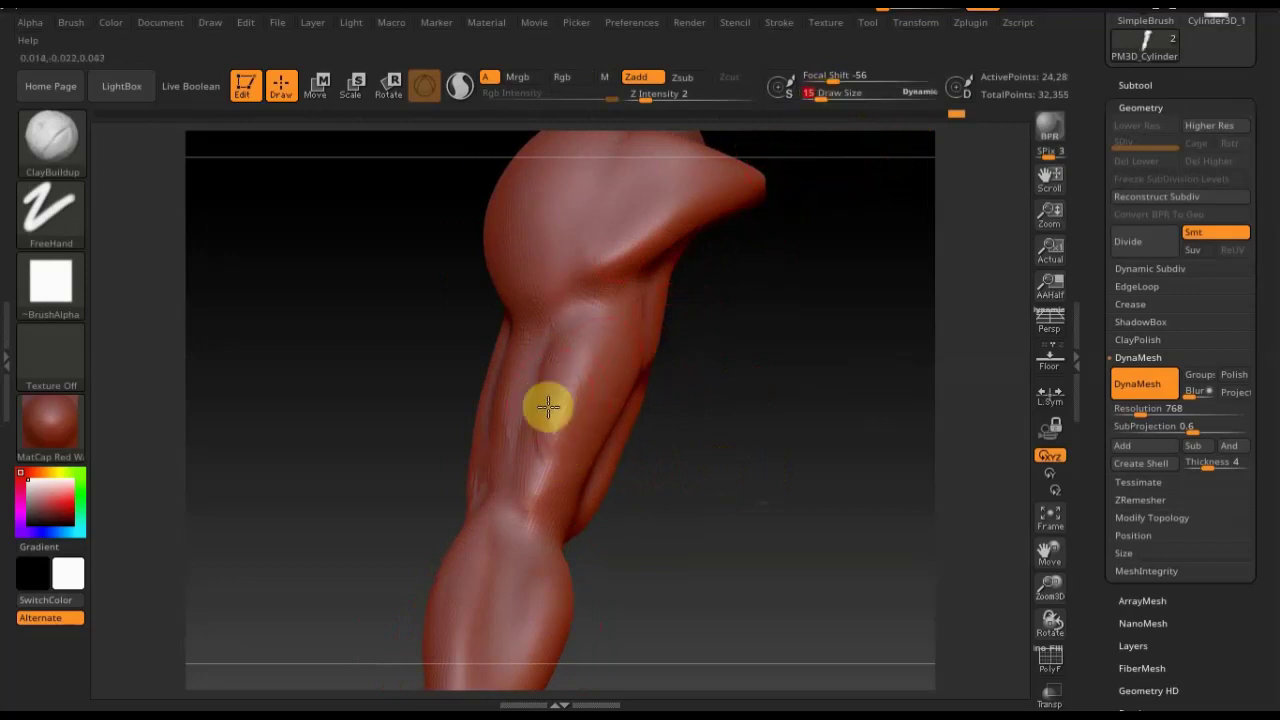
{"action": "mouse_move", "coordinate": [548, 406]}
{"action": "left_mouse_down"}
{"action": "mouse_move", "coordinate": [571, 463]}
{"action": "mouse_move", "coordinate": [554, 423]}
{"action": "mouse_move", "coordinate": [555, 358]}
{"action": "mouse_move", "coordinate": [626, 403]}
{"action": "mouse_move", "coordinate": [617, 340]}
{"action": "mouse_move", "coordinate": [578, 420]}
{"action": "mouse_move", "coordinate": [534, 429]}
{"action": "mouse_move", "coordinate": [529, 491]}
{"action": "left_mouse_up"}
{"action": "mouse_move", "coordinate": [674, 460]}
{"action": "left_mouse_down"}
{"action": "mouse_move", "coordinate": [696, 458]}
{"action": "mouse_move", "coordinate": [606, 377]}
{"action": "mouse_move", "coordinate": [589, 323]}
{"action": "mouse_move", "coordinate": [551, 423]}
{"action": "mouse_move", "coordinate": [572, 490]}
{"action": "left_mouse_up"}
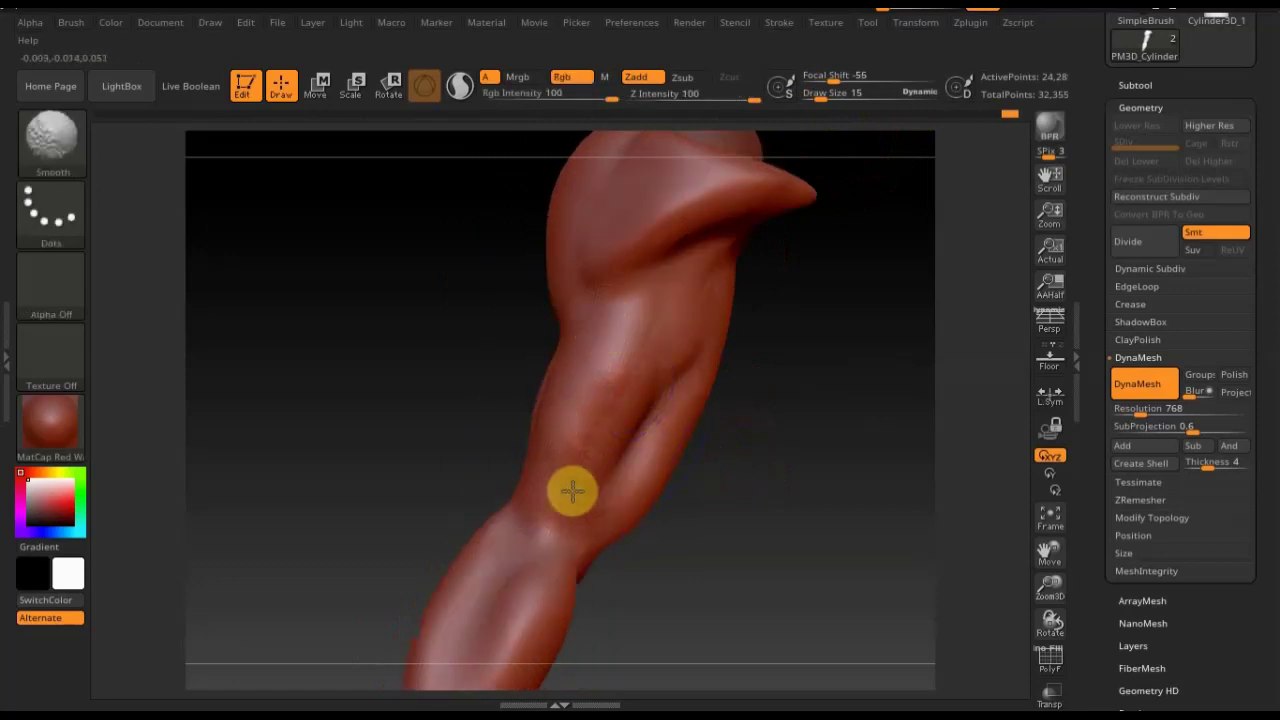
{"action": "mouse_move", "coordinate": [754, 557]}
{"action": "left_mouse_down"}
{"action": "mouse_move", "coordinate": [817, 526]}
{"action": "mouse_move", "coordinate": [849, 491]}
{"action": "mouse_move", "coordinate": [954, 294]}
{"action": "mouse_move", "coordinate": [920, 300]}
{"action": "mouse_move", "coordinate": [943, 300]}
{"action": "mouse_move", "coordinate": [989, 336]}
{"action": "mouse_move", "coordinate": [686, 306]}
{"action": "left_mouse_up"}
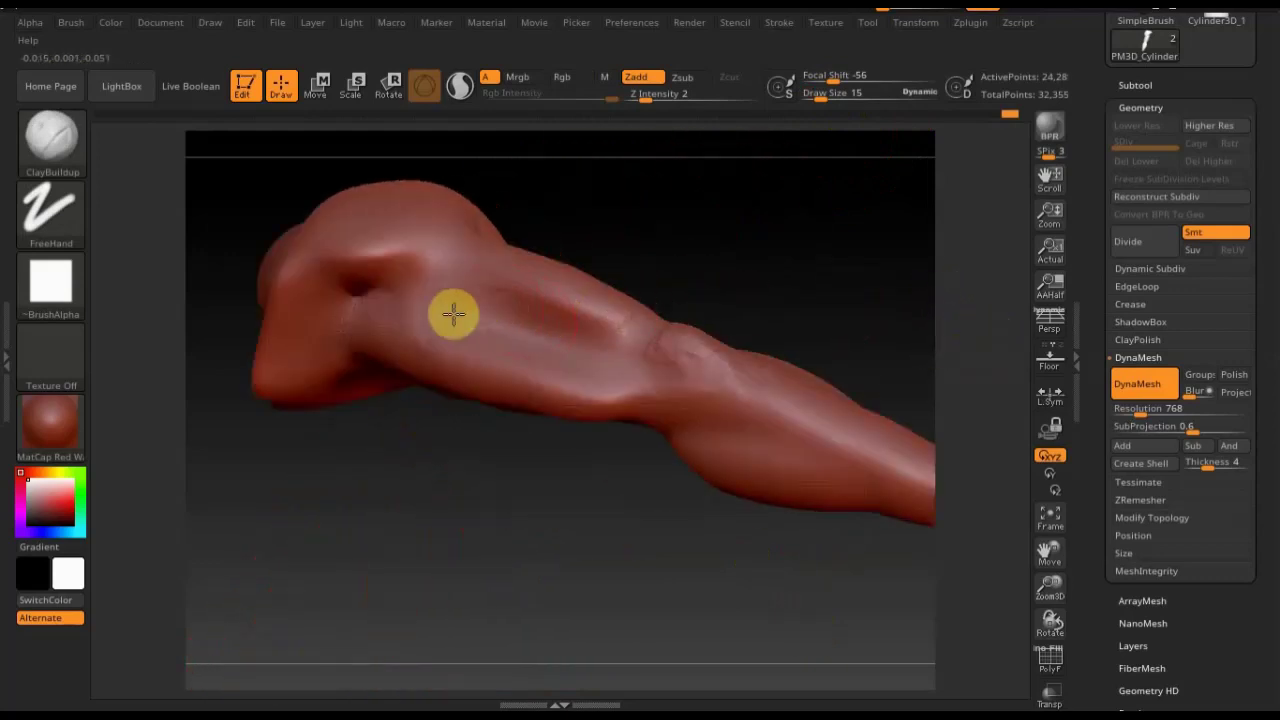
Add clay strokes on the upper arm and smooth out the elbow crease
{"action": "mouse_move", "coordinate": [453, 314]}
{"action": "left_mouse_down"}
{"action": "mouse_move", "coordinate": [429, 263]}
{"action": "mouse_move", "coordinate": [391, 323]}
{"action": "mouse_move", "coordinate": [474, 369]}
{"action": "mouse_move", "coordinate": [484, 337]}
{"action": "mouse_move", "coordinate": [463, 309]}
{"action": "mouse_move", "coordinate": [424, 292]}
{"action": "mouse_move", "coordinate": [500, 397]}
{"action": "left_mouse_up"}
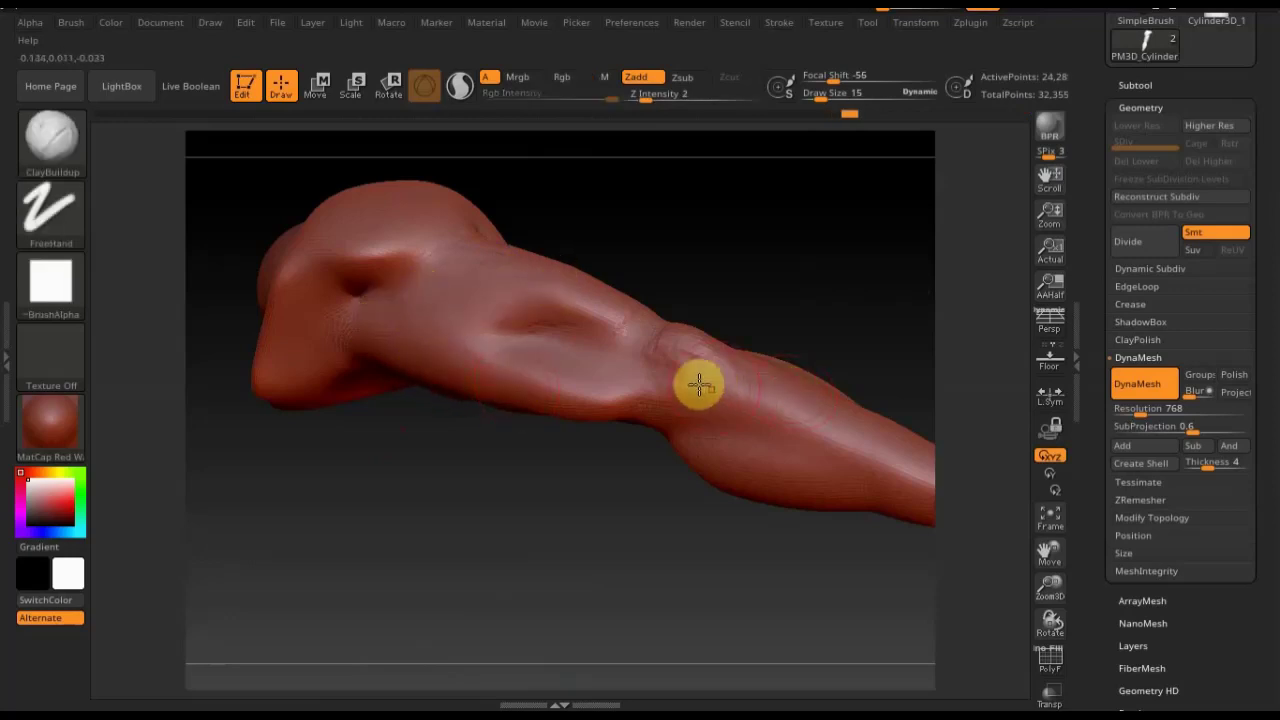
{"action": "mouse_move", "coordinate": [691, 380]}
{"action": "right_mouse_down"}
{"action": "mouse_move", "coordinate": [734, 334]}
{"action": "mouse_move", "coordinate": [723, 340]}
{"action": "right_mouse_up"}
{"action": "left_click_drag", "start_coordinate": [651, 318], "coordinate": [711, 380], "text": "shift"}
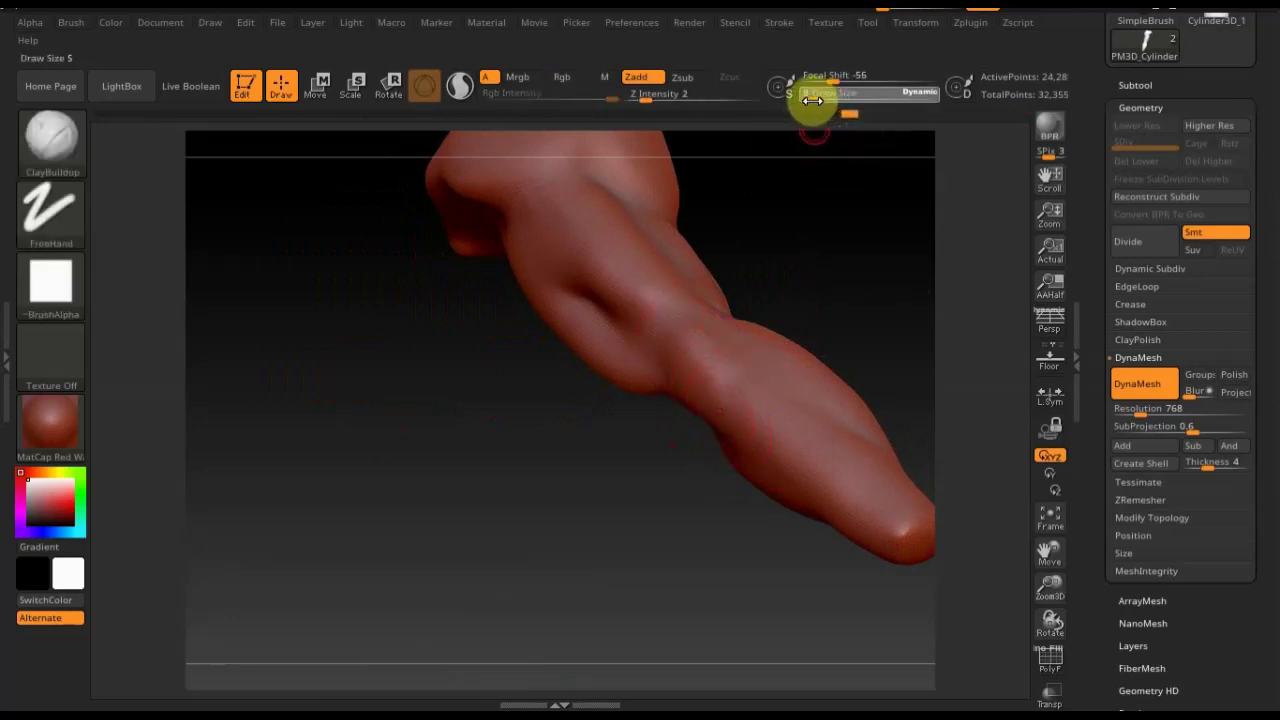
Set Draw Size to 6, smooth a spot on the lower arm, then zoom out to the whole handle
{"action": "left_click_drag", "start_coordinate": [815, 103], "coordinate": [812, 103]}
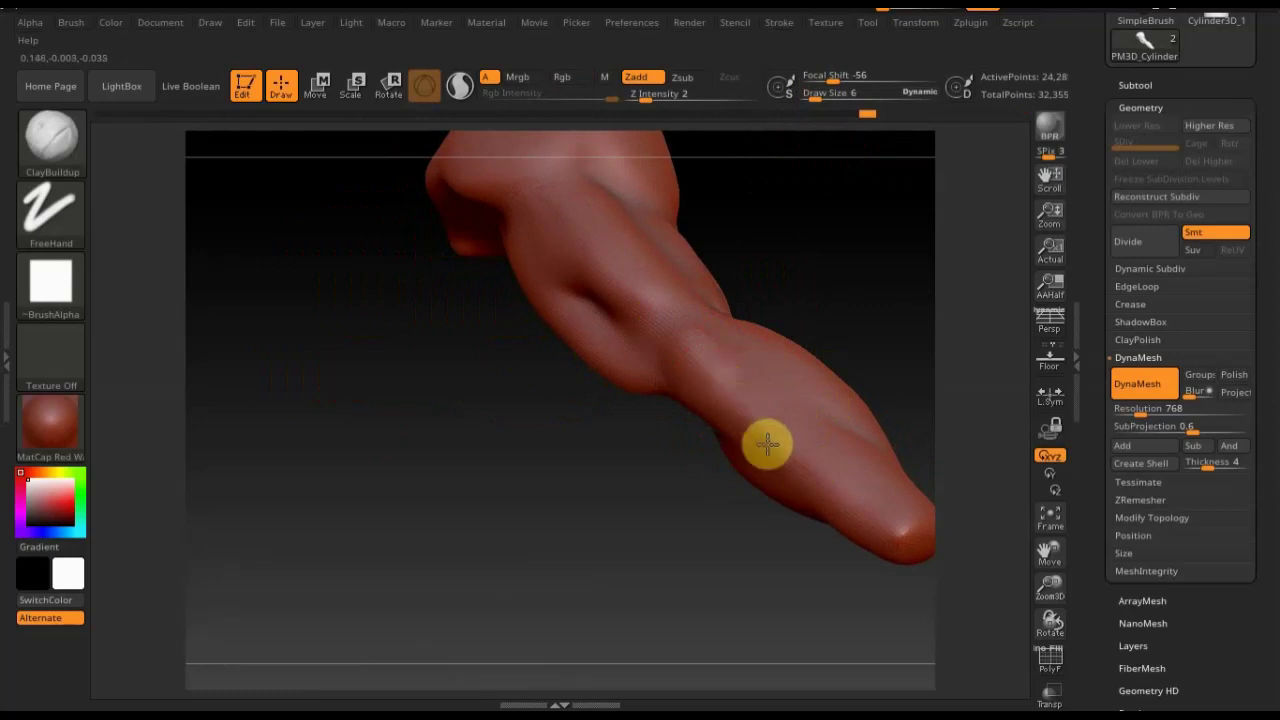
{"action": "mouse_move", "coordinate": [823, 360]}
{"action": "left_mouse_down"}
{"action": "mouse_move", "coordinate": [889, 331]}
{"action": "mouse_move", "coordinate": [846, 346]}
{"action": "left_mouse_up"}
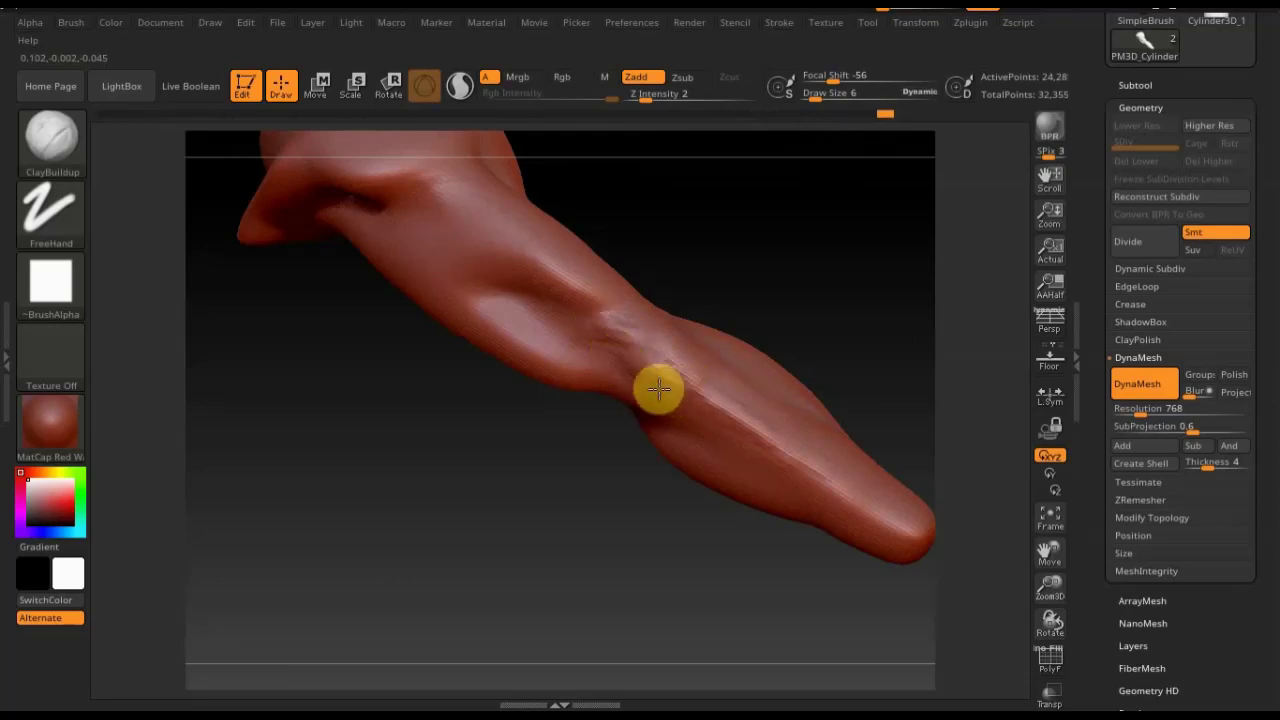
{"action": "key", "text": "shift"}
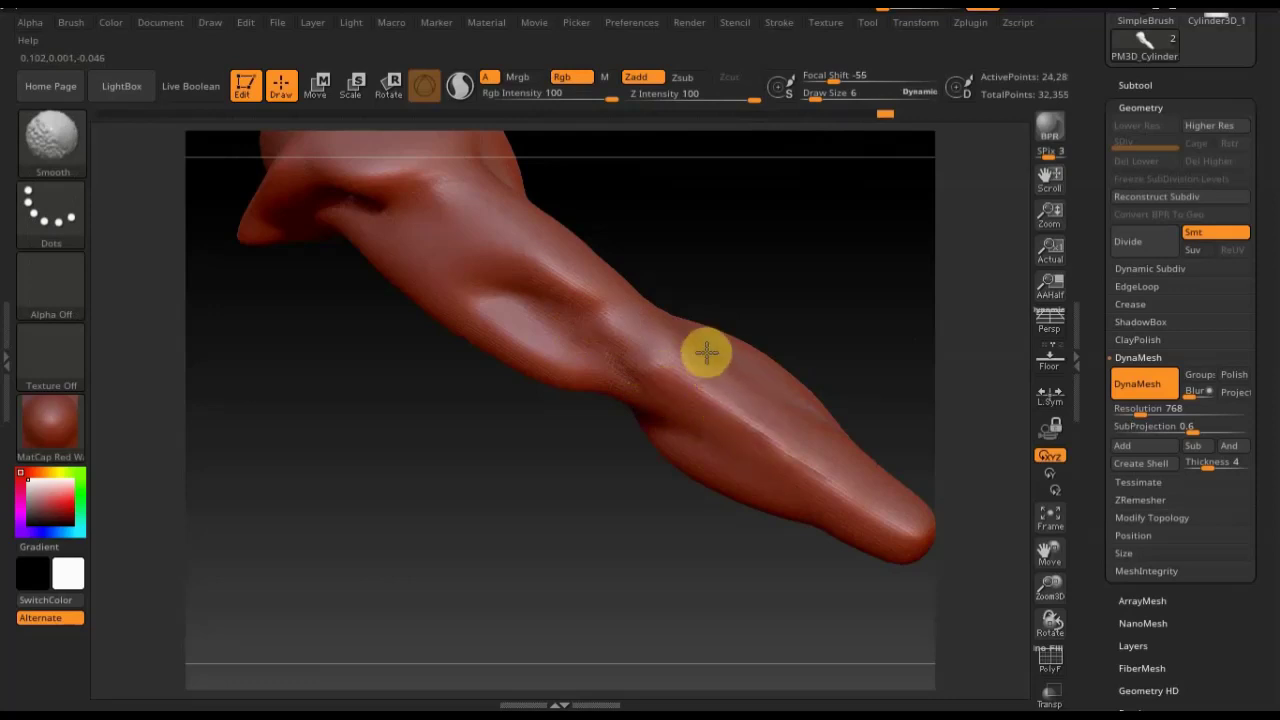
{"action": "left_click", "coordinate": [725, 460], "text": "shift"}
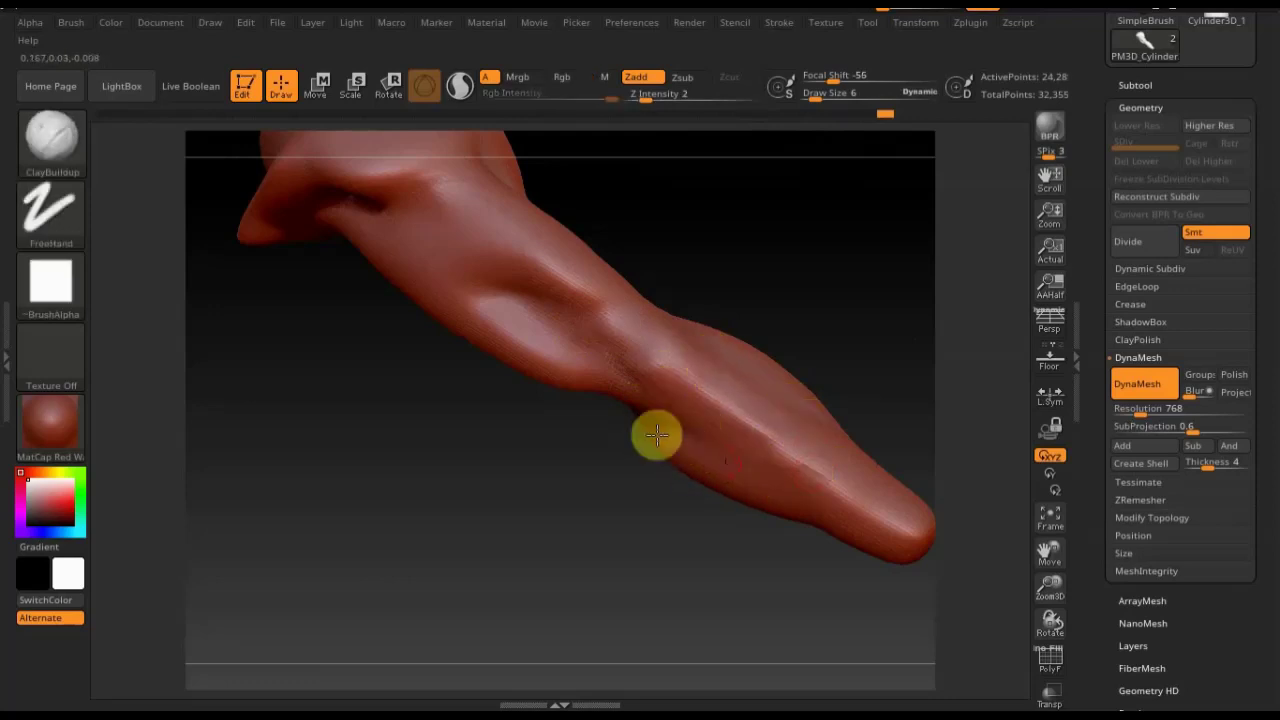
{"action": "mouse_move", "coordinate": [906, 286]}
{"action": "left_mouse_down"}
{"action": "mouse_move", "coordinate": [774, 254]}
{"action": "mouse_move", "coordinate": [854, 437]}
{"action": "mouse_move", "coordinate": [894, 486]}
{"action": "mouse_move", "coordinate": [557, 514]}
{"action": "mouse_move", "coordinate": [600, 569]}
{"action": "mouse_move", "coordinate": [585, 406]}
{"action": "mouse_move", "coordinate": [837, 414]}
{"action": "mouse_move", "coordinate": [828, 377]}
{"action": "left_mouse_up"}
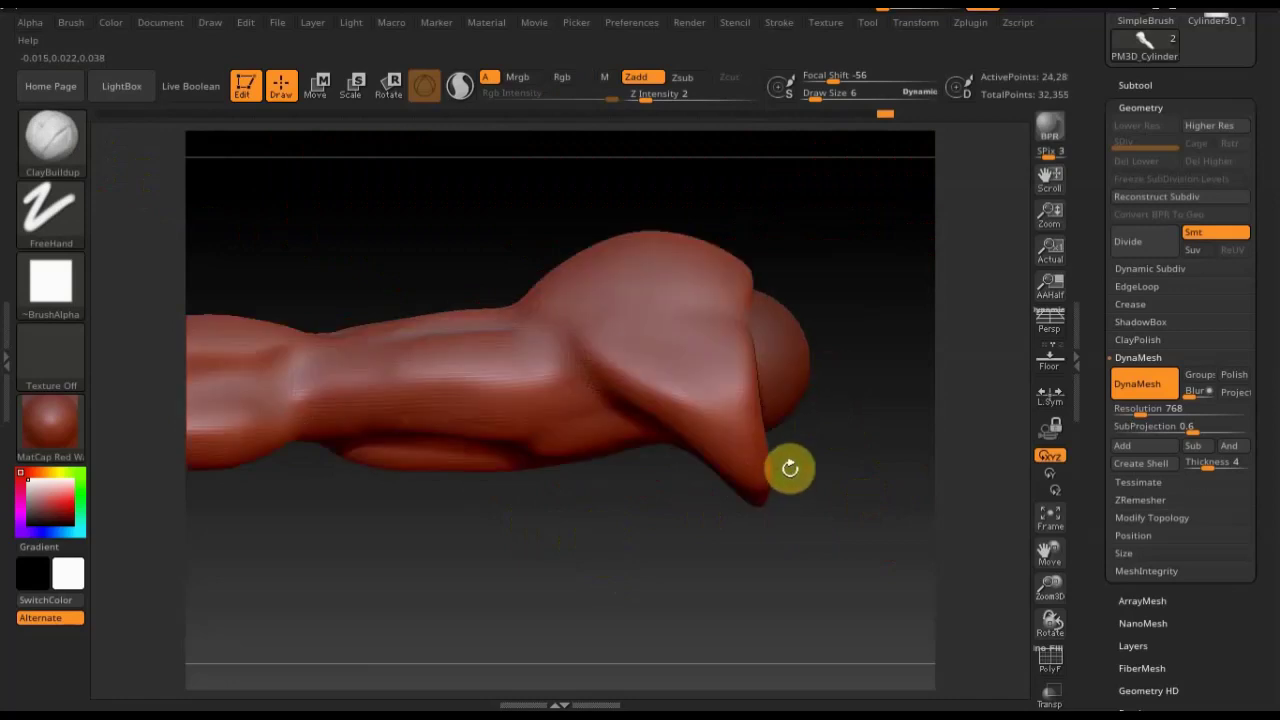
{"action": "mouse_move", "coordinate": [793, 453]}
{"action": "left_mouse_down"}
{"action": "mouse_move", "coordinate": [777, 329]}
{"action": "mouse_move", "coordinate": [643, 434]}
{"action": "mouse_move", "coordinate": [851, 449]}
{"action": "mouse_move", "coordinate": [763, 507]}
{"action": "left_mouse_up"}
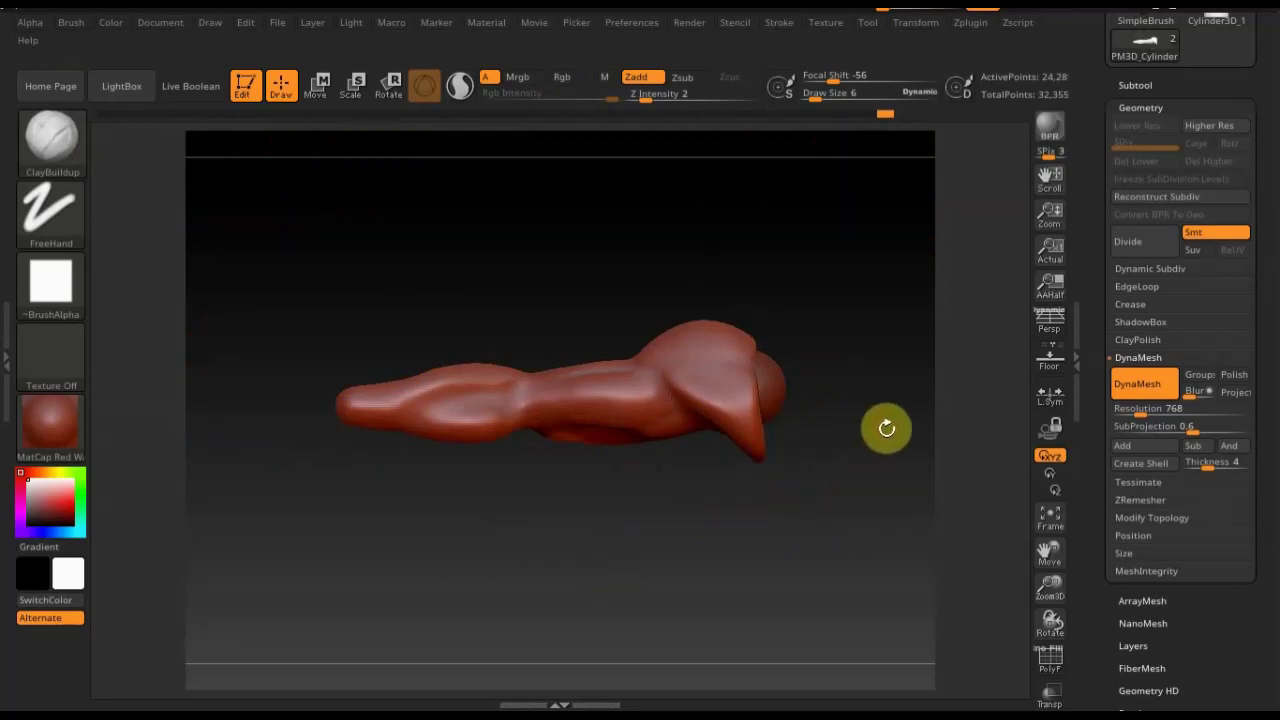
Duplicate the PM3D_Sphere3D1 subtool
{"action": "left_click", "coordinate": [1131, 85]}
{"action": "mouse_move", "coordinate": [1180, 170]}
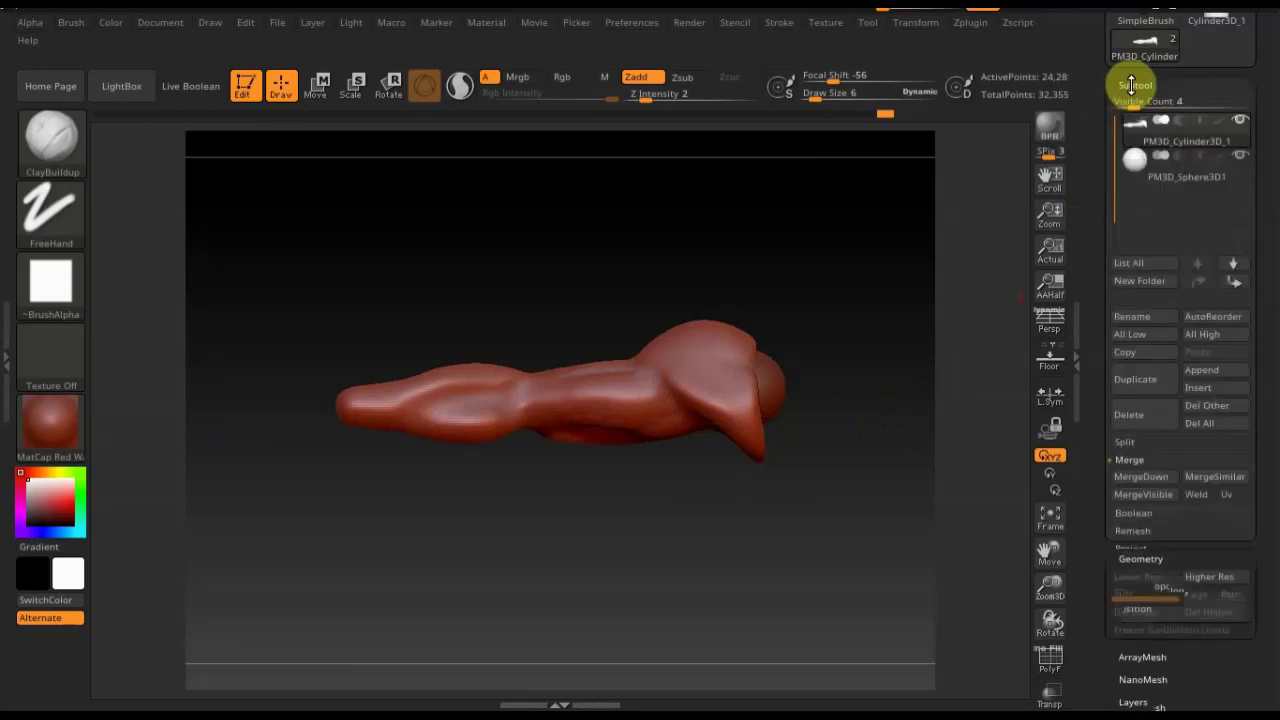
{"action": "left_click", "coordinate": [1142, 175]}
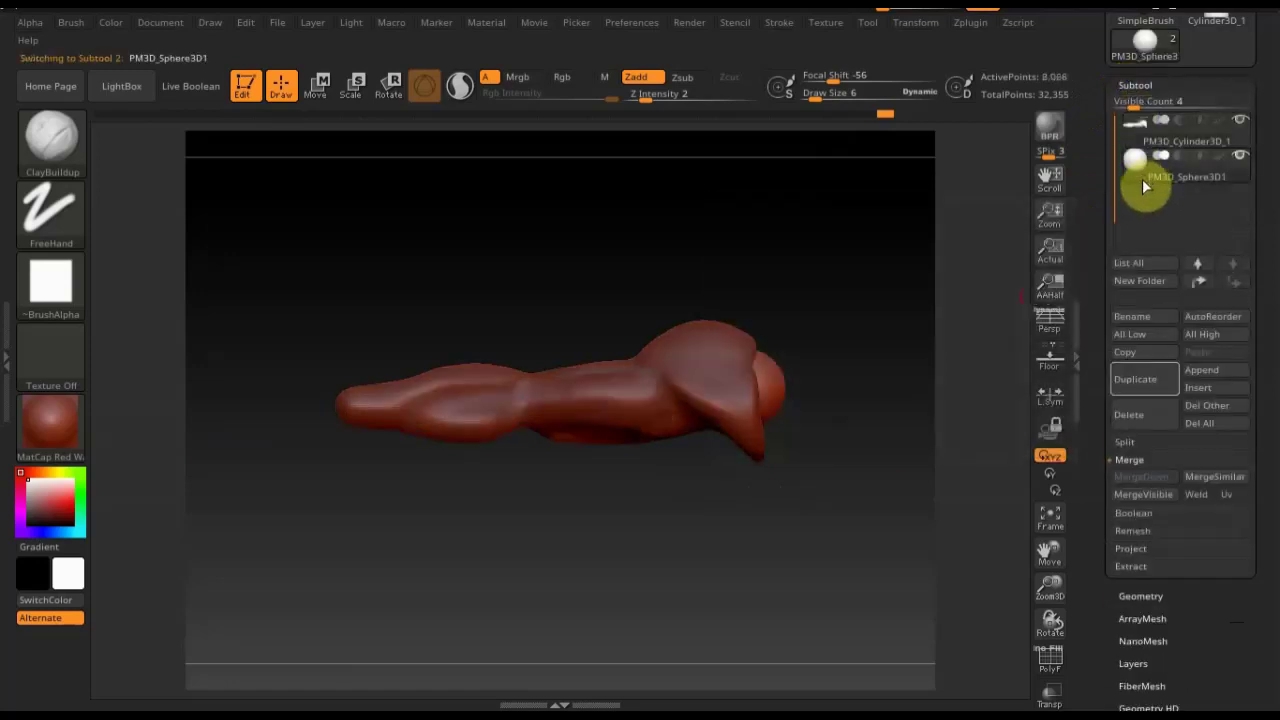
{"action": "left_click", "coordinate": [1138, 380]}
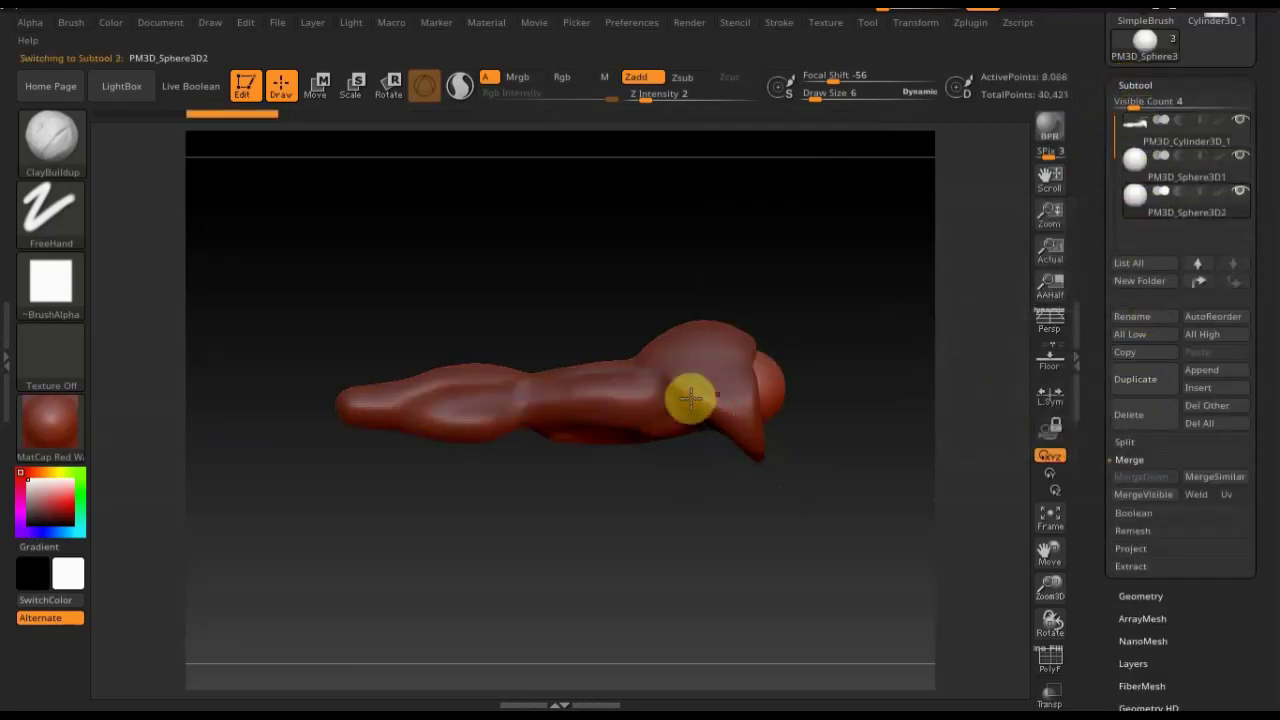
Move the duplicated sphere so it sits against the handle's thin left tip
{"action": "left_click", "coordinate": [318, 98]}
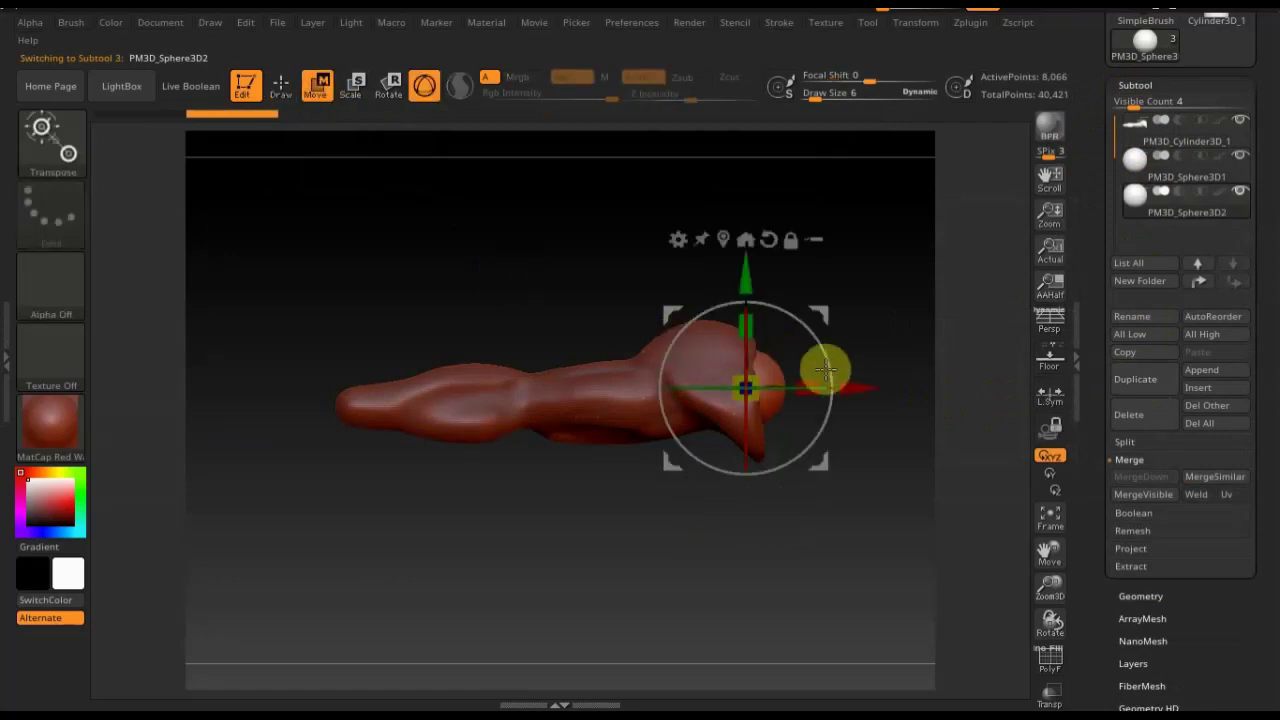
{"action": "left_click_drag", "start_coordinate": [851, 381], "coordinate": [457, 434]}
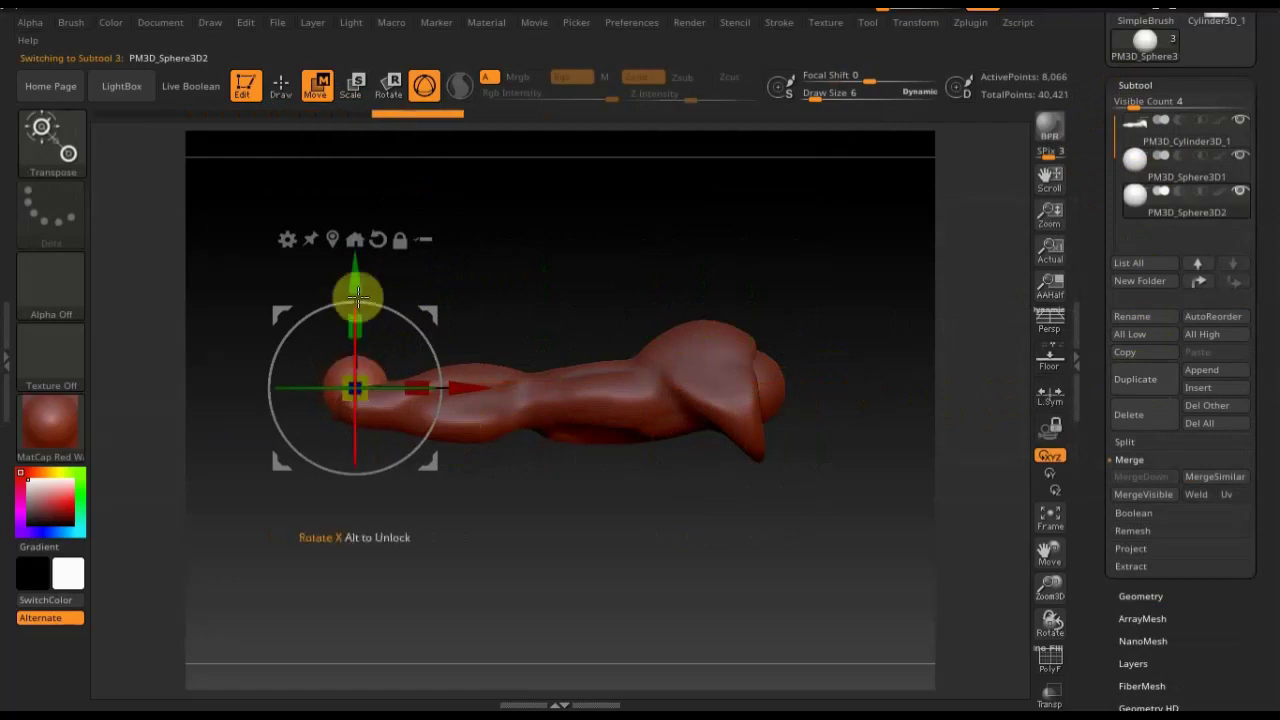
{"action": "left_click_drag", "start_coordinate": [355, 275], "coordinate": [355, 289]}
{"action": "left_click_drag", "start_coordinate": [469, 404], "coordinate": [441, 404]}
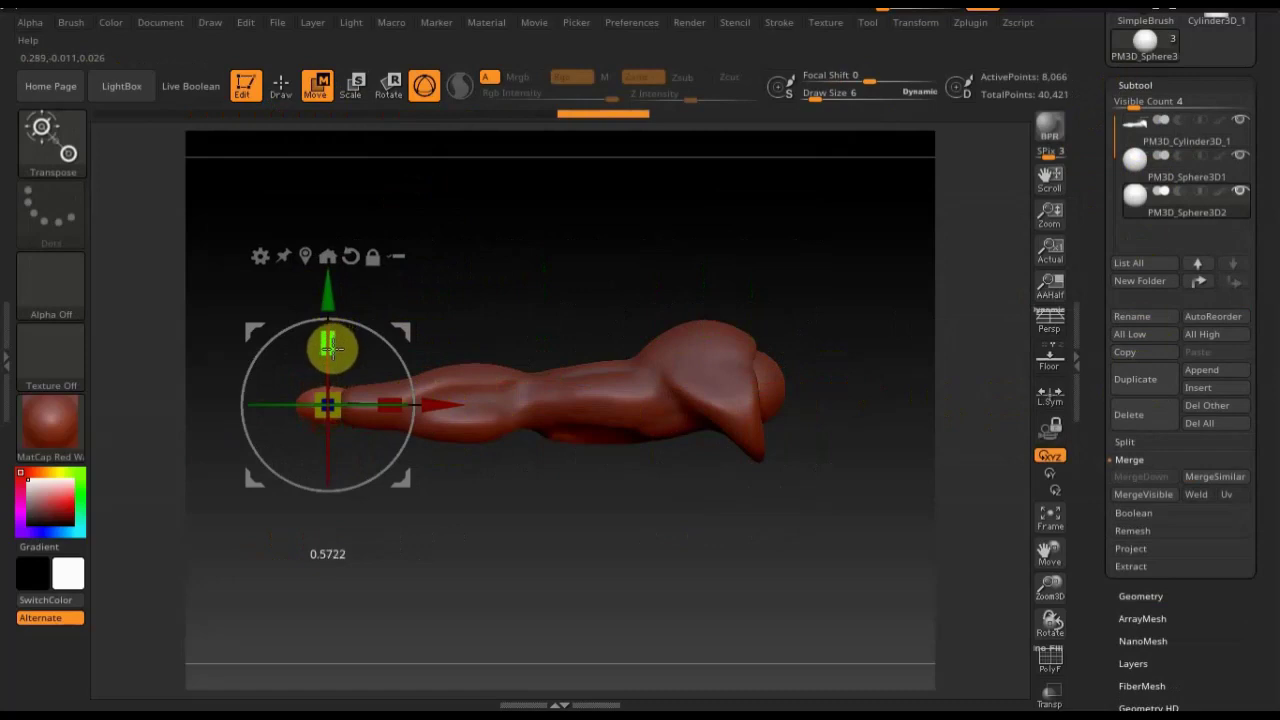
{"action": "mouse_move", "coordinate": [503, 314]}
{"action": "left_mouse_down"}
{"action": "mouse_move", "coordinate": [457, 486]}
{"action": "mouse_move", "coordinate": [526, 386]}
{"action": "left_mouse_up"}
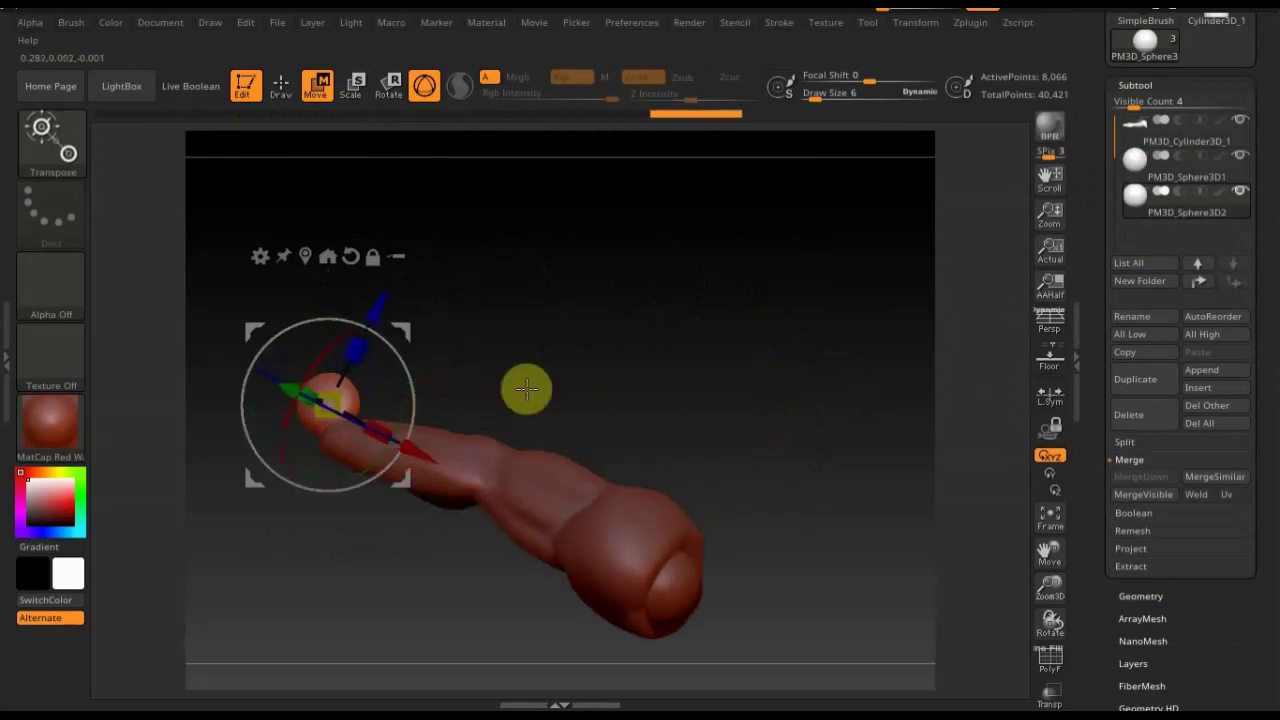
{"action": "left_click_drag", "start_coordinate": [625, 362], "coordinate": [651, 363], "text": "shift"}
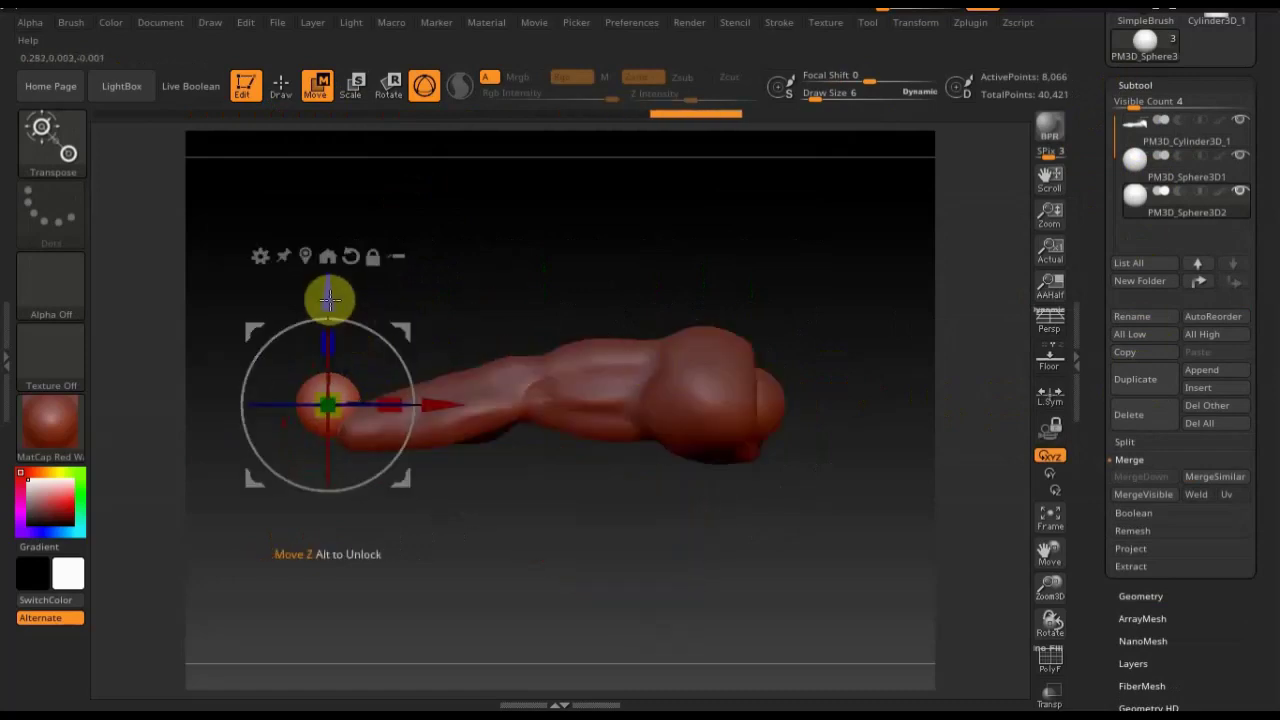
{"action": "left_click_drag", "start_coordinate": [331, 297], "coordinate": [324, 328]}
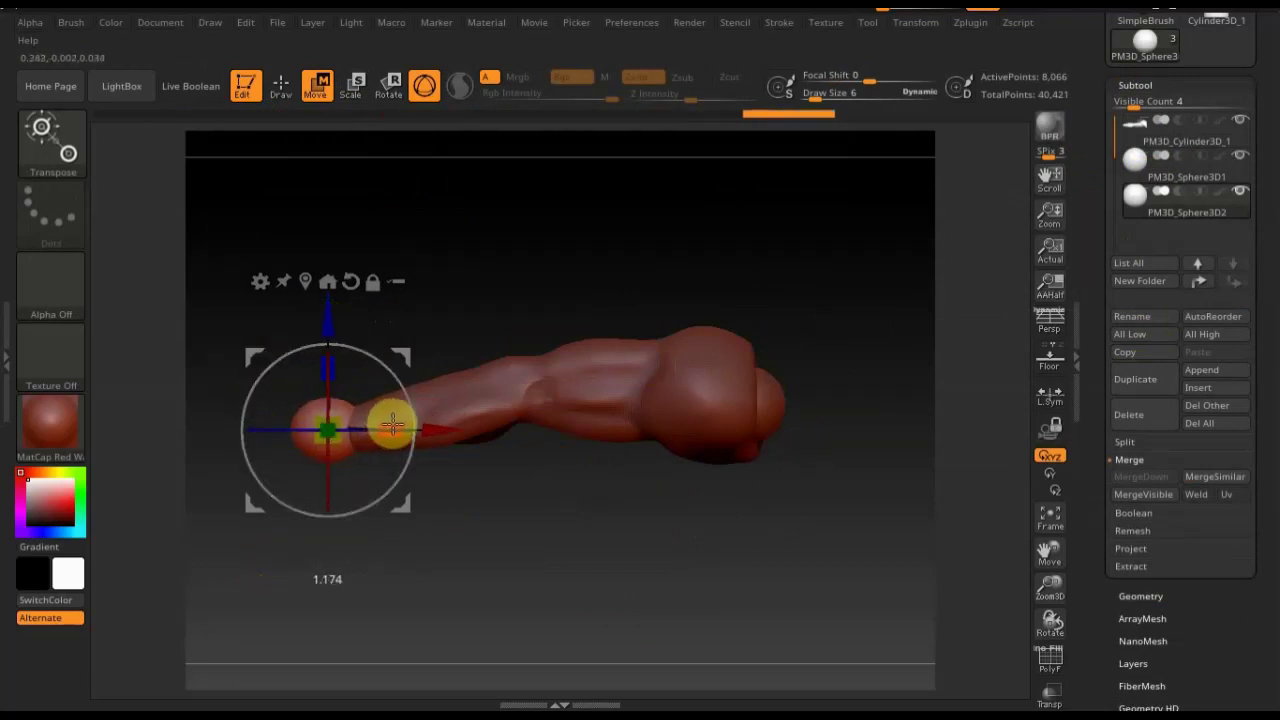
Return to Draw mode and make Move Topological the active brush
{"action": "left_click", "coordinate": [281, 88]}
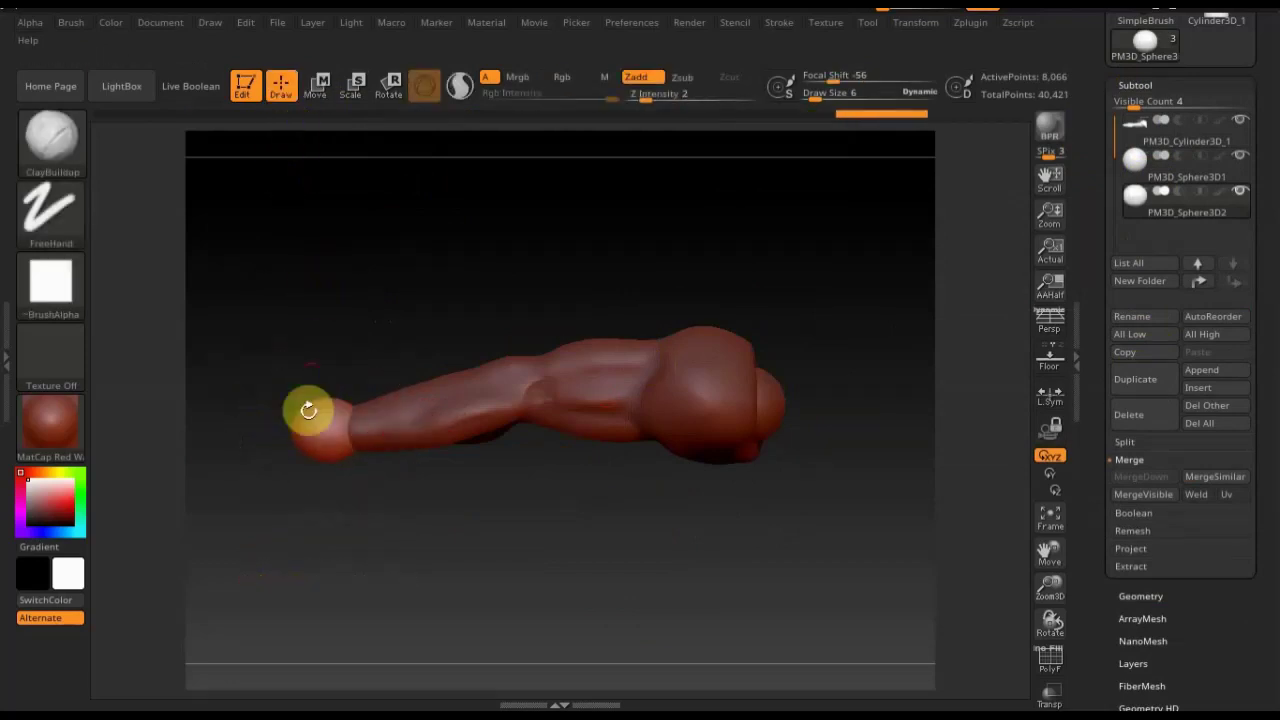
{"action": "left_click", "coordinate": [55, 150]}
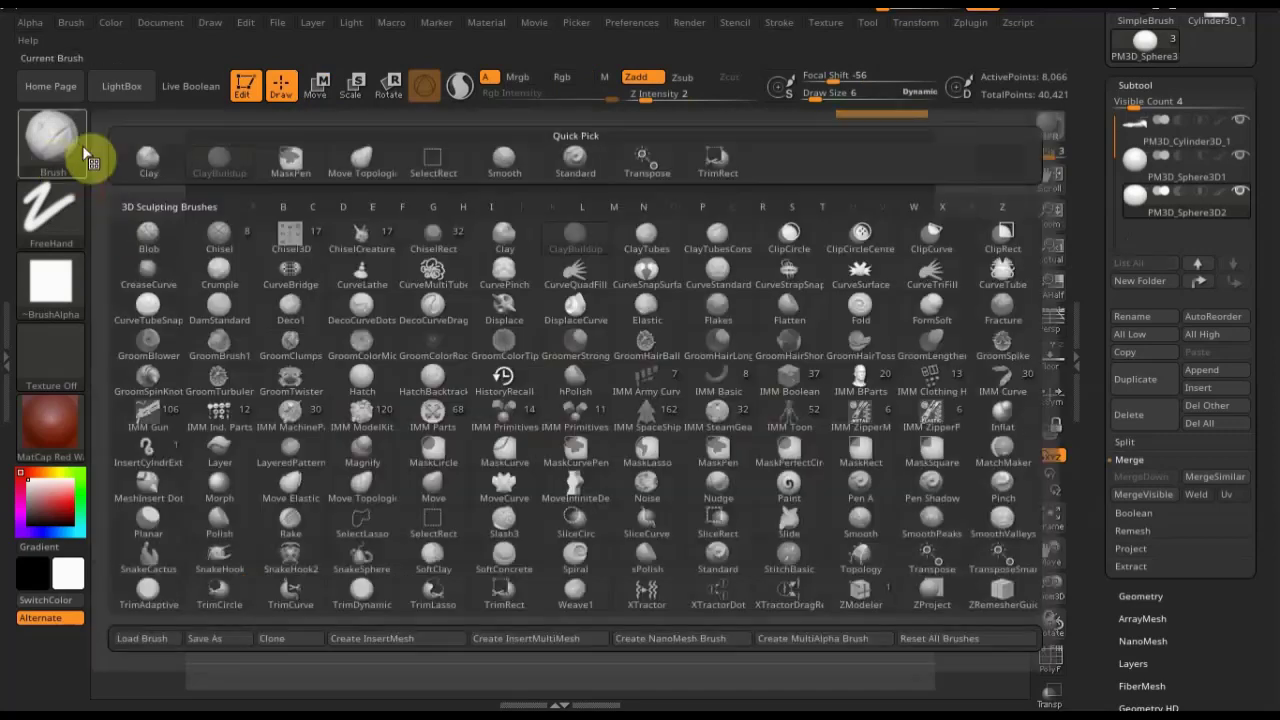
{"action": "left_click", "coordinate": [369, 156]}
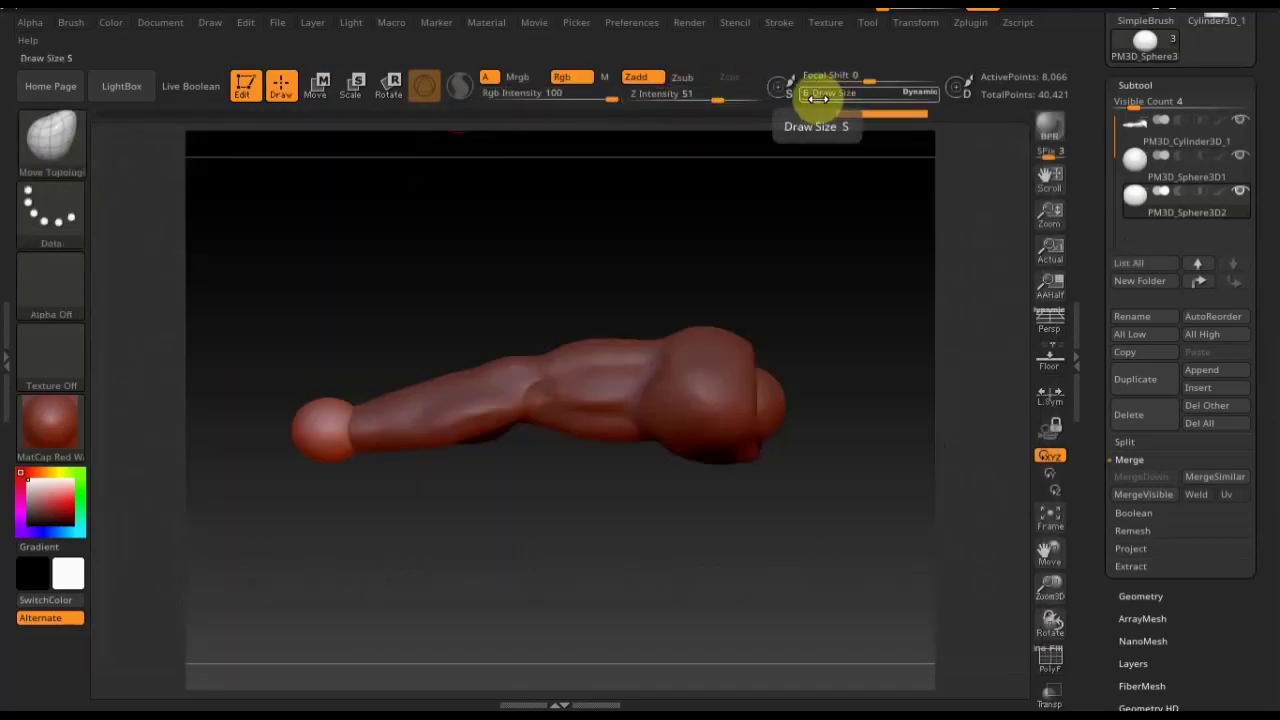
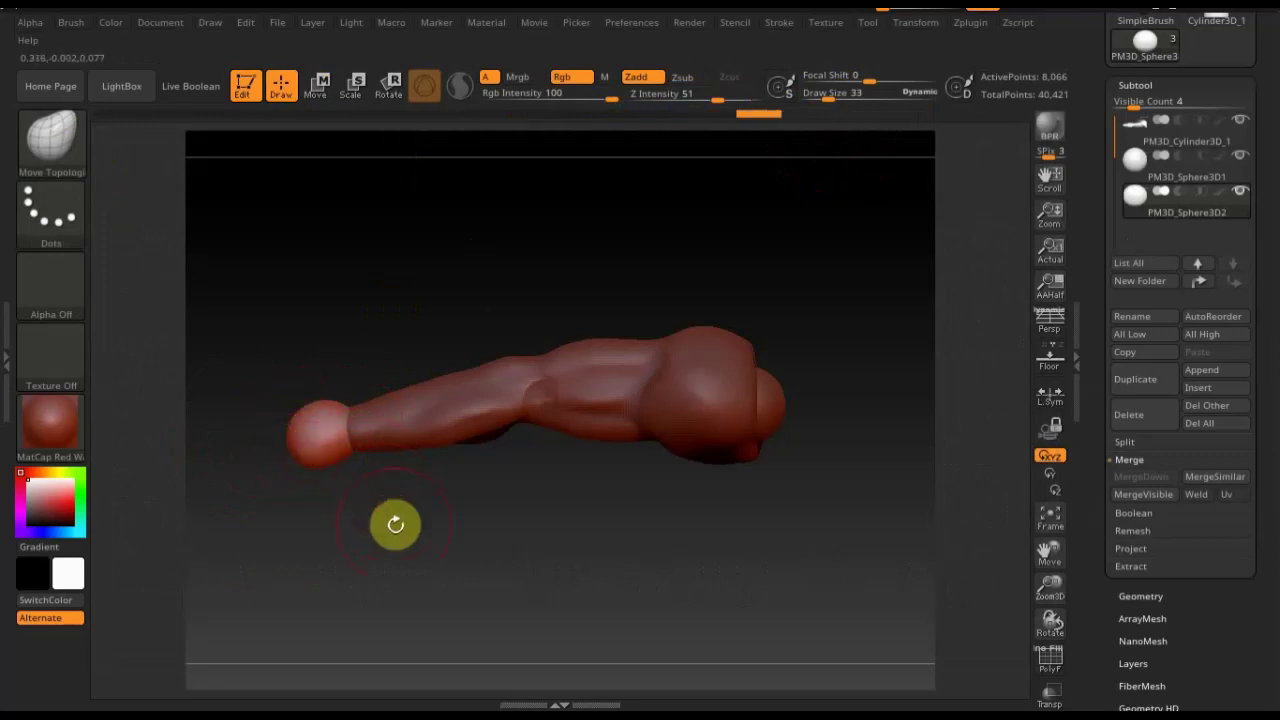
Append a Cylinder3D subtool and make it the active part
{"action": "mouse_move", "coordinate": [394, 523]}
{"action": "left_mouse_down"}
{"action": "mouse_move", "coordinate": [405, 305]}
{"action": "mouse_move", "coordinate": [655, 335]}
{"action": "left_mouse_up"}
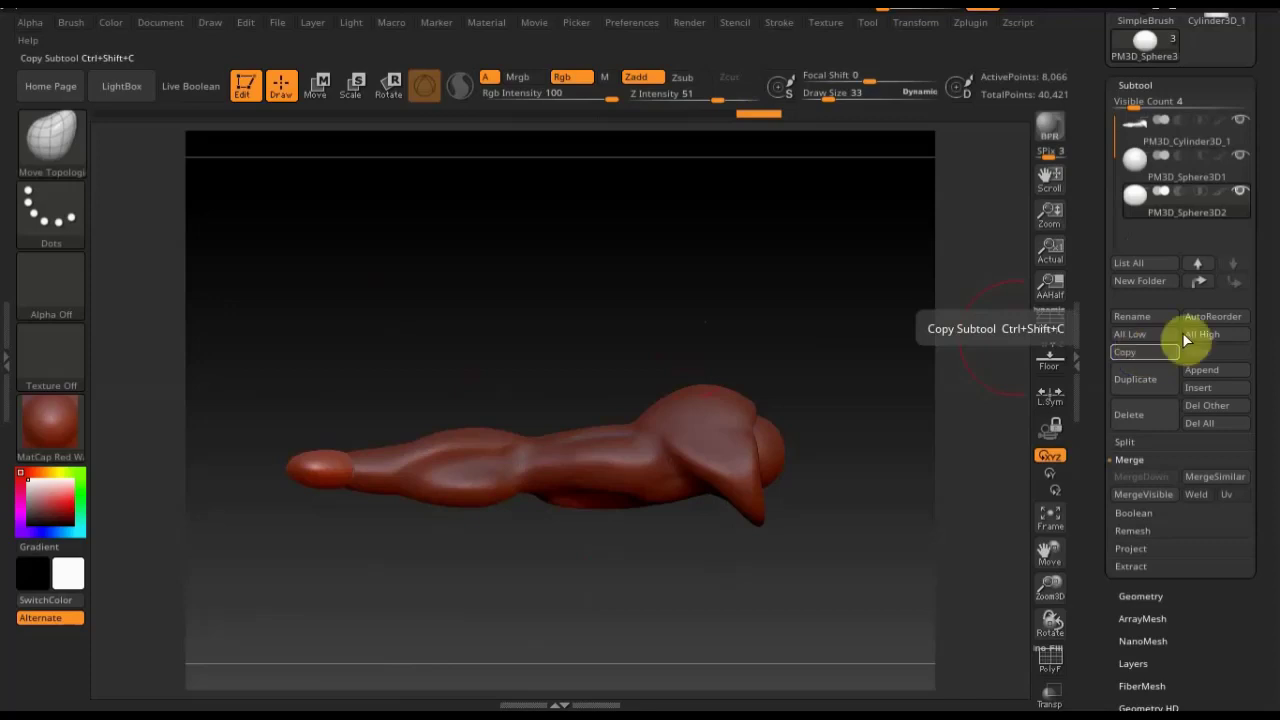
{"action": "left_click", "coordinate": [1208, 371]}
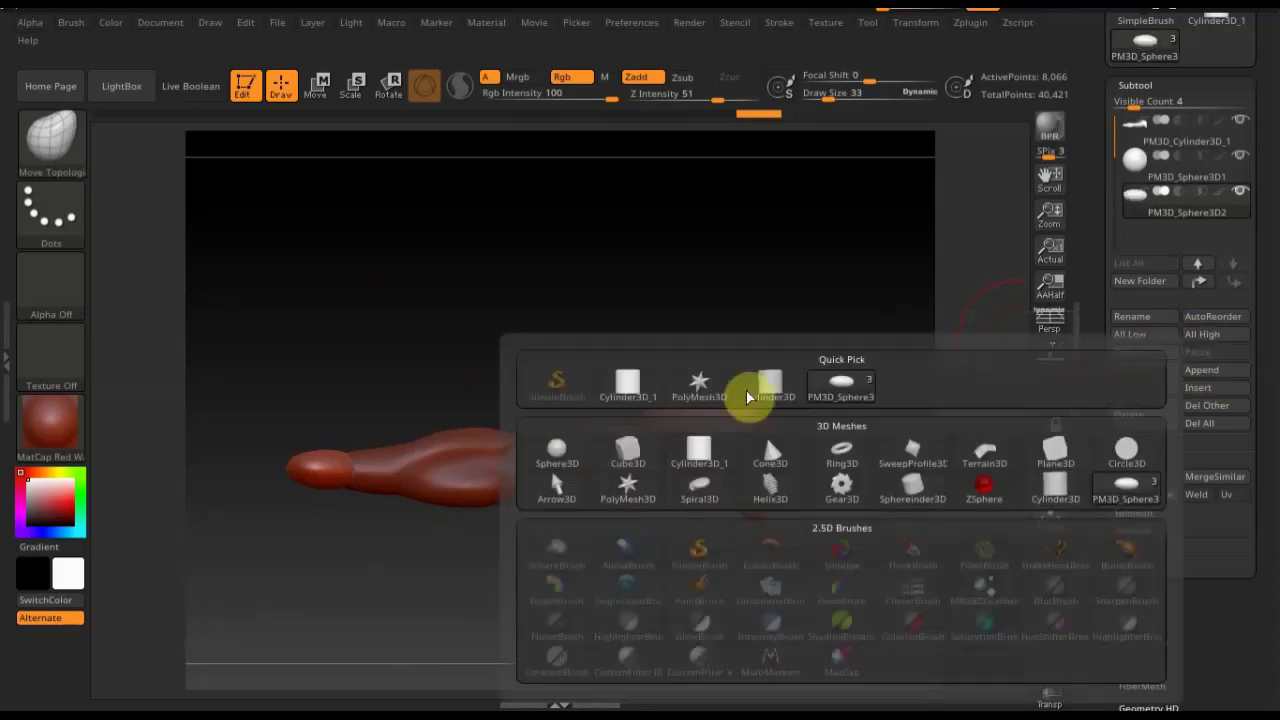
{"action": "left_click", "coordinate": [700, 455]}
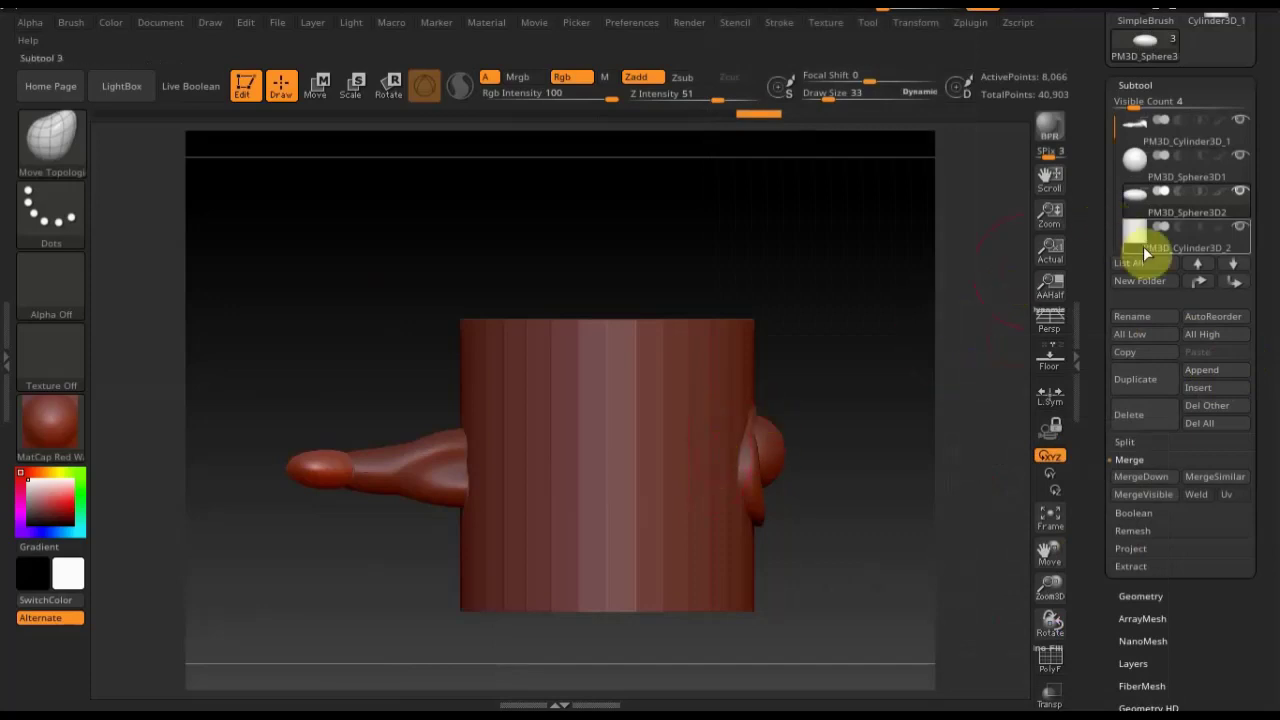
{"action": "left_click", "coordinate": [1143, 250]}
Shrink the cylinder, raise it above the arm, and stretch it into a tall tube
{"action": "left_click", "coordinate": [315, 86]}
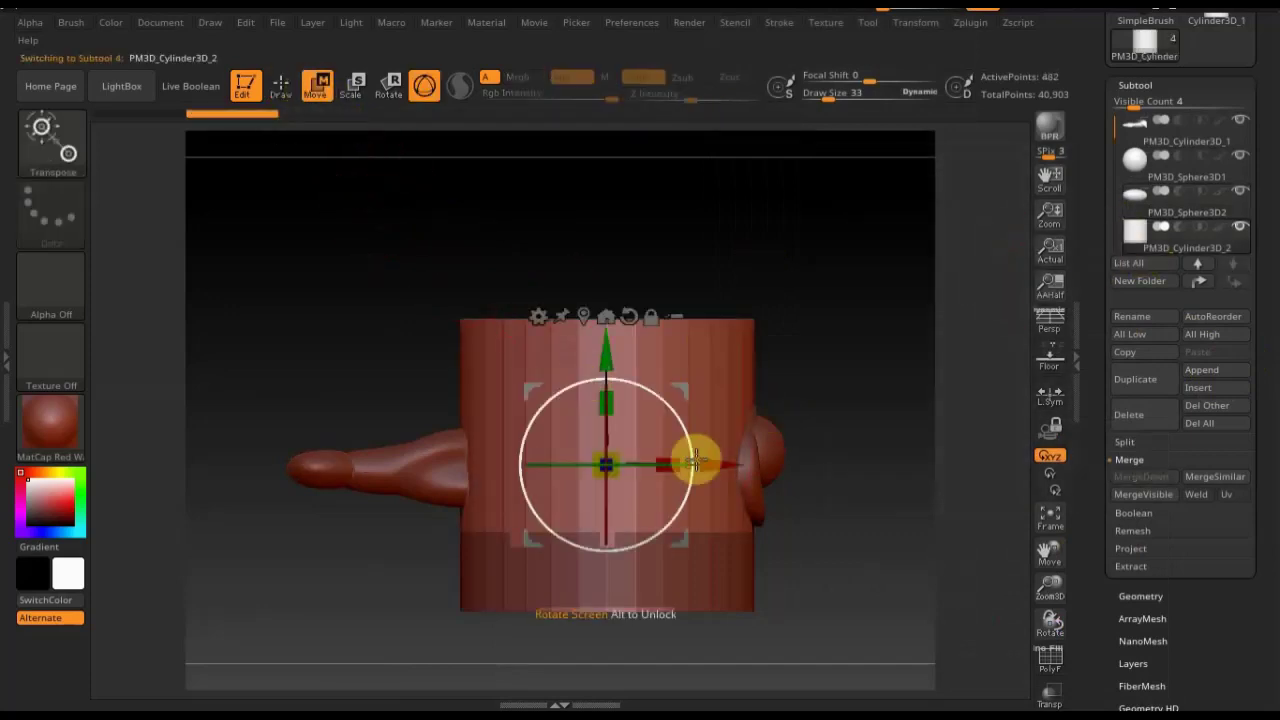
{"action": "left_click_drag", "start_coordinate": [612, 468], "coordinate": [534, 367]}
{"action": "left_click_drag", "start_coordinate": [610, 355], "coordinate": [580, 266]}
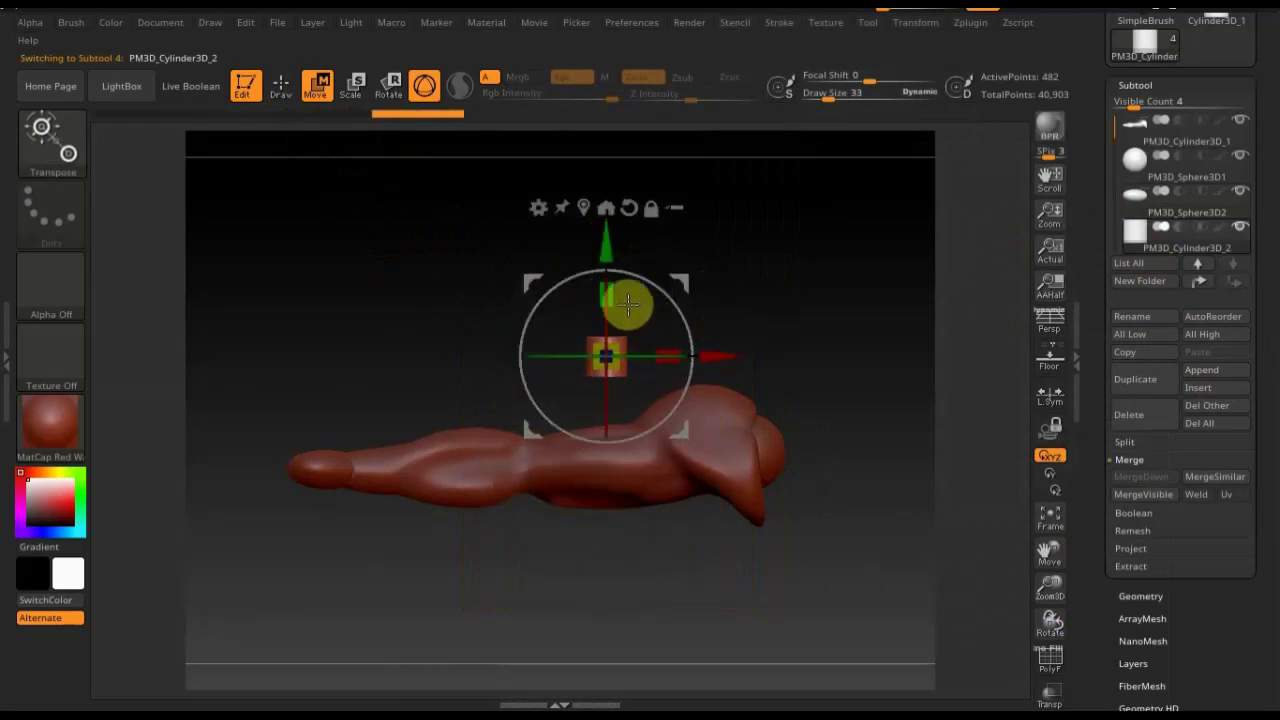
{"action": "mouse_move", "coordinate": [782, 303]}
{"action": "right_mouse_down", "text": "ctrl"}
{"action": "mouse_move", "coordinate": [809, 434]}
{"action": "mouse_move", "coordinate": [757, 429]}
{"action": "right_mouse_up", "text": "ctrl"}
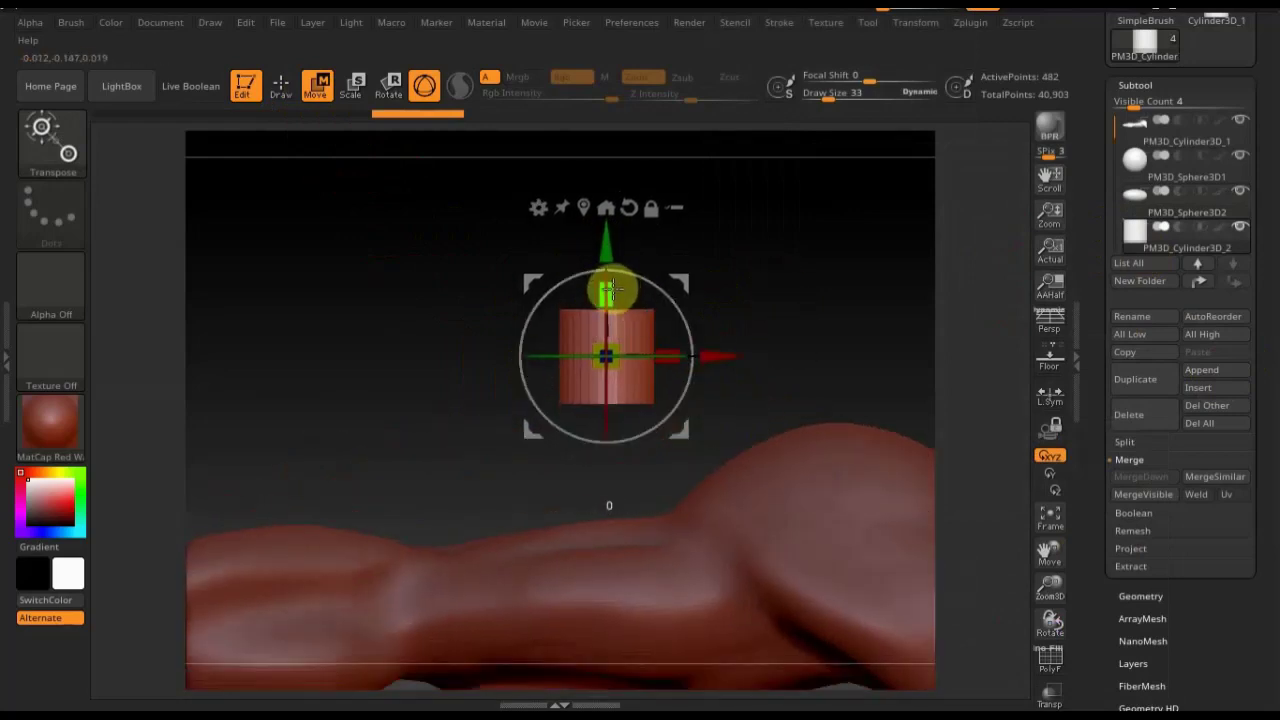
{"action": "left_click_drag", "start_coordinate": [610, 290], "coordinate": [617, 157]}
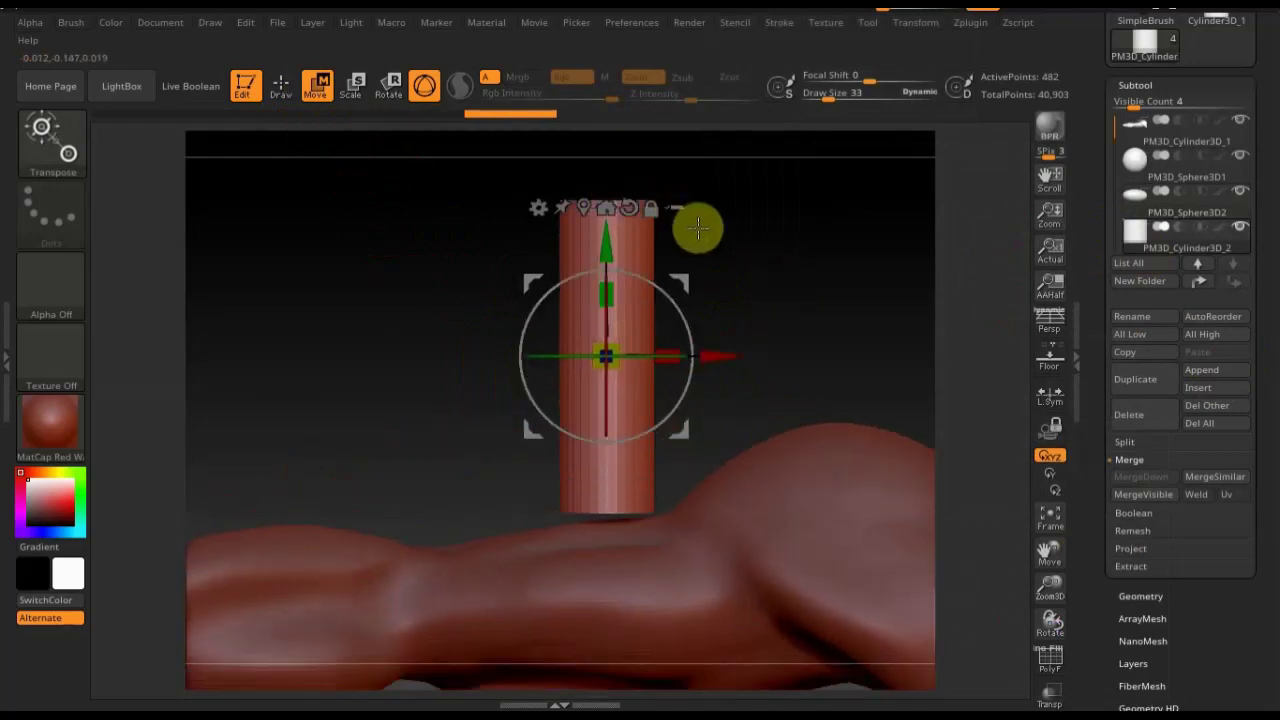
{"action": "left_click", "coordinate": [610, 283]}
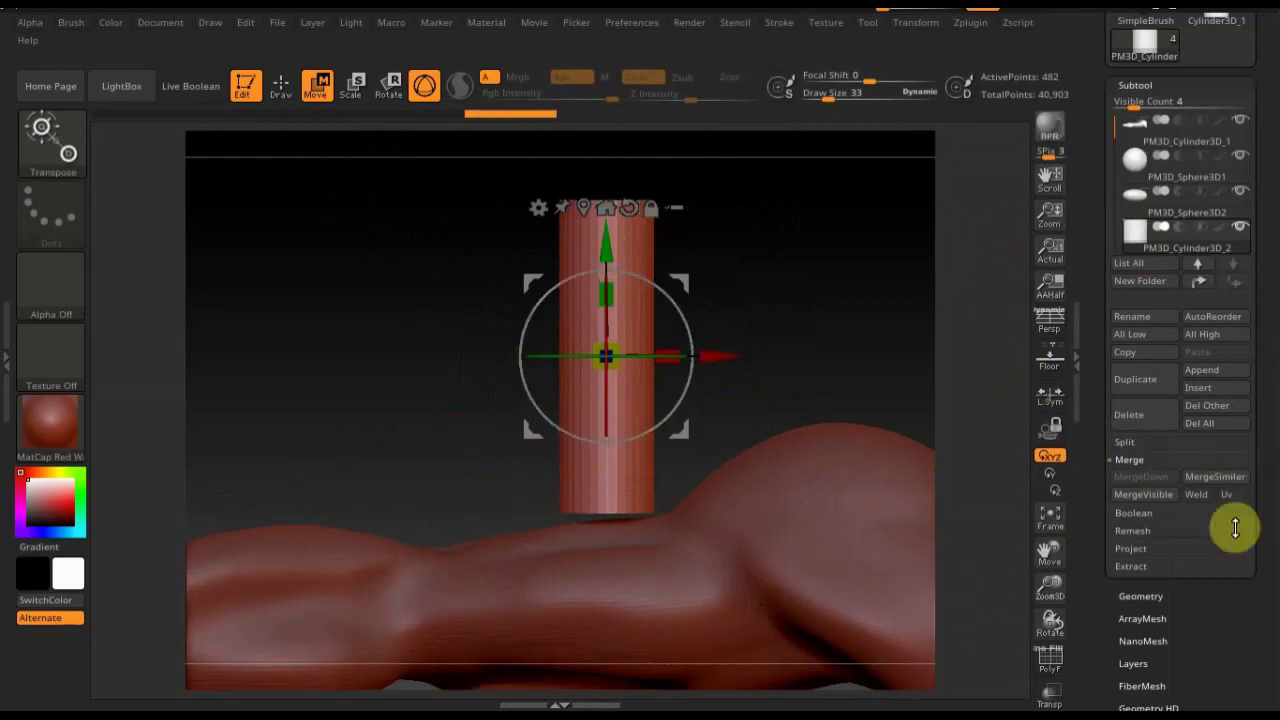
{"action": "left_click", "coordinate": [1141, 594]}
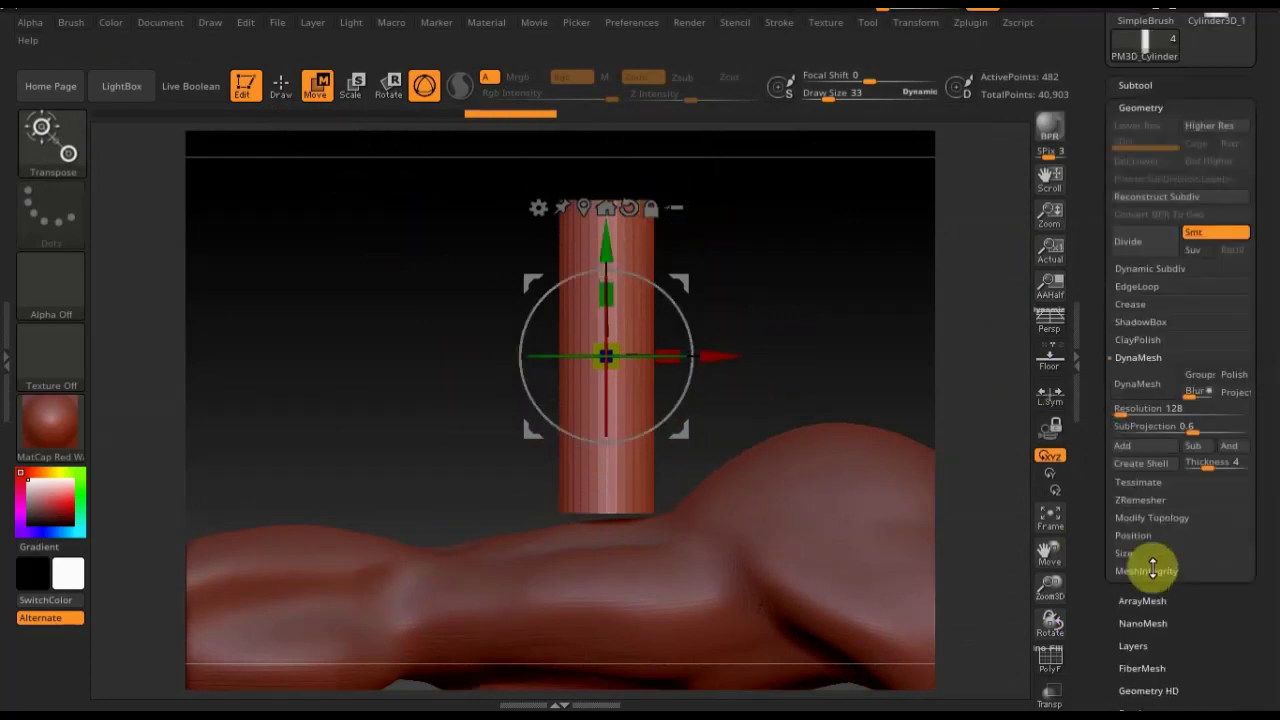
DynaMesh the cylinder at resolution 984 instead of the coarse default
{"action": "left_click", "coordinate": [1146, 383]}
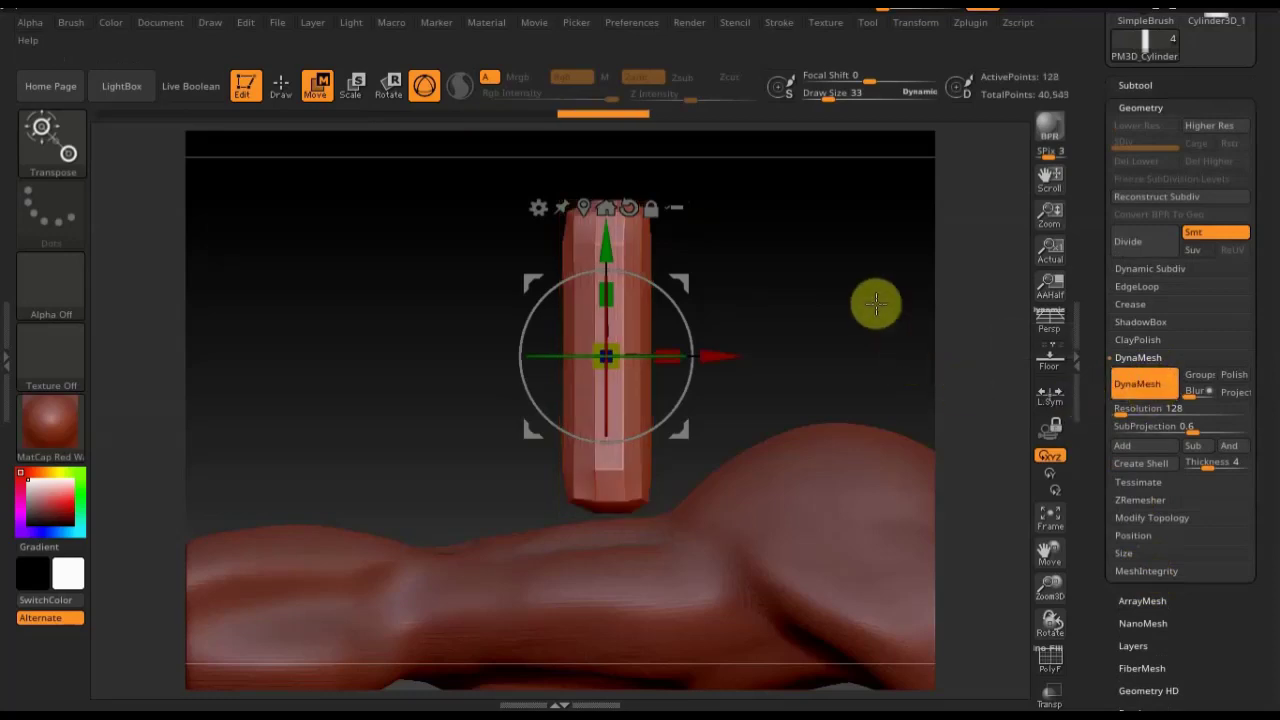
{"action": "key", "text": "ctrl+z"}
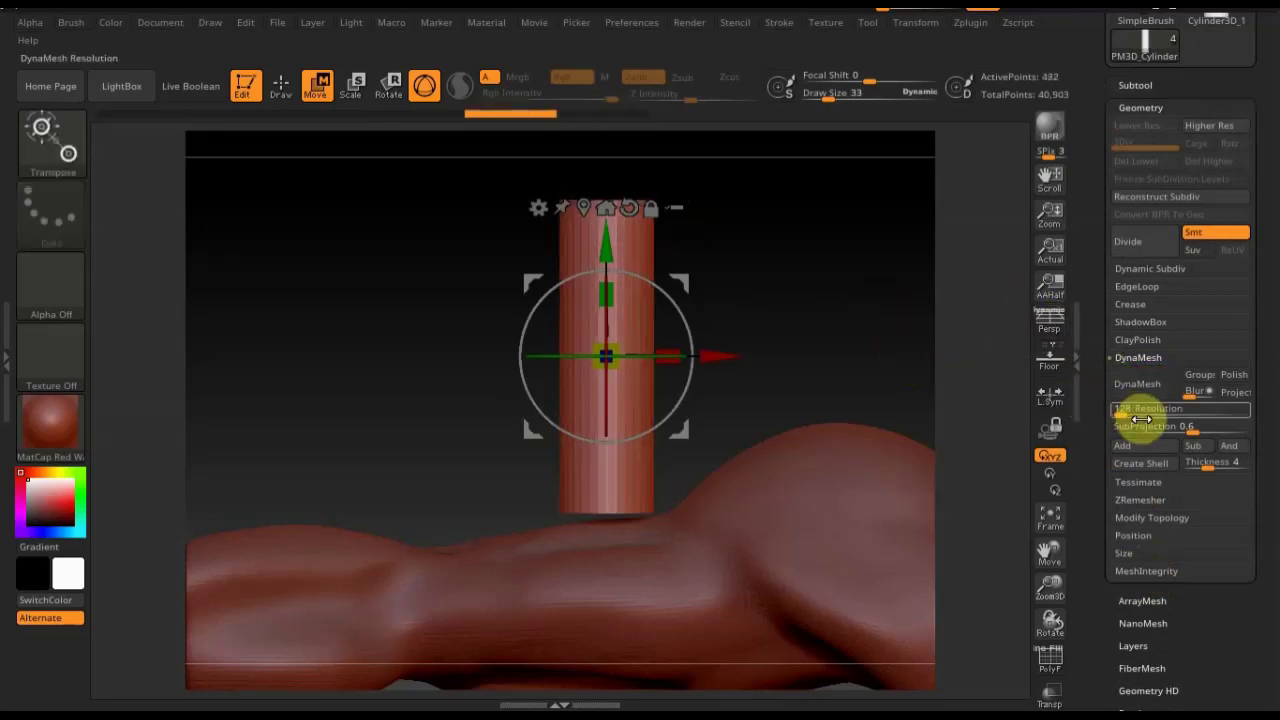
{"action": "left_click_drag", "start_coordinate": [1122, 414], "coordinate": [1139, 409]}
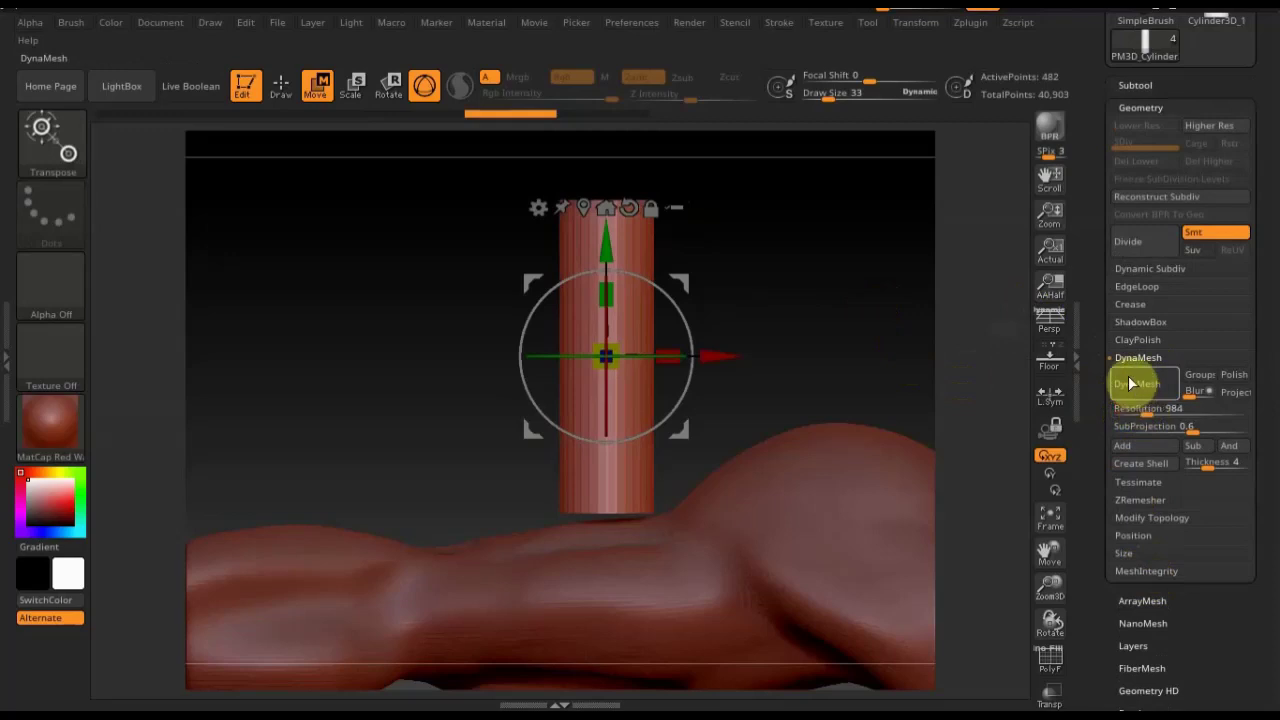
{"action": "left_click", "coordinate": [1134, 382]}
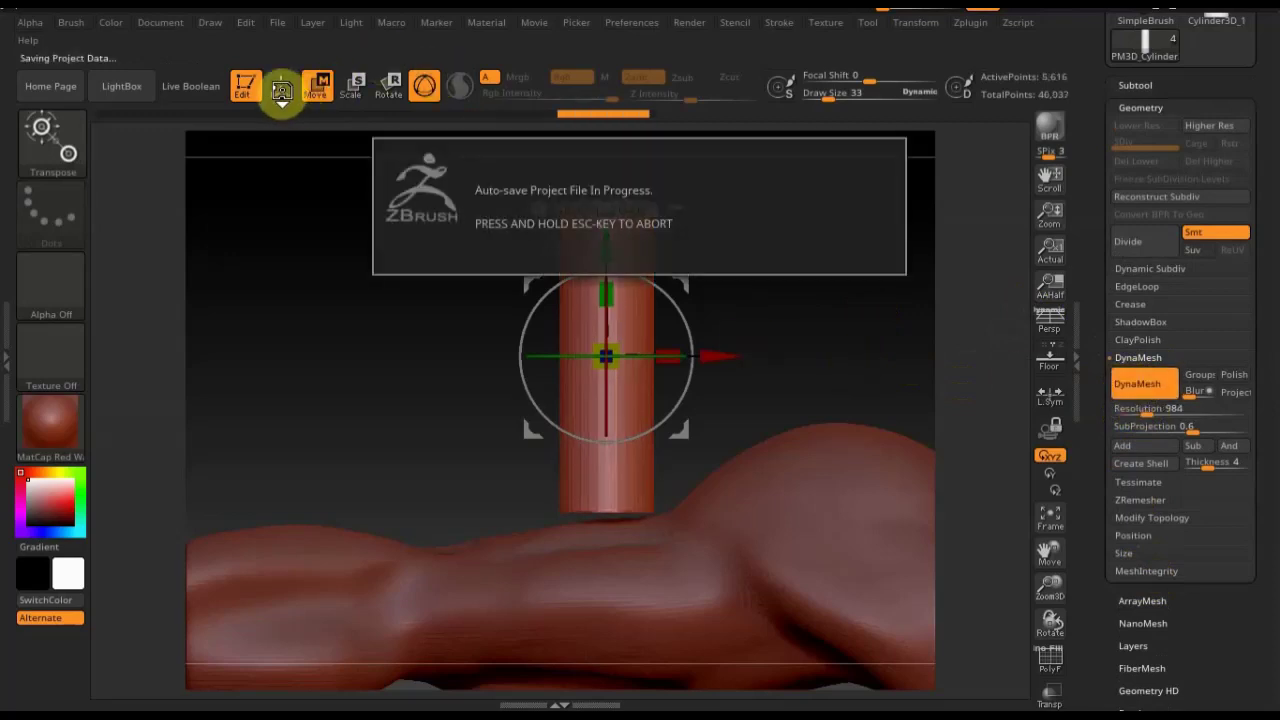
Smooth the cylinder's top into a rounded end and lower the draw size to 9
{"action": "left_click", "coordinate": [283, 88]}
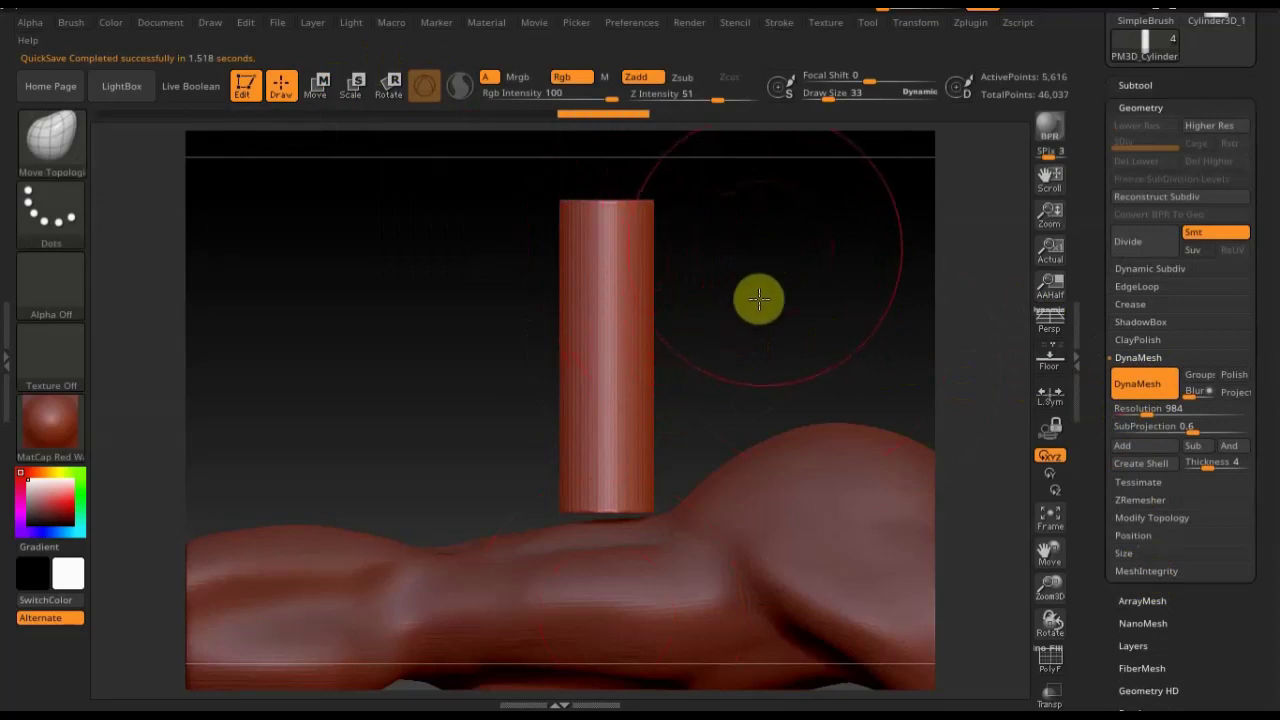
{"action": "mouse_move", "coordinate": [757, 297]}
{"action": "left_mouse_down", "text": "shift"}
{"action": "mouse_move", "coordinate": [574, 345]}
{"action": "mouse_move", "coordinate": [594, 348]}
{"action": "left_mouse_up", "text": "shift"}
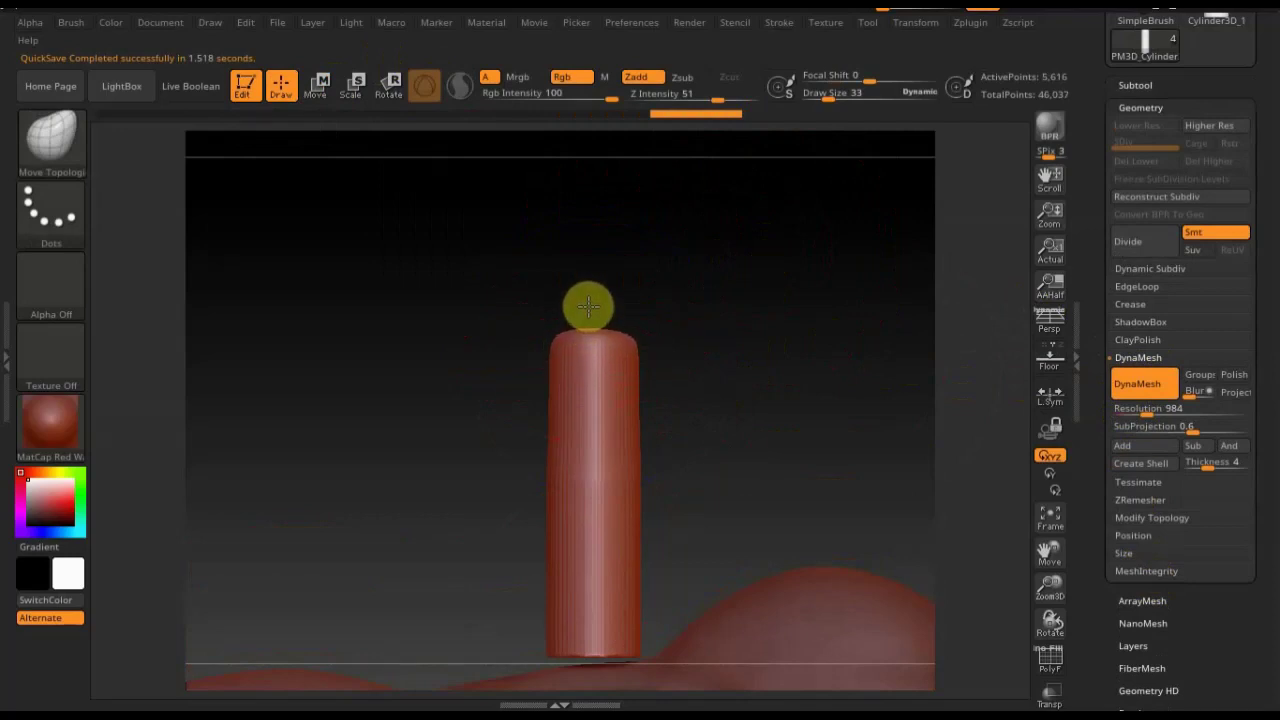
{"action": "left_click_drag", "start_coordinate": [587, 310], "coordinate": [580, 303]}
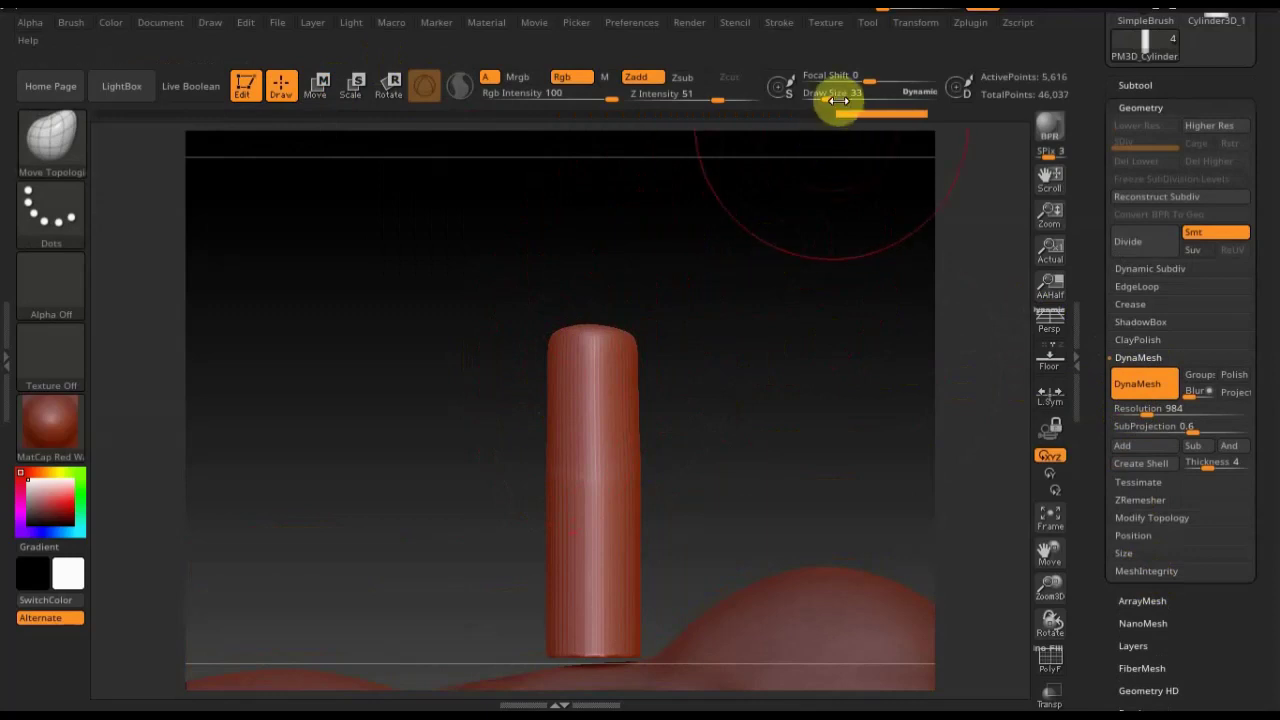
{"action": "left_click_drag", "start_coordinate": [836, 100], "coordinate": [824, 97]}
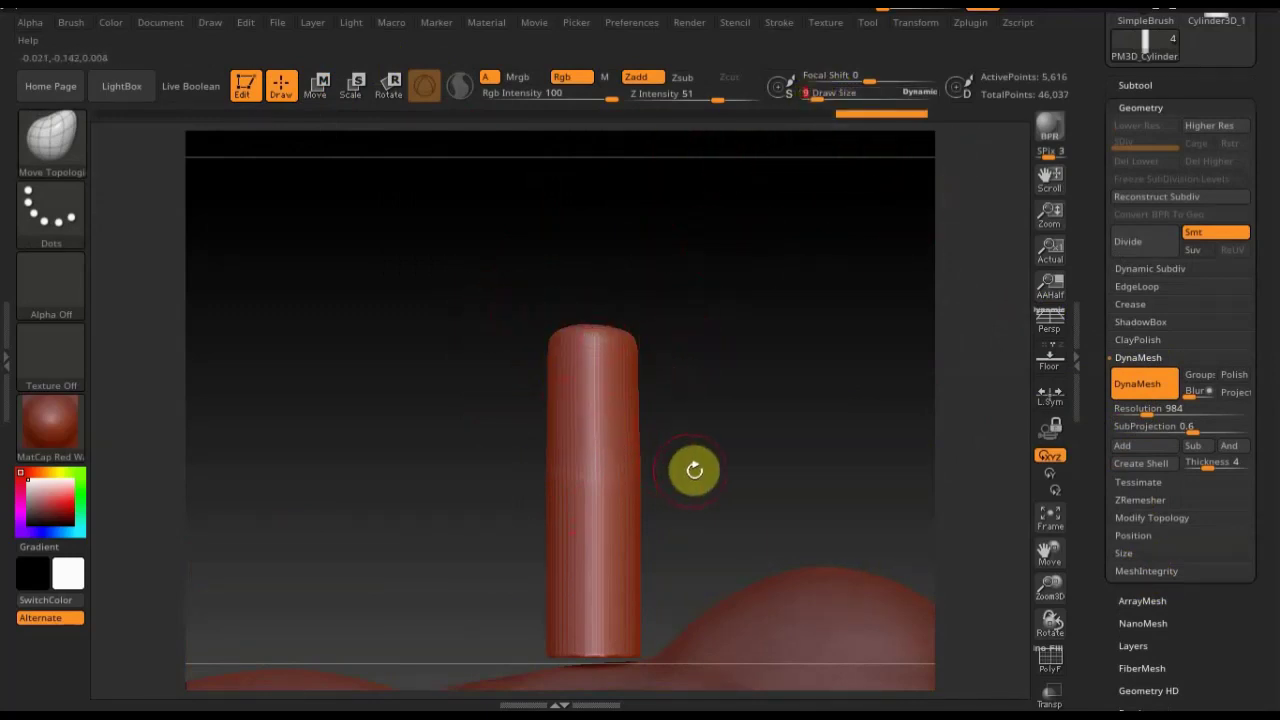
Build a raised clay band around the cylinder with the ClayBuildup brush
{"action": "left_click", "coordinate": [42, 138]}
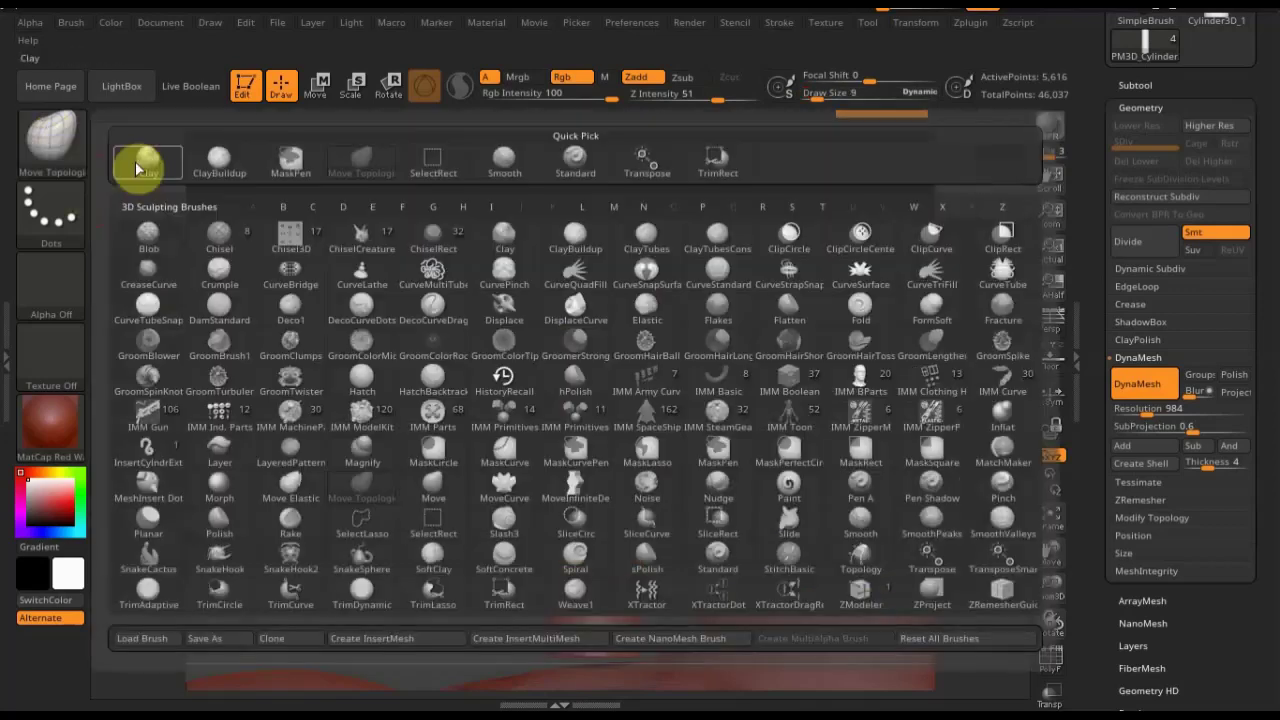
{"action": "left_click", "coordinate": [224, 159]}
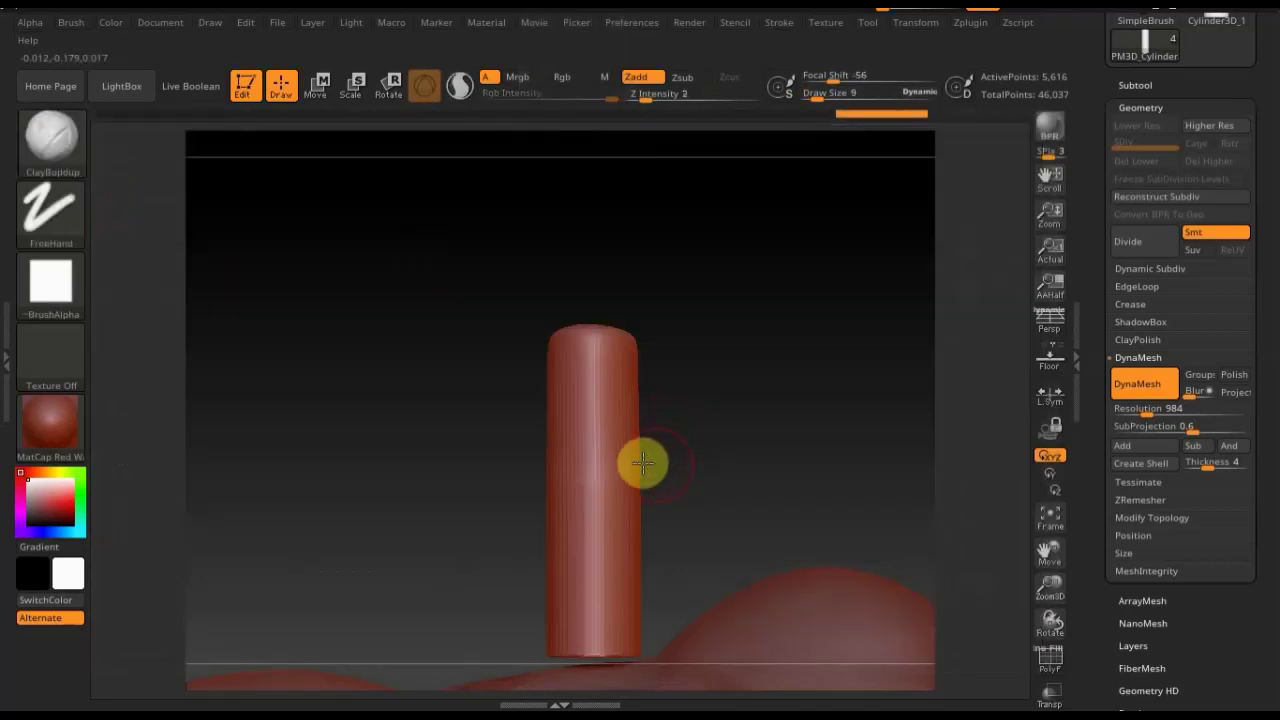
{"action": "mouse_move", "coordinate": [563, 476]}
{"action": "left_mouse_down"}
{"action": "mouse_move", "coordinate": [608, 486]}
{"action": "mouse_move", "coordinate": [549, 483]}
{"action": "mouse_move", "coordinate": [640, 491]}
{"action": "mouse_move", "coordinate": [594, 486]}
{"action": "left_mouse_up"}
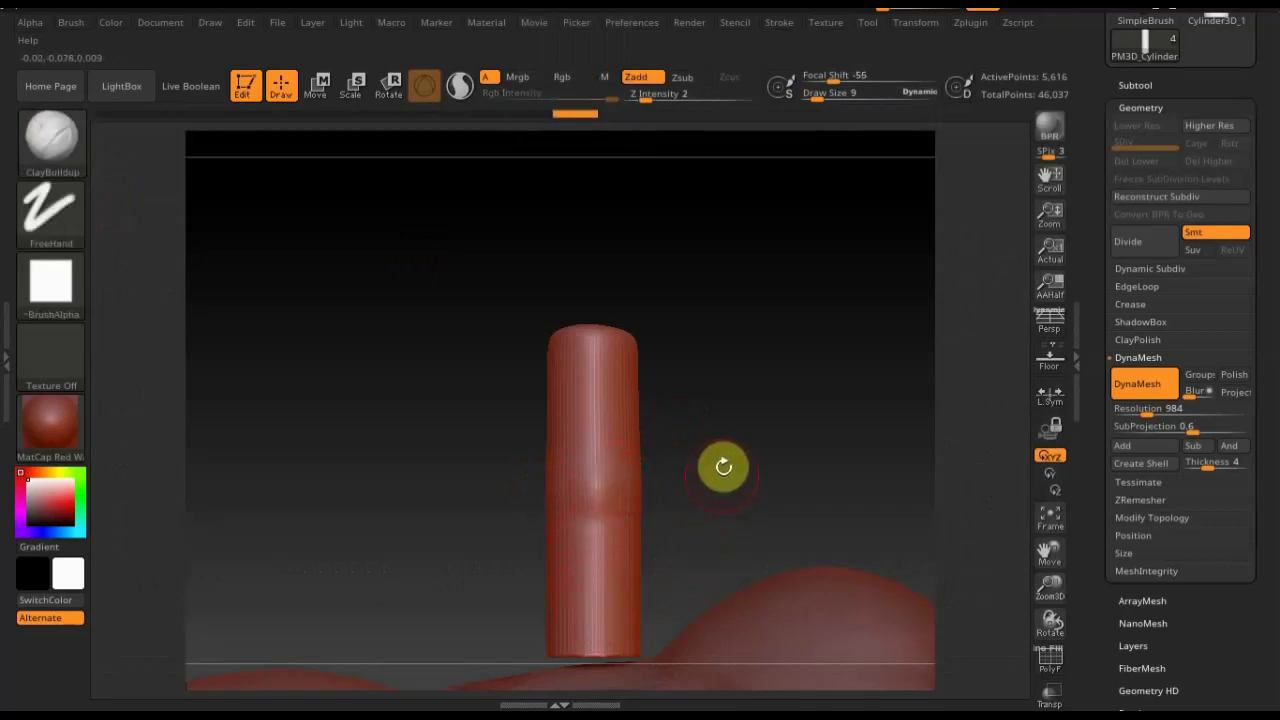
{"action": "mouse_move", "coordinate": [723, 467]}
{"action": "left_mouse_down"}
{"action": "mouse_move", "coordinate": [766, 307]}
{"action": "mouse_move", "coordinate": [717, 369]}
{"action": "left_mouse_up"}
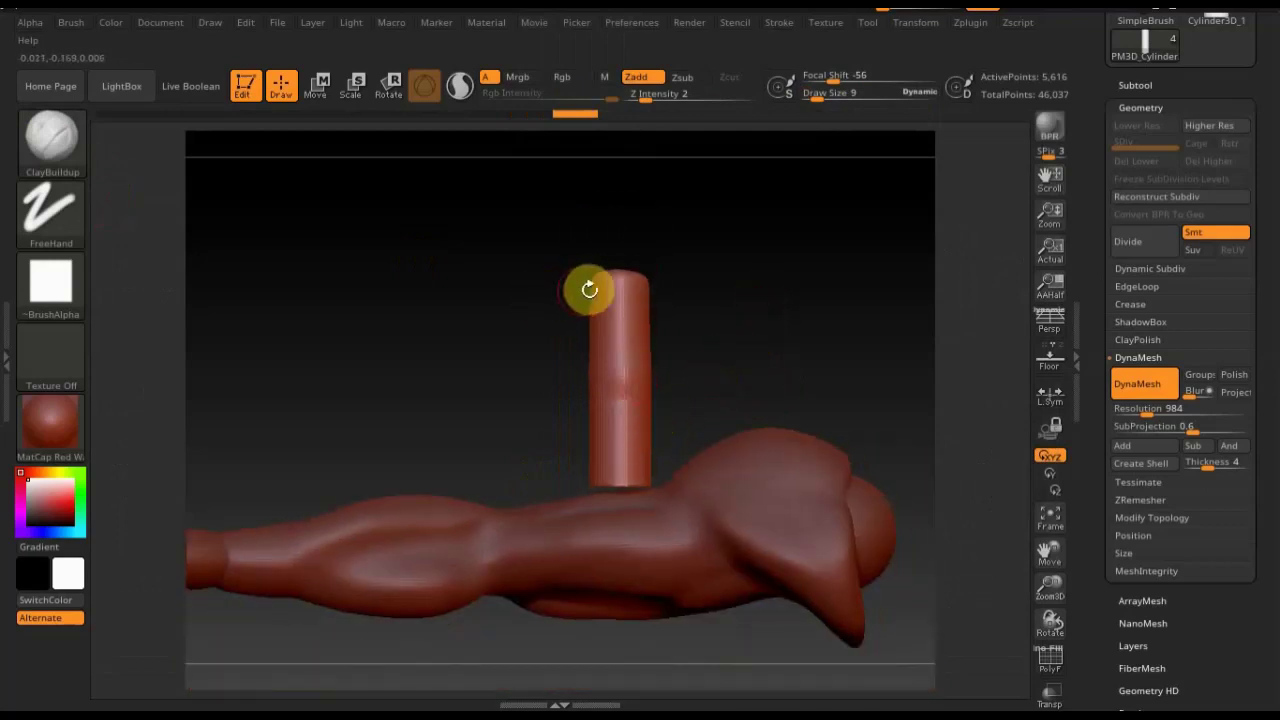
Mask the cylinder's upper portion, trying then undoing a move of the top section
{"action": "mouse_move", "coordinate": [528, 204]}
{"action": "left_mouse_down", "text": "ctrl"}
{"action": "mouse_move", "coordinate": [698, 381]}
{"action": "mouse_move", "coordinate": [709, 464]}
{"action": "left_mouse_up", "text": "ctrl"}
{"action": "key", "text": "ctrl"}
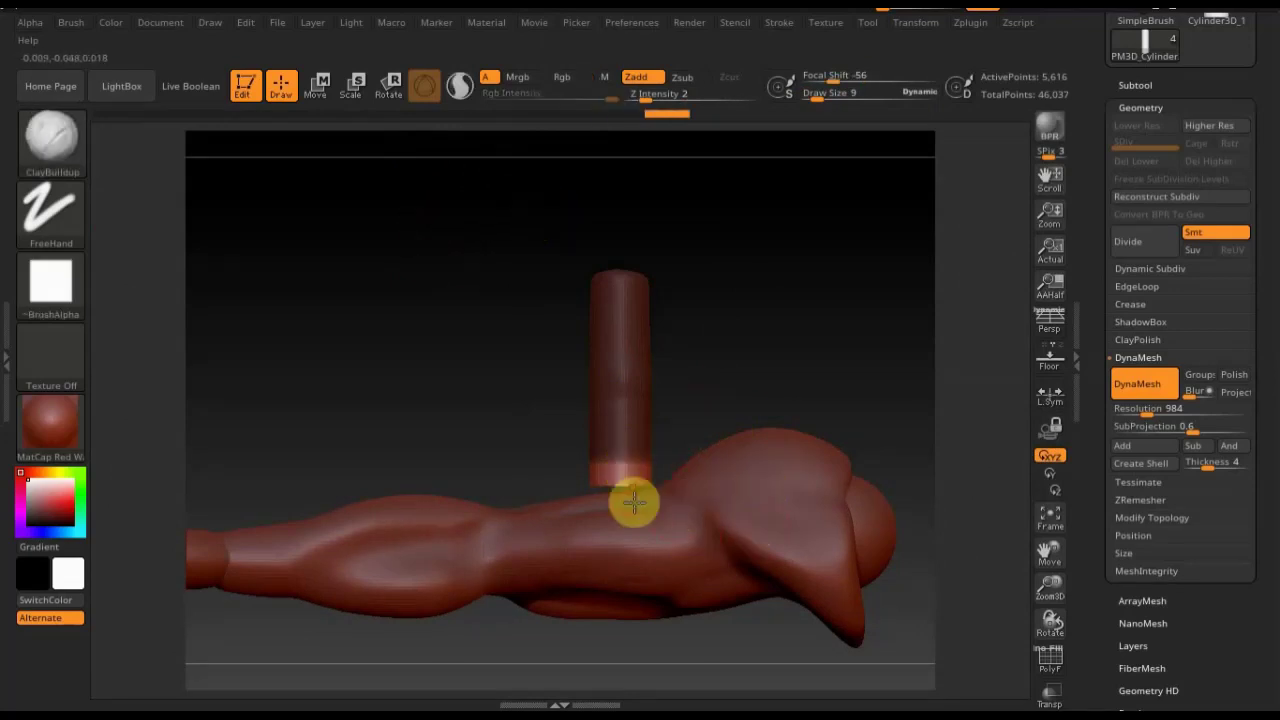
{"action": "left_click", "coordinate": [318, 86]}
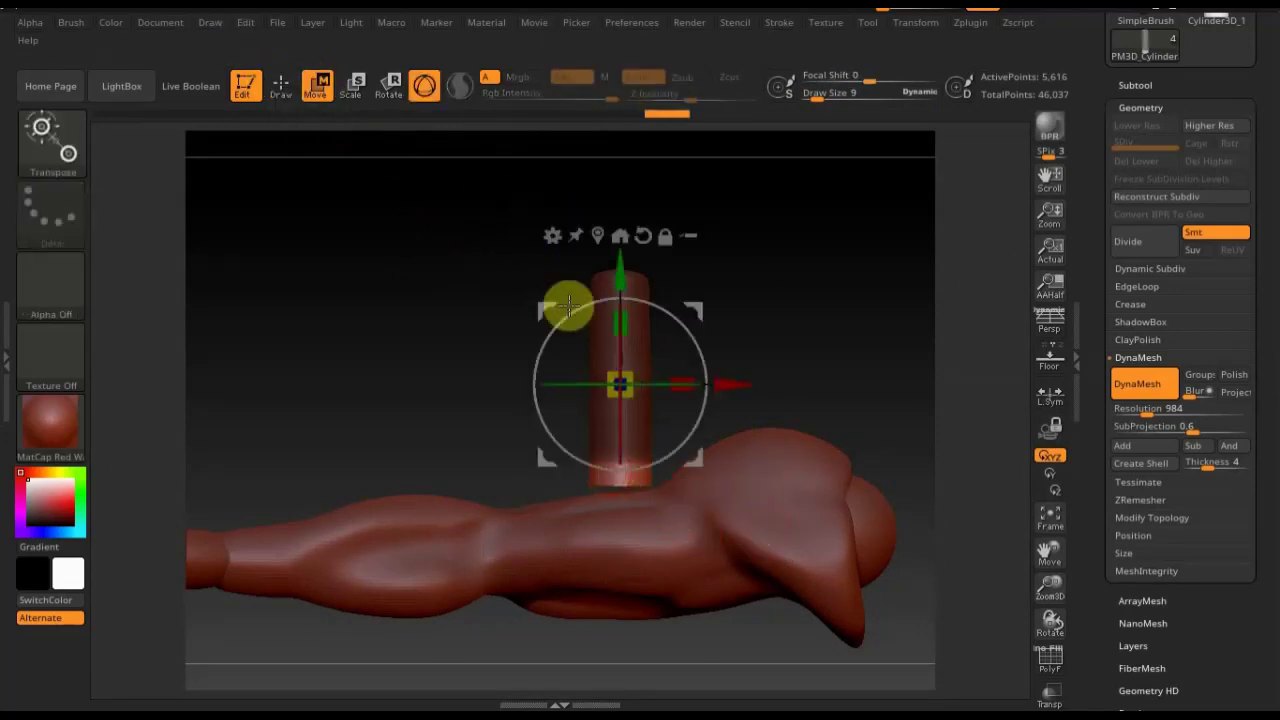
{"action": "mouse_move", "coordinate": [620, 272]}
{"action": "left_mouse_down"}
{"action": "mouse_move", "coordinate": [620, 307]}
{"action": "mouse_move", "coordinate": [629, 149]}
{"action": "mouse_move", "coordinate": [628, 188]}
{"action": "left_mouse_up"}
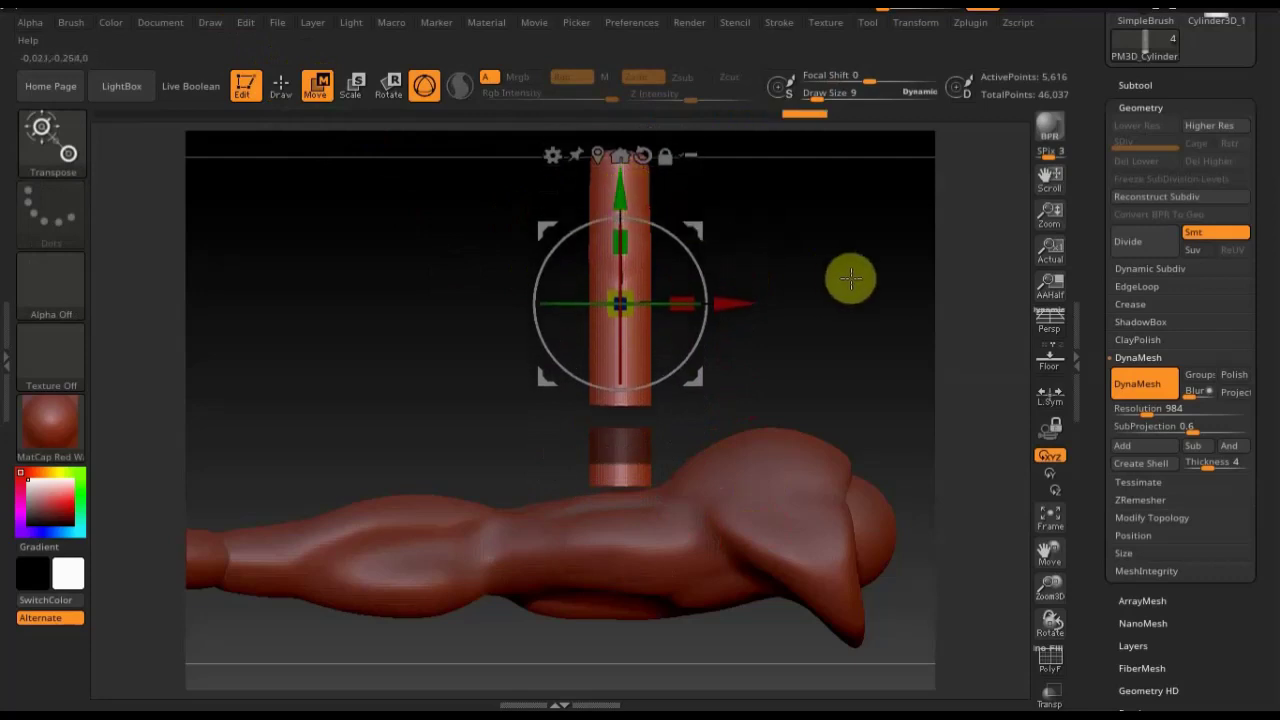
{"action": "key", "text": "ctrl+z"}
{"action": "key", "text": "ctrl+z"}
{"action": "key", "text": "ctrl+z"}
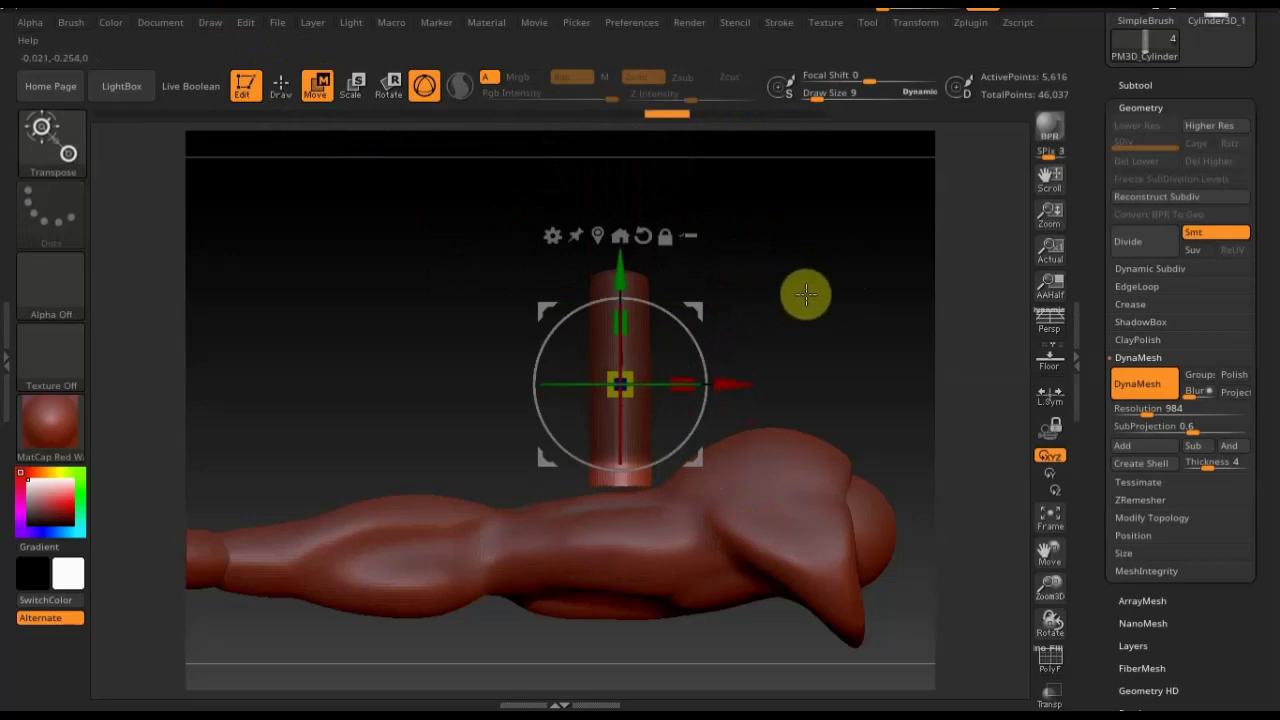
{"action": "left_click", "coordinate": [1149, 93]}
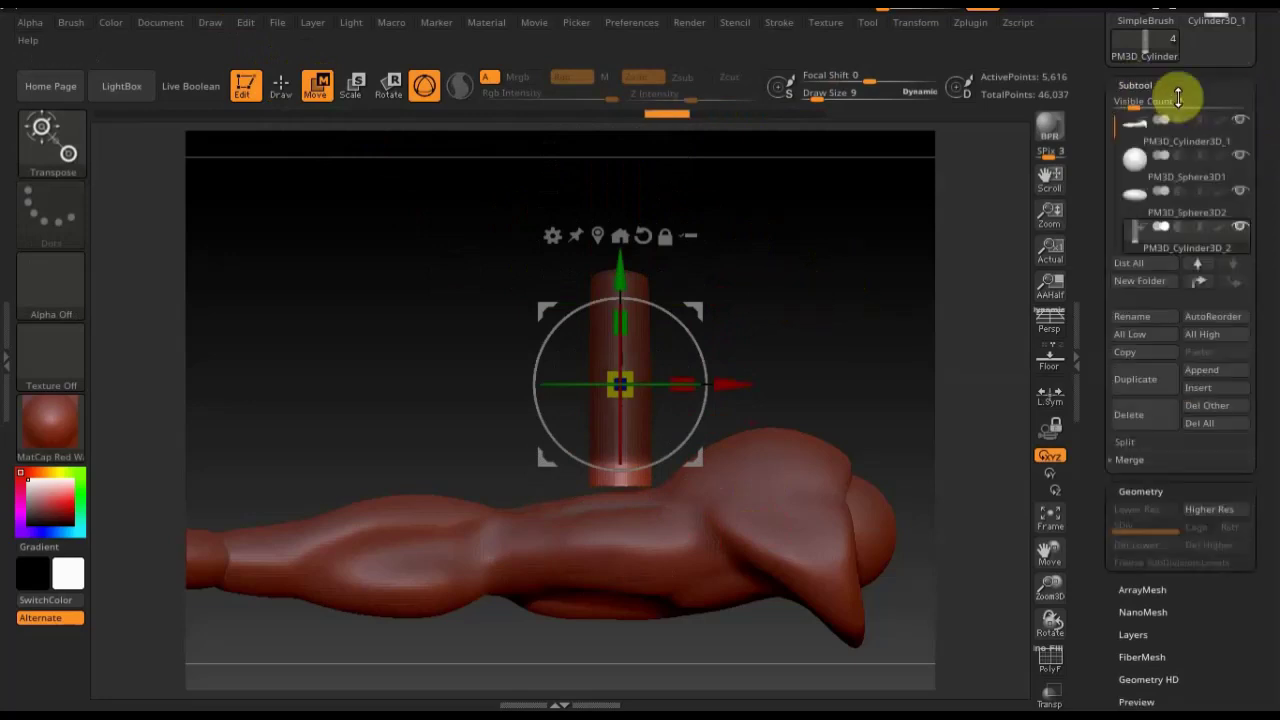
Hide the arm body, lower the cylinder slightly, and clear its mask
{"action": "left_click", "coordinate": [1238, 122]}
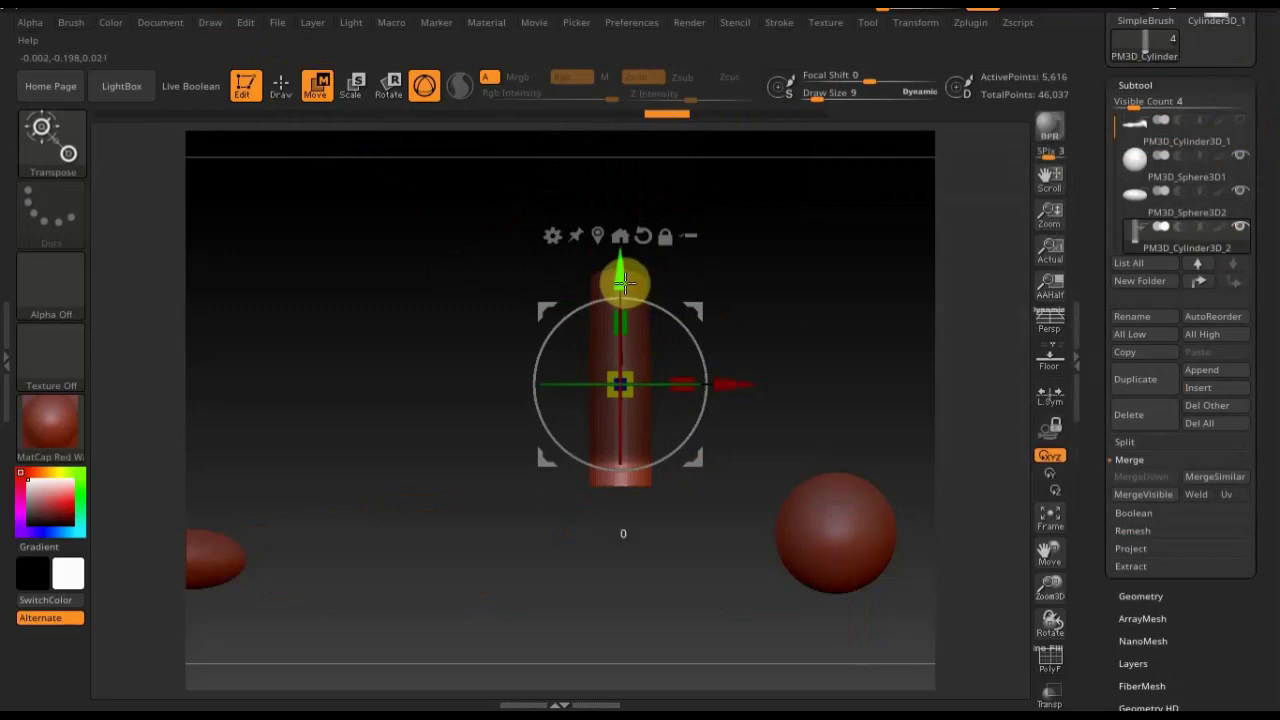
{"action": "left_click_drag", "start_coordinate": [622, 283], "coordinate": [620, 331]}
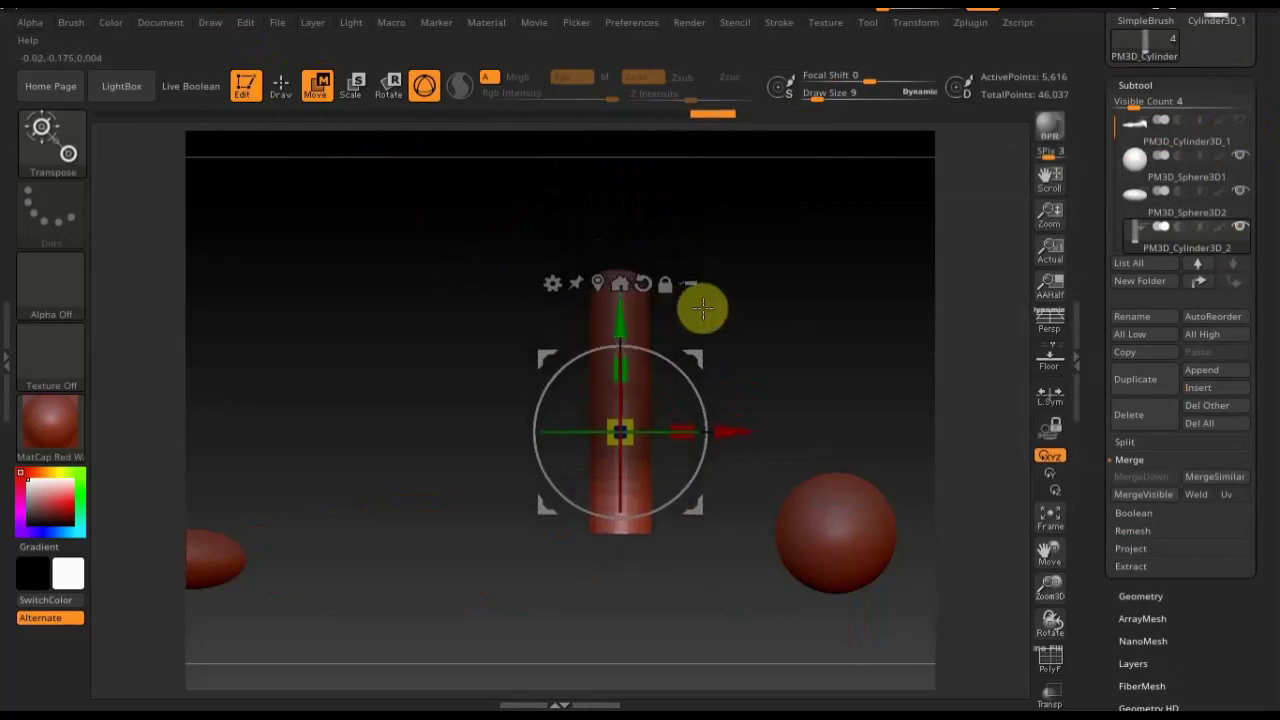
{"action": "left_click", "coordinate": [281, 85]}
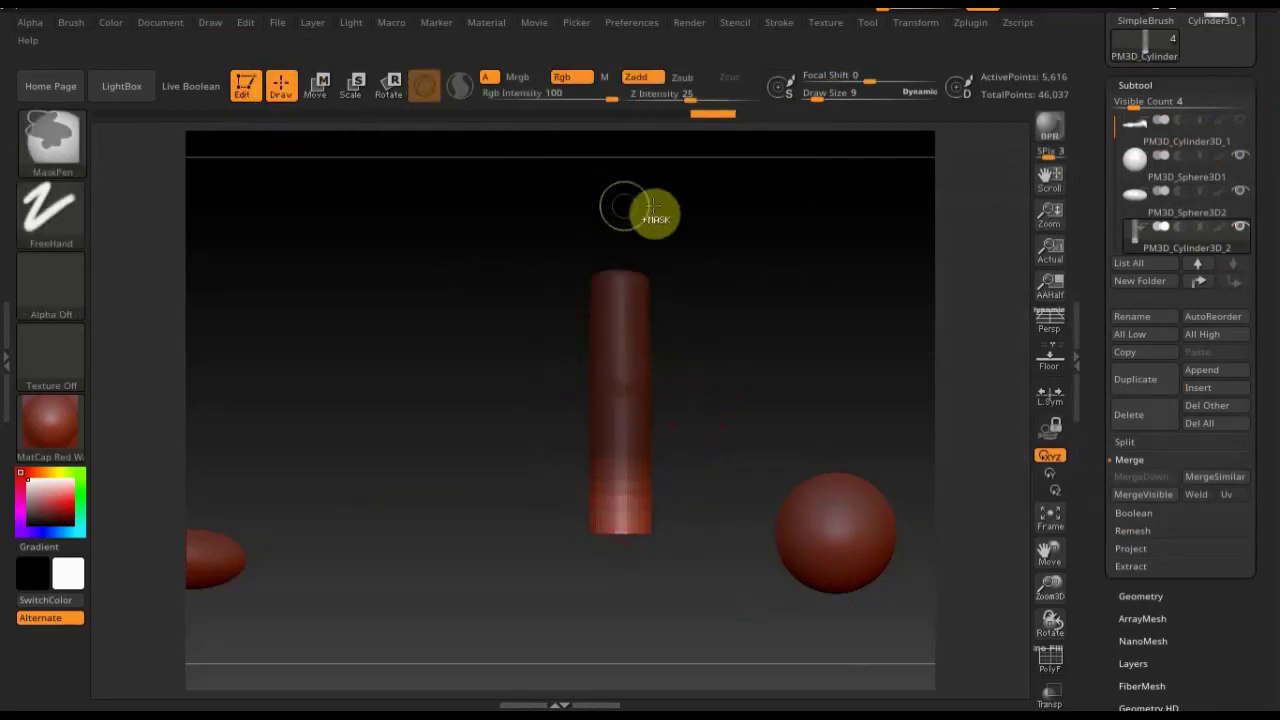
{"action": "left_click_drag", "start_coordinate": [768, 222], "coordinate": [786, 280], "text": "ctrl"}
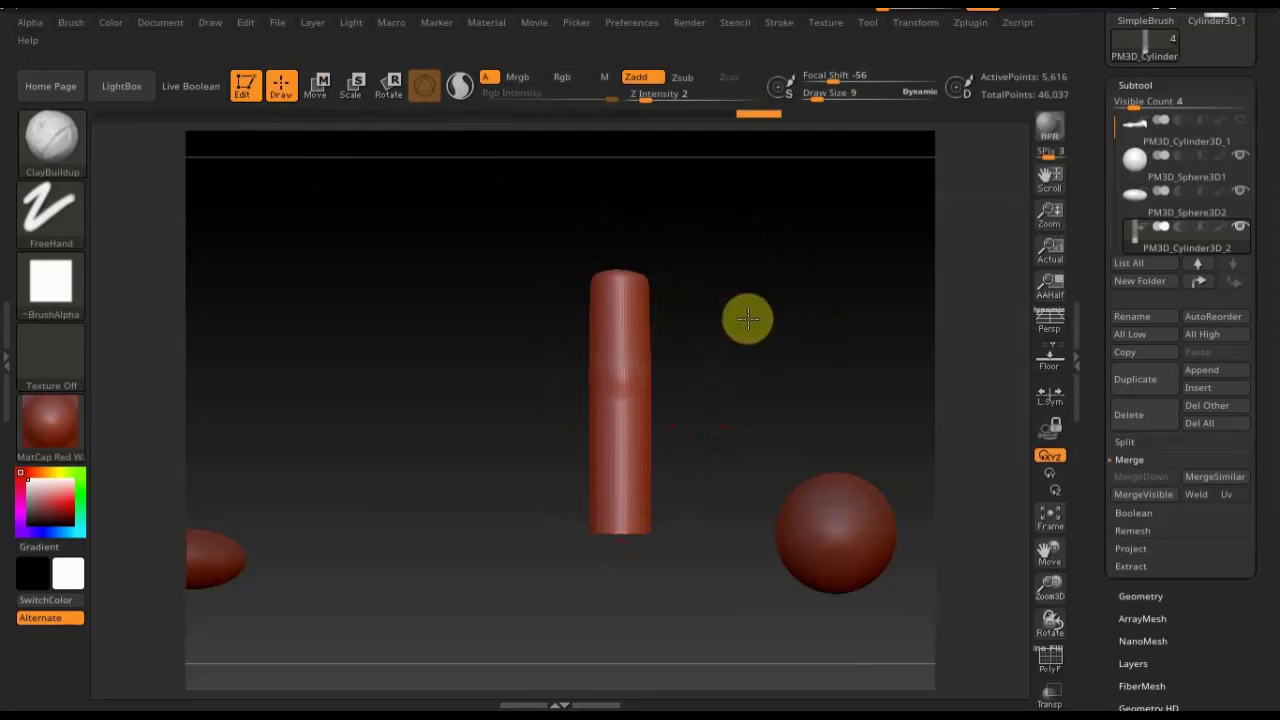
{"action": "mouse_move", "coordinate": [748, 318]}
{"action": "left_mouse_down"}
{"action": "mouse_move", "coordinate": [802, 320]}
{"action": "mouse_move", "coordinate": [714, 317]}
{"action": "mouse_move", "coordinate": [752, 331]}
{"action": "mouse_move", "coordinate": [746, 311]}
{"action": "mouse_move", "coordinate": [746, 443]}
{"action": "mouse_move", "coordinate": [774, 380]}
{"action": "mouse_move", "coordinate": [749, 461]}
{"action": "left_mouse_up"}
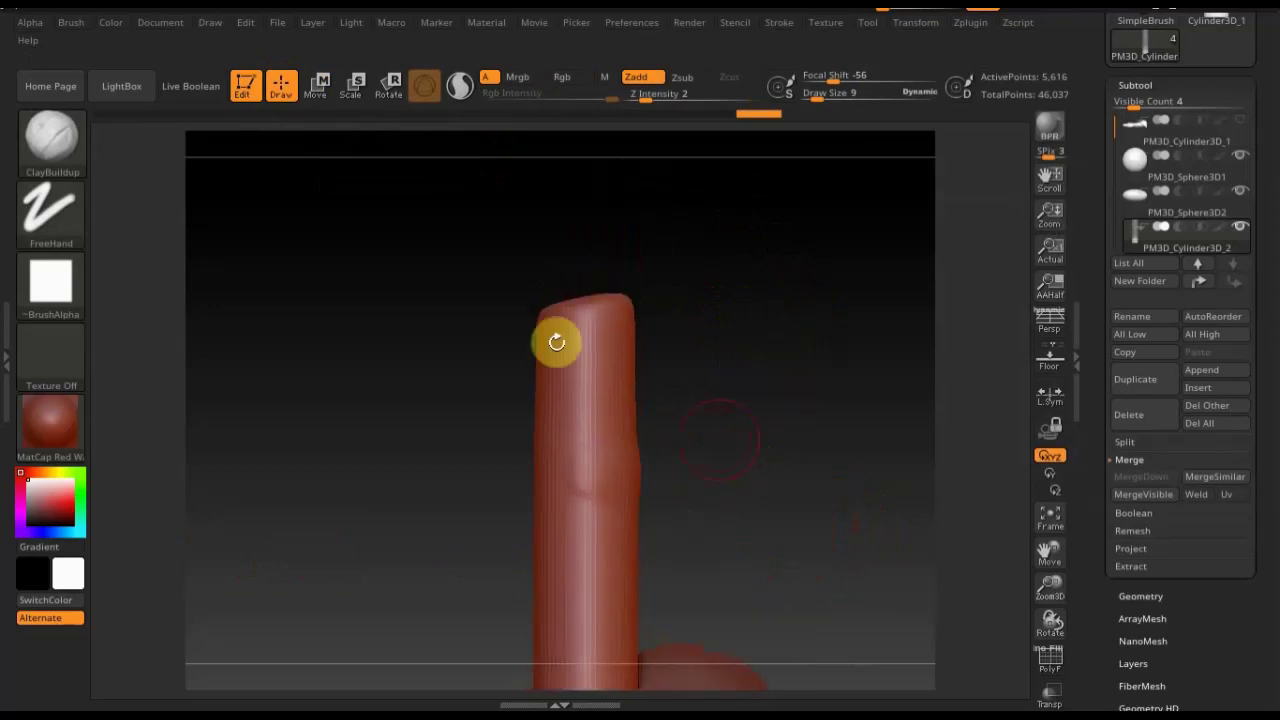
Round off the tip's top corner using Move Topological at draw size 5
{"action": "left_click", "coordinate": [78, 143]}
{"action": "left_click", "coordinate": [360, 153]}
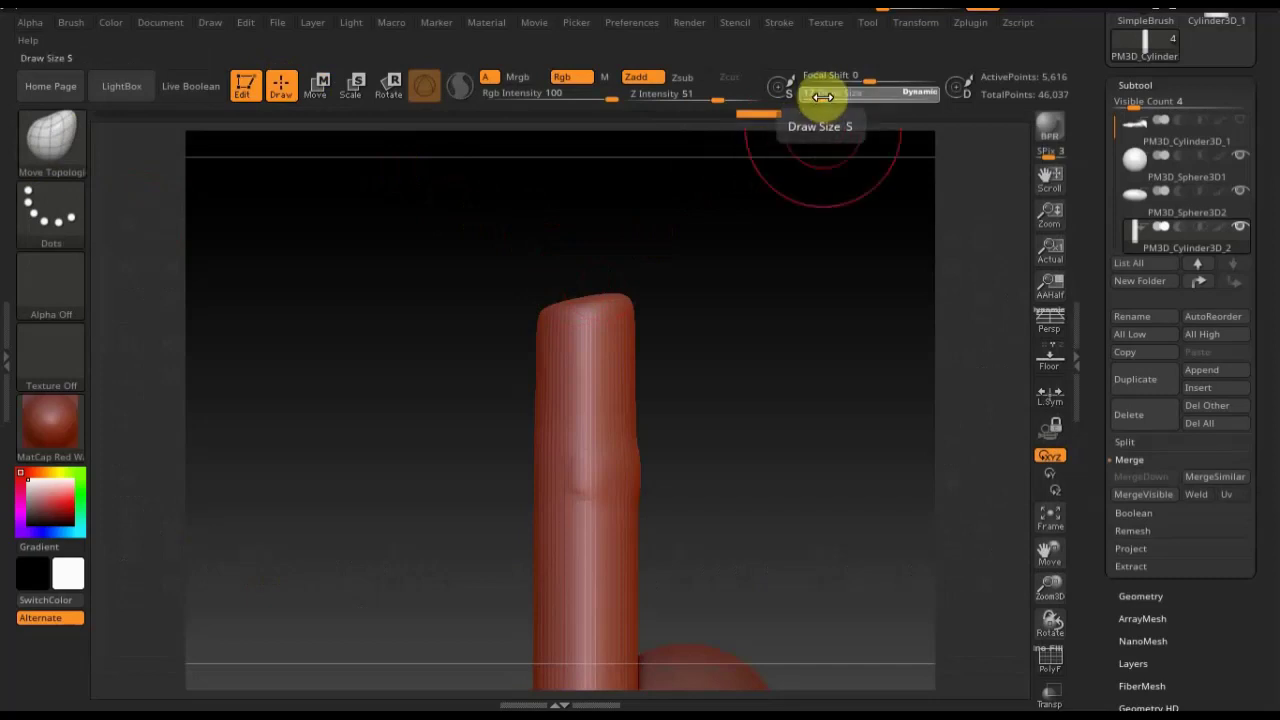
{"action": "left_click_drag", "start_coordinate": [822, 100], "coordinate": [820, 100]}
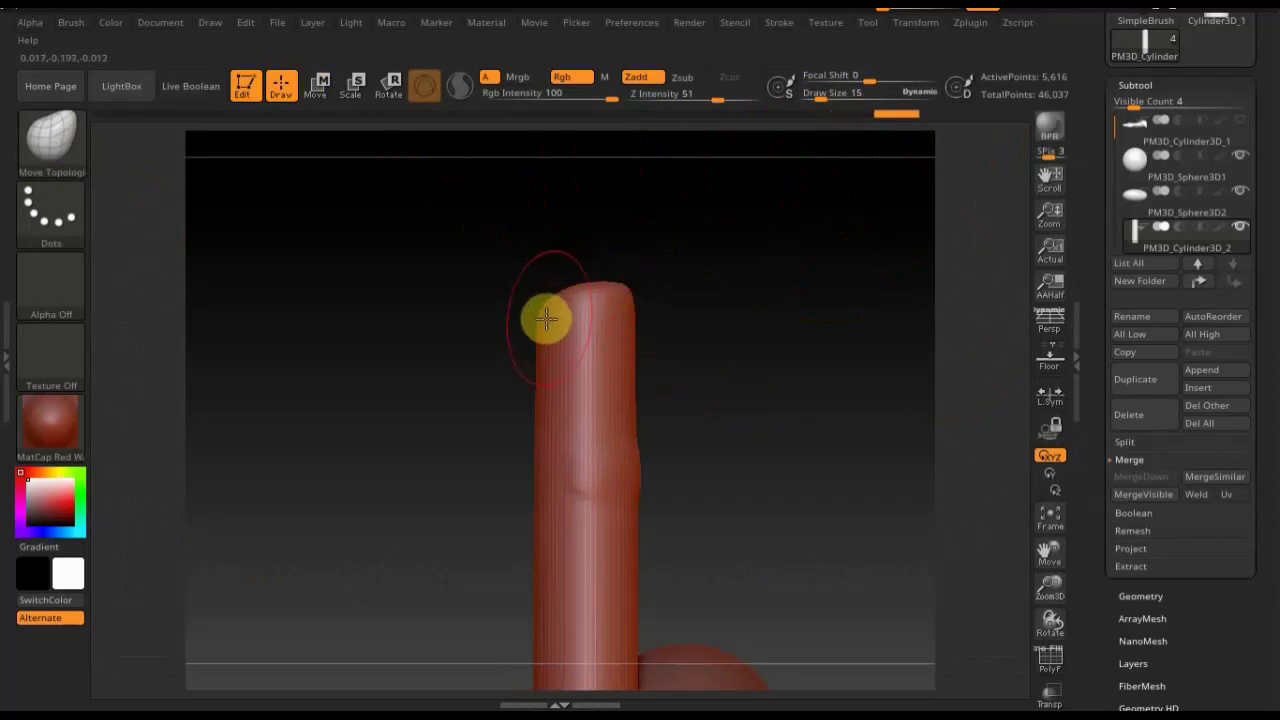
{"action": "left_click_drag", "start_coordinate": [547, 318], "coordinate": [540, 336], "text": "shift"}
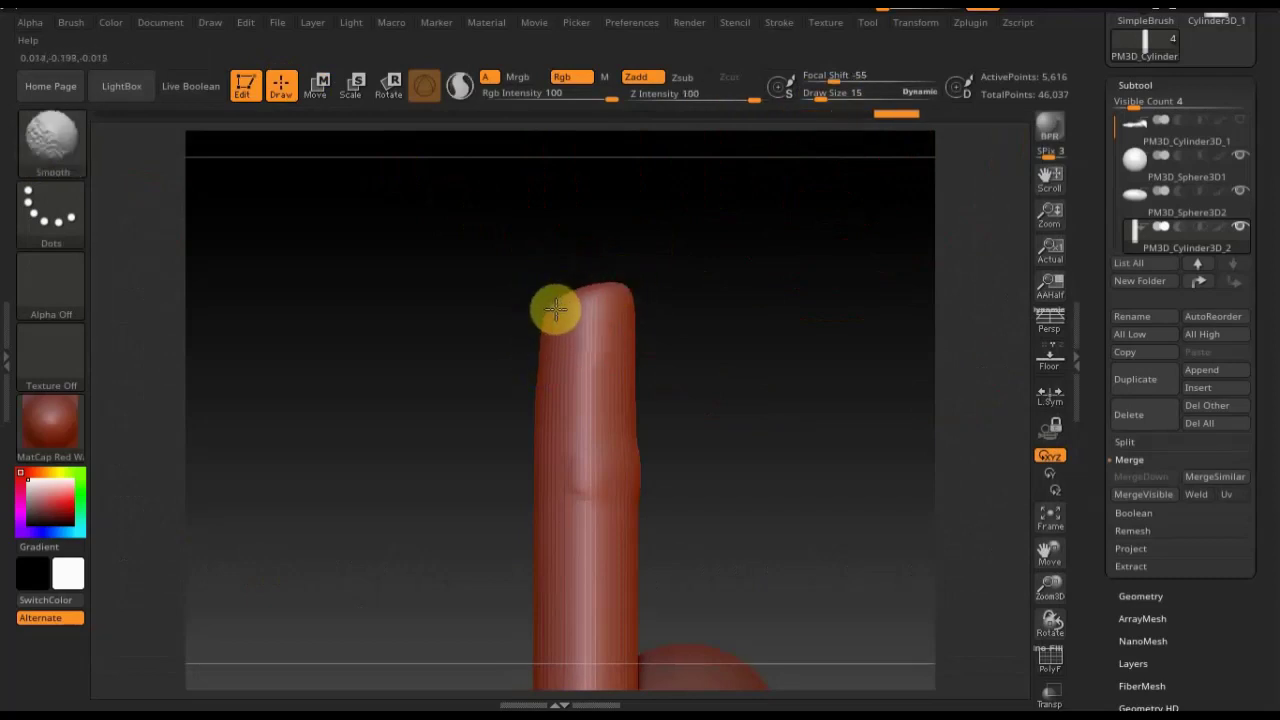
{"action": "left_click_drag", "start_coordinate": [790, 360], "coordinate": [629, 351]}
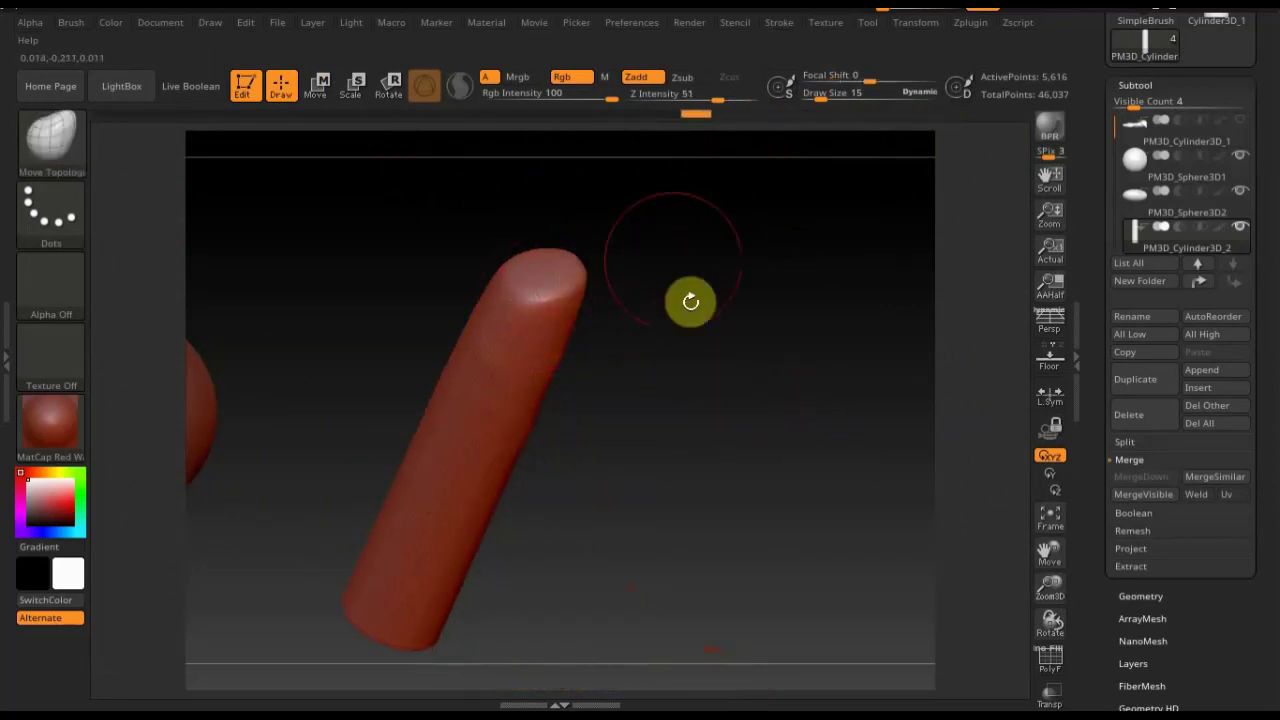
Push the finger cylinder's sides into knuckle bulges and a tapered lower end
{"action": "mouse_move", "coordinate": [691, 297]}
{"action": "left_mouse_down"}
{"action": "mouse_move", "coordinate": [634, 314]}
{"action": "mouse_move", "coordinate": [580, 294]}
{"action": "mouse_move", "coordinate": [694, 294]}
{"action": "mouse_move", "coordinate": [711, 337]}
{"action": "left_mouse_up"}
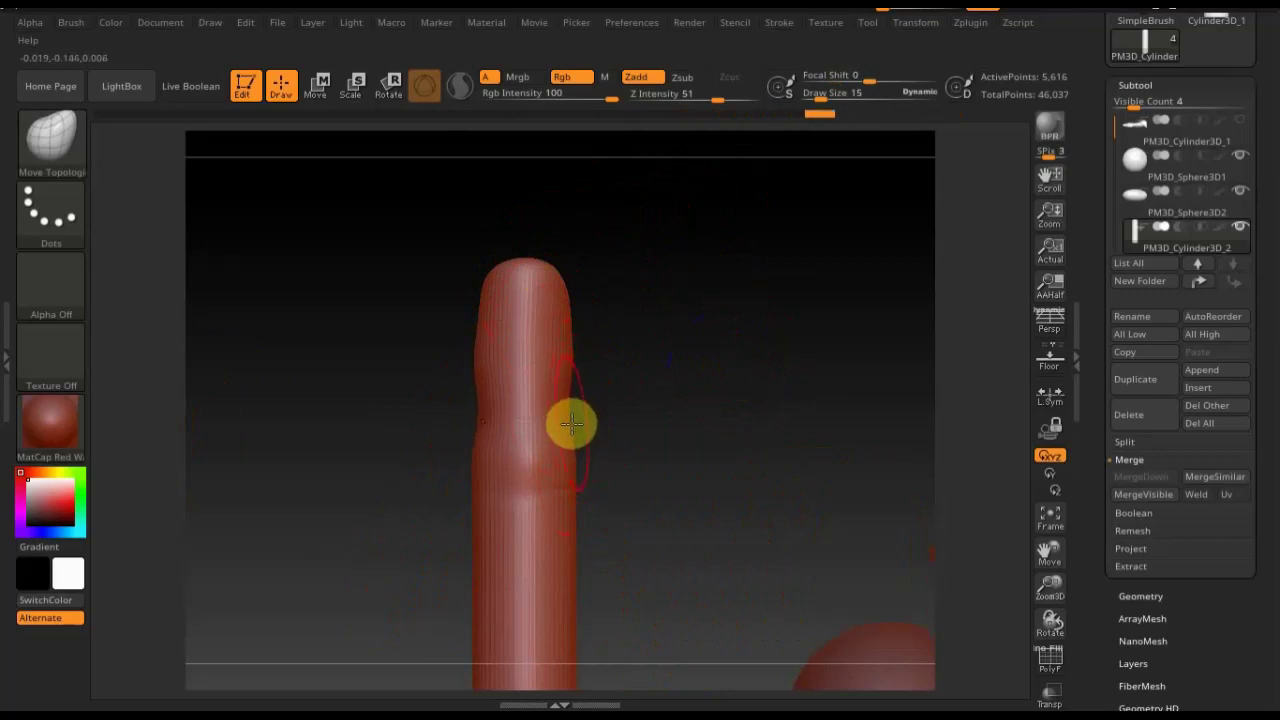
{"action": "mouse_move", "coordinate": [567, 427]}
{"action": "left_mouse_down"}
{"action": "mouse_move", "coordinate": [569, 341]}
{"action": "mouse_move", "coordinate": [557, 557]}
{"action": "left_mouse_up"}
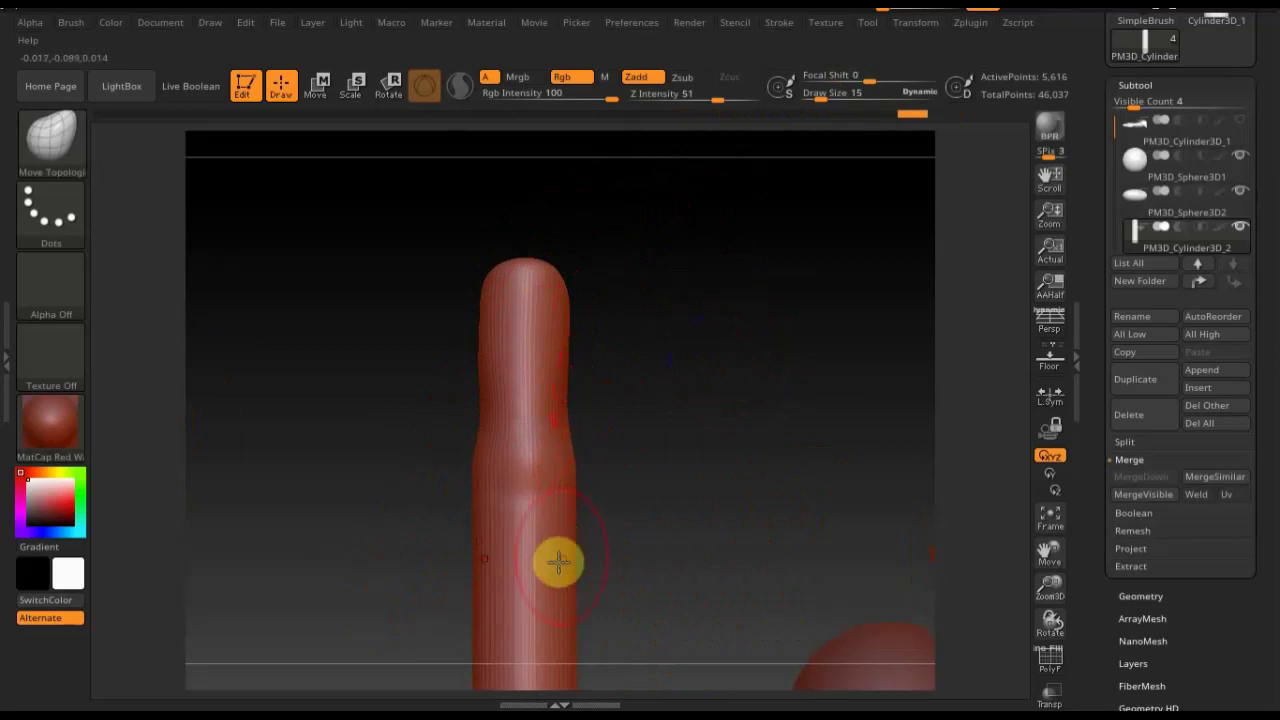
{"action": "left_click_drag", "start_coordinate": [666, 517], "coordinate": [663, 368], "text": "alt"}
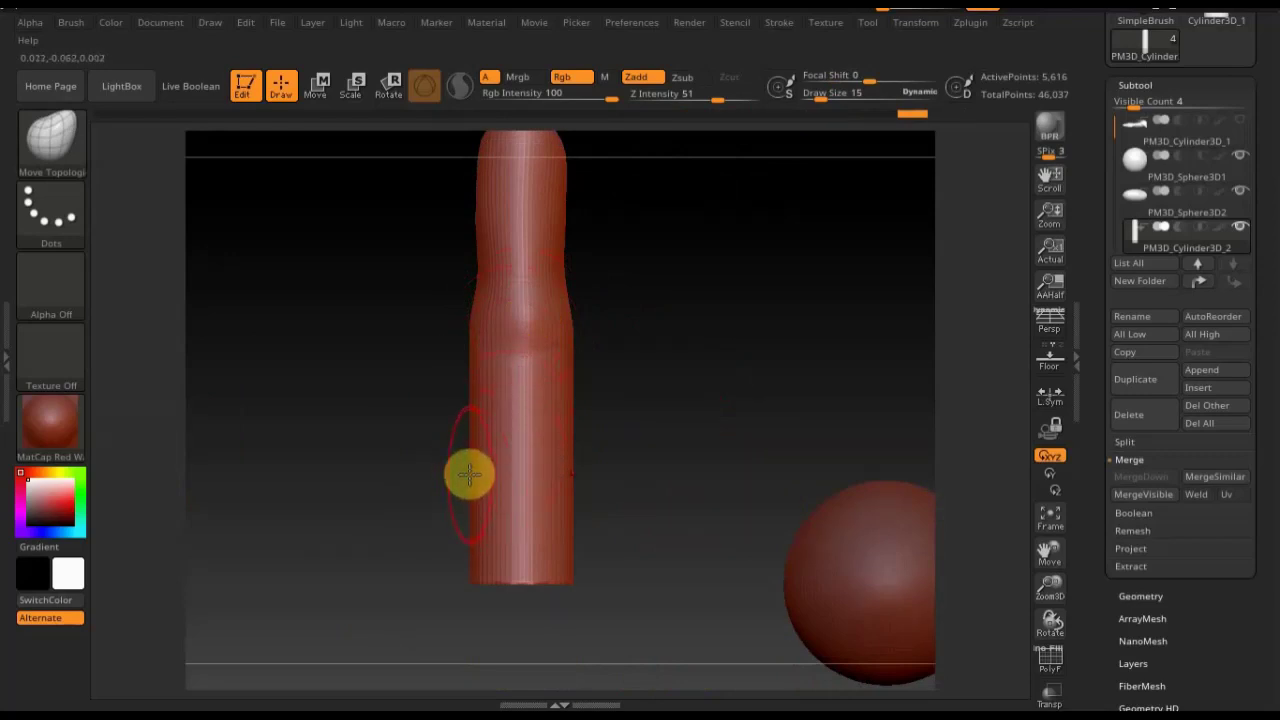
{"action": "left_click_drag", "start_coordinate": [486, 471], "coordinate": [472, 513]}
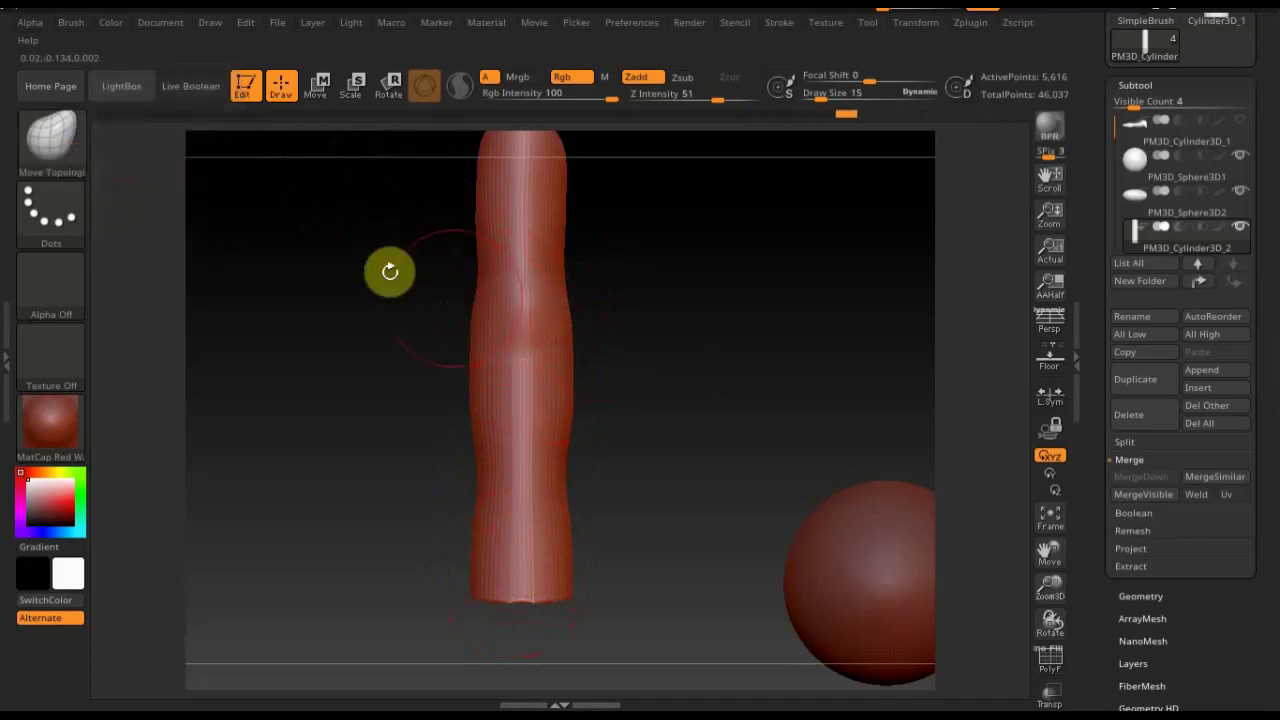
{"action": "left_click", "coordinate": [55, 155]}
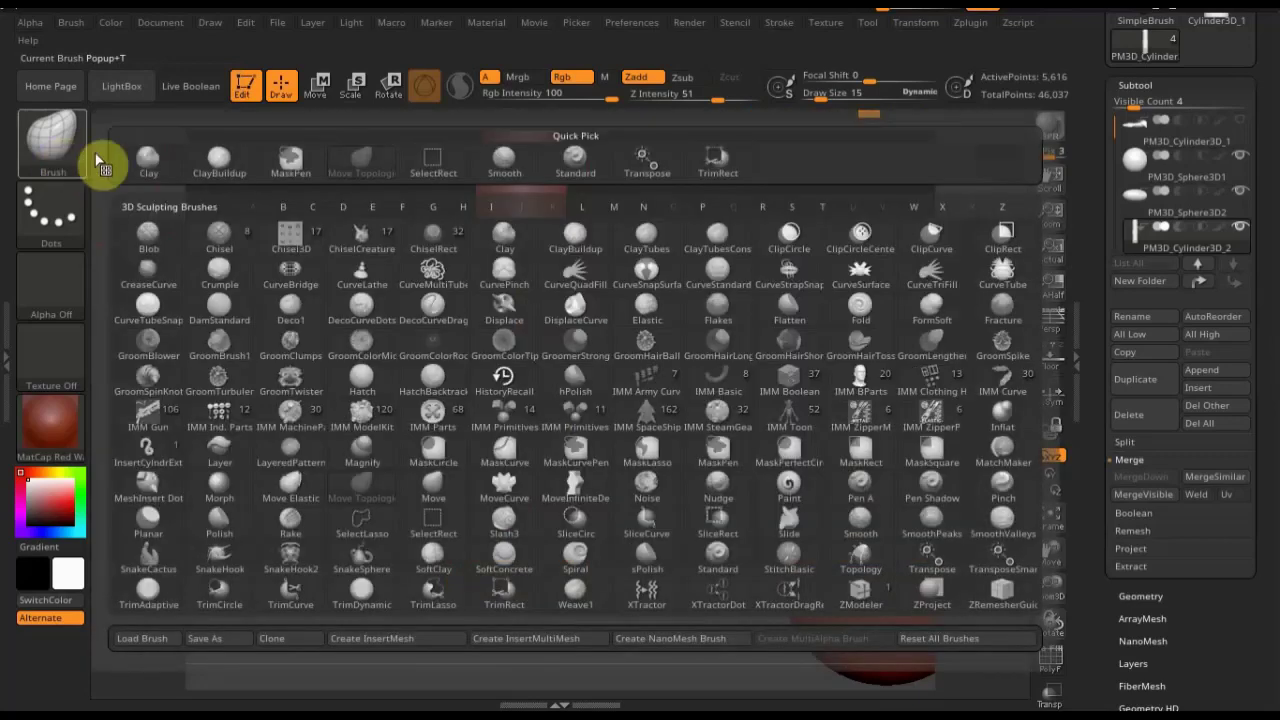
Mask a nail-shaped area on the fingertip at brush size 5 and invert the mask
{"action": "left_click", "coordinate": [209, 157]}
{"action": "left_click_drag", "start_coordinate": [667, 263], "coordinate": [666, 340], "text": "alt"}
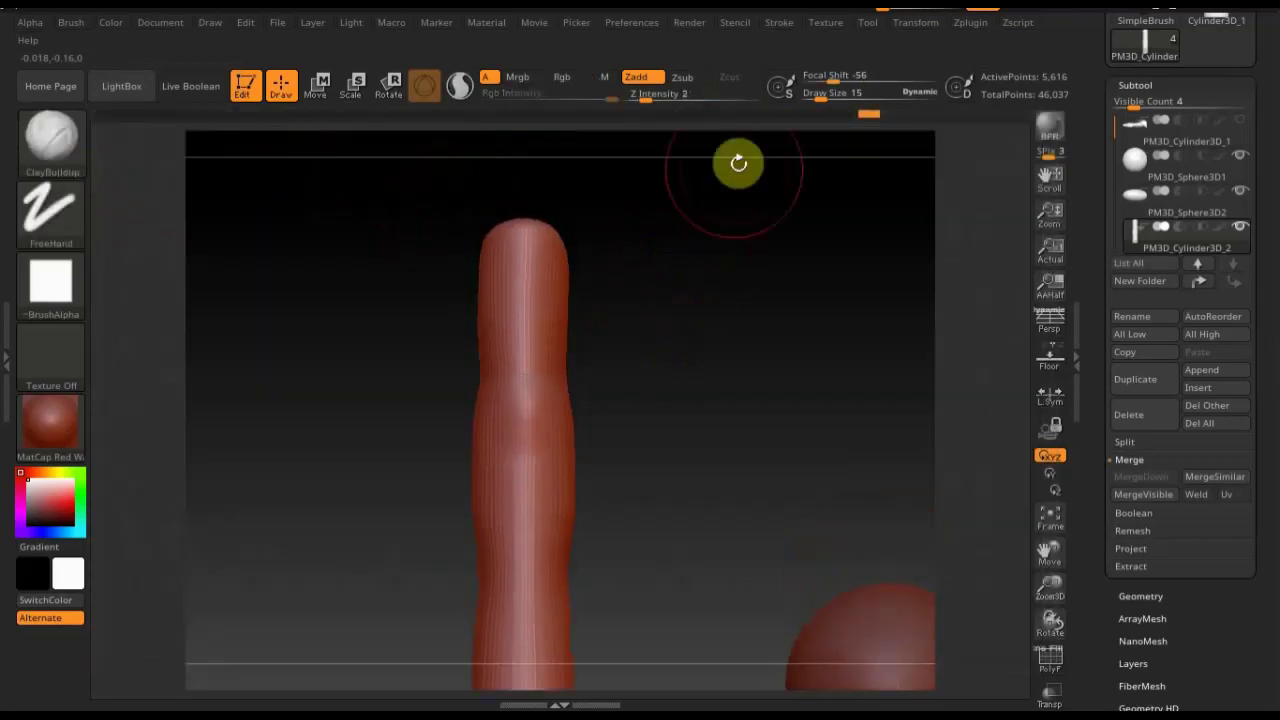
{"action": "left_click_drag", "start_coordinate": [822, 101], "coordinate": [813, 101]}
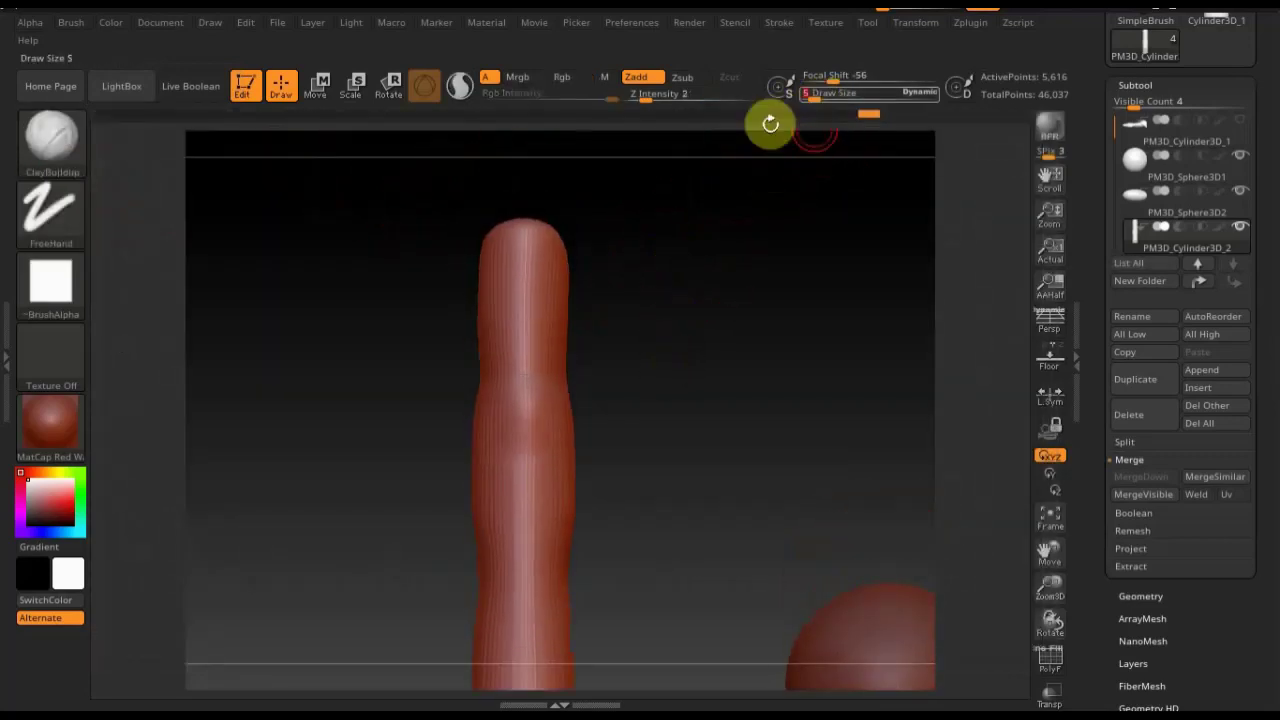
{"action": "key", "text": "ctrl"}
{"action": "mouse_move", "coordinate": [507, 245]}
{"action": "left_mouse_down", "text": "ctrl"}
{"action": "mouse_move", "coordinate": [503, 308]}
{"action": "mouse_move", "coordinate": [494, 246]}
{"action": "left_mouse_up", "text": "ctrl"}
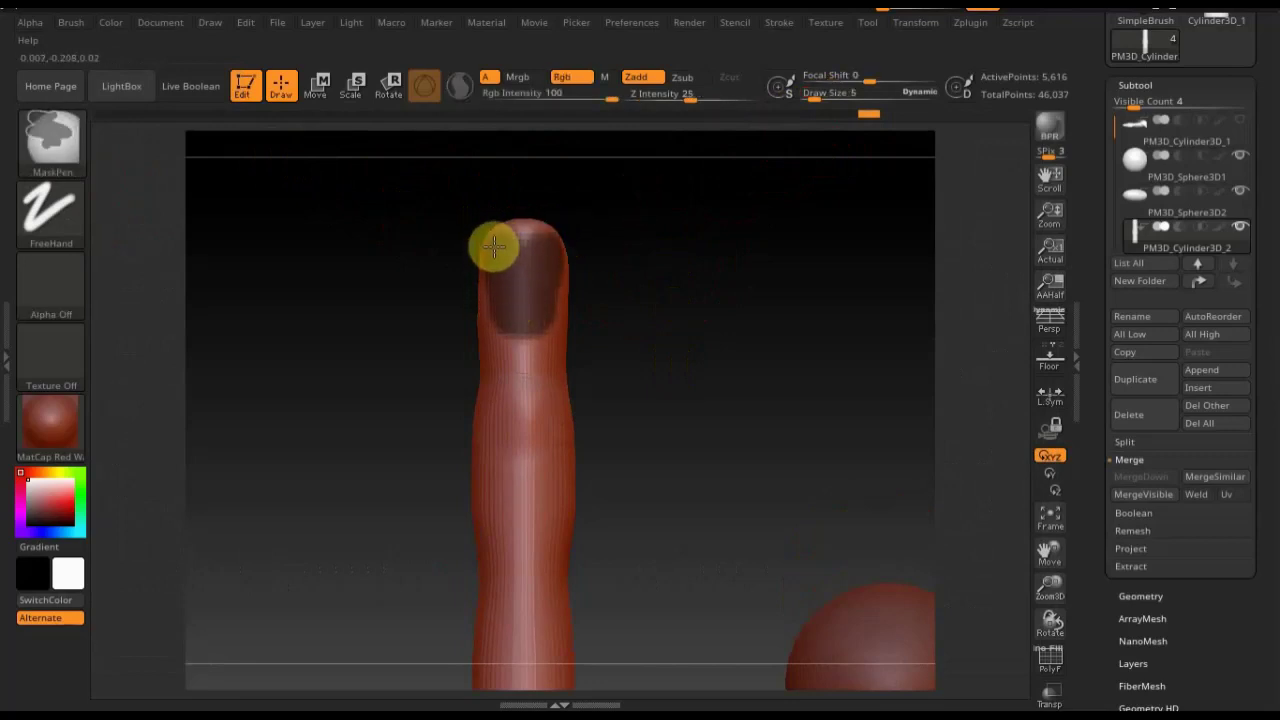
{"action": "key", "text": "ctrl"}
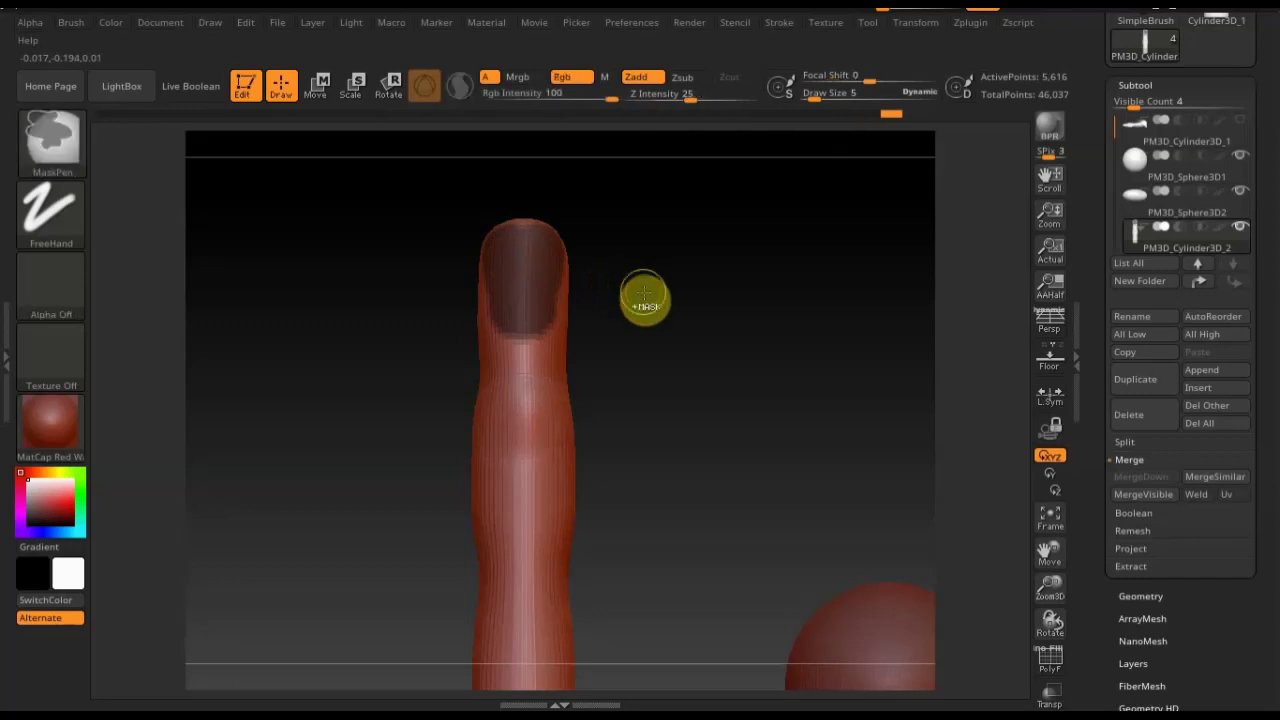
{"action": "left_click", "coordinate": [644, 297], "text": "ctrl"}
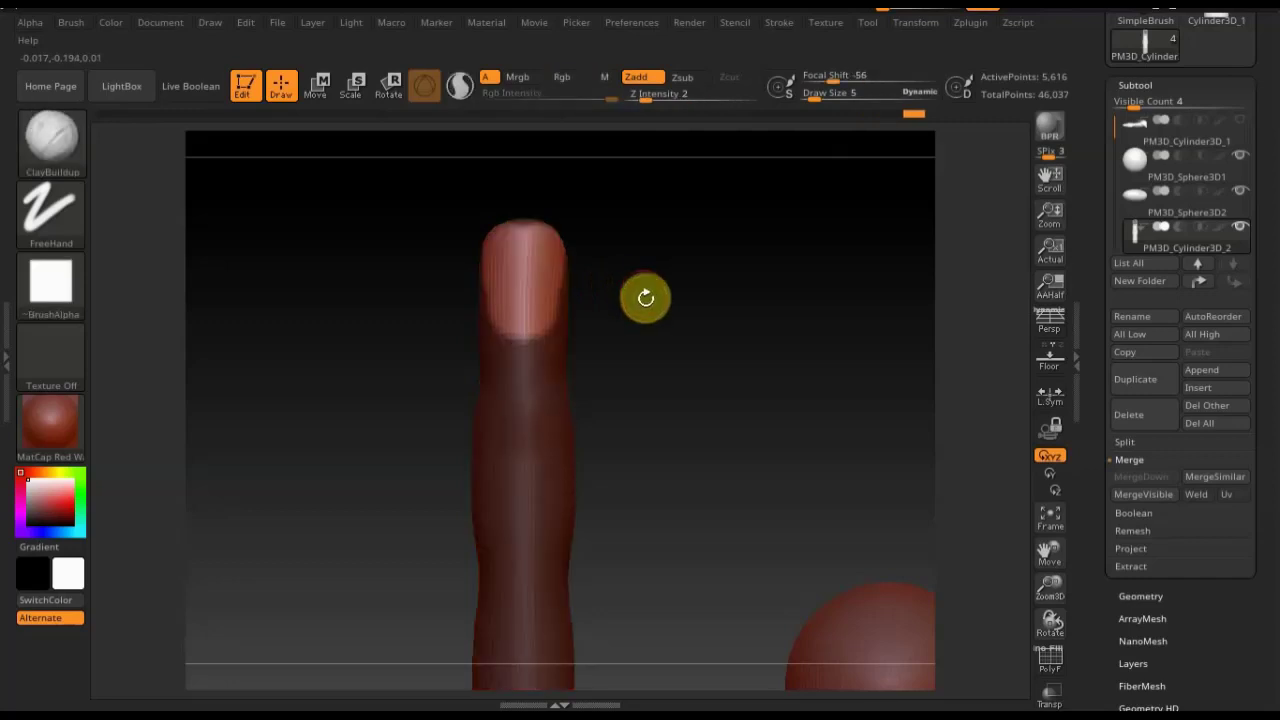
Push the unmasked nail area slightly into the fingertip with the Move gizmo
{"action": "mouse_move", "coordinate": [746, 346]}
{"action": "left_mouse_down"}
{"action": "mouse_move", "coordinate": [617, 314]}
{"action": "mouse_move", "coordinate": [577, 283]}
{"action": "mouse_move", "coordinate": [571, 297]}
{"action": "left_mouse_up"}
{"action": "left_click", "coordinate": [311, 90]}
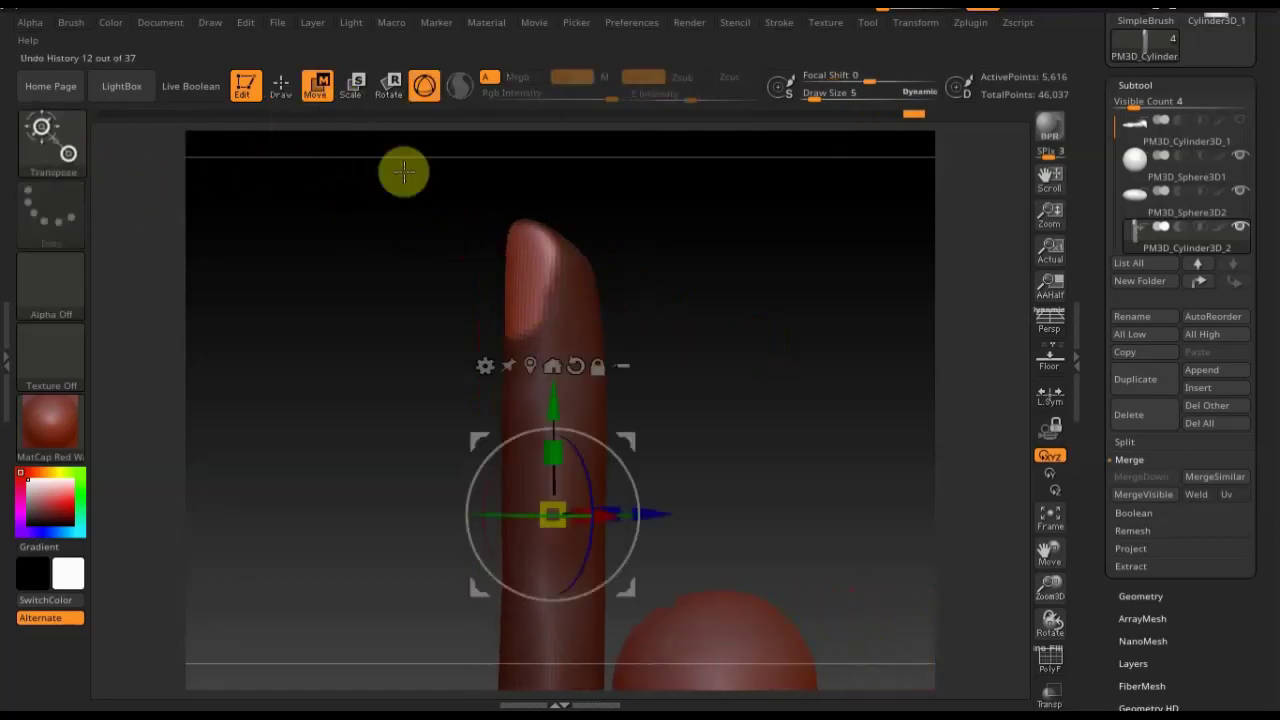
{"action": "left_click_drag", "start_coordinate": [653, 516], "coordinate": [647, 515]}
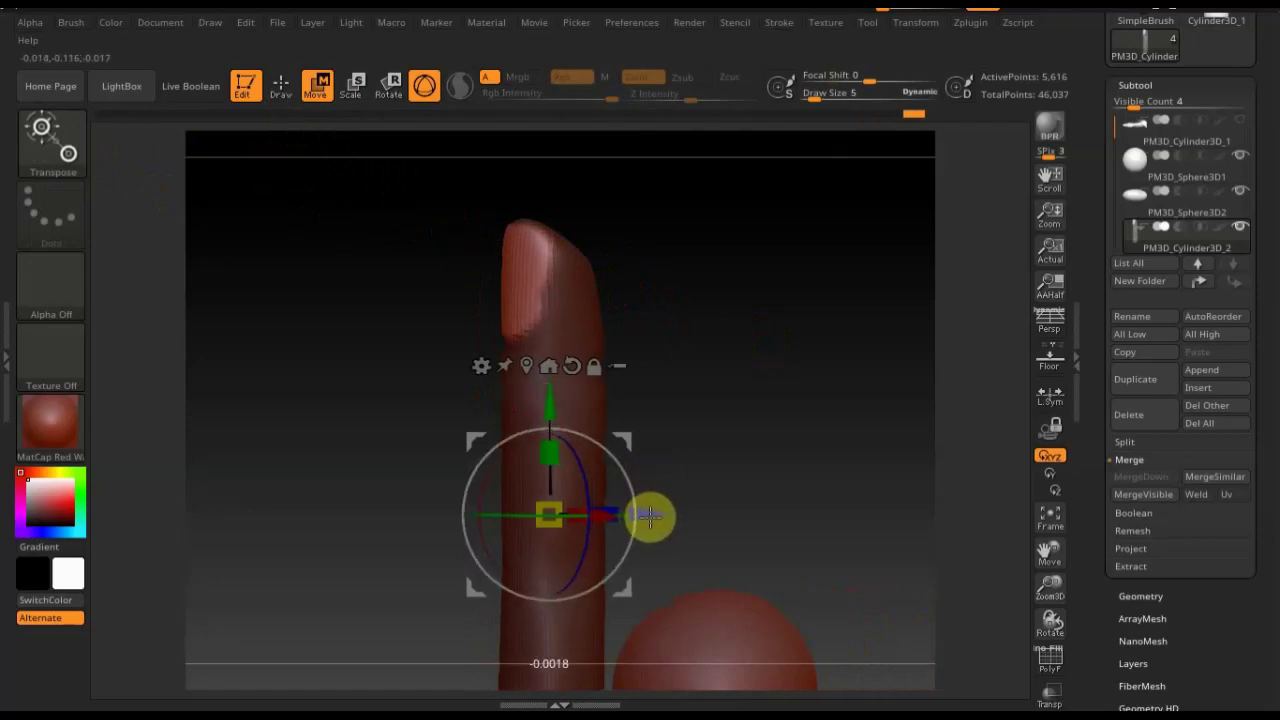
{"action": "left_click", "coordinate": [279, 83]}
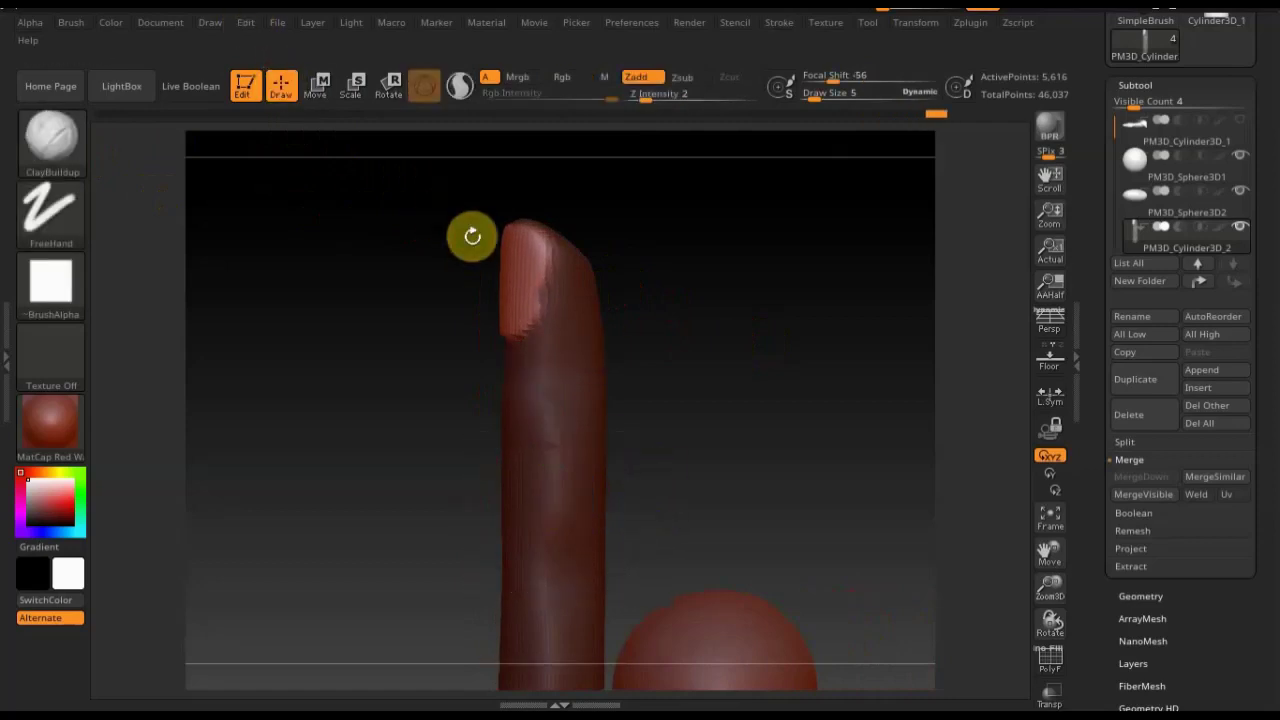
Smooth the nail's hard edges into the tip and mask the finger around the nail
{"action": "left_click_drag", "start_coordinate": [735, 292], "coordinate": [767, 288]}
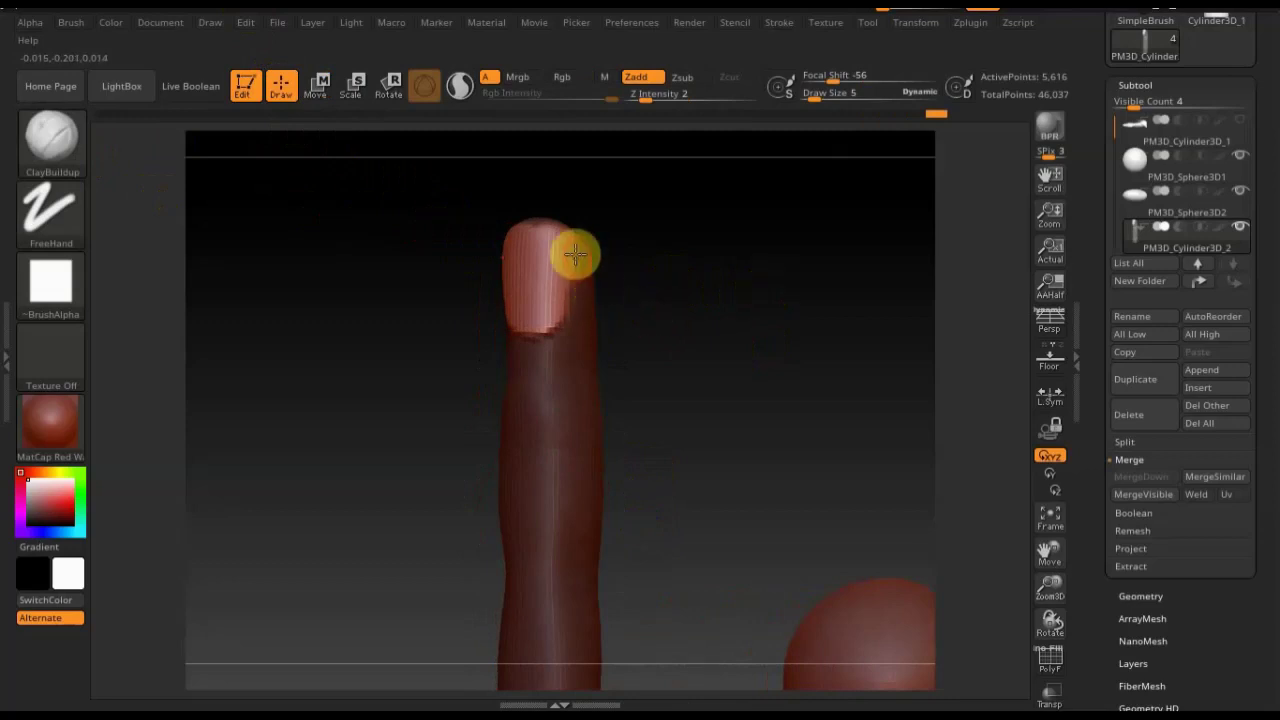
{"action": "mouse_move", "coordinate": [571, 251]}
{"action": "left_mouse_down"}
{"action": "mouse_move", "coordinate": [540, 337]}
{"action": "mouse_move", "coordinate": [571, 271]}
{"action": "mouse_move", "coordinate": [521, 228]}
{"action": "left_mouse_up"}
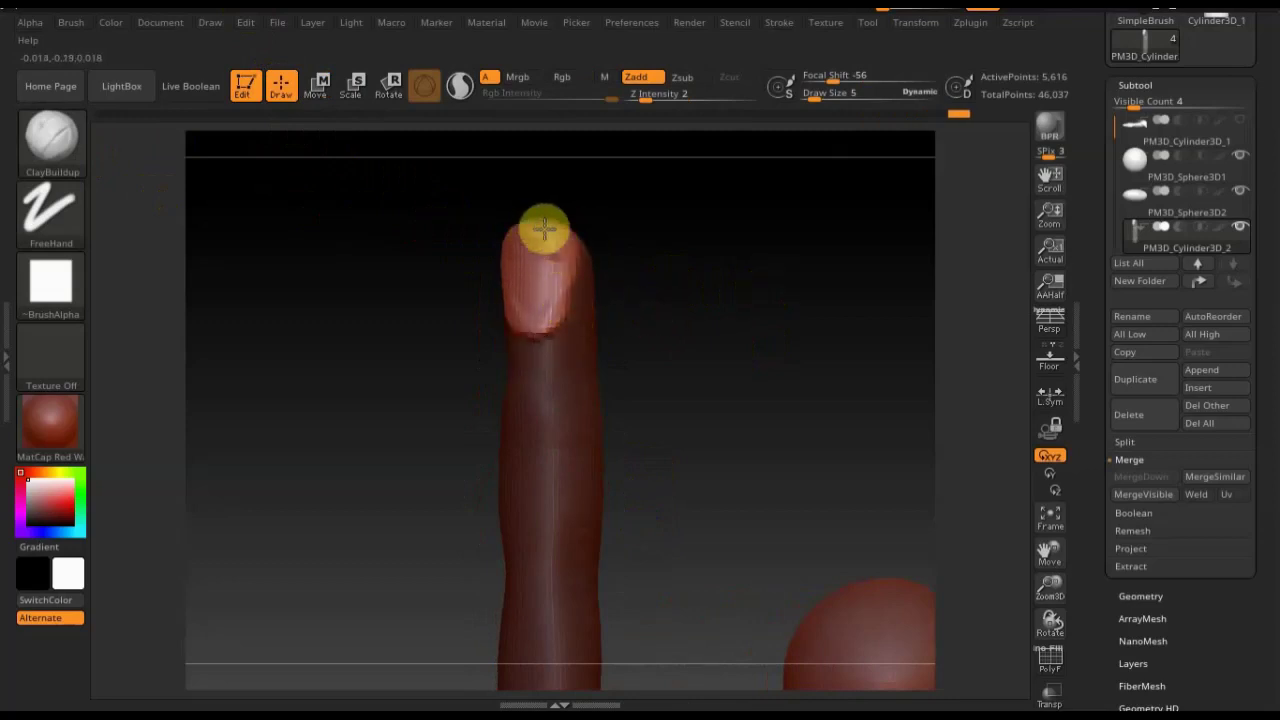
{"action": "left_click_drag", "start_coordinate": [608, 243], "coordinate": [640, 271], "text": "shift"}
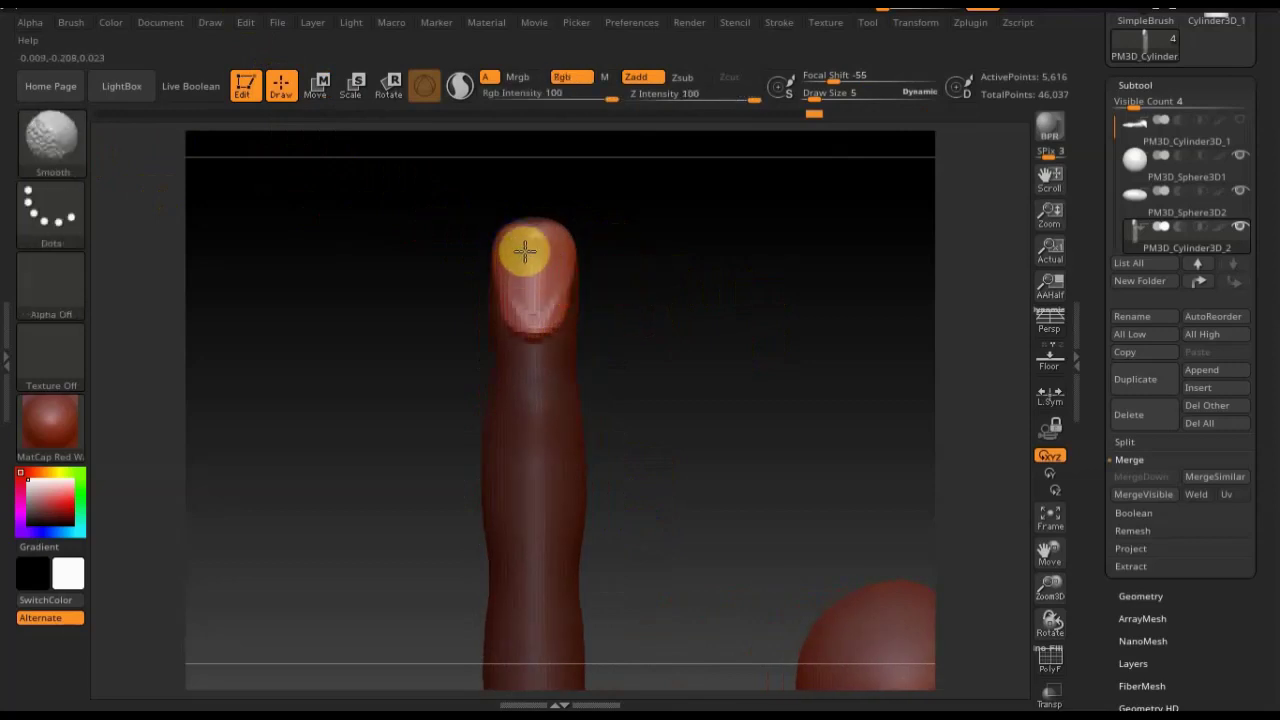
{"action": "left_click_drag", "start_coordinate": [518, 288], "coordinate": [533, 331], "text": "shift"}
{"action": "left_click", "coordinate": [514, 328]}
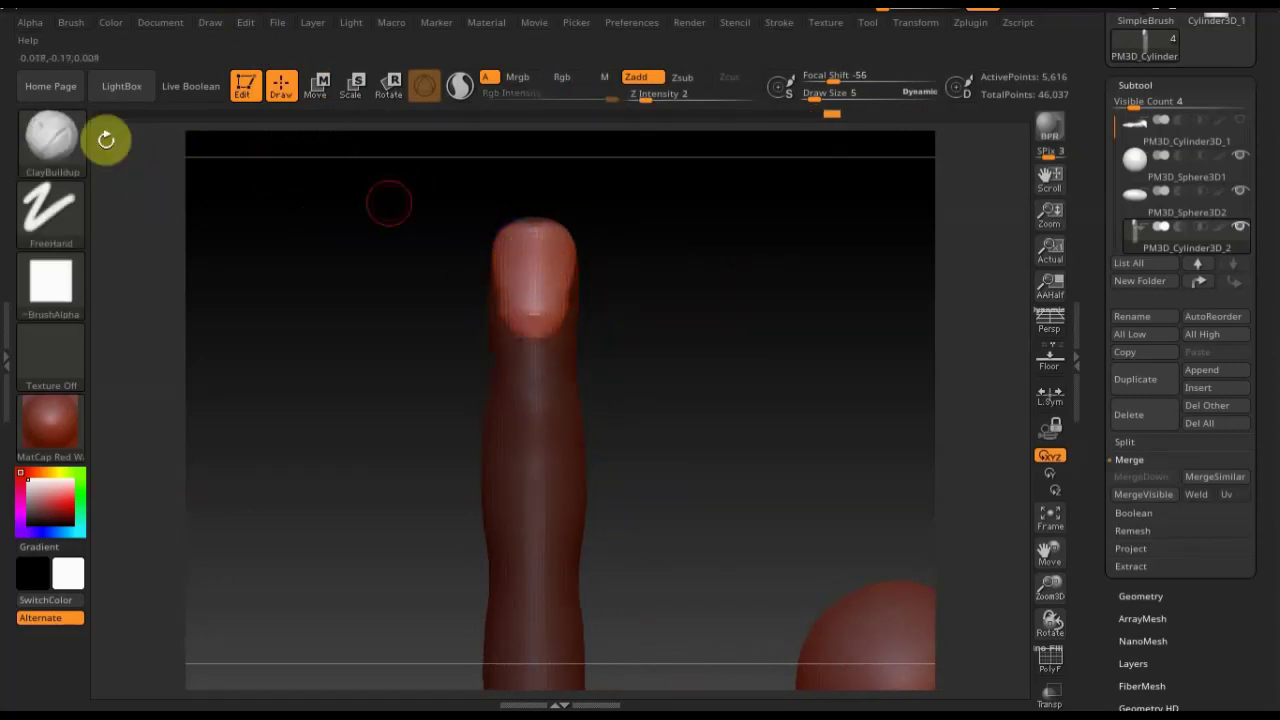
{"action": "left_click_drag", "start_coordinate": [669, 435], "coordinate": [448, 240], "text": "ctrl"}
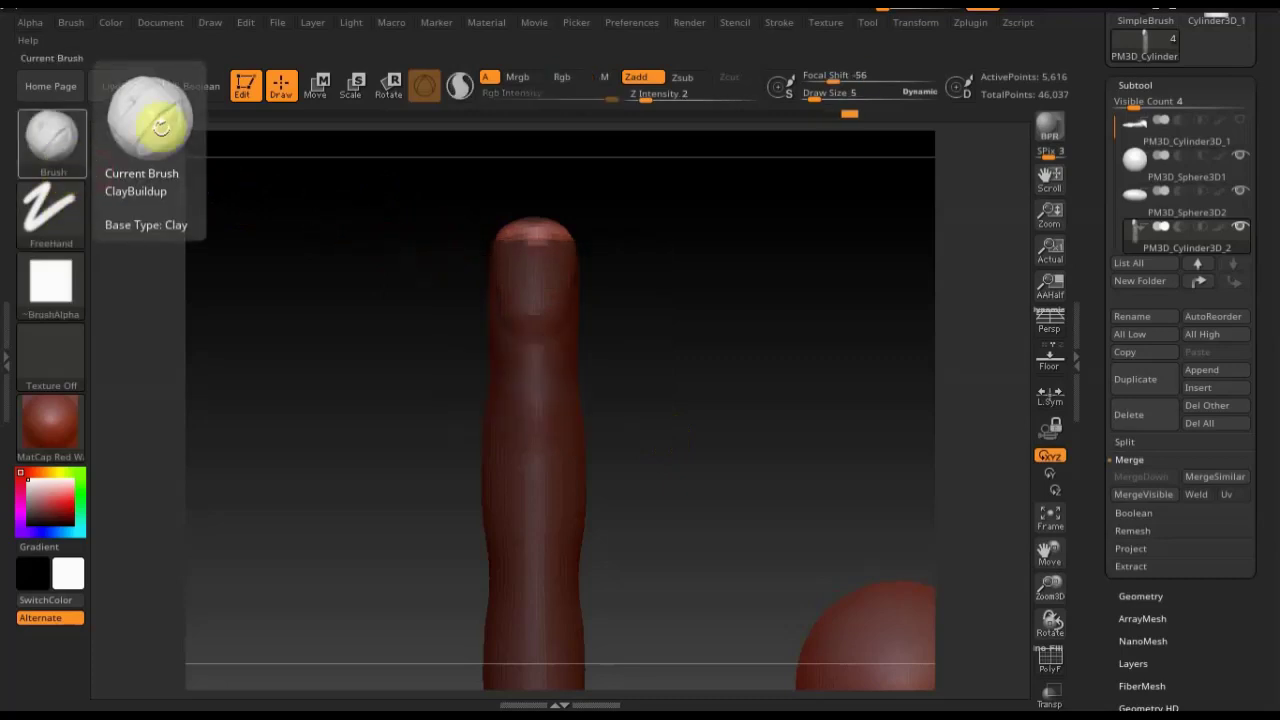
{"action": "left_click", "coordinate": [318, 85]}
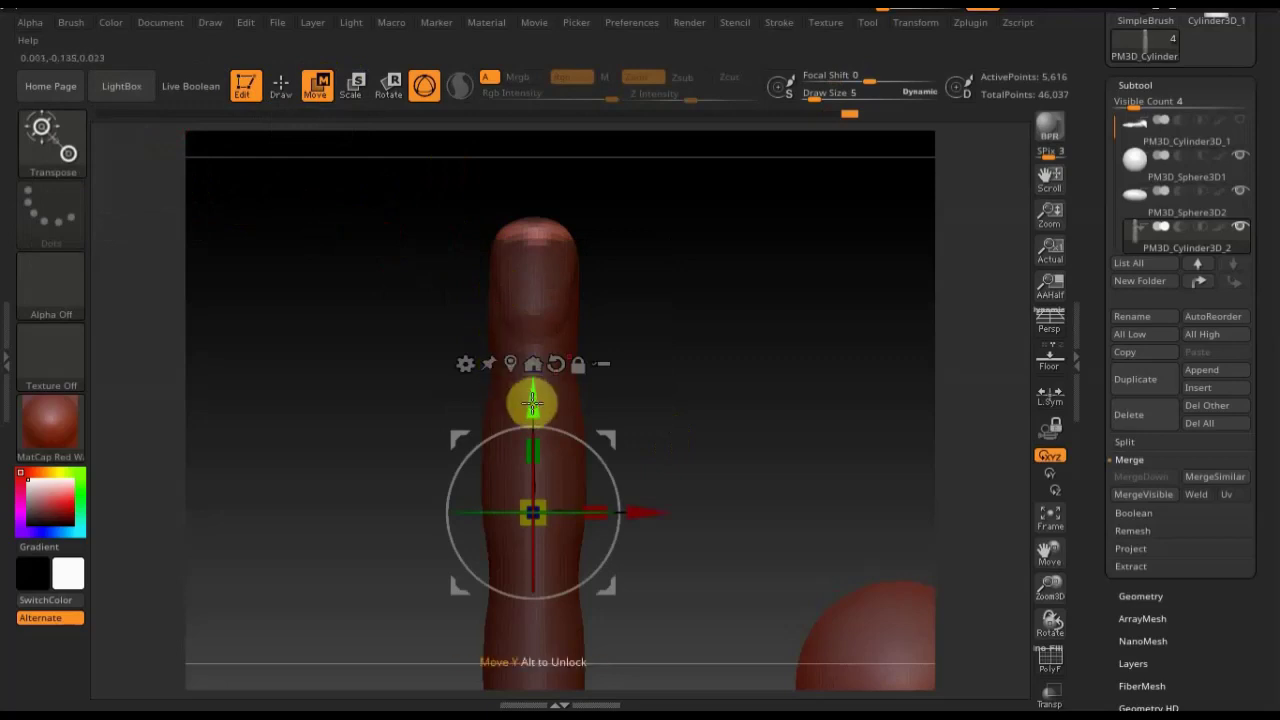
Shift the unmasked nail region vertically and smooth the fingertip notch into a rounded tip
{"action": "left_click_drag", "start_coordinate": [531, 400], "coordinate": [532, 393]}
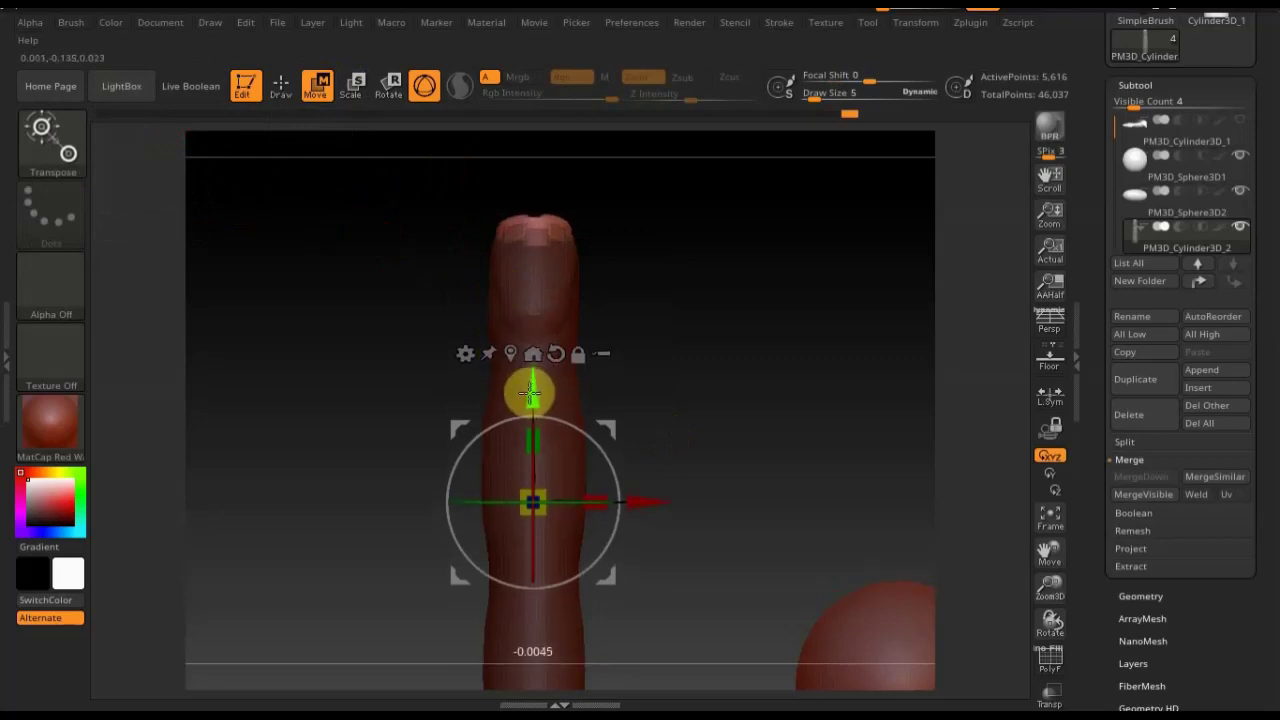
{"action": "left_click", "coordinate": [283, 88]}
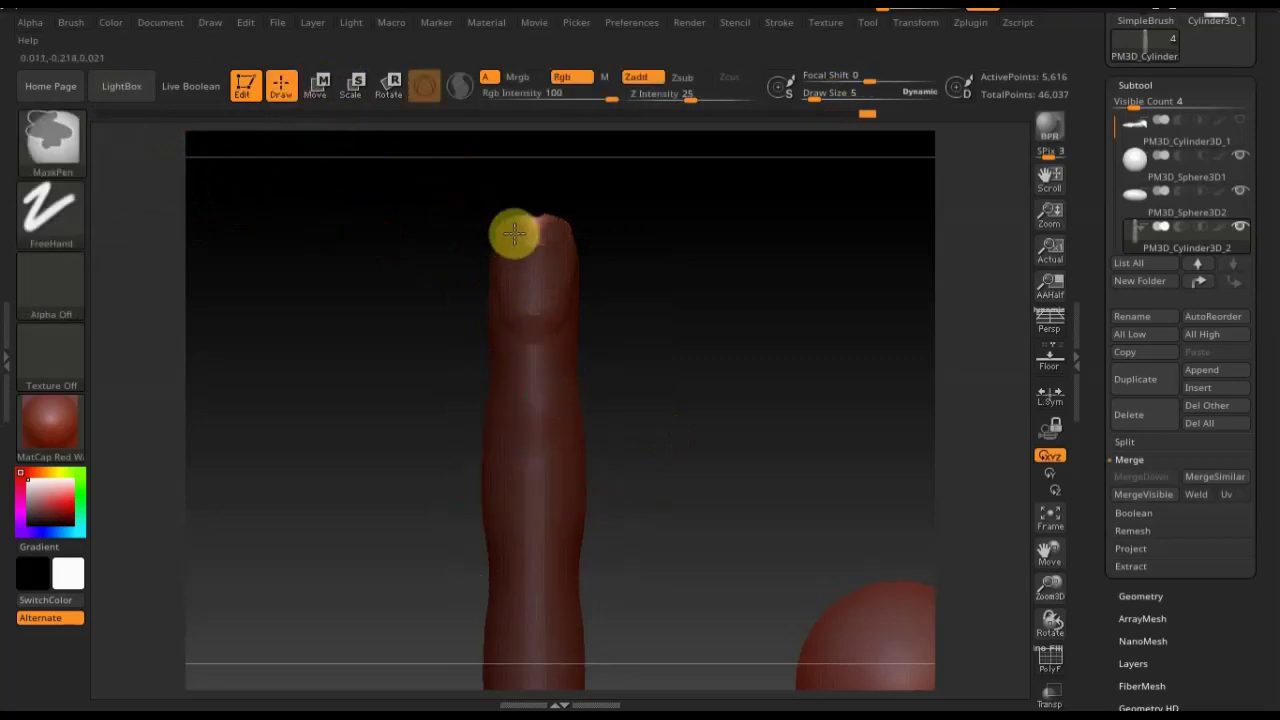
{"action": "mouse_move", "coordinate": [608, 248]}
{"action": "left_mouse_down"}
{"action": "mouse_move", "coordinate": [612, 226]}
{"action": "mouse_move", "coordinate": [654, 243]}
{"action": "mouse_move", "coordinate": [654, 286]}
{"action": "mouse_move", "coordinate": [689, 295]}
{"action": "left_mouse_up"}
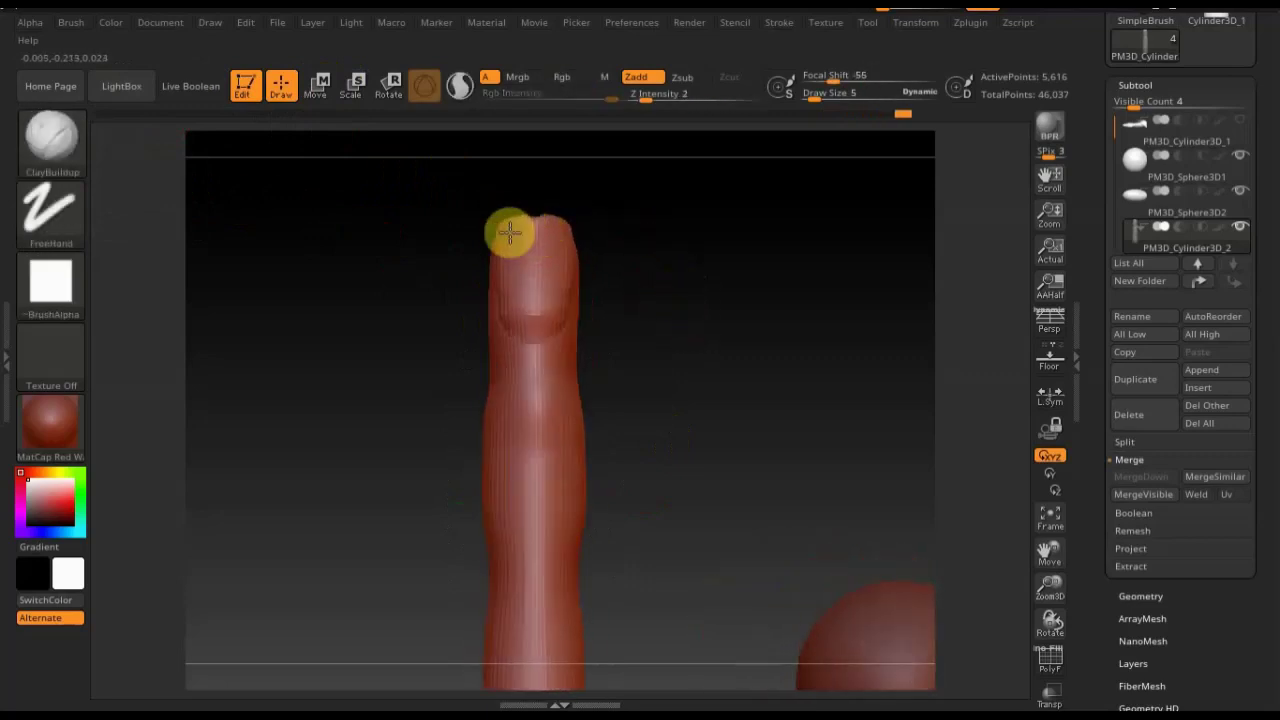
{"action": "mouse_move", "coordinate": [551, 243]}
{"action": "left_mouse_down", "text": "shift"}
{"action": "mouse_move", "coordinate": [523, 229]}
{"action": "mouse_move", "coordinate": [538, 253]}
{"action": "left_mouse_up", "text": "shift"}
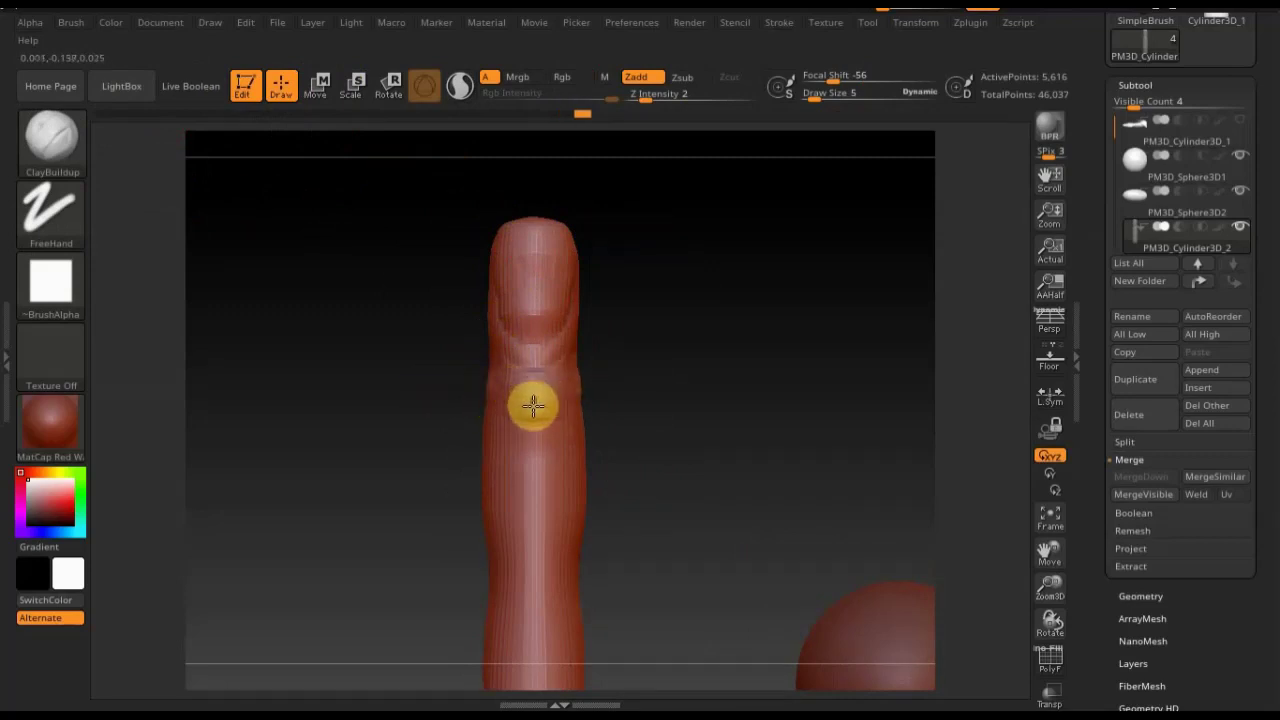
{"action": "mouse_move", "coordinate": [624, 397]}
{"action": "left_mouse_down"}
{"action": "mouse_move", "coordinate": [683, 417]}
{"action": "mouse_move", "coordinate": [611, 426]}
{"action": "mouse_move", "coordinate": [617, 380]}
{"action": "left_mouse_up"}
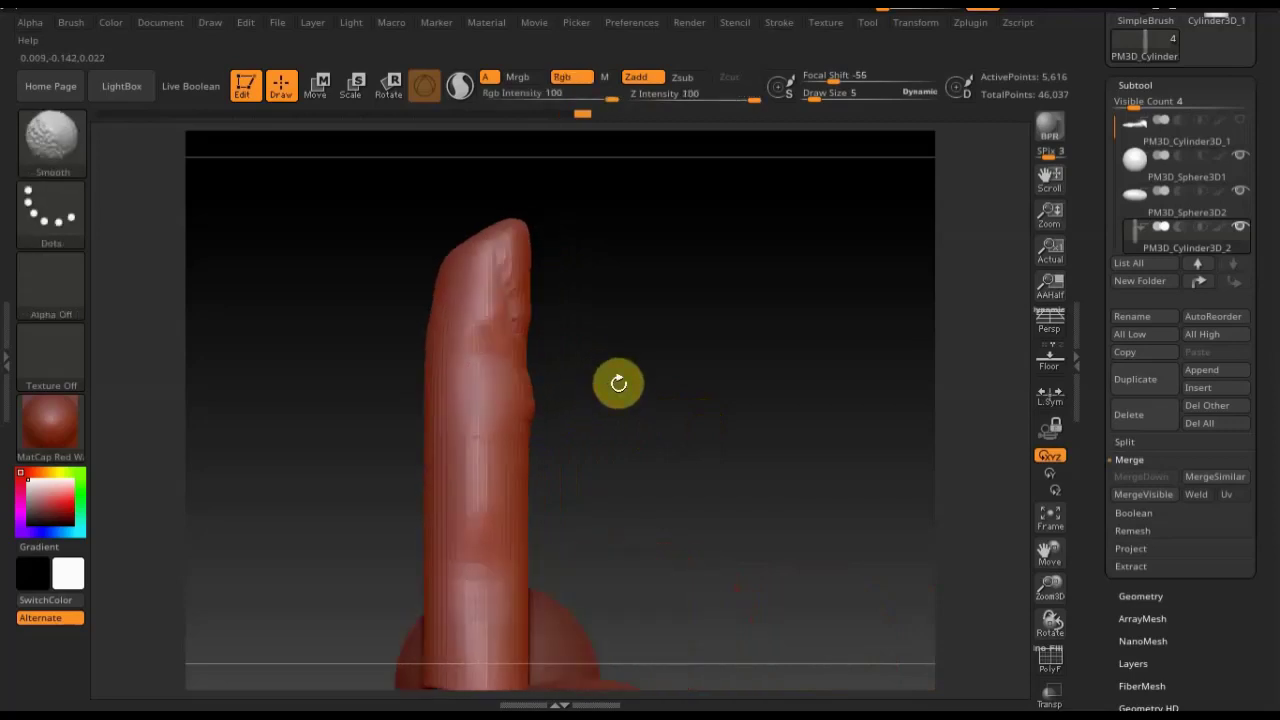
{"action": "left_click", "coordinate": [57, 137]}
Build up clay on the fingertip with ClayBuildup at size 12
{"action": "left_click", "coordinate": [380, 194]}
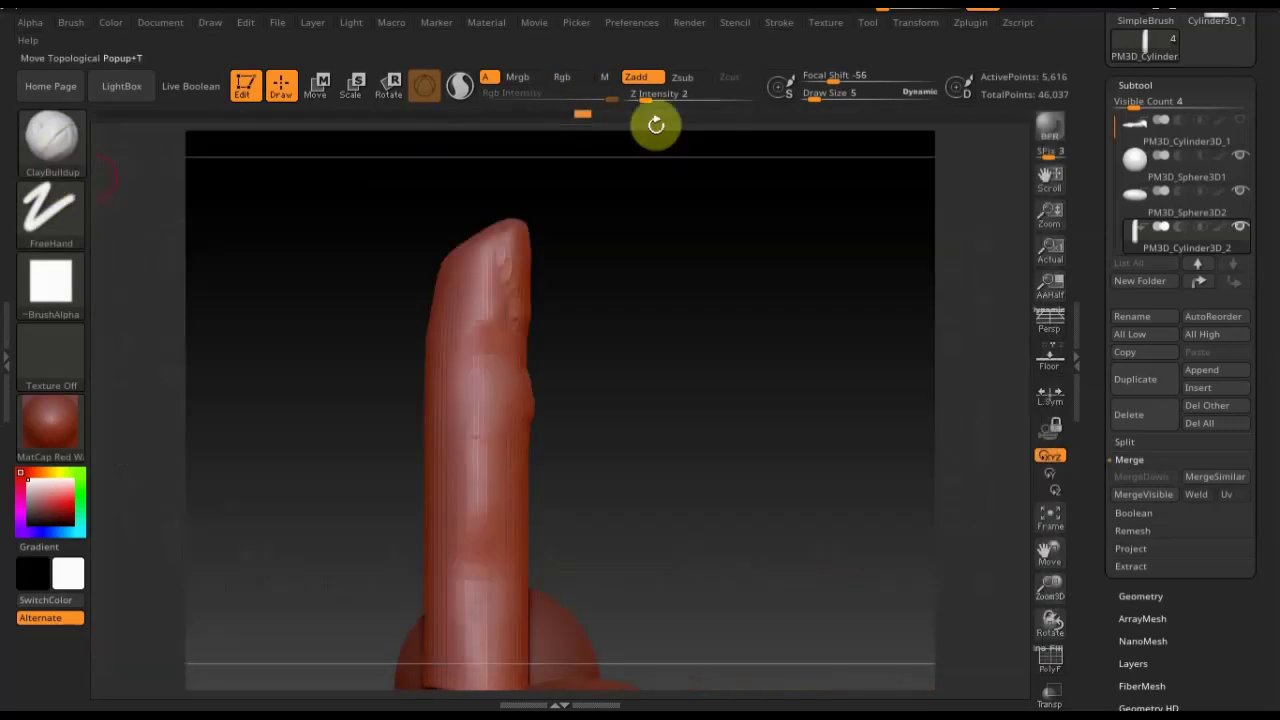
{"action": "left_click_drag", "start_coordinate": [818, 98], "coordinate": [826, 106]}
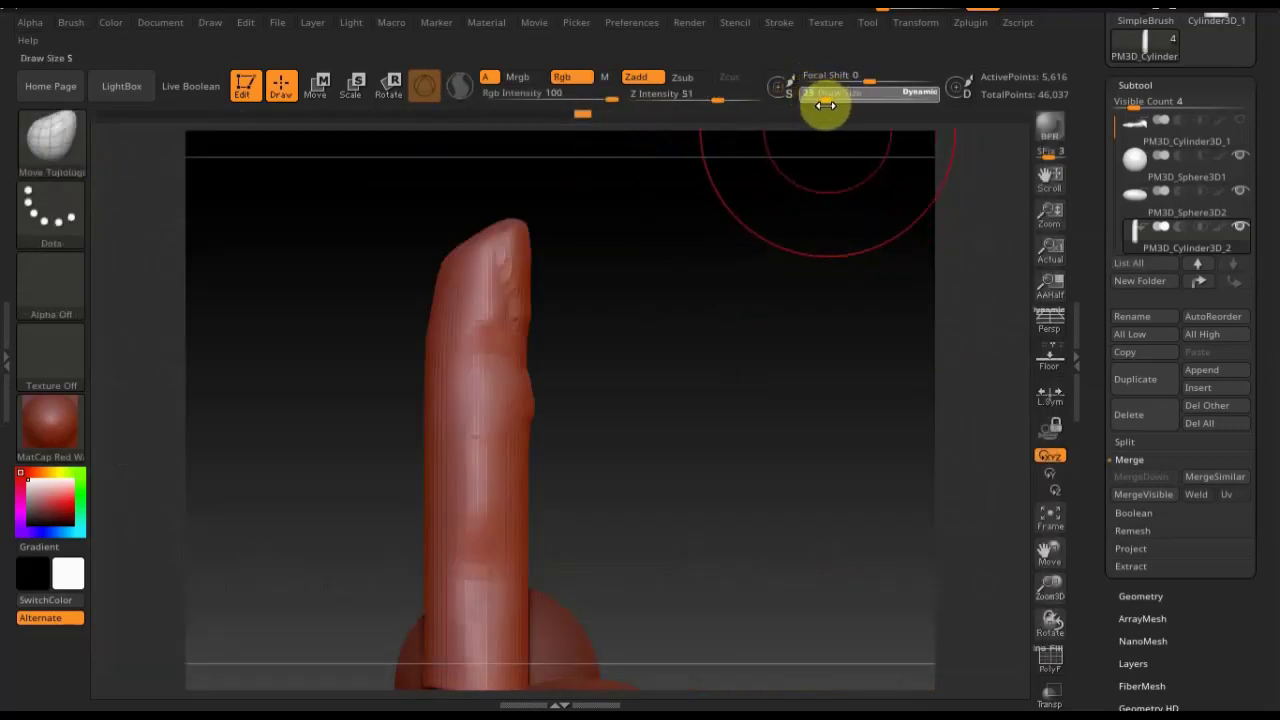
{"action": "left_click_drag", "start_coordinate": [417, 379], "coordinate": [430, 378]}
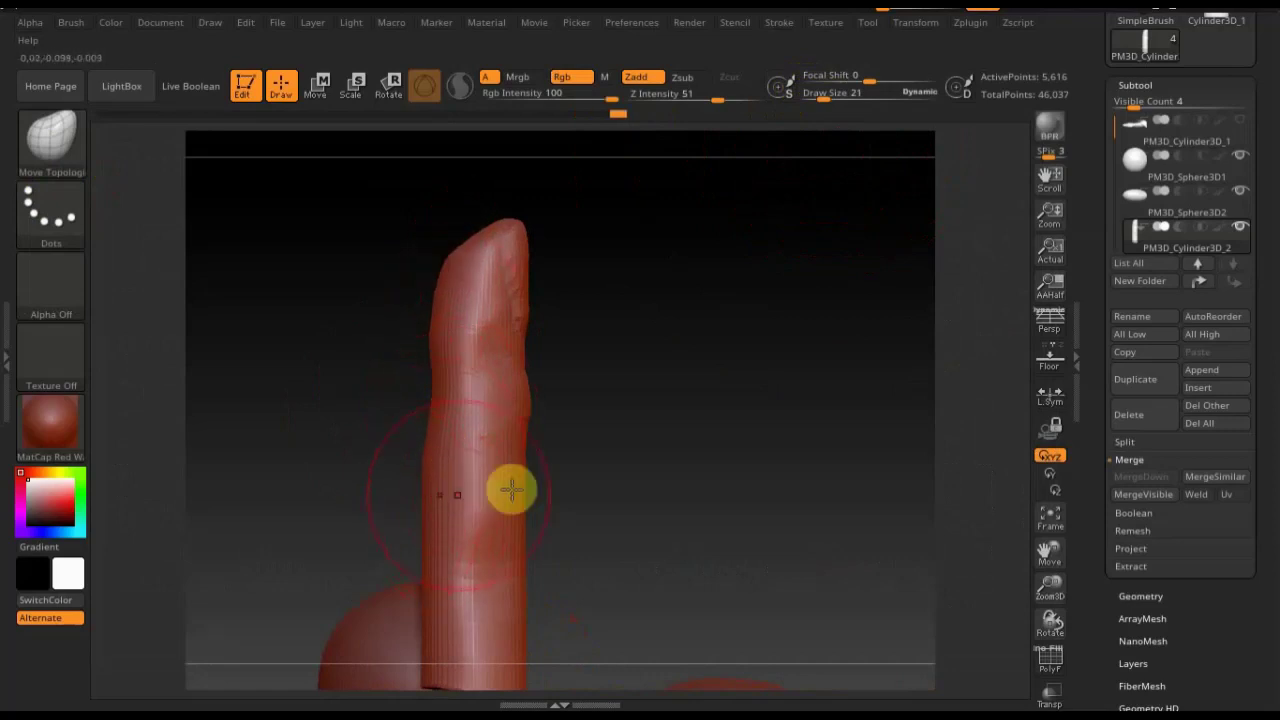
{"action": "left_click_drag", "start_coordinate": [604, 479], "coordinate": [680, 480]}
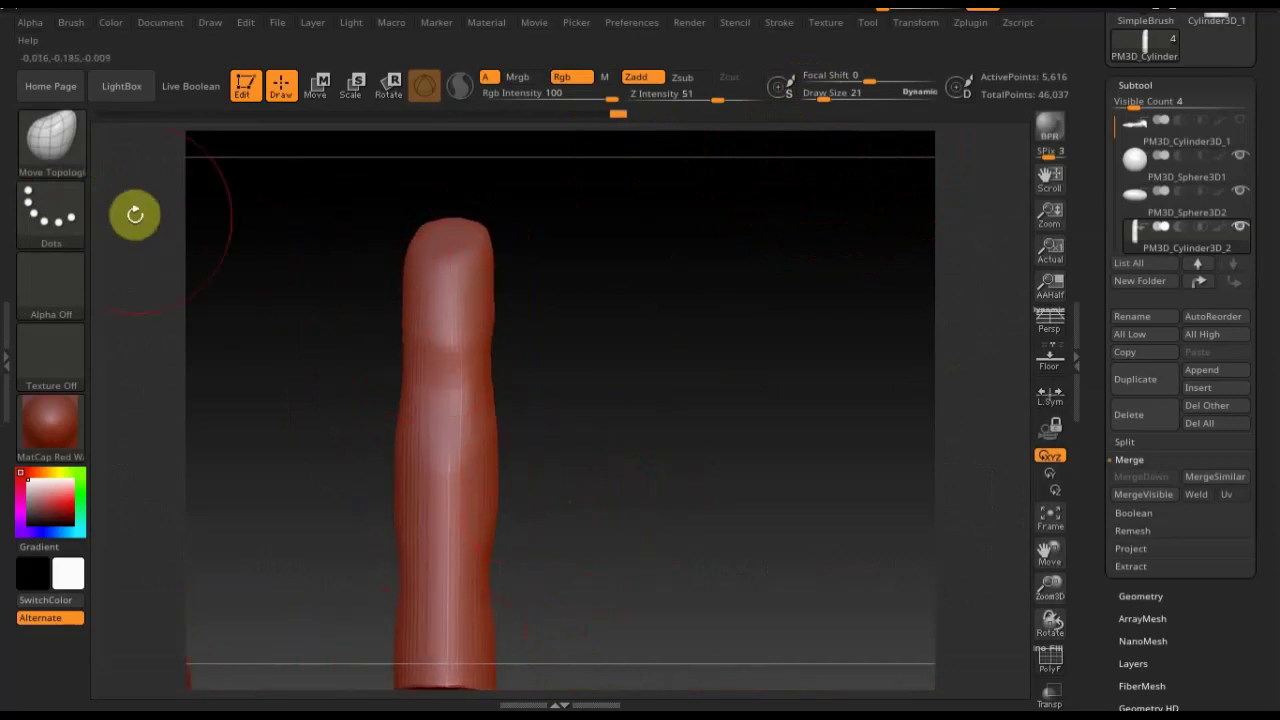
{"action": "left_click", "coordinate": [27, 150]}
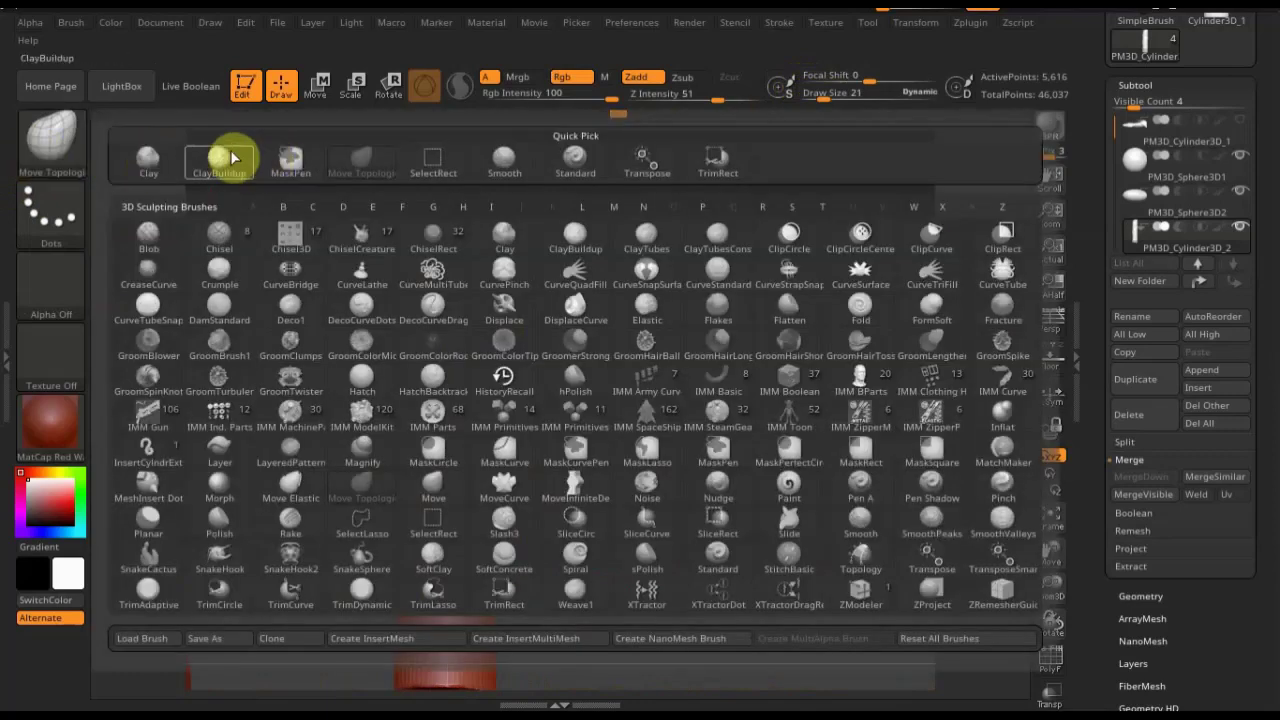
{"action": "left_click", "coordinate": [223, 157]}
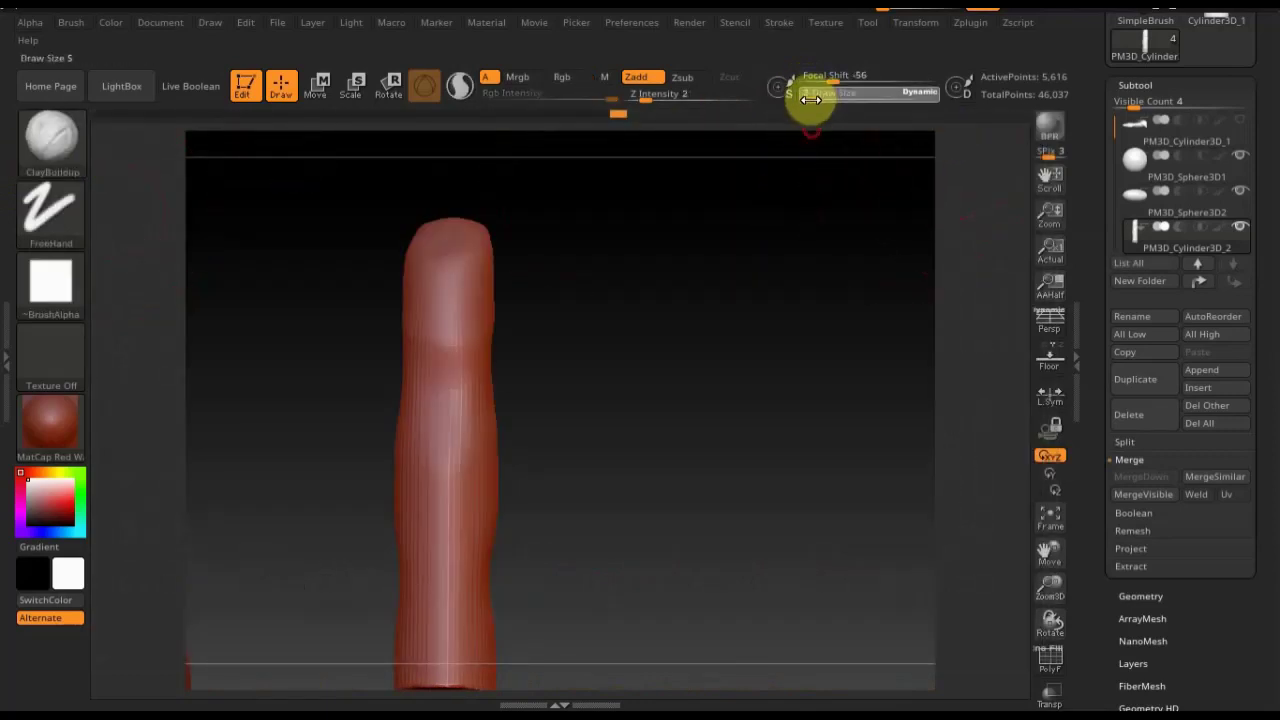
{"action": "left_click_drag", "start_coordinate": [819, 99], "coordinate": [813, 99]}
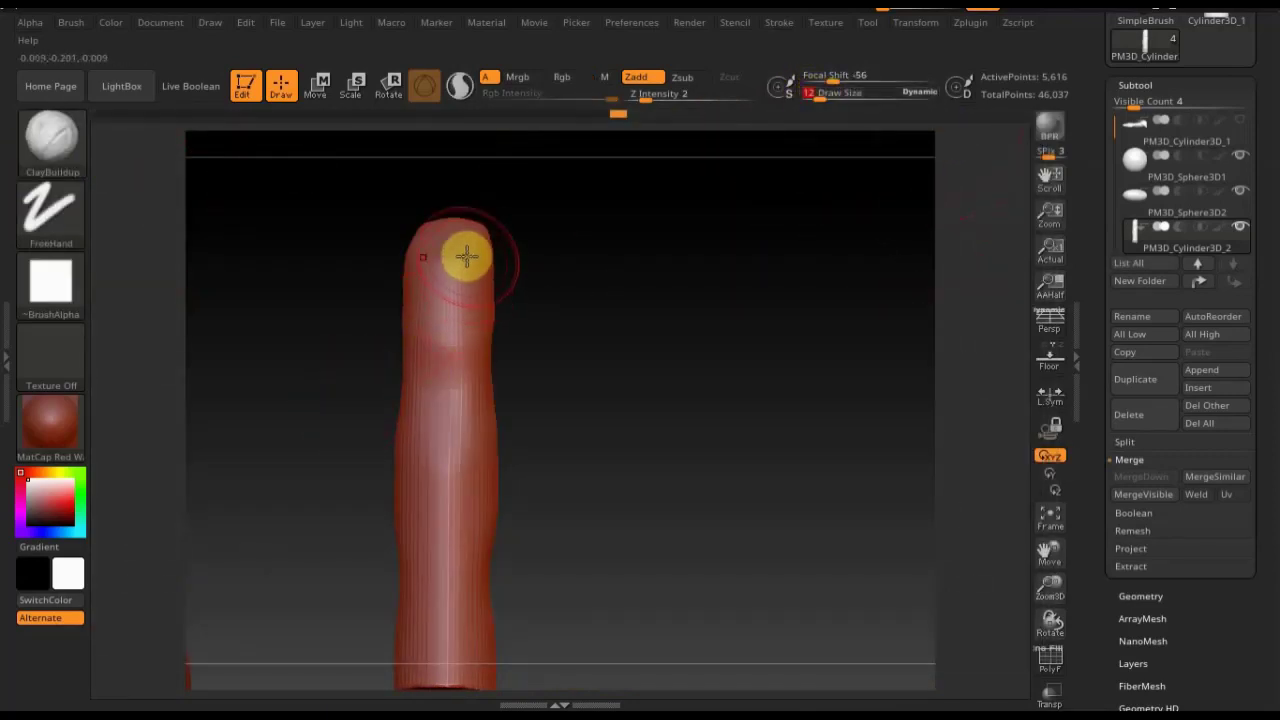
{"action": "left_click_drag", "start_coordinate": [457, 277], "coordinate": [437, 283]}
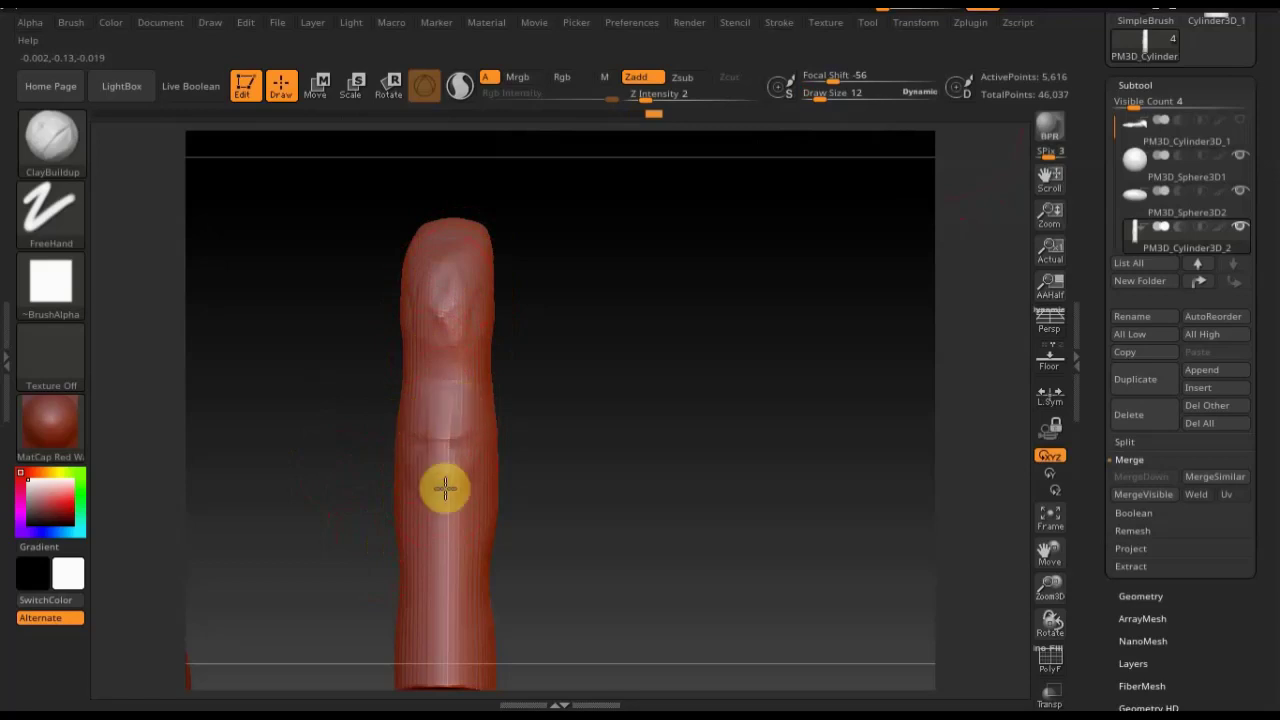
Smooth the finger's surface through the middle and along its full length
{"action": "mouse_move", "coordinate": [649, 508]}
{"action": "left_mouse_down"}
{"action": "mouse_move", "coordinate": [594, 526]}
{"action": "mouse_move", "coordinate": [549, 509]}
{"action": "mouse_move", "coordinate": [569, 515]}
{"action": "mouse_move", "coordinate": [614, 380]}
{"action": "mouse_move", "coordinate": [703, 417]}
{"action": "mouse_move", "coordinate": [639, 525]}
{"action": "left_mouse_up"}
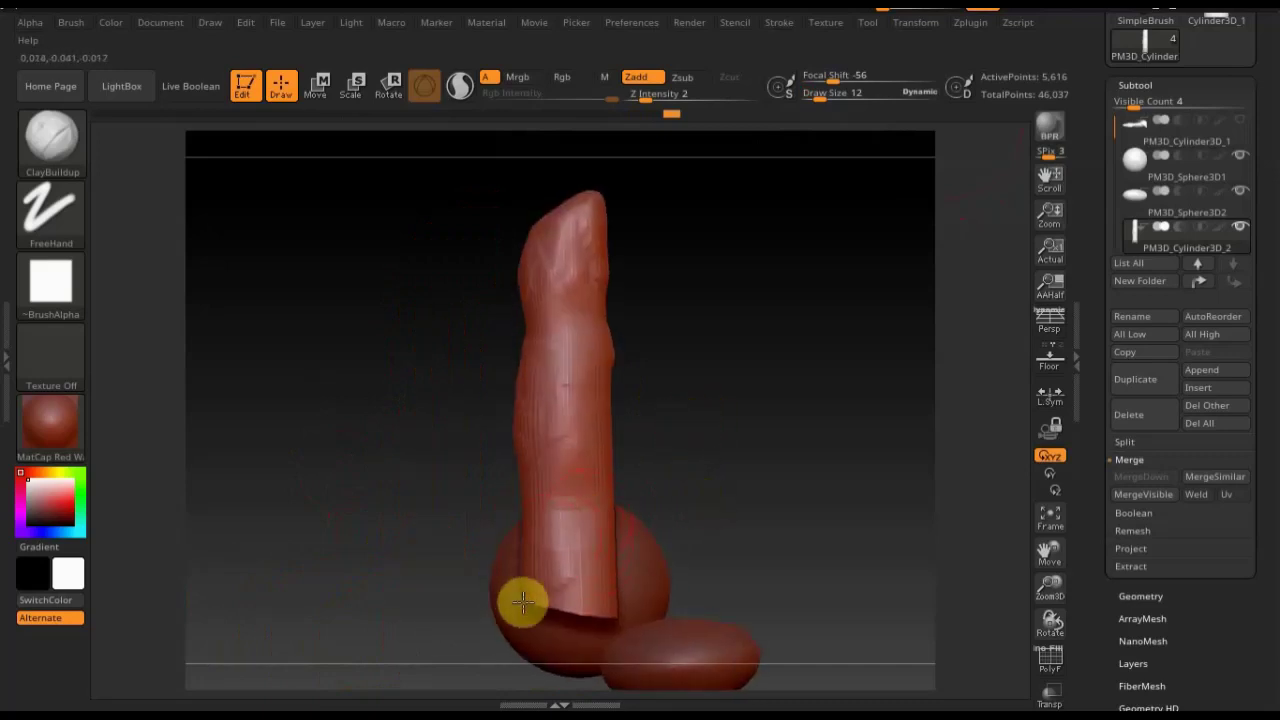
{"action": "mouse_move", "coordinate": [783, 583]}
{"action": "left_mouse_down"}
{"action": "mouse_move", "coordinate": [603, 637]}
{"action": "mouse_move", "coordinate": [610, 621]}
{"action": "left_mouse_up"}
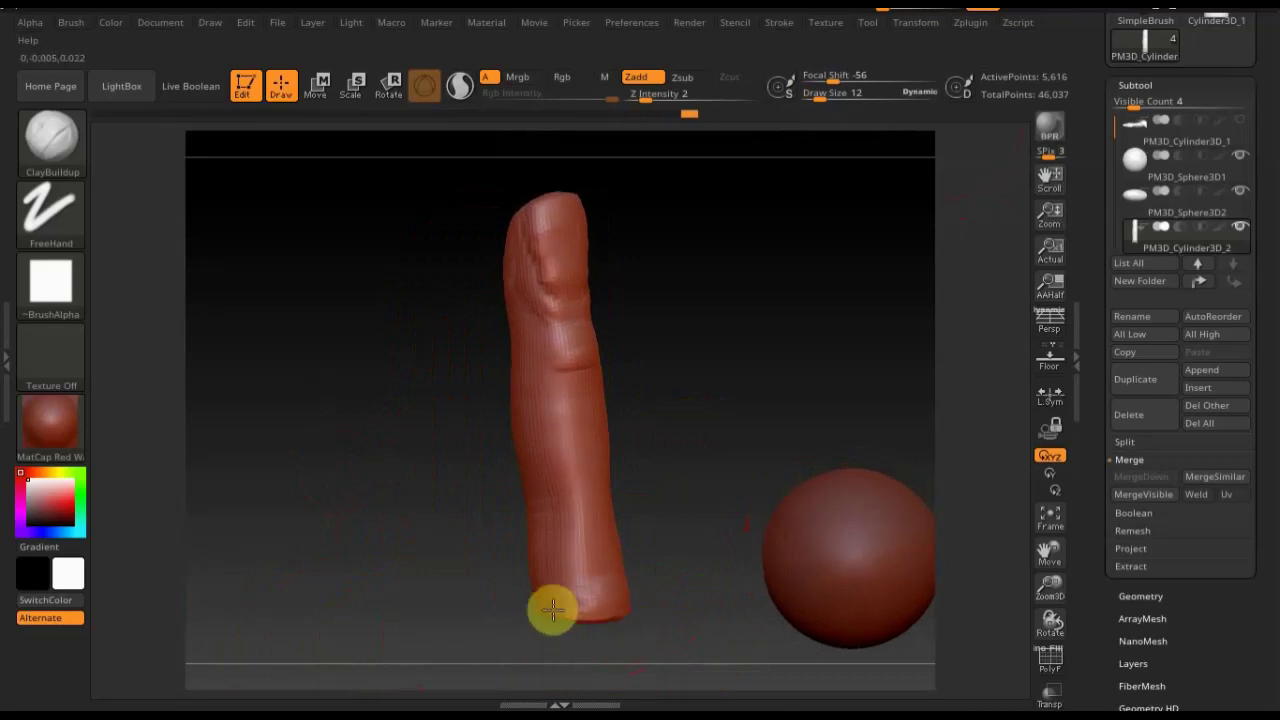
{"action": "mouse_move", "coordinate": [660, 517]}
{"action": "left_mouse_down"}
{"action": "mouse_move", "coordinate": [566, 347]}
{"action": "mouse_move", "coordinate": [511, 314]}
{"action": "left_mouse_up"}
{"action": "key", "text": "shift"}
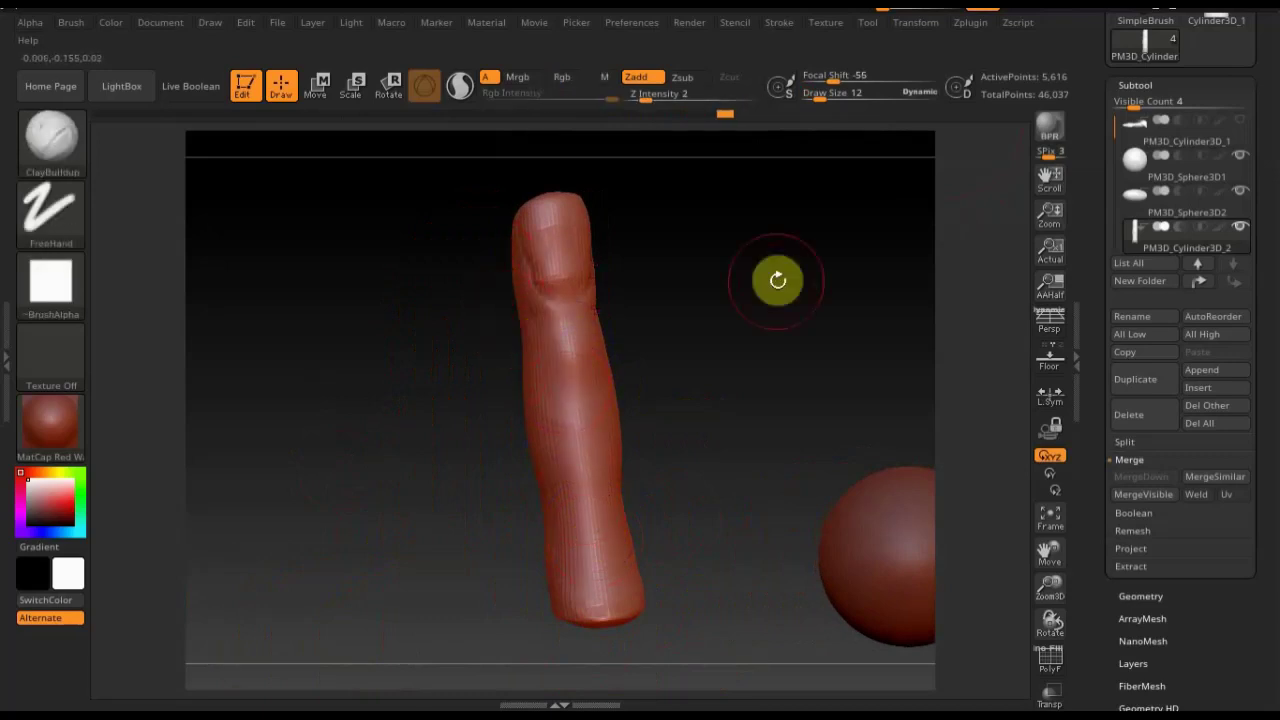
{"action": "mouse_move", "coordinate": [777, 277]}
{"action": "left_mouse_down"}
{"action": "mouse_move", "coordinate": [911, 289]}
{"action": "mouse_move", "coordinate": [861, 335]}
{"action": "mouse_move", "coordinate": [763, 340]}
{"action": "left_mouse_up"}
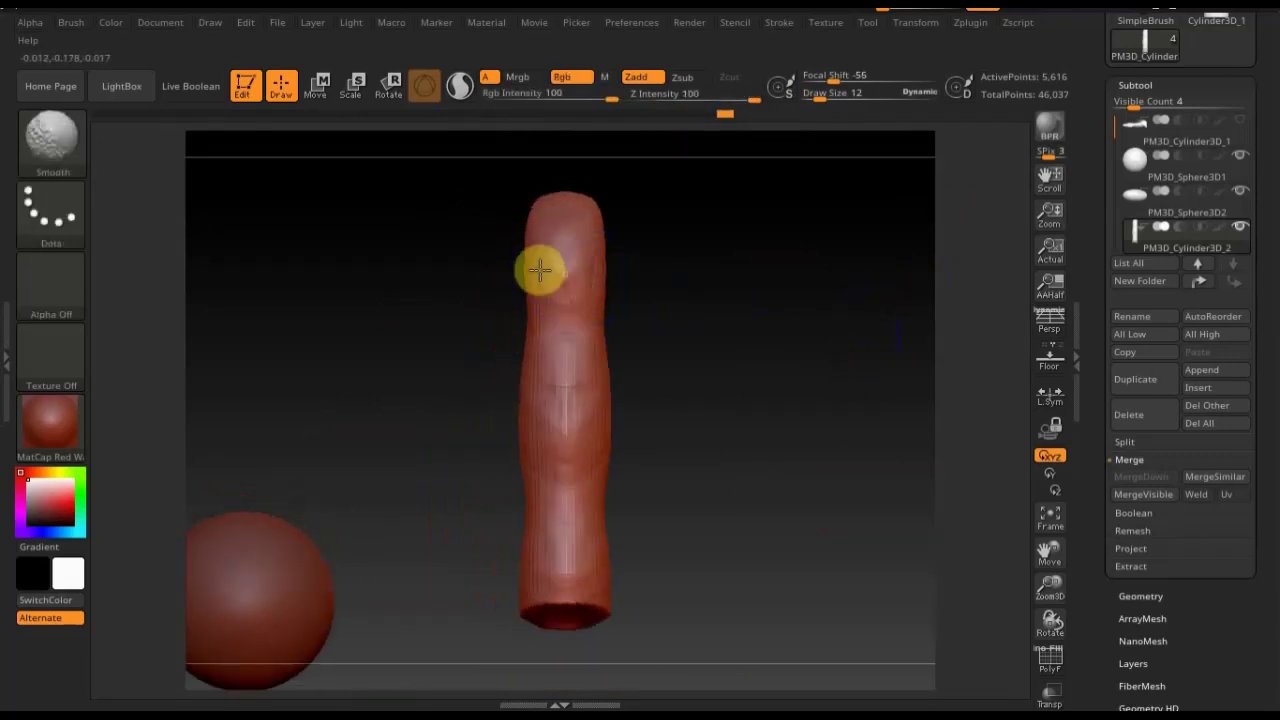
{"action": "left_click_drag", "start_coordinate": [545, 268], "coordinate": [549, 529], "text": "shift"}
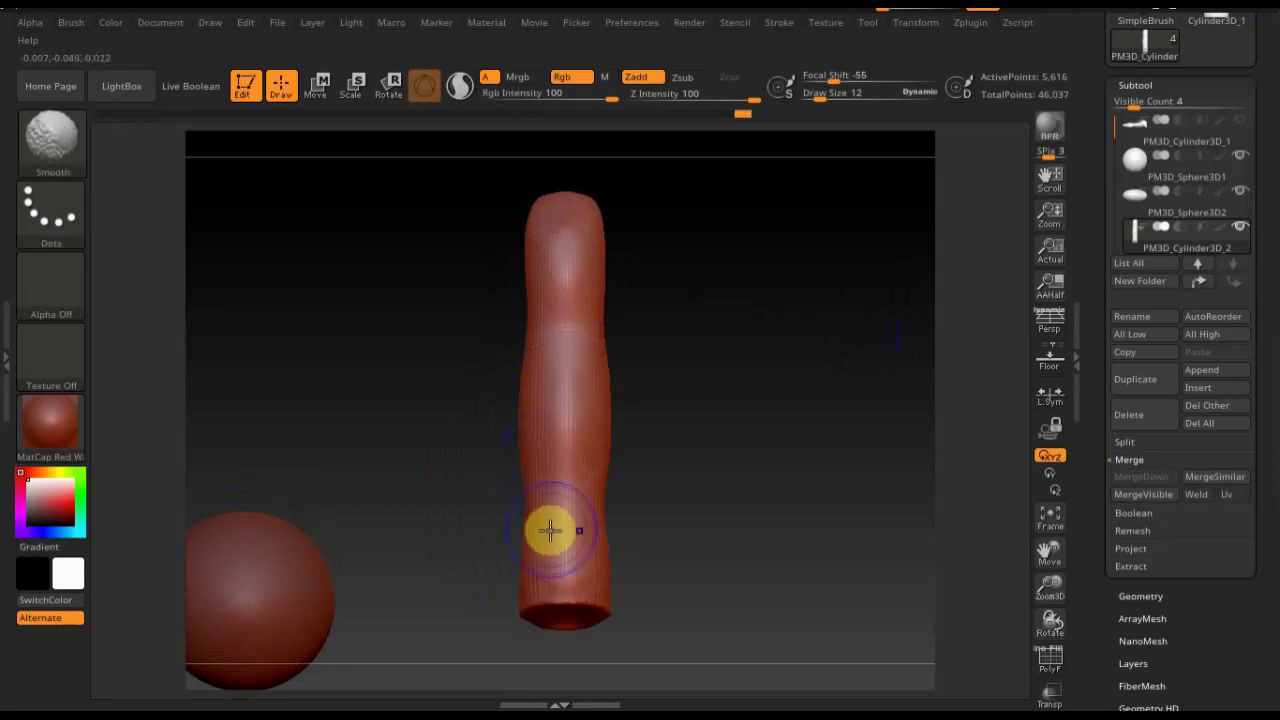
Push the finger's outline into gentle bulges and widen its base with Move Topological at size 39
{"action": "left_click", "coordinate": [50, 140]}
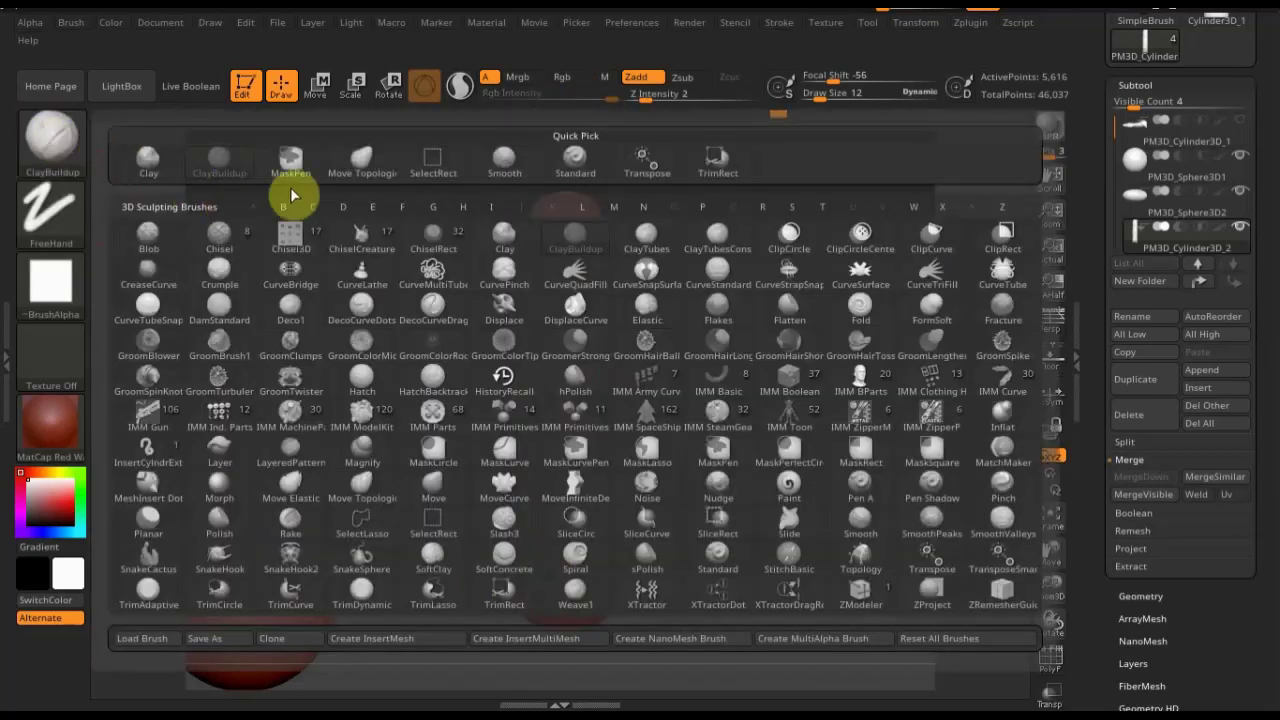
{"action": "left_click", "coordinate": [366, 174]}
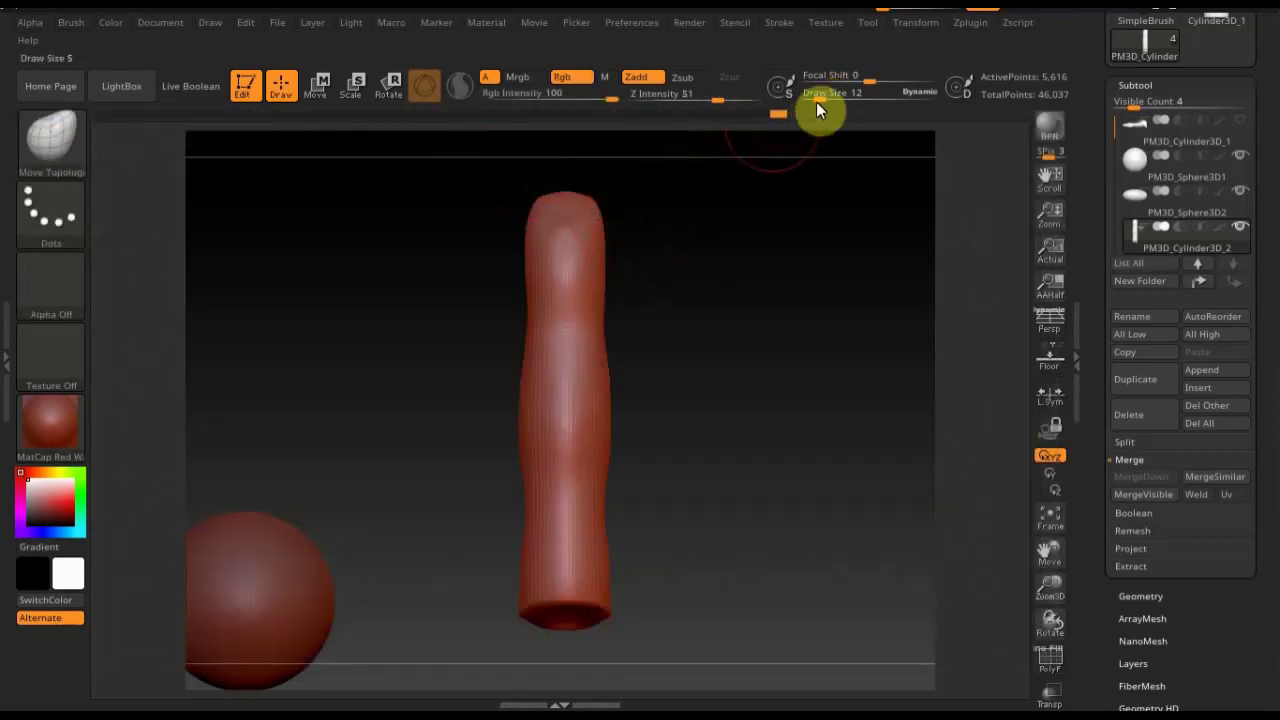
{"action": "left_click_drag", "start_coordinate": [816, 104], "coordinate": [829, 99]}
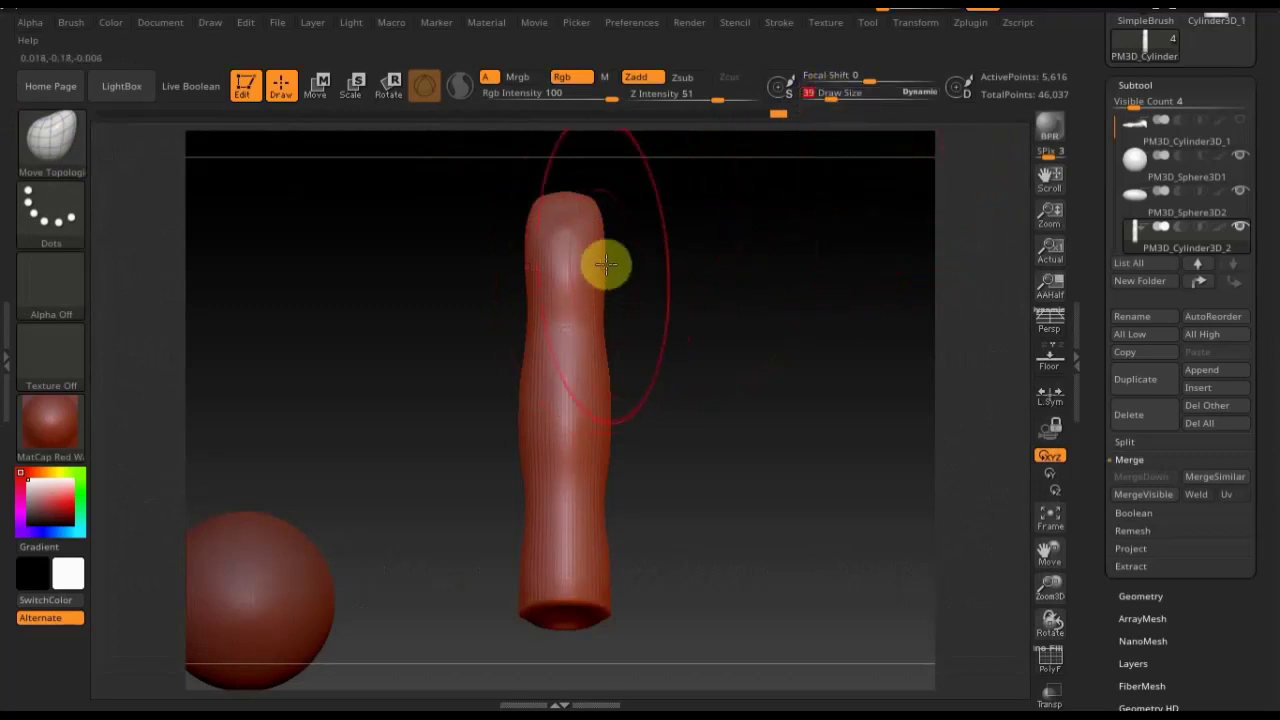
{"action": "left_click_drag", "start_coordinate": [622, 263], "coordinate": [578, 511]}
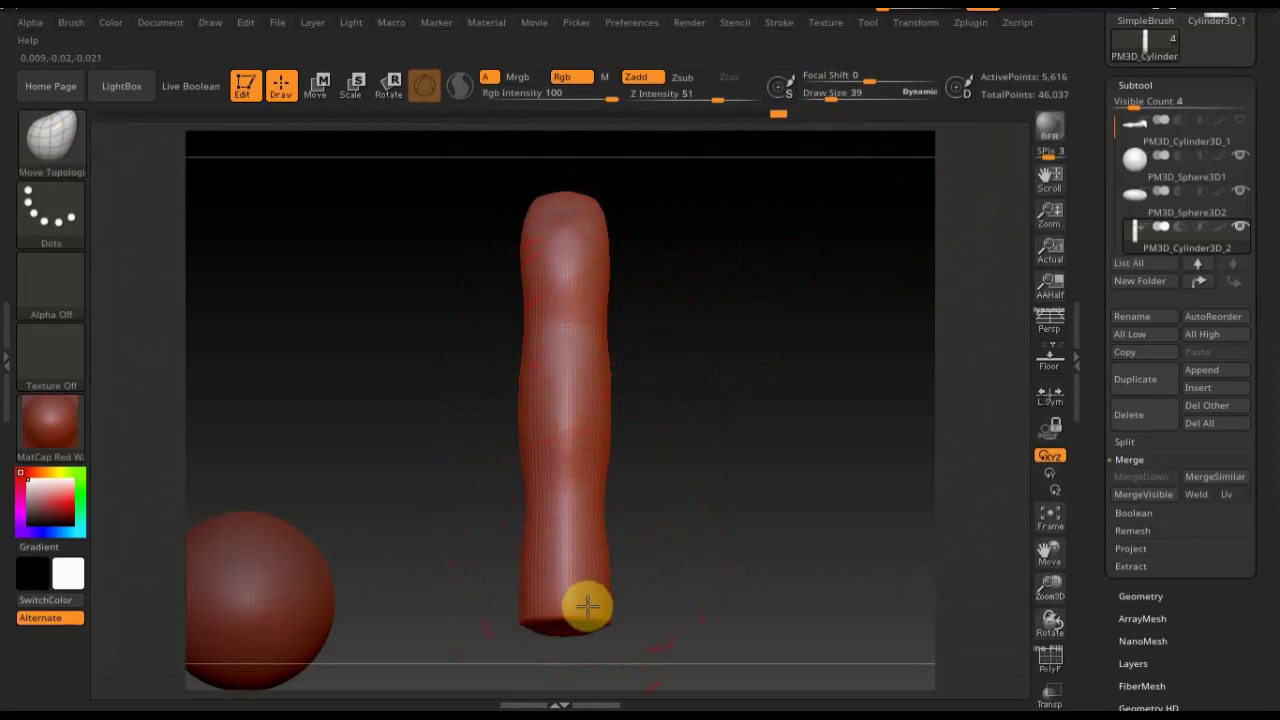
{"action": "left_click_drag", "start_coordinate": [588, 616], "coordinate": [577, 586]}
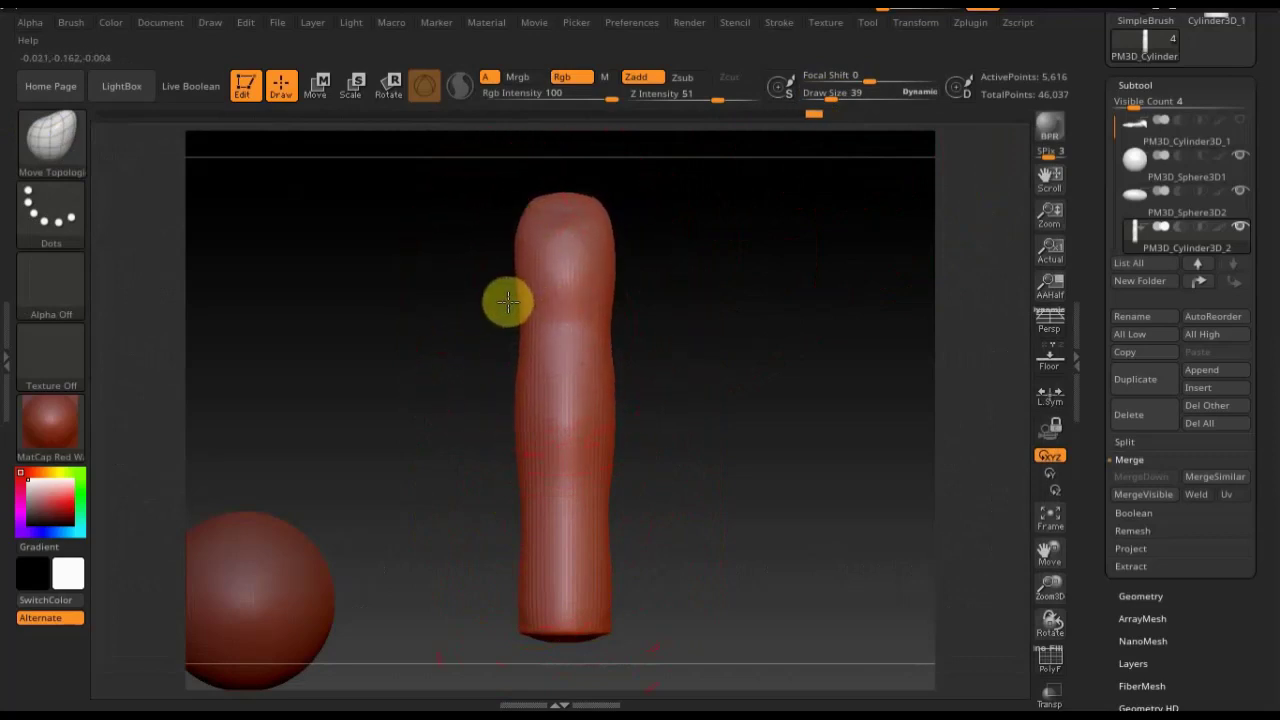
{"action": "mouse_move", "coordinate": [563, 317]}
{"action": "right_mouse_down"}
{"action": "mouse_move", "coordinate": [591, 363]}
{"action": "mouse_move", "coordinate": [414, 369]}
{"action": "mouse_move", "coordinate": [626, 331]}
{"action": "mouse_move", "coordinate": [609, 346]}
{"action": "right_mouse_up"}
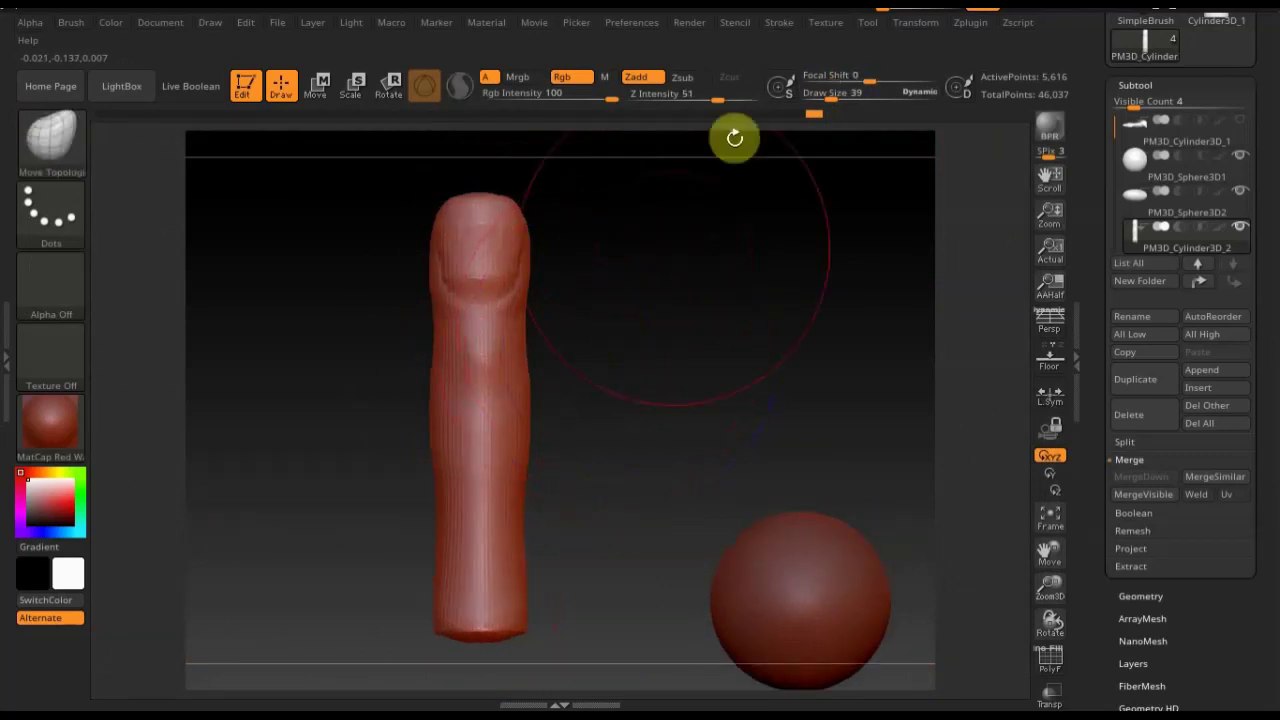
{"action": "left_click_drag", "start_coordinate": [830, 94], "coordinate": [820, 96]}
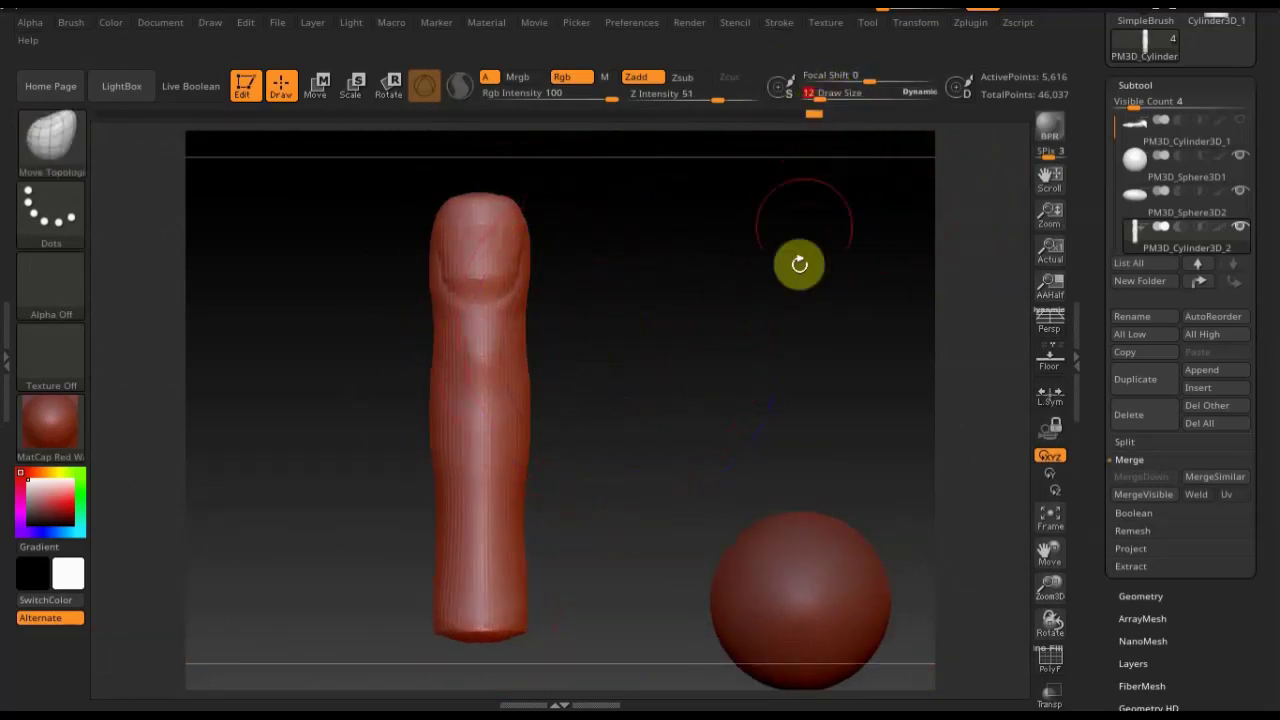
Move the finger cylinder left and down toward the end of the arm
{"action": "right_click_drag", "start_coordinate": [703, 366], "coordinate": [680, 271], "text": "alt"}
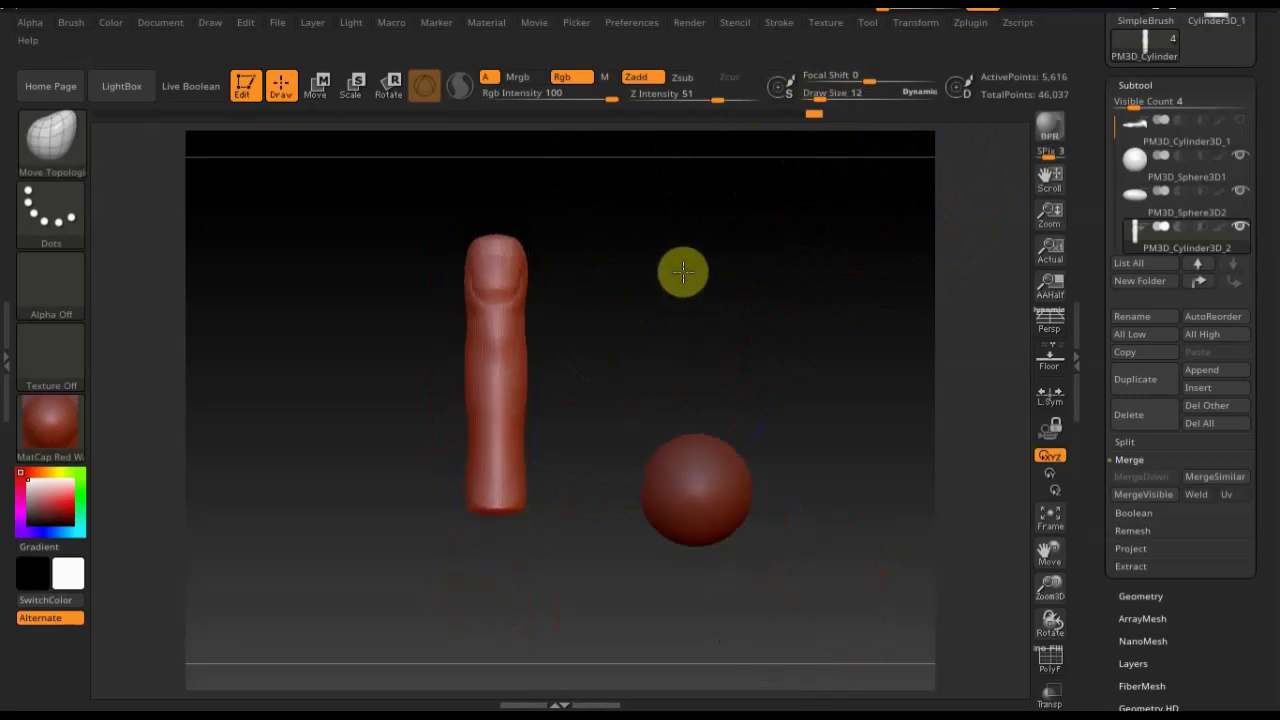
{"action": "mouse_move", "coordinate": [689, 337]}
{"action": "right_mouse_down"}
{"action": "mouse_move", "coordinate": [669, 257]}
{"action": "mouse_move", "coordinate": [649, 400]}
{"action": "mouse_move", "coordinate": [712, 359]}
{"action": "right_mouse_up"}
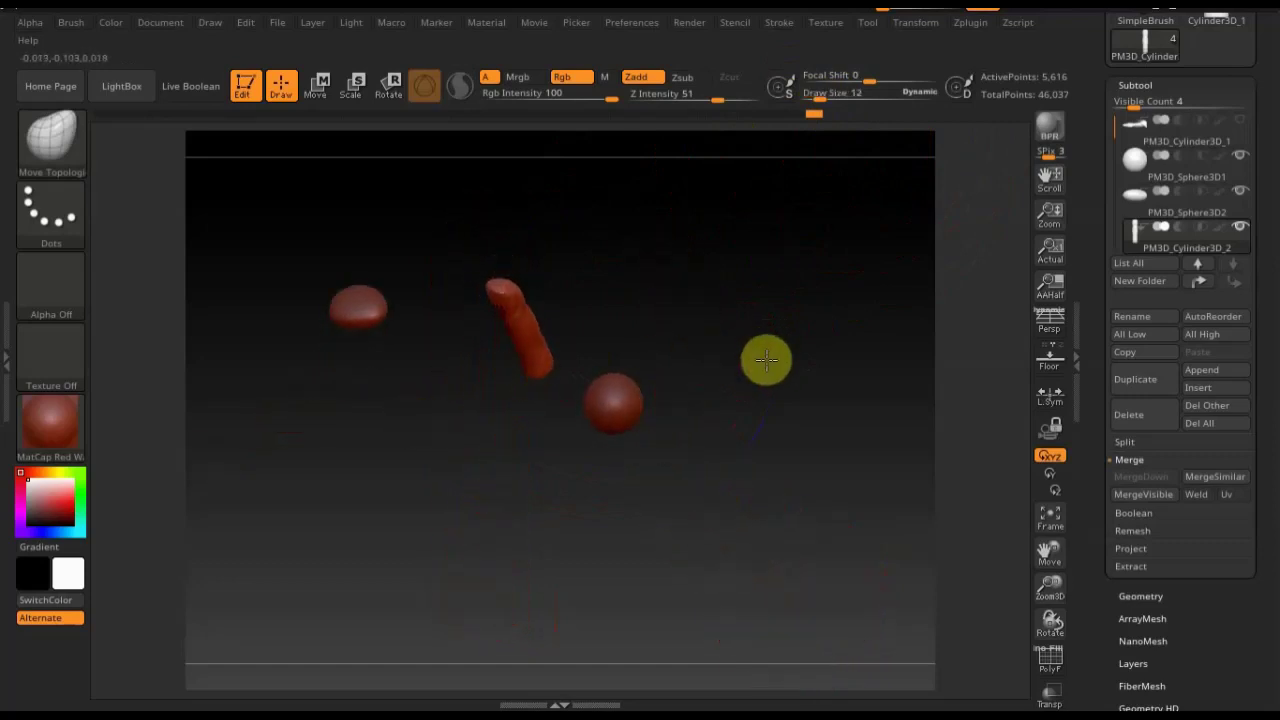
{"action": "left_click", "coordinate": [318, 89]}
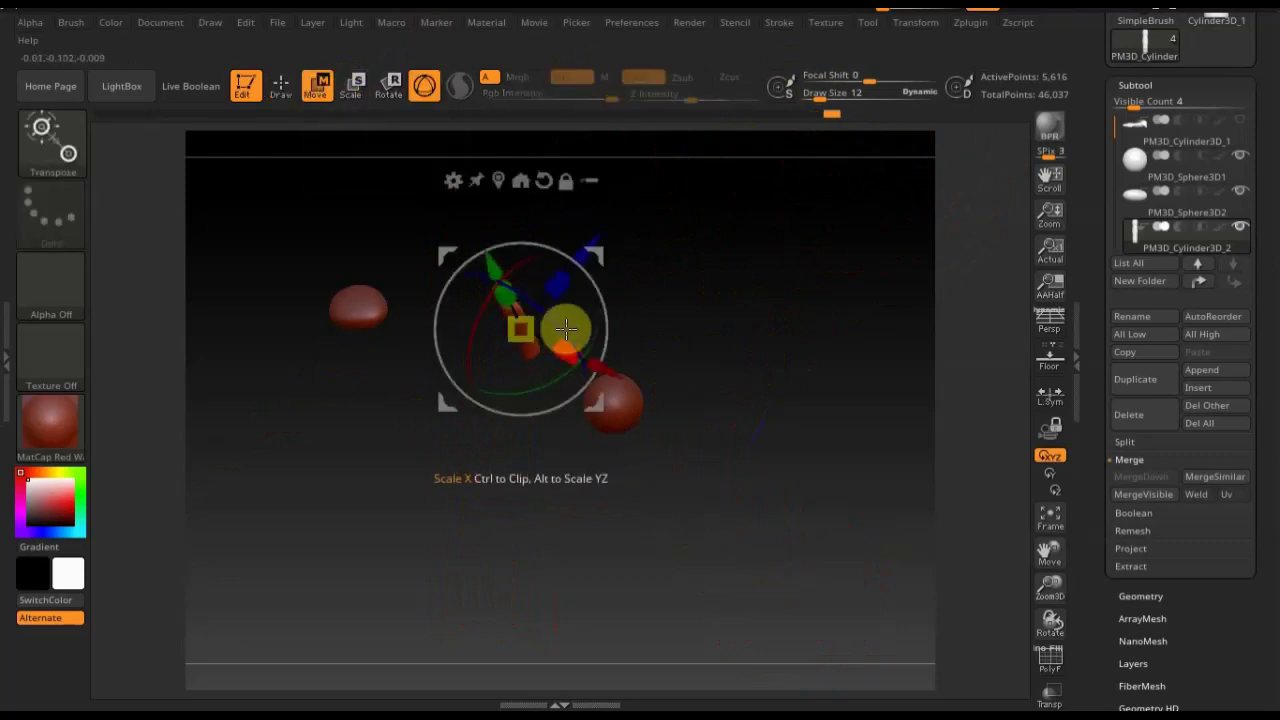
{"action": "mouse_move", "coordinate": [729, 340]}
{"action": "right_mouse_down"}
{"action": "mouse_move", "coordinate": [763, 277]}
{"action": "mouse_move", "coordinate": [671, 333]}
{"action": "right_mouse_up"}
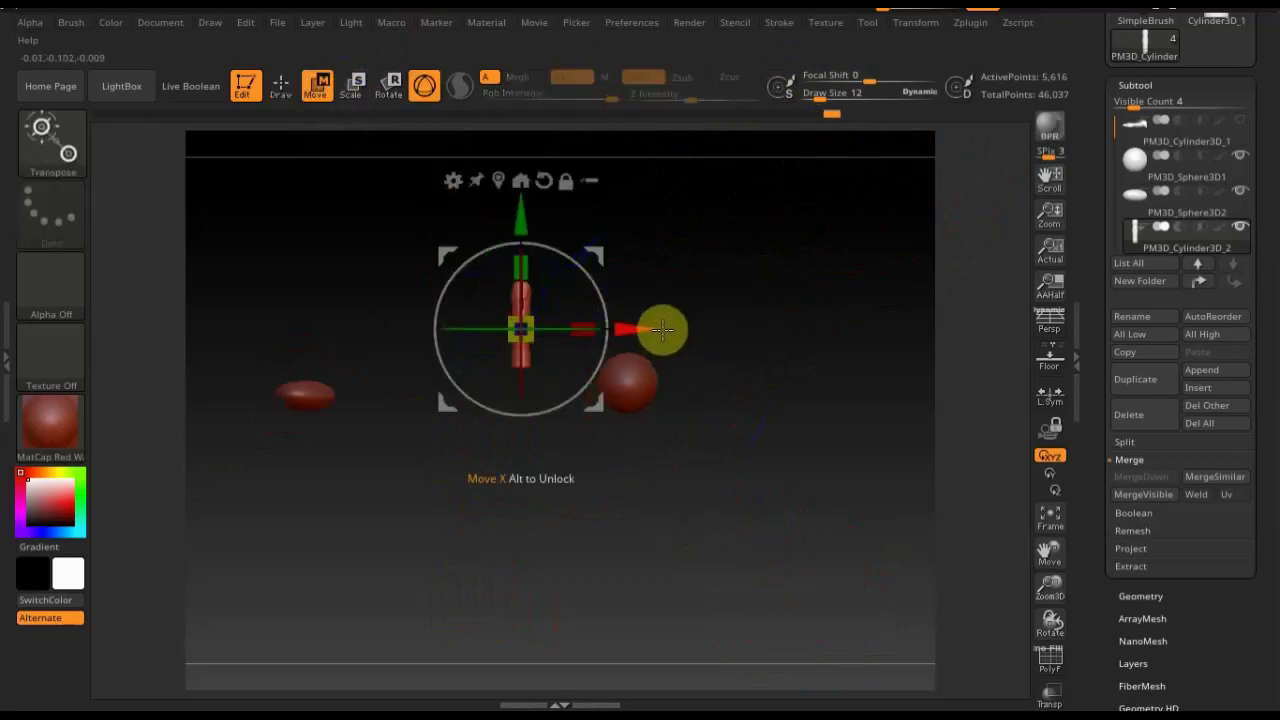
{"action": "mouse_move", "coordinate": [662, 329]}
{"action": "left_mouse_down"}
{"action": "mouse_move", "coordinate": [420, 335]}
{"action": "mouse_move", "coordinate": [326, 249]}
{"action": "mouse_move", "coordinate": [240, 206]}
{"action": "left_mouse_up"}
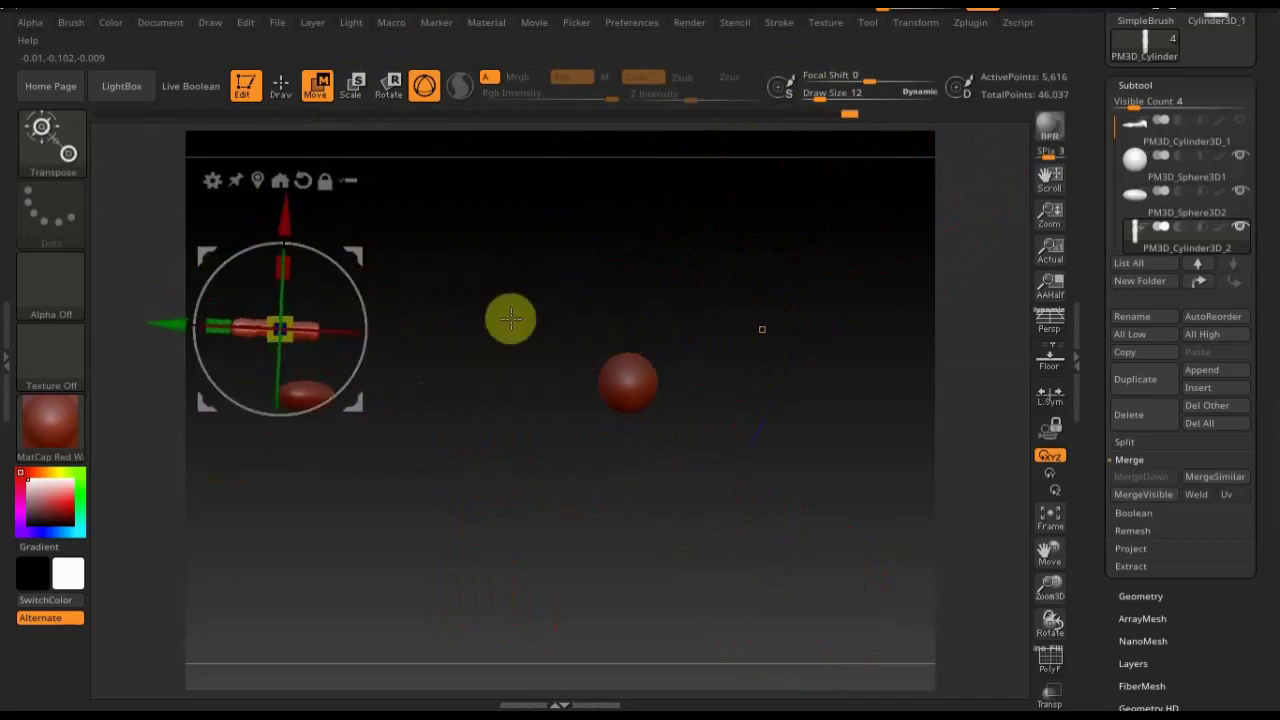
{"action": "left_click_drag", "start_coordinate": [469, 426], "coordinate": [574, 449], "text": "shift"}
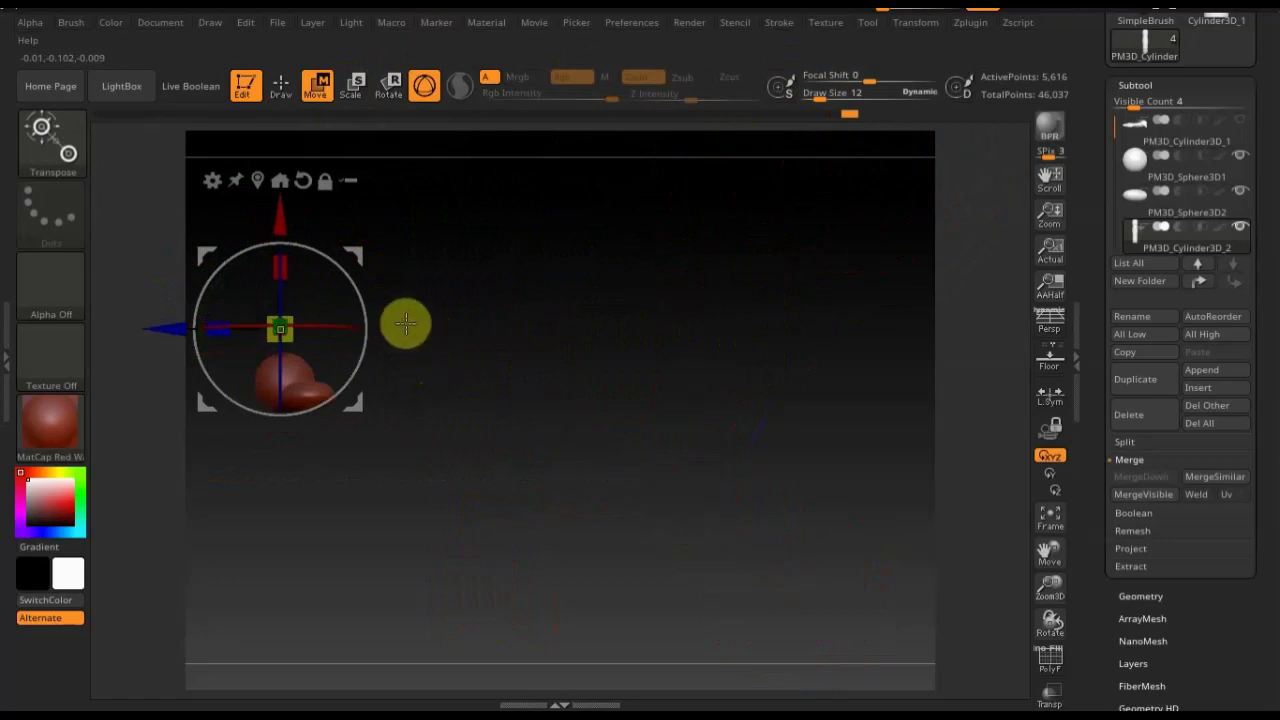
{"action": "mouse_move", "coordinate": [357, 300]}
{"action": "left_mouse_down"}
{"action": "mouse_move", "coordinate": [334, 234]}
{"action": "mouse_move", "coordinate": [888, 497]}
{"action": "mouse_move", "coordinate": [877, 480]}
{"action": "mouse_move", "coordinate": [854, 523]}
{"action": "mouse_move", "coordinate": [928, 682]}
{"action": "left_mouse_up"}
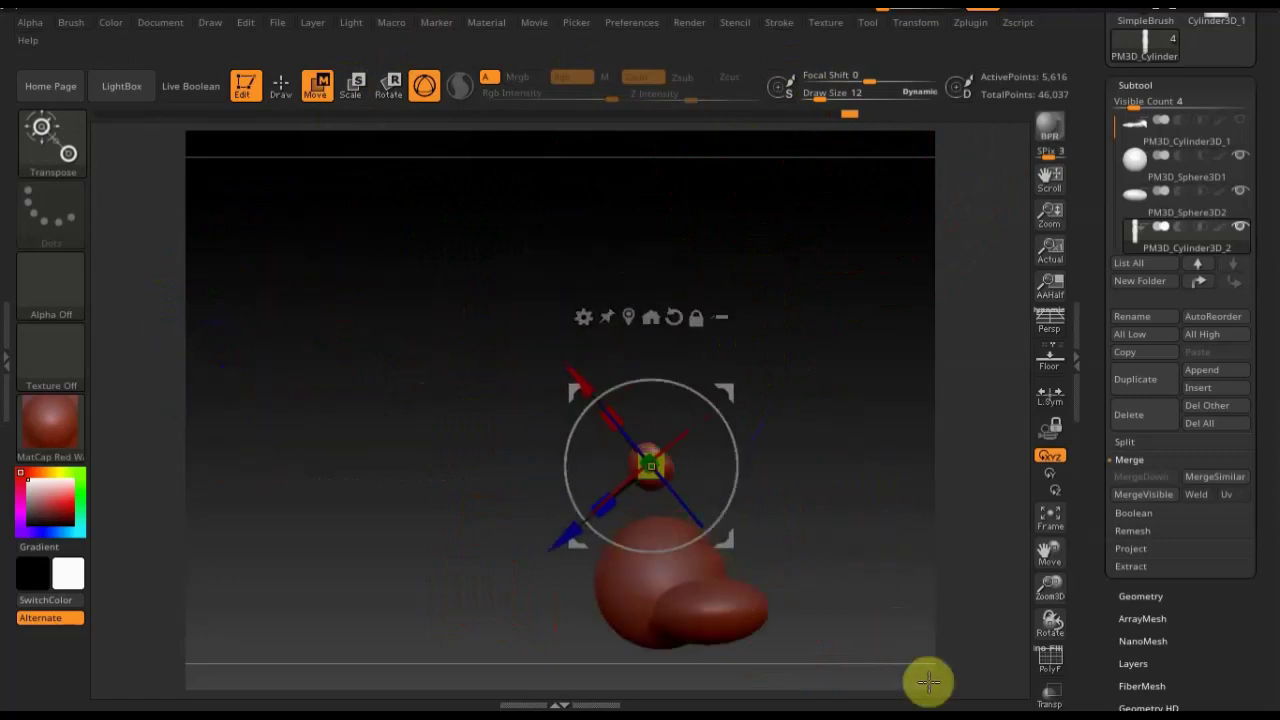
{"action": "mouse_move", "coordinate": [840, 500]}
{"action": "left_mouse_down", "text": "alt"}
{"action": "mouse_move", "coordinate": [814, 451]}
{"action": "mouse_move", "coordinate": [697, 363]}
{"action": "left_mouse_up", "text": "alt"}
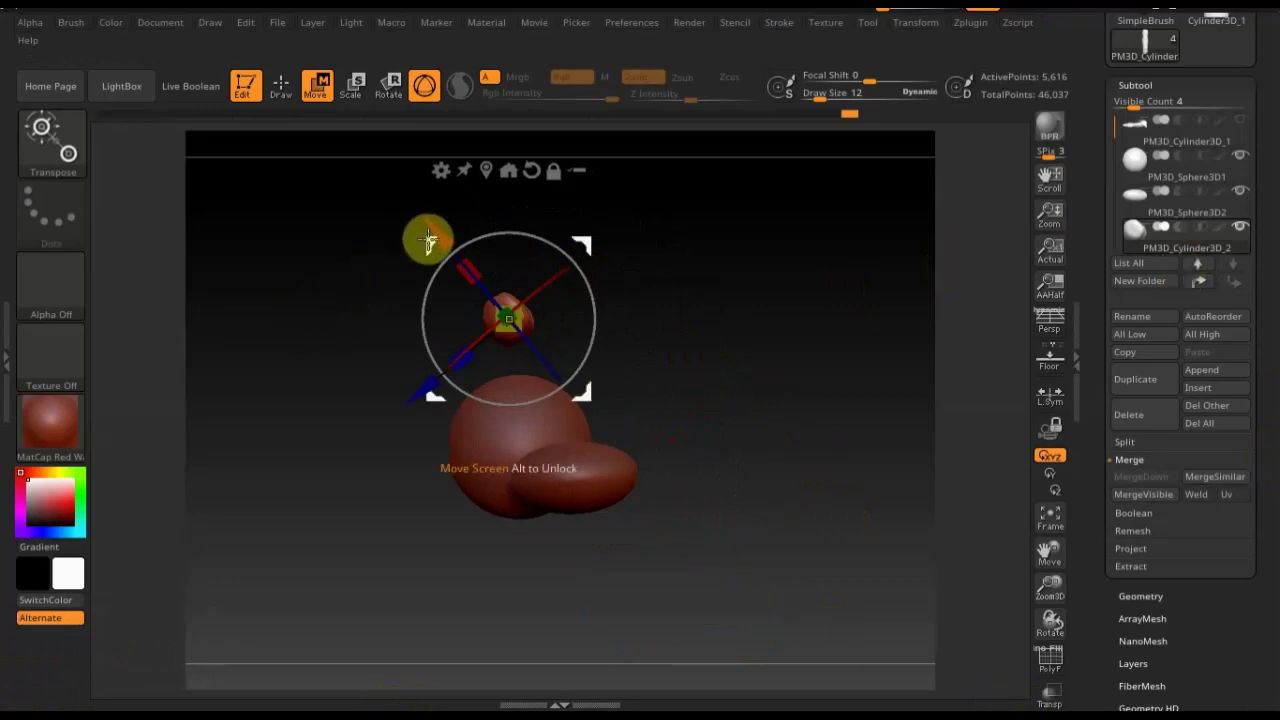
{"action": "left_click_drag", "start_coordinate": [428, 240], "coordinate": [543, 408]}
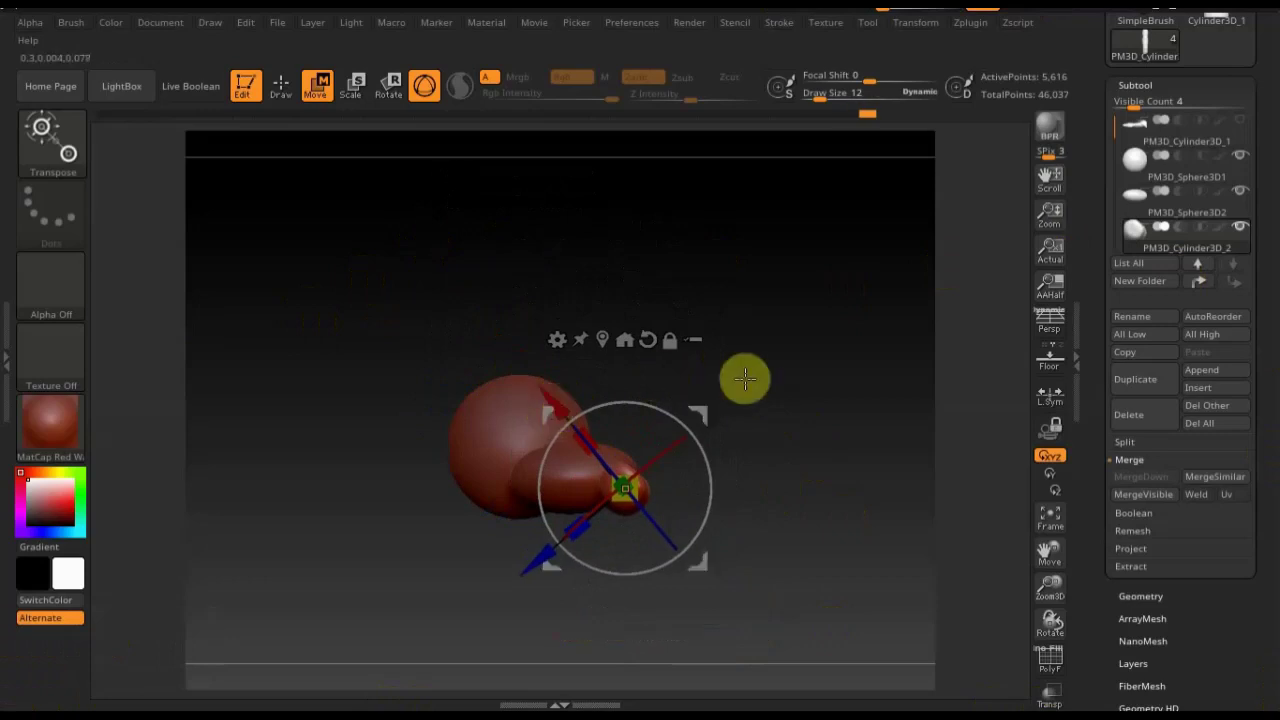
Show the arm again, then rotate and resize the finger so it lies horizontal
{"action": "left_click_drag", "start_coordinate": [745, 378], "coordinate": [760, 529]}
{"action": "mouse_move", "coordinate": [846, 480]}
{"action": "left_mouse_down"}
{"action": "mouse_move", "coordinate": [871, 485]}
{"action": "mouse_move", "coordinate": [866, 509]}
{"action": "mouse_move", "coordinate": [930, 393]}
{"action": "left_mouse_up"}
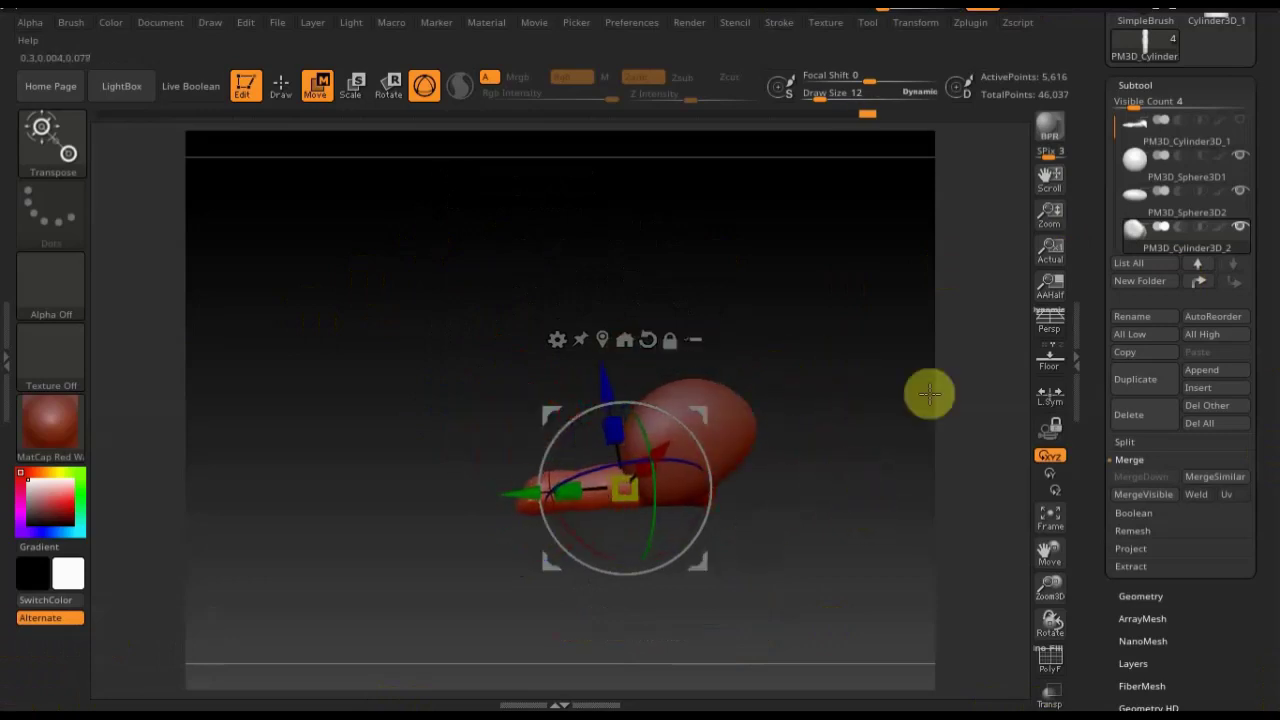
{"action": "left_click", "coordinate": [1238, 122]}
{"action": "left_click_drag", "start_coordinate": [909, 509], "coordinate": [843, 549]}
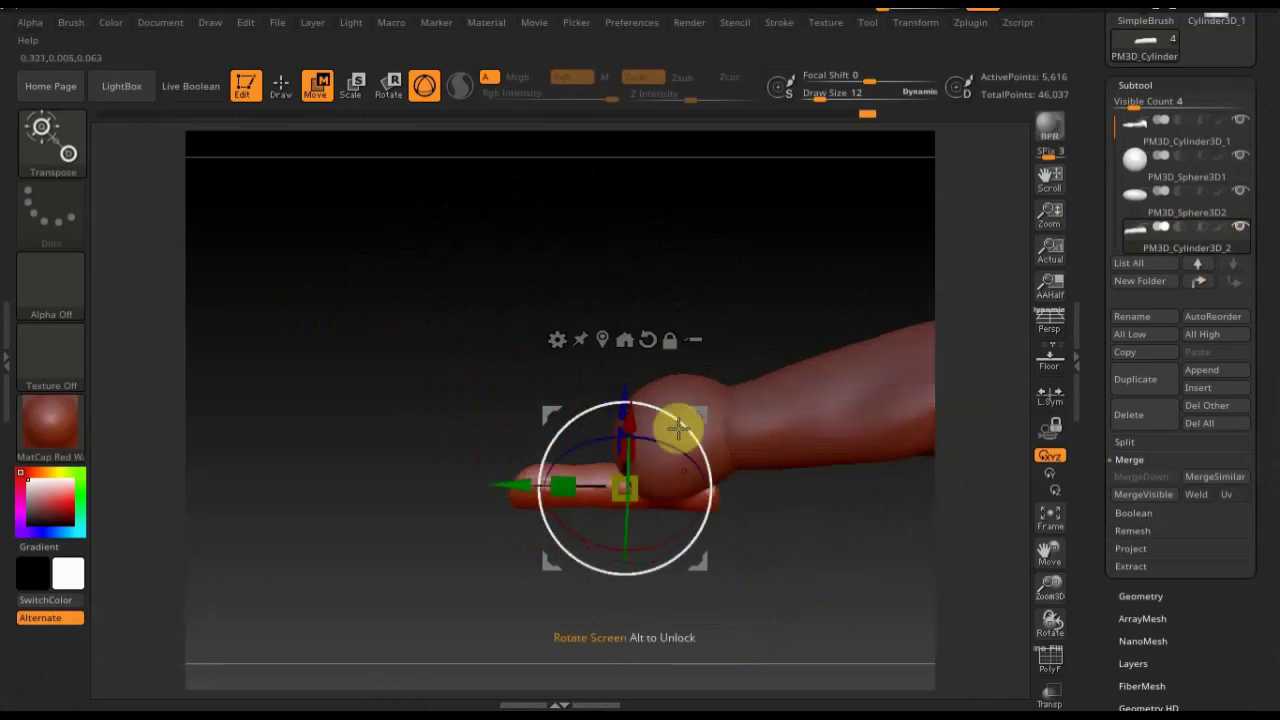
{"action": "left_click_drag", "start_coordinate": [672, 421], "coordinate": [718, 474]}
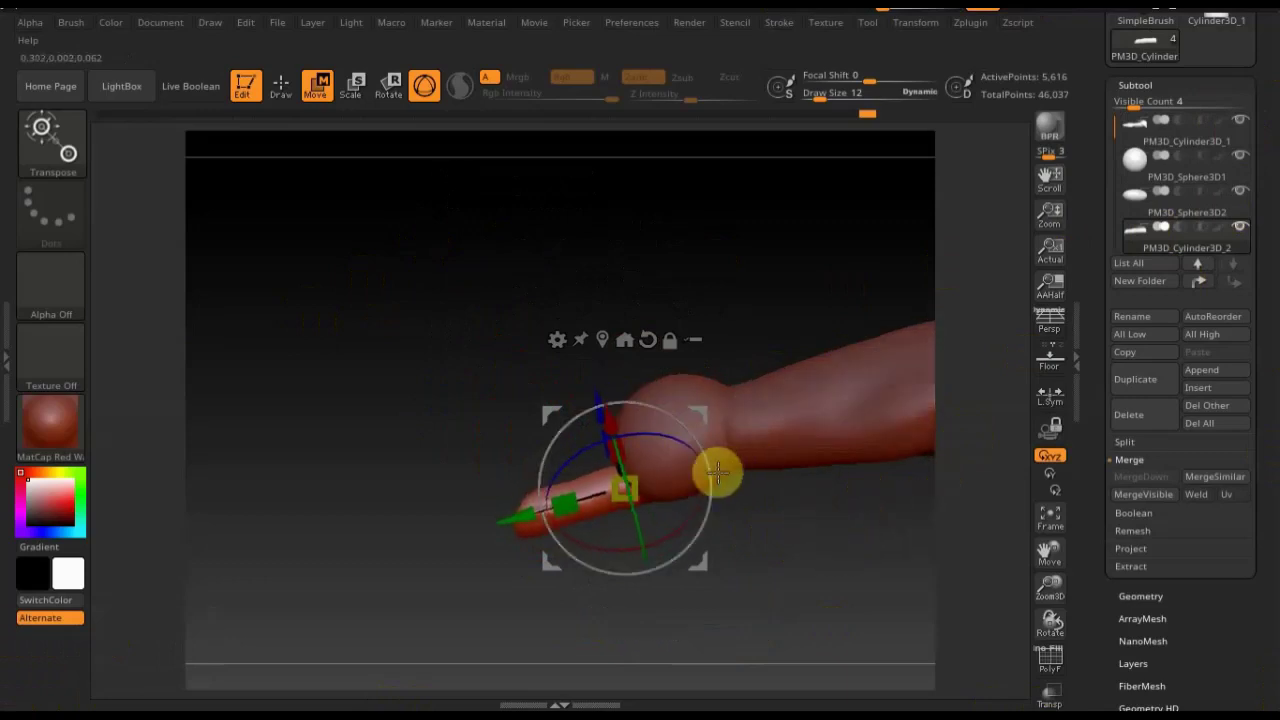
{"action": "left_click_drag", "start_coordinate": [544, 510], "coordinate": [429, 511]}
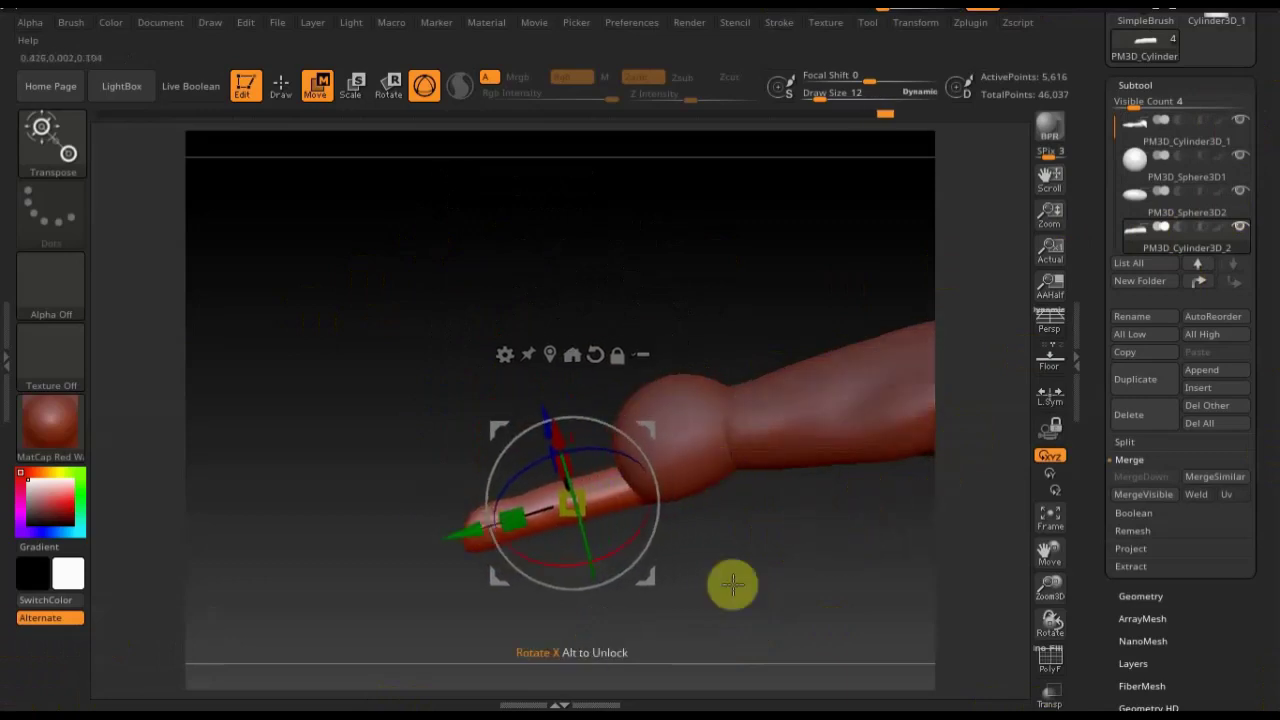
{"action": "mouse_move", "coordinate": [821, 593]}
{"action": "left_mouse_down"}
{"action": "mouse_move", "coordinate": [806, 491]}
{"action": "mouse_move", "coordinate": [771, 457]}
{"action": "left_mouse_up"}
{"action": "left_click_drag", "start_coordinate": [580, 509], "coordinate": [574, 506]}
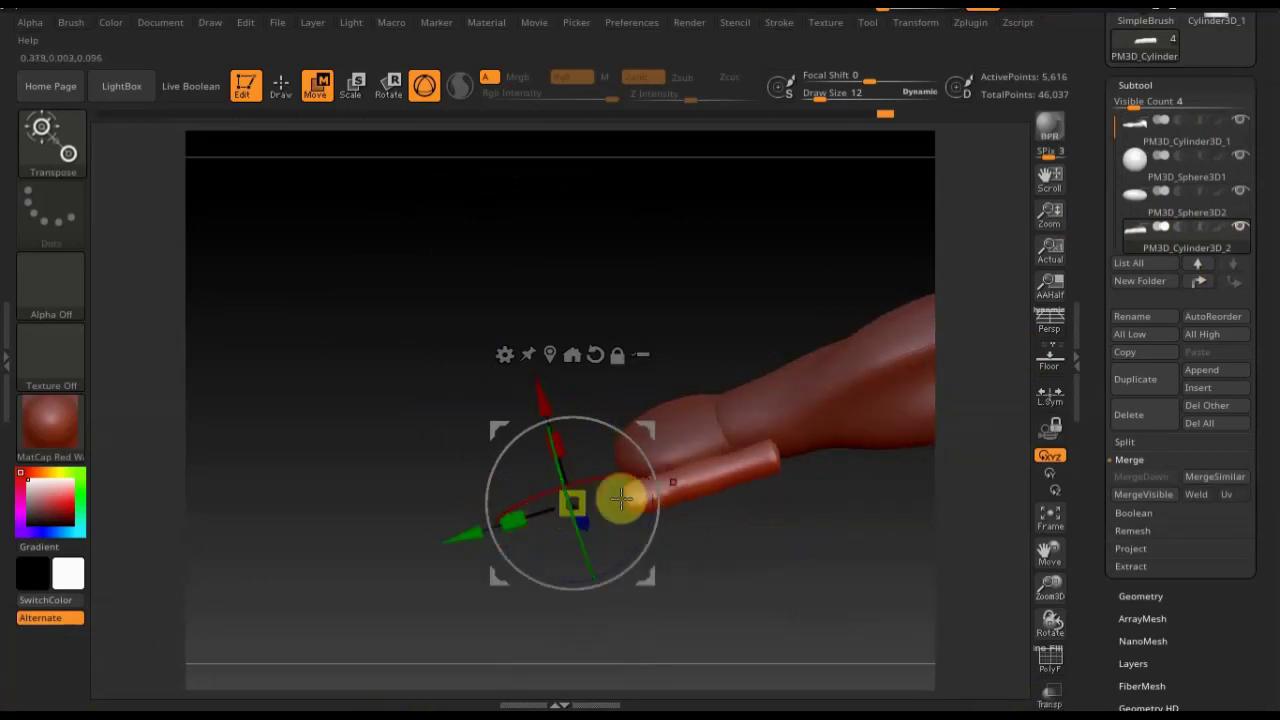
{"action": "mouse_move", "coordinate": [468, 530]}
{"action": "left_mouse_down"}
{"action": "mouse_move", "coordinate": [314, 523]}
{"action": "mouse_move", "coordinate": [380, 489]}
{"action": "mouse_move", "coordinate": [414, 449]}
{"action": "left_mouse_up"}
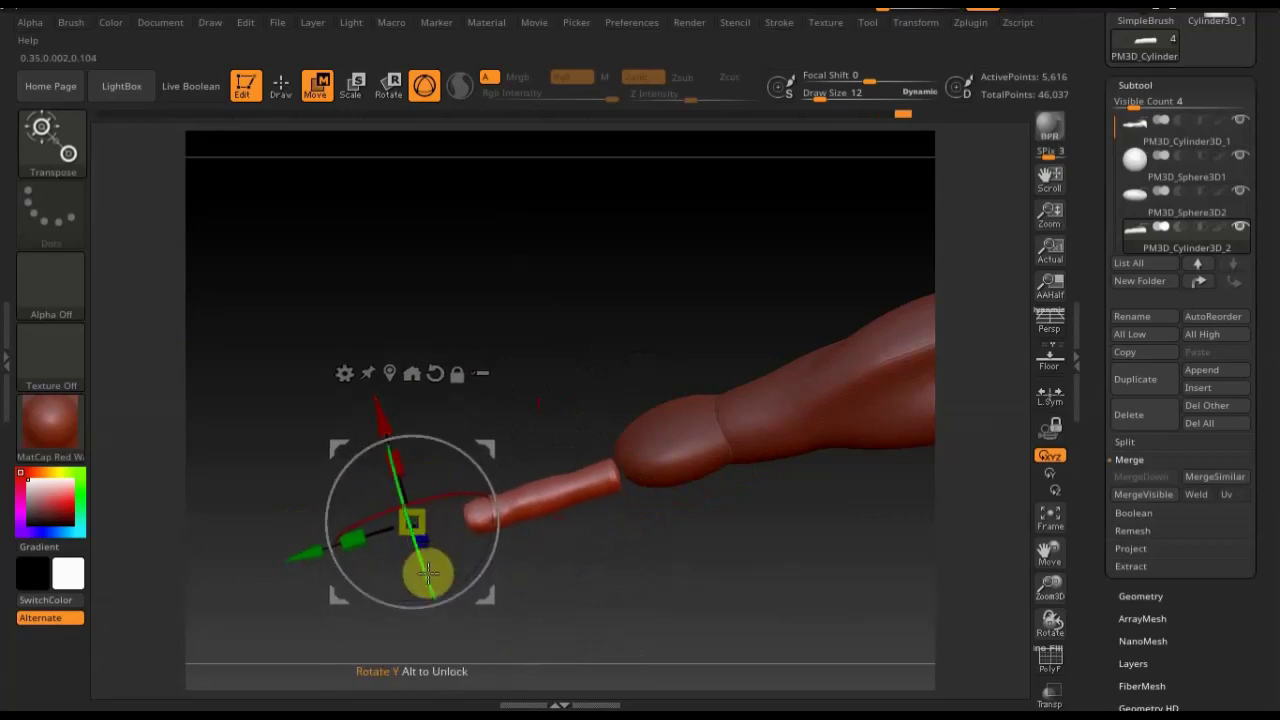
{"action": "left_click_drag", "start_coordinate": [428, 572], "coordinate": [408, 490]}
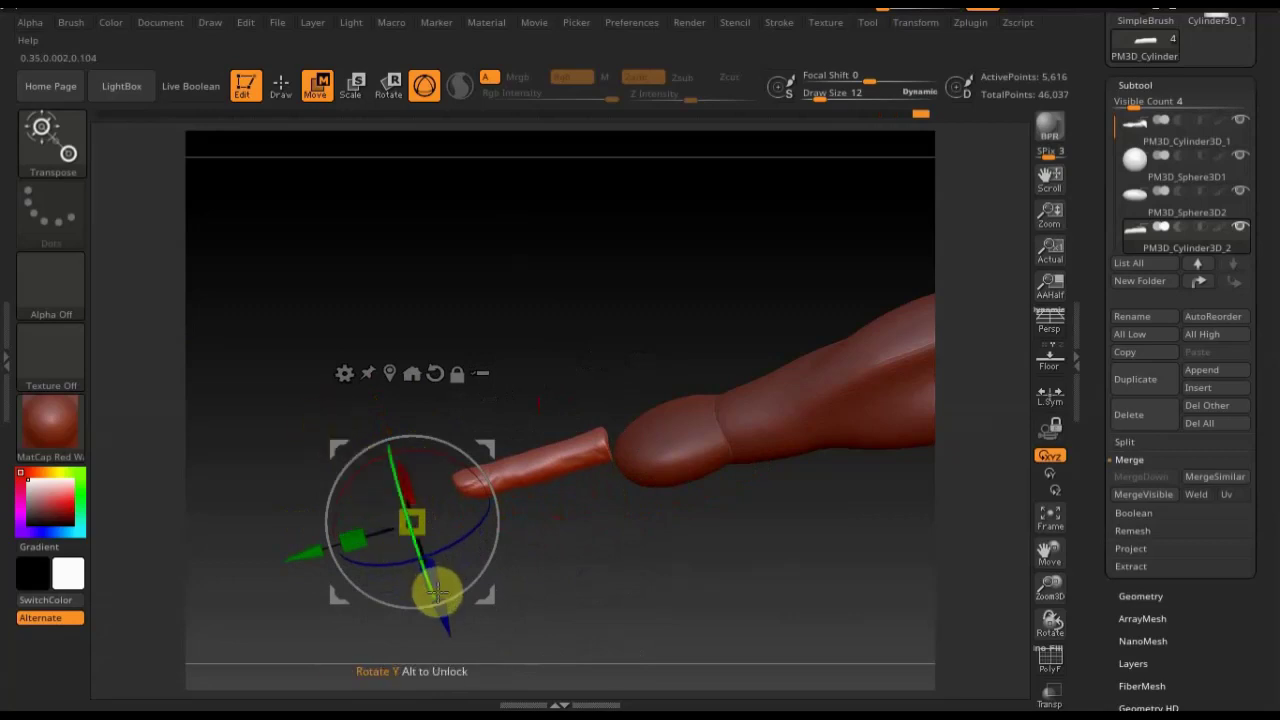
{"action": "left_click_drag", "start_coordinate": [437, 591], "coordinate": [468, 641]}
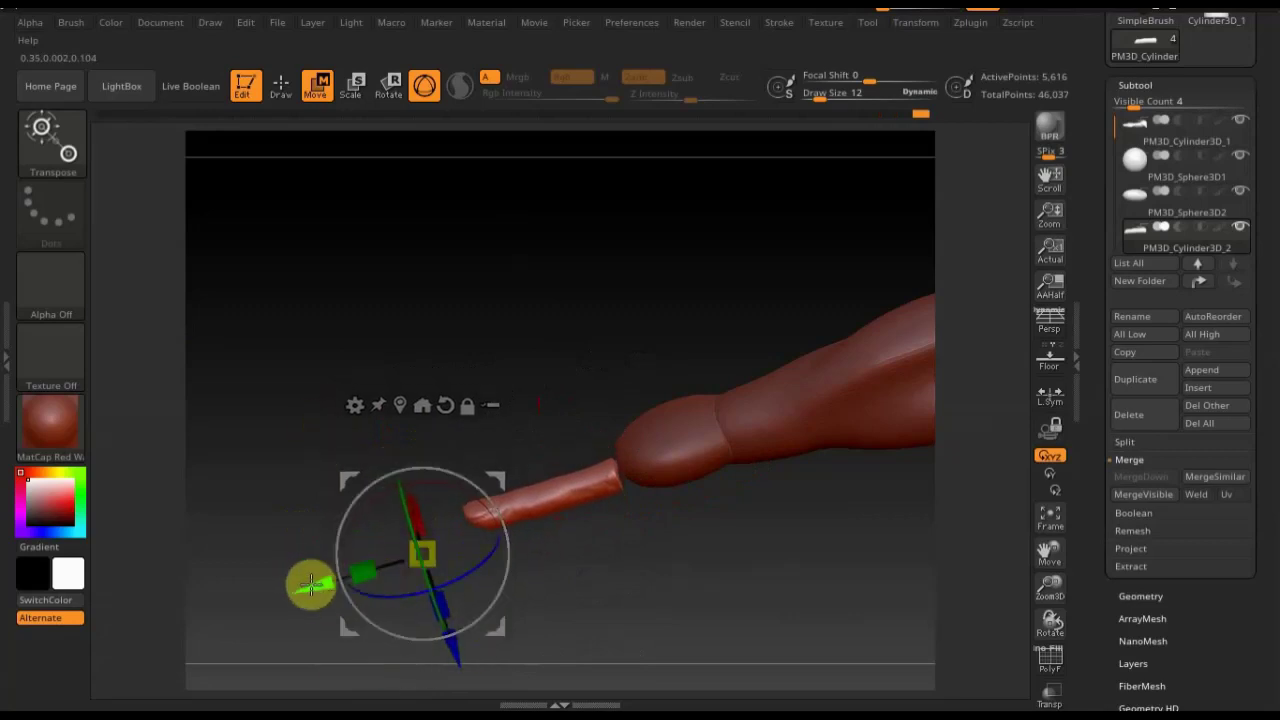
{"action": "left_click_drag", "start_coordinate": [309, 586], "coordinate": [330, 588]}
Slide and tilt the finger until its base sits into the hand sphere
{"action": "mouse_move", "coordinate": [774, 586]}
{"action": "left_mouse_down"}
{"action": "mouse_move", "coordinate": [860, 680]}
{"action": "mouse_move", "coordinate": [828, 668]}
{"action": "left_mouse_up"}
{"action": "mouse_move", "coordinate": [932, 565]}
{"action": "left_mouse_down"}
{"action": "mouse_move", "coordinate": [804, 601]}
{"action": "mouse_move", "coordinate": [737, 583]}
{"action": "mouse_move", "coordinate": [711, 346]}
{"action": "mouse_move", "coordinate": [571, 517]}
{"action": "mouse_move", "coordinate": [469, 551]}
{"action": "left_mouse_up"}
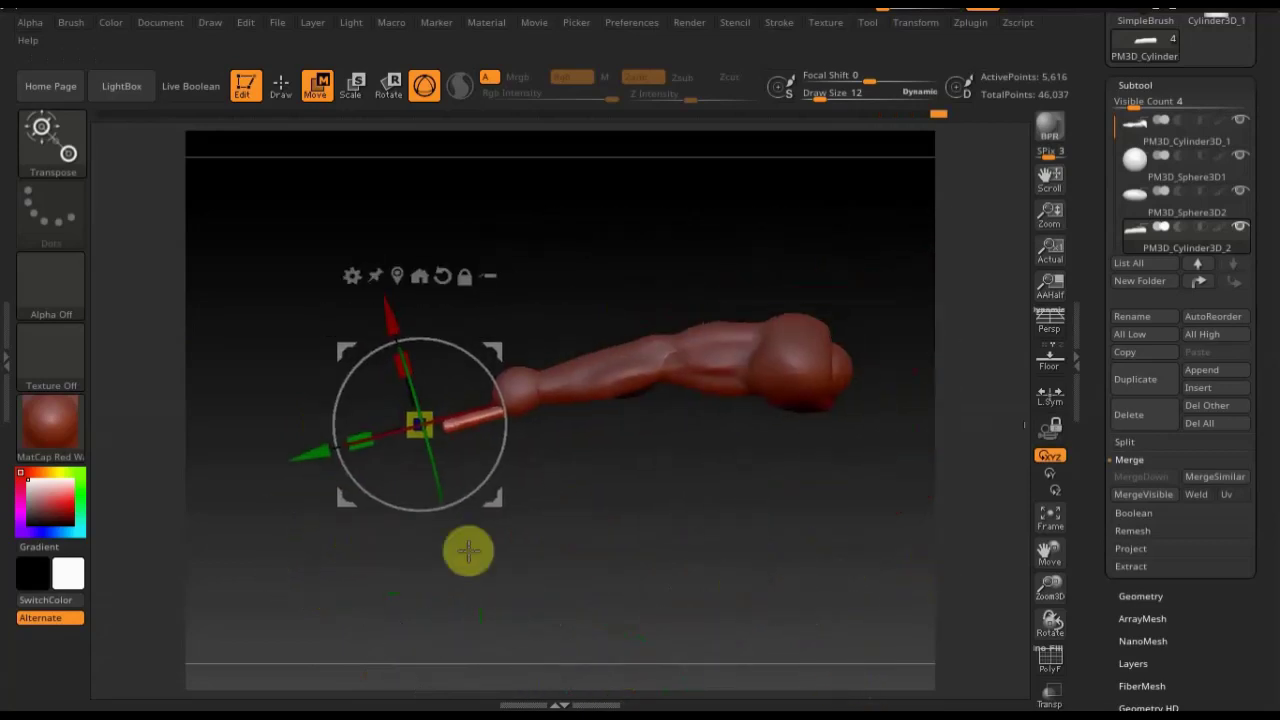
{"action": "mouse_move", "coordinate": [791, 443]}
{"action": "left_mouse_down"}
{"action": "mouse_move", "coordinate": [800, 457]}
{"action": "mouse_move", "coordinate": [780, 471]}
{"action": "mouse_move", "coordinate": [808, 562]}
{"action": "mouse_move", "coordinate": [503, 506]}
{"action": "left_mouse_up"}
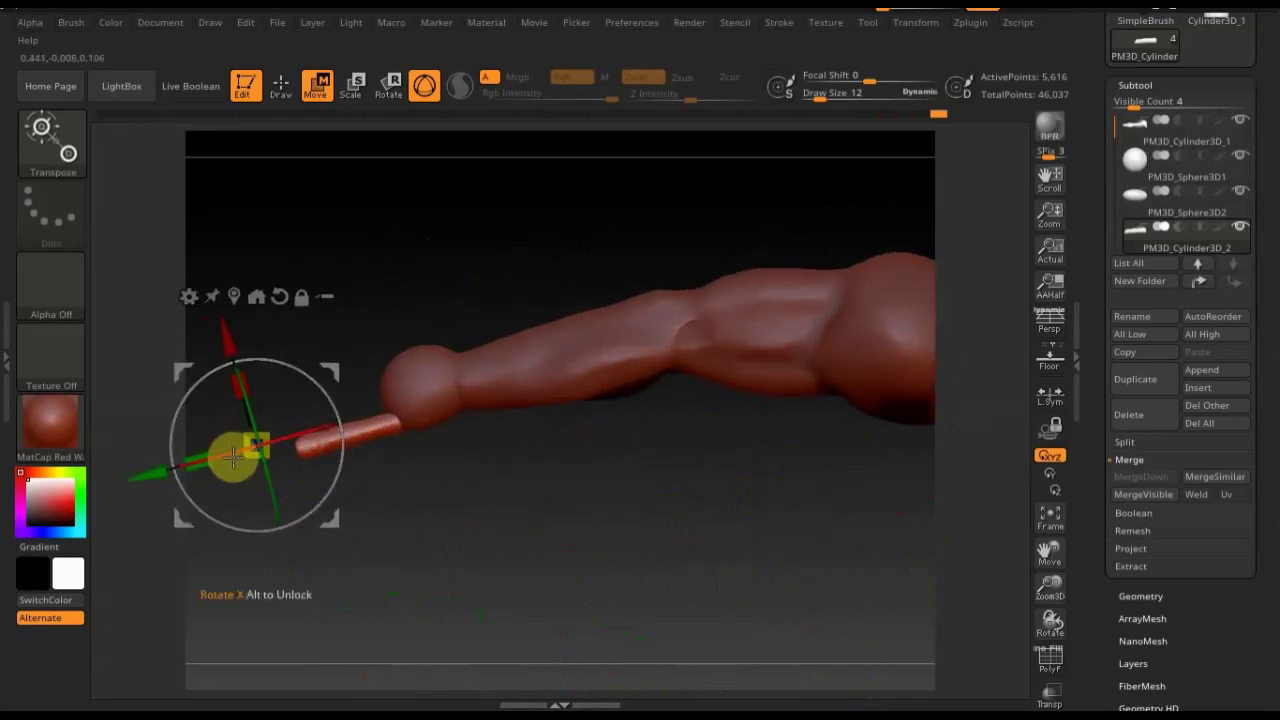
{"action": "left_click_drag", "start_coordinate": [246, 452], "coordinate": [246, 449]}
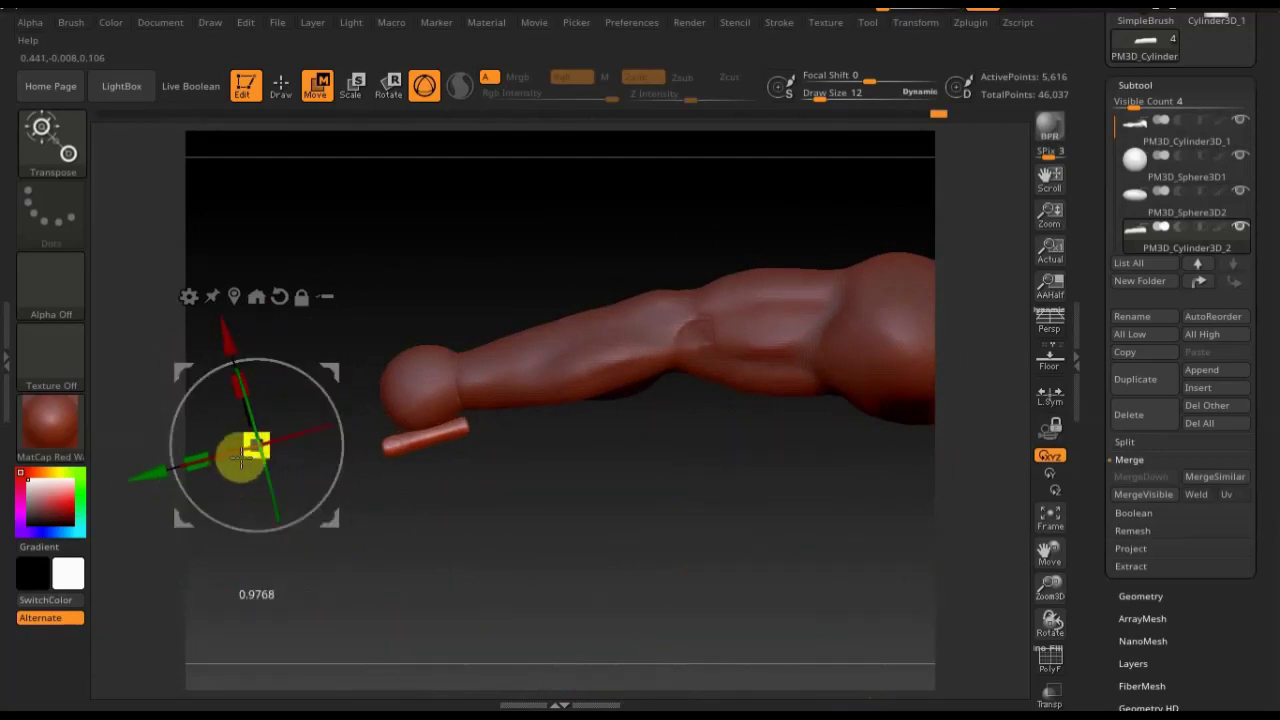
{"action": "left_click_drag", "start_coordinate": [171, 360], "coordinate": [109, 363]}
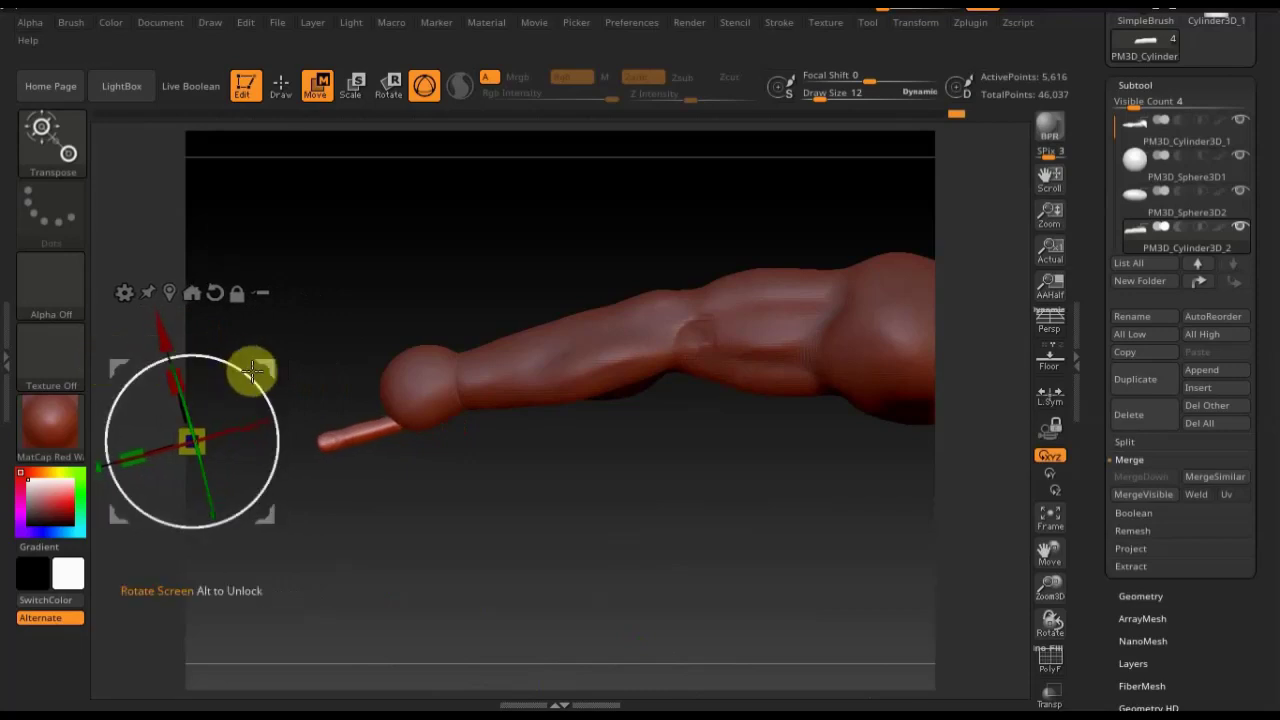
{"action": "left_click_drag", "start_coordinate": [254, 370], "coordinate": [250, 363]}
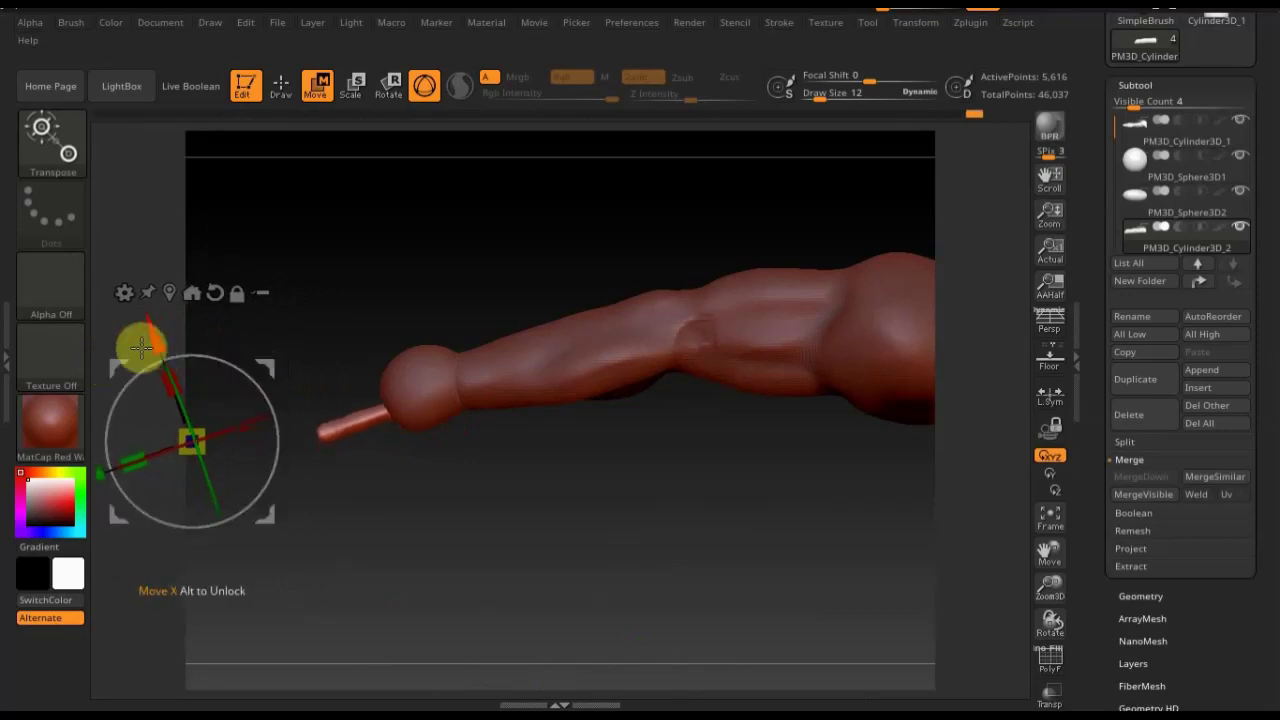
{"action": "left_click_drag", "start_coordinate": [151, 338], "coordinate": [156, 350]}
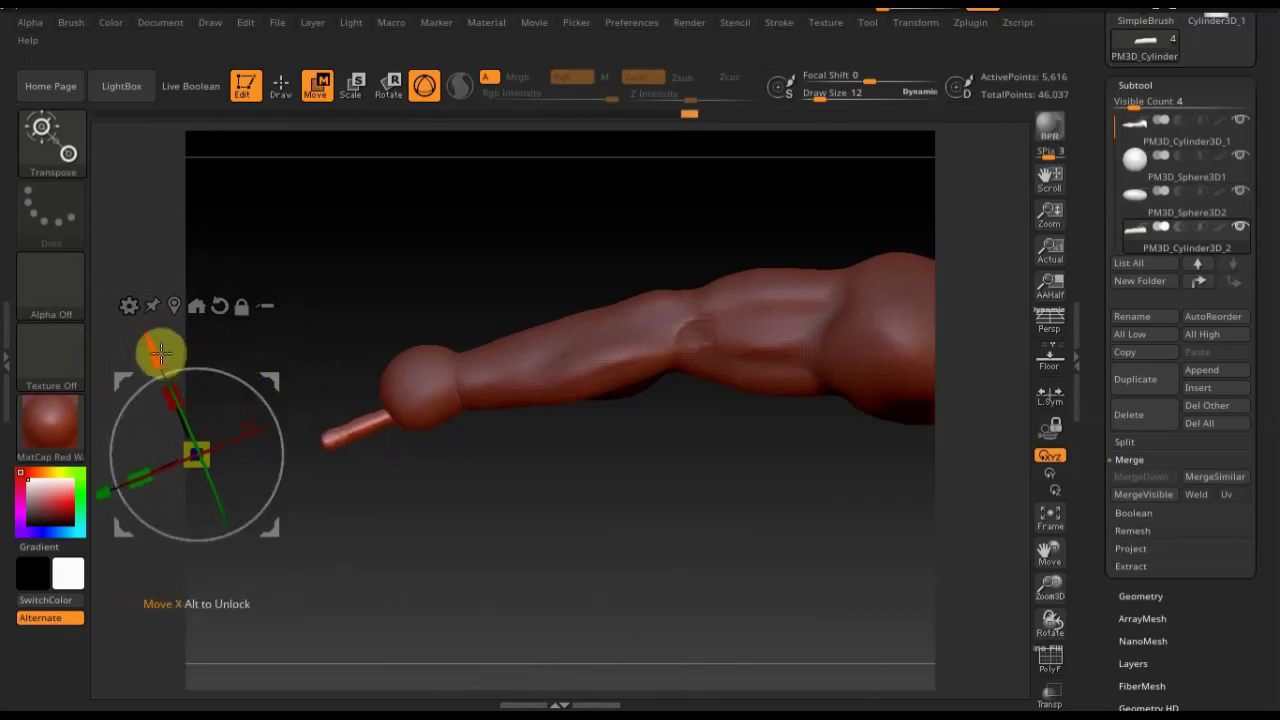
{"action": "left_click_drag", "start_coordinate": [157, 357], "coordinate": [161, 367]}
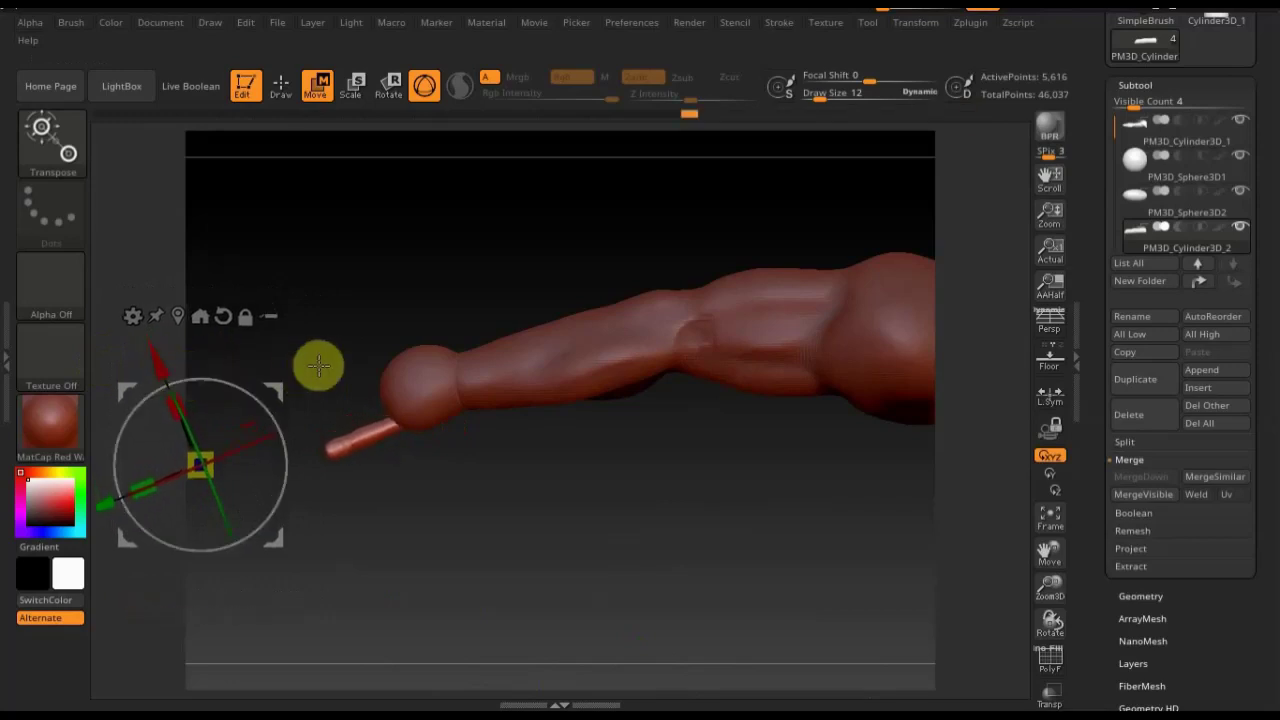
Duplicate the finger and move, scale and rotate the copy beside the original
{"action": "left_click", "coordinate": [1135, 380]}
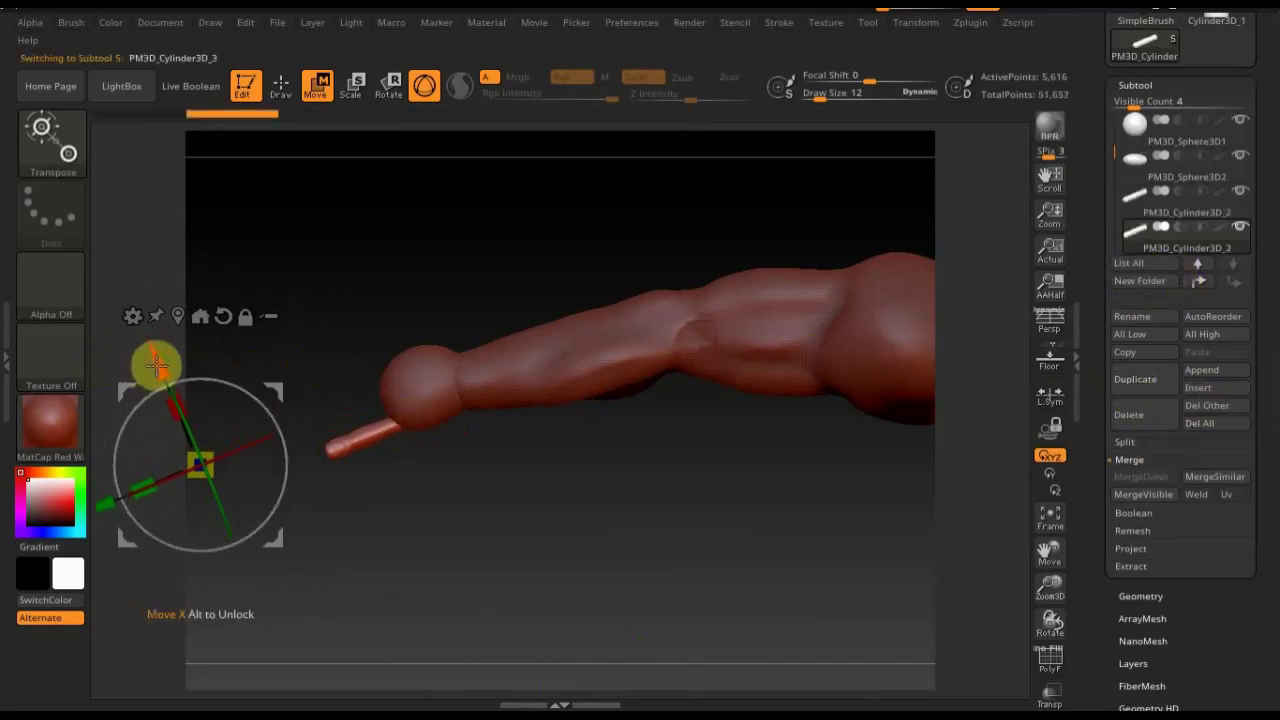
{"action": "left_click_drag", "start_coordinate": [157, 367], "coordinate": [195, 368]}
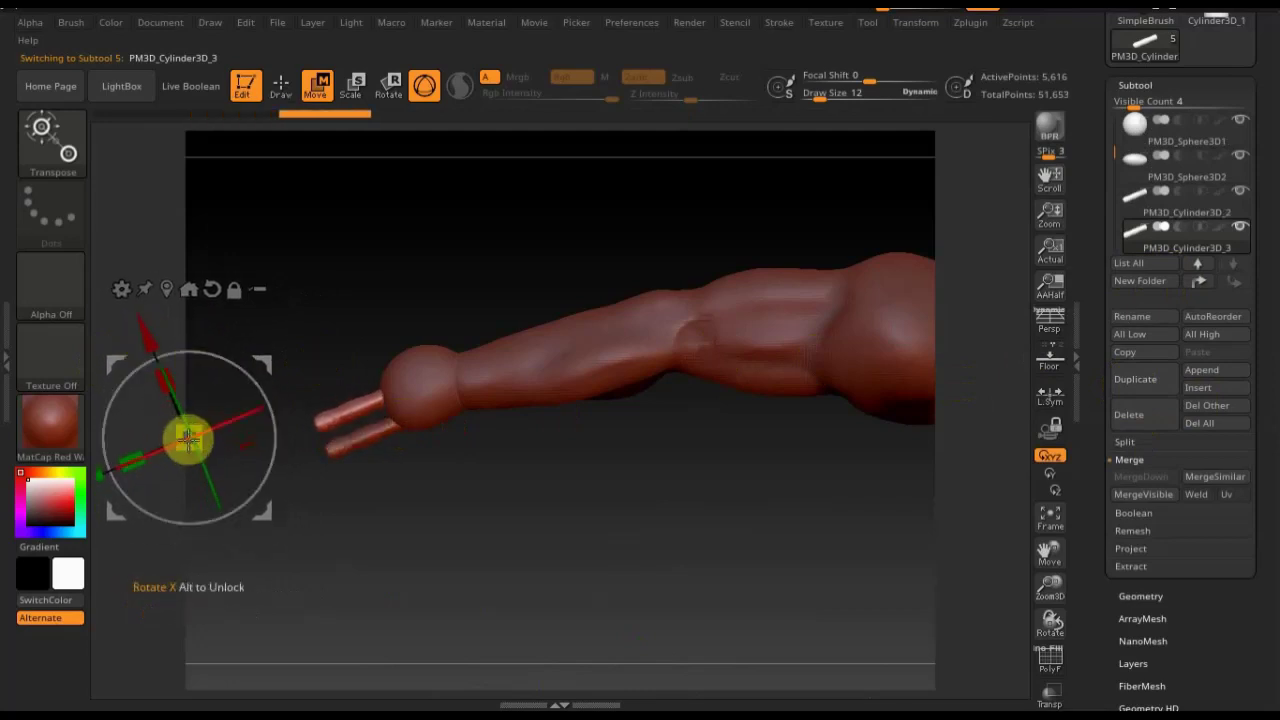
{"action": "left_click_drag", "start_coordinate": [145, 460], "coordinate": [141, 462]}
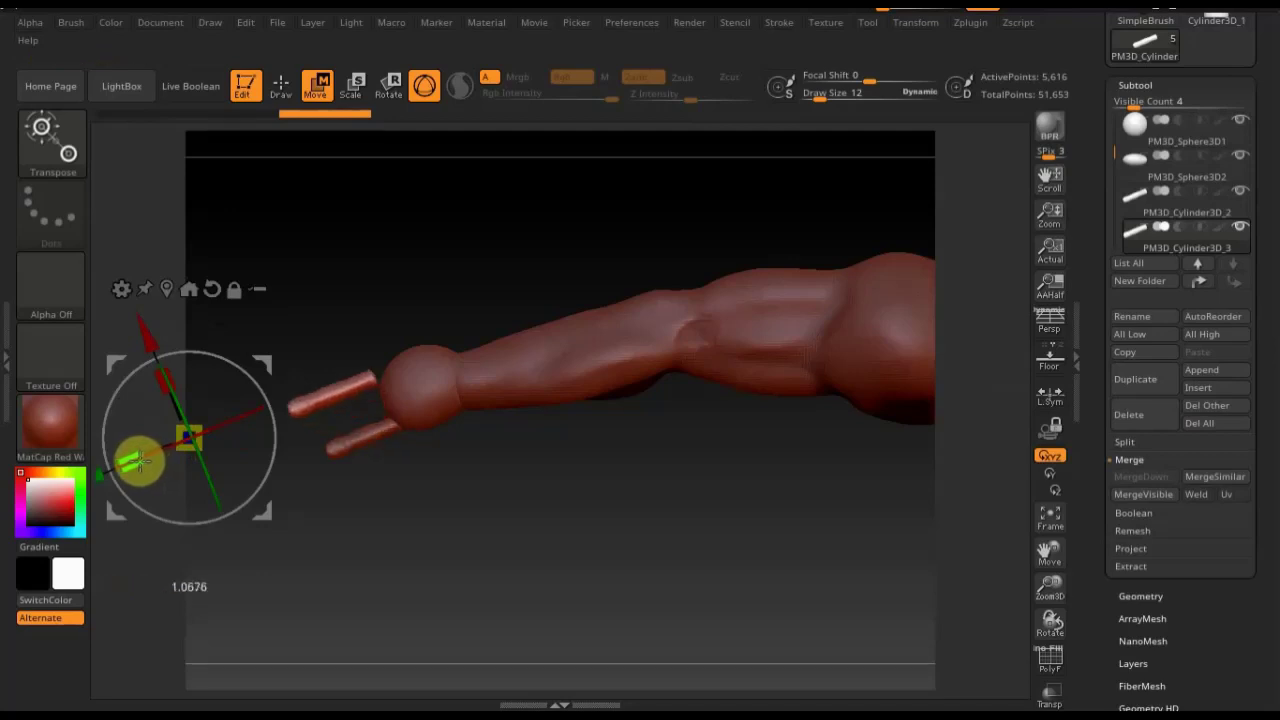
{"action": "mouse_move", "coordinate": [160, 357]}
{"action": "left_mouse_down"}
{"action": "mouse_move", "coordinate": [143, 343]}
{"action": "mouse_move", "coordinate": [166, 368]}
{"action": "left_mouse_up"}
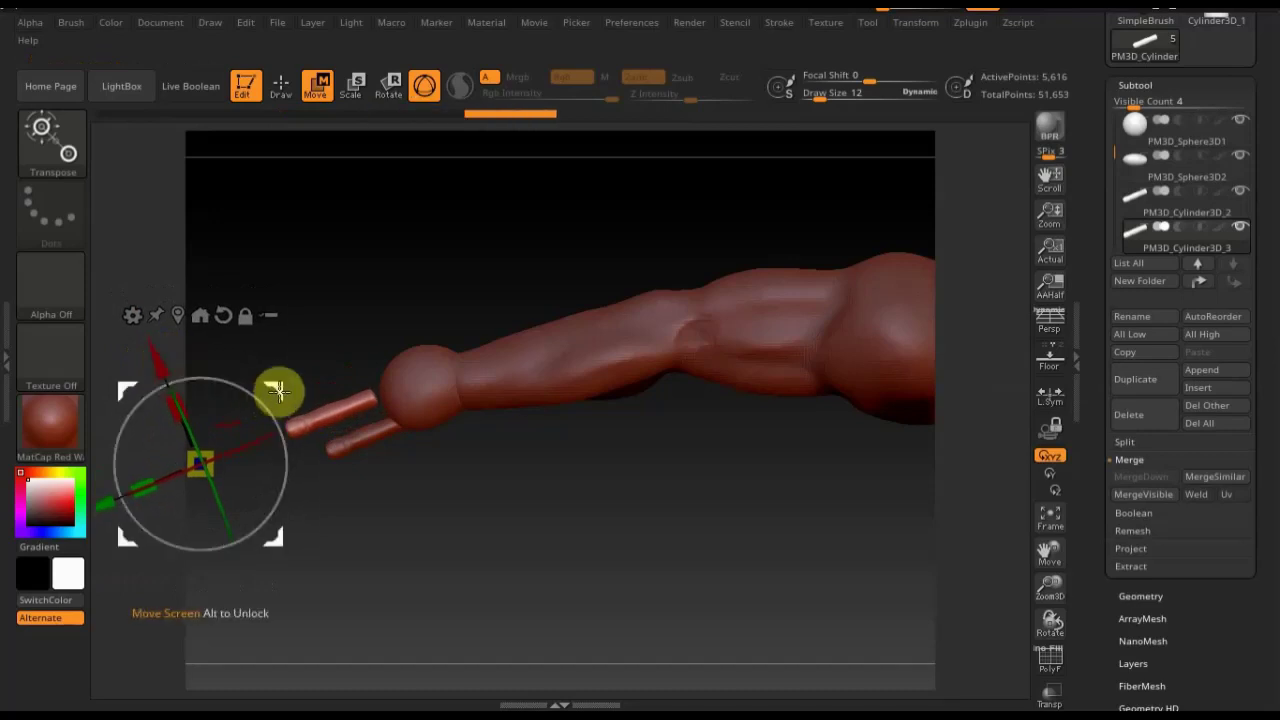
{"action": "left_click_drag", "start_coordinate": [277, 389], "coordinate": [293, 389]}
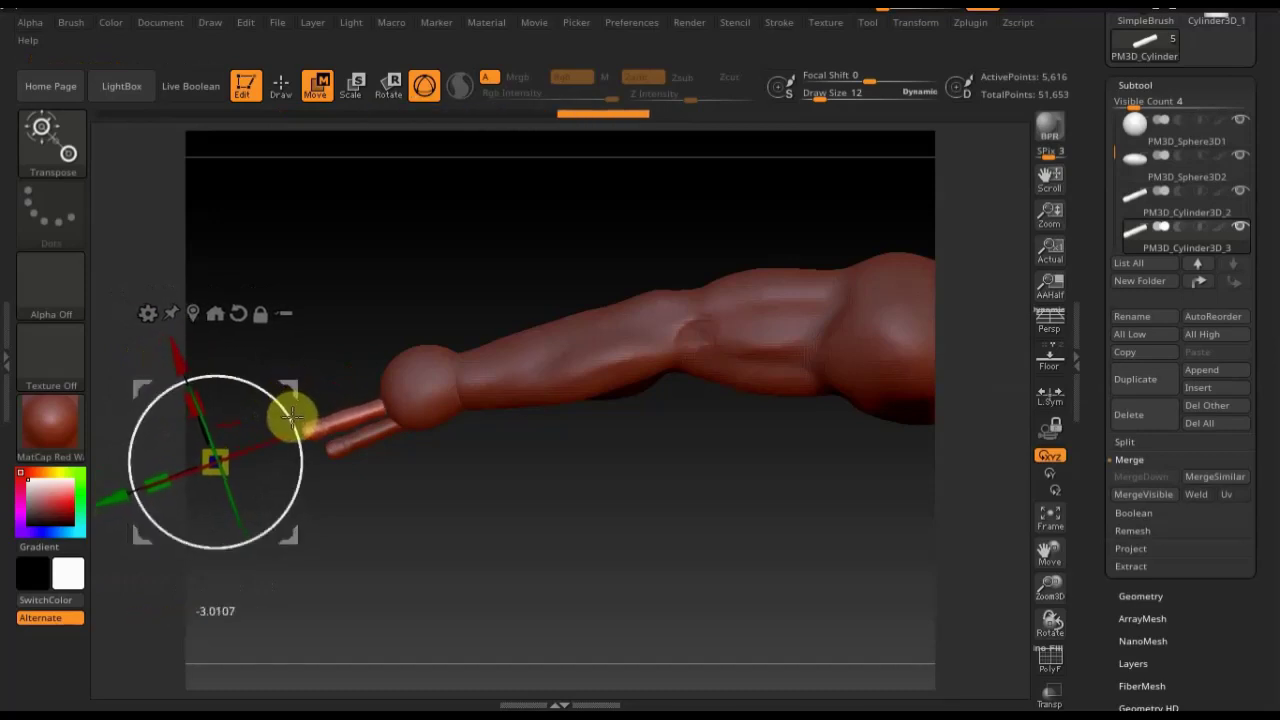
{"action": "left_click_drag", "start_coordinate": [291, 416], "coordinate": [290, 413]}
{"action": "left_click_drag", "start_coordinate": [186, 366], "coordinate": [196, 364]}
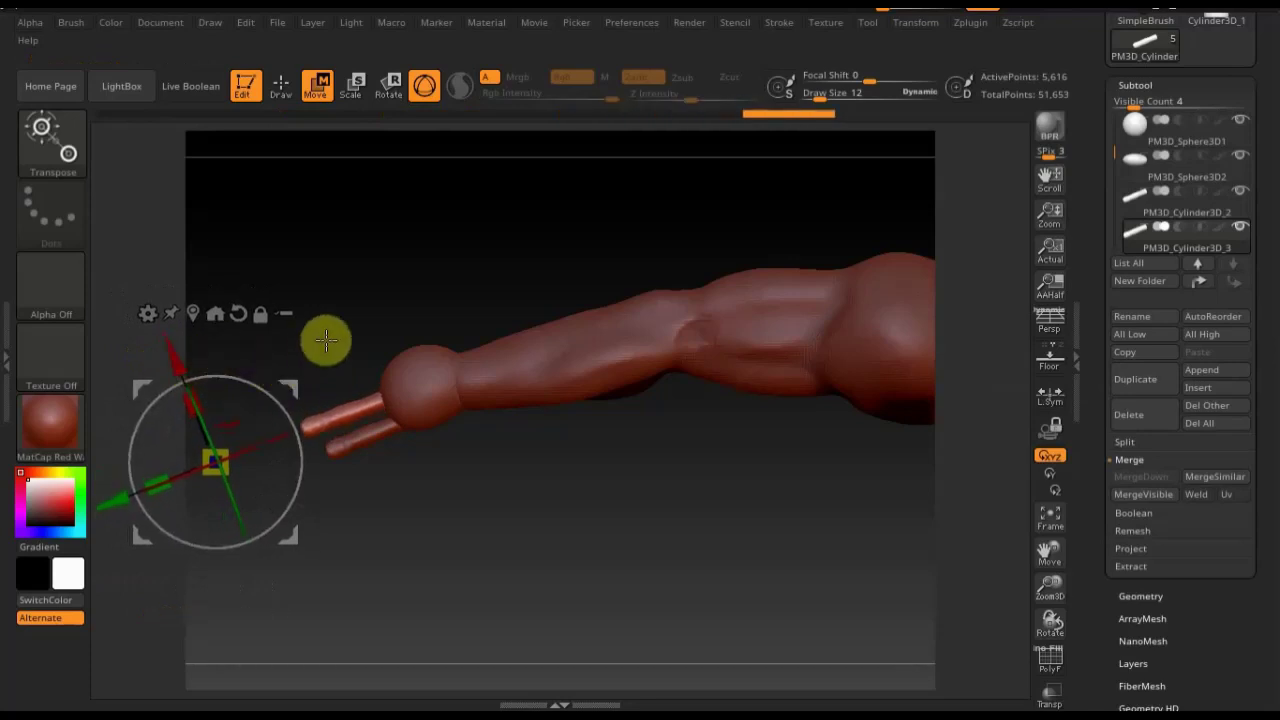
Duplicate again and place the third finger above, rotated into a spread pose
{"action": "left_click", "coordinate": [1141, 382]}
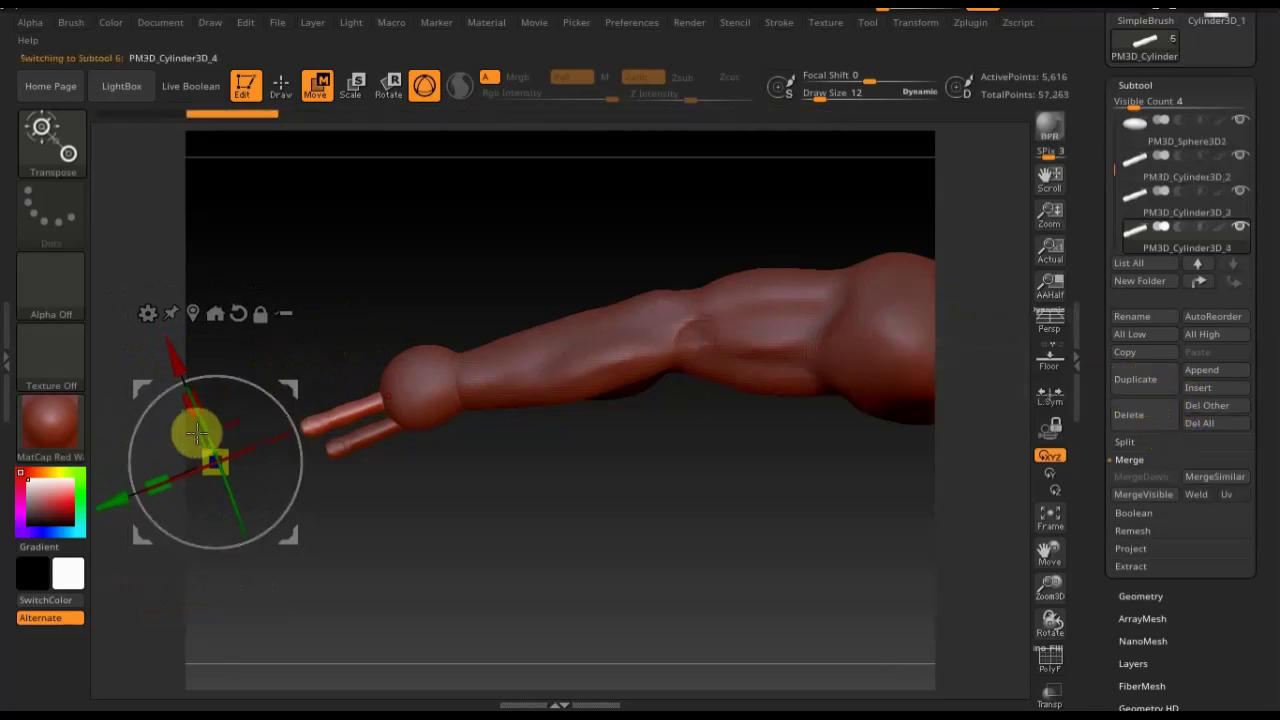
{"action": "mouse_move", "coordinate": [296, 388]}
{"action": "left_mouse_down"}
{"action": "mouse_move", "coordinate": [305, 367]}
{"action": "mouse_move", "coordinate": [277, 380]}
{"action": "mouse_move", "coordinate": [285, 397]}
{"action": "left_mouse_up"}
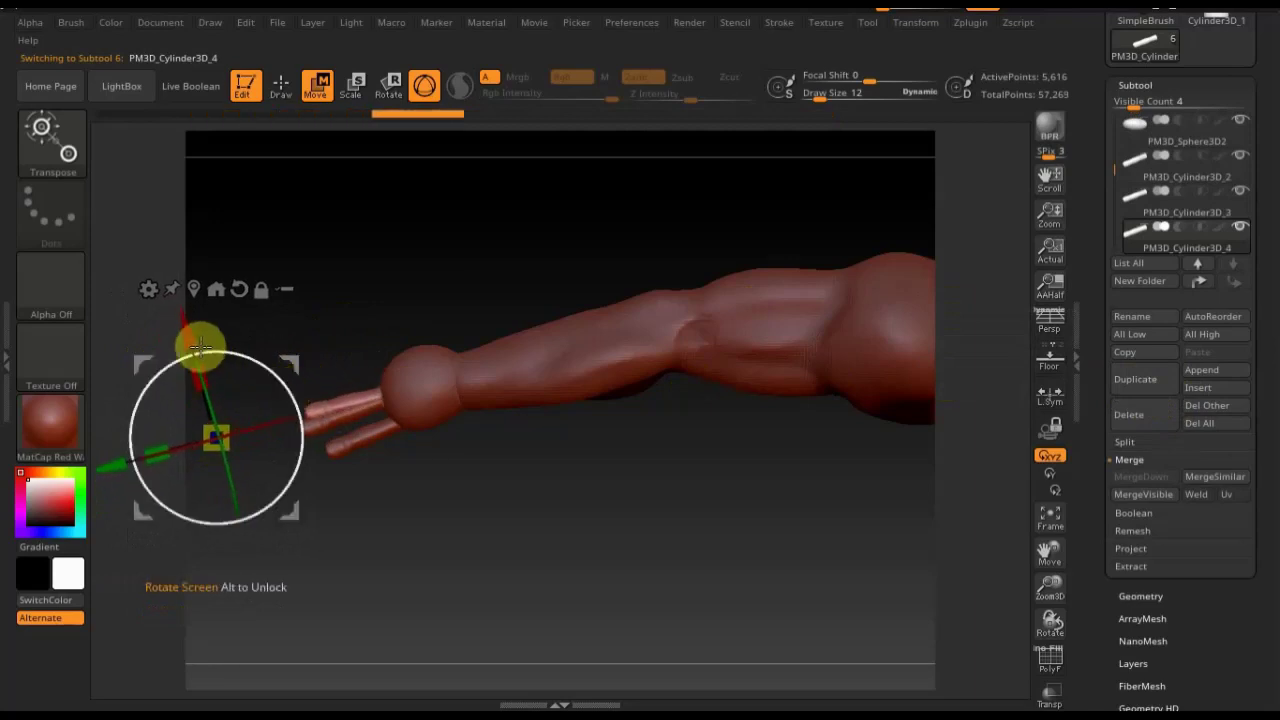
{"action": "left_click_drag", "start_coordinate": [194, 343], "coordinate": [192, 325]}
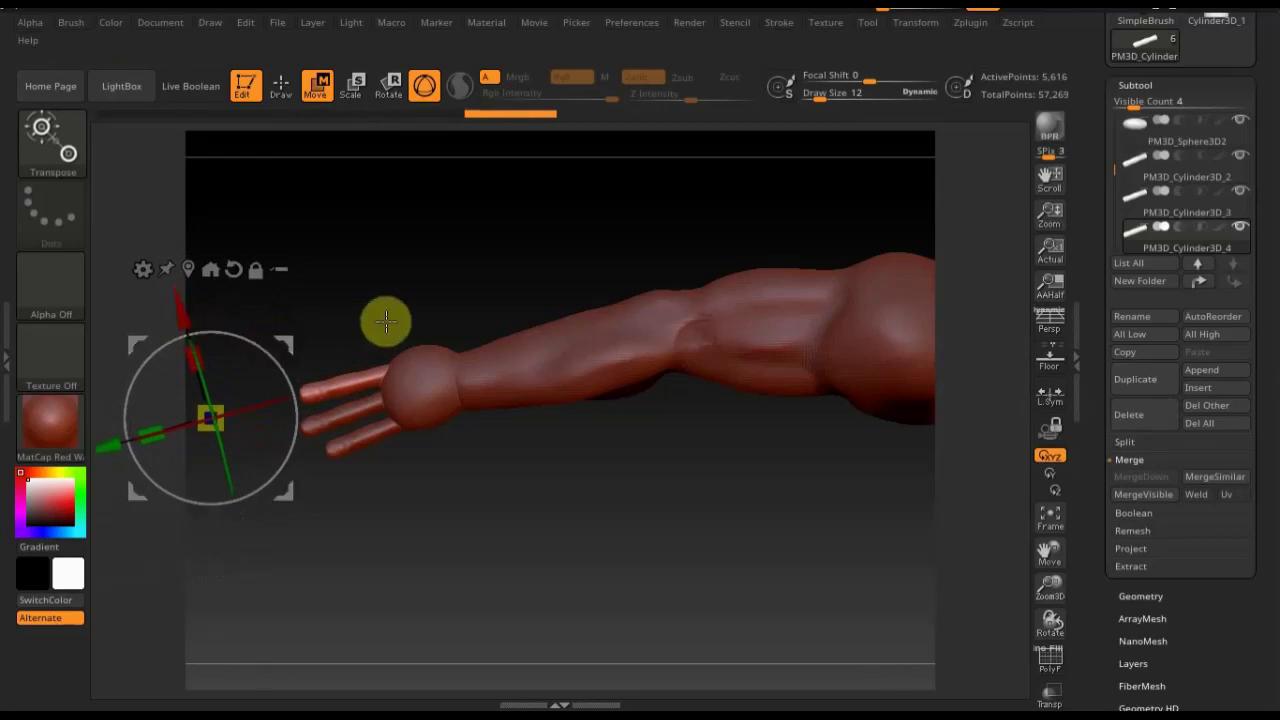
Duplicate a finger cylinder, then move and tilt the copy into place as the fourth finger
{"action": "left_click", "coordinate": [1131, 385]}
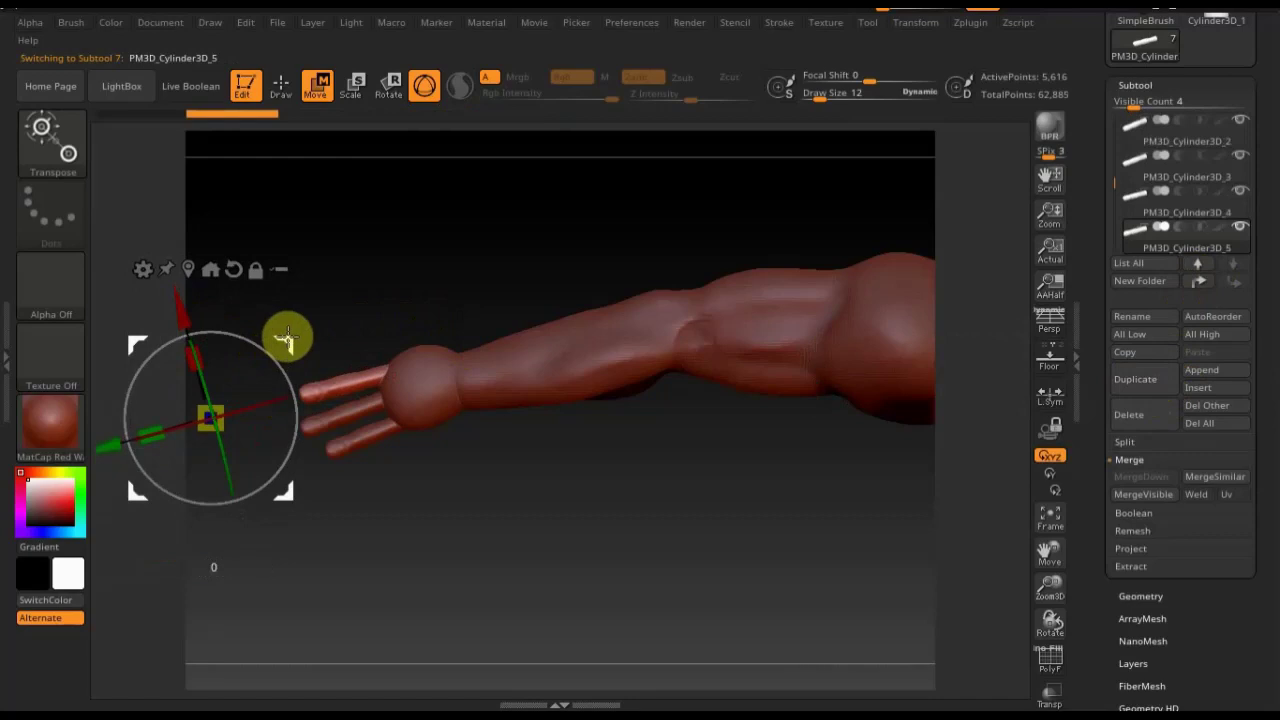
{"action": "left_click_drag", "start_coordinate": [287, 338], "coordinate": [291, 310]}
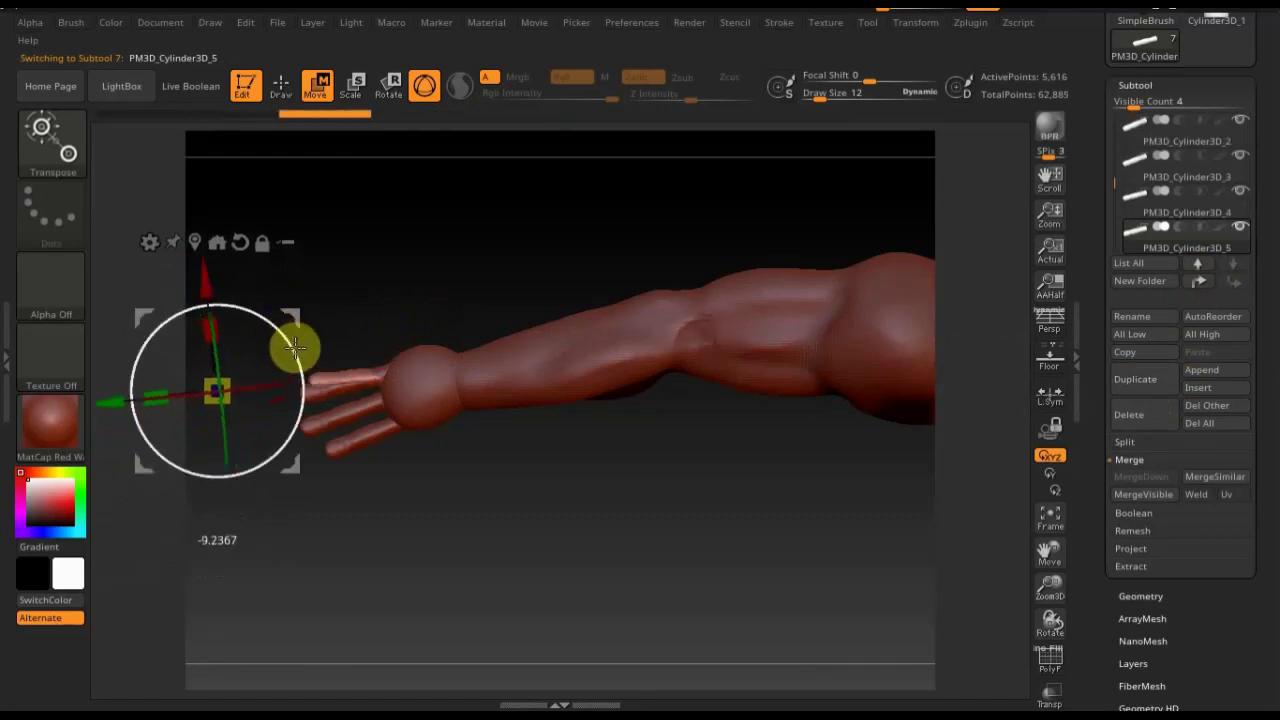
{"action": "left_click_drag", "start_coordinate": [206, 286], "coordinate": [209, 270]}
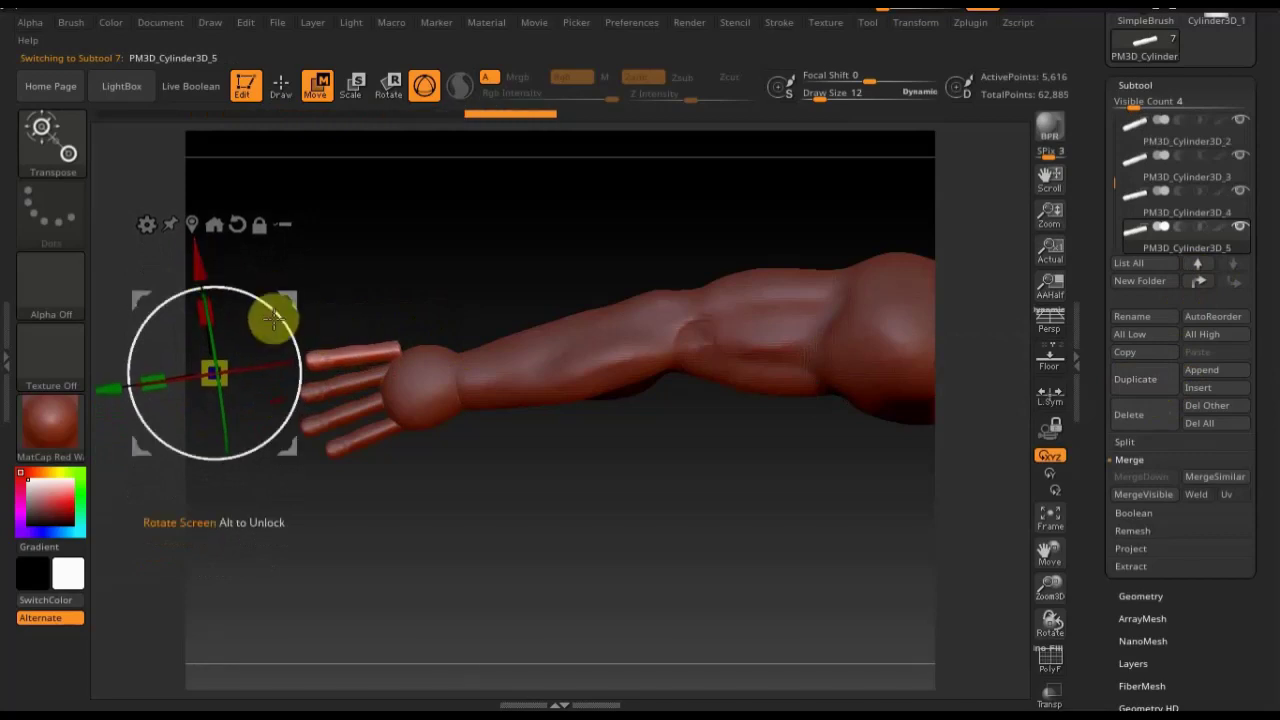
{"action": "left_click_drag", "start_coordinate": [279, 314], "coordinate": [274, 309]}
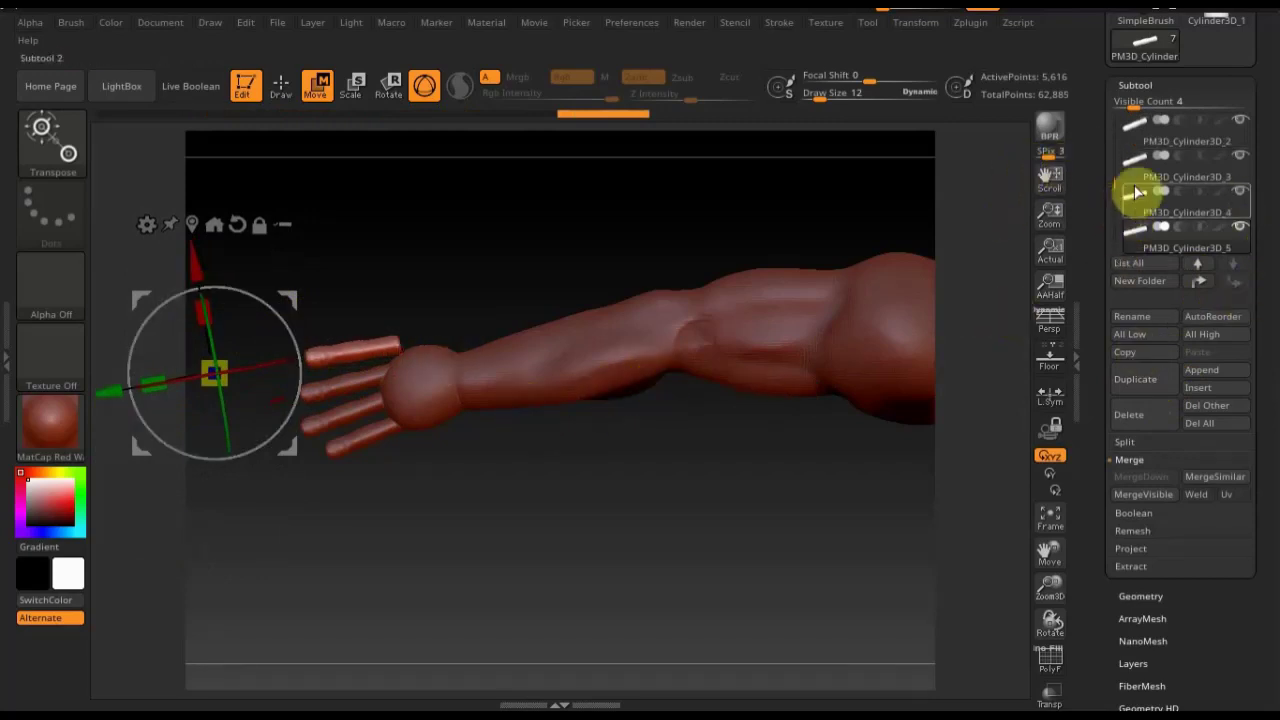
{"action": "mouse_move", "coordinate": [757, 511]}
{"action": "left_mouse_down", "text": "alt"}
{"action": "mouse_move", "coordinate": [726, 423]}
{"action": "mouse_move", "coordinate": [689, 417]}
{"action": "mouse_move", "coordinate": [766, 449]}
{"action": "left_mouse_up", "text": "alt"}
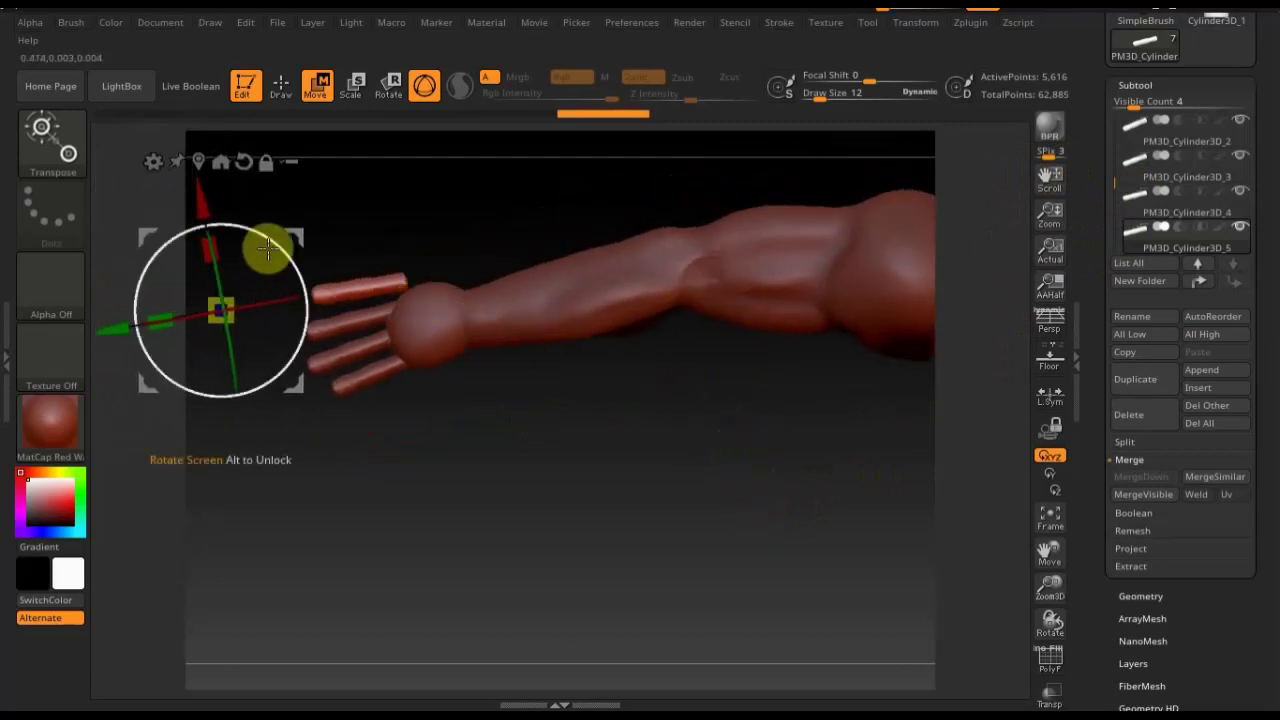
Duplicate a finger cylinder and move the copy below the others against the palm
{"action": "left_click", "coordinate": [1135, 382]}
{"action": "left_click_drag", "start_coordinate": [200, 206], "coordinate": [258, 338]}
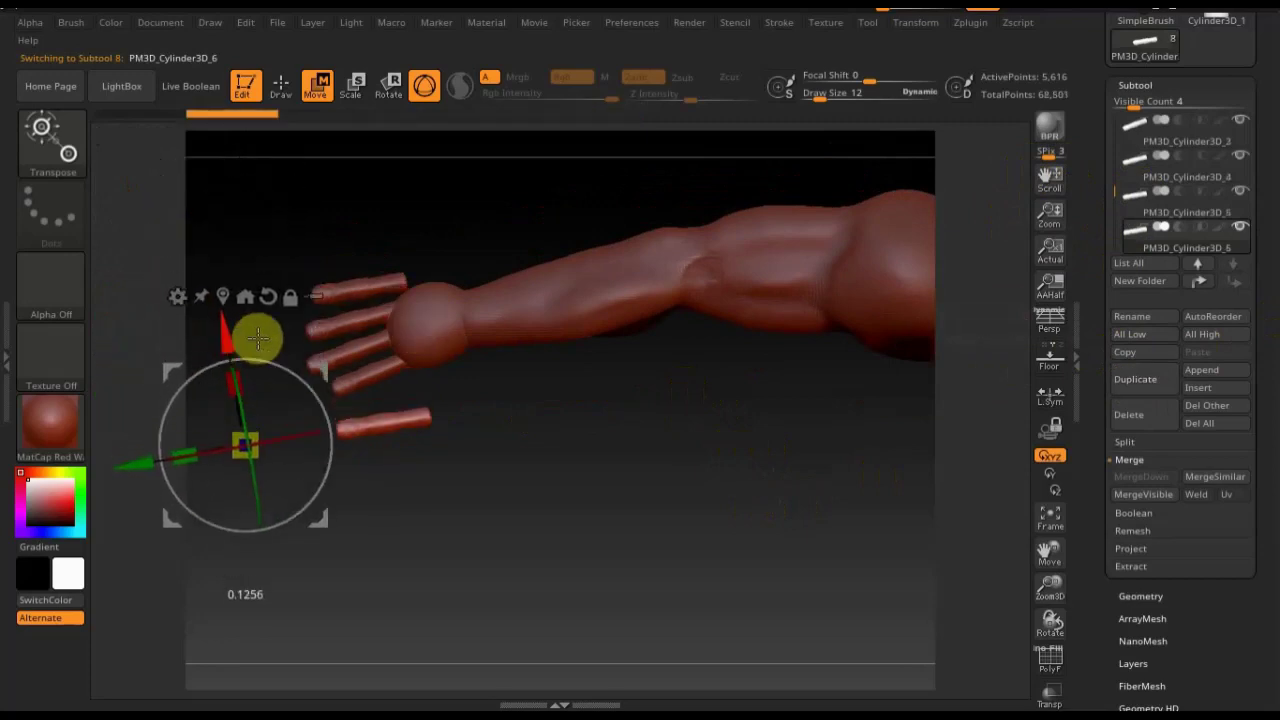
{"action": "mouse_move", "coordinate": [457, 366]}
{"action": "left_mouse_down"}
{"action": "mouse_move", "coordinate": [378, 427]}
{"action": "mouse_move", "coordinate": [388, 423]}
{"action": "left_mouse_up"}
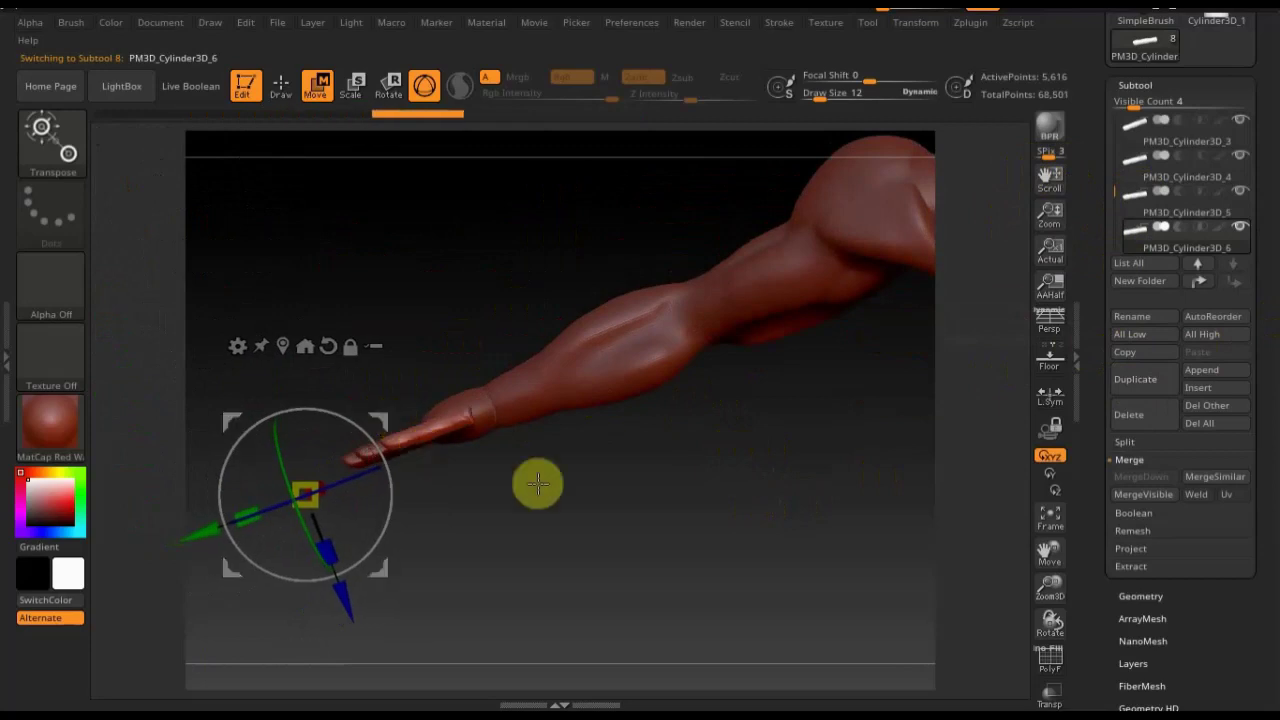
{"action": "mouse_move", "coordinate": [538, 484]}
{"action": "left_mouse_down"}
{"action": "mouse_move", "coordinate": [657, 574]}
{"action": "mouse_move", "coordinate": [691, 563]}
{"action": "mouse_move", "coordinate": [677, 528]}
{"action": "mouse_move", "coordinate": [613, 480]}
{"action": "left_mouse_up"}
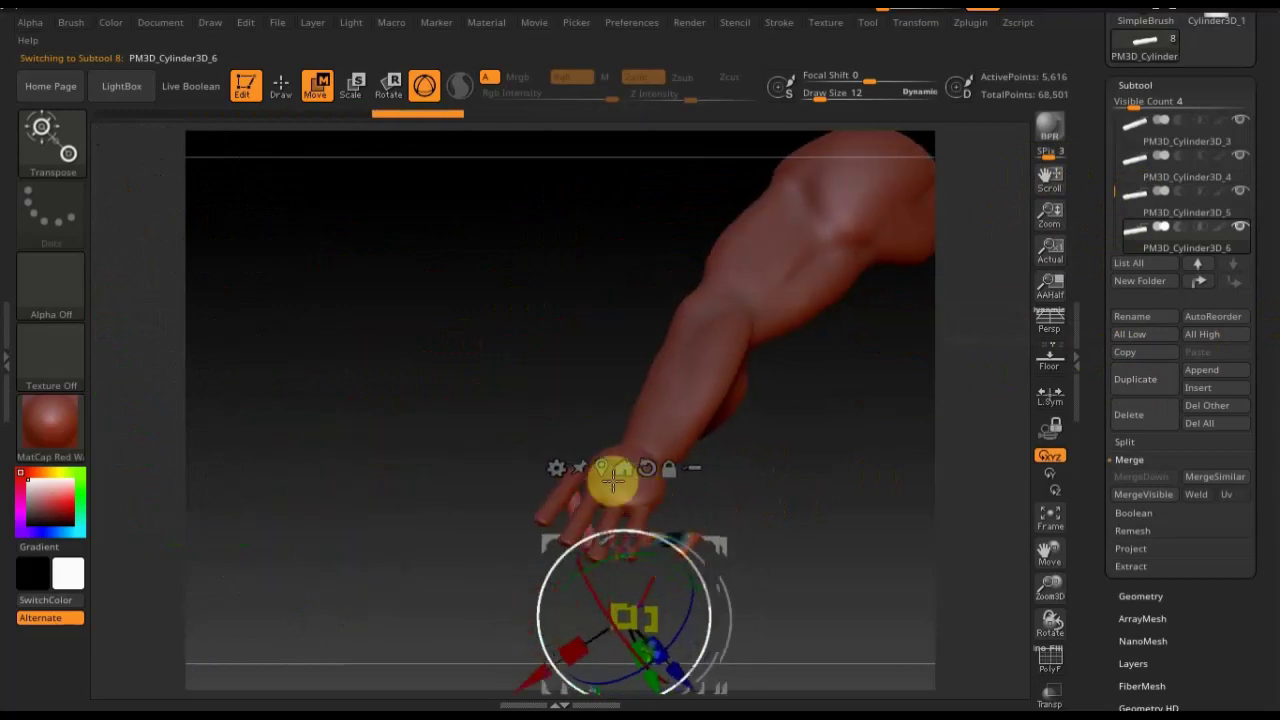
{"action": "mouse_move", "coordinate": [718, 543]}
{"action": "left_mouse_down"}
{"action": "mouse_move", "coordinate": [800, 543]}
{"action": "mouse_move", "coordinate": [846, 517]}
{"action": "mouse_move", "coordinate": [737, 534]}
{"action": "mouse_move", "coordinate": [764, 497]}
{"action": "mouse_move", "coordinate": [640, 459]}
{"action": "mouse_move", "coordinate": [657, 457]}
{"action": "mouse_move", "coordinate": [652, 584]}
{"action": "left_mouse_up"}
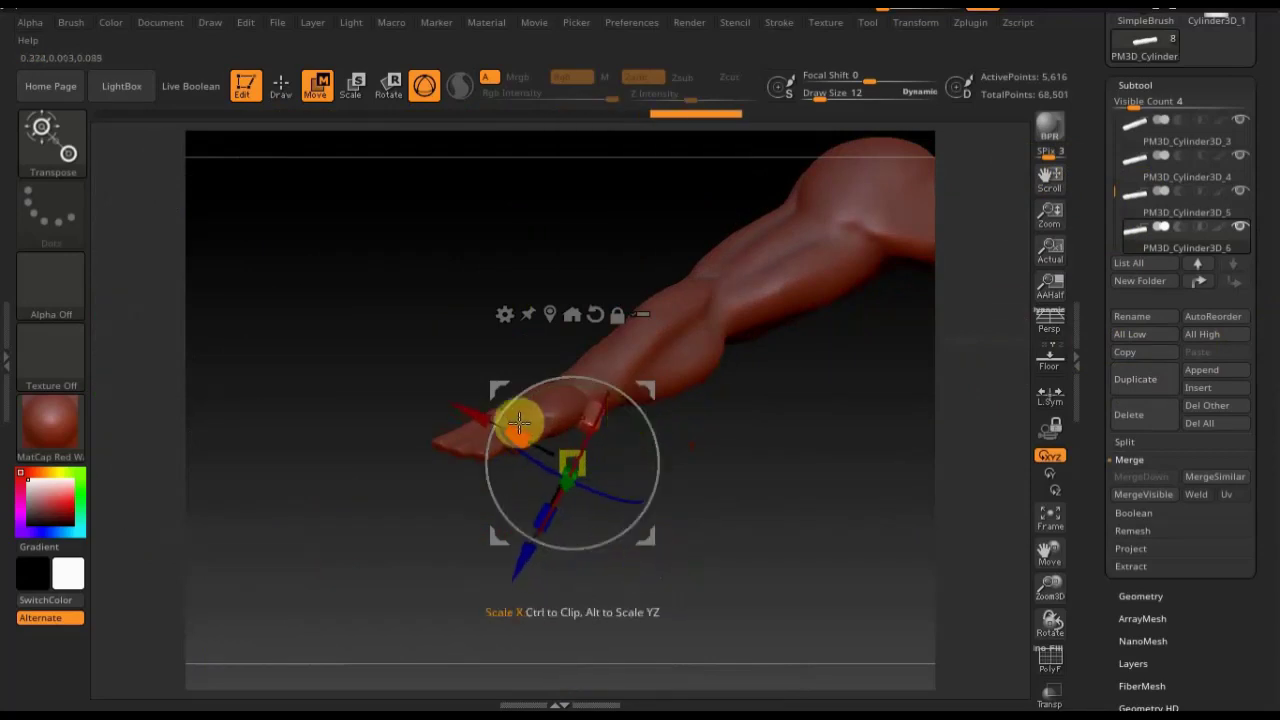
{"action": "left_click_drag", "start_coordinate": [491, 382], "coordinate": [468, 388]}
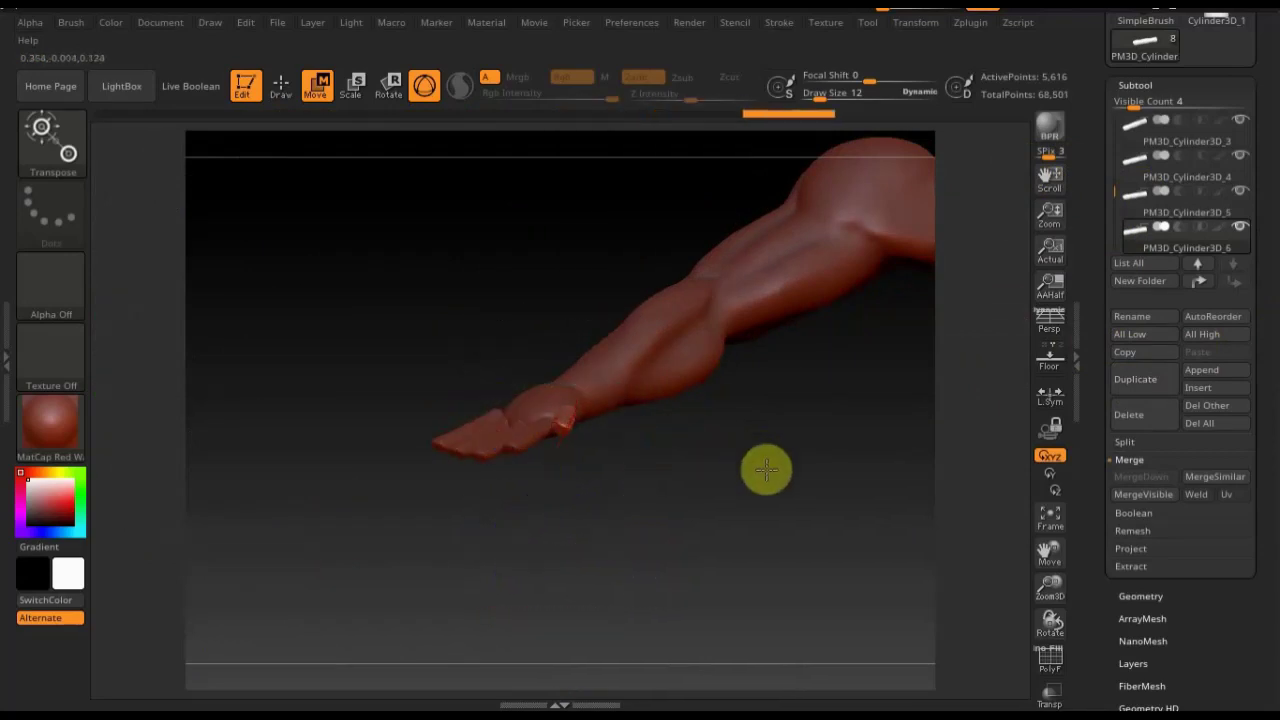
Rotate and nudge the copied cylinder into a thumb position at the side of the palm
{"action": "mouse_move", "coordinate": [763, 466]}
{"action": "left_mouse_down"}
{"action": "mouse_move", "coordinate": [777, 574]}
{"action": "mouse_move", "coordinate": [751, 283]}
{"action": "mouse_move", "coordinate": [766, 377]}
{"action": "left_mouse_up"}
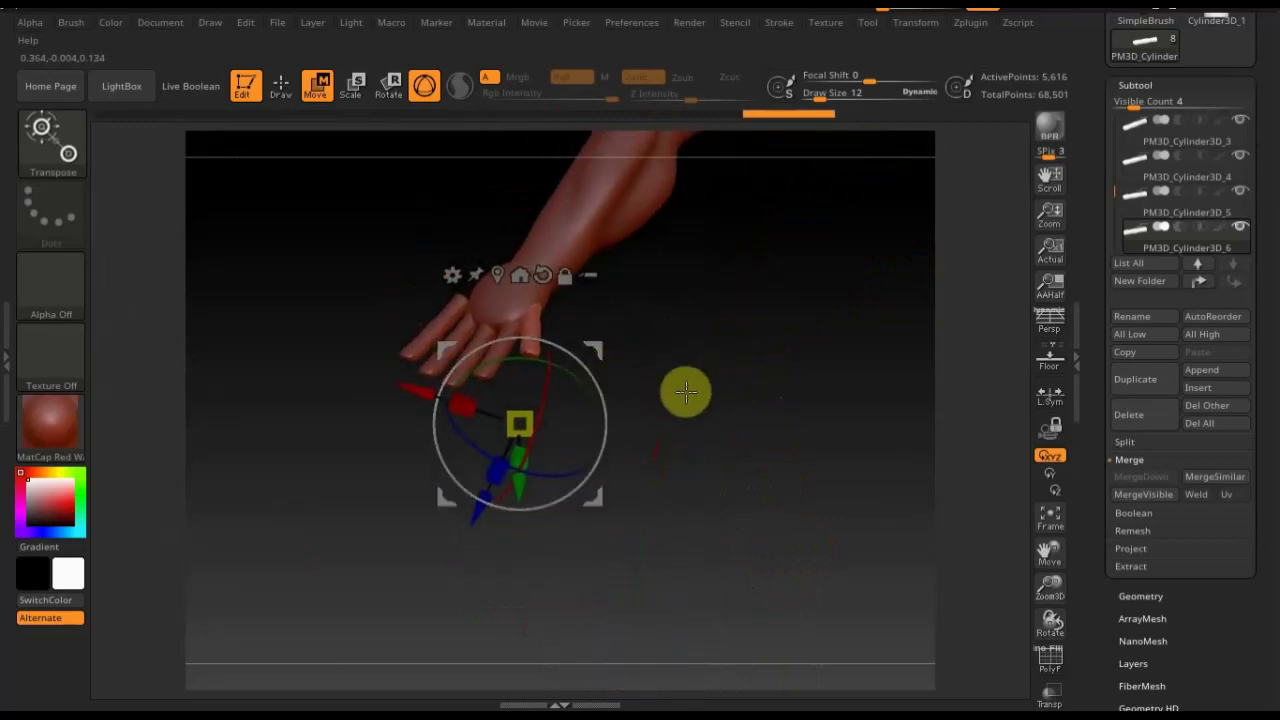
{"action": "left_click_drag", "start_coordinate": [696, 395], "coordinate": [766, 397]}
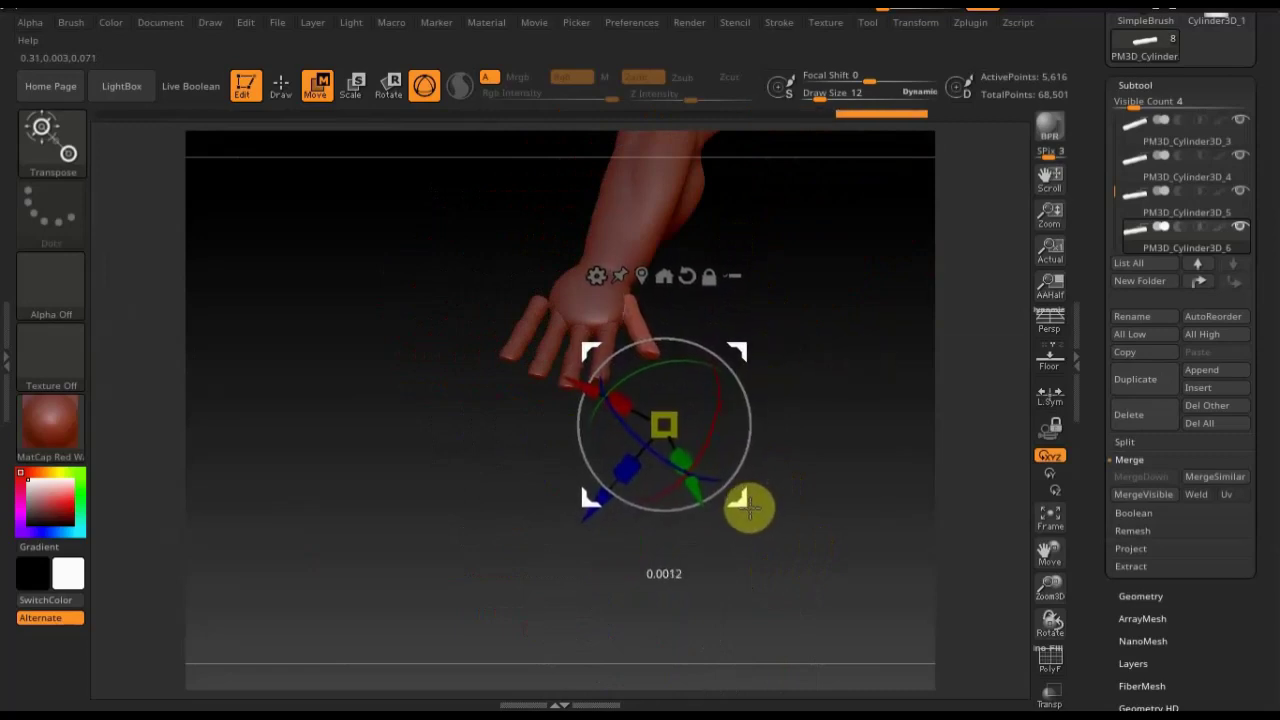
{"action": "mouse_move", "coordinate": [831, 506]}
{"action": "left_mouse_down"}
{"action": "mouse_move", "coordinate": [840, 434]}
{"action": "mouse_move", "coordinate": [800, 434]}
{"action": "left_mouse_up"}
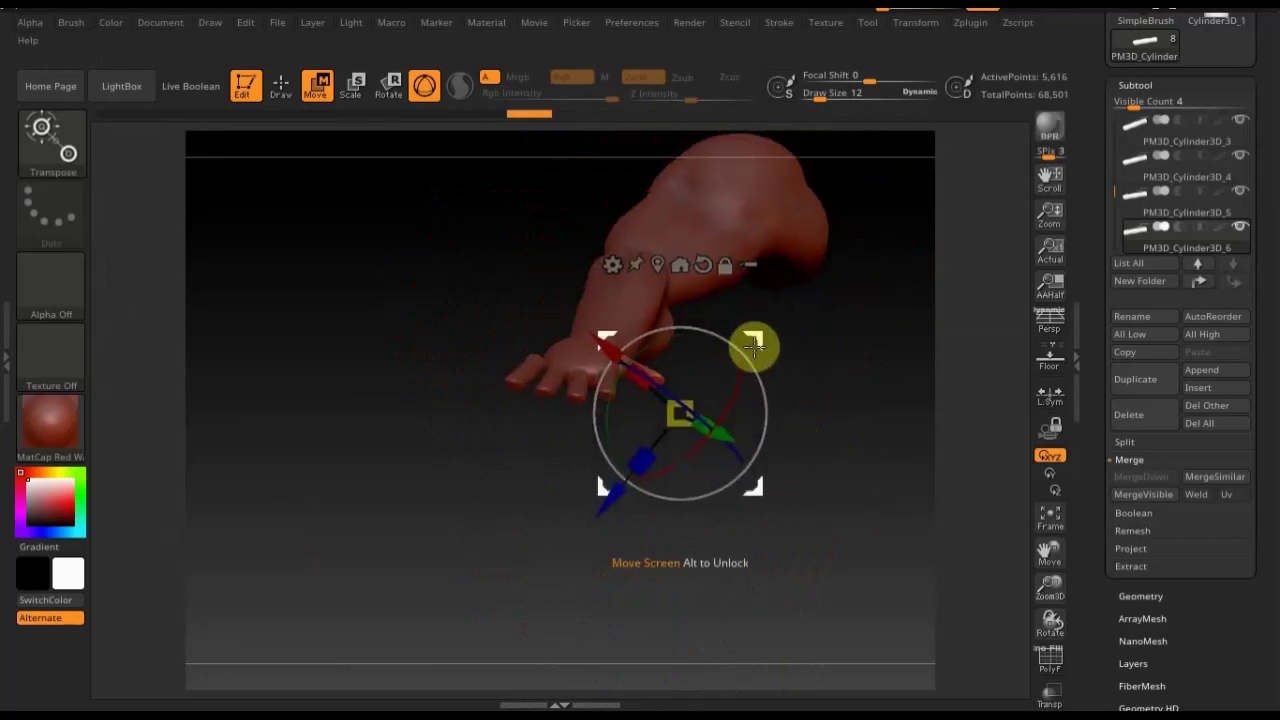
{"action": "left_click_drag", "start_coordinate": [753, 345], "coordinate": [760, 388]}
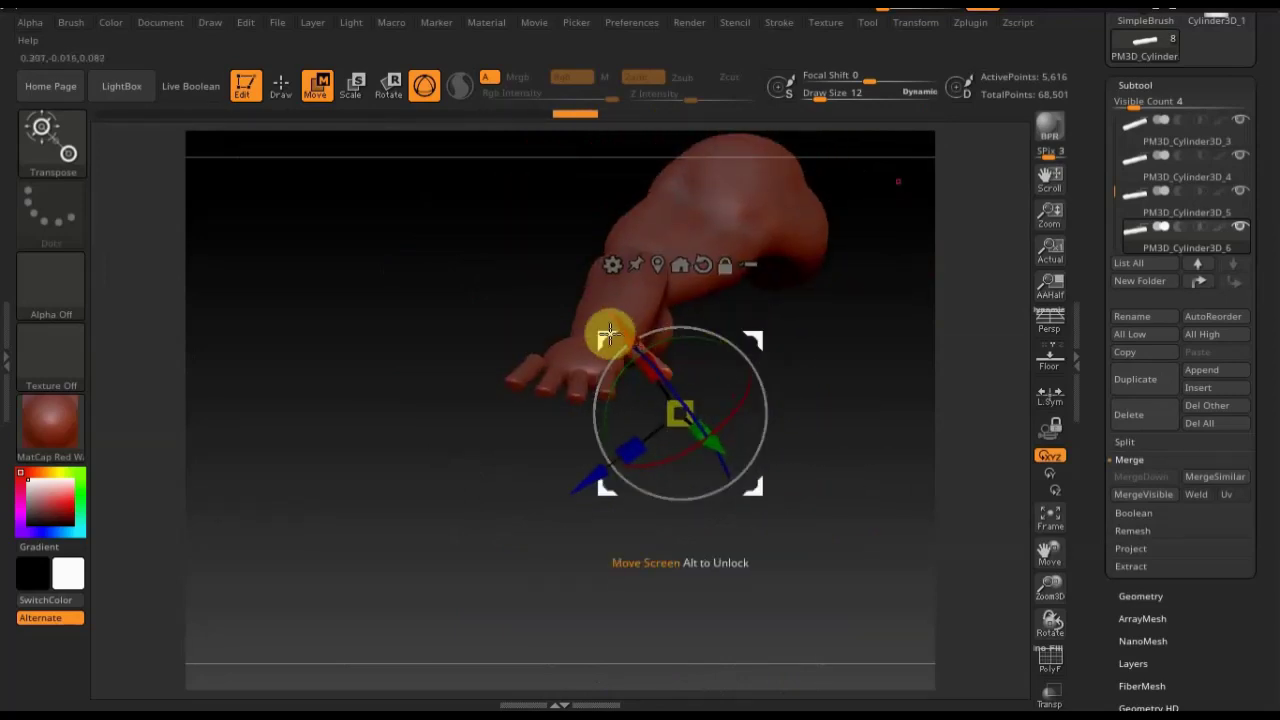
{"action": "left_click_drag", "start_coordinate": [609, 335], "coordinate": [603, 362]}
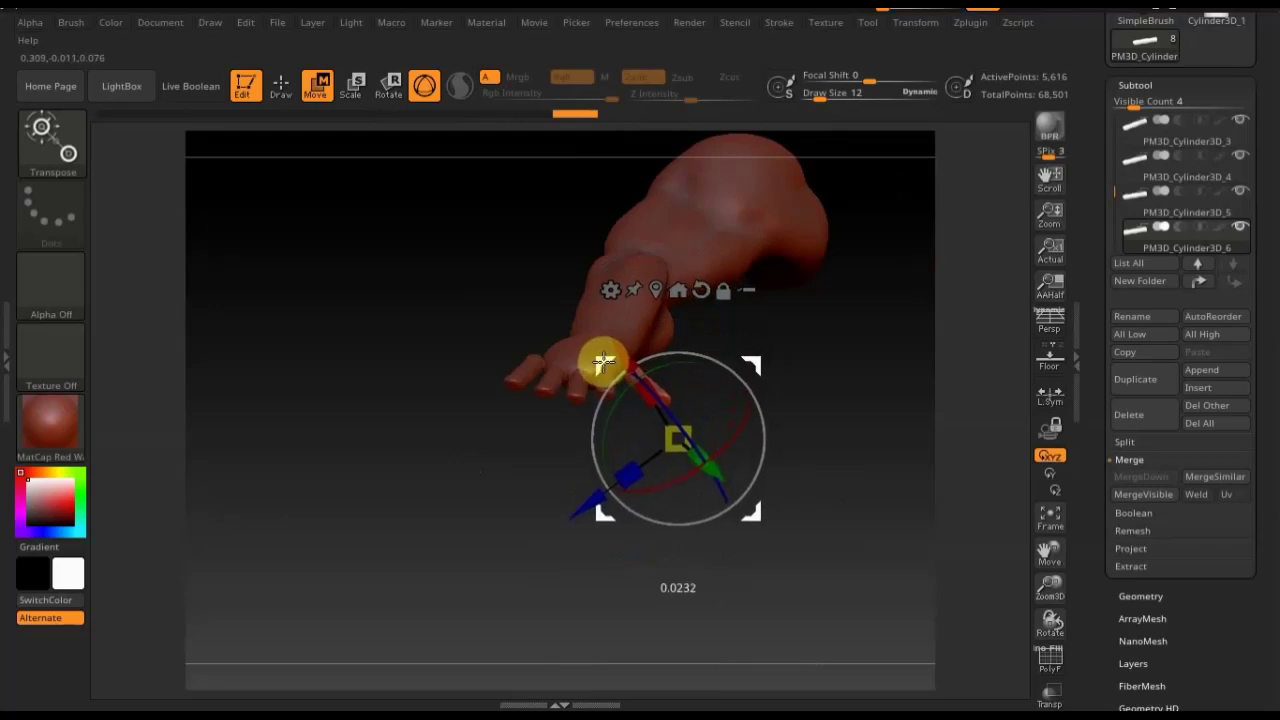
{"action": "left_click_drag", "start_coordinate": [831, 374], "coordinate": [707, 555], "text": "alt"}
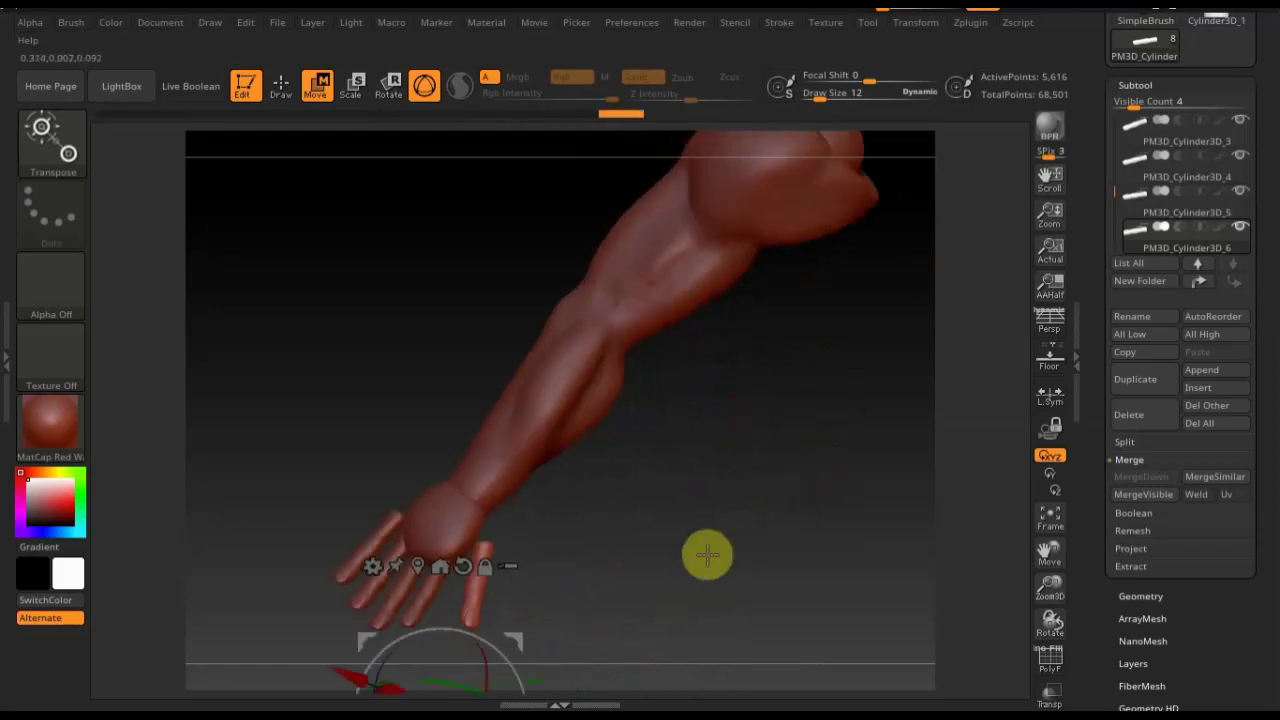
{"action": "left_click_drag", "start_coordinate": [501, 650], "coordinate": [499, 645]}
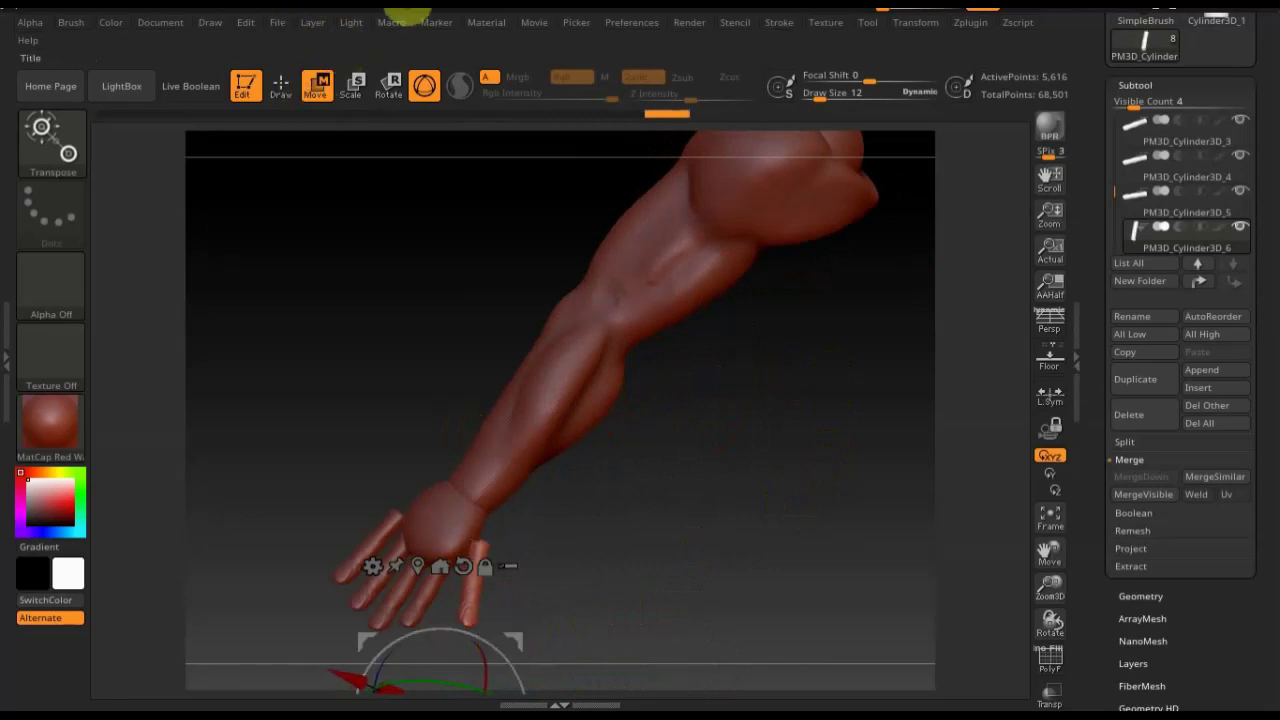
Mask the hand, draw a Transpose line along the forearm, and rotate the thumb outward
{"action": "left_click", "coordinate": [281, 85]}
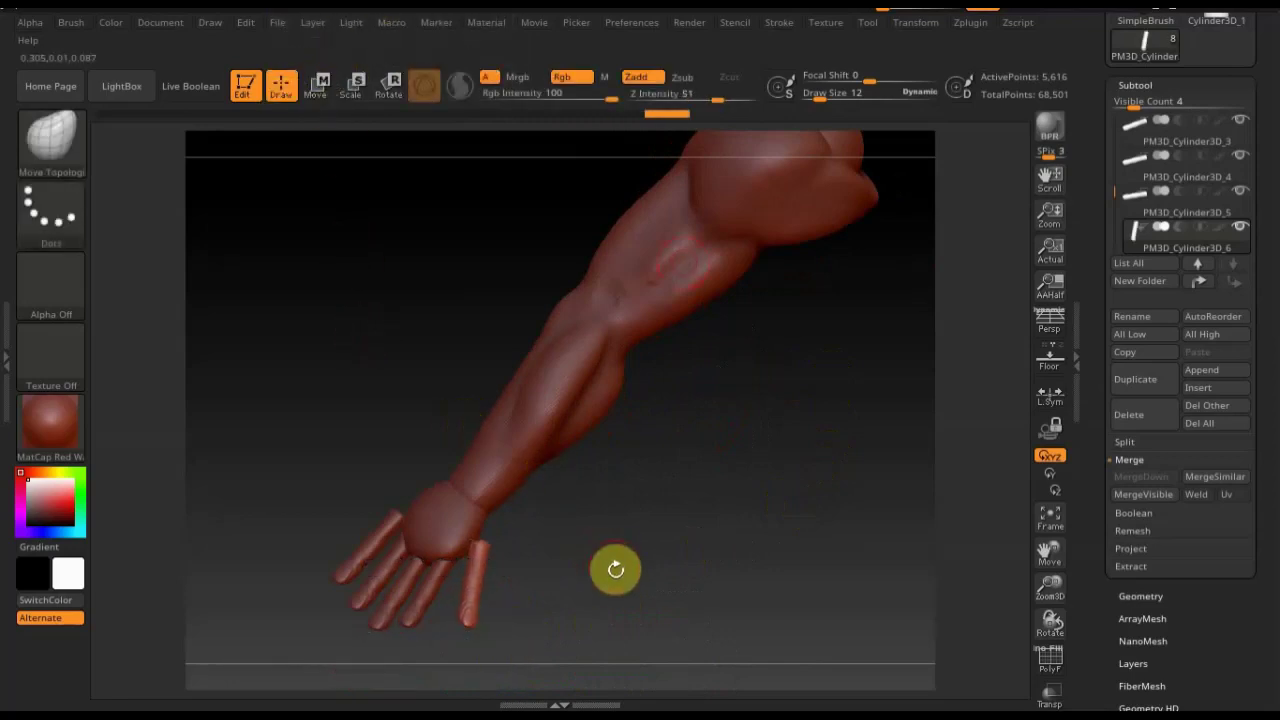
{"action": "left_click_drag", "start_coordinate": [671, 486], "coordinate": [691, 460]}
{"action": "left_click_drag", "start_coordinate": [655, 557], "coordinate": [521, 423], "text": "ctrl"}
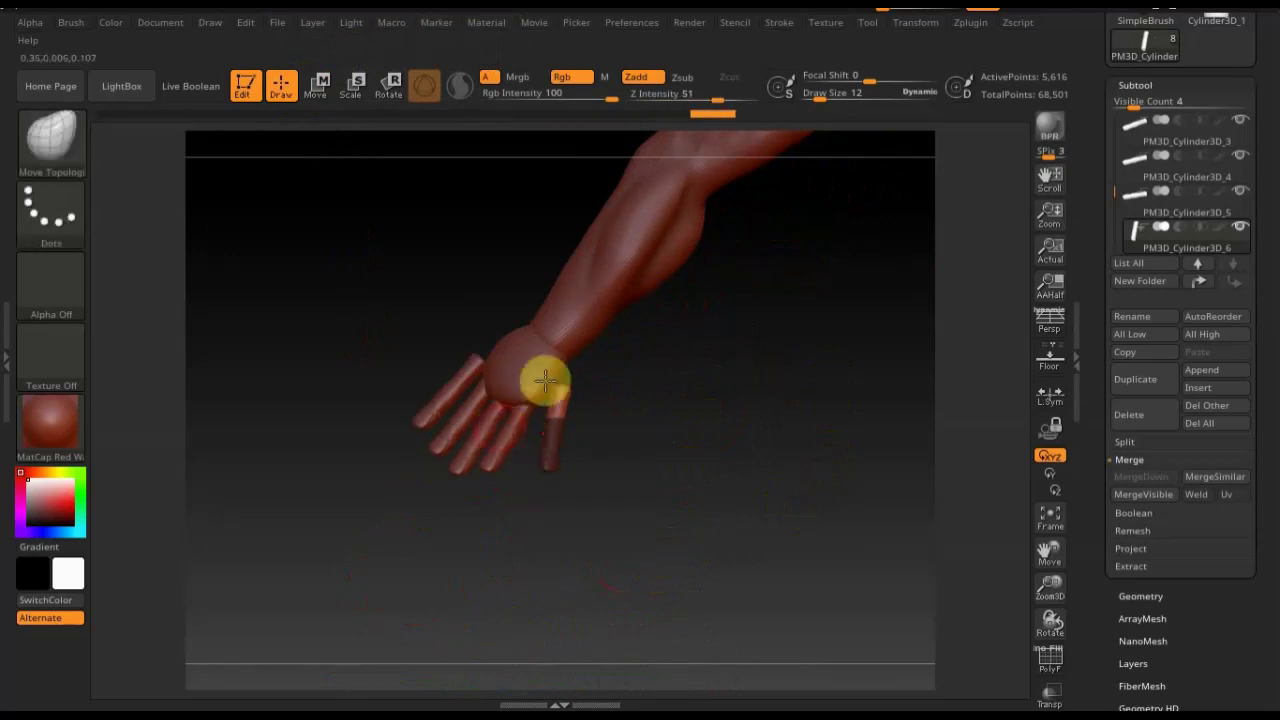
{"action": "left_click", "coordinate": [318, 86]}
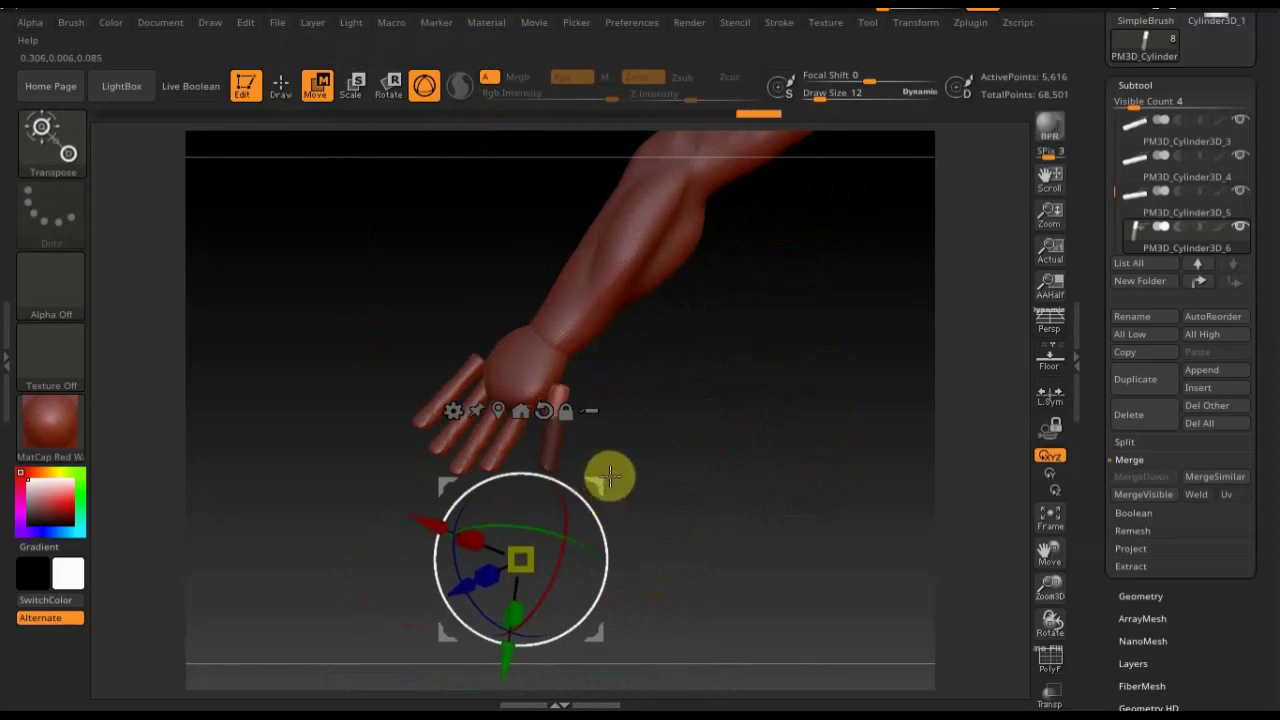
{"action": "left_click", "coordinate": [424, 86]}
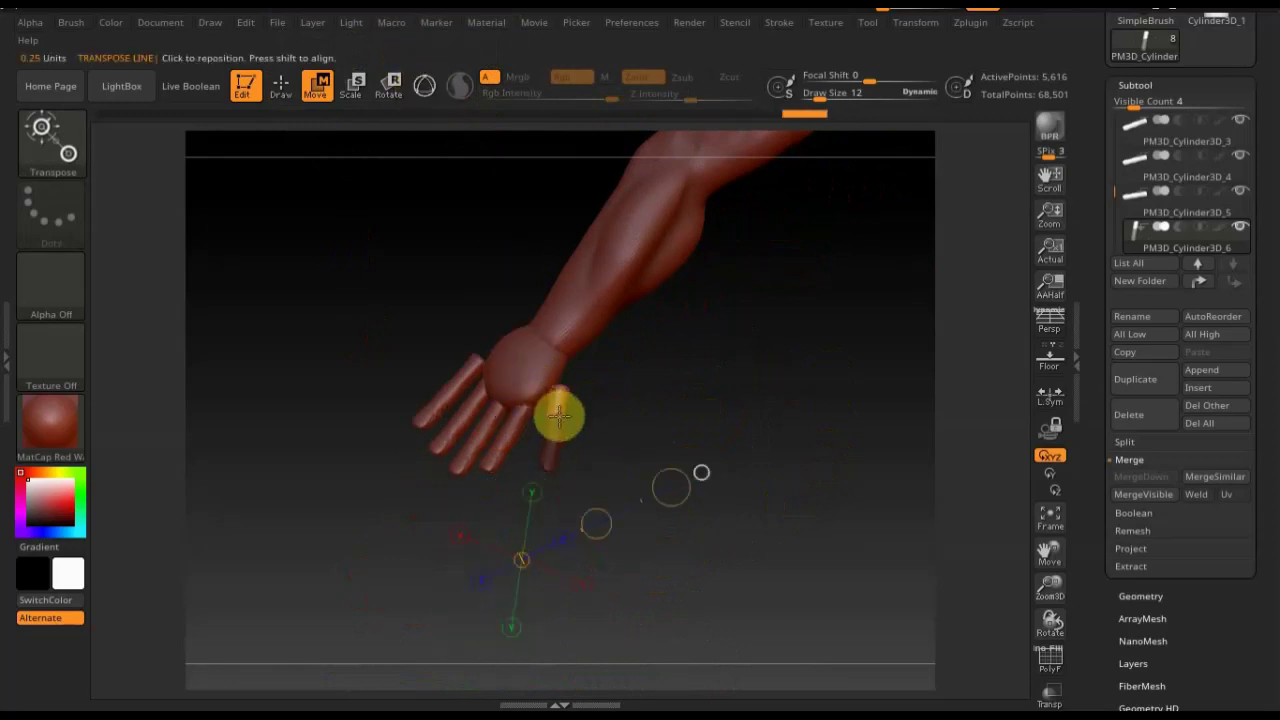
{"action": "left_click_drag", "start_coordinate": [559, 416], "coordinate": [580, 263]}
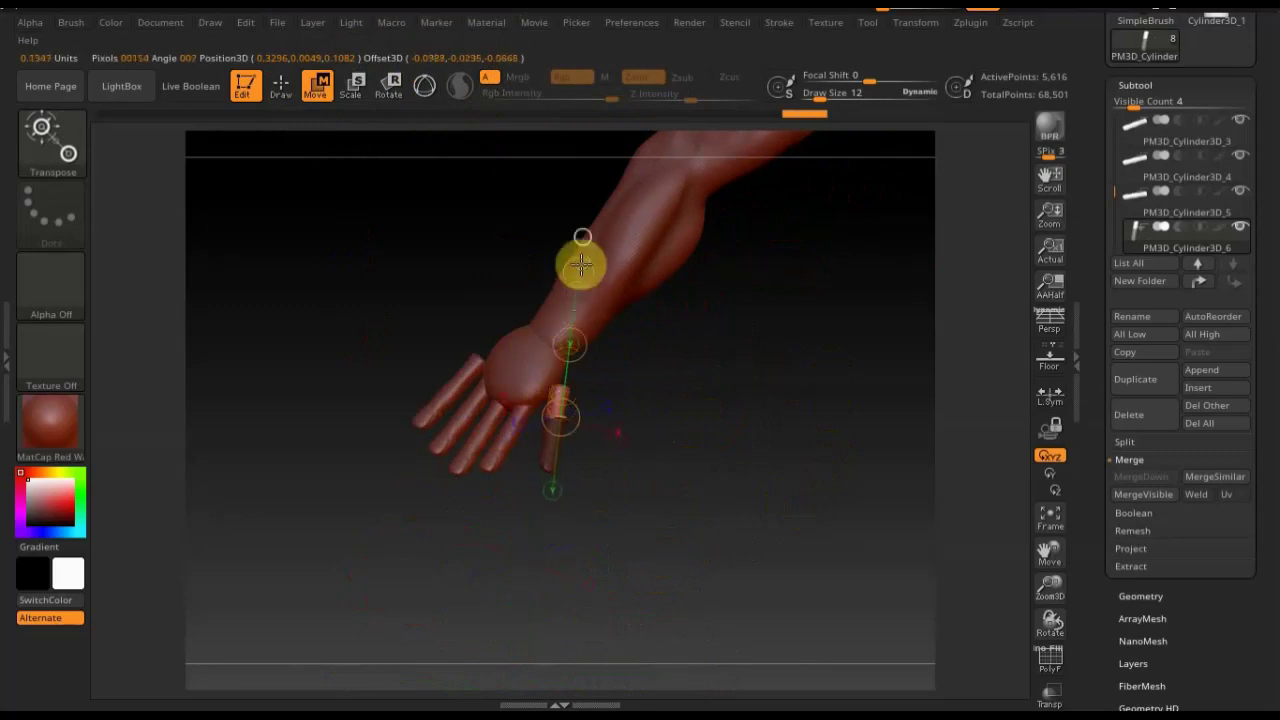
{"action": "left_click", "coordinate": [388, 86]}
{"action": "left_click_drag", "start_coordinate": [577, 253], "coordinate": [531, 254]}
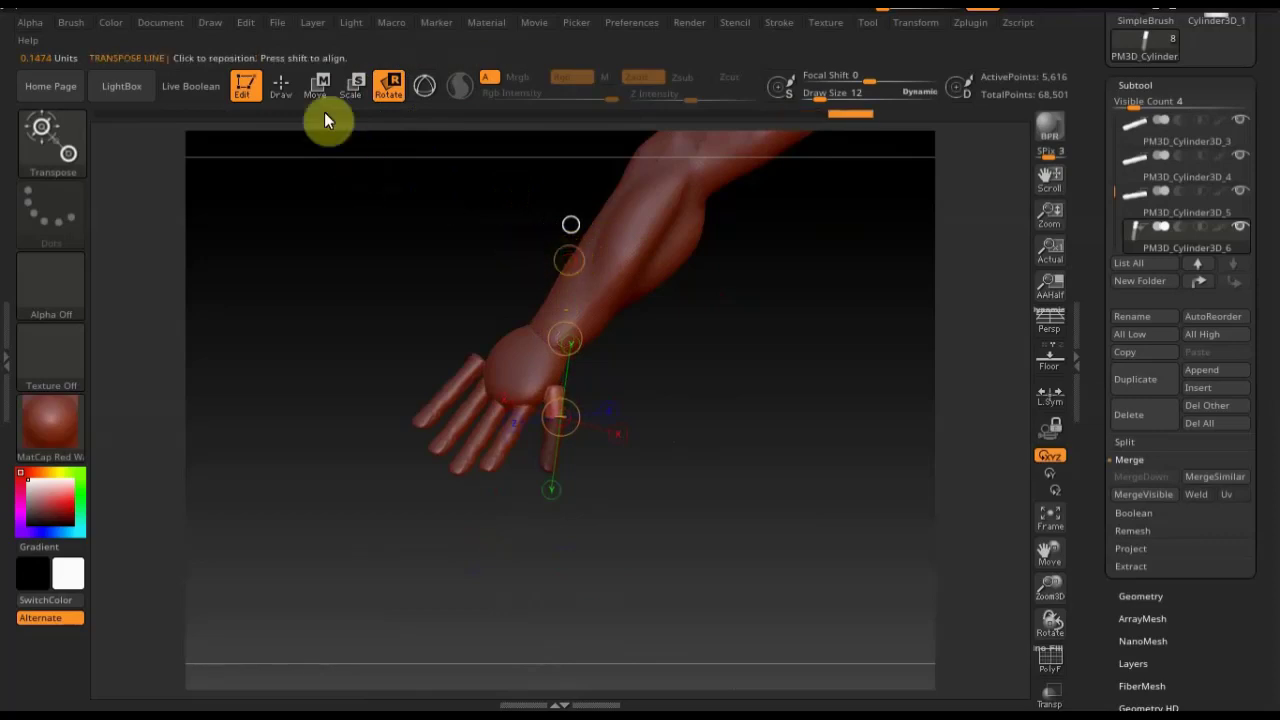
{"action": "left_click", "coordinate": [294, 88]}
{"action": "mouse_move", "coordinate": [688, 437]}
{"action": "left_mouse_down", "text": "shift"}
{"action": "mouse_move", "coordinate": [718, 407]}
{"action": "mouse_move", "coordinate": [734, 423]}
{"action": "mouse_move", "coordinate": [815, 430]}
{"action": "mouse_move", "coordinate": [711, 440]}
{"action": "mouse_move", "coordinate": [623, 423]}
{"action": "mouse_move", "coordinate": [623, 523]}
{"action": "left_mouse_up", "text": "shift"}
{"action": "mouse_move", "coordinate": [597, 394]}
{"action": "left_mouse_down"}
{"action": "mouse_move", "coordinate": [674, 523]}
{"action": "mouse_move", "coordinate": [694, 517]}
{"action": "mouse_move", "coordinate": [618, 402]}
{"action": "left_mouse_up"}
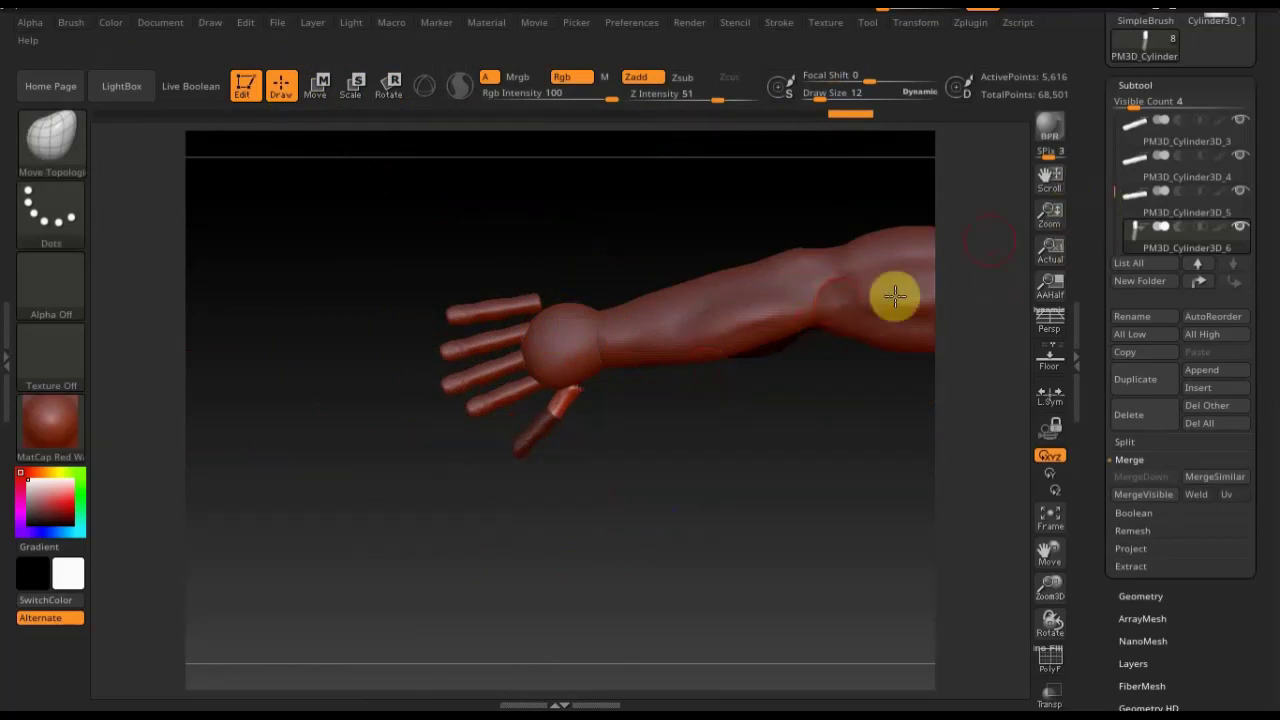
Select the PM3D_Sphere3D2 palm subtool and scale it along Z with the gizmo
{"action": "key", "text": "n"}
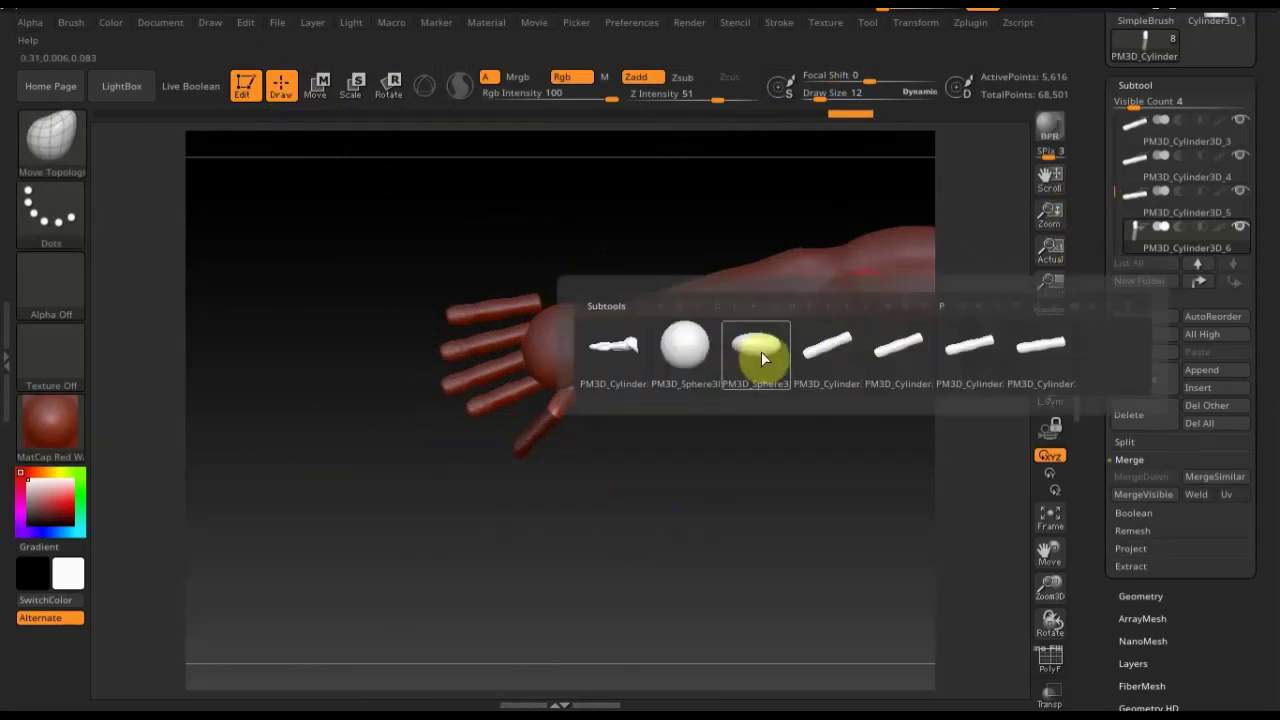
{"action": "left_click", "coordinate": [760, 350]}
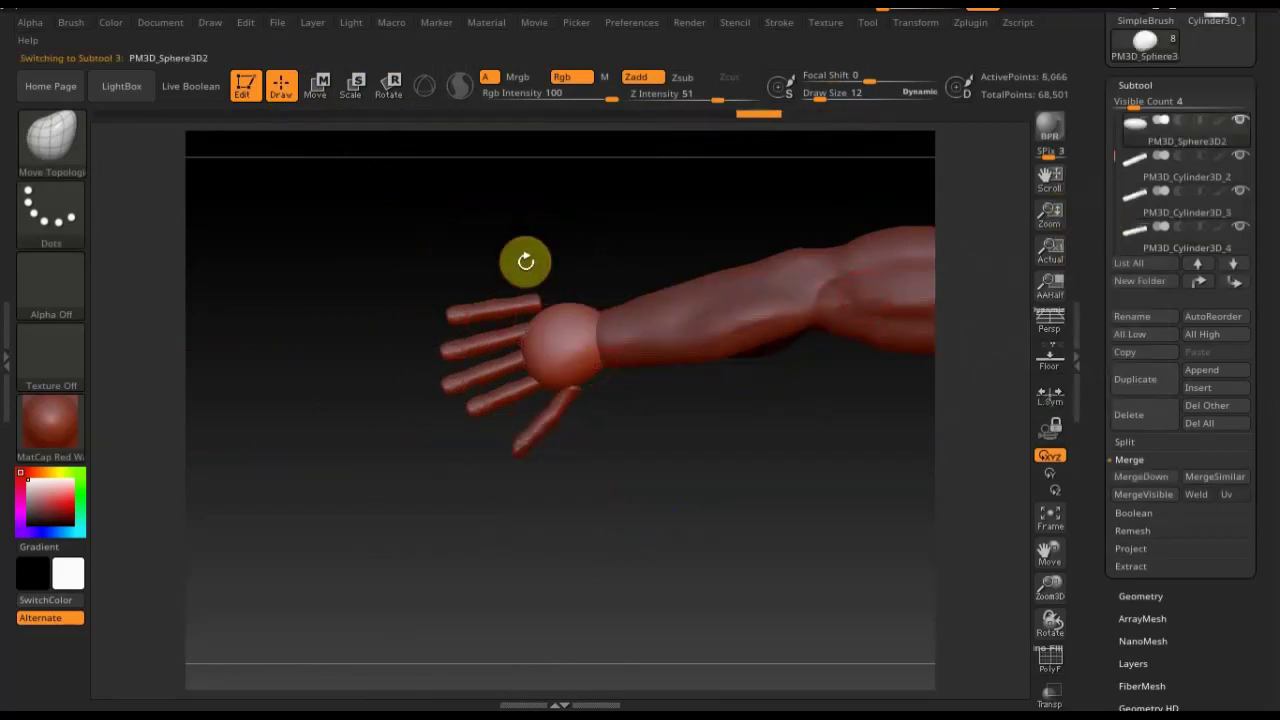
{"action": "left_click", "coordinate": [318, 86]}
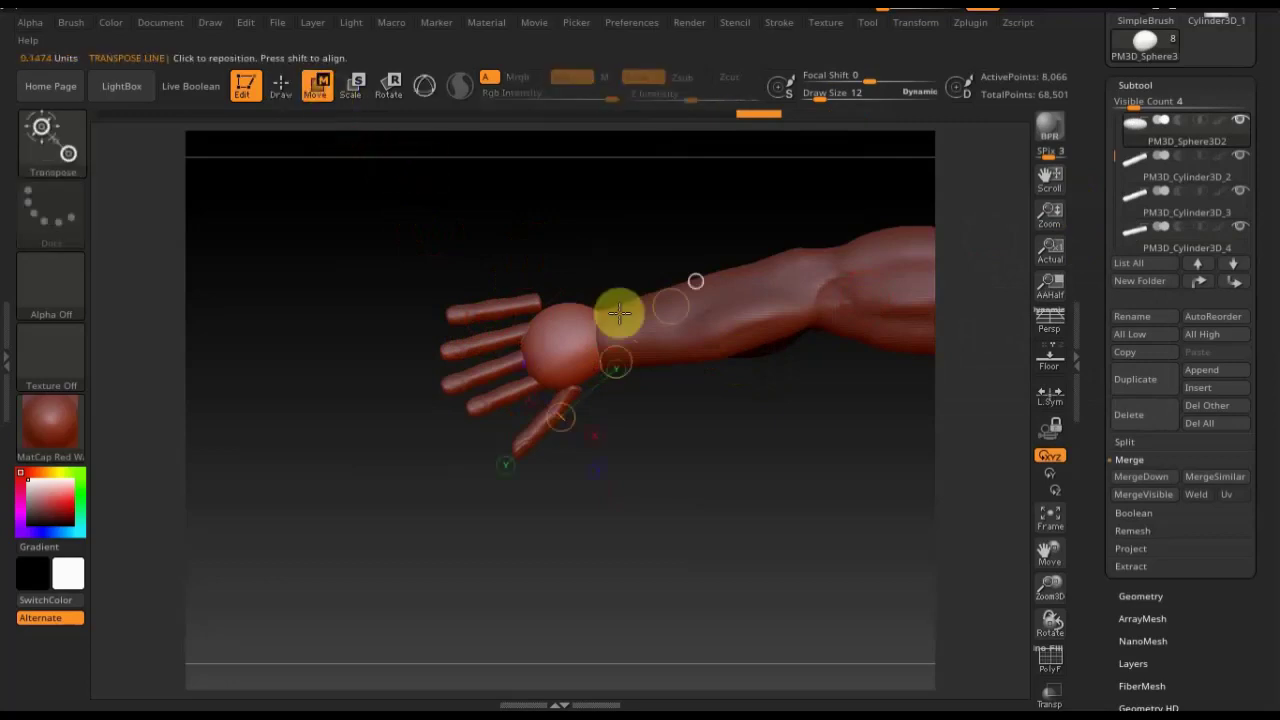
{"action": "left_click", "coordinate": [424, 86]}
{"action": "left_click_drag", "start_coordinate": [582, 284], "coordinate": [593, 224]}
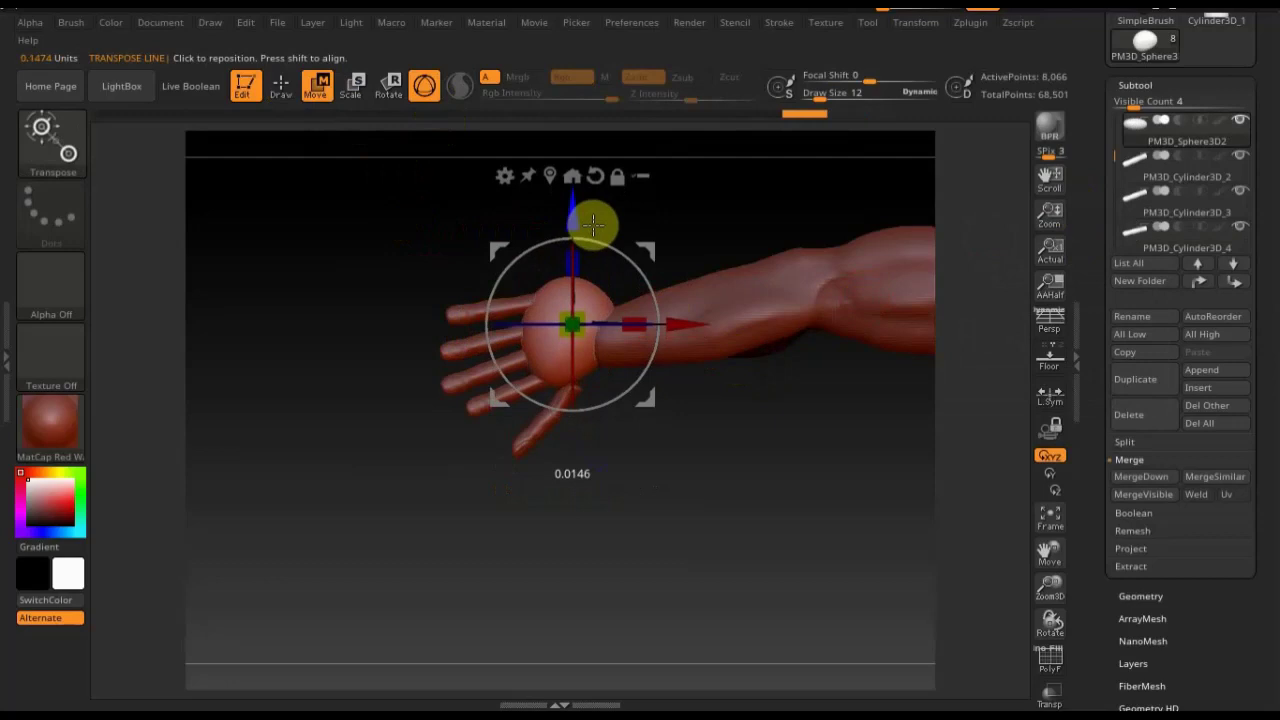
Enlarge the brush and sculpt the wrist and top of the hand into a rounder palm
{"action": "left_click", "coordinate": [280, 89]}
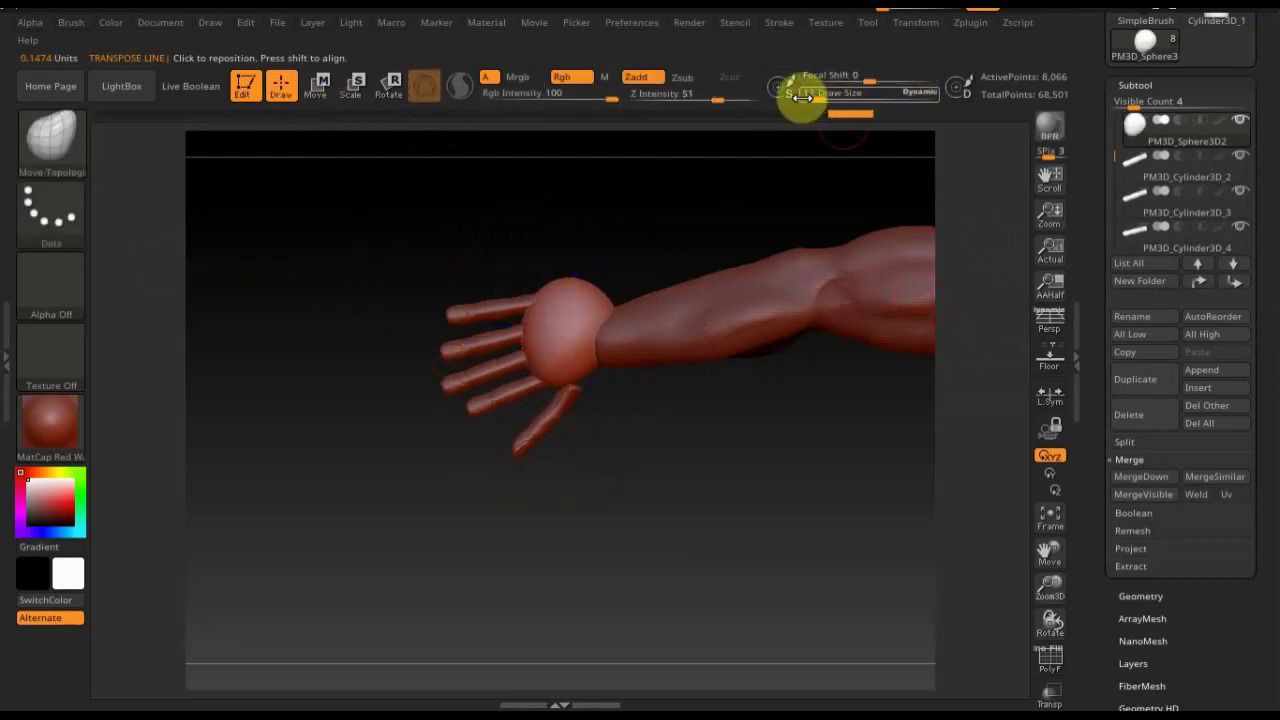
{"action": "left_click_drag", "start_coordinate": [802, 95], "coordinate": [827, 98]}
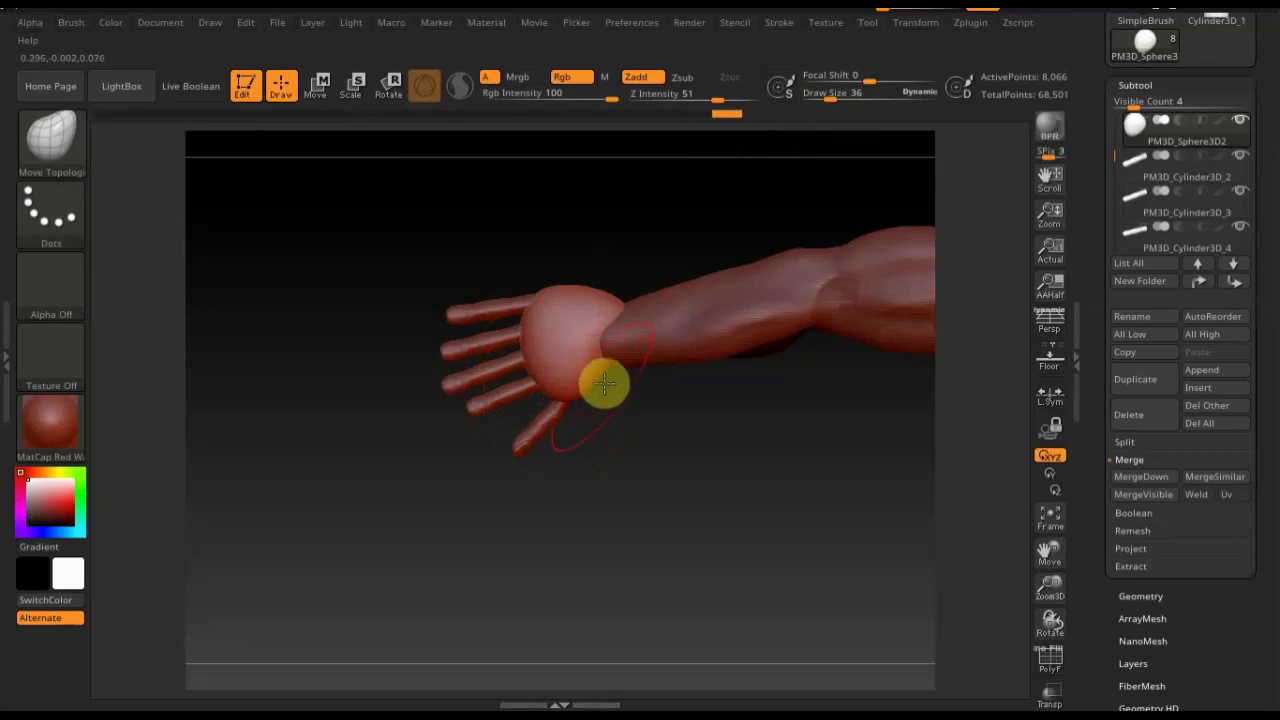
{"action": "left_click_drag", "start_coordinate": [606, 377], "coordinate": [604, 288]}
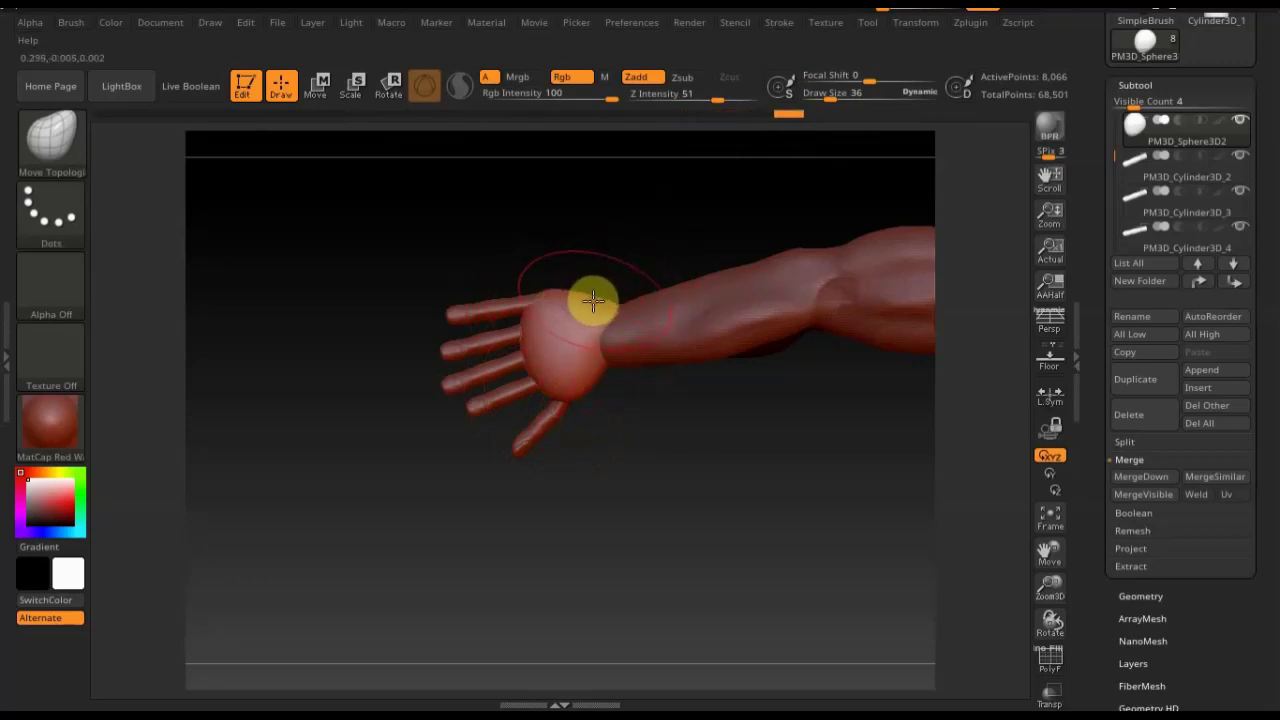
{"action": "left_click_drag", "start_coordinate": [593, 289], "coordinate": [543, 314]}
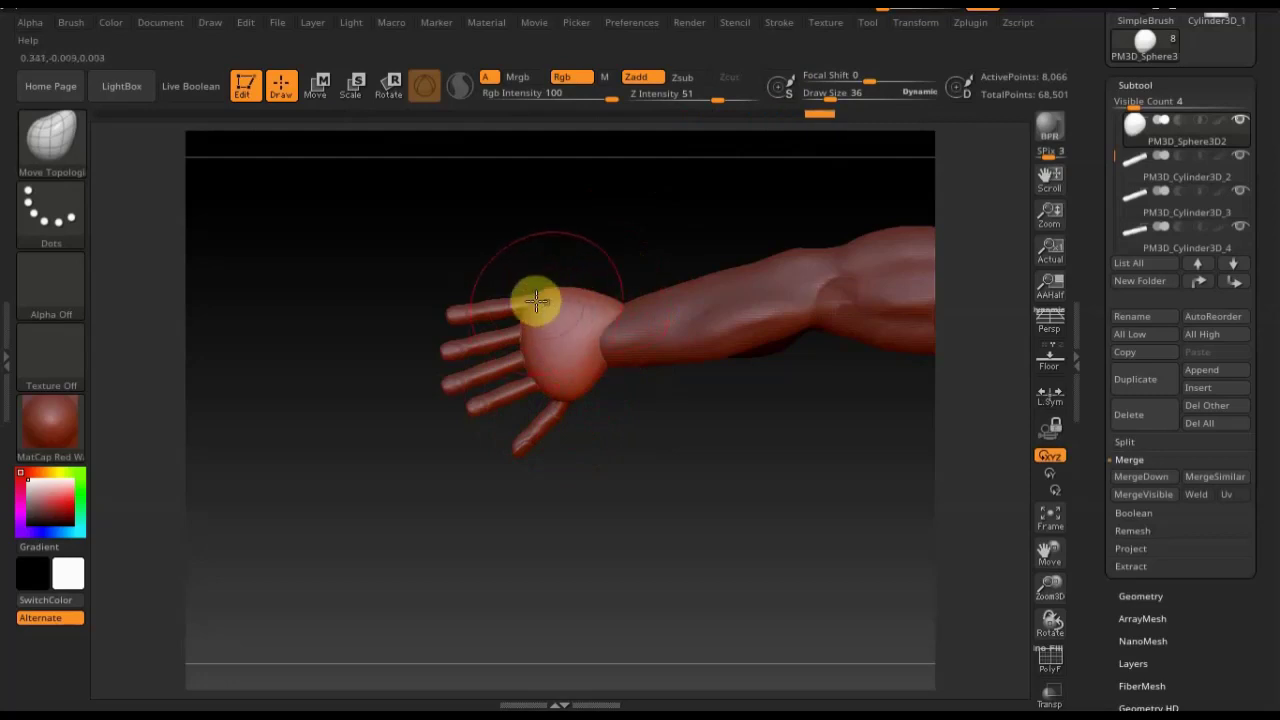
{"action": "left_click_drag", "start_coordinate": [709, 486], "coordinate": [757, 523]}
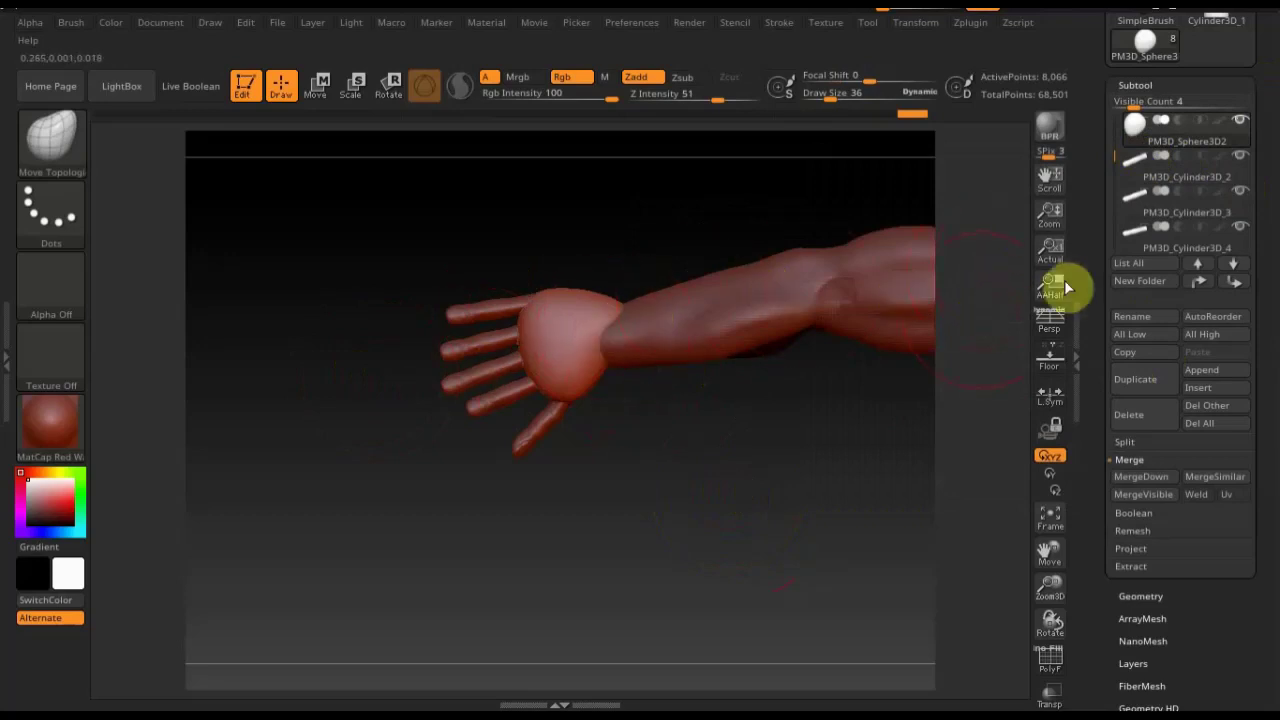
Make a MergeVisible copy, then MergeDown twice to fuse the fingers into the palm
{"action": "left_click", "coordinate": [1150, 494]}
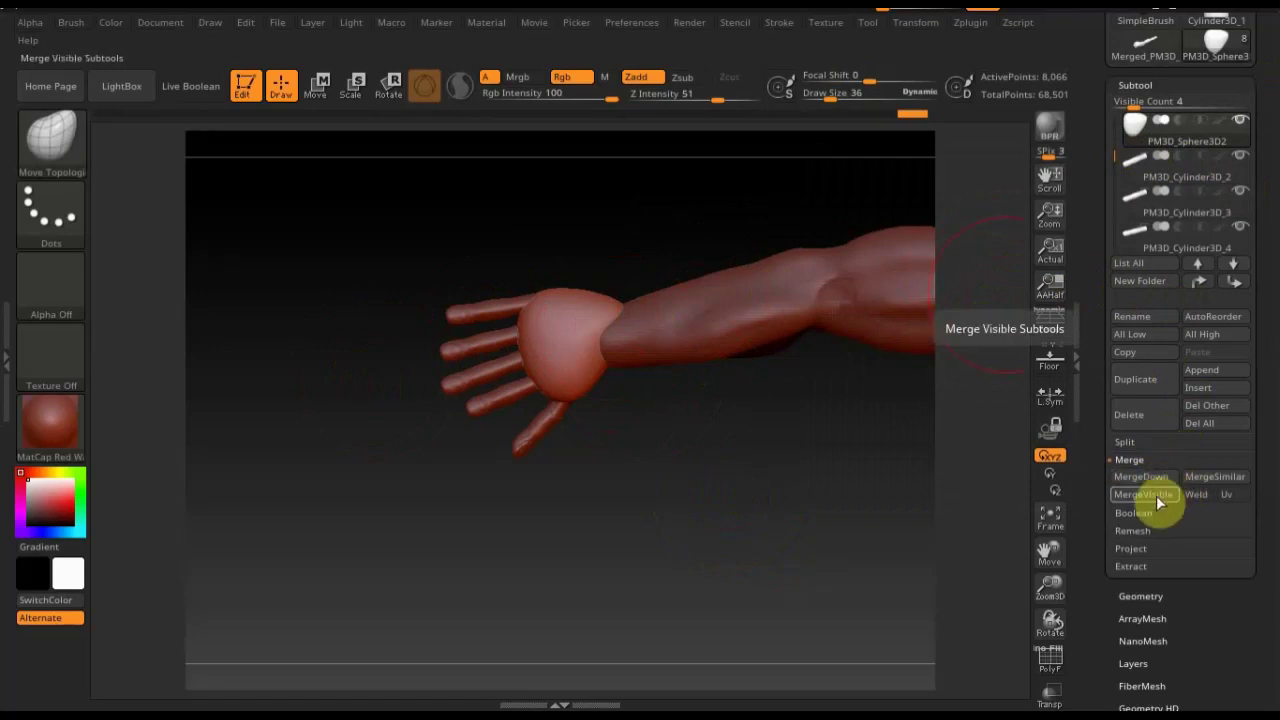
{"action": "left_click", "coordinate": [1145, 477]}
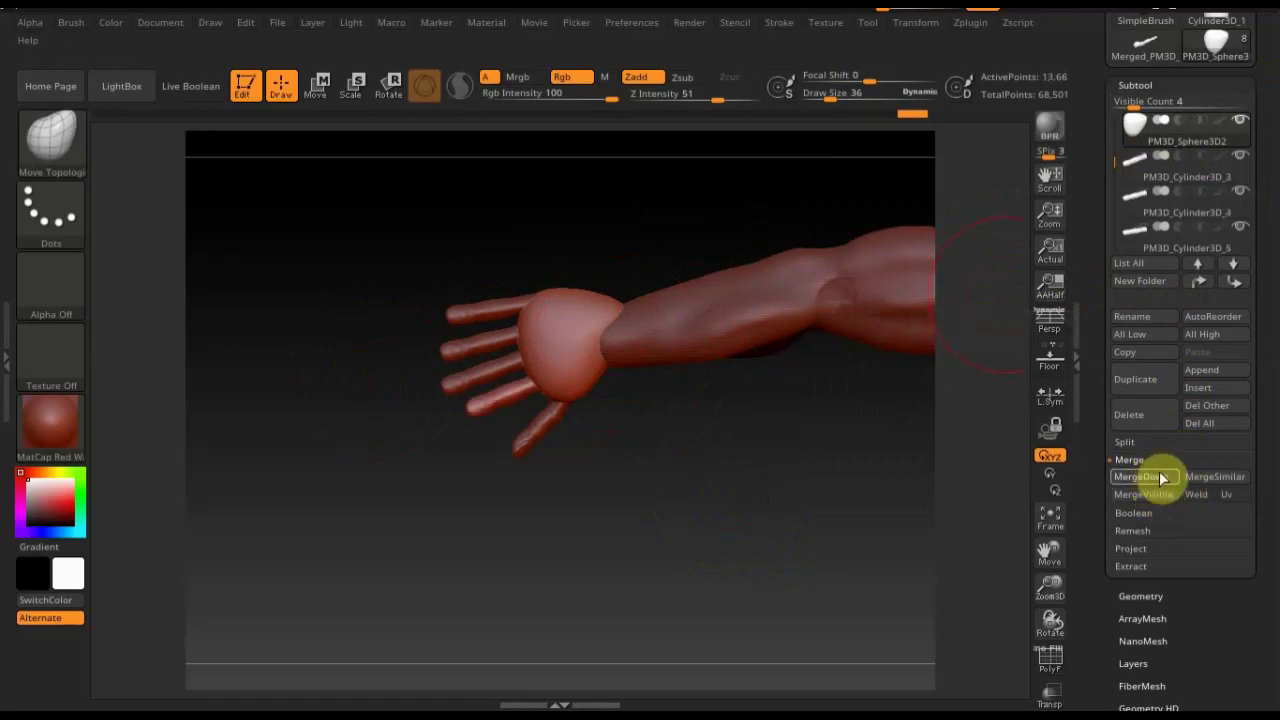
{"action": "left_click", "coordinate": [1162, 479]}
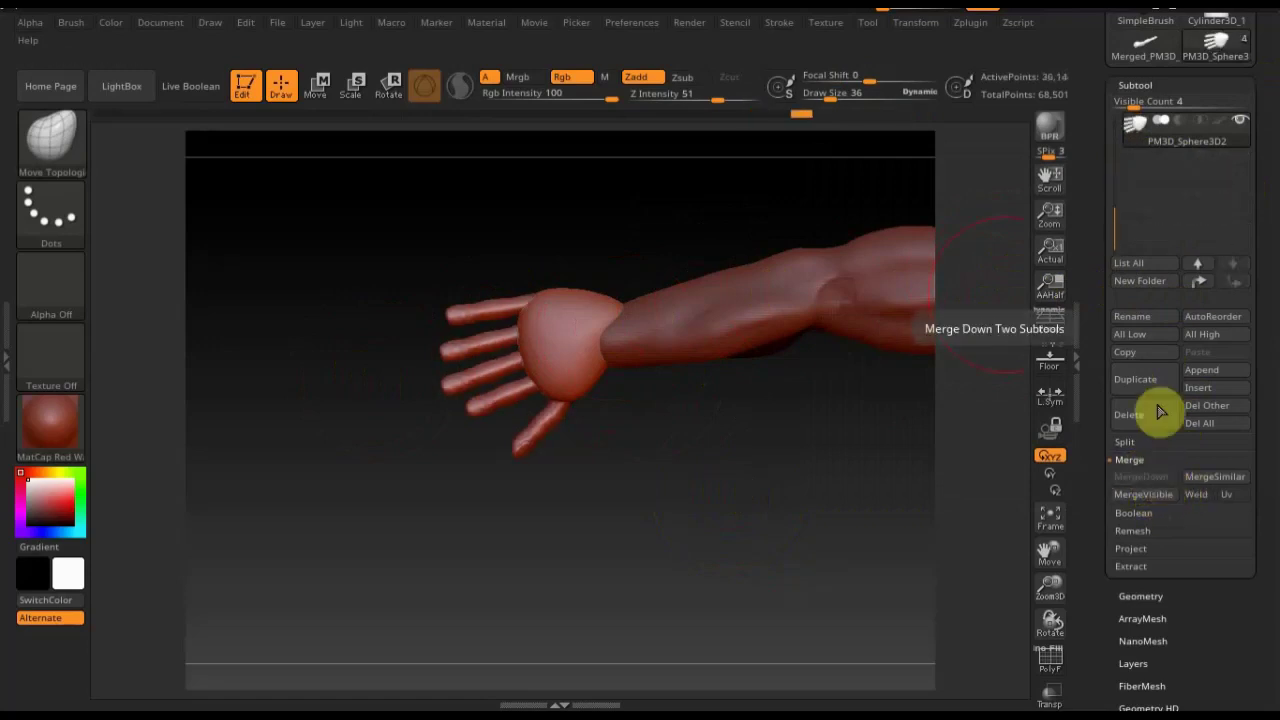
Step through the subtool list and reselect the merged hand subtool
{"action": "left_click", "coordinate": [1198, 264]}
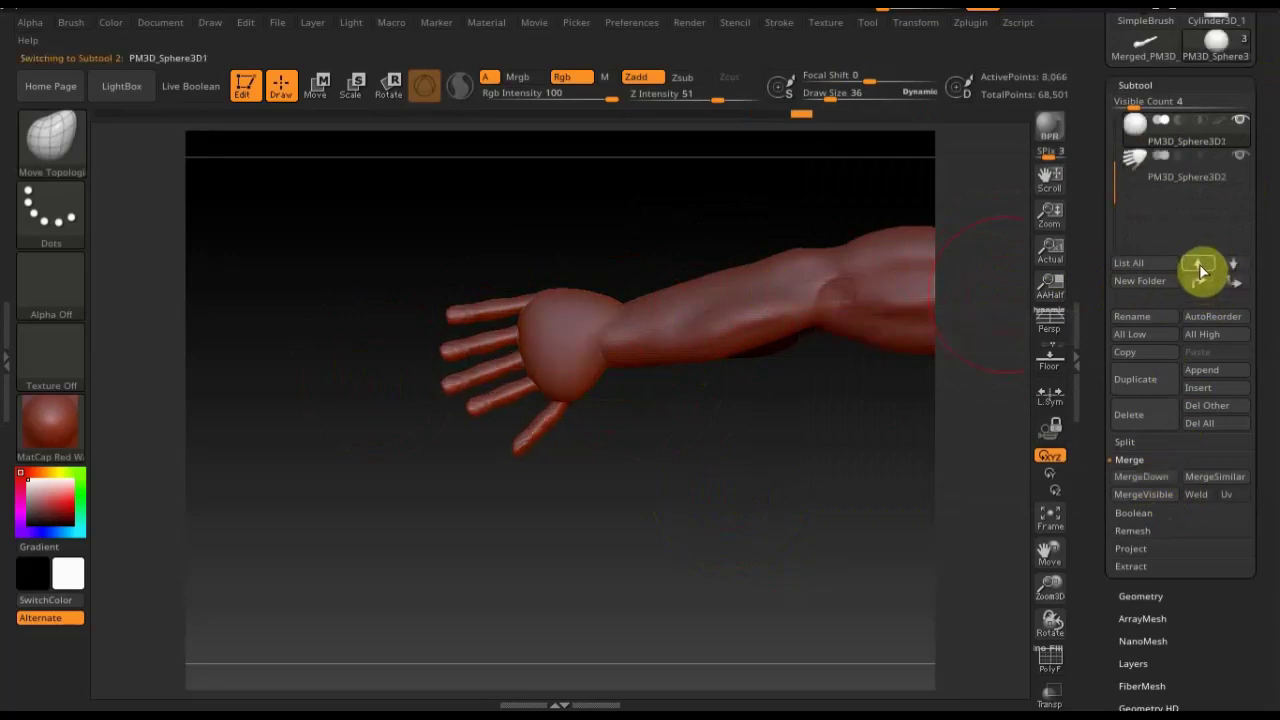
{"action": "left_click", "coordinate": [1197, 263]}
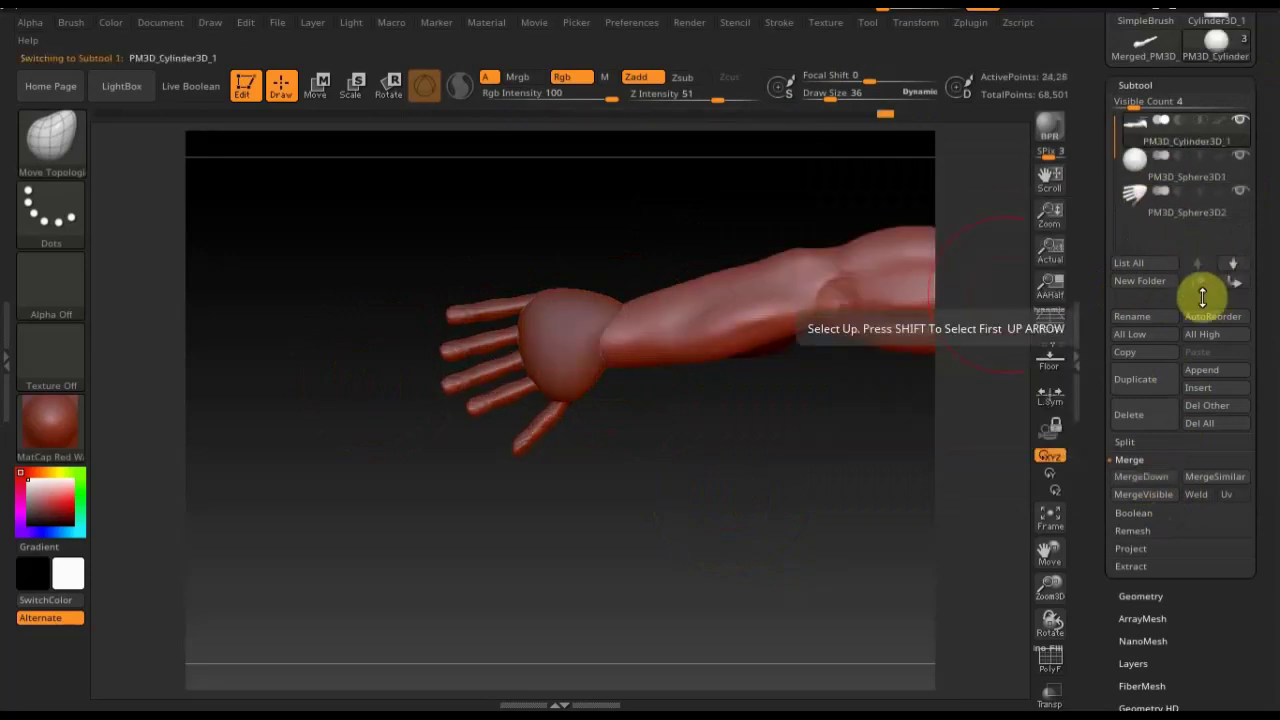
{"action": "left_click", "coordinate": [1233, 264]}
{"action": "left_click", "coordinate": [1233, 264]}
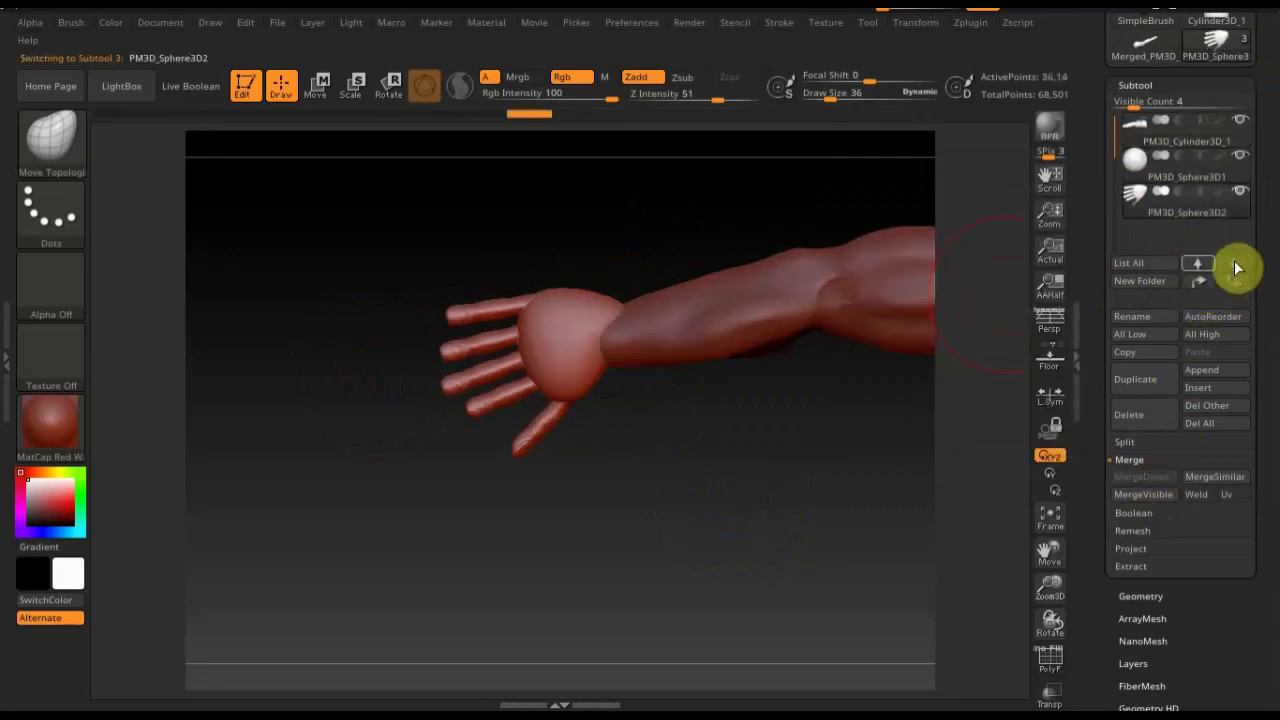
Nudge the merged hand slightly with the Move gizmo
{"action": "left_click", "coordinate": [315, 86]}
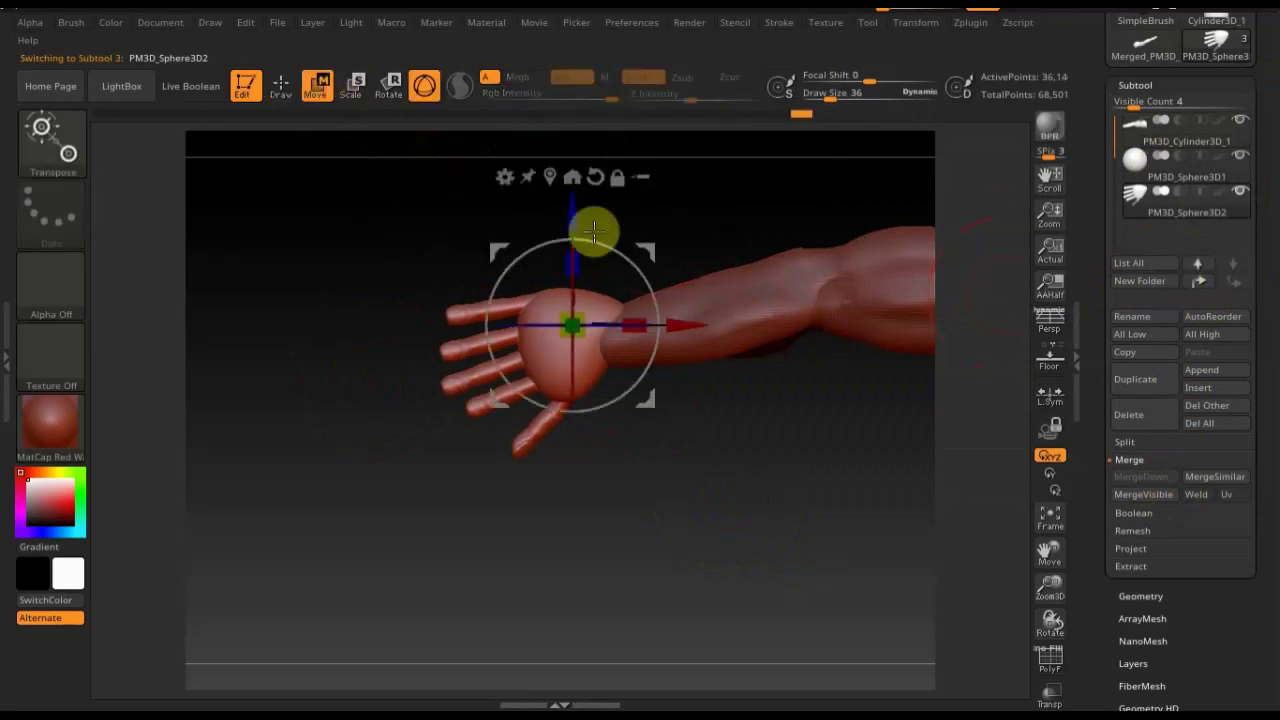
{"action": "mouse_move", "coordinate": [578, 216]}
{"action": "left_mouse_down"}
{"action": "mouse_move", "coordinate": [581, 231]}
{"action": "mouse_move", "coordinate": [597, 173]}
{"action": "mouse_move", "coordinate": [589, 214]}
{"action": "left_mouse_up"}
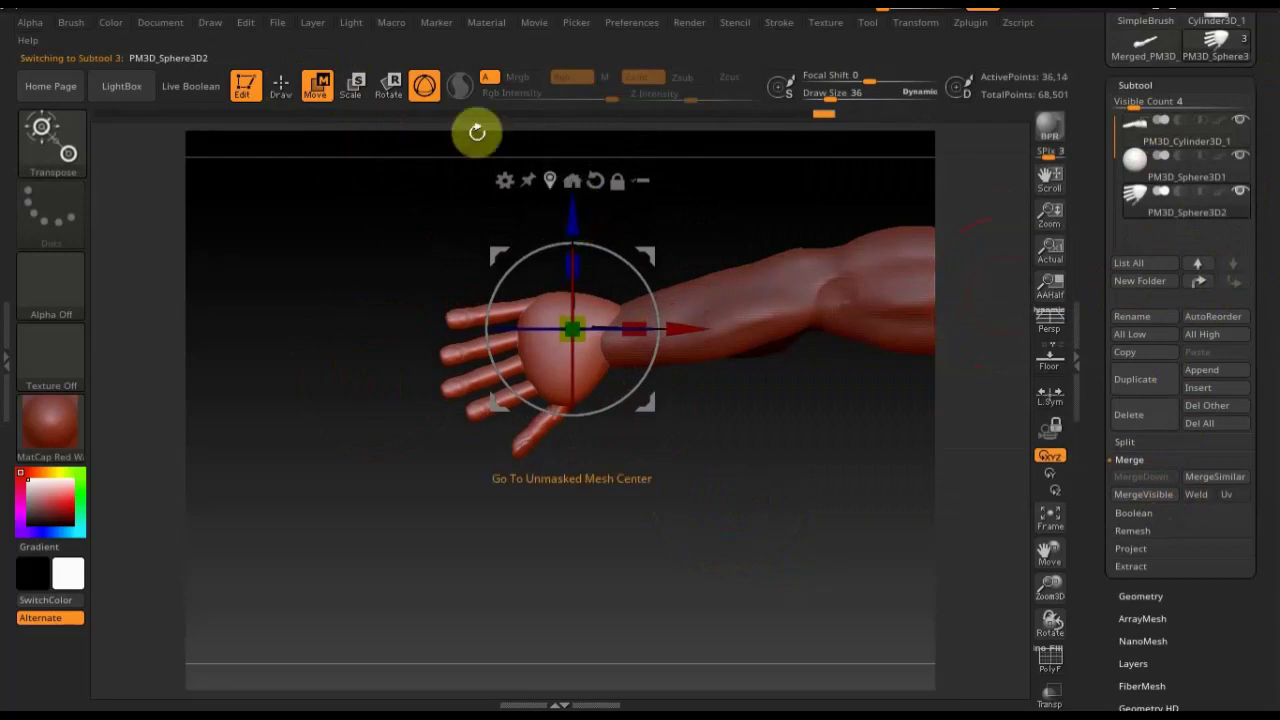
{"action": "left_click", "coordinate": [281, 86]}
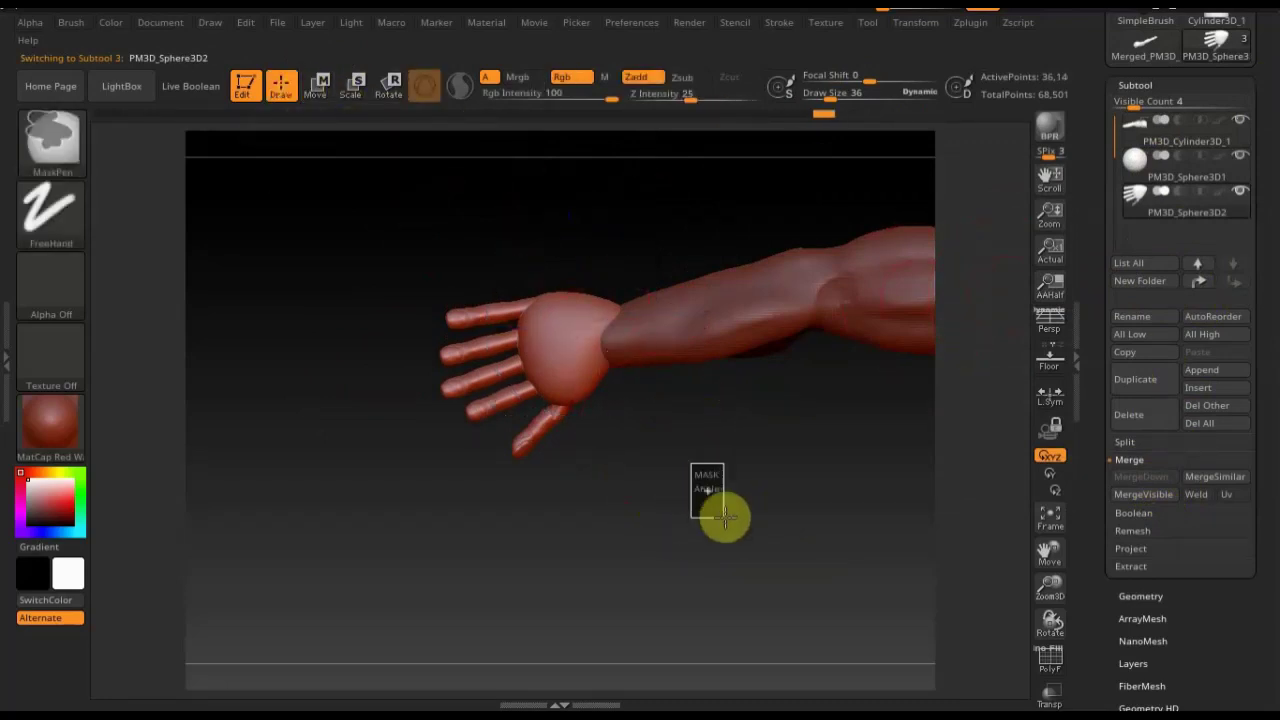
Turn on PolyF, then slide the hand along the arm axis, lower it and flatten it slightly
{"action": "left_click", "coordinate": [1050, 657]}
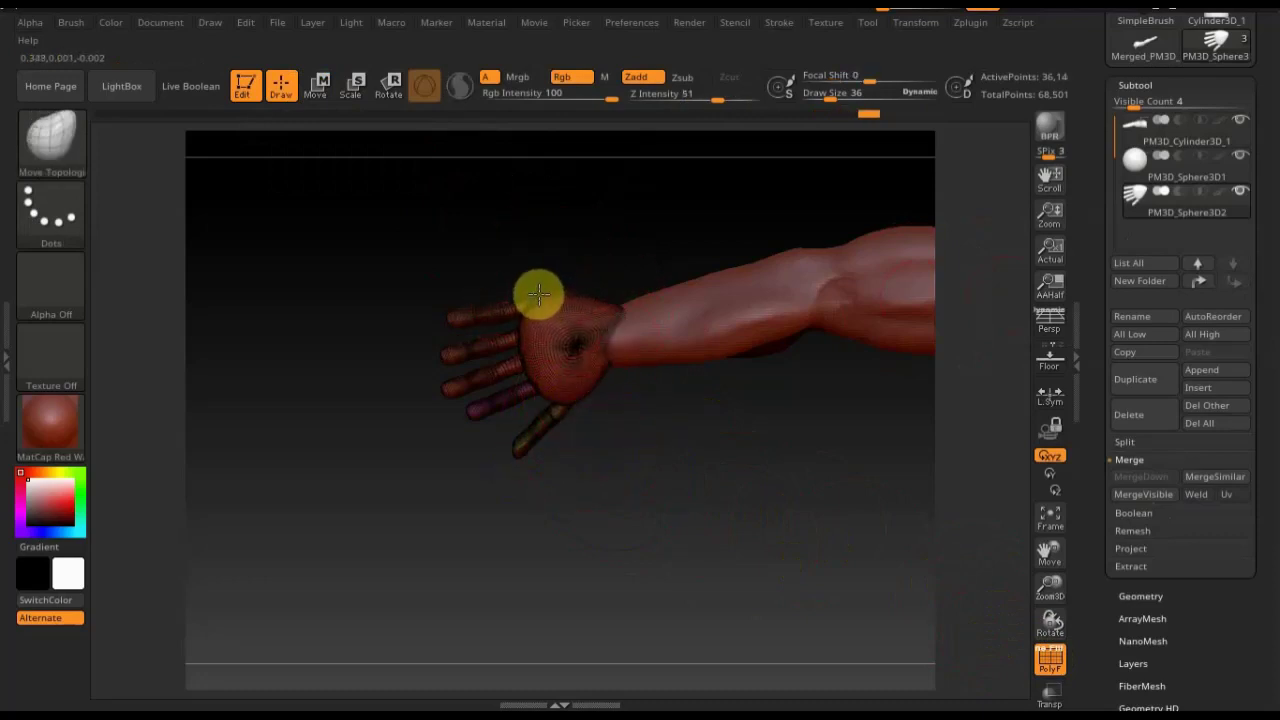
{"action": "left_click", "coordinate": [318, 92]}
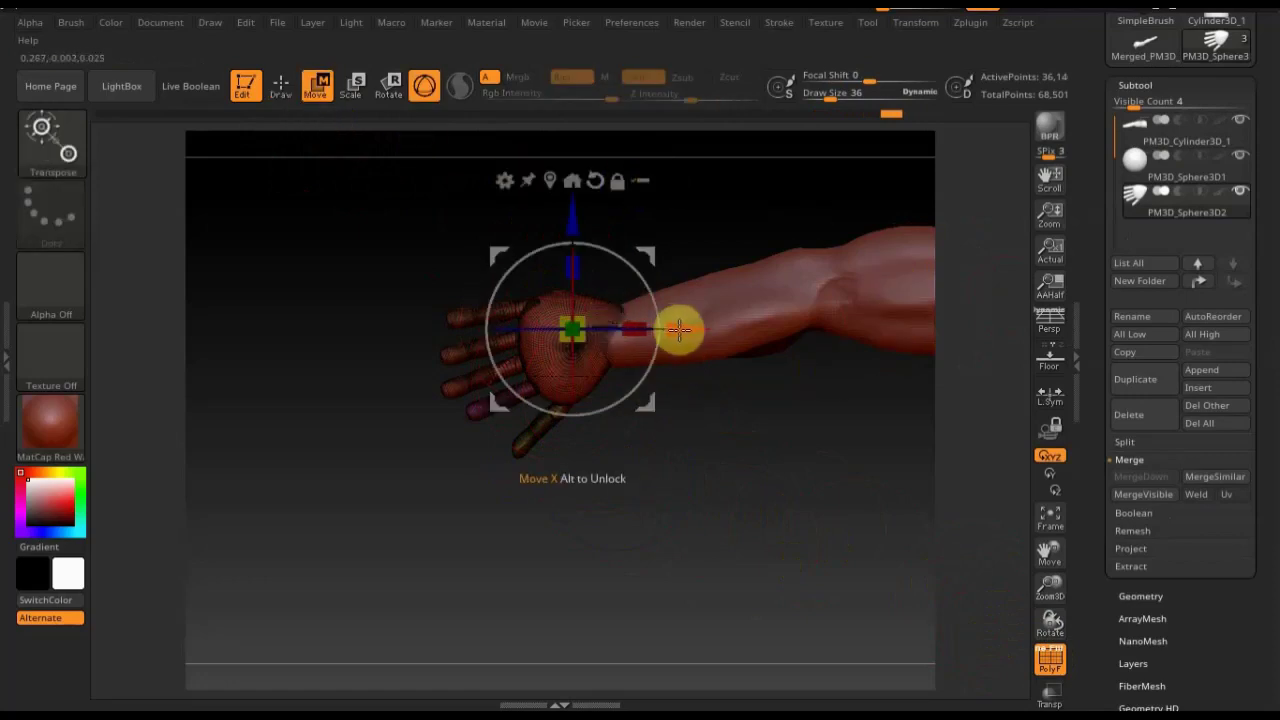
{"action": "left_click_drag", "start_coordinate": [685, 333], "coordinate": [690, 333]}
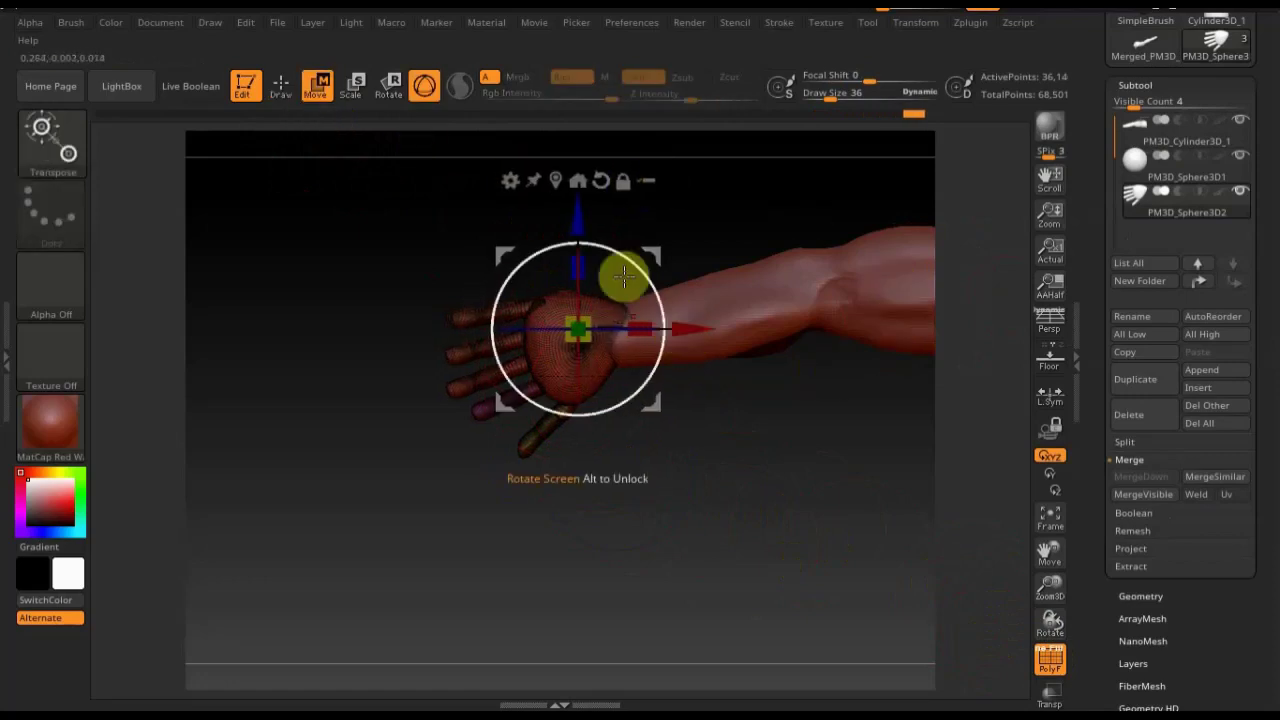
{"action": "left_click_drag", "start_coordinate": [575, 208], "coordinate": [566, 207]}
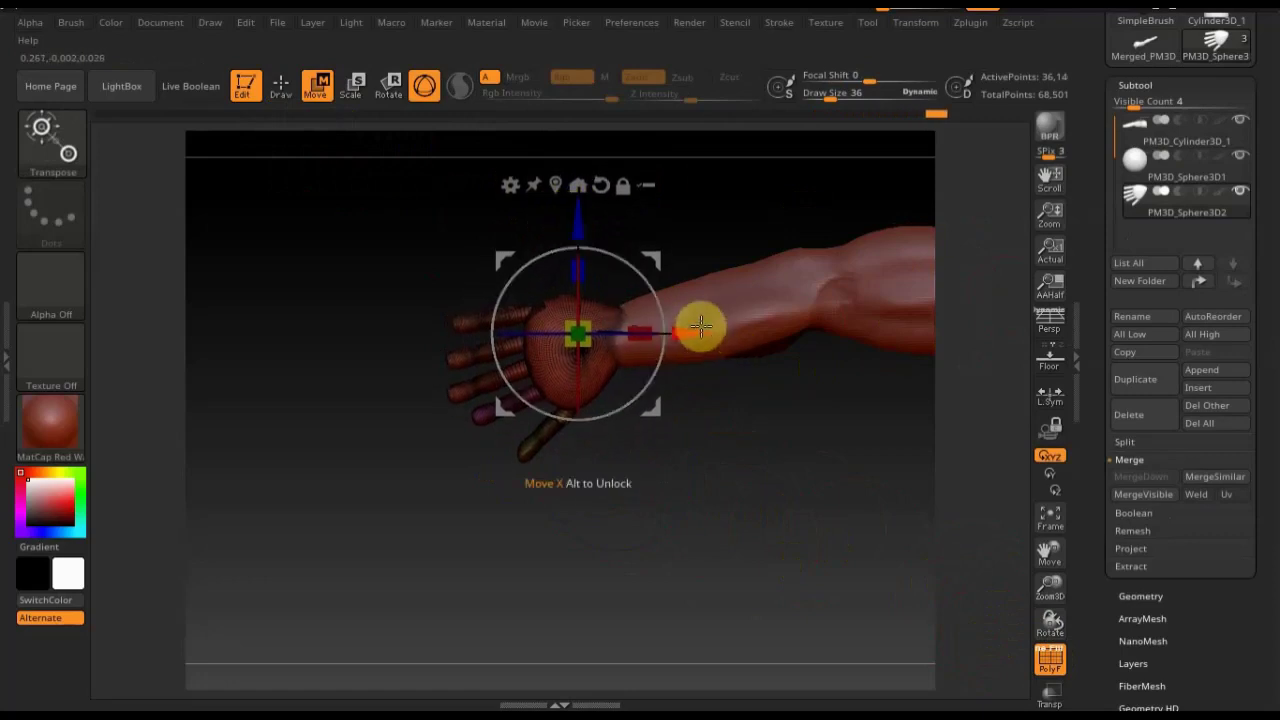
{"action": "left_click_drag", "start_coordinate": [701, 326], "coordinate": [656, 337]}
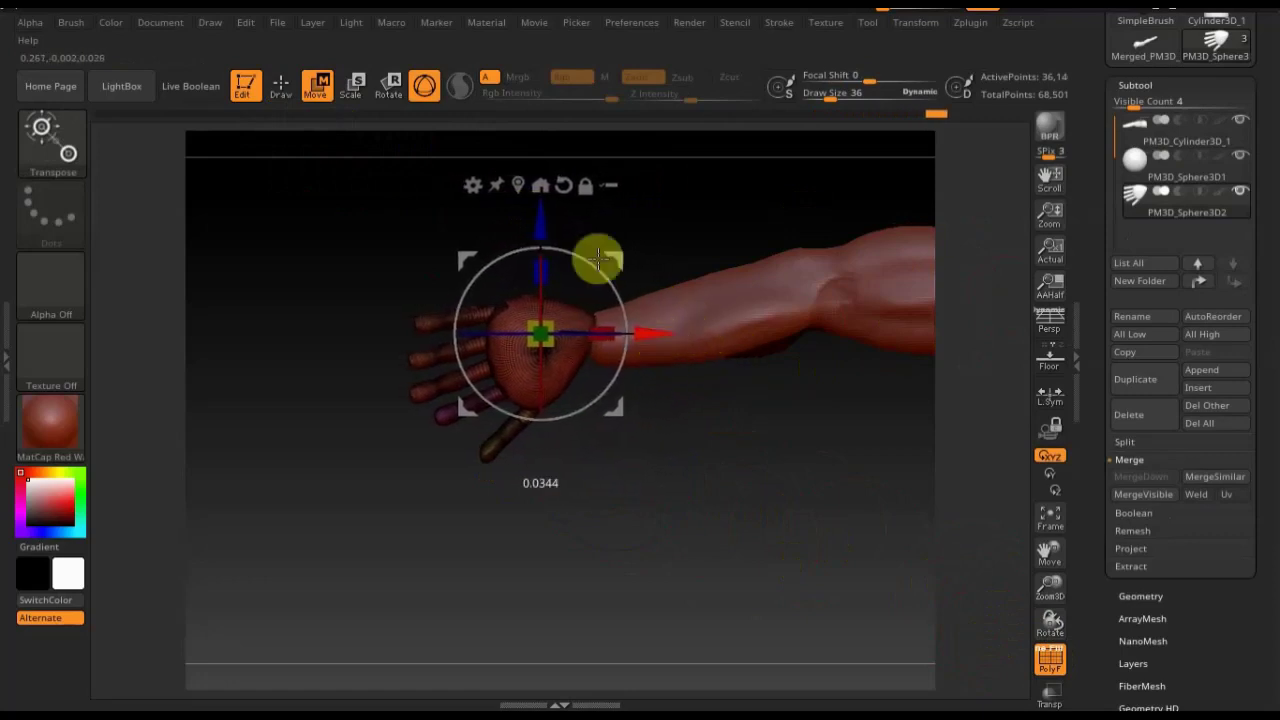
{"action": "left_click_drag", "start_coordinate": [529, 217], "coordinate": [529, 237]}
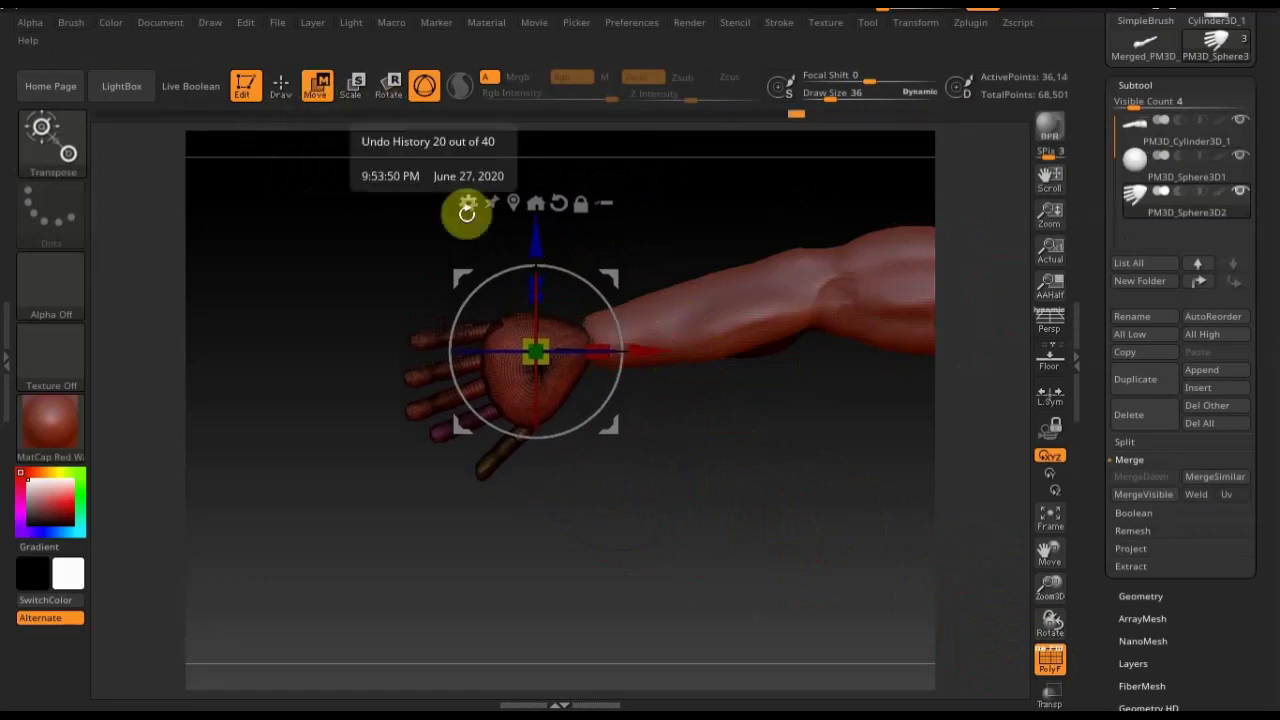
{"action": "left_click_drag", "start_coordinate": [540, 284], "coordinate": [541, 290]}
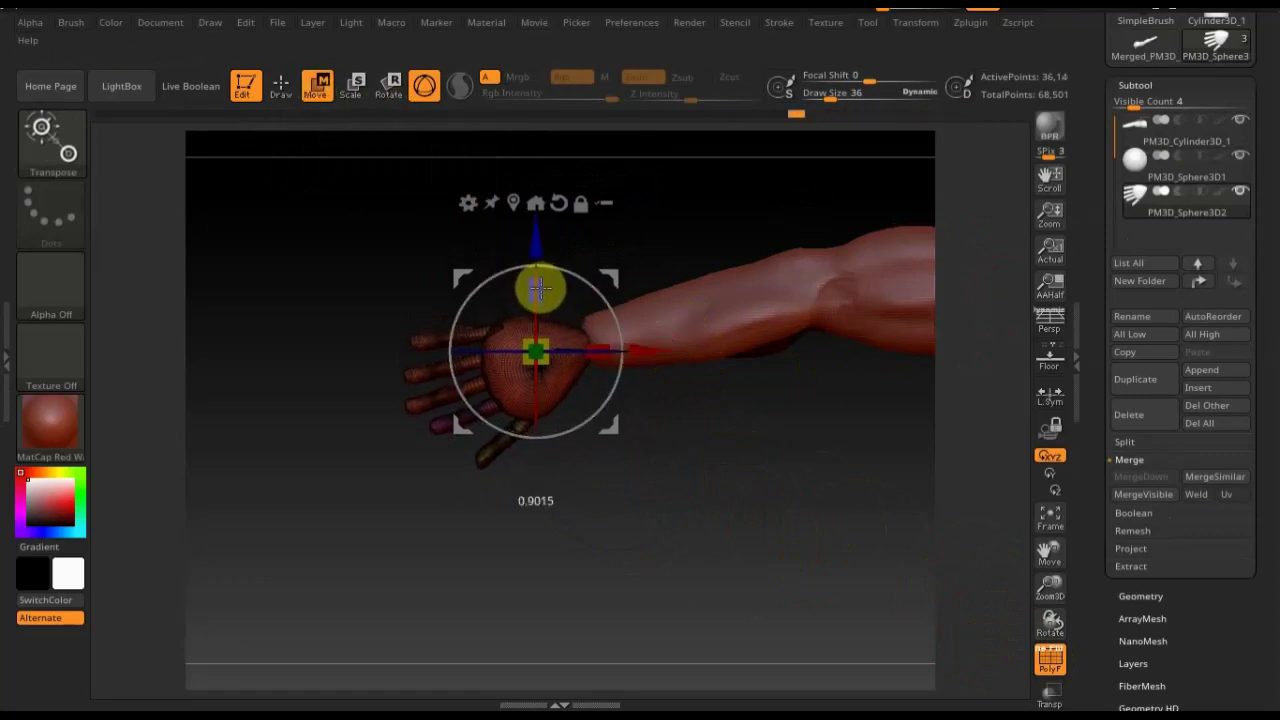
Sculpt the palm's top and lower edges into a flat slab and blend in the thumb base
{"action": "left_click", "coordinate": [279, 88]}
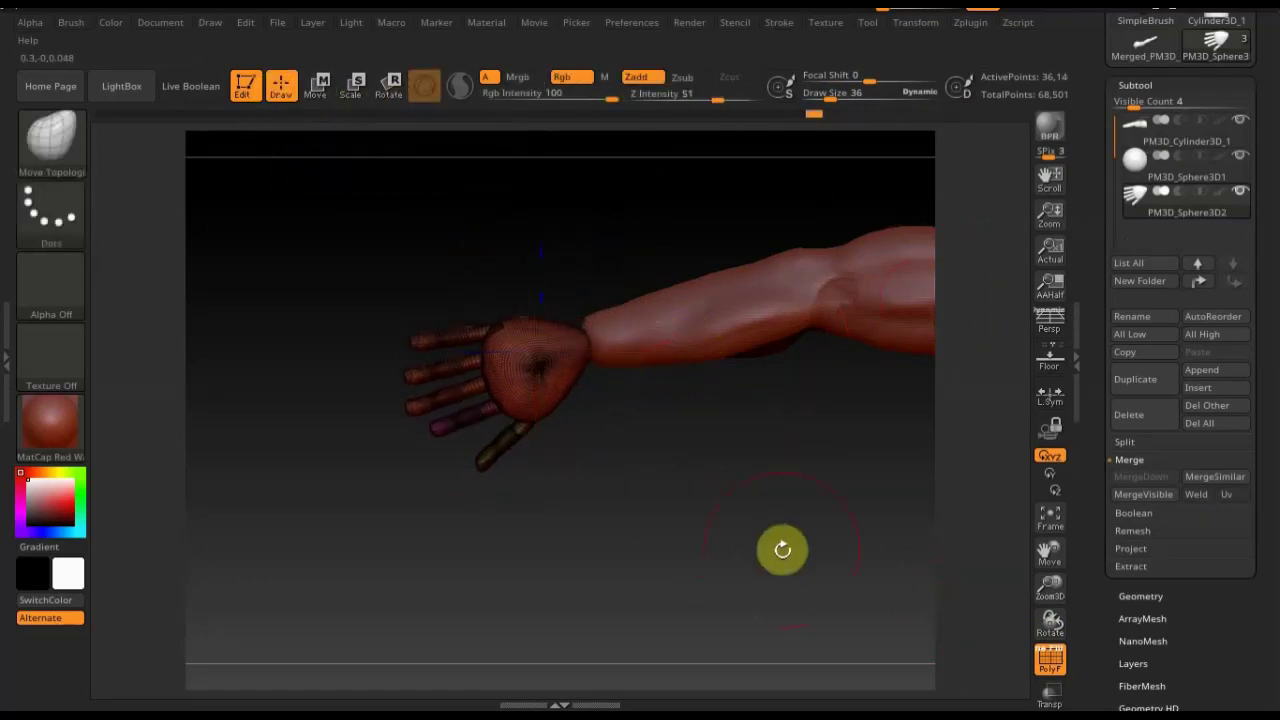
{"action": "left_click_drag", "start_coordinate": [736, 428], "coordinate": [586, 371]}
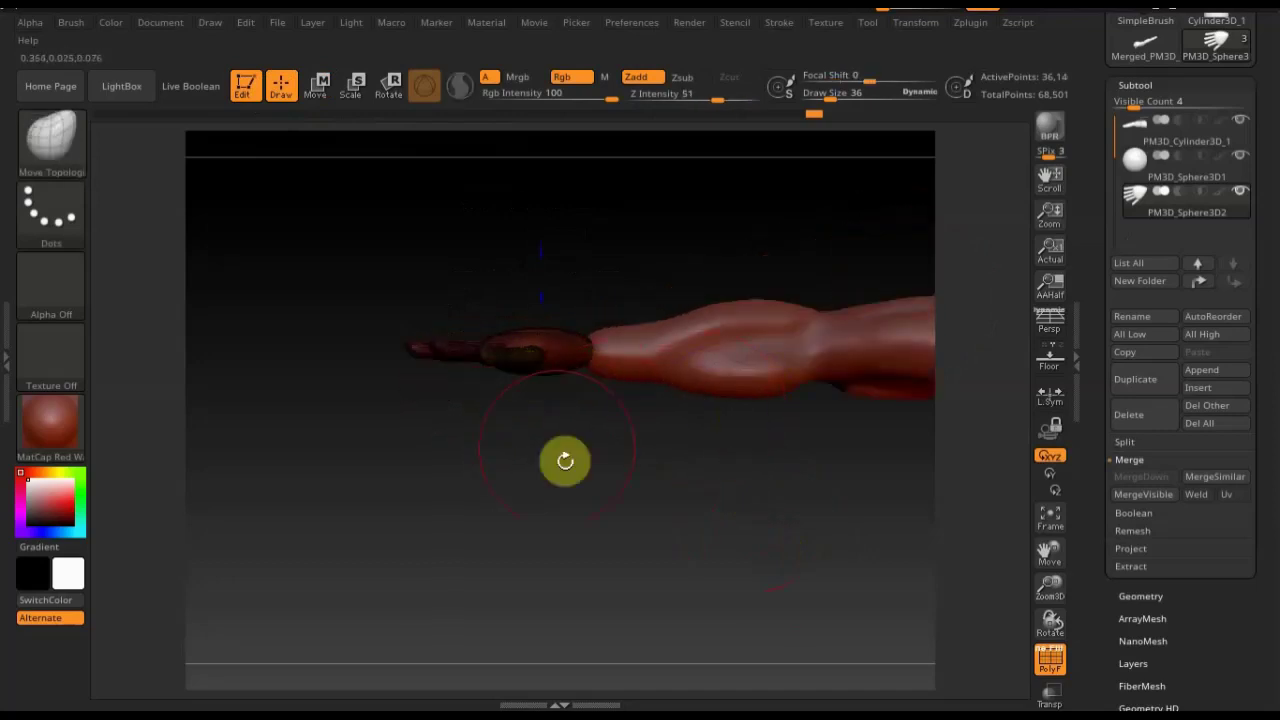
{"action": "left_click_drag", "start_coordinate": [589, 471], "coordinate": [532, 413]}
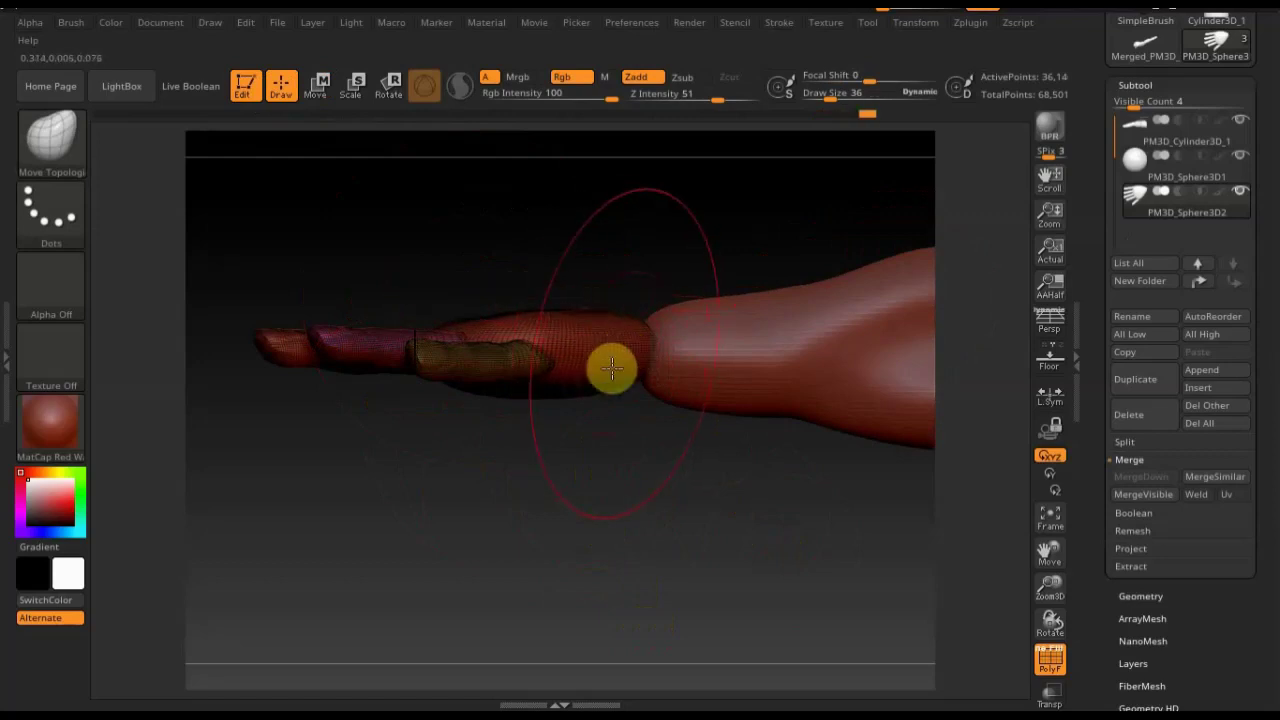
{"action": "mouse_move", "coordinate": [613, 501]}
{"action": "left_mouse_down"}
{"action": "mouse_move", "coordinate": [601, 622]}
{"action": "mouse_move", "coordinate": [640, 440]}
{"action": "mouse_move", "coordinate": [714, 239]}
{"action": "left_mouse_up"}
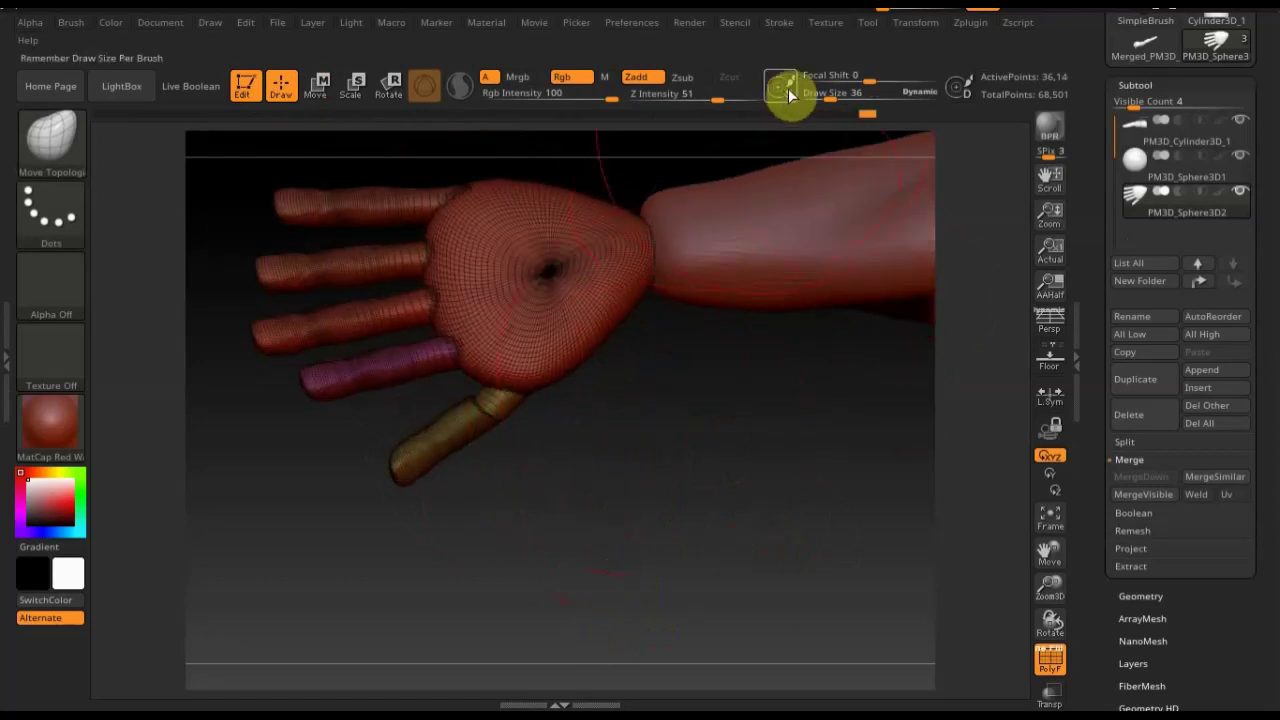
{"action": "left_click_drag", "start_coordinate": [829, 100], "coordinate": [848, 101]}
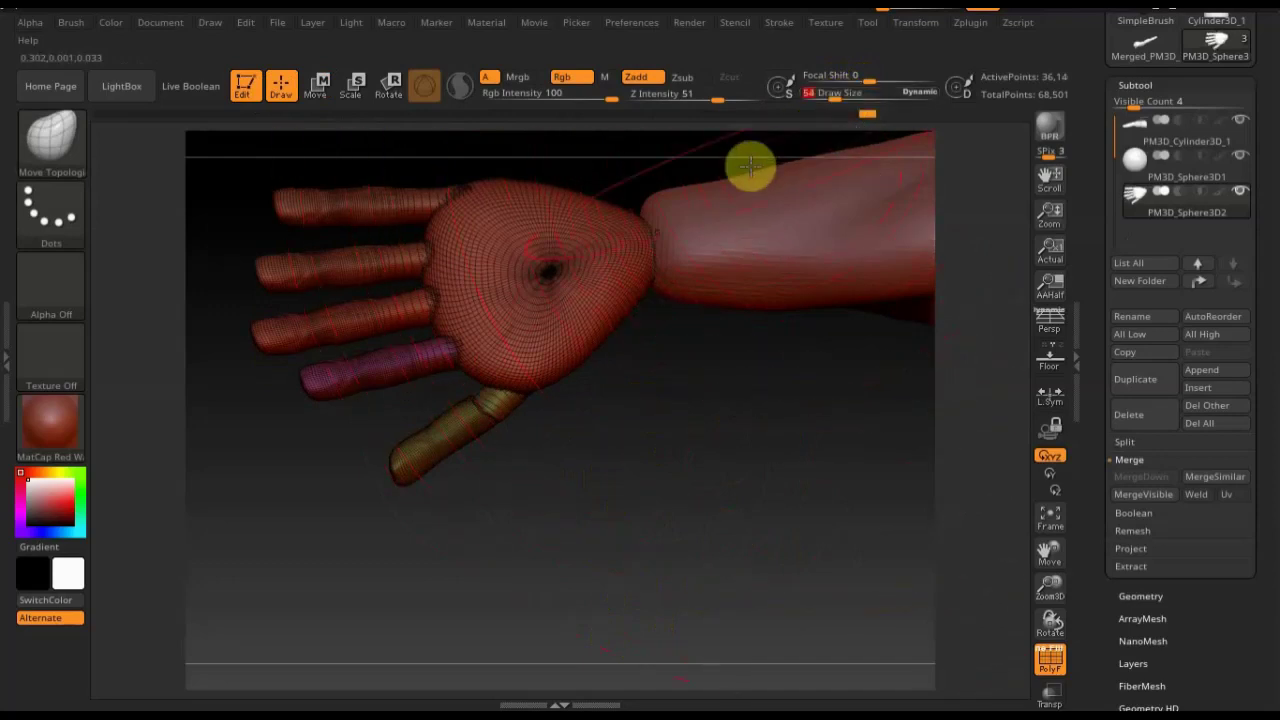
{"action": "left_click_drag", "start_coordinate": [842, 94], "coordinate": [714, 177]}
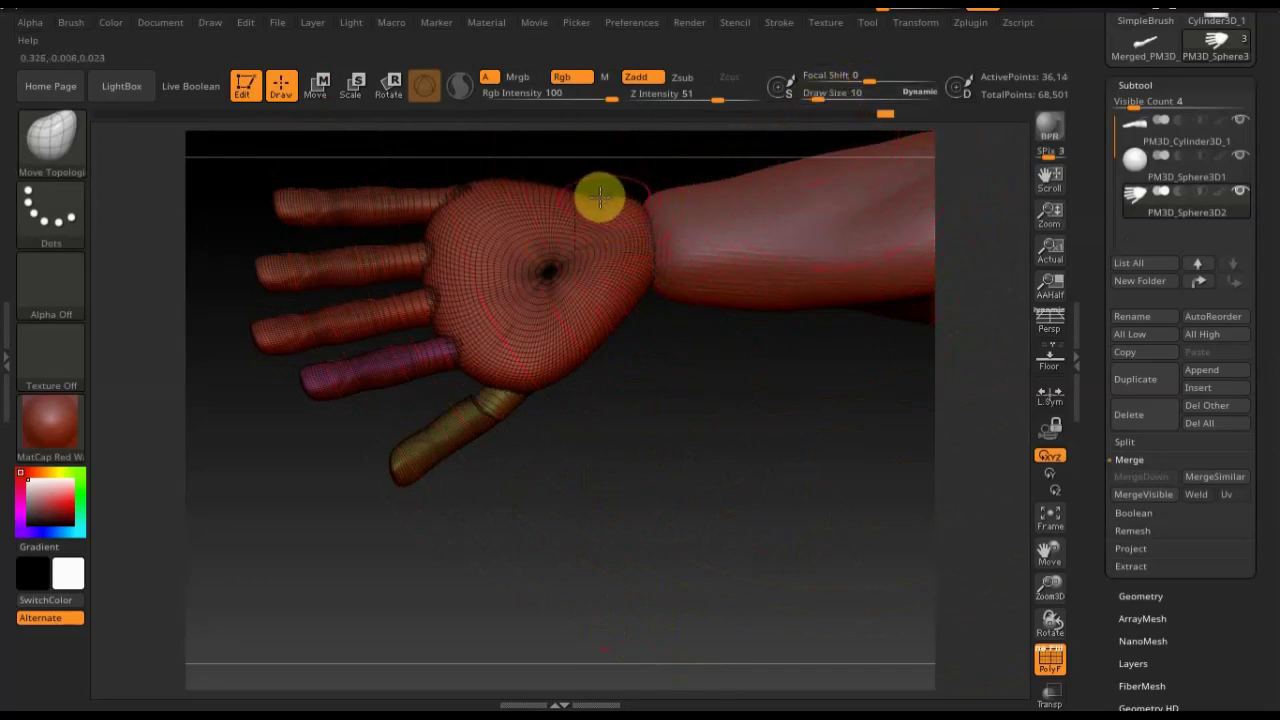
{"action": "mouse_move", "coordinate": [597, 168]}
{"action": "left_mouse_down"}
{"action": "mouse_move", "coordinate": [556, 186]}
{"action": "mouse_move", "coordinate": [602, 283]}
{"action": "left_mouse_up"}
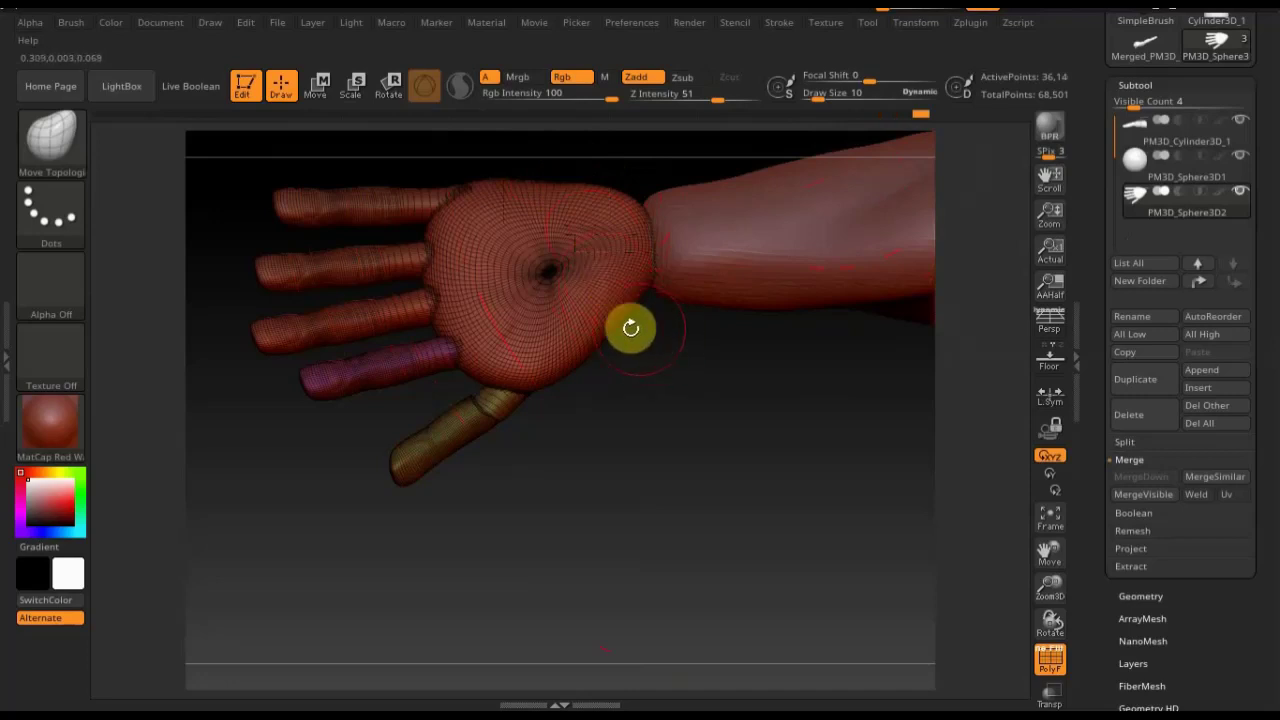
{"action": "left_click_drag", "start_coordinate": [631, 329], "coordinate": [533, 391]}
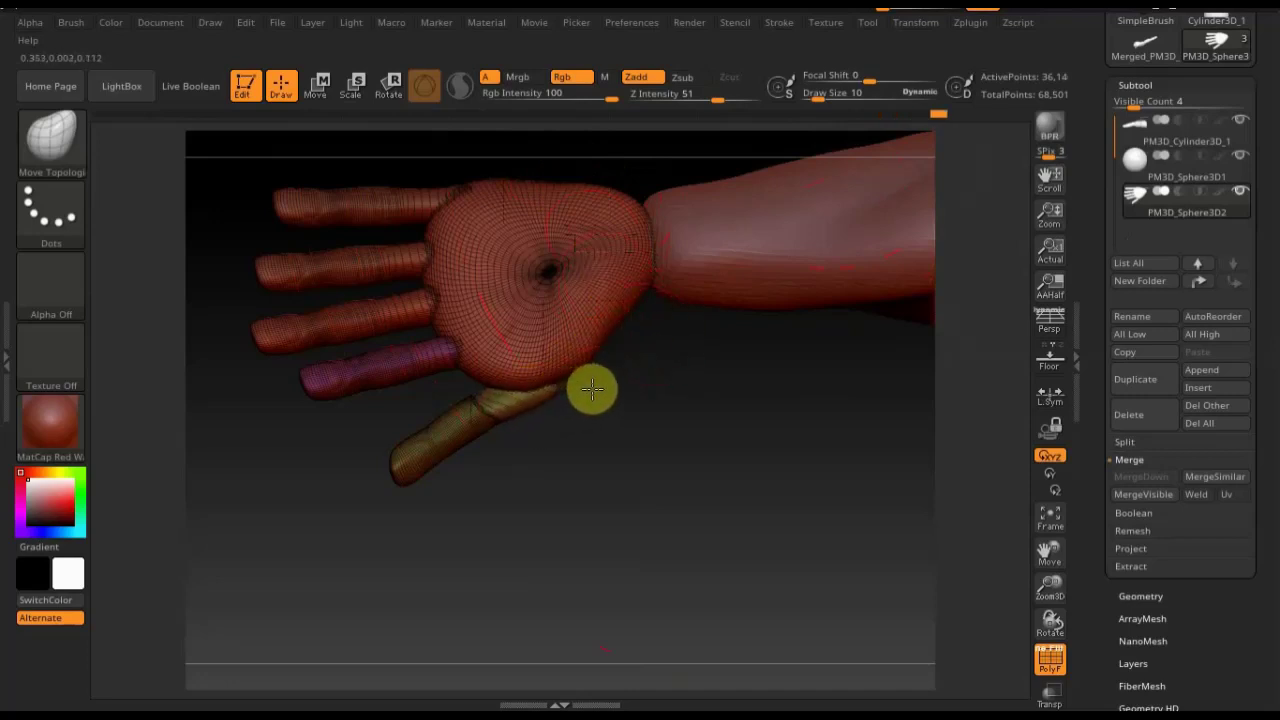
{"action": "left_click_drag", "start_coordinate": [603, 366], "coordinate": [525, 416]}
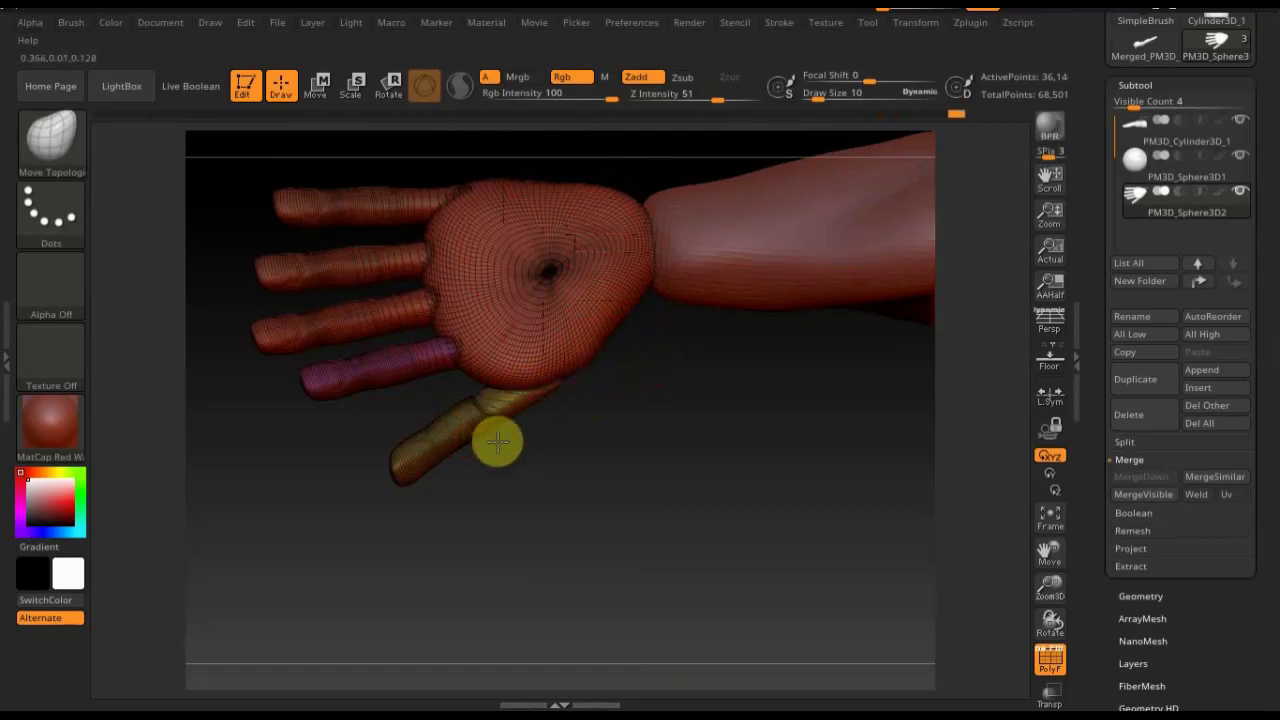
{"action": "left_click_drag", "start_coordinate": [543, 371], "coordinate": [482, 380]}
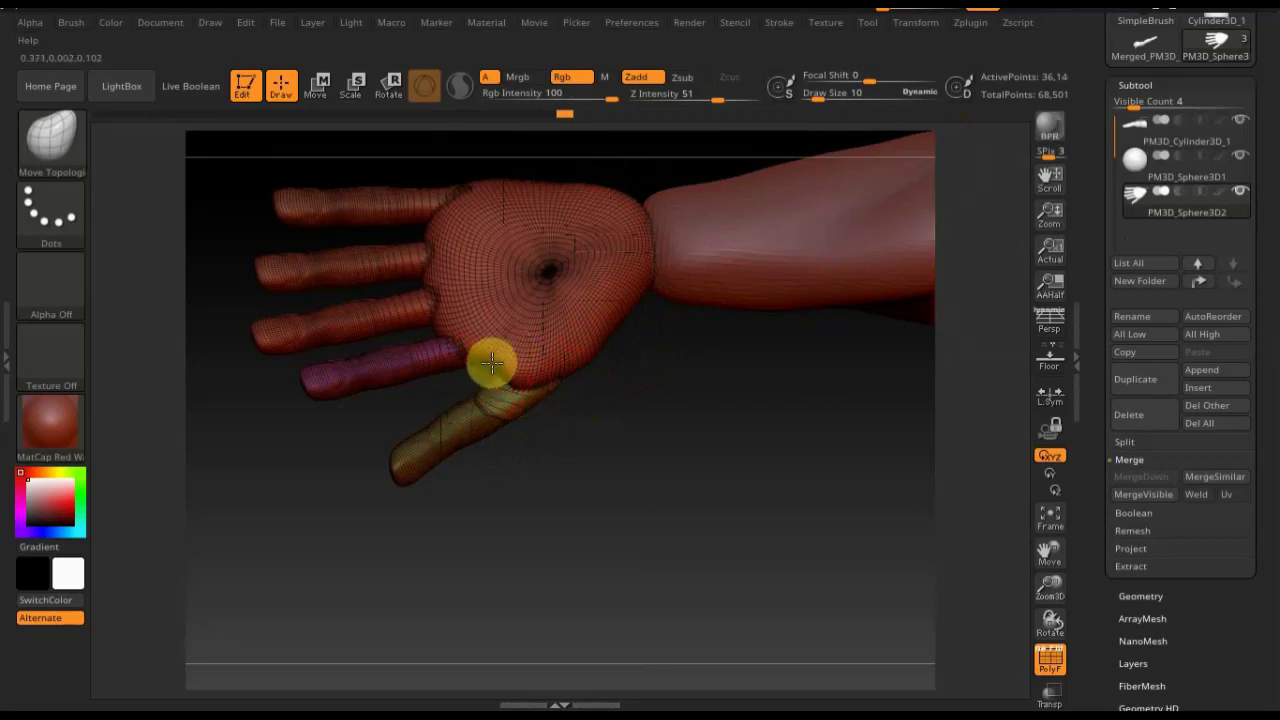
Smooth the palm surface and turn off PolyF to hide the wireframe
{"action": "key", "text": "shift"}
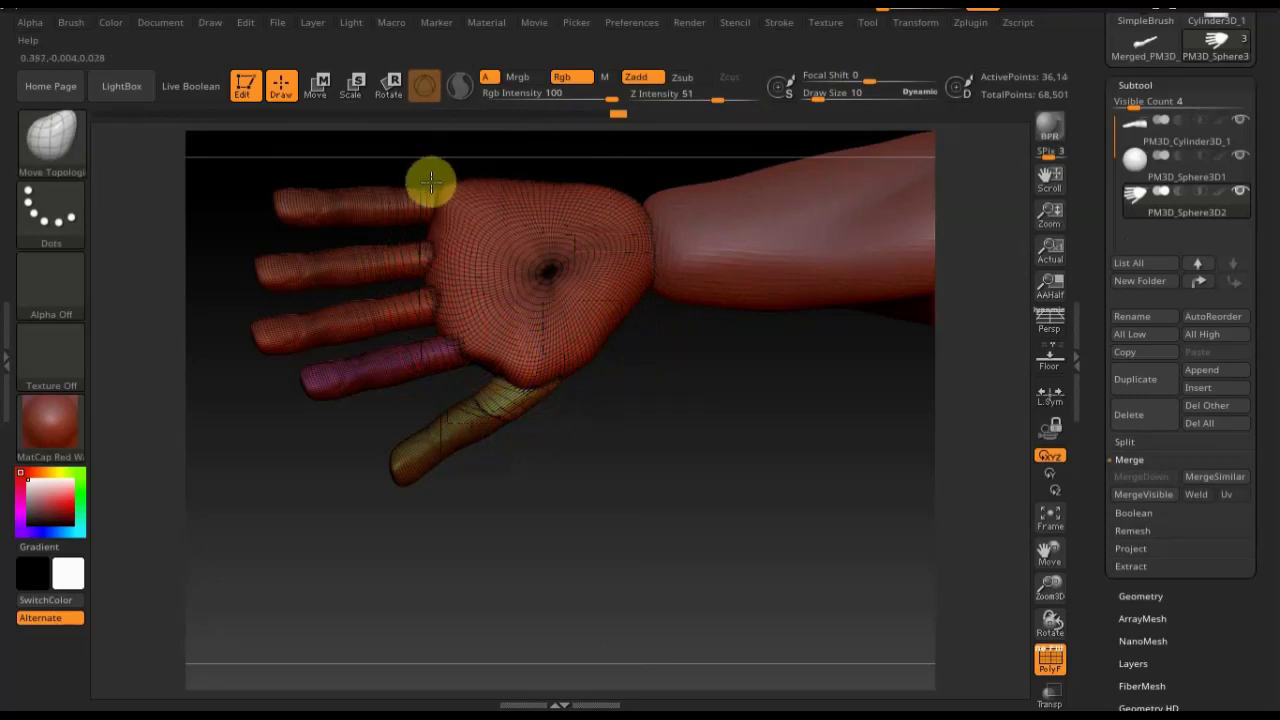
{"action": "left_click_drag", "start_coordinate": [711, 414], "coordinate": [703, 424], "text": "shift"}
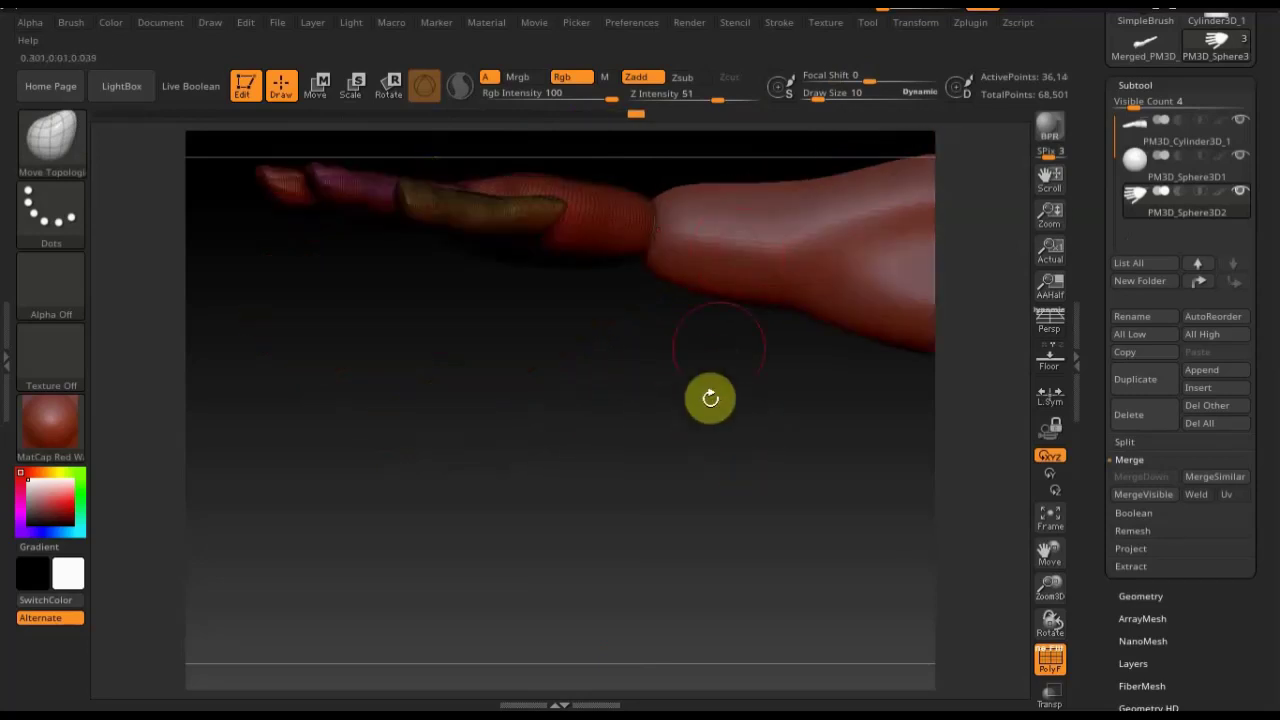
{"action": "left_click", "coordinate": [1049, 658]}
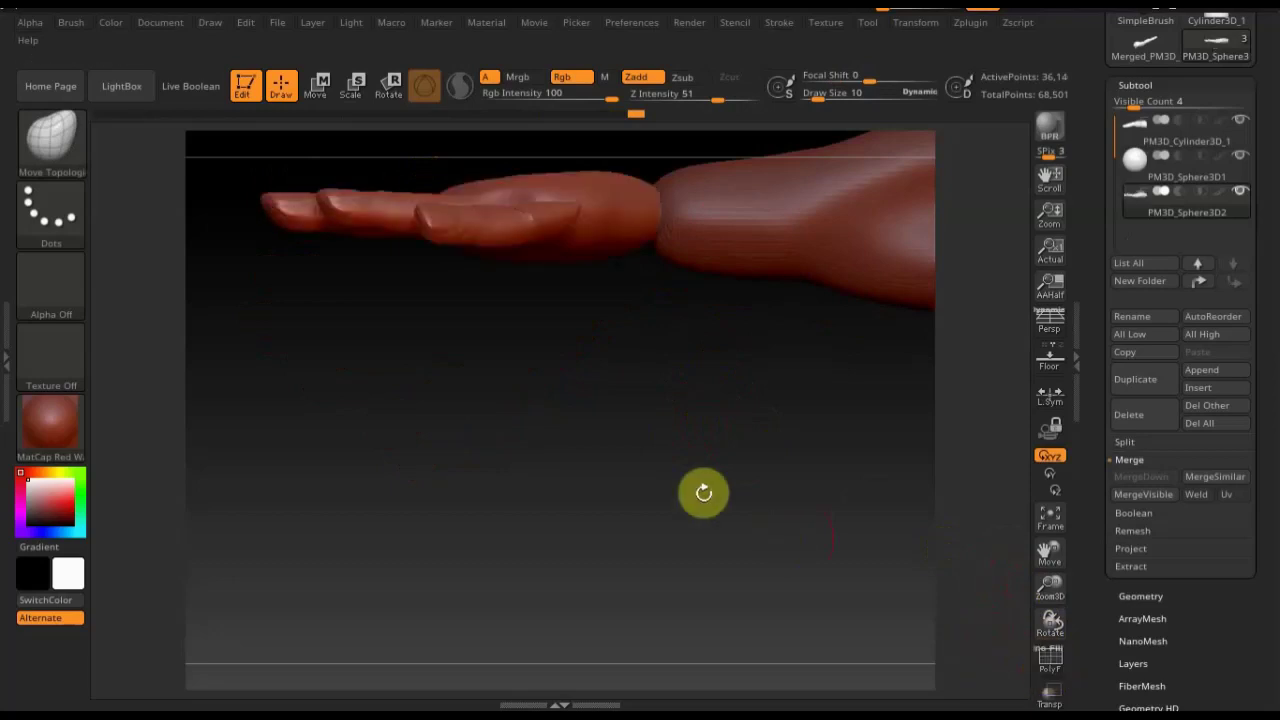
{"action": "mouse_move", "coordinate": [722, 513]}
{"action": "left_mouse_down"}
{"action": "mouse_move", "coordinate": [726, 614]}
{"action": "mouse_move", "coordinate": [682, 609]}
{"action": "mouse_move", "coordinate": [463, 311]}
{"action": "mouse_move", "coordinate": [483, 211]}
{"action": "mouse_move", "coordinate": [423, 257]}
{"action": "mouse_move", "coordinate": [494, 297]}
{"action": "left_mouse_up"}
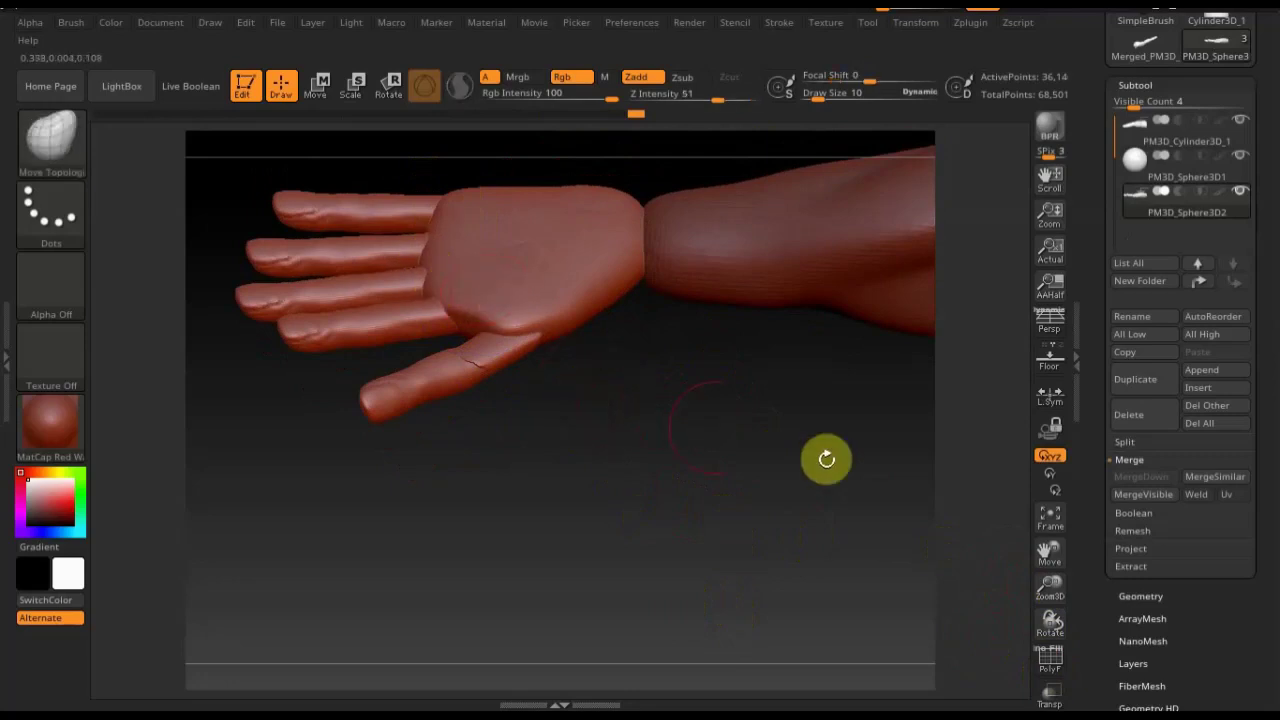
DynaMesh the hand, undo the blocky low-res result, and redo it at resolution 1536
{"action": "left_click", "coordinate": [1145, 595]}
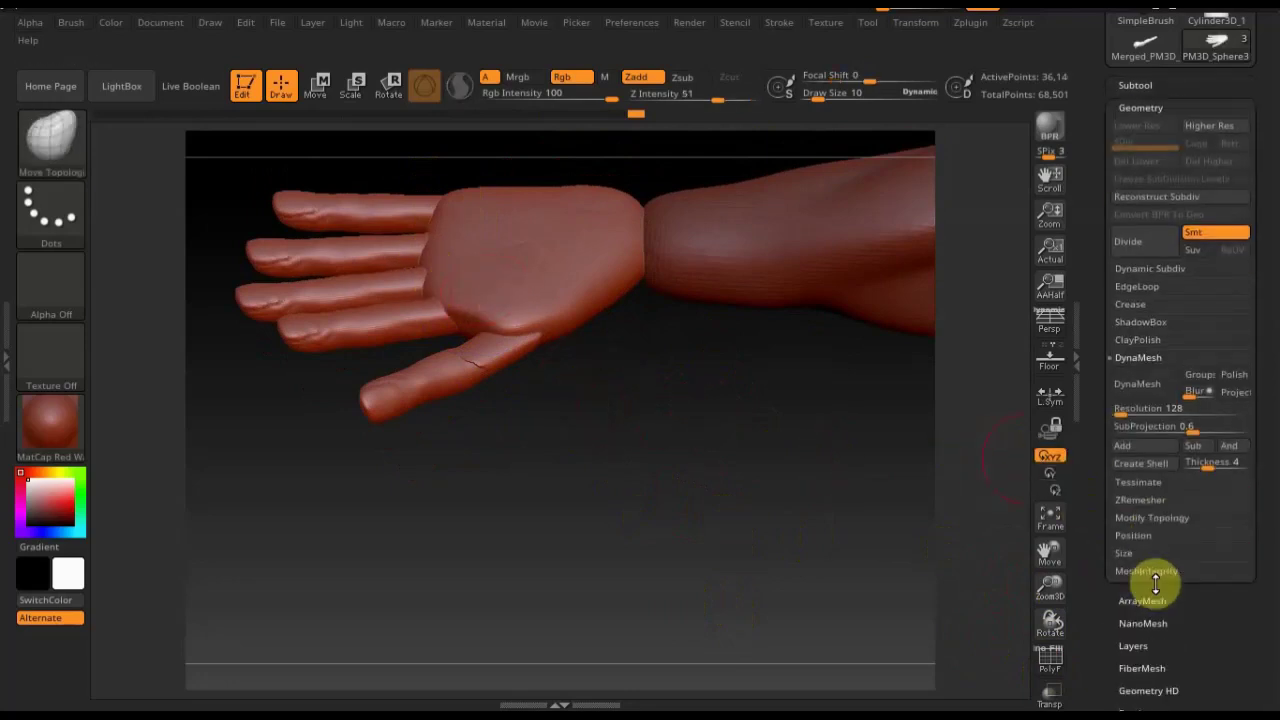
{"action": "left_click", "coordinate": [1140, 384]}
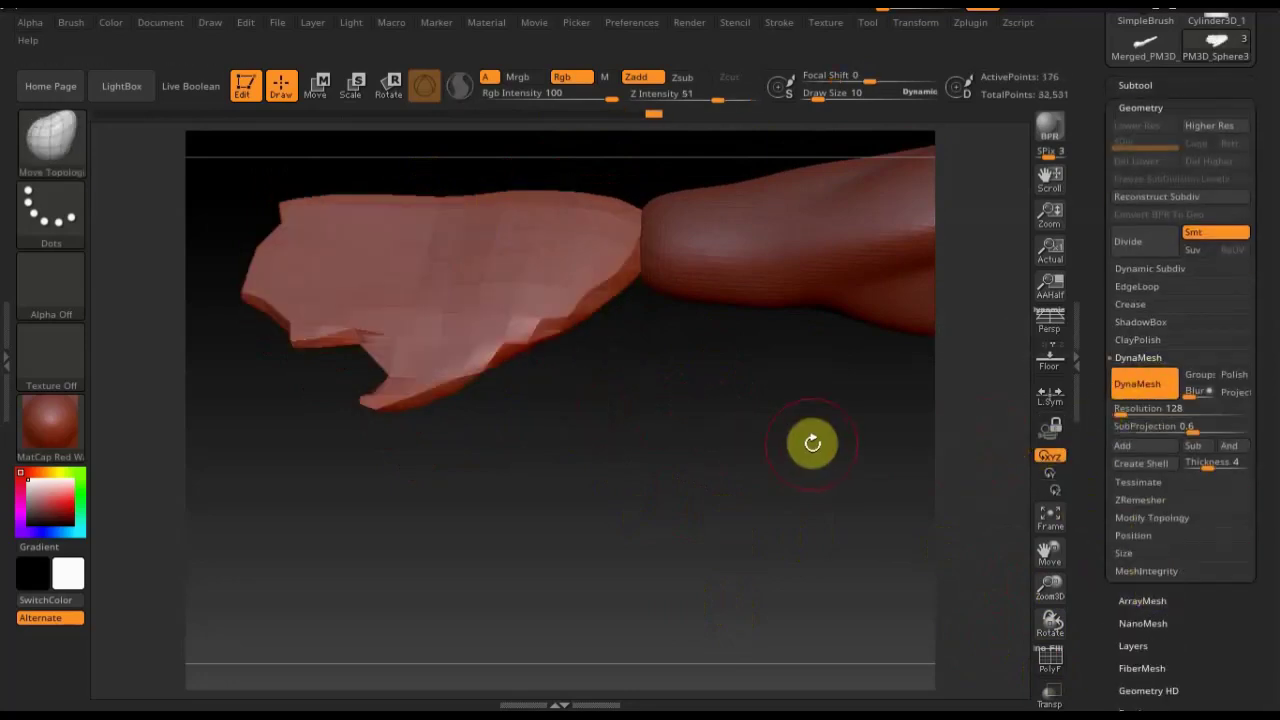
{"action": "key", "text": "ctrl+z"}
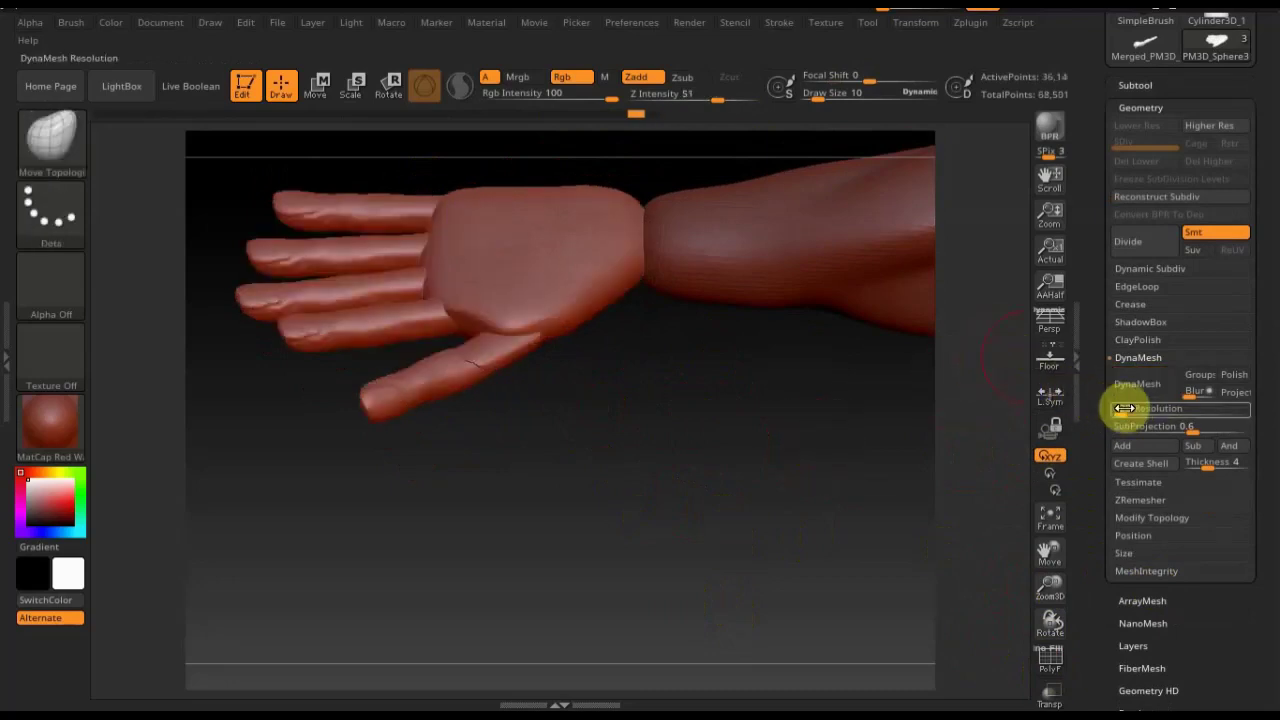
{"action": "left_click_drag", "start_coordinate": [1124, 408], "coordinate": [1166, 413]}
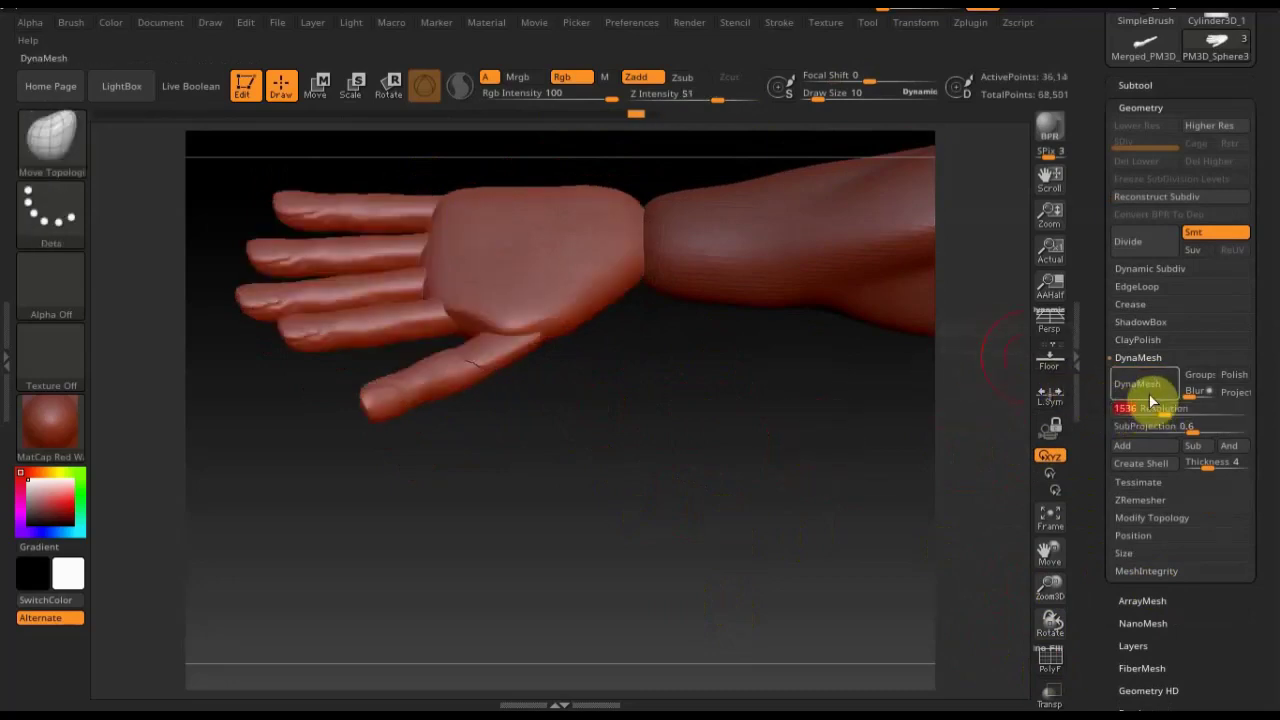
{"action": "left_click", "coordinate": [1137, 388]}
{"action": "mouse_move", "coordinate": [915, 431]}
{"action": "left_mouse_down"}
{"action": "mouse_move", "coordinate": [900, 508]}
{"action": "mouse_move", "coordinate": [908, 568]}
{"action": "left_mouse_up"}
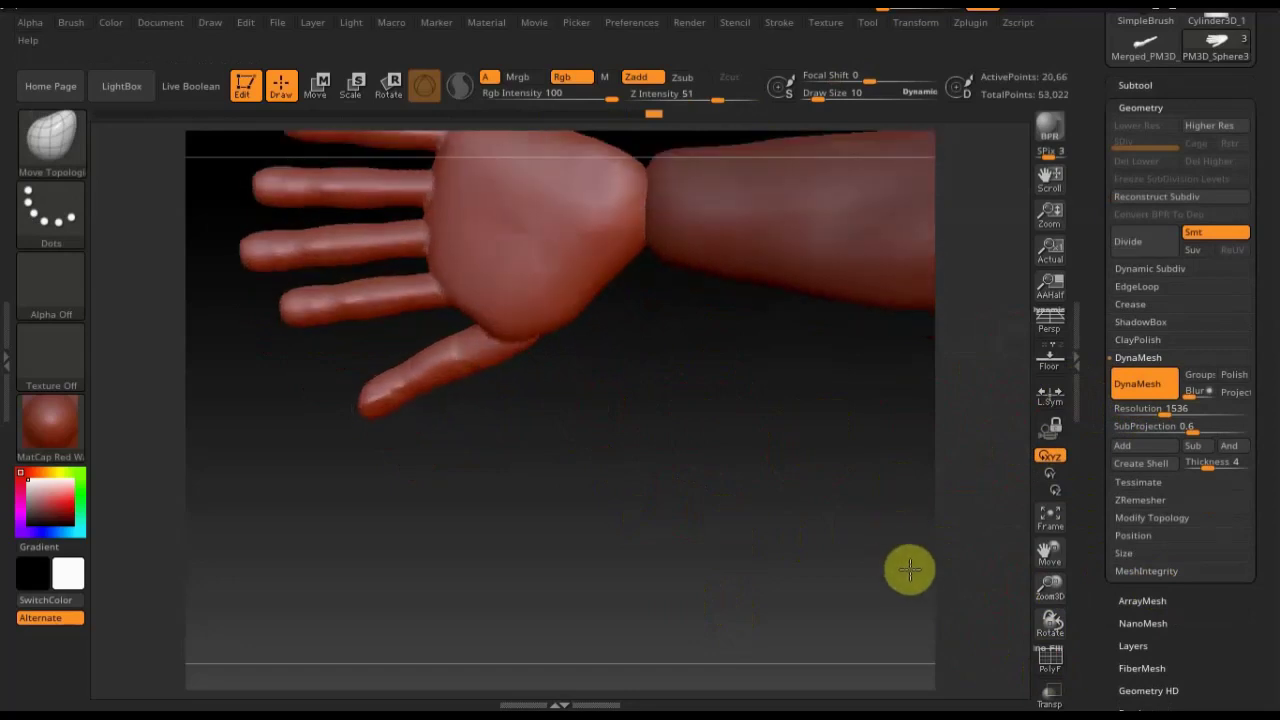
{"action": "mouse_move", "coordinate": [889, 508]}
{"action": "left_mouse_down"}
{"action": "mouse_move", "coordinate": [860, 554]}
{"action": "mouse_move", "coordinate": [443, 411]}
{"action": "left_mouse_up"}
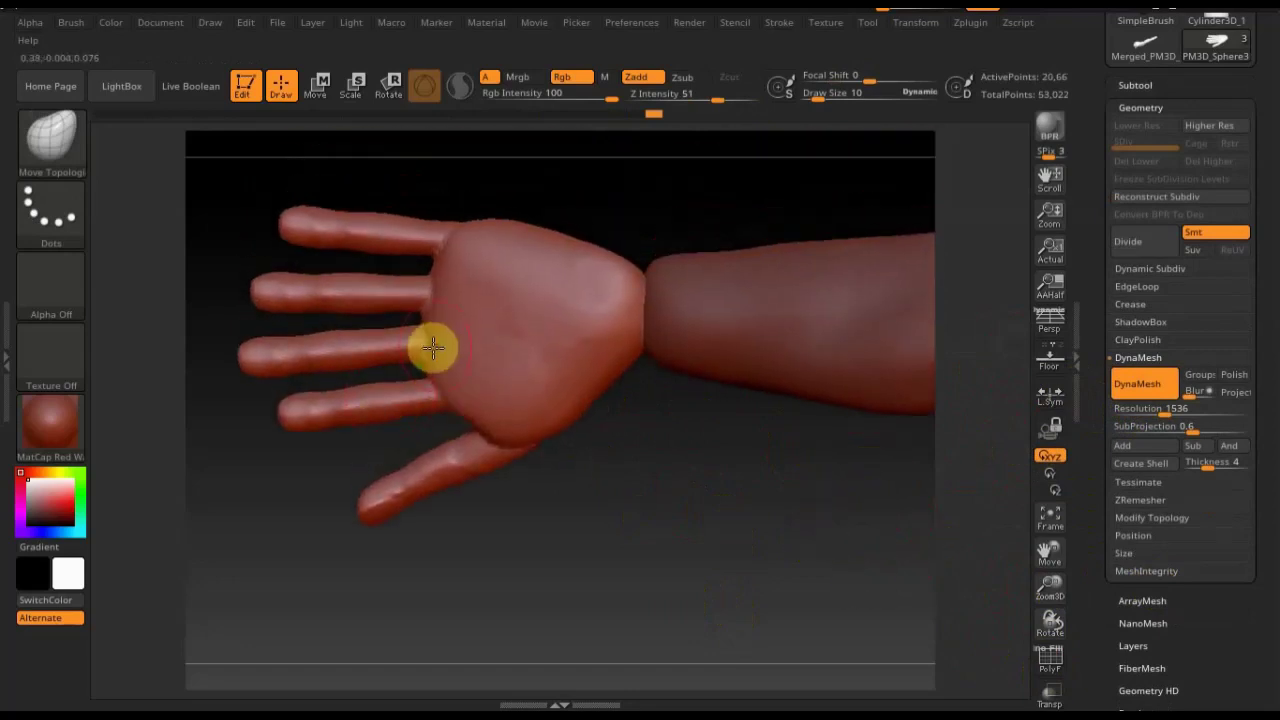
Smooth the palm surface with the Smooth brush
{"action": "key", "text": "shift"}
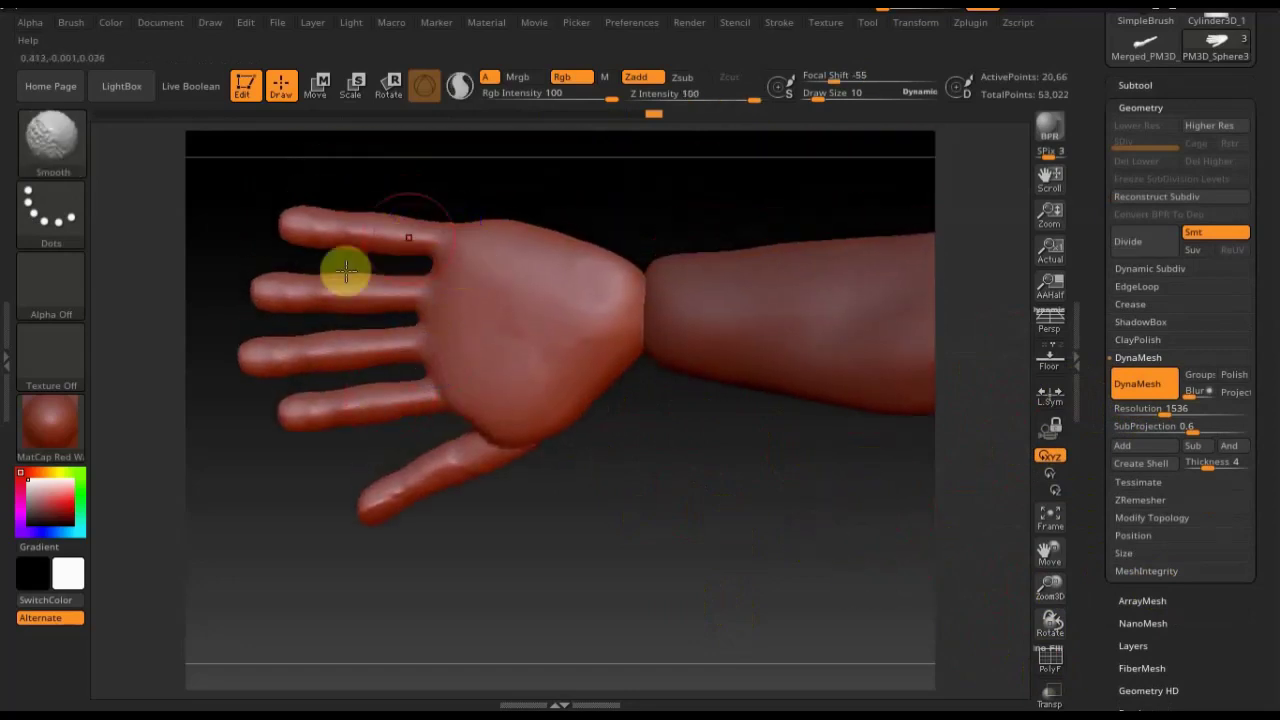
{"action": "key", "text": "shift"}
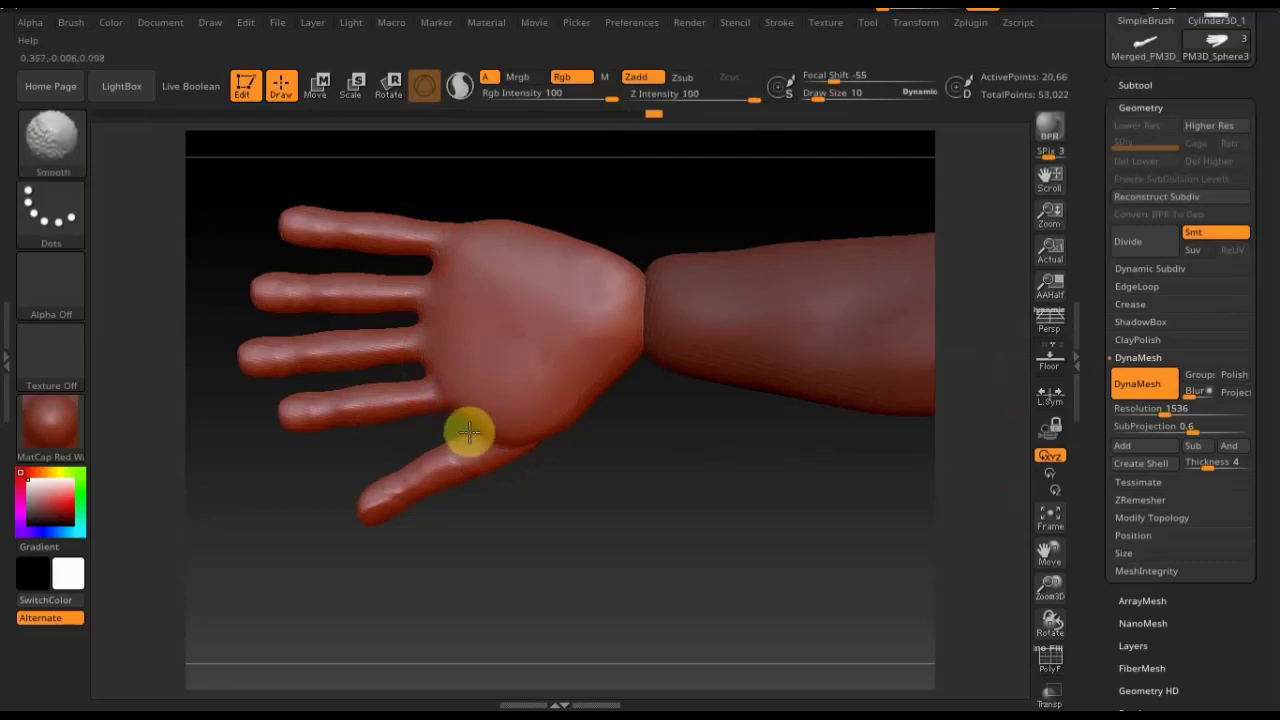
{"action": "mouse_move", "coordinate": [469, 432]}
{"action": "left_mouse_down", "text": "shift"}
{"action": "mouse_move", "coordinate": [514, 449]}
{"action": "mouse_move", "coordinate": [549, 371]}
{"action": "mouse_move", "coordinate": [486, 223]}
{"action": "mouse_move", "coordinate": [603, 277]}
{"action": "left_mouse_up", "text": "shift"}
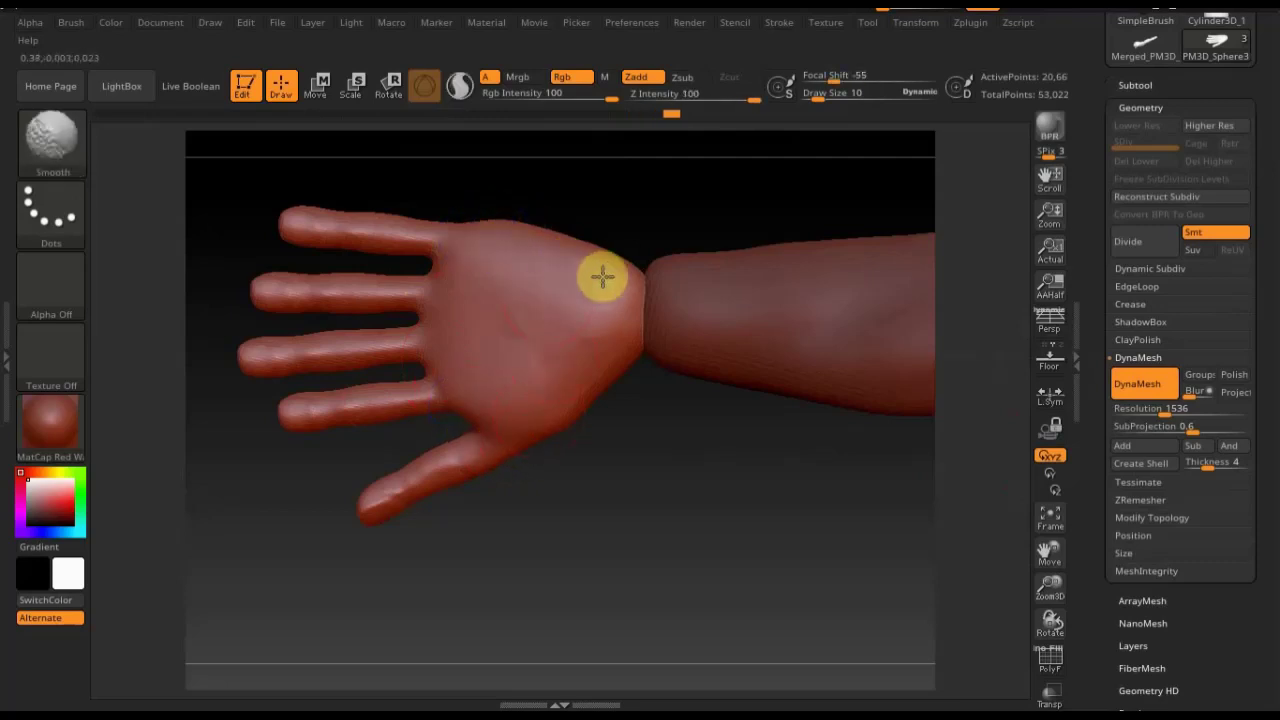
Mask the tip of the thumb with a rectangle mask
{"action": "mouse_move", "coordinate": [706, 394]}
{"action": "left_mouse_down"}
{"action": "mouse_move", "coordinate": [723, 171]}
{"action": "mouse_move", "coordinate": [733, 346]}
{"action": "mouse_move", "coordinate": [743, 200]}
{"action": "mouse_move", "coordinate": [743, 320]}
{"action": "mouse_move", "coordinate": [691, 557]}
{"action": "mouse_move", "coordinate": [651, 530]}
{"action": "left_mouse_up"}
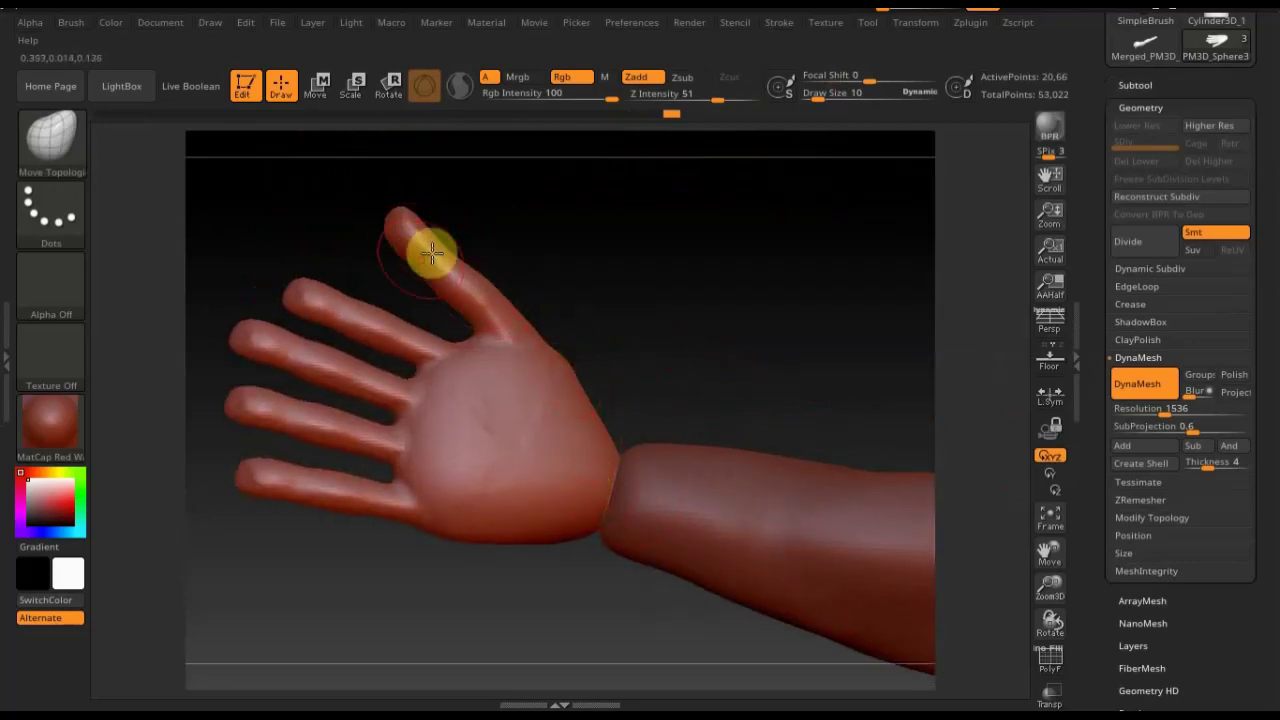
{"action": "key", "text": "ctrl"}
{"action": "left_click_drag", "start_coordinate": [362, 177], "coordinate": [502, 284], "text": "ctrl"}
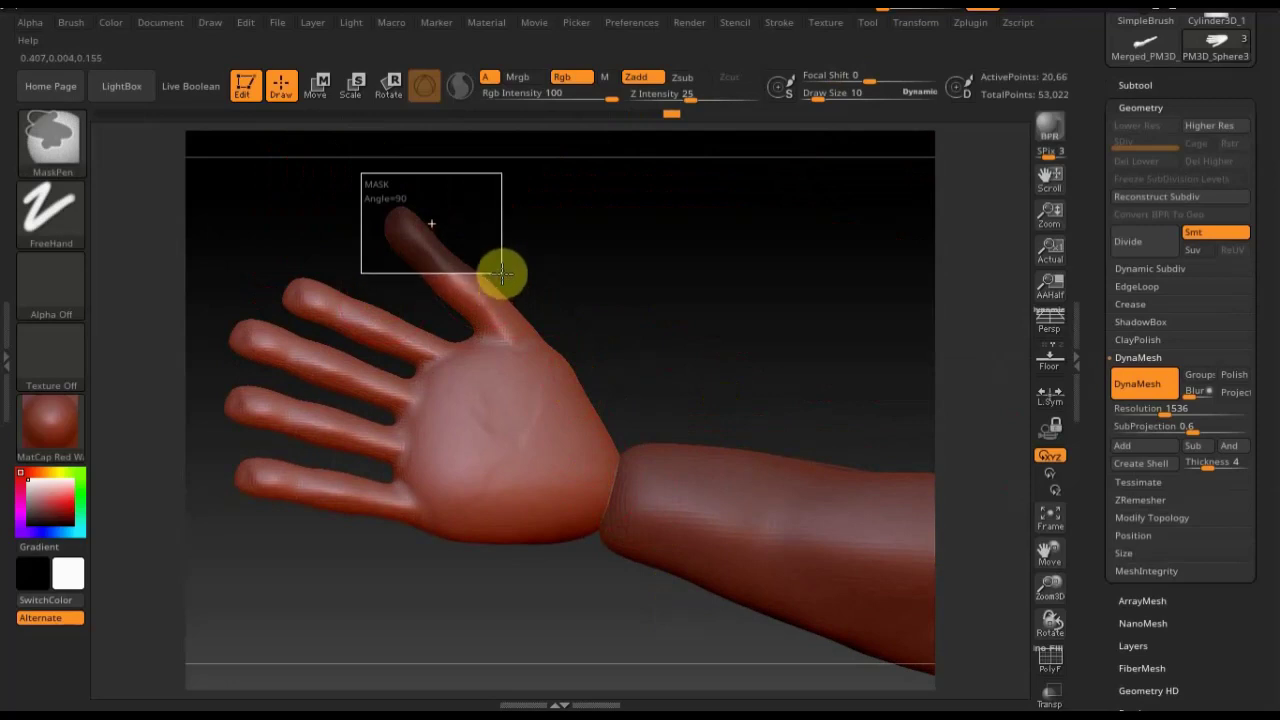
{"action": "left_click_drag", "start_coordinate": [502, 272], "coordinate": [503, 273], "text": "ctrl"}
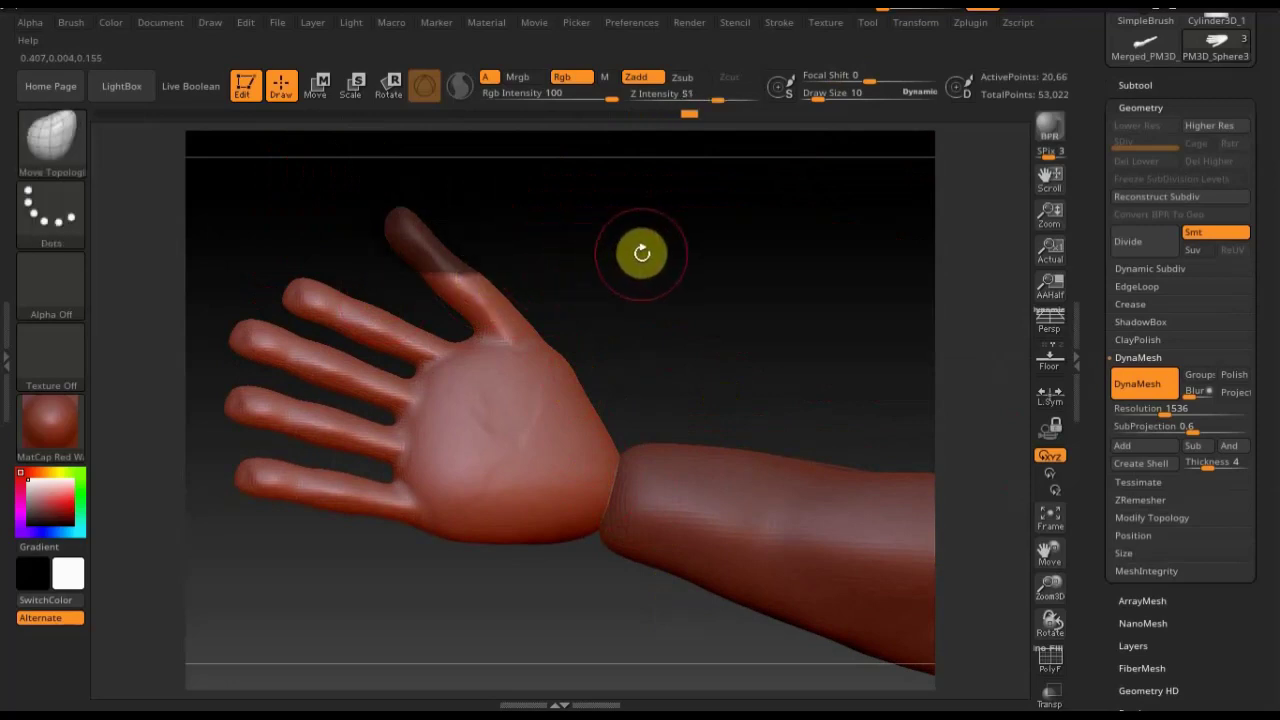
{"action": "key", "text": "ctrl"}
Invert the mask, nudge the thumb tip down-right with the Move gizmo, then clear the mask
{"action": "left_click", "coordinate": [641, 260], "text": "ctrl"}
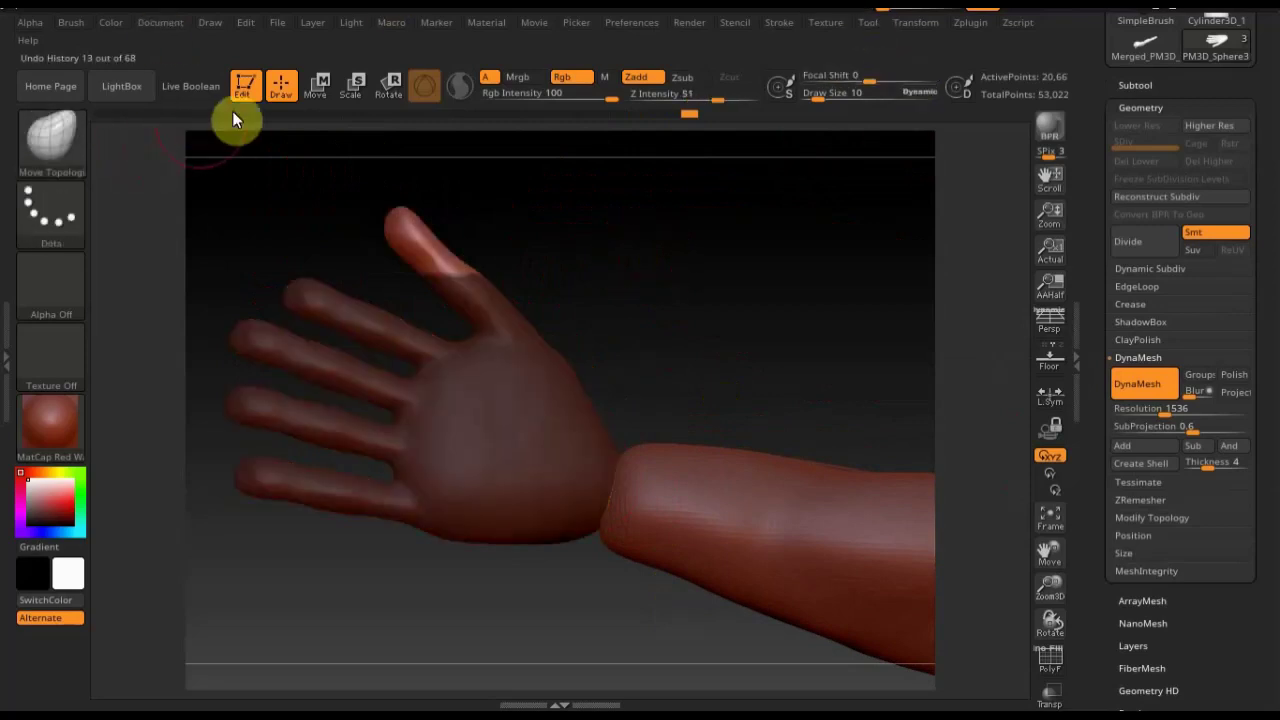
{"action": "left_click", "coordinate": [318, 84]}
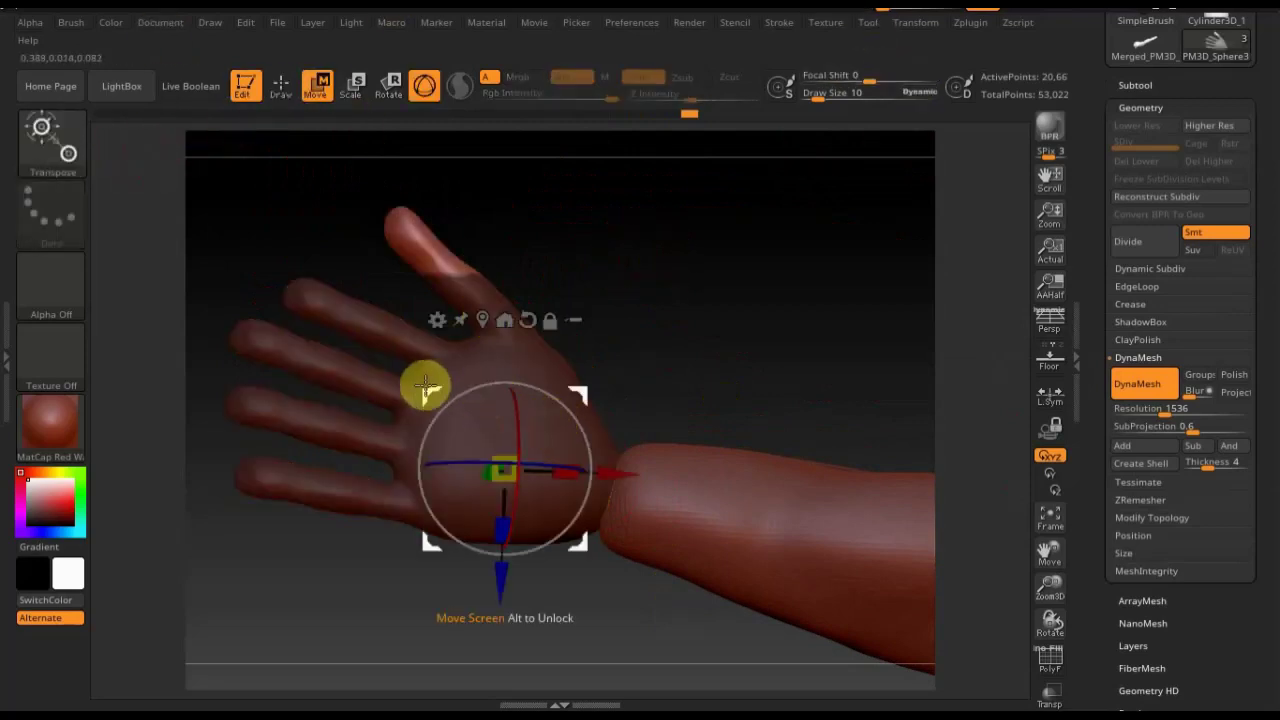
{"action": "left_click_drag", "start_coordinate": [423, 380], "coordinate": [449, 409]}
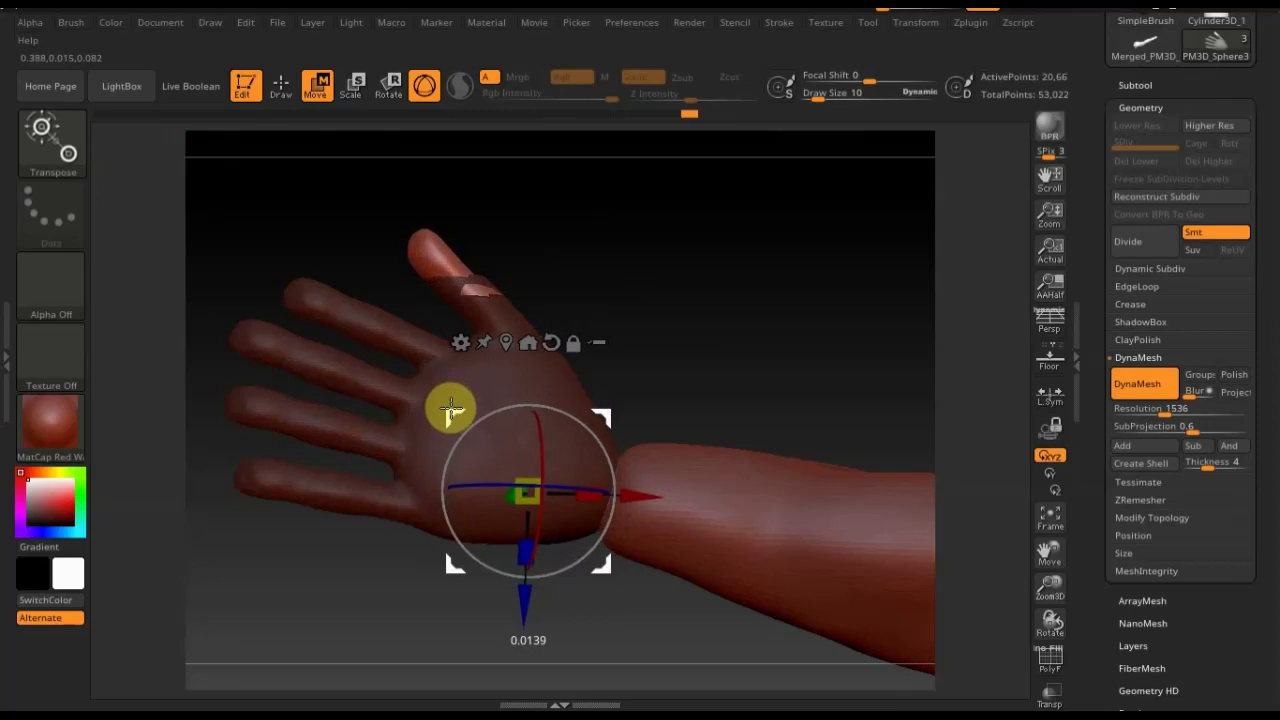
{"action": "left_click", "coordinate": [281, 86]}
{"action": "left_click", "coordinate": [729, 291], "text": "ctrl"}
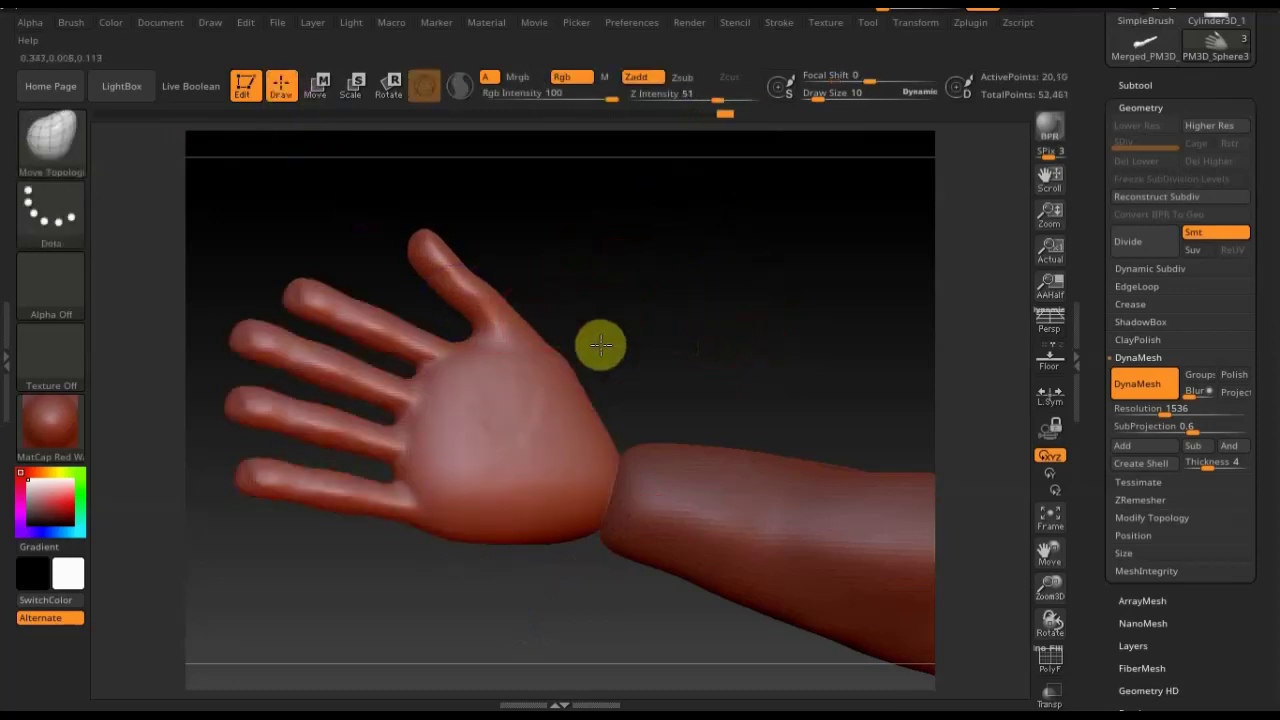
Orbit so the palm faces the viewer and select the ClayBuildup brush
{"action": "mouse_move", "coordinate": [597, 343]}
{"action": "left_mouse_down"}
{"action": "mouse_move", "coordinate": [494, 457]}
{"action": "mouse_move", "coordinate": [494, 347]}
{"action": "left_mouse_up"}
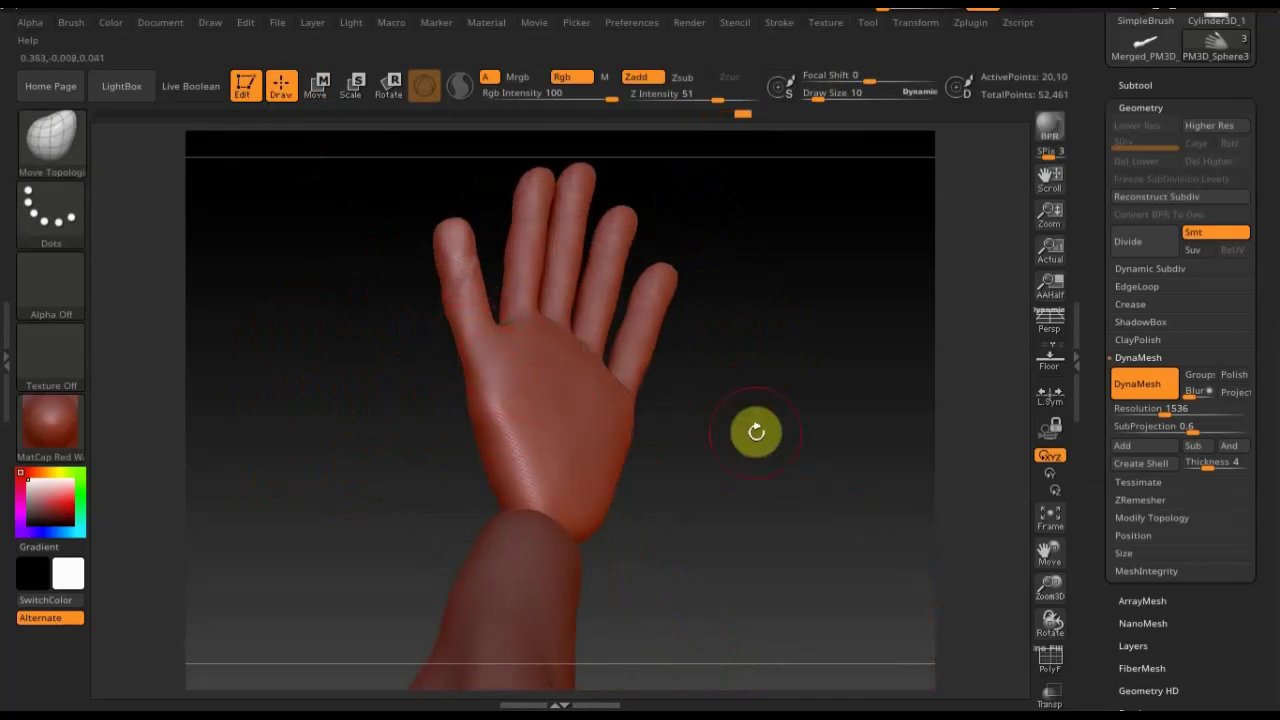
{"action": "mouse_move", "coordinate": [788, 446]}
{"action": "left_mouse_down"}
{"action": "mouse_move", "coordinate": [729, 449]}
{"action": "mouse_move", "coordinate": [777, 462]}
{"action": "left_mouse_up"}
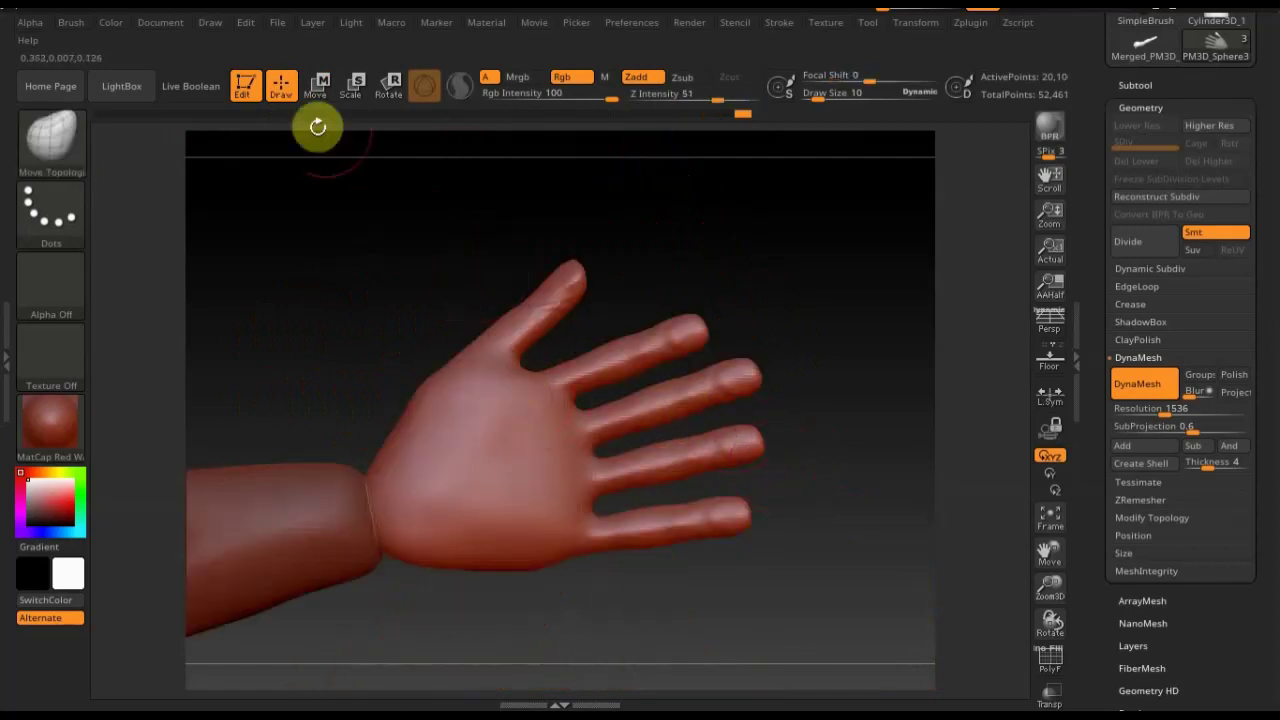
{"action": "left_click", "coordinate": [57, 145]}
{"action": "left_click", "coordinate": [219, 160]}
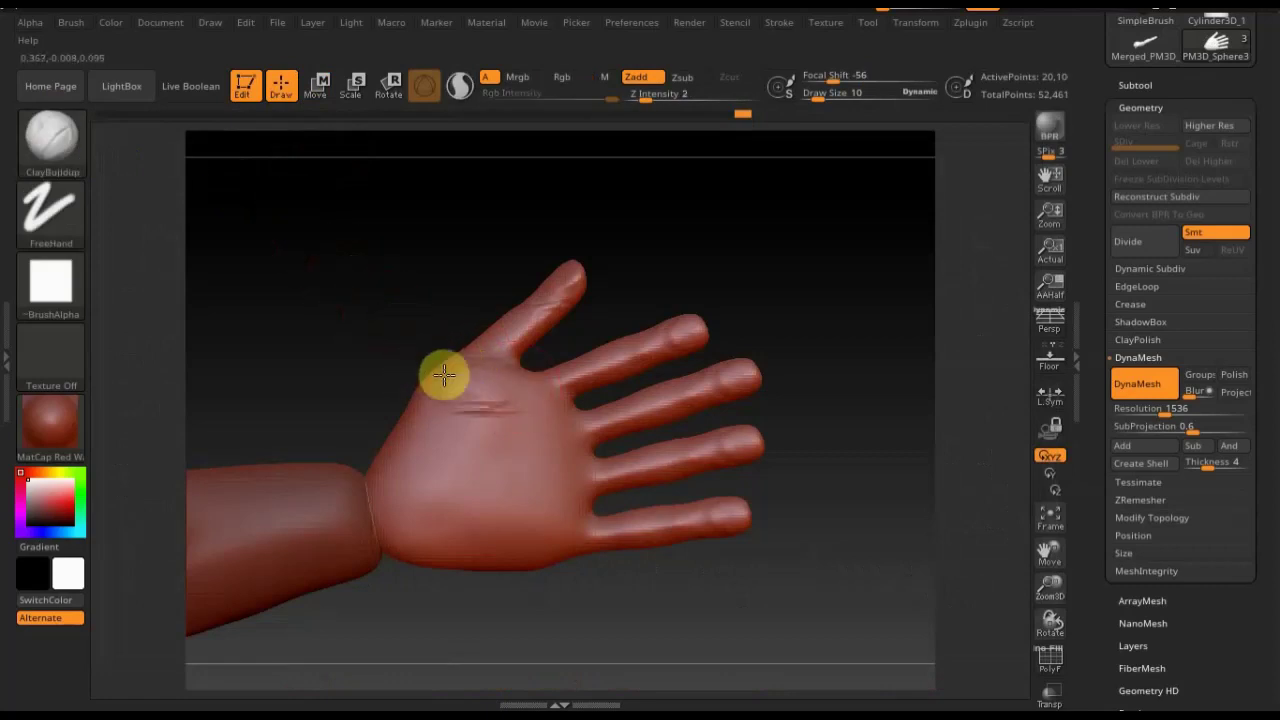
Paint ClayBuildup crease strokes and grooves across the palm, orbiting between strokes
{"action": "mouse_move", "coordinate": [444, 374]}
{"action": "left_mouse_down"}
{"action": "mouse_move", "coordinate": [549, 391]}
{"action": "mouse_move", "coordinate": [543, 443]}
{"action": "mouse_move", "coordinate": [596, 510]}
{"action": "left_mouse_up"}
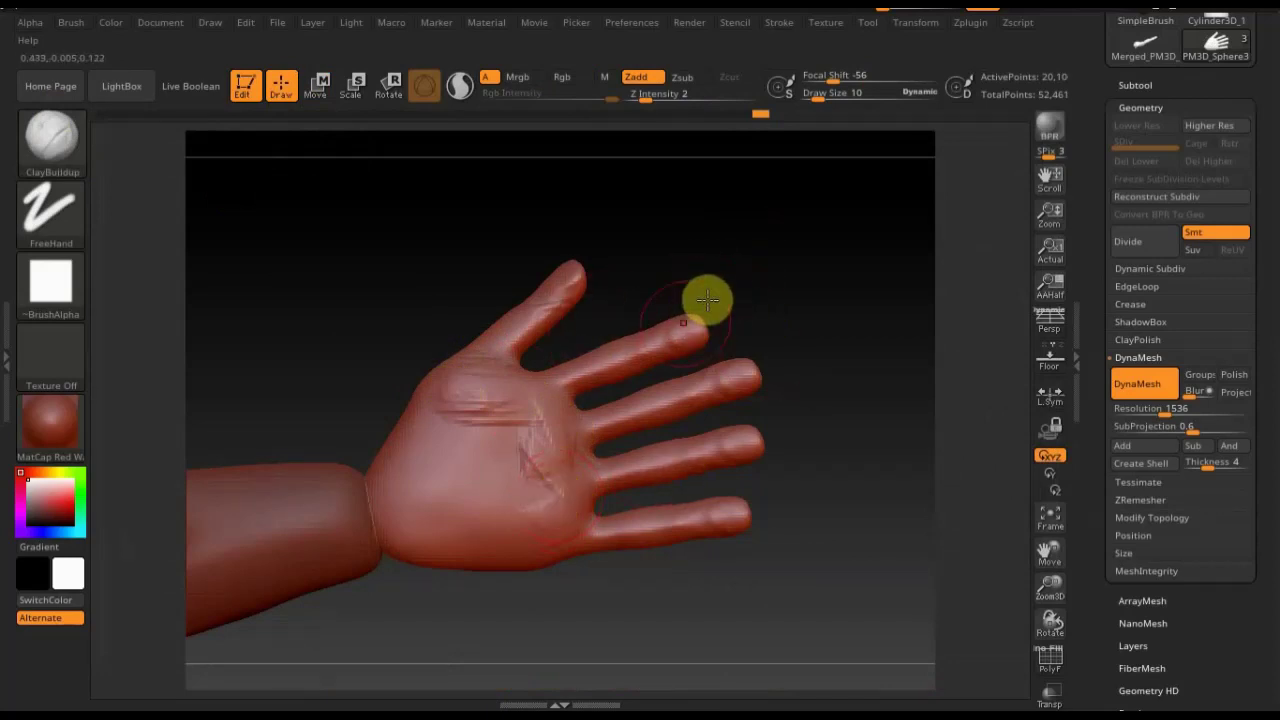
{"action": "left_click_drag", "start_coordinate": [706, 297], "coordinate": [543, 349]}
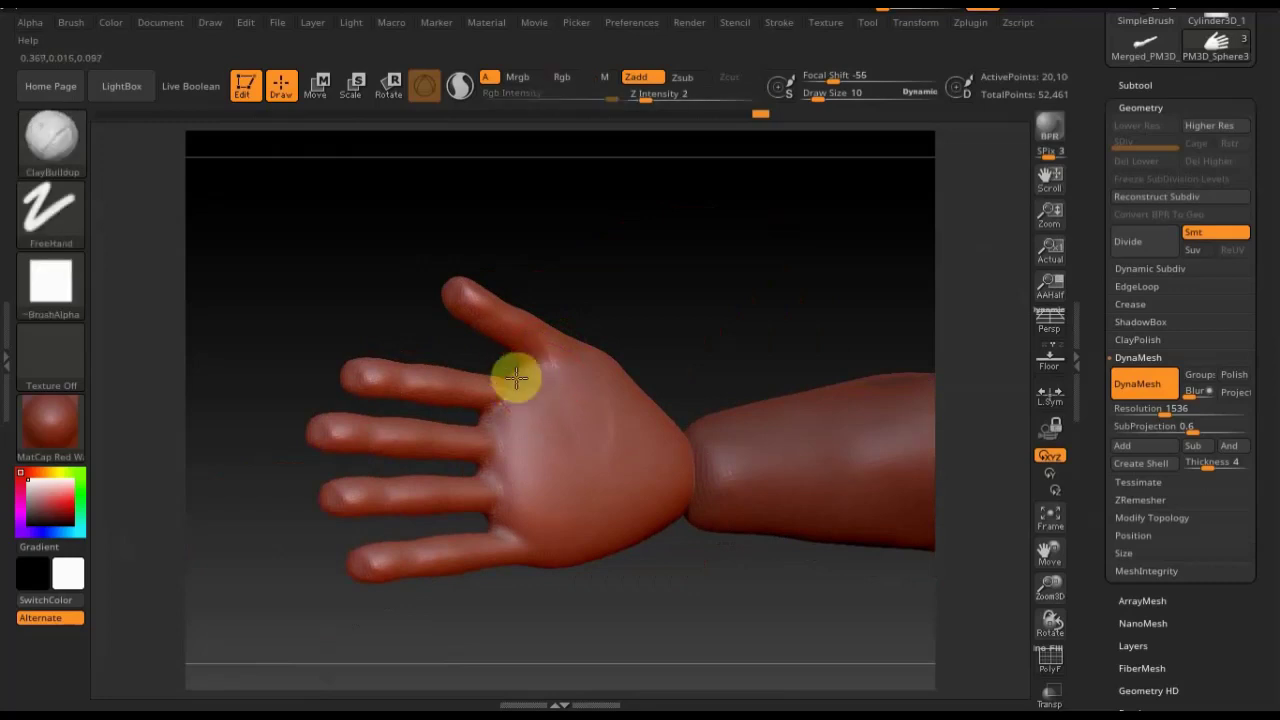
{"action": "mouse_move", "coordinate": [528, 381]}
{"action": "left_mouse_down"}
{"action": "mouse_move", "coordinate": [566, 408]}
{"action": "mouse_move", "coordinate": [559, 384]}
{"action": "mouse_move", "coordinate": [666, 437]}
{"action": "left_mouse_up"}
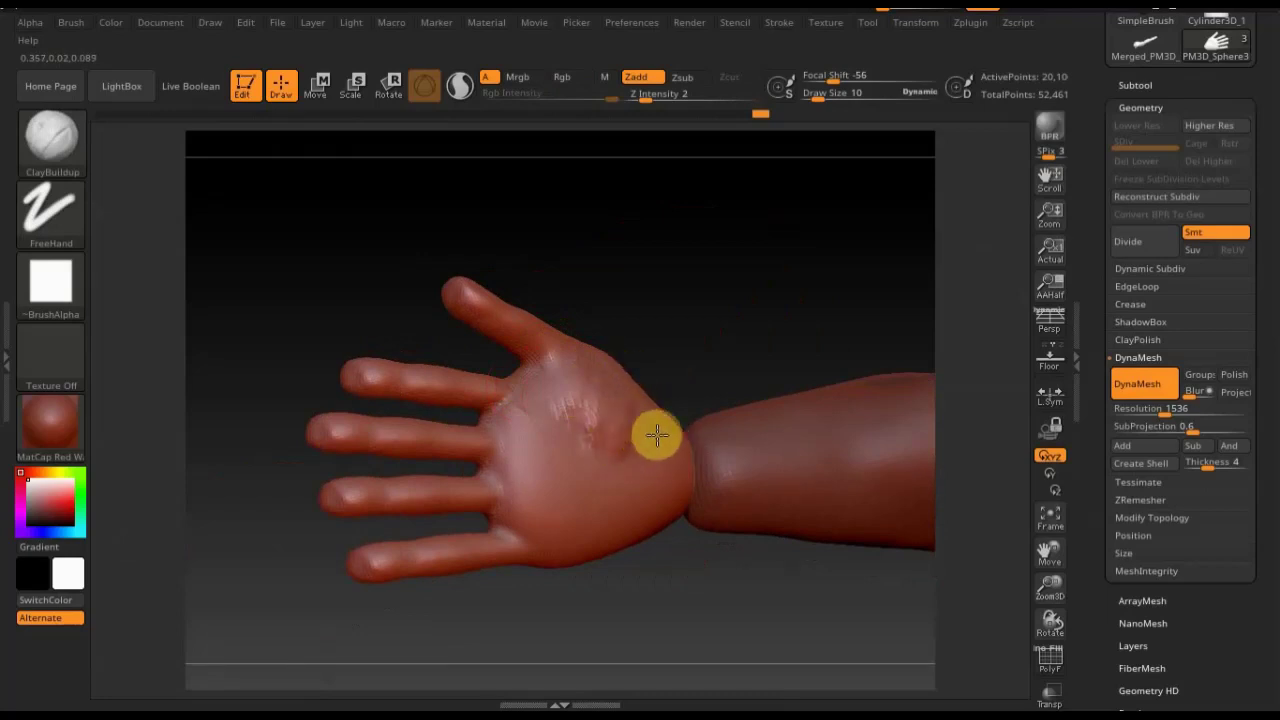
{"action": "mouse_move", "coordinate": [517, 437]}
{"action": "left_mouse_down"}
{"action": "mouse_move", "coordinate": [526, 500]}
{"action": "mouse_move", "coordinate": [564, 570]}
{"action": "left_mouse_up"}
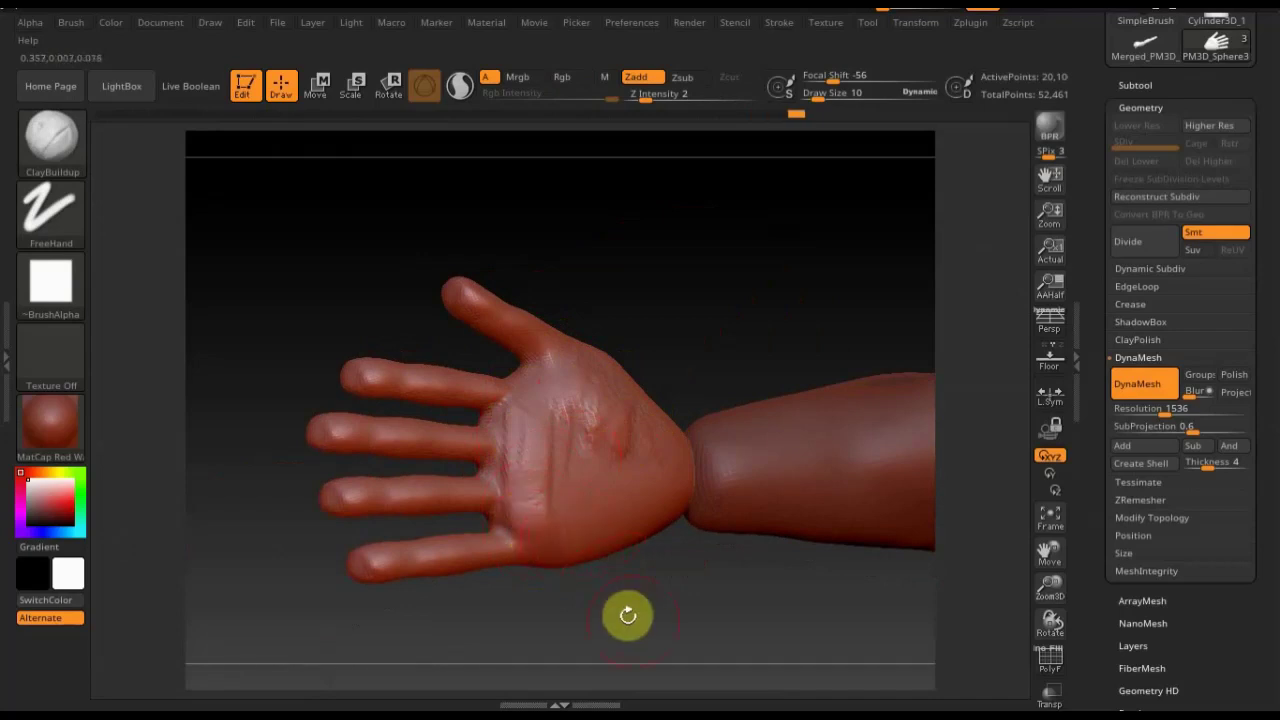
{"action": "left_click_drag", "start_coordinate": [629, 614], "coordinate": [600, 583]}
{"action": "mouse_move", "coordinate": [572, 441]}
{"action": "left_mouse_down"}
{"action": "mouse_move", "coordinate": [574, 491]}
{"action": "mouse_move", "coordinate": [617, 475]}
{"action": "mouse_move", "coordinate": [676, 483]}
{"action": "mouse_move", "coordinate": [686, 466]}
{"action": "mouse_move", "coordinate": [604, 514]}
{"action": "mouse_move", "coordinate": [566, 457]}
{"action": "mouse_move", "coordinate": [557, 509]}
{"action": "mouse_move", "coordinate": [606, 509]}
{"action": "mouse_move", "coordinate": [684, 403]}
{"action": "left_mouse_up"}
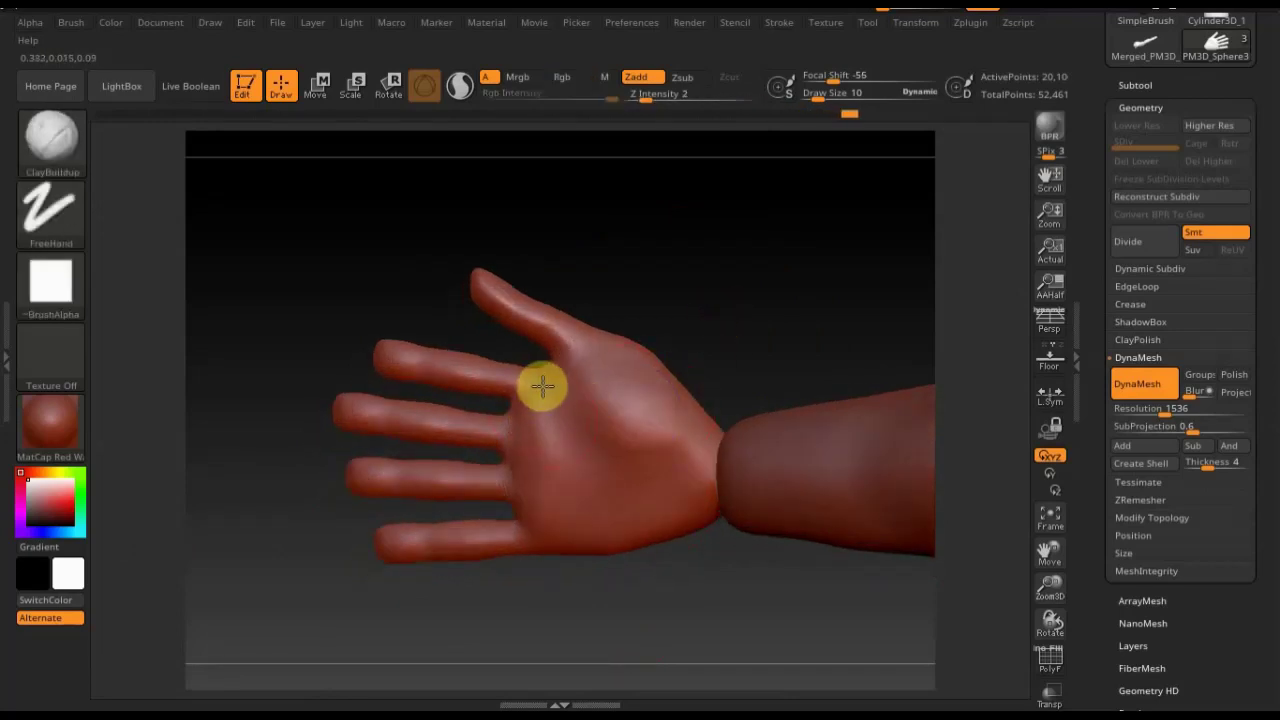
{"action": "left_click_drag", "start_coordinate": [700, 340], "coordinate": [677, 294]}
{"action": "key", "text": "ctrl"}
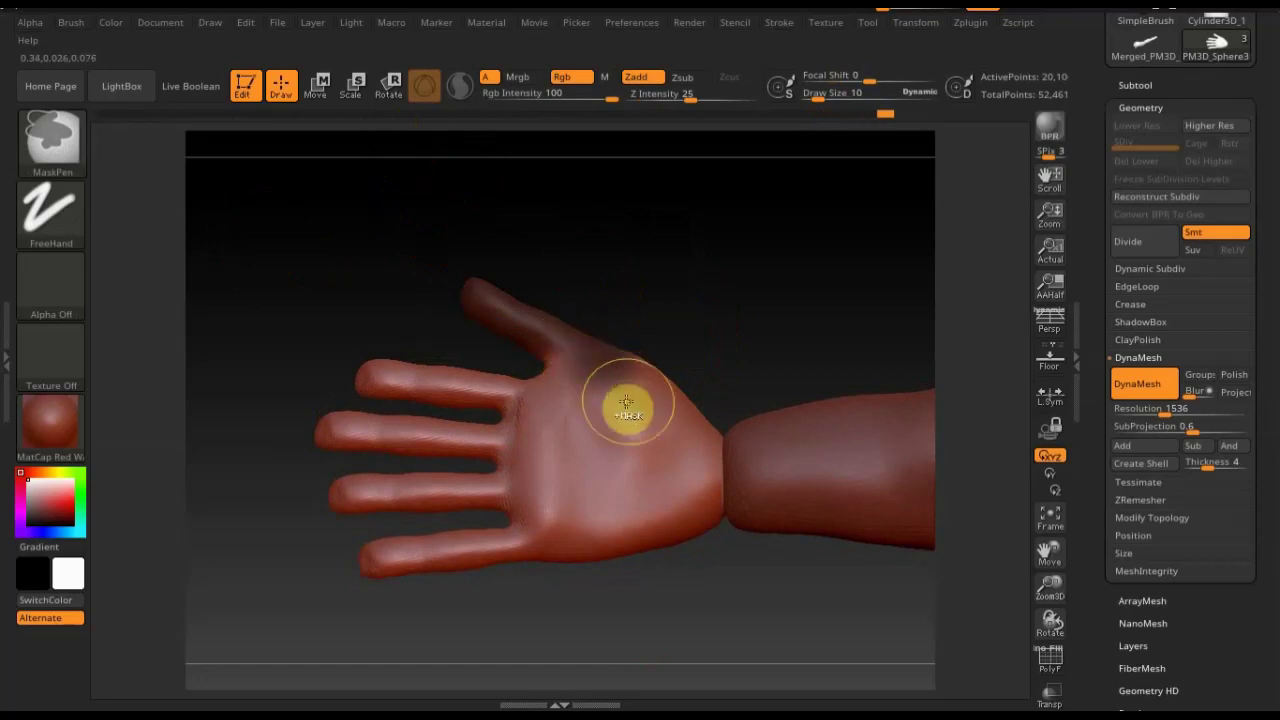
Shift the hand slightly with the Move gizmo, then reselect ClayBuildup and orbit the hand
{"action": "left_click", "coordinate": [318, 86]}
{"action": "left_click_drag", "start_coordinate": [751, 449], "coordinate": [771, 477]}
{"action": "key", "text": "q"}
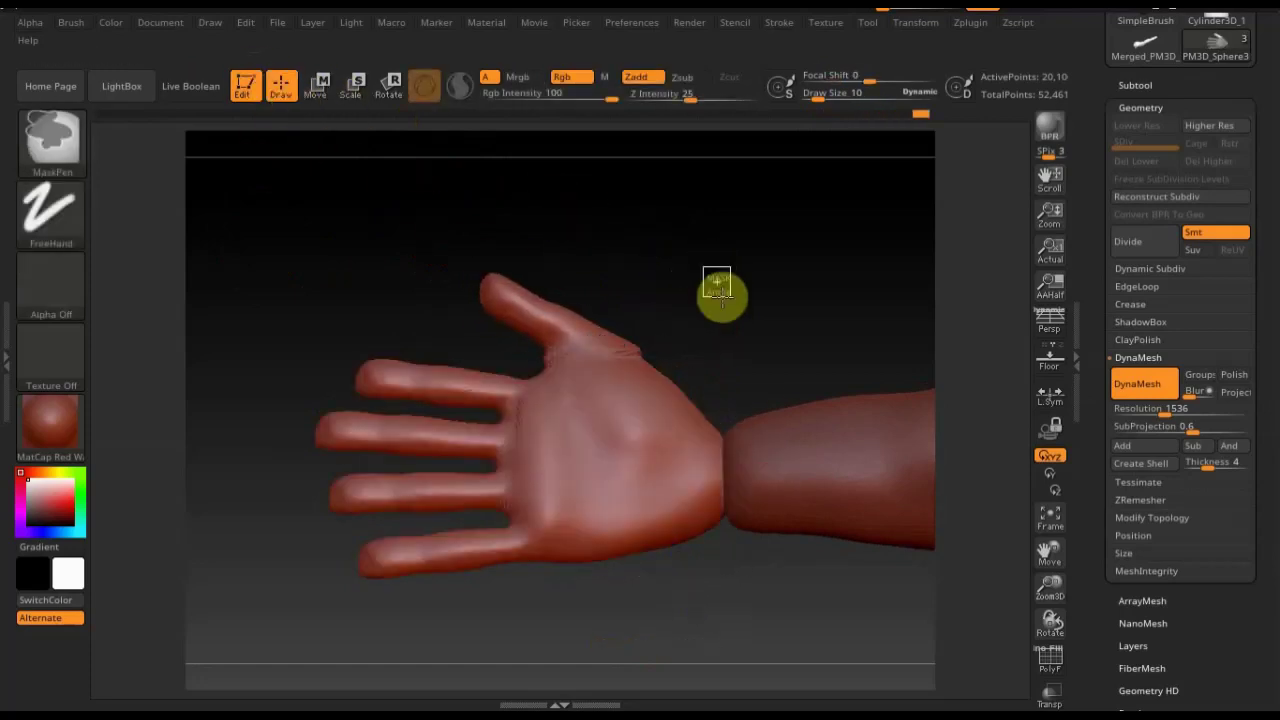
{"action": "key", "text": "b"}
{"action": "key", "text": "c"}
{"action": "key", "text": "b"}
{"action": "left_click_drag", "start_coordinate": [420, 250], "coordinate": [537, 360]}
{"action": "left_click_drag", "start_coordinate": [587, 393], "coordinate": [595, 406]}
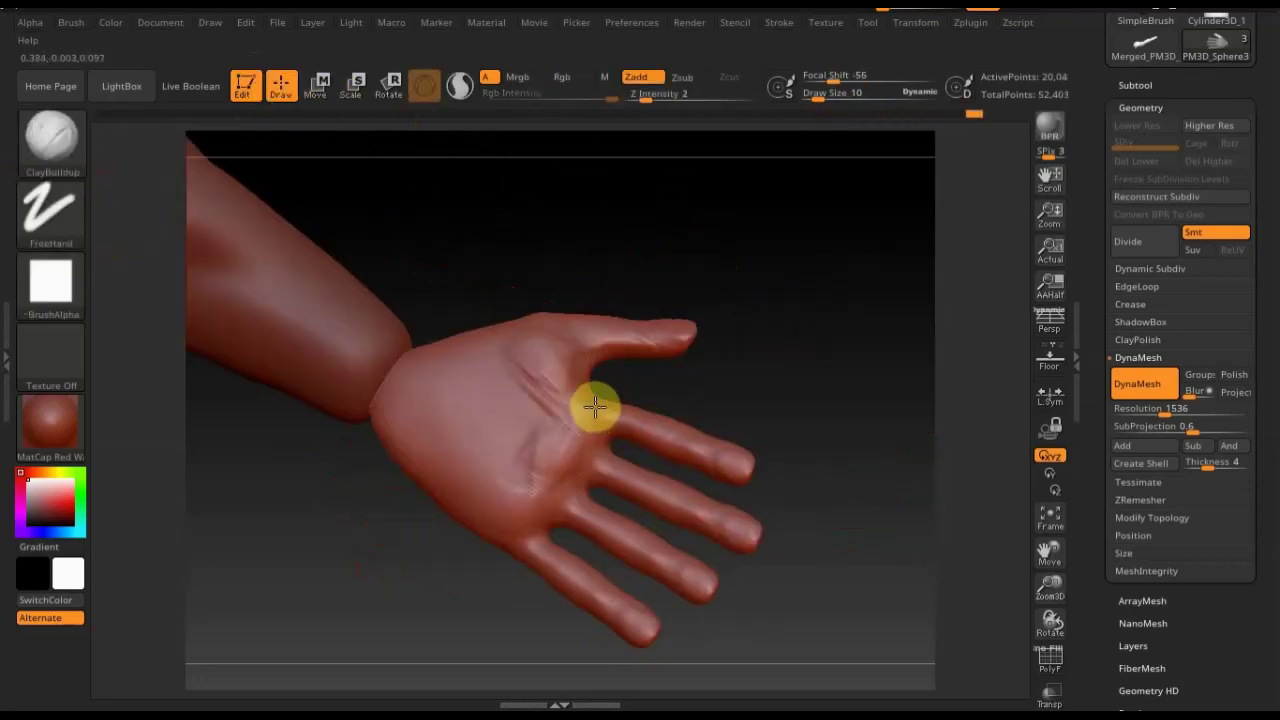
Pick Move Topological (B, M, T), orbit around the hand, and bring up the Move gizmo
{"action": "key", "text": "b"}
{"action": "key", "text": "m"}
{"action": "key", "text": "t"}
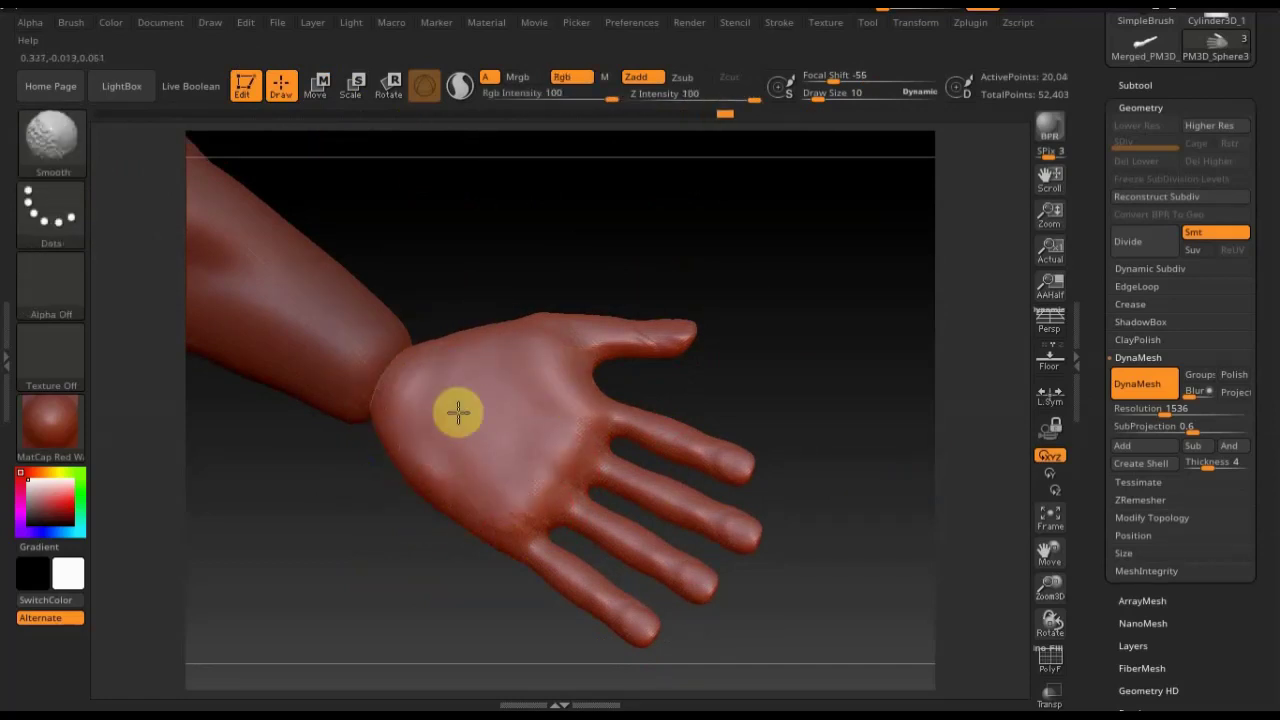
{"action": "mouse_move", "coordinate": [655, 352]}
{"action": "left_mouse_down"}
{"action": "mouse_move", "coordinate": [604, 373]}
{"action": "mouse_move", "coordinate": [625, 385]}
{"action": "left_mouse_up"}
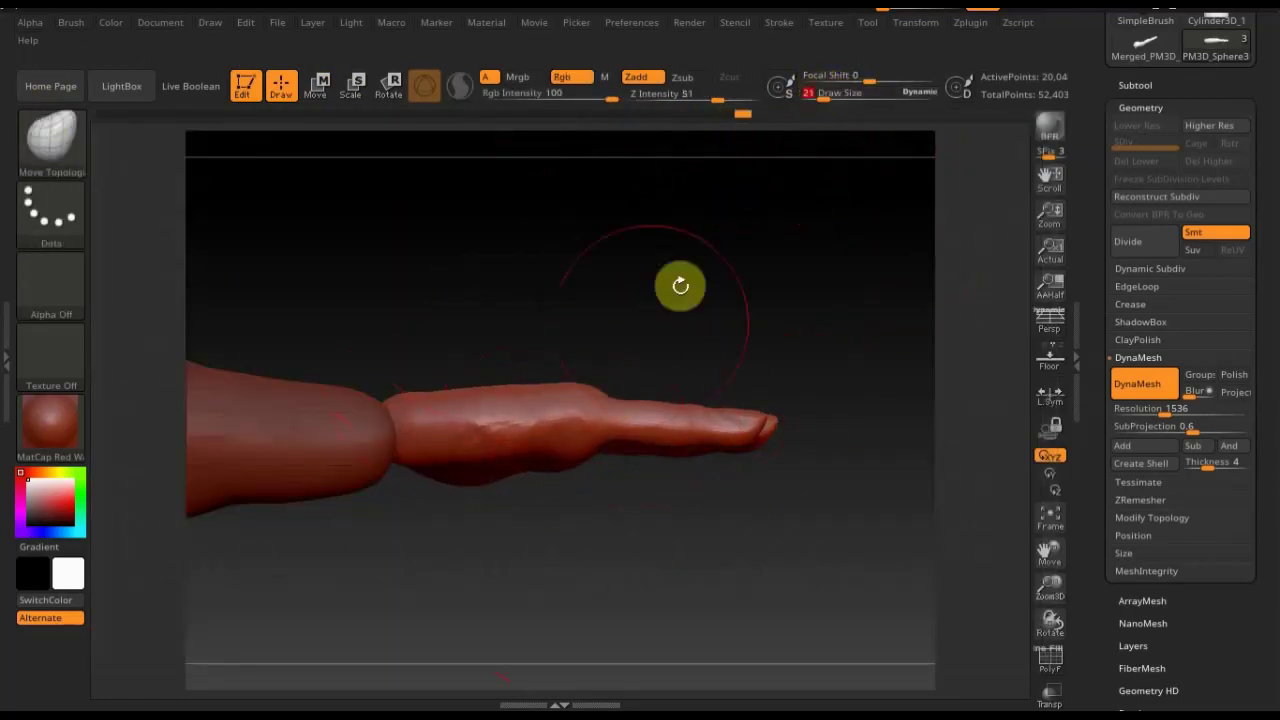
{"action": "left_click_drag", "start_coordinate": [563, 449], "coordinate": [624, 311]}
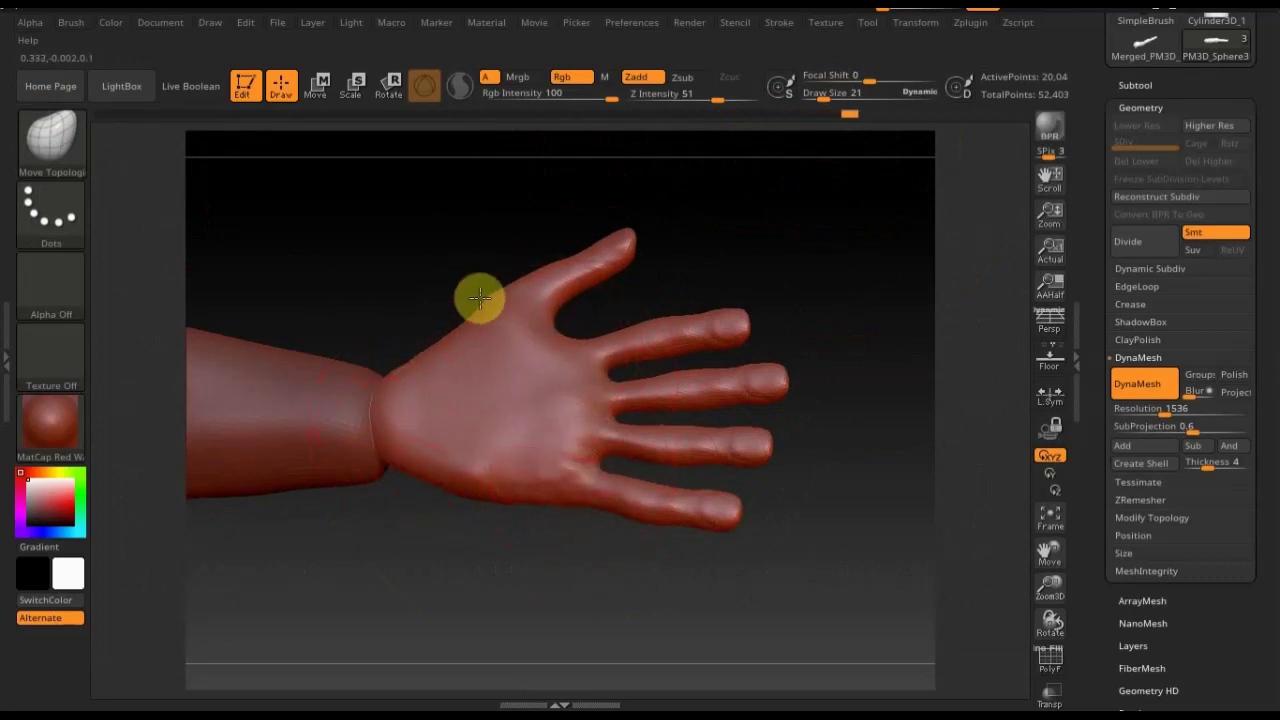
{"action": "mouse_move", "coordinate": [480, 297]}
{"action": "left_mouse_down"}
{"action": "mouse_move", "coordinate": [541, 371]}
{"action": "mouse_move", "coordinate": [449, 297]}
{"action": "mouse_move", "coordinate": [591, 374]}
{"action": "mouse_move", "coordinate": [554, 577]}
{"action": "left_mouse_up"}
{"action": "mouse_move", "coordinate": [331, 482]}
{"action": "left_mouse_down"}
{"action": "mouse_move", "coordinate": [346, 371]}
{"action": "mouse_move", "coordinate": [342, 398]}
{"action": "mouse_move", "coordinate": [649, 460]}
{"action": "mouse_move", "coordinate": [600, 517]}
{"action": "mouse_move", "coordinate": [353, 380]}
{"action": "left_mouse_up"}
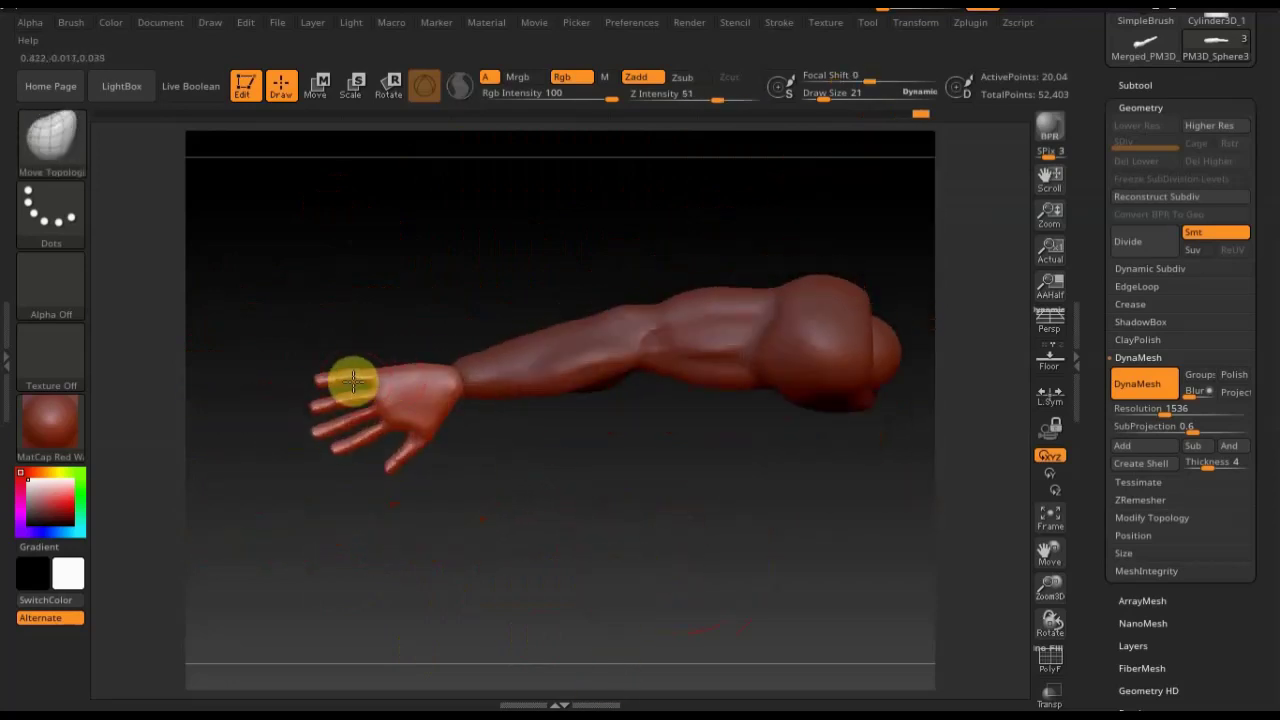
{"action": "key", "text": "w"}
{"action": "left_click_drag", "start_coordinate": [437, 380], "coordinate": [523, 300]}
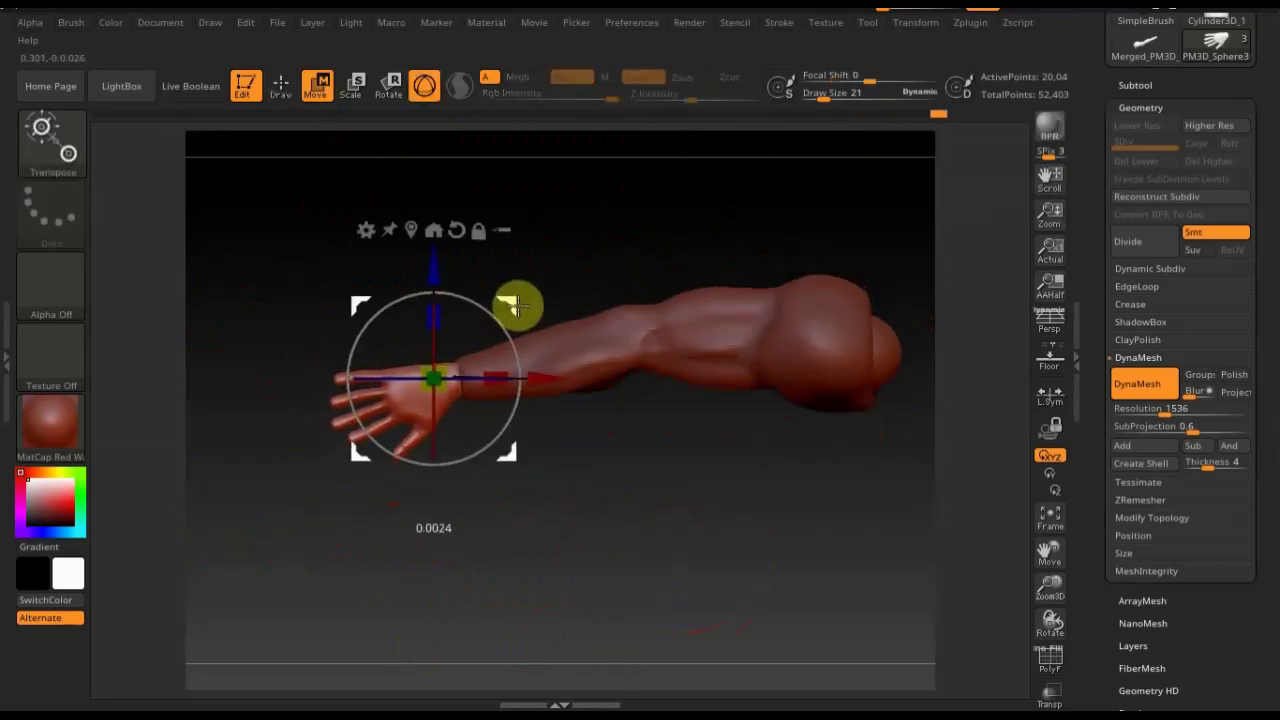
Open the subtool list, raise the brush size to 30, and zoom out to the whole arm
{"action": "left_click", "coordinate": [284, 88]}
{"action": "left_click", "coordinate": [1136, 85]}
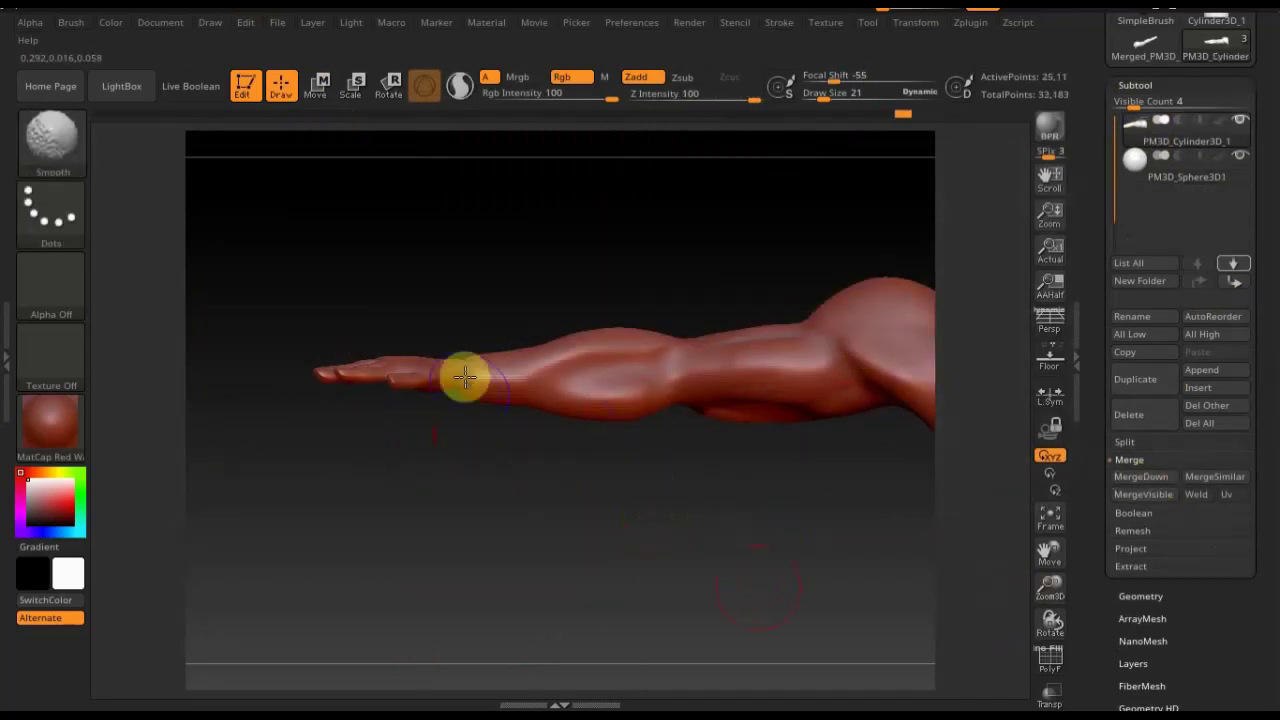
{"action": "mouse_move", "coordinate": [463, 371]}
{"action": "left_mouse_down"}
{"action": "mouse_move", "coordinate": [497, 485]}
{"action": "mouse_move", "coordinate": [389, 349]}
{"action": "mouse_move", "coordinate": [457, 383]}
{"action": "mouse_move", "coordinate": [331, 383]}
{"action": "left_mouse_up"}
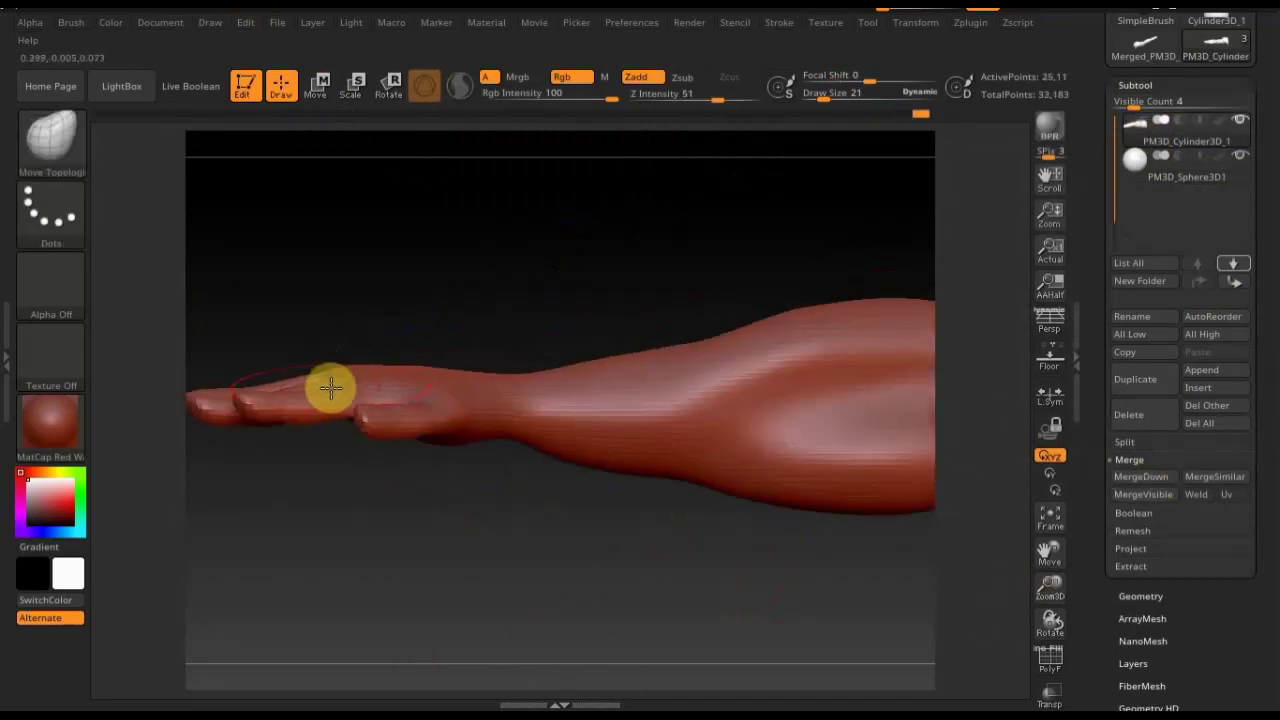
{"action": "left_click_drag", "start_coordinate": [680, 337], "coordinate": [649, 466]}
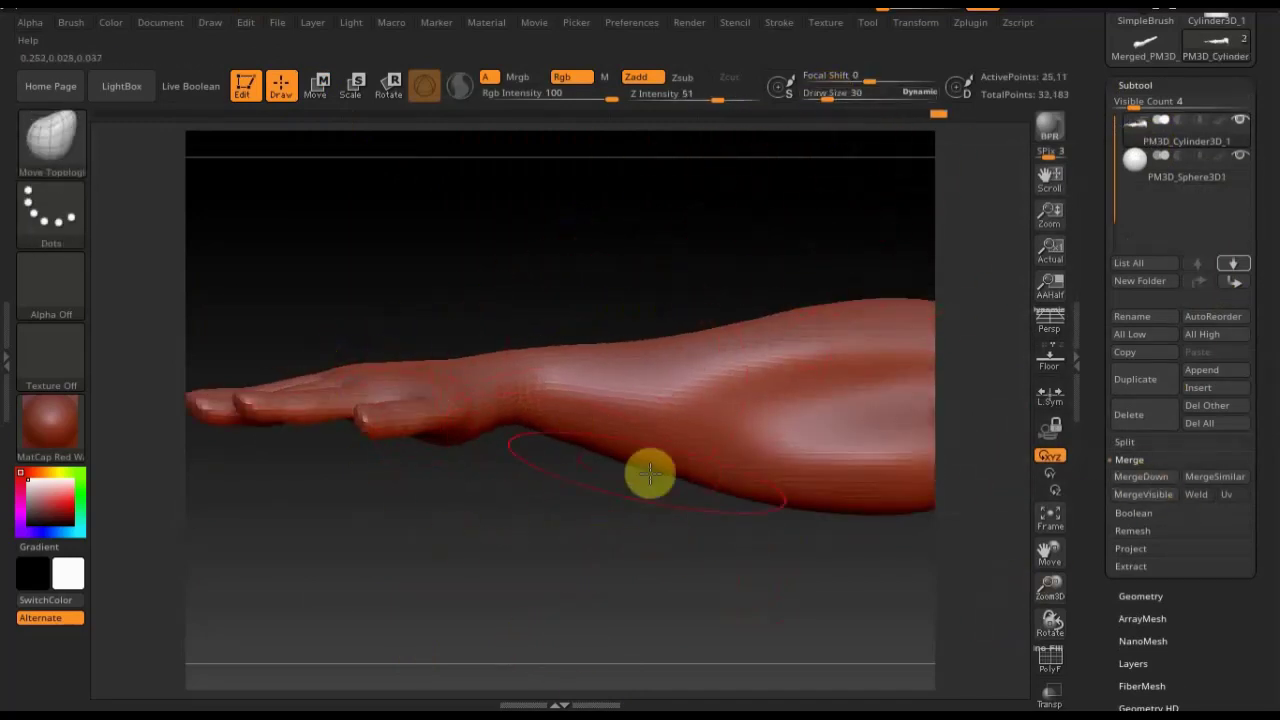
{"action": "mouse_move", "coordinate": [751, 486]}
{"action": "left_mouse_down", "text": "alt"}
{"action": "mouse_move", "coordinate": [616, 536]}
{"action": "mouse_move", "coordinate": [631, 580]}
{"action": "left_mouse_up", "text": "alt"}
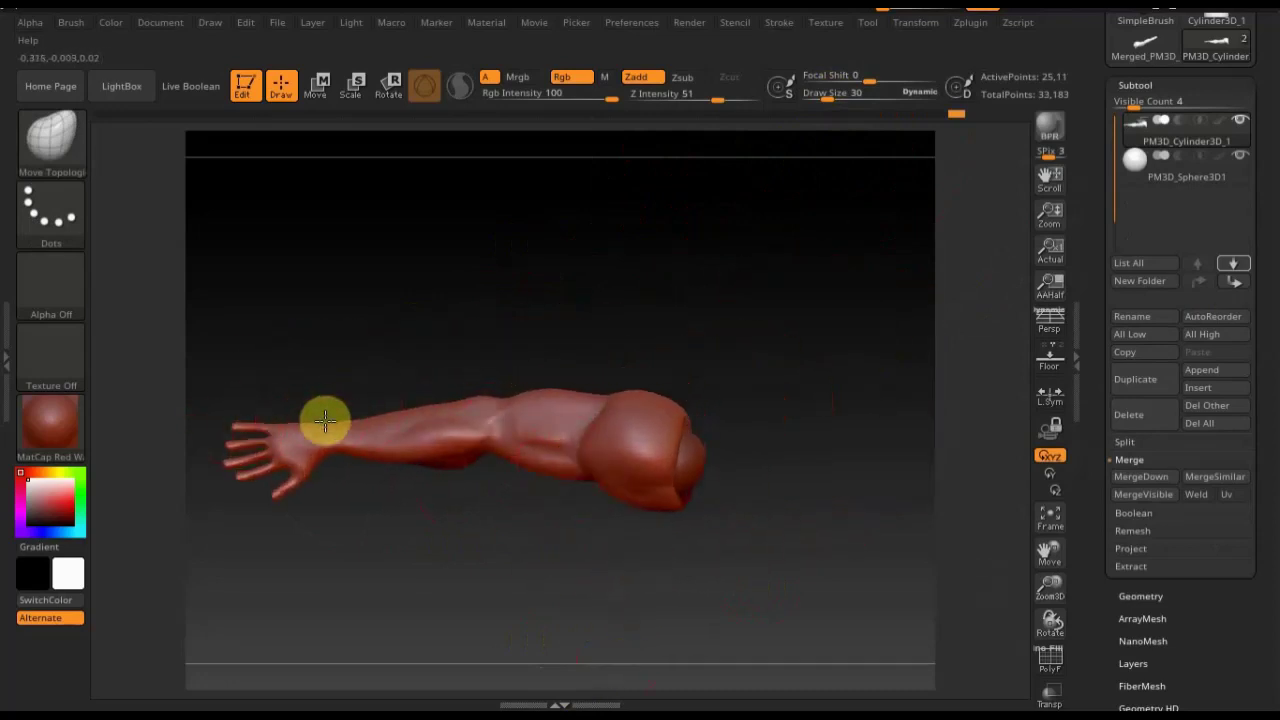
Mask and invert to protect the arm, then rotate the hand around the wrist with the Transpose line
{"action": "key", "text": "ctrl"}
{"action": "left_click", "coordinate": [410, 350], "text": "ctrl"}
{"action": "left_click", "coordinate": [318, 85]}
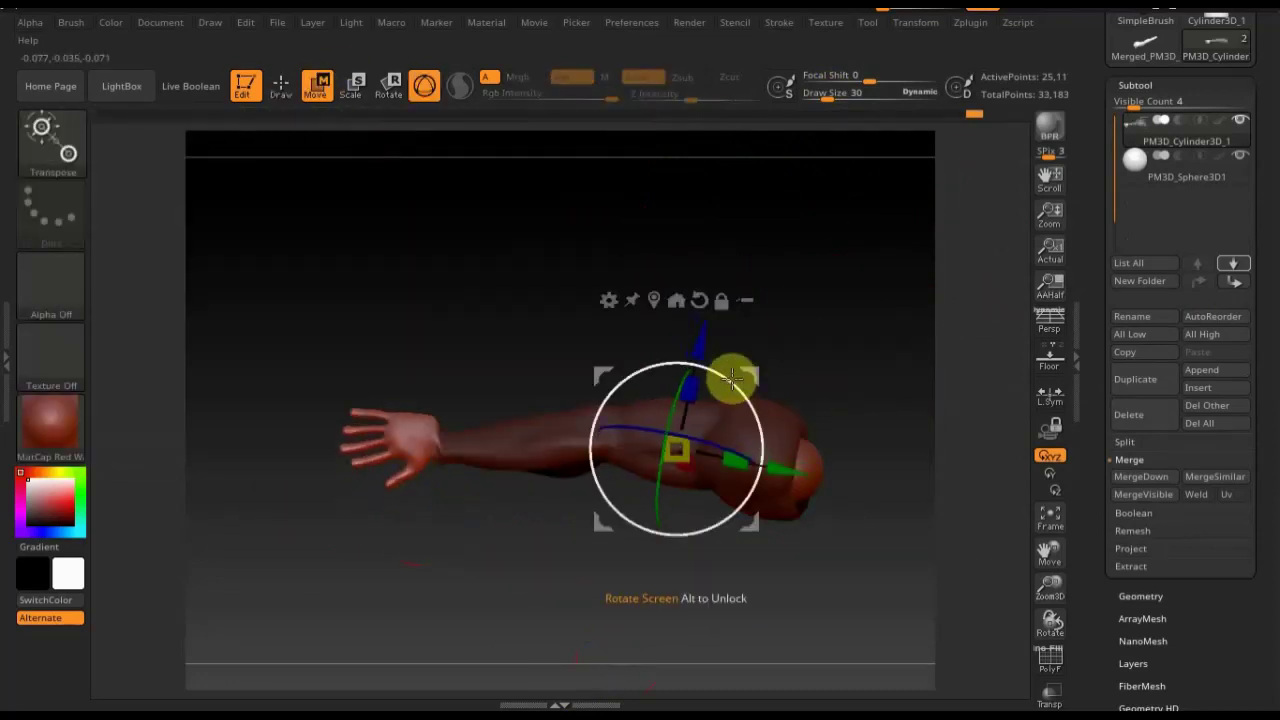
{"action": "left_click", "coordinate": [424, 85]}
{"action": "left_click_drag", "start_coordinate": [243, 454], "coordinate": [280, 454]}
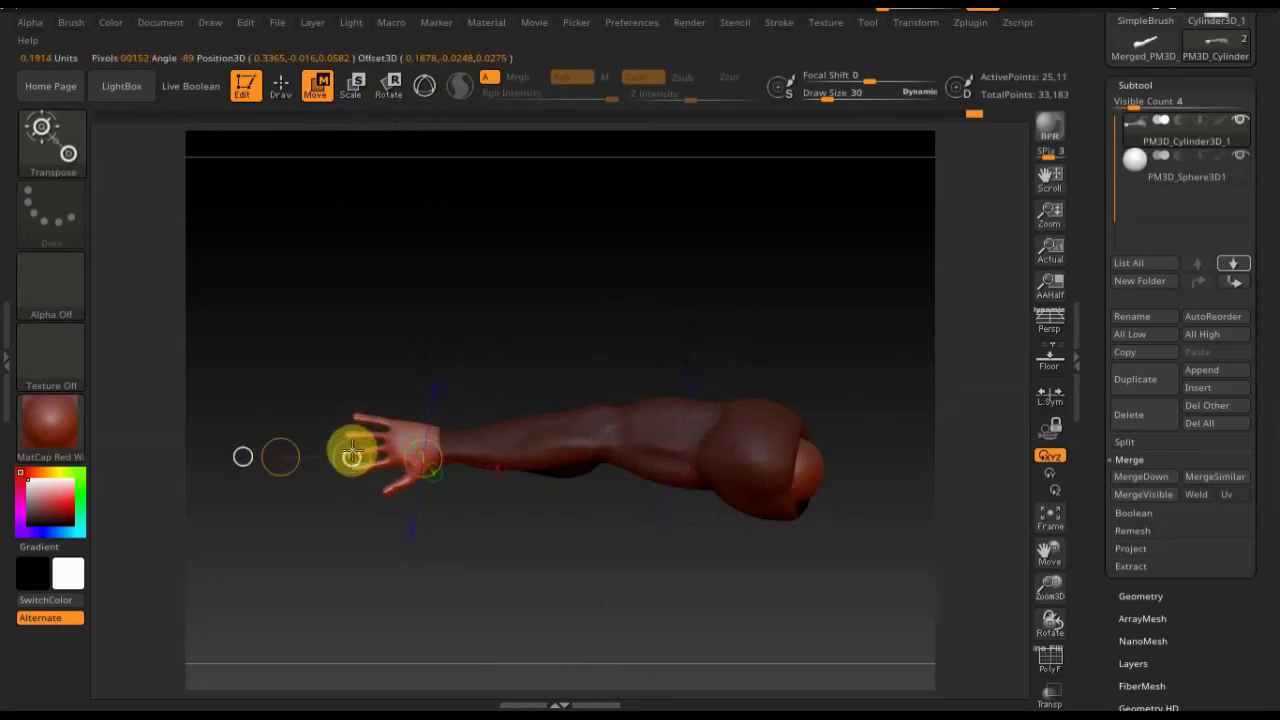
{"action": "left_click", "coordinate": [280, 86]}
Review the hand from several angles and merge hand and arm with MergeVisible
{"action": "mouse_move", "coordinate": [700, 250]}
{"action": "left_mouse_down"}
{"action": "mouse_move", "coordinate": [790, 317]}
{"action": "mouse_move", "coordinate": [543, 443]}
{"action": "mouse_move", "coordinate": [489, 511]}
{"action": "left_mouse_up"}
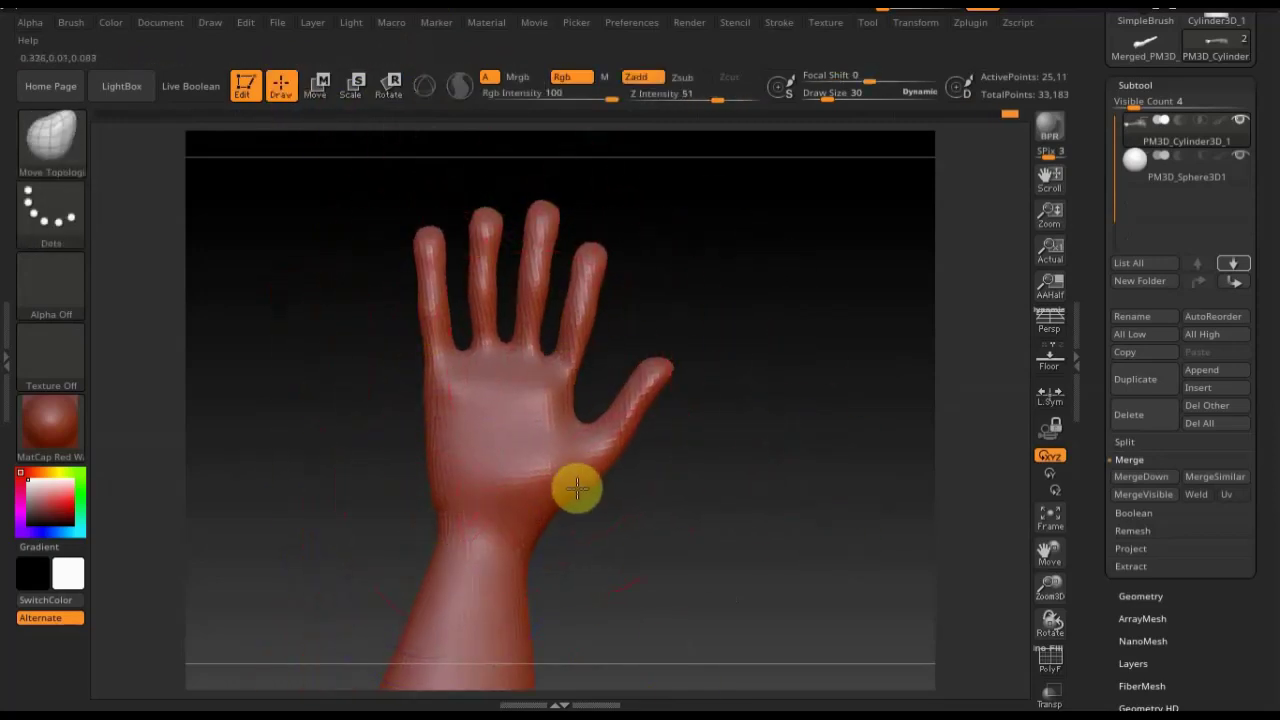
{"action": "mouse_move", "coordinate": [427, 485]}
{"action": "left_mouse_down"}
{"action": "mouse_move", "coordinate": [594, 563]}
{"action": "mouse_move", "coordinate": [471, 354]}
{"action": "mouse_move", "coordinate": [591, 457]}
{"action": "mouse_move", "coordinate": [634, 409]}
{"action": "left_mouse_up"}
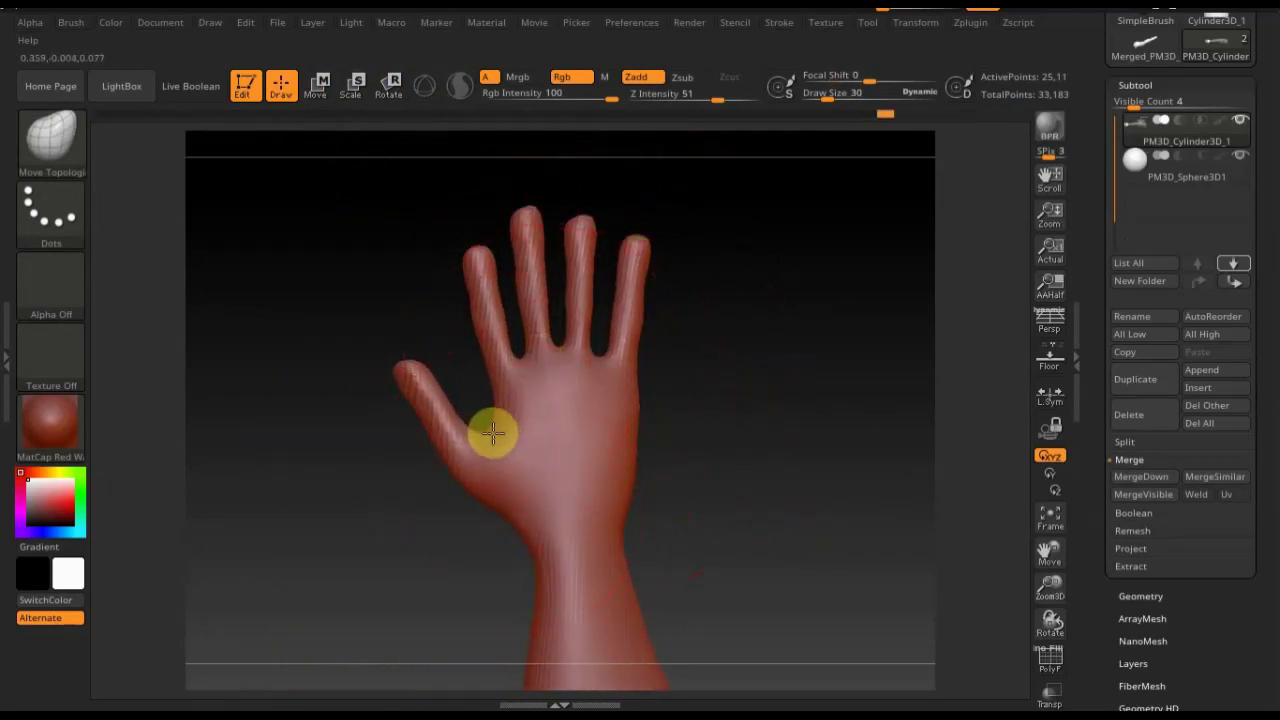
{"action": "mouse_move", "coordinate": [491, 431]}
{"action": "left_mouse_down"}
{"action": "mouse_move", "coordinate": [749, 348]}
{"action": "mouse_move", "coordinate": [680, 583]}
{"action": "mouse_move", "coordinate": [817, 451]}
{"action": "left_mouse_up"}
{"action": "left_click", "coordinate": [1140, 405]}
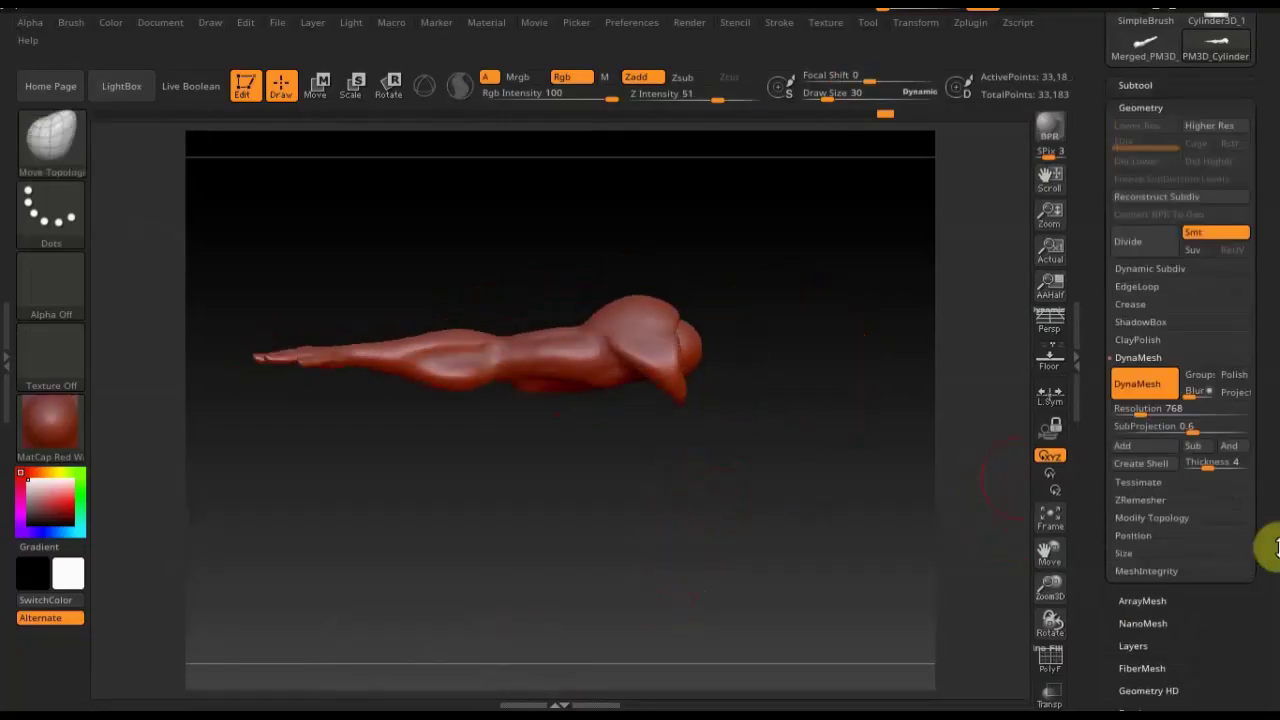
Scroll to Deformation, apply a deformer to the merged arm, and enlarge the draw size
{"action": "left_click_drag", "start_coordinate": [1271, 543], "coordinate": [1186, 343]}
{"action": "left_click", "coordinate": [1180, 400]}
{"action": "mouse_move", "coordinate": [777, 437]}
{"action": "left_mouse_down"}
{"action": "mouse_move", "coordinate": [857, 474]}
{"action": "mouse_move", "coordinate": [347, 347]}
{"action": "left_mouse_up"}
{"action": "left_click_drag", "start_coordinate": [826, 99], "coordinate": [837, 99]}
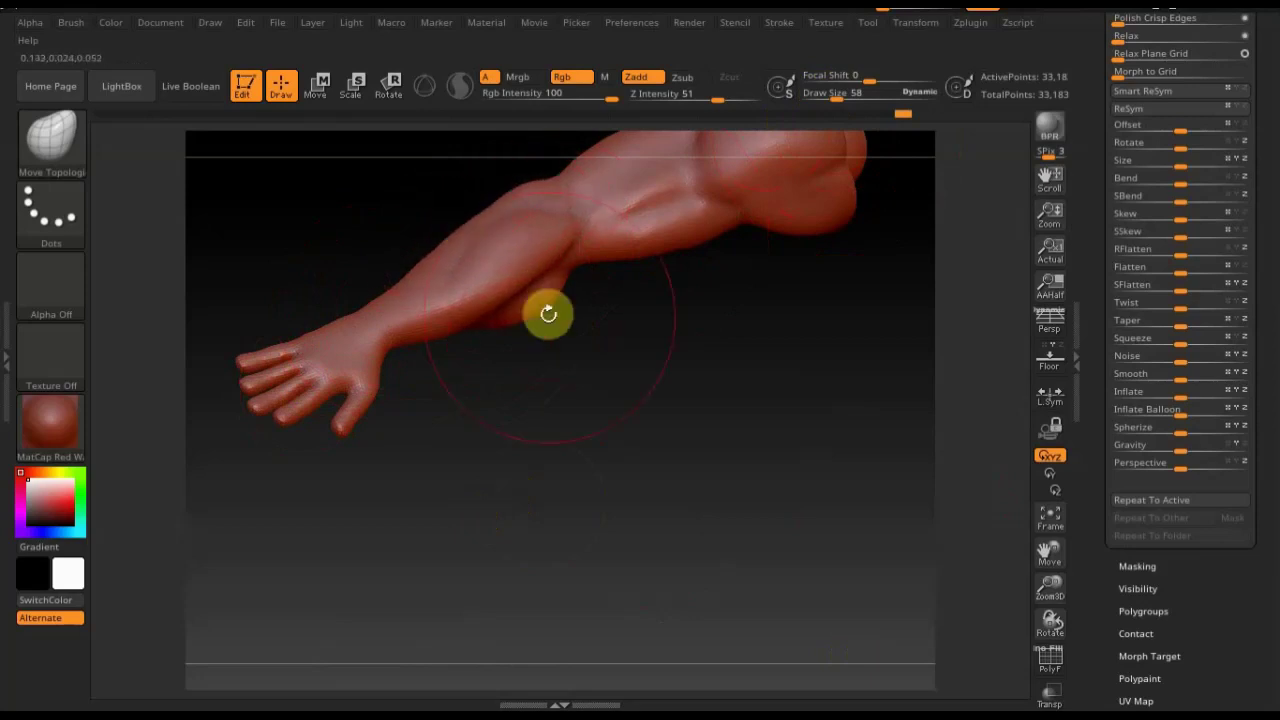
Undo the latest forearm sculpting with Ctrl+Z and view the forearm close up
{"action": "mouse_move", "coordinate": [534, 419]}
{"action": "left_mouse_down"}
{"action": "mouse_move", "coordinate": [266, 357]}
{"action": "mouse_move", "coordinate": [329, 300]}
{"action": "mouse_move", "coordinate": [354, 297]}
{"action": "mouse_move", "coordinate": [371, 375]}
{"action": "mouse_move", "coordinate": [543, 334]}
{"action": "mouse_move", "coordinate": [394, 266]}
{"action": "left_mouse_up"}
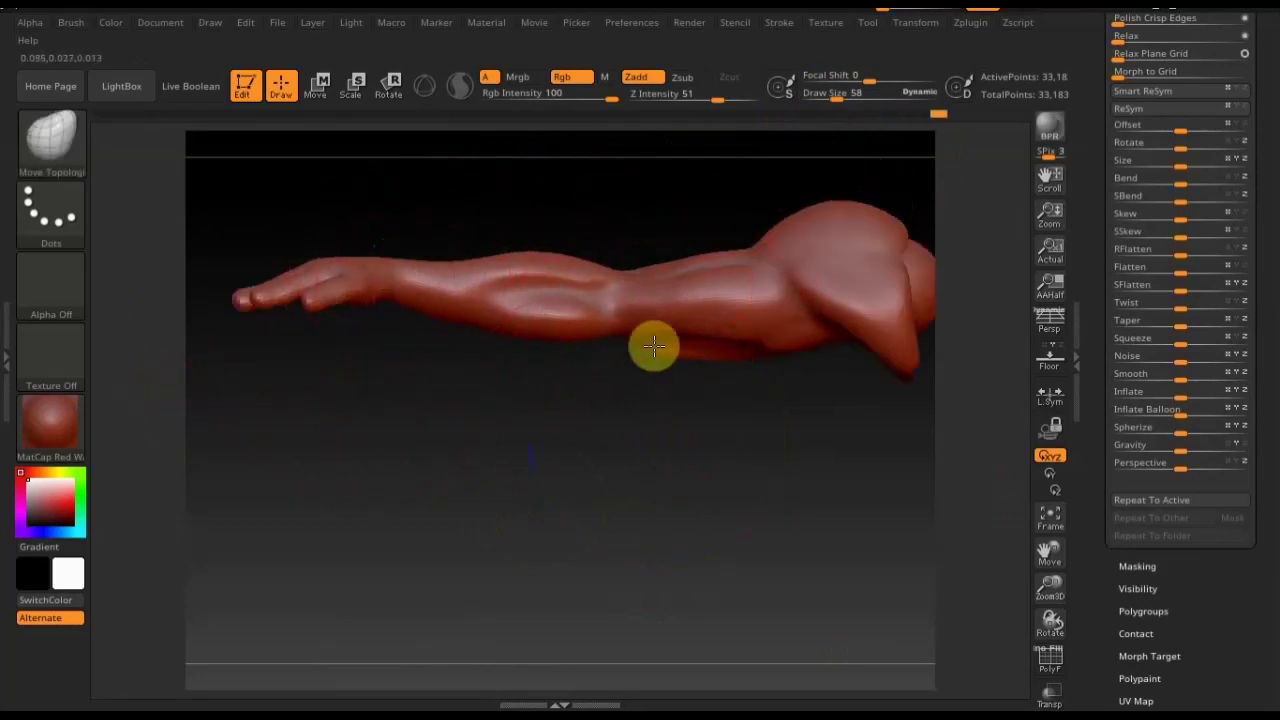
{"action": "key", "text": "ctrl+z"}
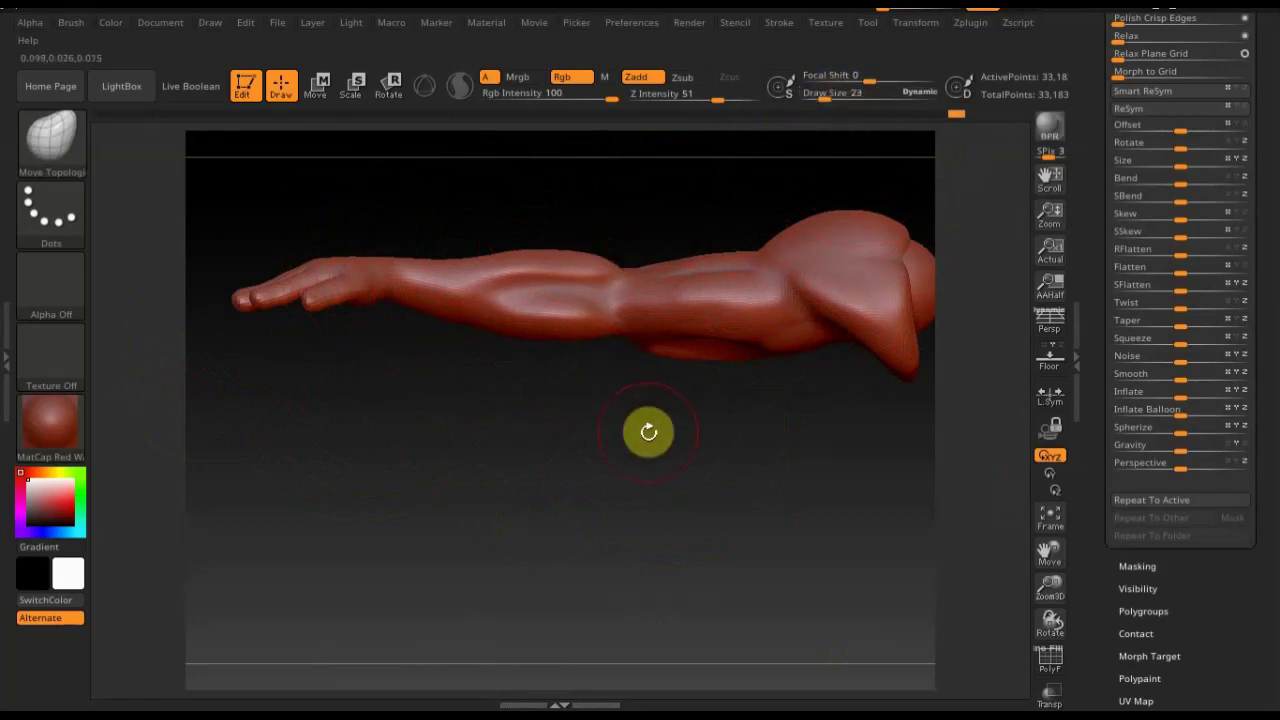
{"action": "mouse_move", "coordinate": [652, 431]}
{"action": "left_mouse_down"}
{"action": "mouse_move", "coordinate": [883, 397]}
{"action": "mouse_move", "coordinate": [784, 627]}
{"action": "mouse_move", "coordinate": [600, 451]}
{"action": "mouse_move", "coordinate": [401, 533]}
{"action": "left_mouse_up"}
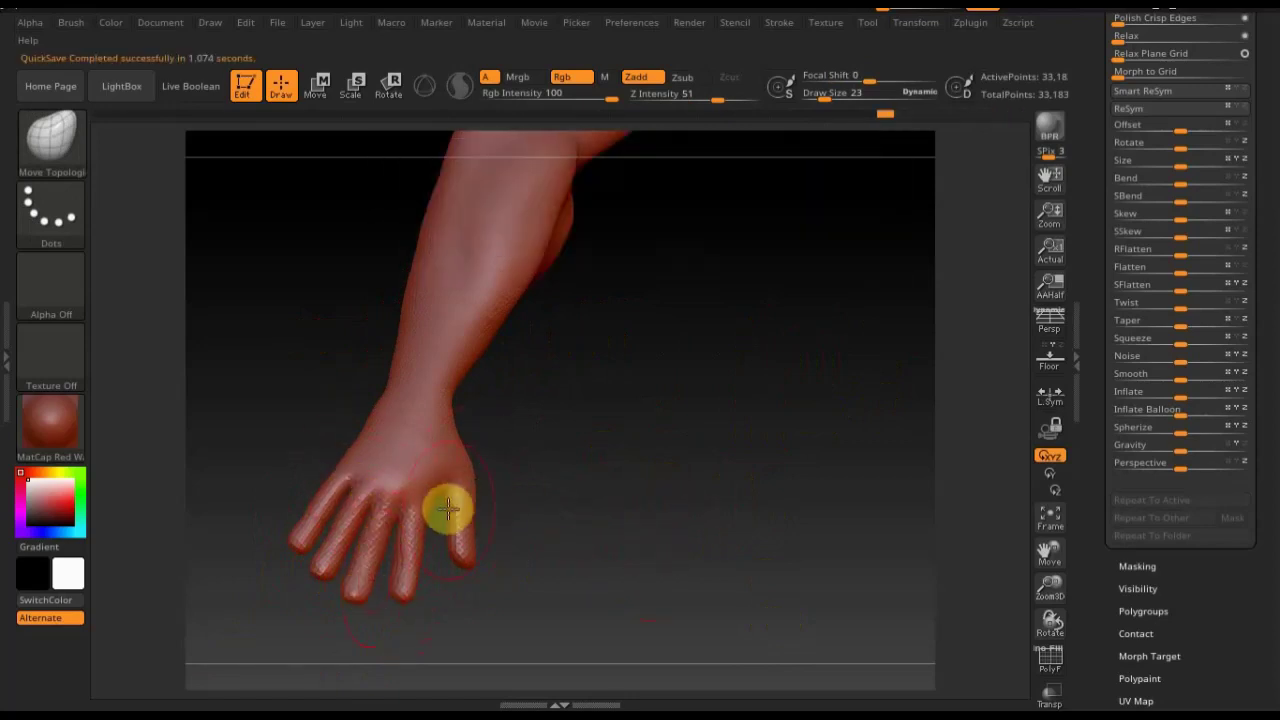
Pull the wrist and forearm up and left, then orbit to a horizontal side view
{"action": "left_click_drag", "start_coordinate": [469, 400], "coordinate": [400, 355]}
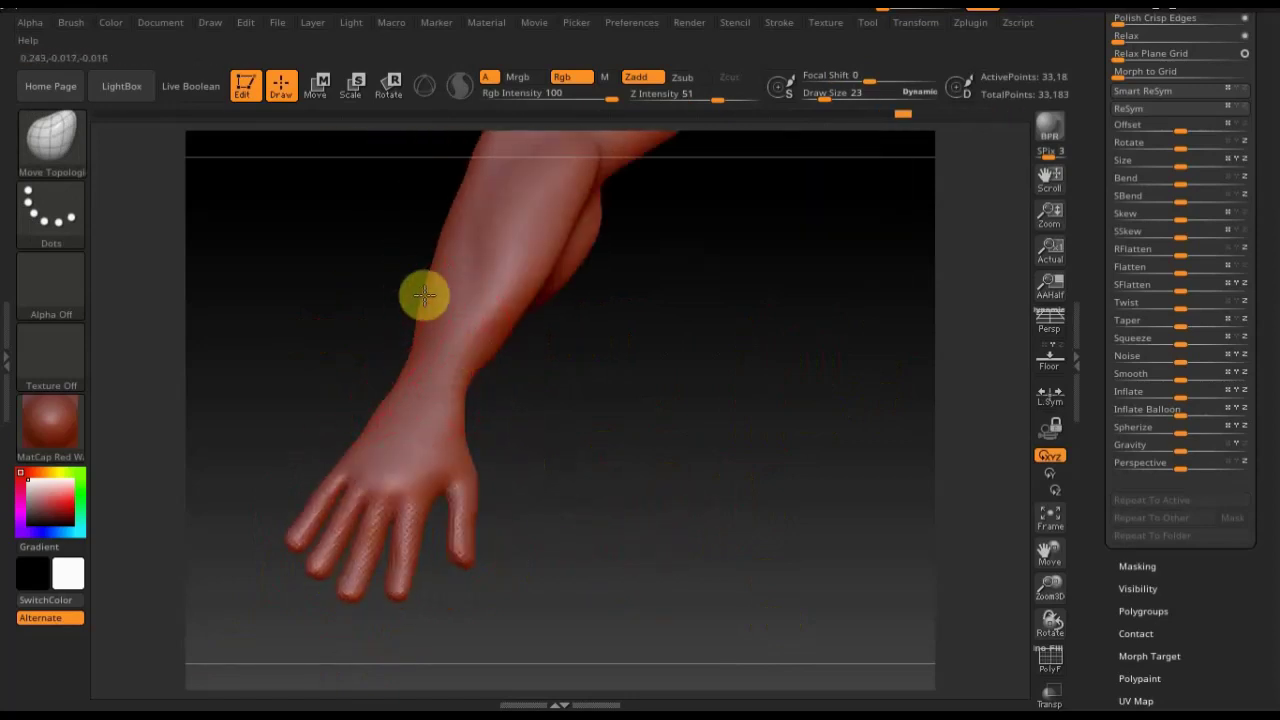
{"action": "mouse_move", "coordinate": [424, 295]}
{"action": "left_mouse_down"}
{"action": "mouse_move", "coordinate": [660, 463]}
{"action": "mouse_move", "coordinate": [660, 534]}
{"action": "mouse_move", "coordinate": [335, 487]}
{"action": "left_mouse_up"}
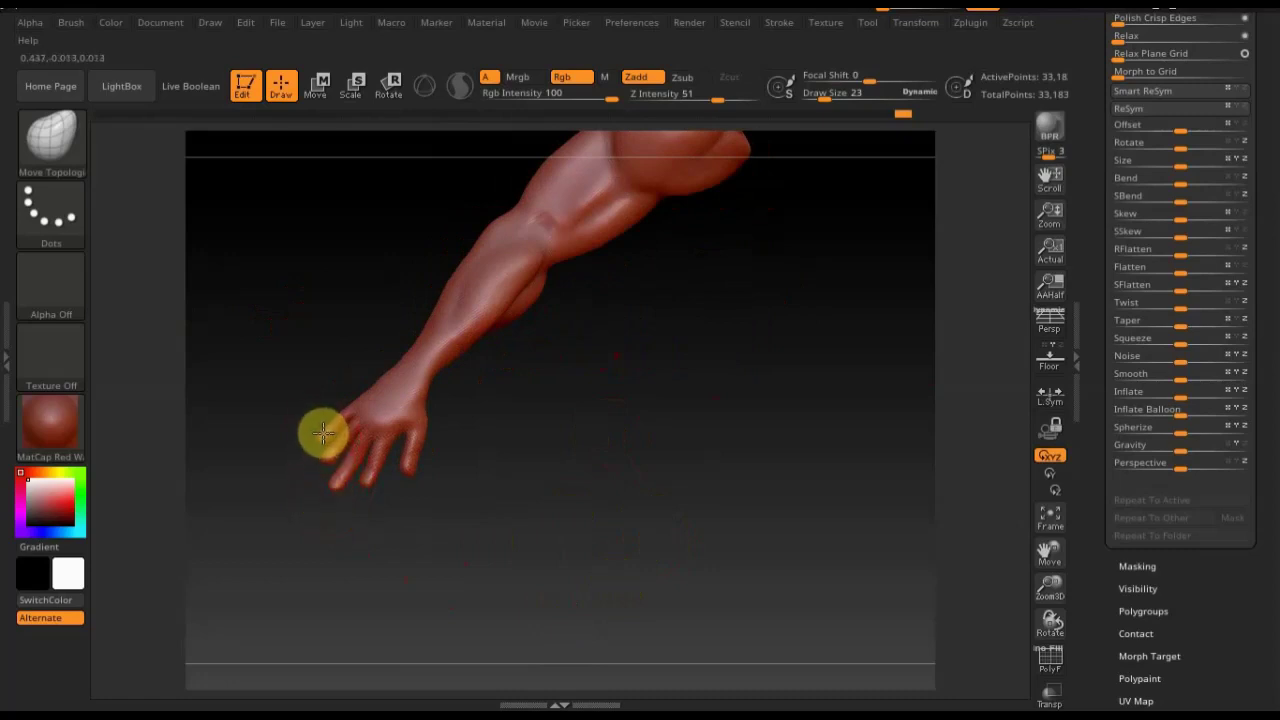
{"action": "left_click_drag", "start_coordinate": [320, 433], "coordinate": [390, 442]}
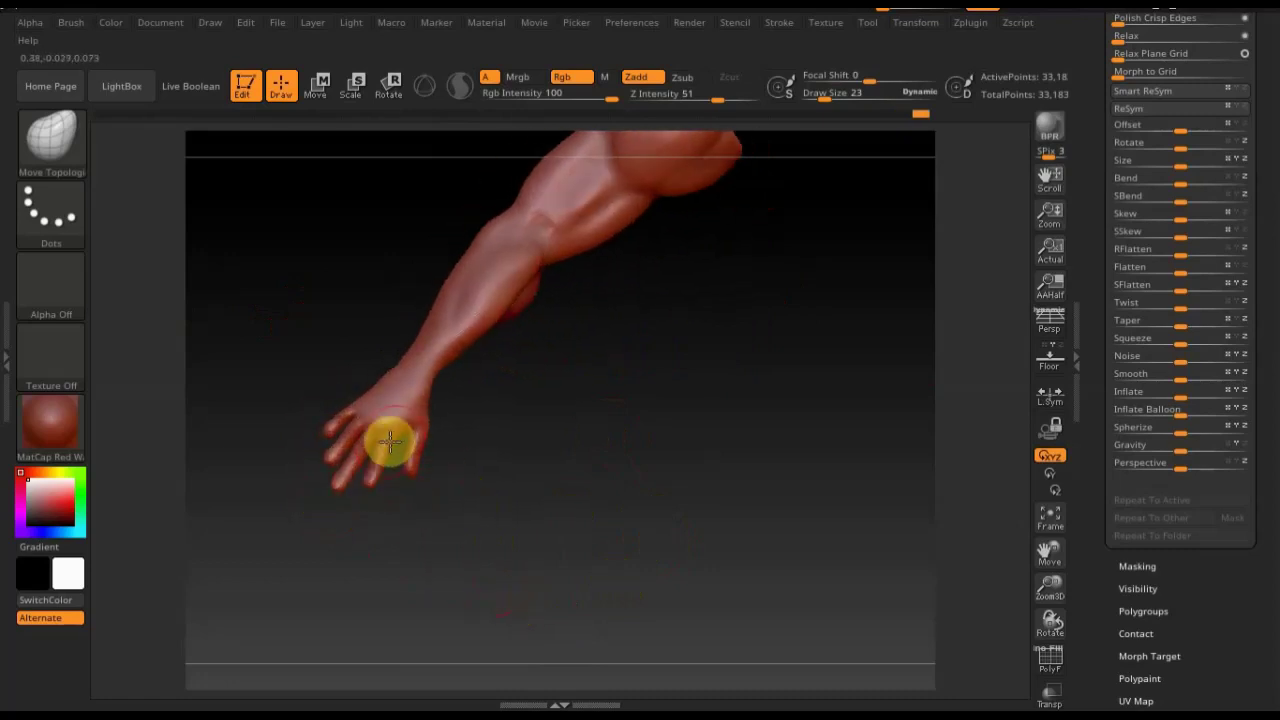
{"action": "mouse_move", "coordinate": [558, 516]}
{"action": "left_mouse_down"}
{"action": "mouse_move", "coordinate": [360, 440]}
{"action": "mouse_move", "coordinate": [389, 503]}
{"action": "mouse_move", "coordinate": [329, 386]}
{"action": "mouse_move", "coordinate": [337, 443]}
{"action": "left_mouse_up"}
{"action": "left_click_drag", "start_coordinate": [357, 358], "coordinate": [317, 487]}
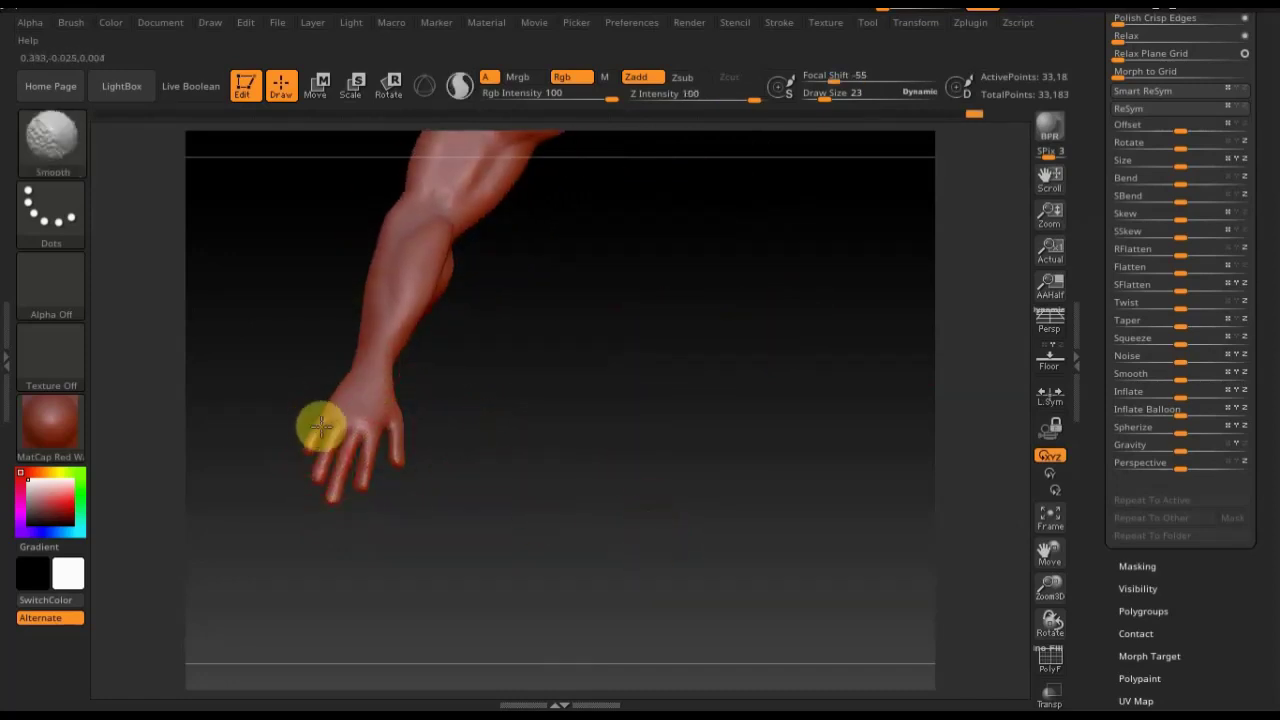
{"action": "mouse_move", "coordinate": [321, 428]}
{"action": "left_mouse_down"}
{"action": "mouse_move", "coordinate": [623, 443]}
{"action": "mouse_move", "coordinate": [609, 477]}
{"action": "mouse_move", "coordinate": [694, 549]}
{"action": "mouse_move", "coordinate": [723, 488]}
{"action": "left_mouse_up"}
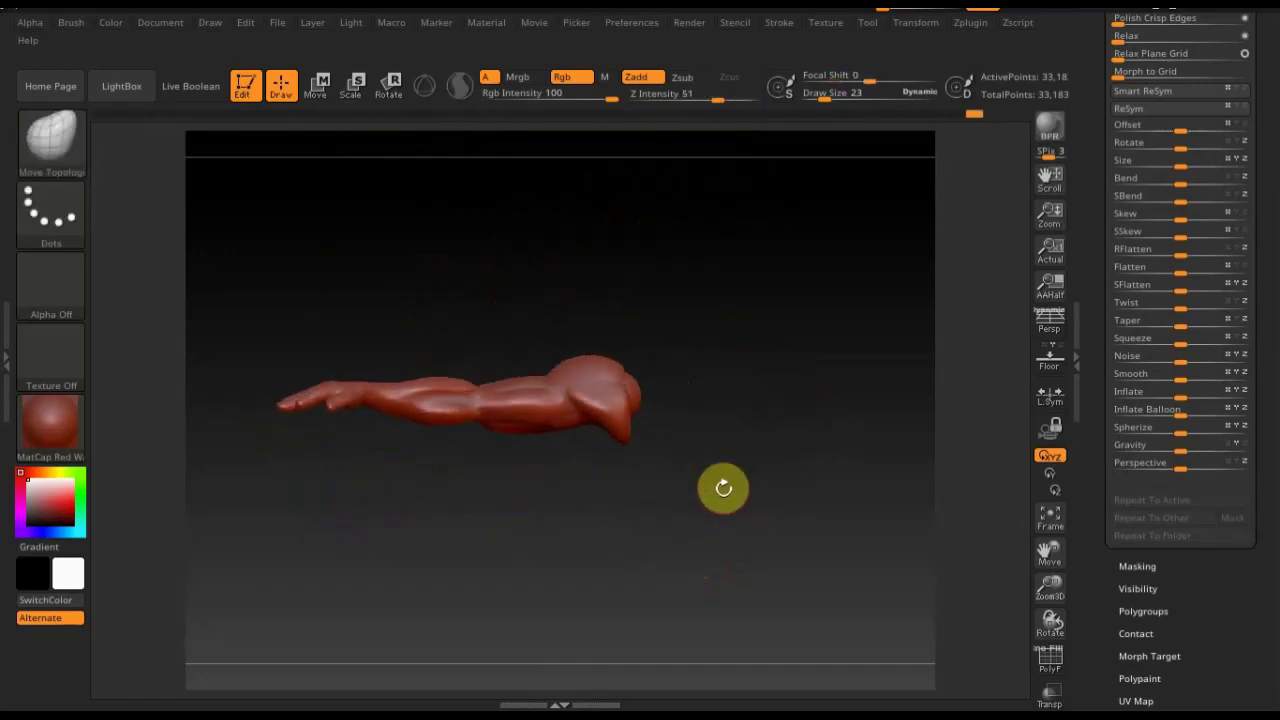
Toggle the PolyF wireframe to check the mesh, then orbit to review the arm and hand
{"action": "left_click", "coordinate": [1049, 657]}
{"action": "left_click", "coordinate": [1056, 662]}
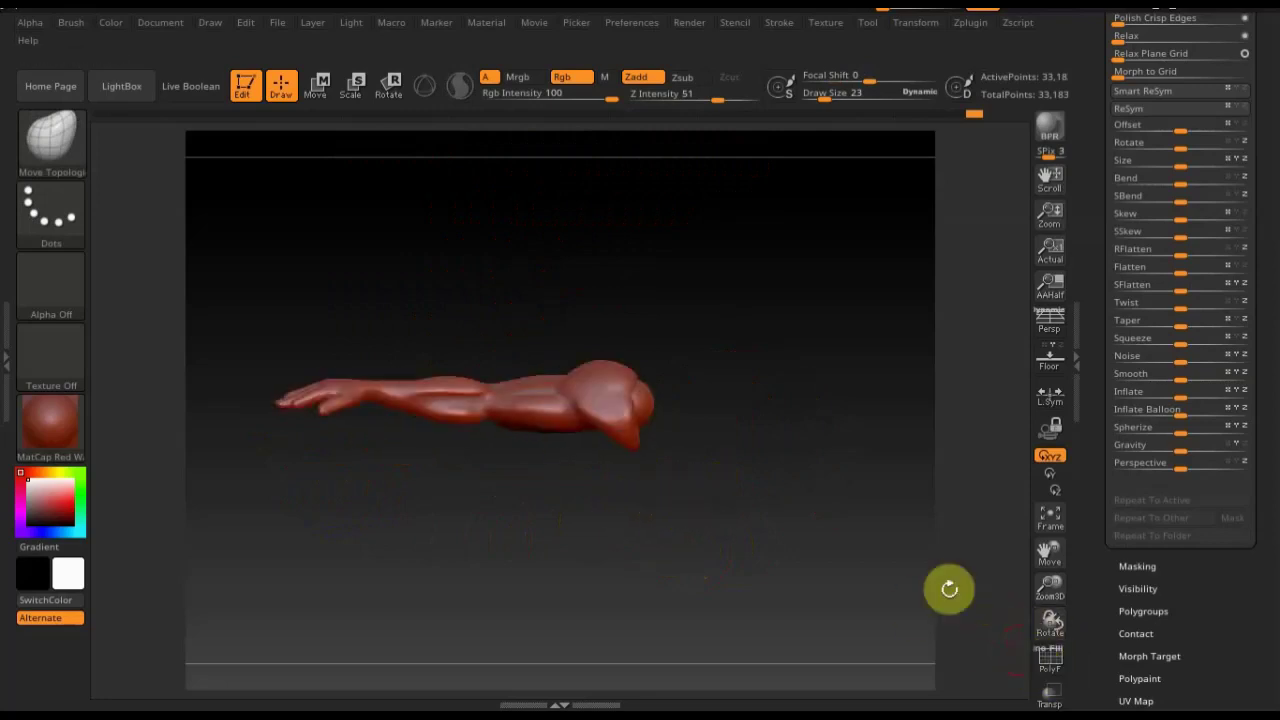
{"action": "mouse_move", "coordinate": [740, 515]}
{"action": "left_mouse_down"}
{"action": "mouse_move", "coordinate": [780, 549]}
{"action": "mouse_move", "coordinate": [677, 518]}
{"action": "left_mouse_up"}
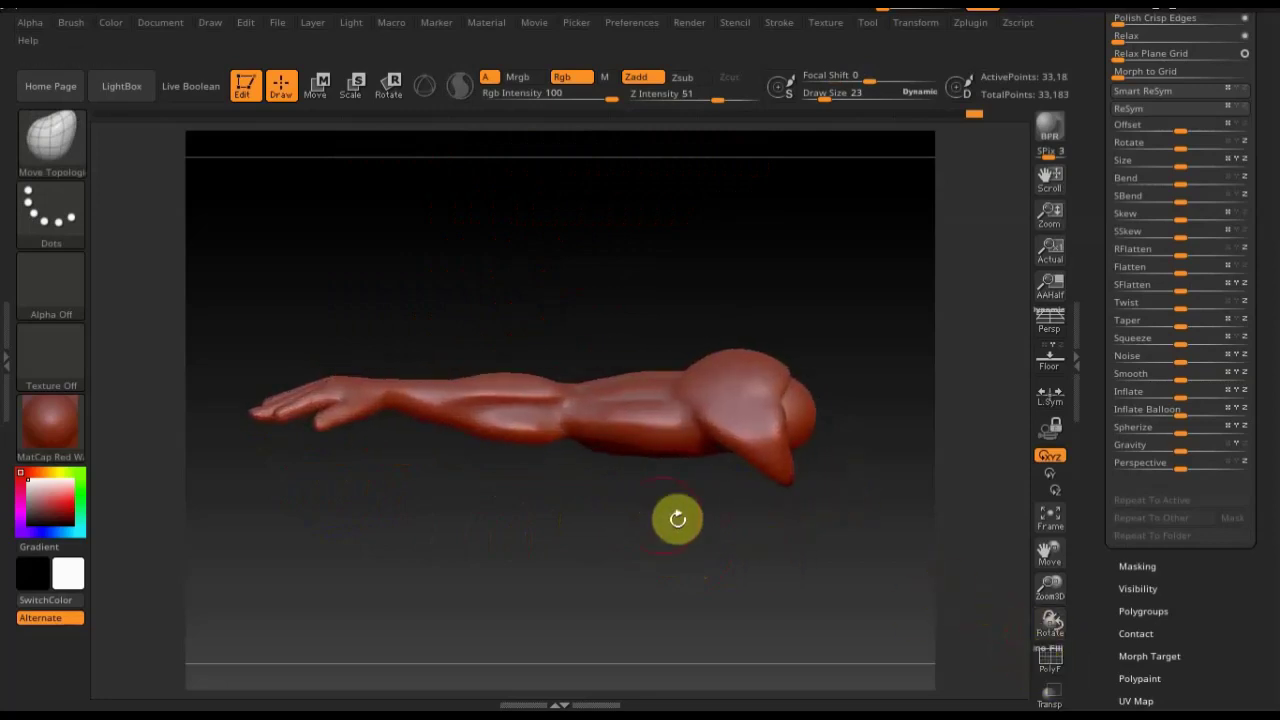
{"action": "mouse_move", "coordinate": [626, 570]}
{"action": "left_mouse_down"}
{"action": "mouse_move", "coordinate": [589, 571]}
{"action": "mouse_move", "coordinate": [580, 557]}
{"action": "mouse_move", "coordinate": [451, 563]}
{"action": "mouse_move", "coordinate": [654, 531]}
{"action": "mouse_move", "coordinate": [591, 511]}
{"action": "left_mouse_up"}
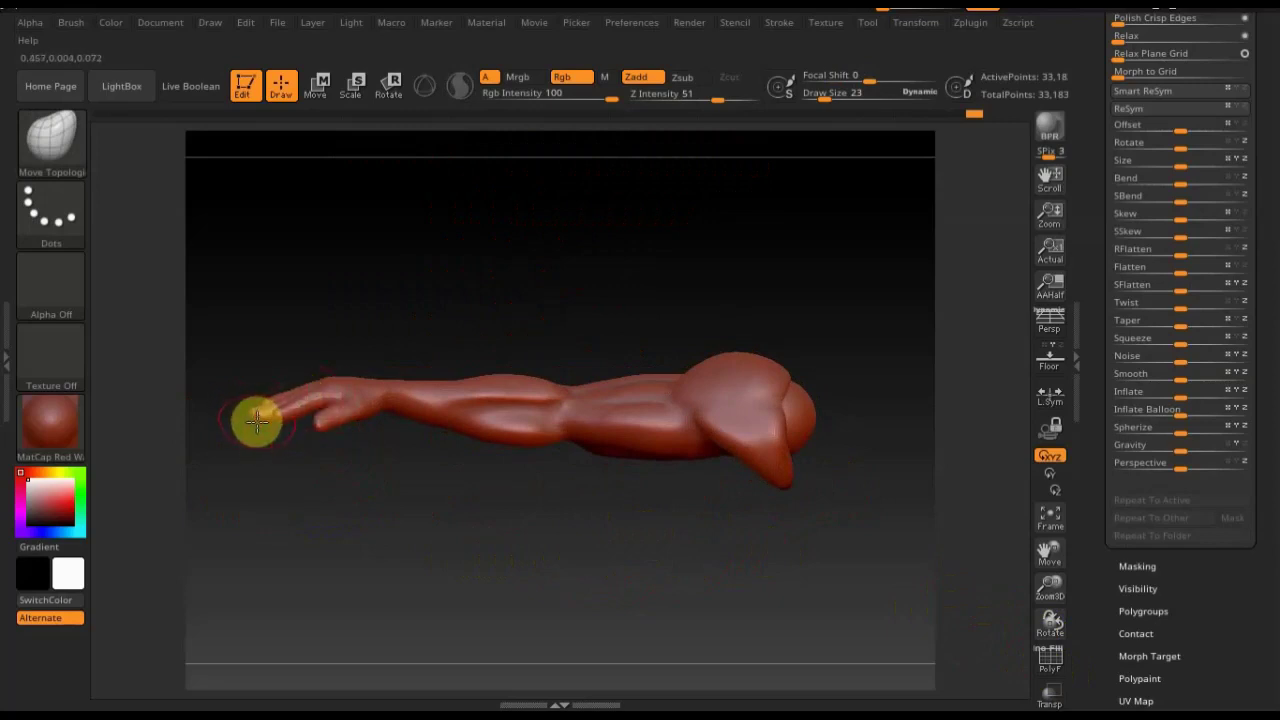
{"action": "mouse_move", "coordinate": [265, 427]}
{"action": "left_mouse_down"}
{"action": "mouse_move", "coordinate": [323, 506]}
{"action": "mouse_move", "coordinate": [363, 520]}
{"action": "mouse_move", "coordinate": [270, 474]}
{"action": "left_mouse_up"}
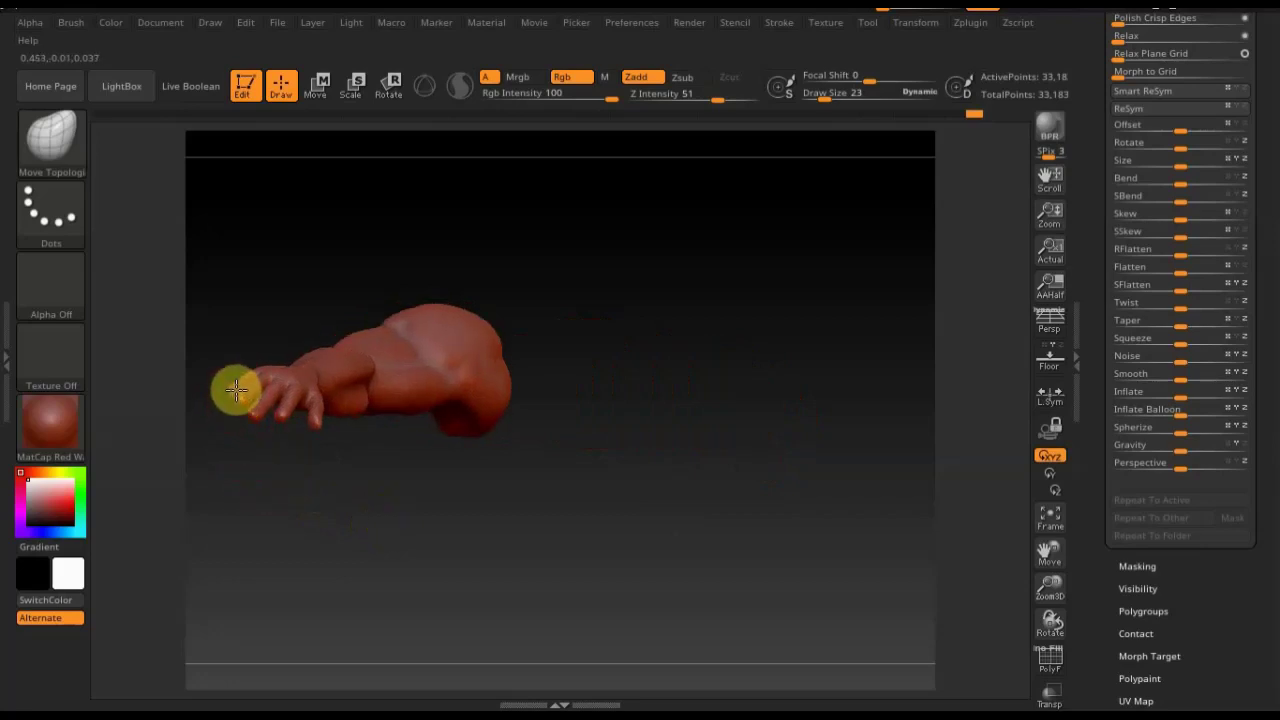
{"action": "left_click_drag", "start_coordinate": [551, 483], "coordinate": [476, 477]}
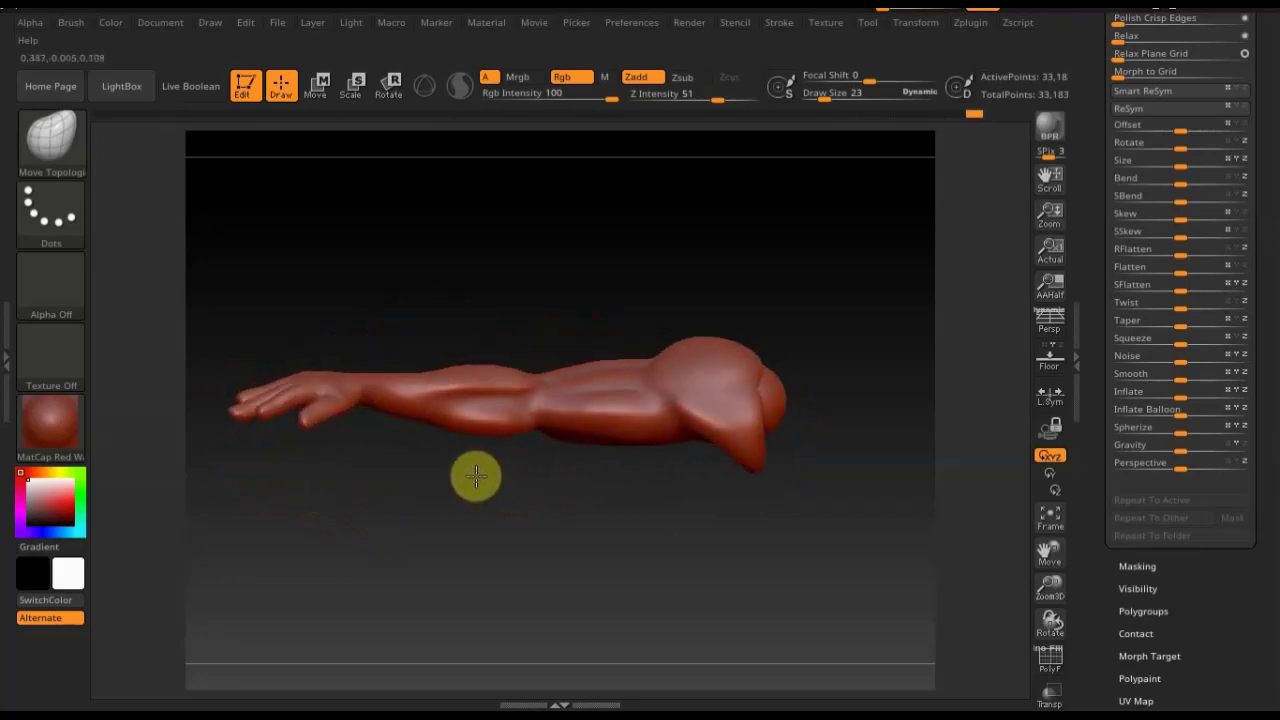